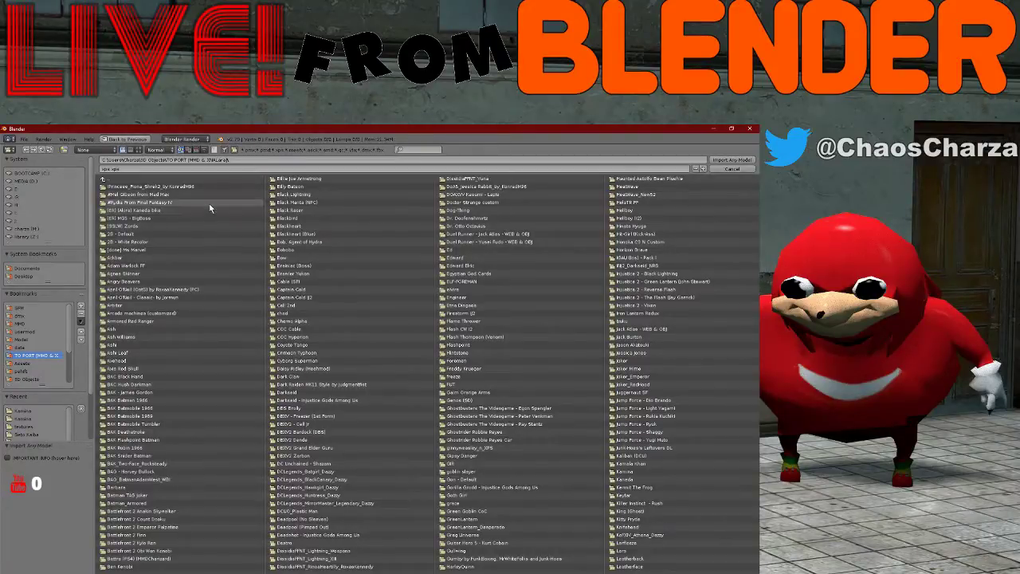
- Look through the folder of models to port, including the WatchmenPatch folder, for a character to import
{"action": "scroll", "coordinate": [213, 284], "scroll_direction": "down", "scroll_amount": 2}
{"action": "scroll", "coordinate": [213, 281], "scroll_direction": "down", "scroll_amount": 10}
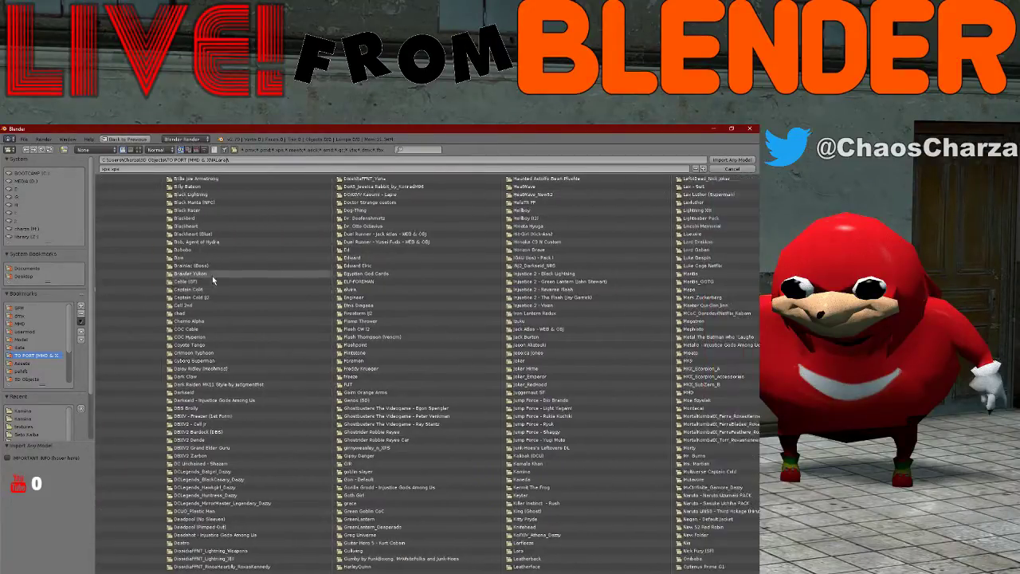
{"action": "scroll", "coordinate": [613, 322], "scroll_direction": "down", "scroll_amount": 8}
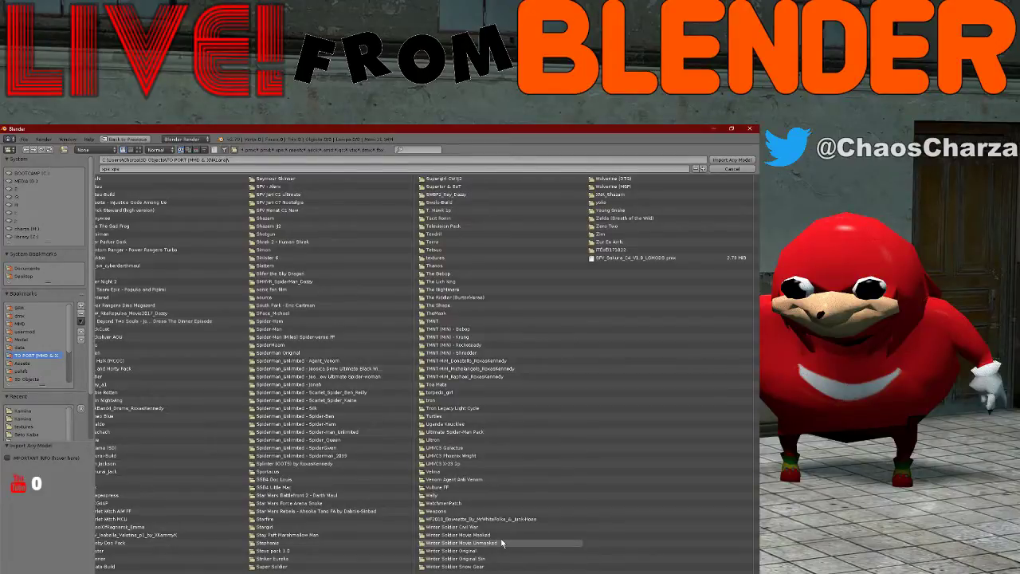
{"action": "left_click", "coordinate": [462, 503]}
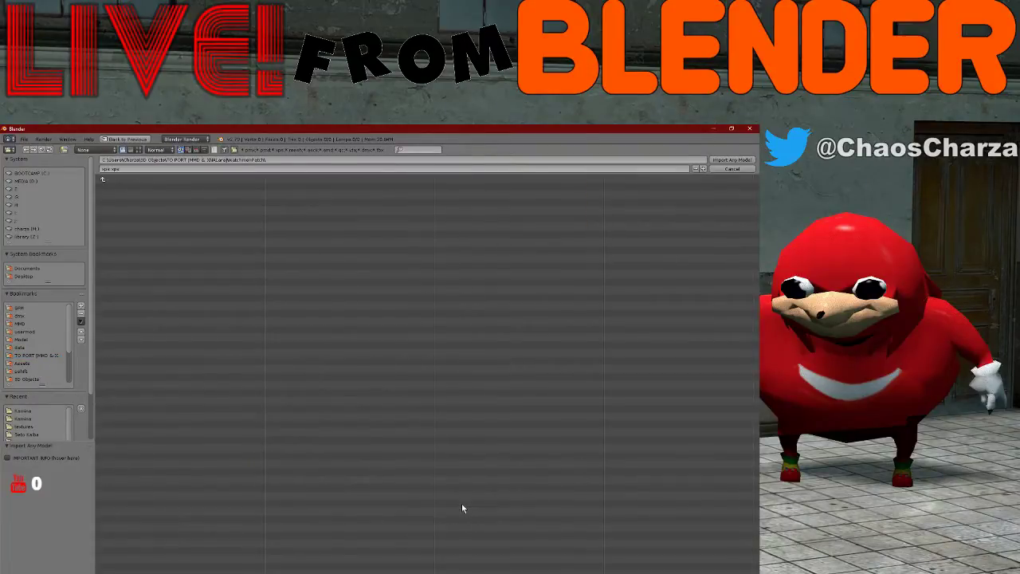
{"action": "left_click", "coordinate": [157, 181]}
{"action": "scroll", "coordinate": [592, 468], "scroll_direction": "down", "scroll_amount": 10}
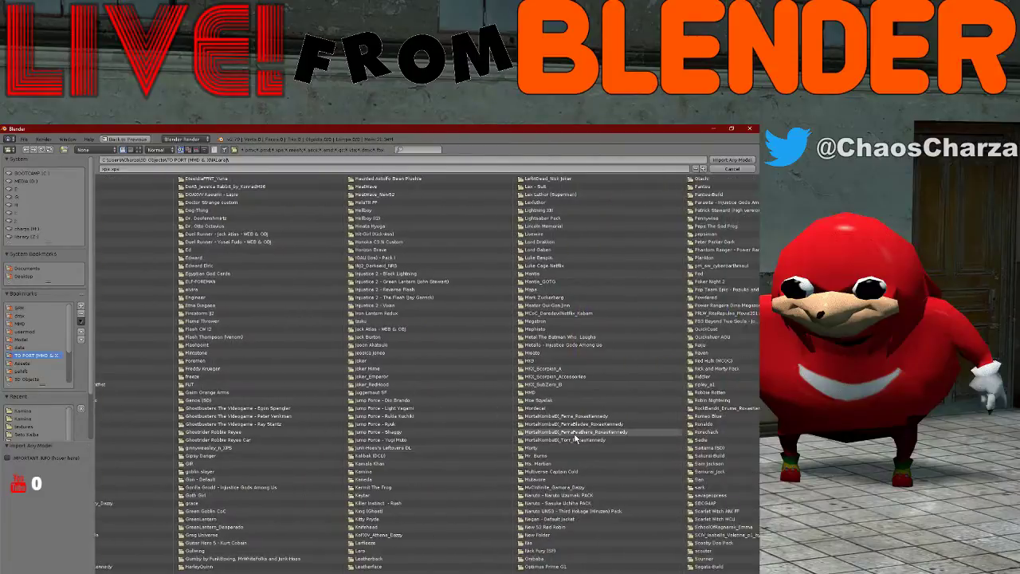
{"action": "scroll", "coordinate": [562, 432], "scroll_direction": "down", "scroll_amount": 6}
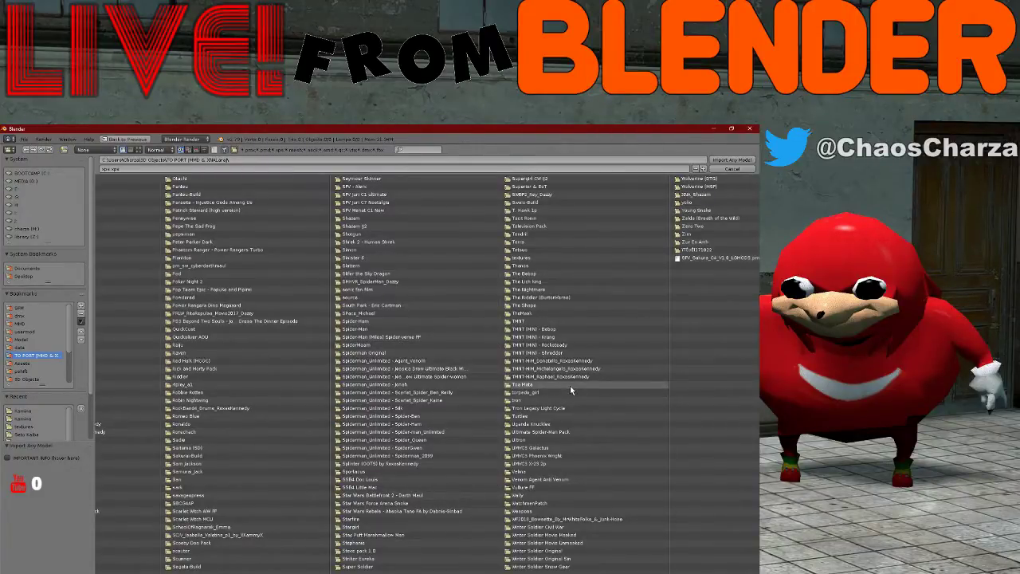
{"action": "scroll", "coordinate": [409, 266], "scroll_direction": "up", "scroll_amount": 3}
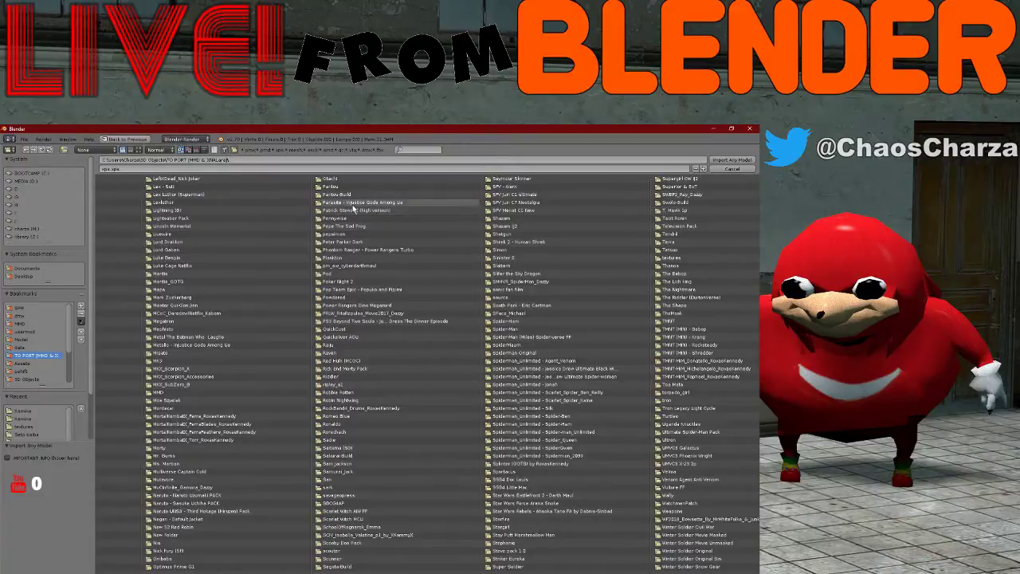
{"action": "scroll", "coordinate": [353, 208], "scroll_direction": "up", "scroll_amount": 2}
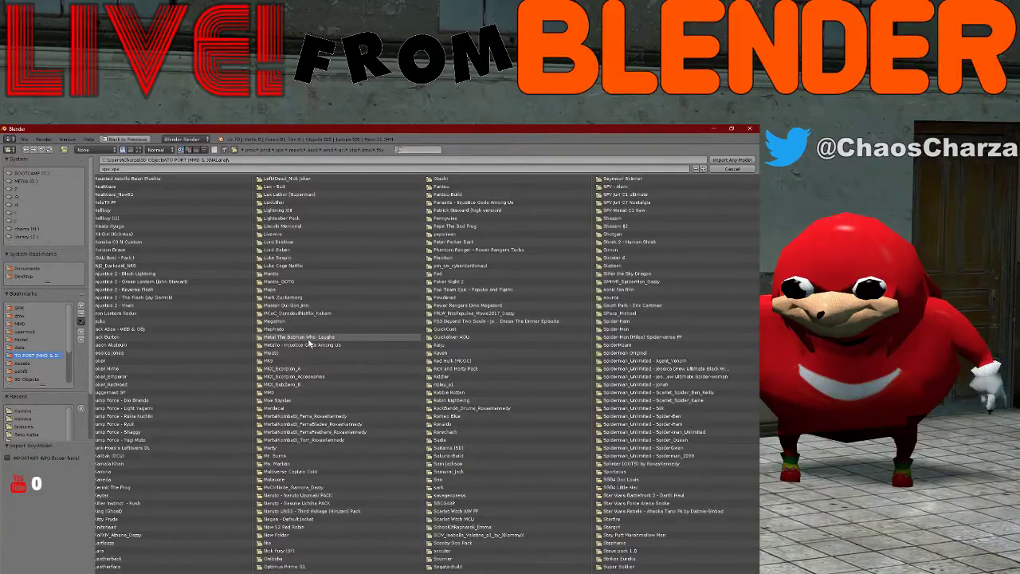
{"action": "scroll", "coordinate": [309, 343], "scroll_direction": "up", "scroll_amount": 3}
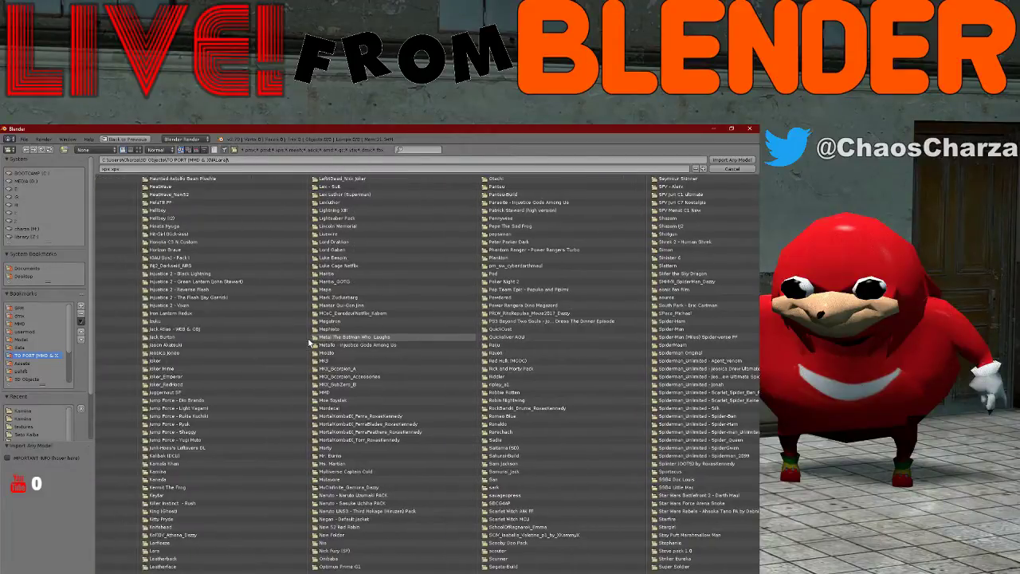
{"action": "scroll", "coordinate": [309, 329], "scroll_direction": "up", "scroll_amount": 3}
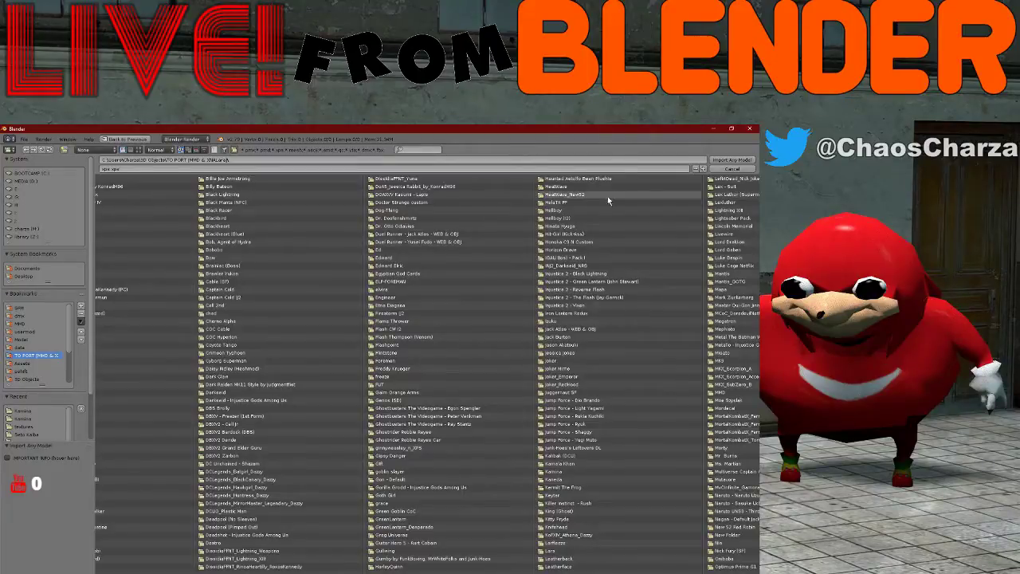
{"action": "scroll", "coordinate": [500, 279], "scroll_direction": "up", "scroll_amount": 2}
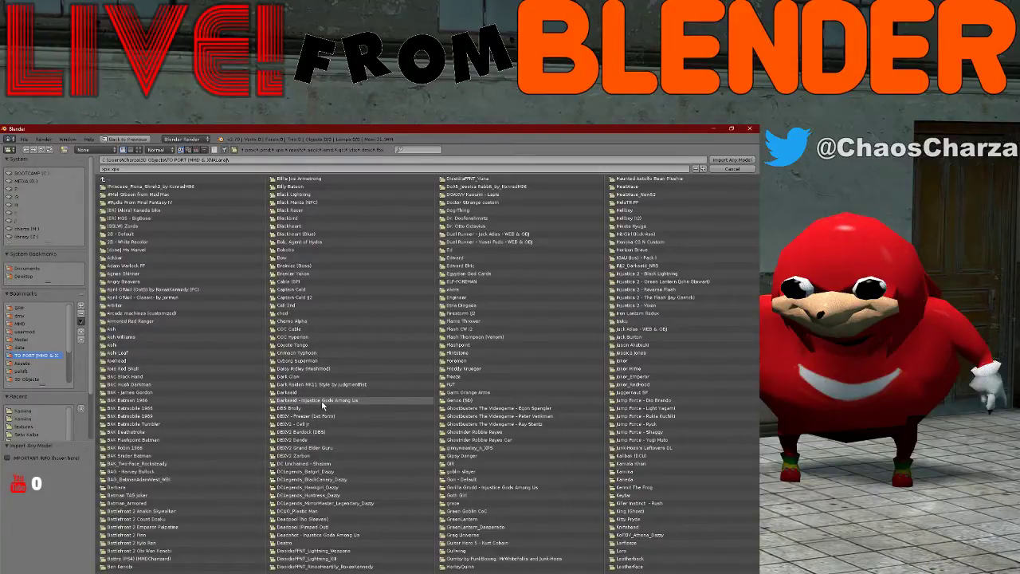
- Import the Generic_Item mesh from the Cell 2nd folder and scale its armature by 45
{"action": "left_click", "coordinate": [314, 303]}
{"action": "left_click", "coordinate": [149, 188]}
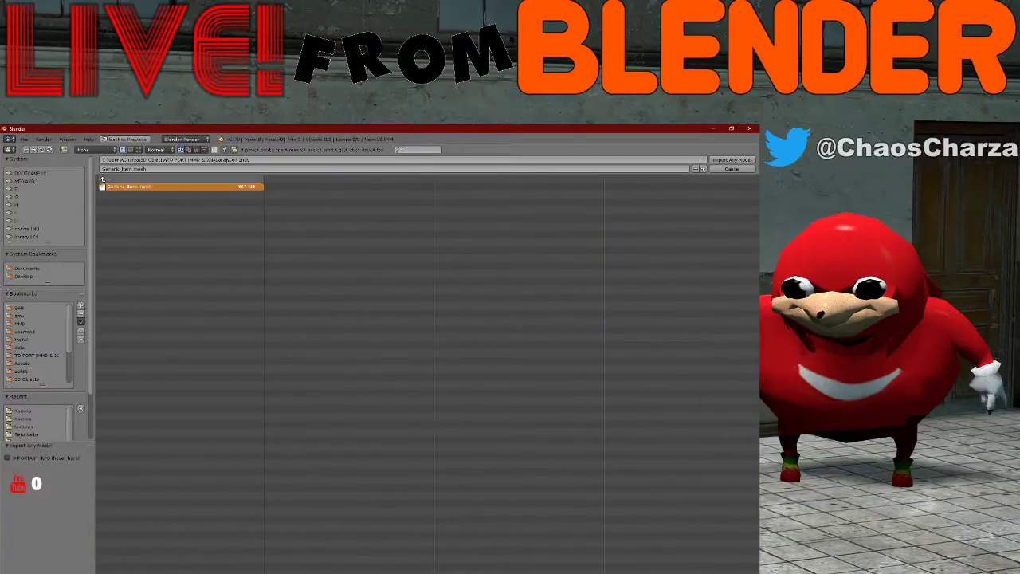
{"action": "left_click", "coordinate": [741, 161]}
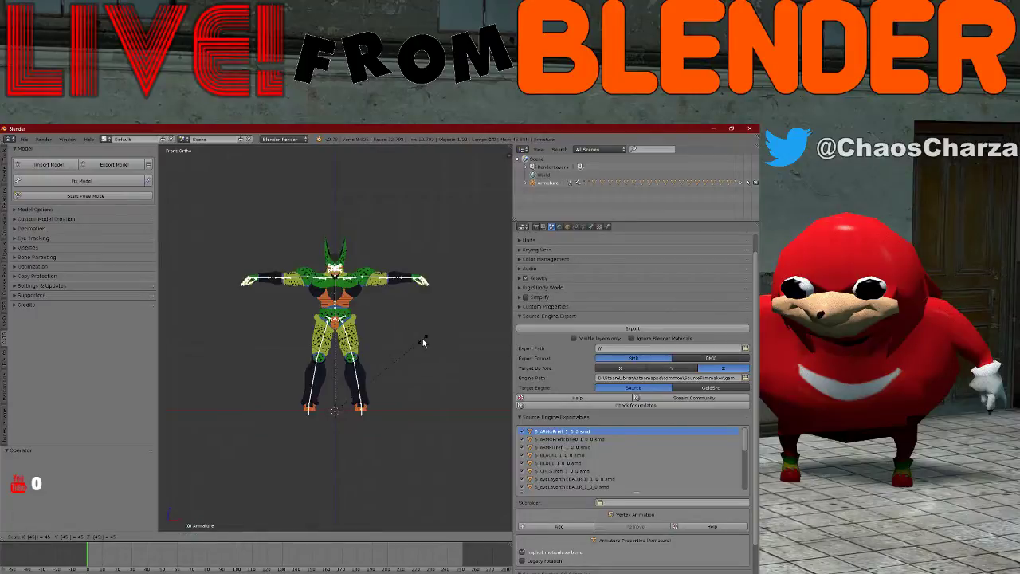
{"action": "scroll", "coordinate": [421, 338], "scroll_direction": "up", "scroll_amount": 1}
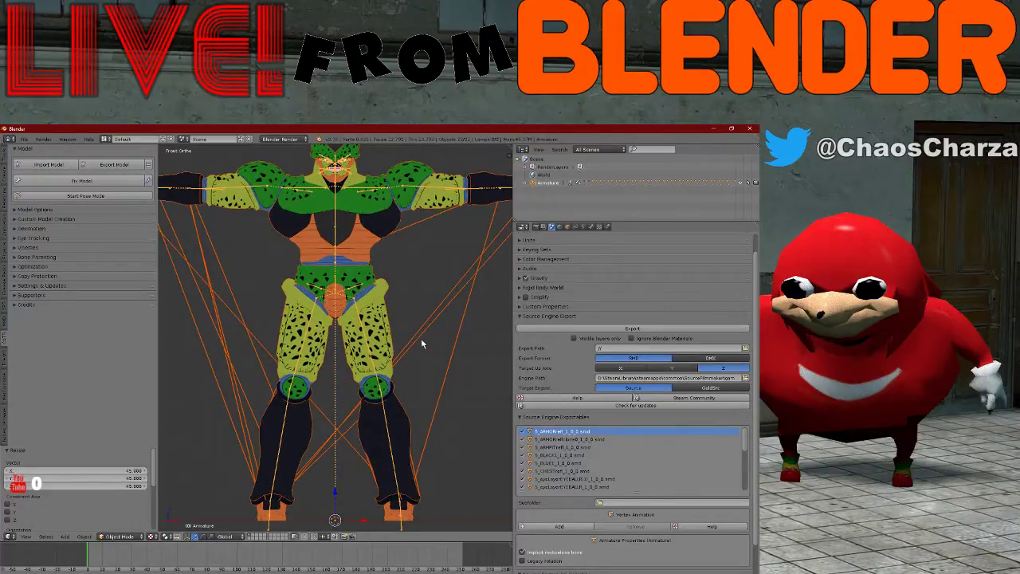
{"action": "scroll", "coordinate": [422, 327], "scroll_direction": "down", "scroll_amount": 6}
{"action": "scroll", "coordinate": [424, 305], "scroll_direction": "up", "scroll_amount": 3}
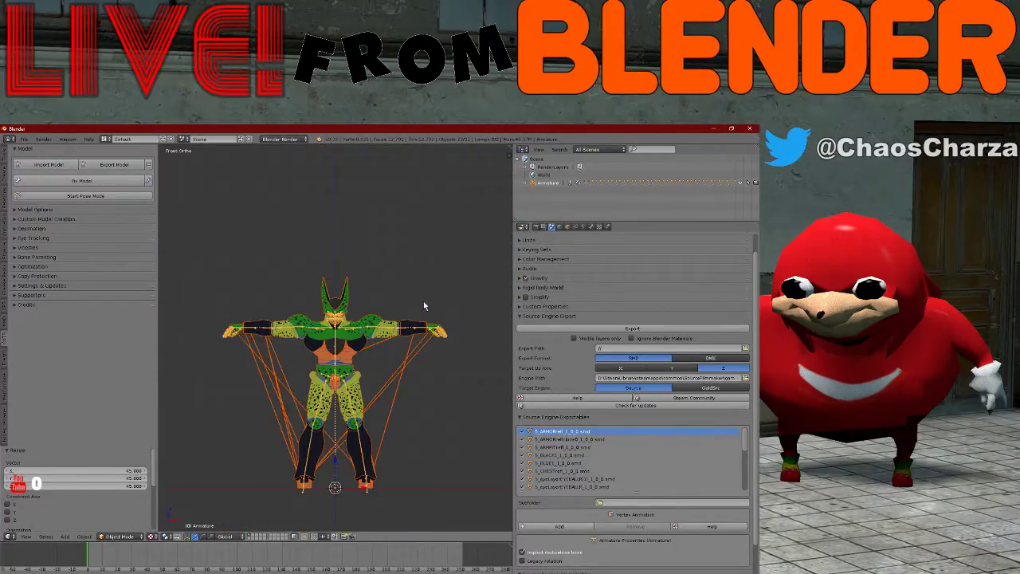
- Expand the armature's hierarchy and select individual eyeball meshes to identify them on the face
{"action": "left_click", "coordinate": [526, 184]}
{"action": "scroll", "coordinate": [579, 191], "scroll_direction": "down", "scroll_amount": 6}
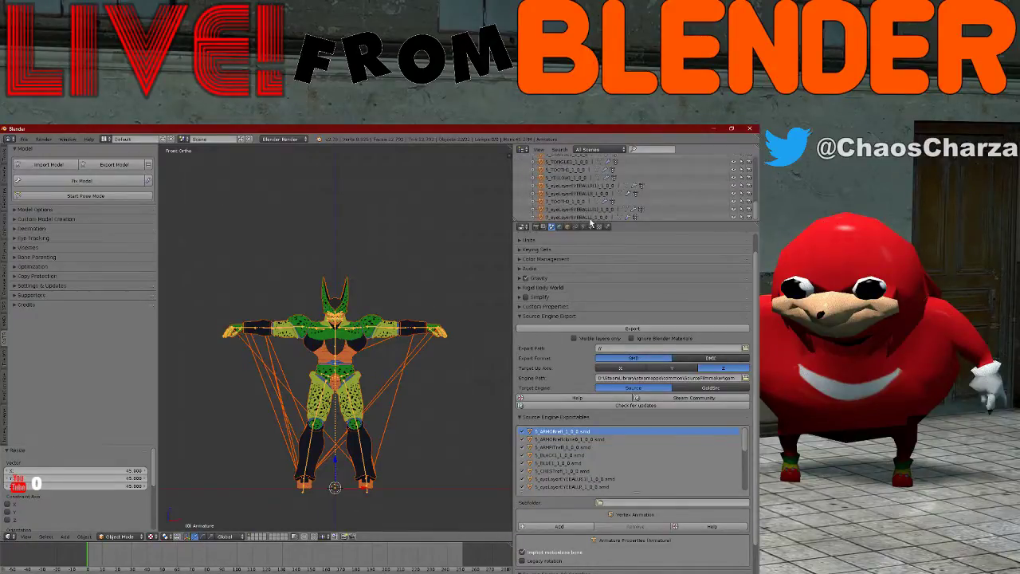
{"action": "left_click", "coordinate": [588, 217]}
{"action": "scroll", "coordinate": [462, 253], "scroll_direction": "up", "scroll_amount": 10}
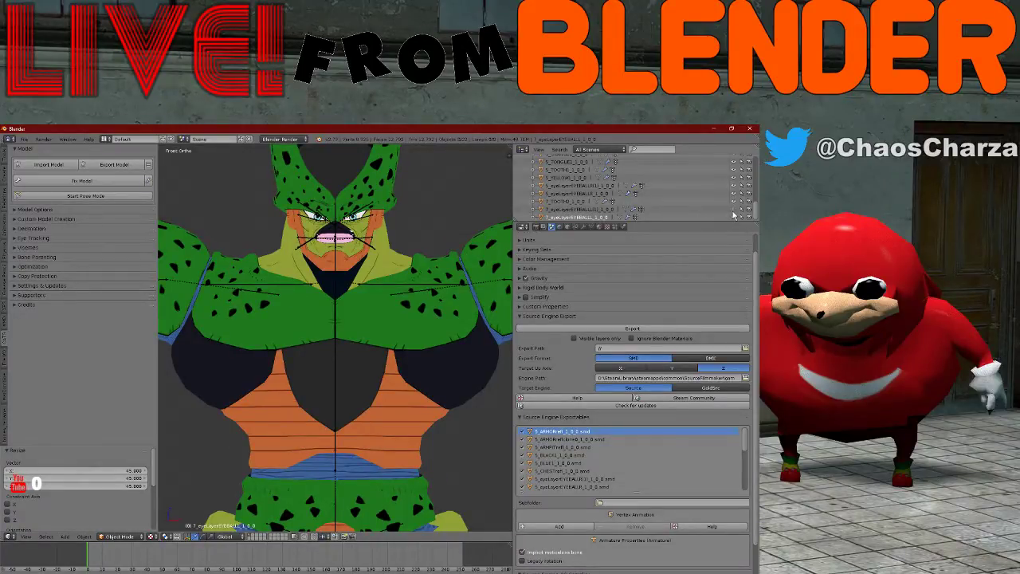
{"action": "left_click", "coordinate": [587, 194]}
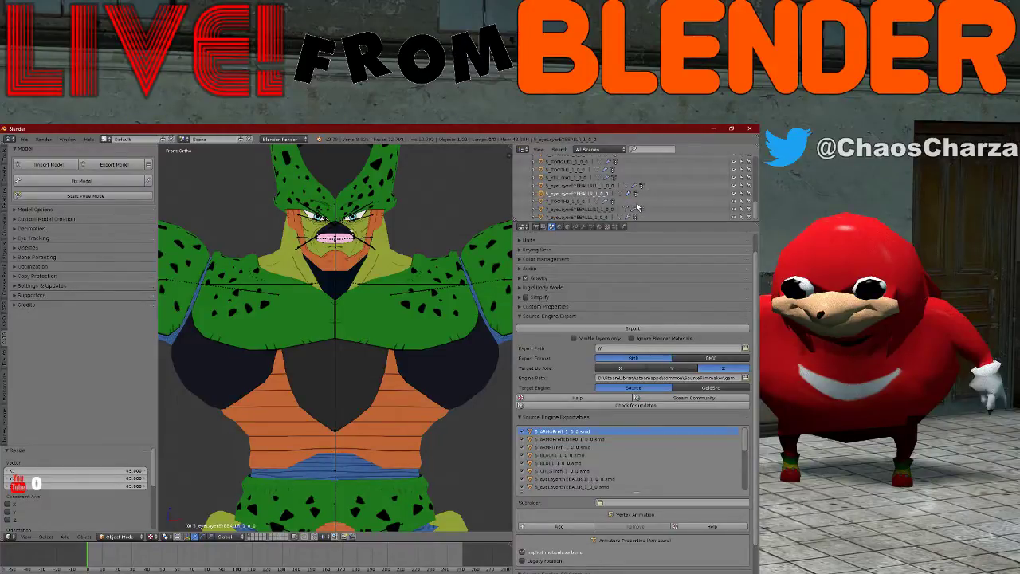
{"action": "scroll", "coordinate": [636, 206], "scroll_direction": "up", "scroll_amount": 3}
{"action": "scroll", "coordinate": [636, 203], "scroll_direction": "up", "scroll_amount": 3}
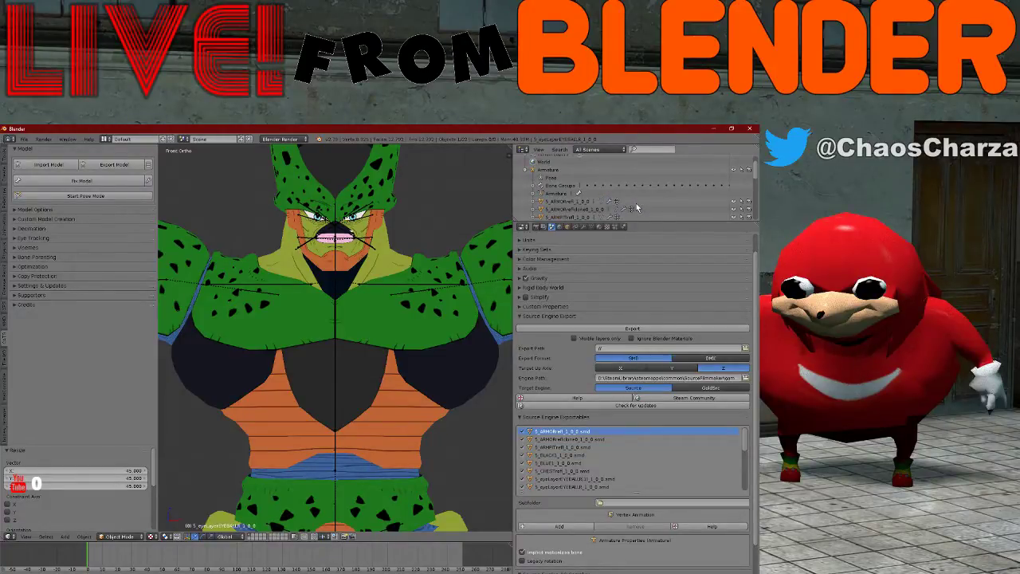
{"action": "scroll", "coordinate": [636, 204], "scroll_direction": "up", "scroll_amount": 5}
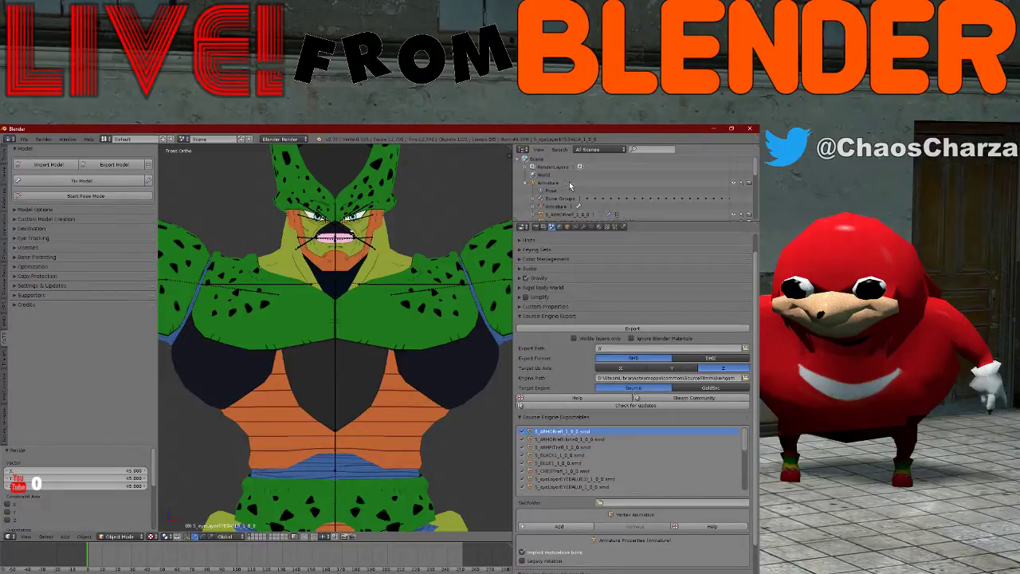
- Run Fix Model on the imported armature and close its report
{"action": "left_click", "coordinate": [541, 183]}
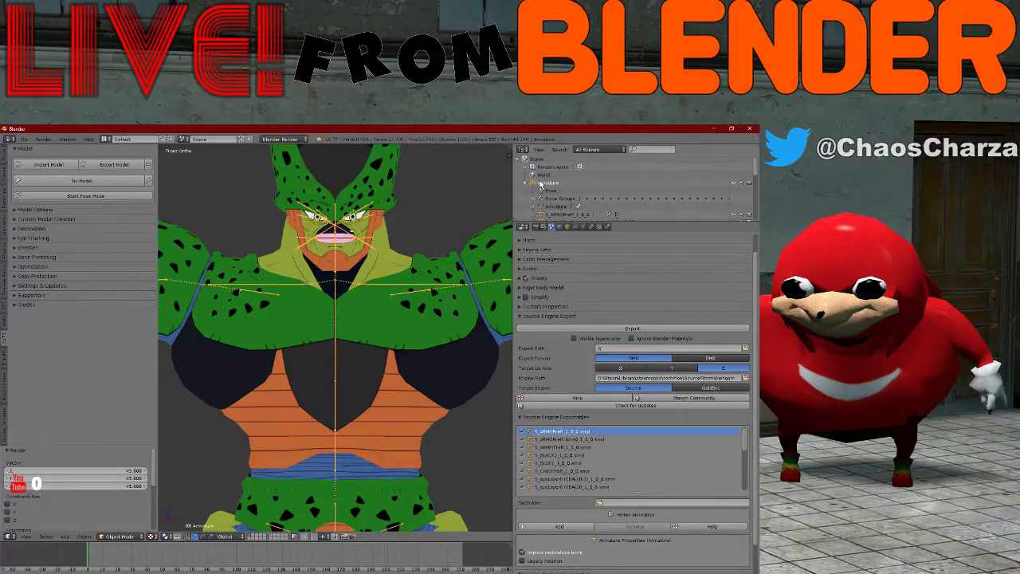
{"action": "left_click", "coordinate": [85, 183]}
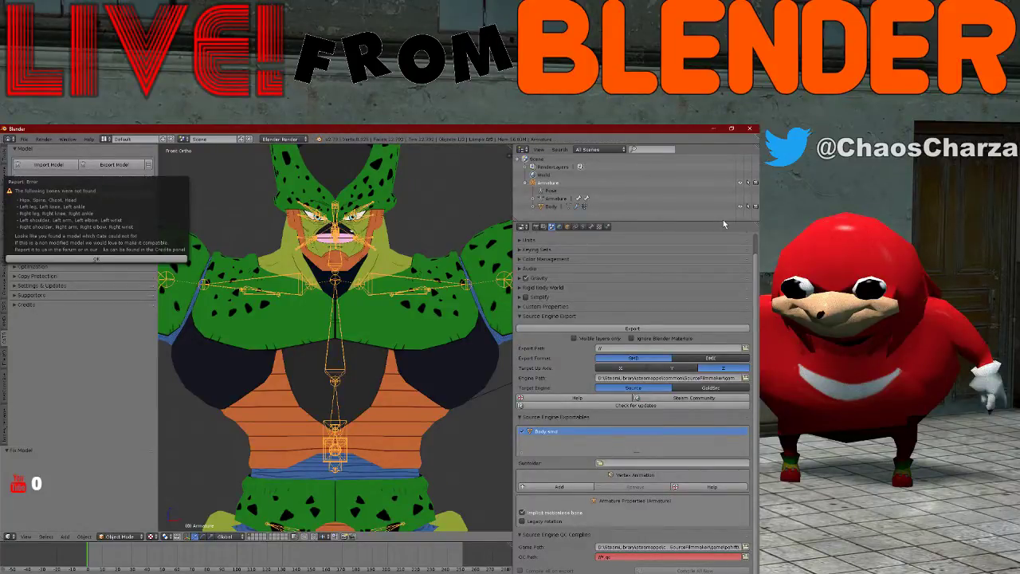
{"action": "left_click", "coordinate": [126, 261]}
{"action": "scroll", "coordinate": [387, 267], "scroll_direction": "down", "scroll_amount": 5}
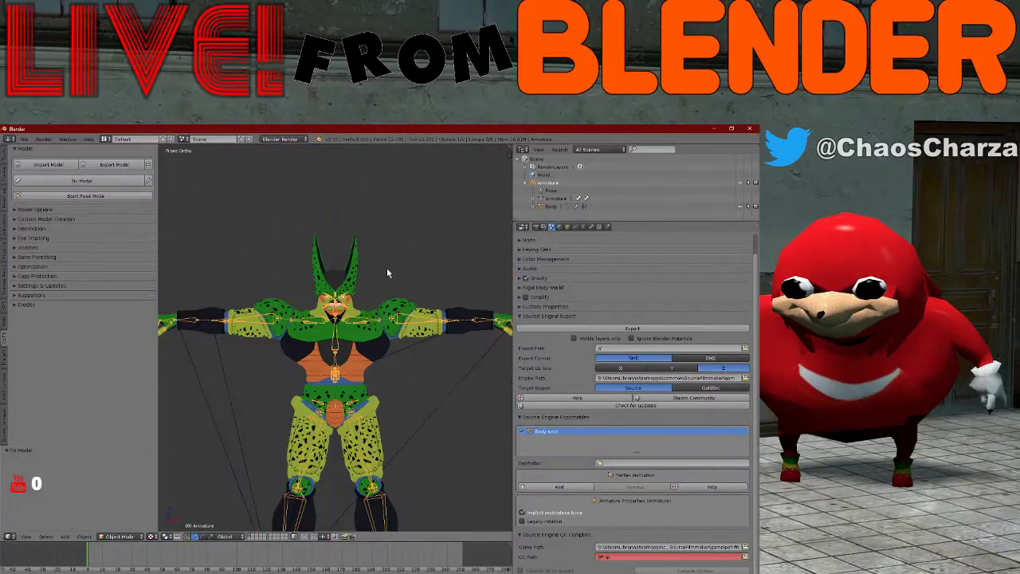
- Examine the fixed model and its bones from the side and the front, including the tail
{"action": "key", "text": "KP_6"}
{"action": "key", "text": "KP_6"}
{"action": "key", "text": "KP_6"}
{"action": "key", "text": "KP_6"}
{"action": "key", "text": "KP_6"}
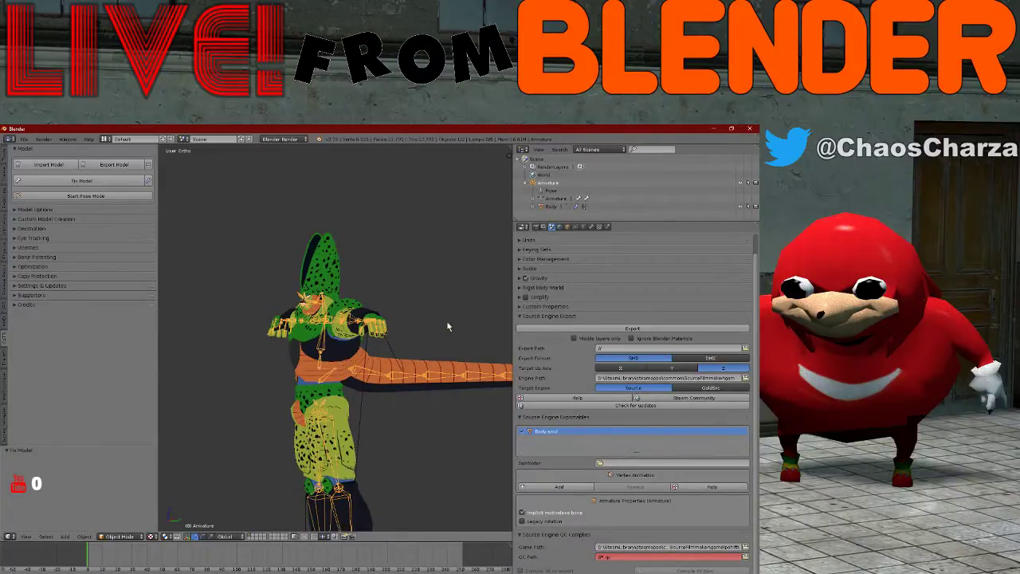
{"action": "scroll", "coordinate": [454, 322], "scroll_direction": "up", "scroll_amount": 3}
{"action": "middle_click_drag", "start_coordinate": [447, 323], "coordinate": [507, 351]}
{"action": "scroll", "coordinate": [507, 351], "scroll_direction": "down", "scroll_amount": 6}
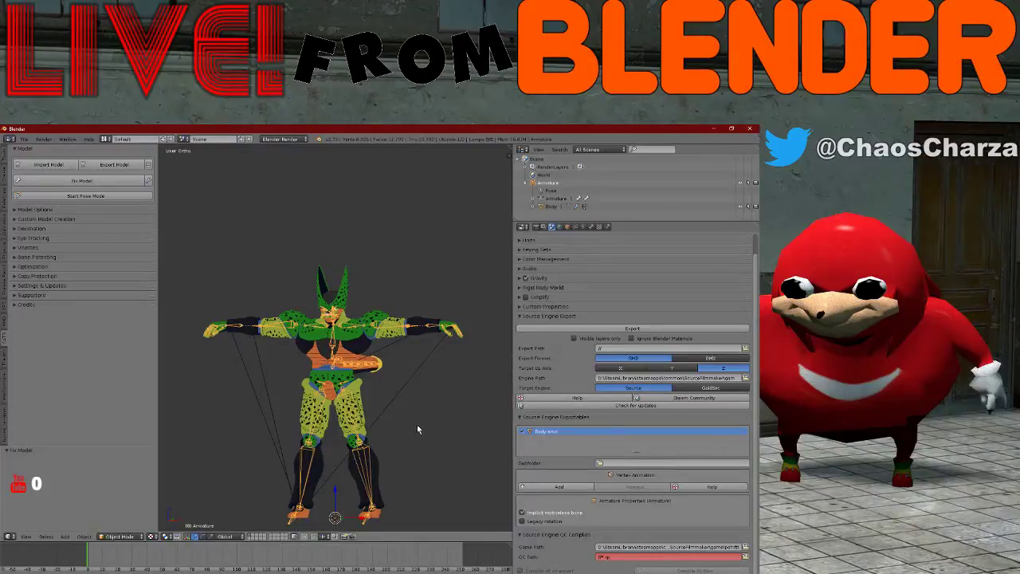
{"action": "scroll", "coordinate": [417, 429], "scroll_direction": "up", "scroll_amount": 4}
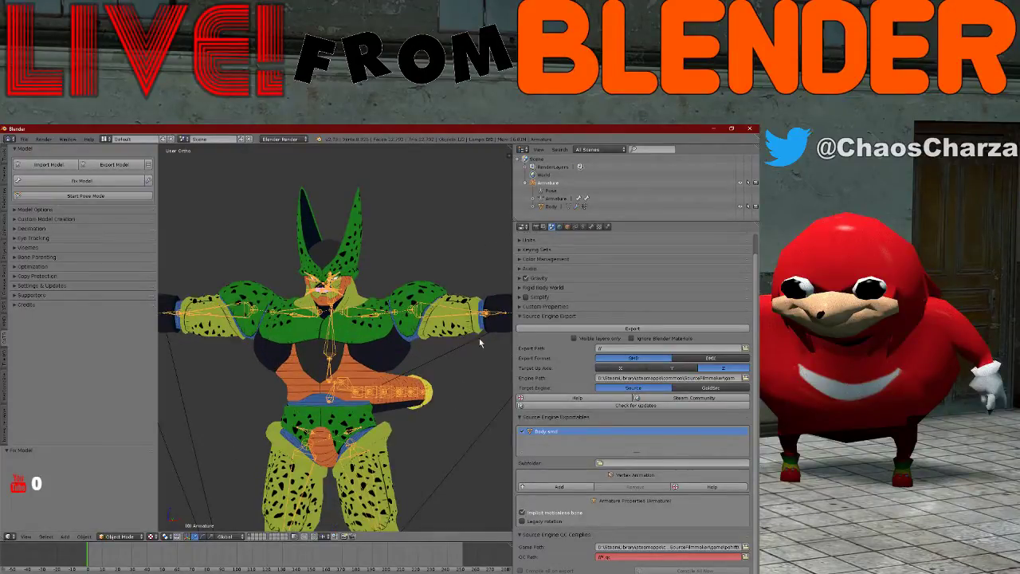
- Select the Body mesh and examine its wireframe in Edit Mode
{"action": "left_click", "coordinate": [531, 211]}
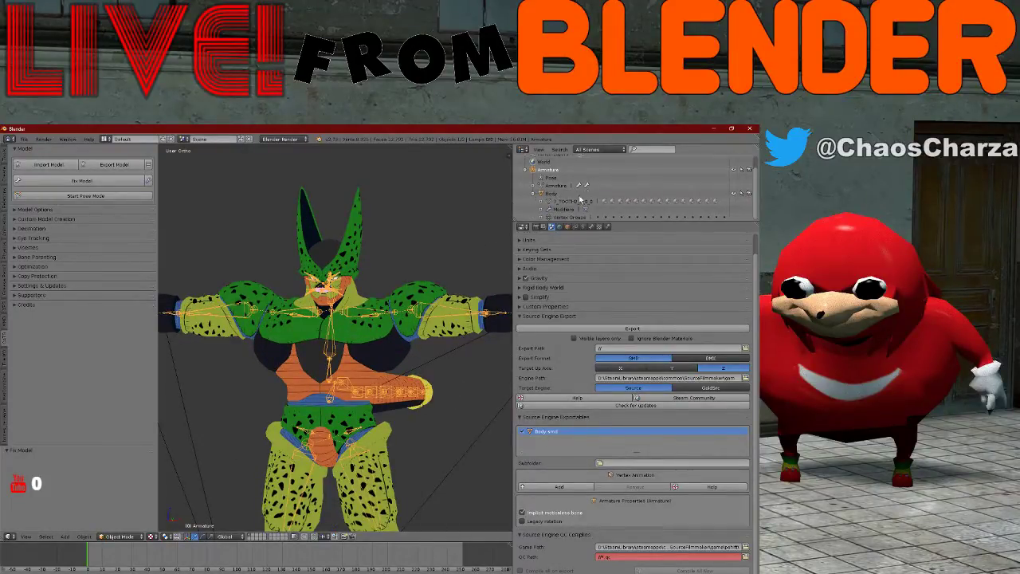
{"action": "left_click", "coordinate": [563, 203]}
{"action": "scroll", "coordinate": [391, 351], "scroll_direction": "down", "scroll_amount": 4}
{"action": "scroll", "coordinate": [382, 355], "scroll_direction": "up", "scroll_amount": 5}
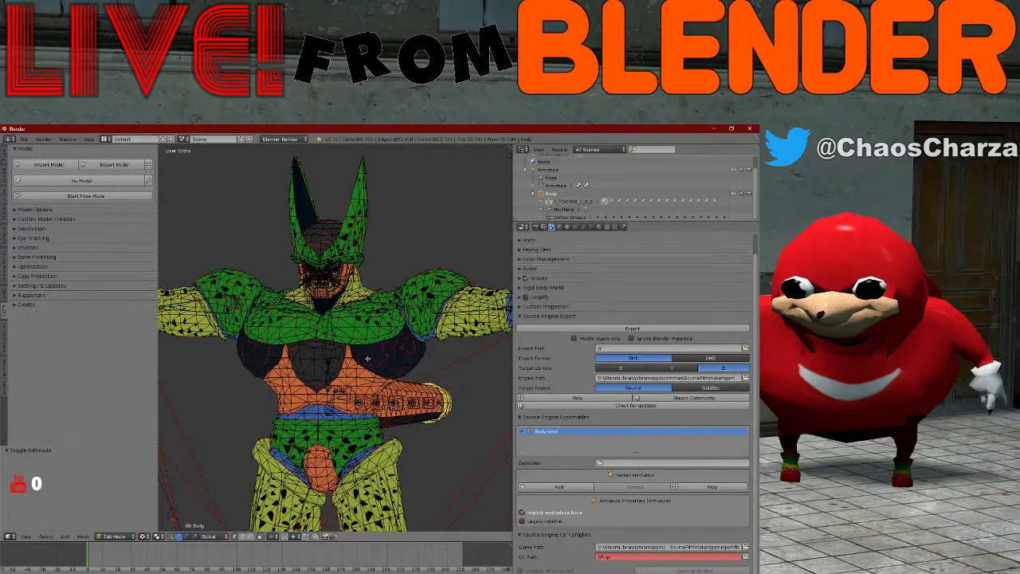
{"action": "scroll", "coordinate": [344, 367], "scroll_direction": "down", "scroll_amount": 4}
{"action": "scroll", "coordinate": [345, 368], "scroll_direction": "up", "scroll_amount": 4}
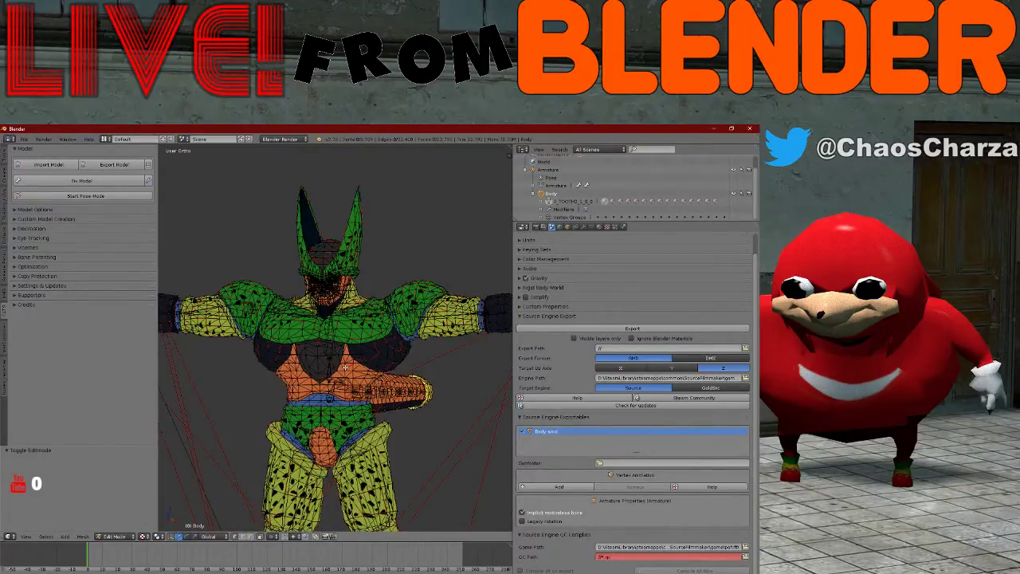
{"action": "scroll", "coordinate": [345, 367], "scroll_direction": "up", "scroll_amount": 3}
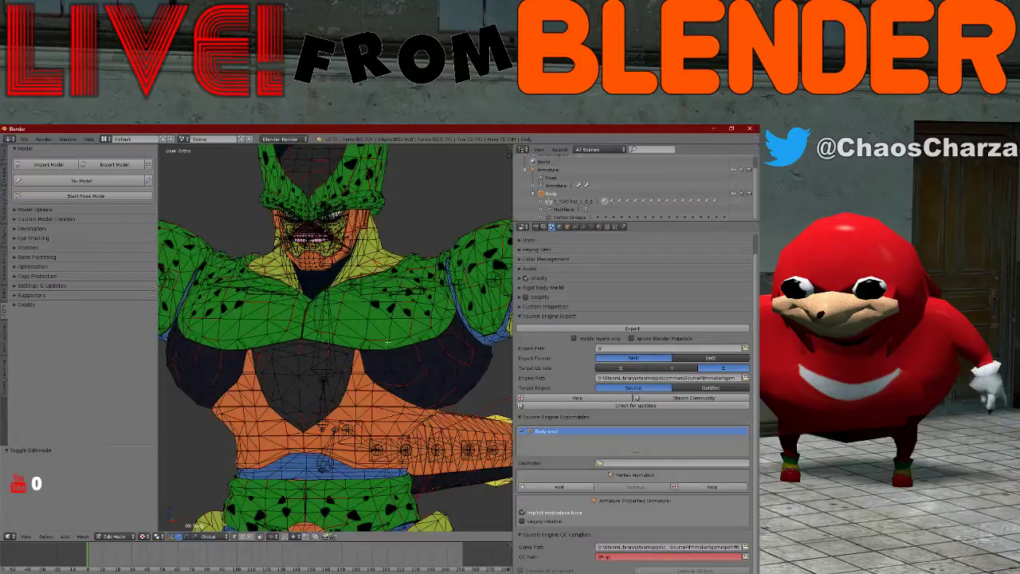
- Collapse the Body hierarchy, check the mesh from the front view and return to Object Mode
{"action": "left_click", "coordinate": [533, 196]}
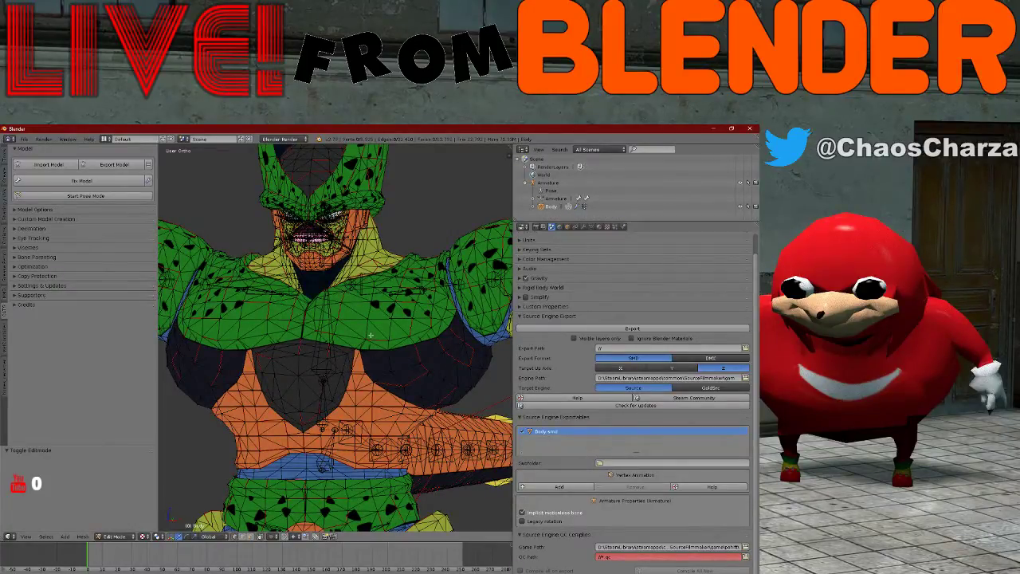
{"action": "key", "text": "KP_1"}
{"action": "scroll", "coordinate": [336, 374], "scroll_direction": "down", "scroll_amount": 4}
{"action": "scroll", "coordinate": [336, 375], "scroll_direction": "up", "scroll_amount": 4}
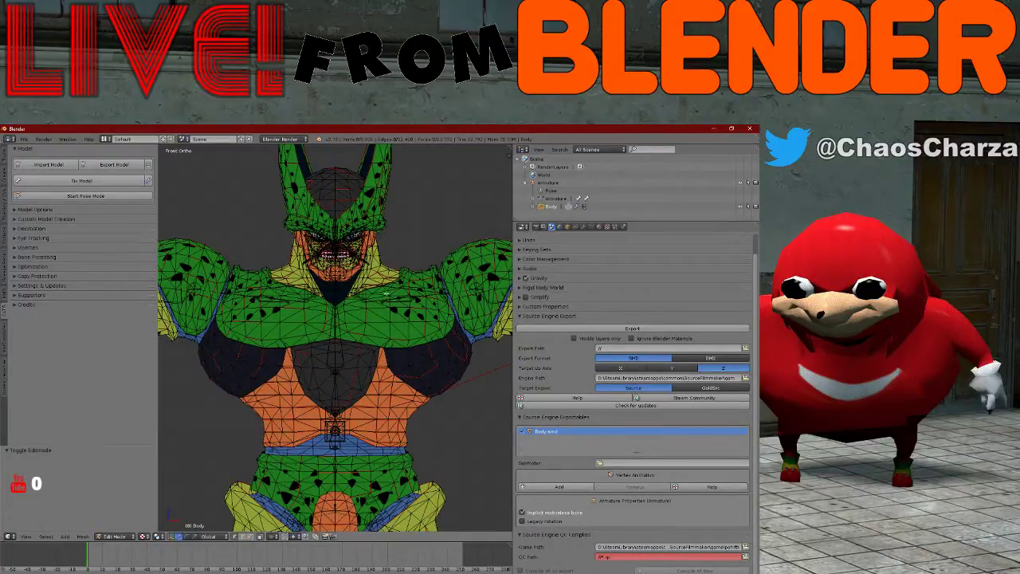
{"action": "left_click", "coordinate": [114, 535]}
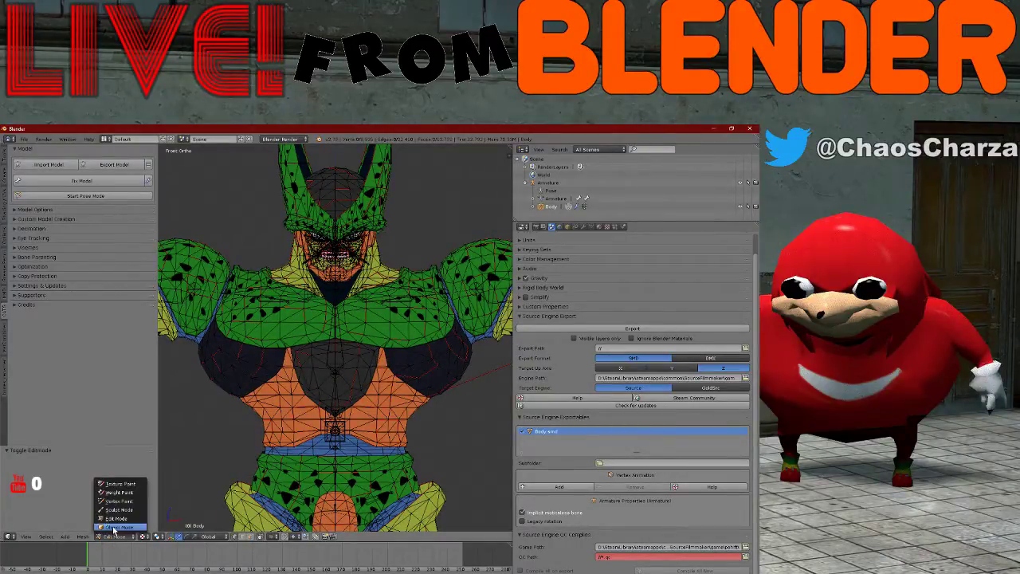
{"action": "left_click", "coordinate": [120, 523]}
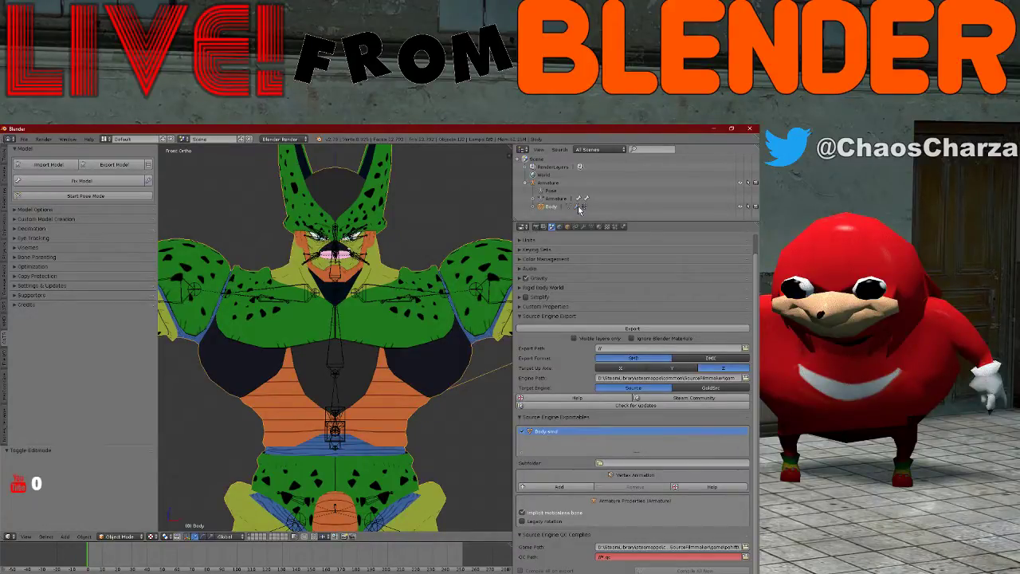
- Display the Body mesh's materials and run the Cats translation on everything in the model
{"action": "left_click", "coordinate": [599, 226]}
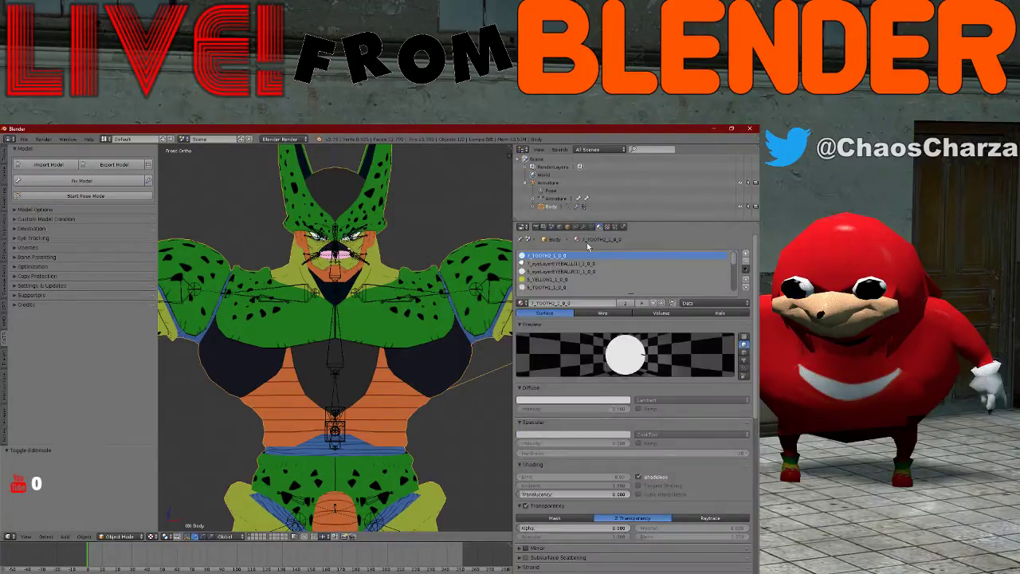
{"action": "left_click", "coordinate": [15, 211]}
{"action": "left_click", "coordinate": [36, 271]}
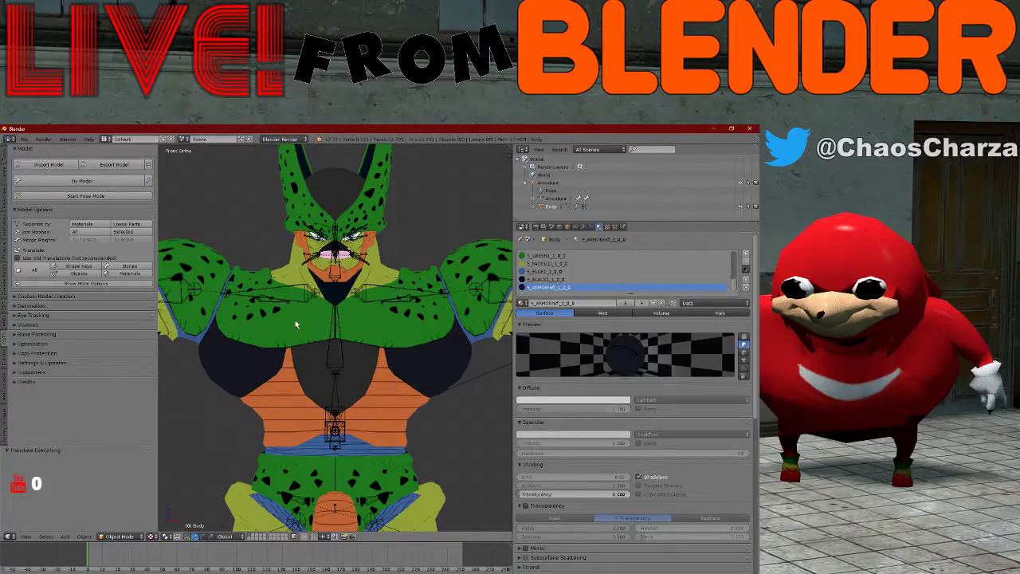
- Open the Cats optimization tools and show the material options
{"action": "left_click", "coordinate": [4, 392]}
{"action": "scroll", "coordinate": [4, 391], "scroll_direction": "up", "scroll_amount": 2}
{"action": "scroll", "coordinate": [4, 391], "scroll_direction": "down", "scroll_amount": 5}
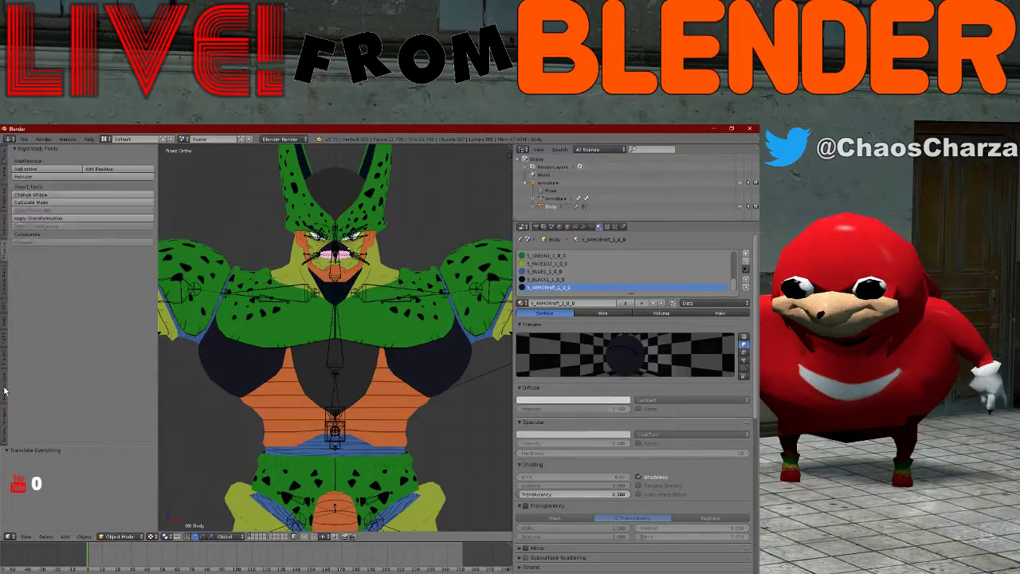
{"action": "scroll", "coordinate": [4, 391], "scroll_direction": "down", "scroll_amount": 1}
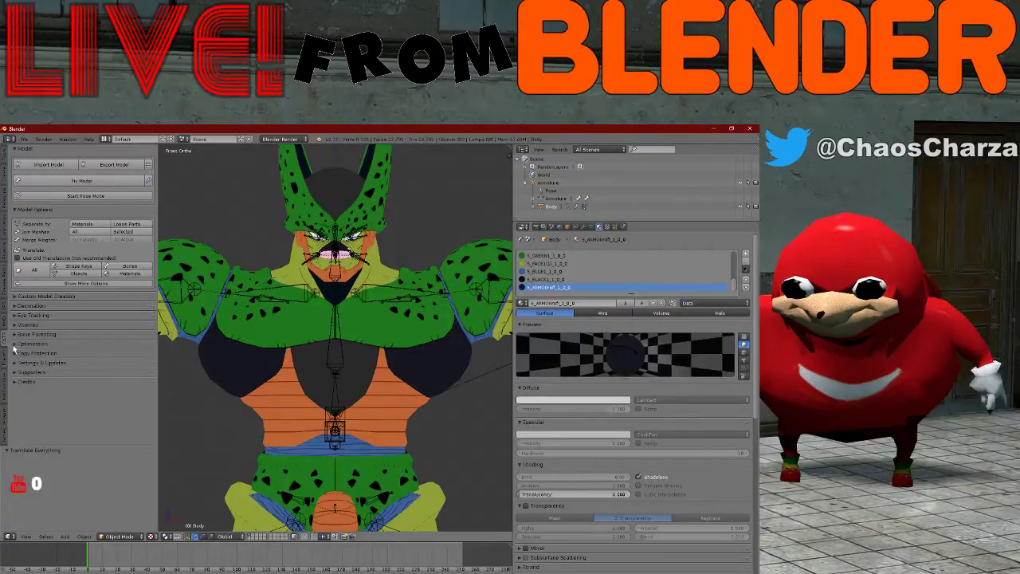
{"action": "left_click", "coordinate": [96, 343]}
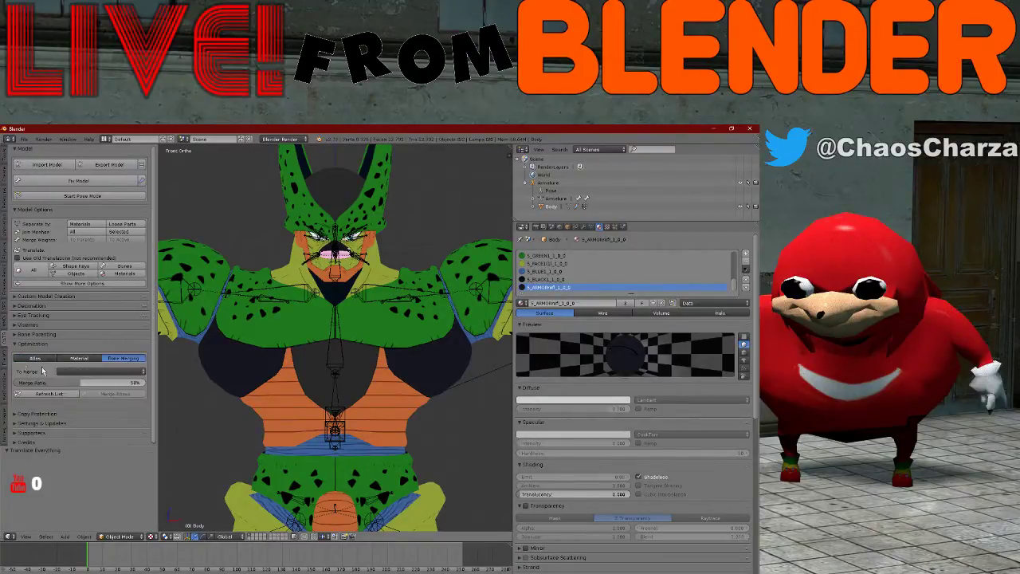
{"action": "left_click", "coordinate": [82, 358]}
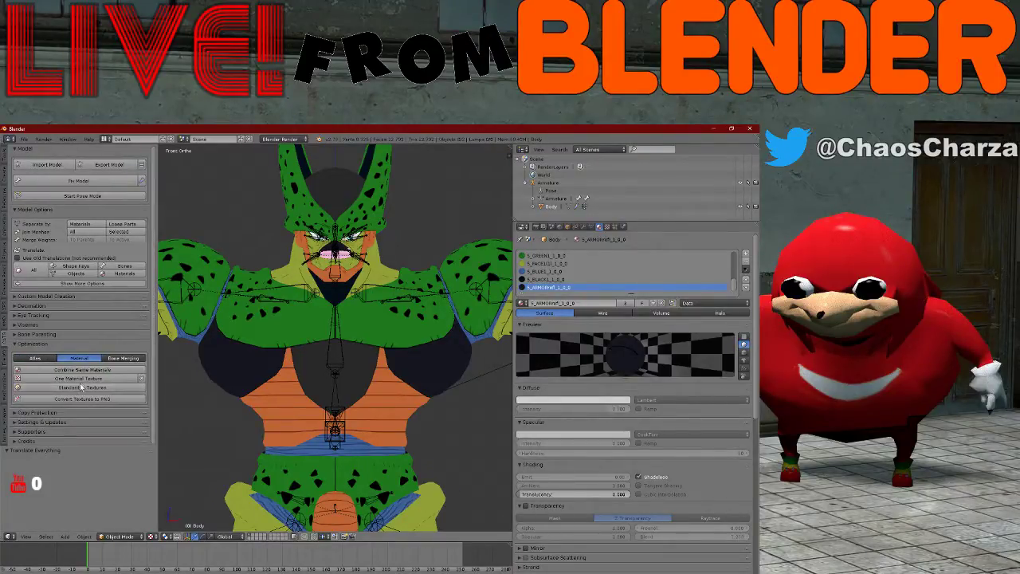
- Try standardizing the model's textures with Cats and undo the operation
{"action": "left_click", "coordinate": [78, 388]}
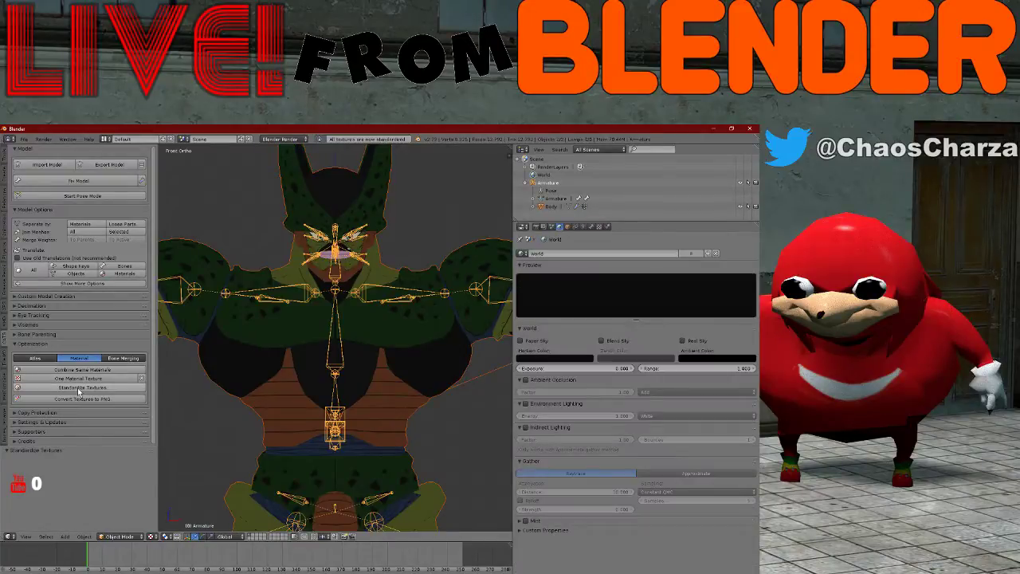
{"action": "key", "text": "ctrl+z"}
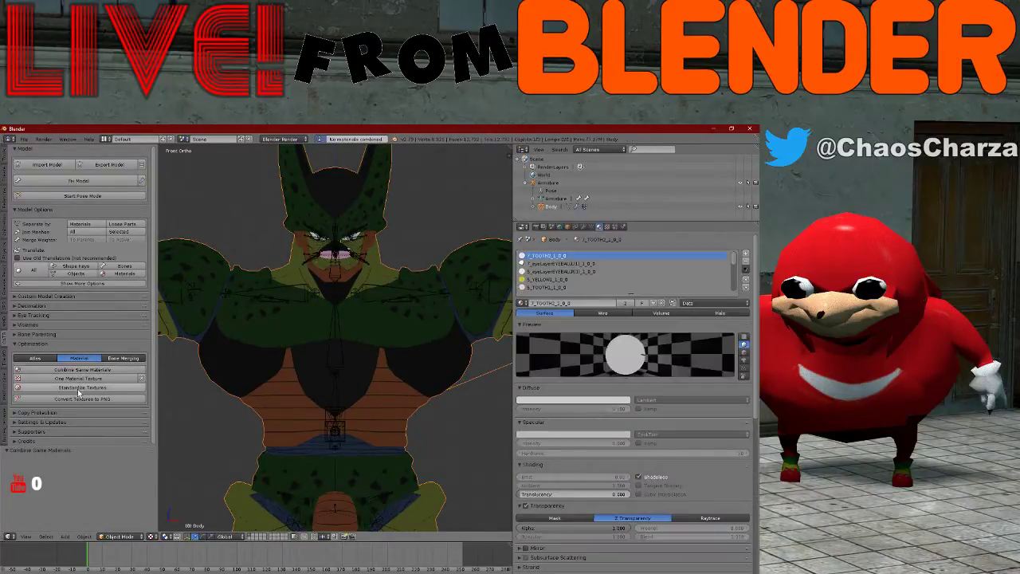
{"action": "key", "text": "ctrl+z"}
{"action": "key", "text": "ctrl+z"}
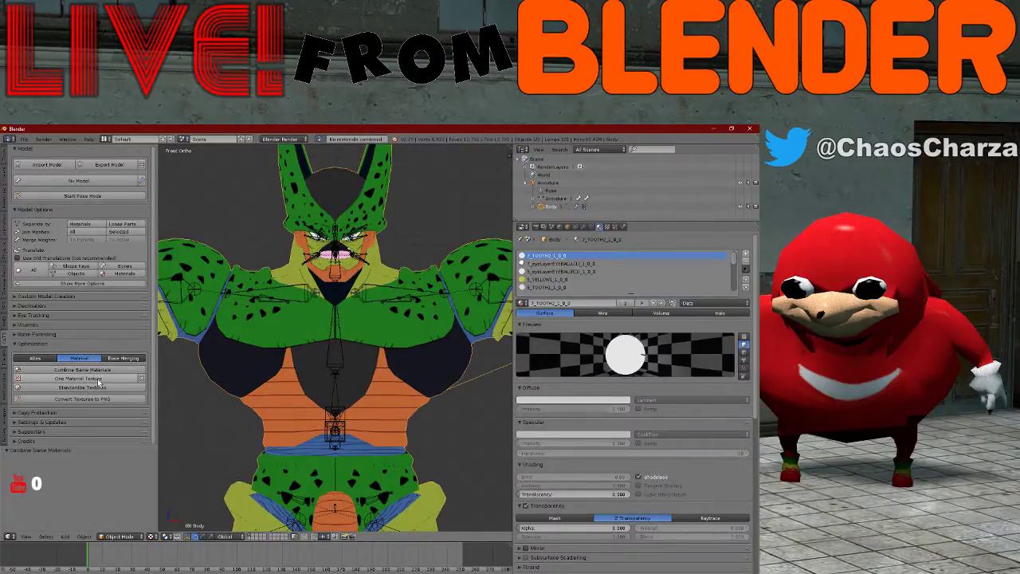
- Run One Material Texture on the model, reselect Body and enlarge its material list to show all materials
{"action": "left_click", "coordinate": [99, 380]}
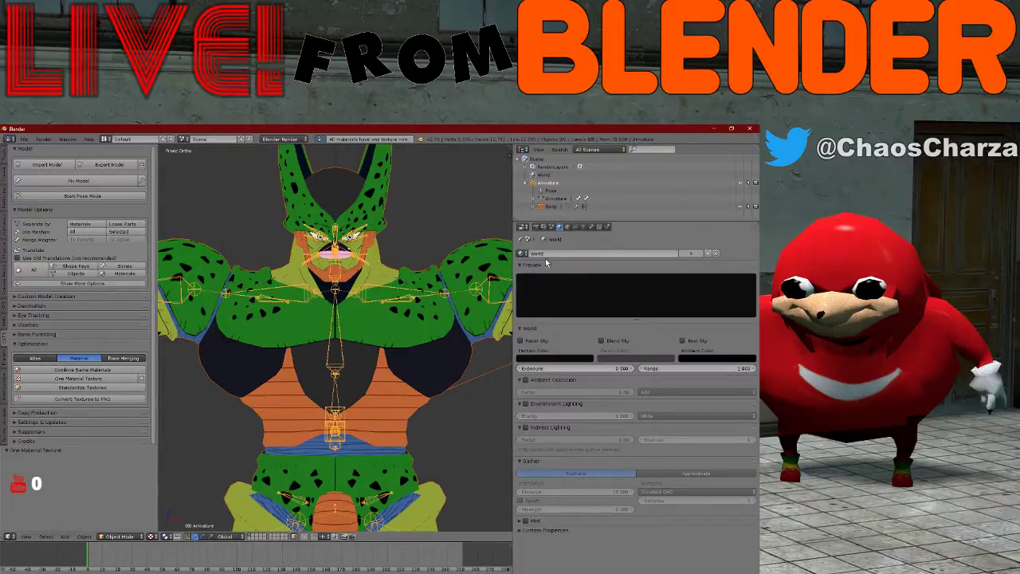
{"action": "left_click", "coordinate": [551, 207]}
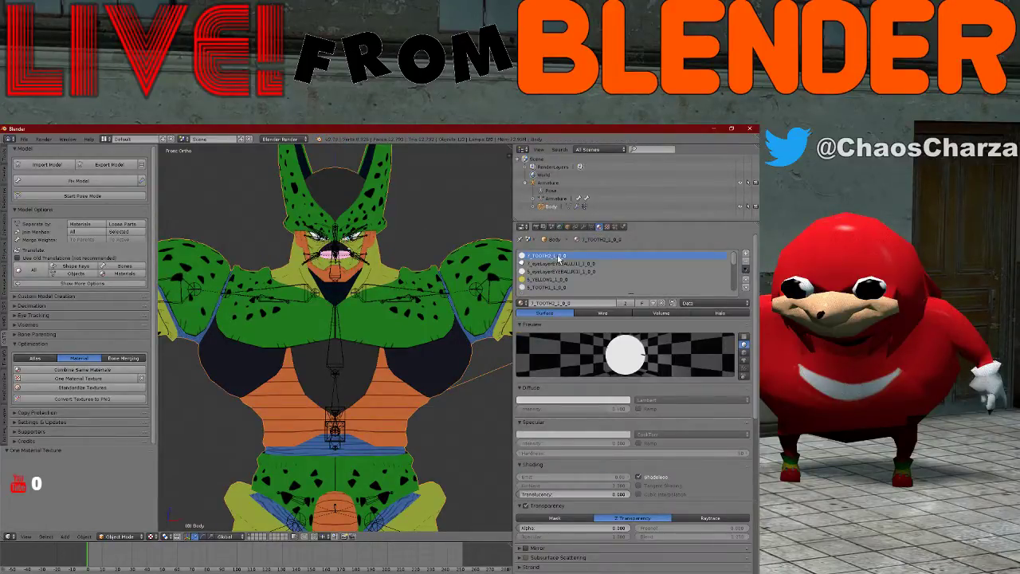
{"action": "scroll", "coordinate": [558, 257], "scroll_direction": "down", "scroll_amount": 3}
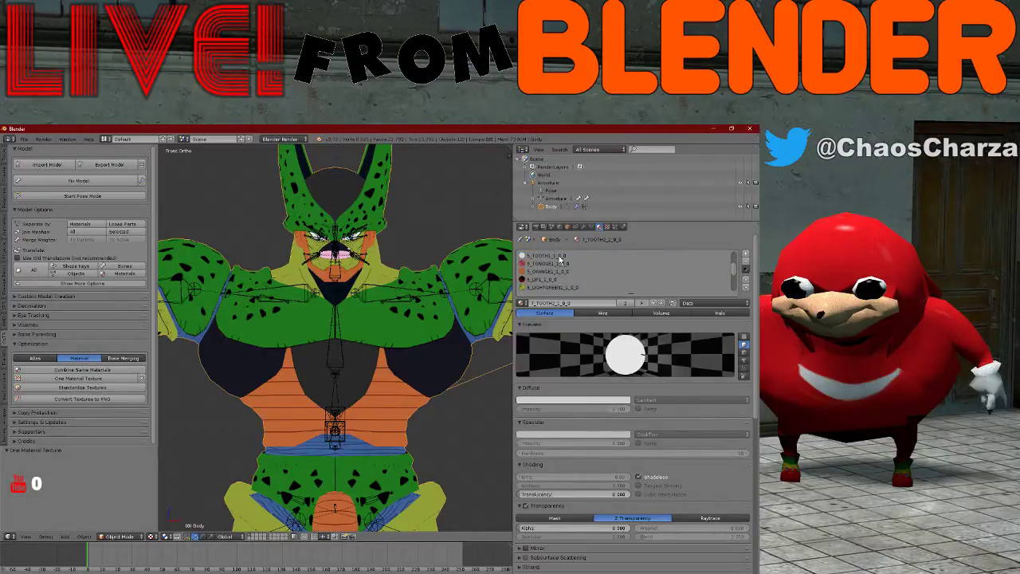
{"action": "left_click", "coordinate": [561, 272]}
{"action": "scroll", "coordinate": [560, 271], "scroll_direction": "up", "scroll_amount": 2}
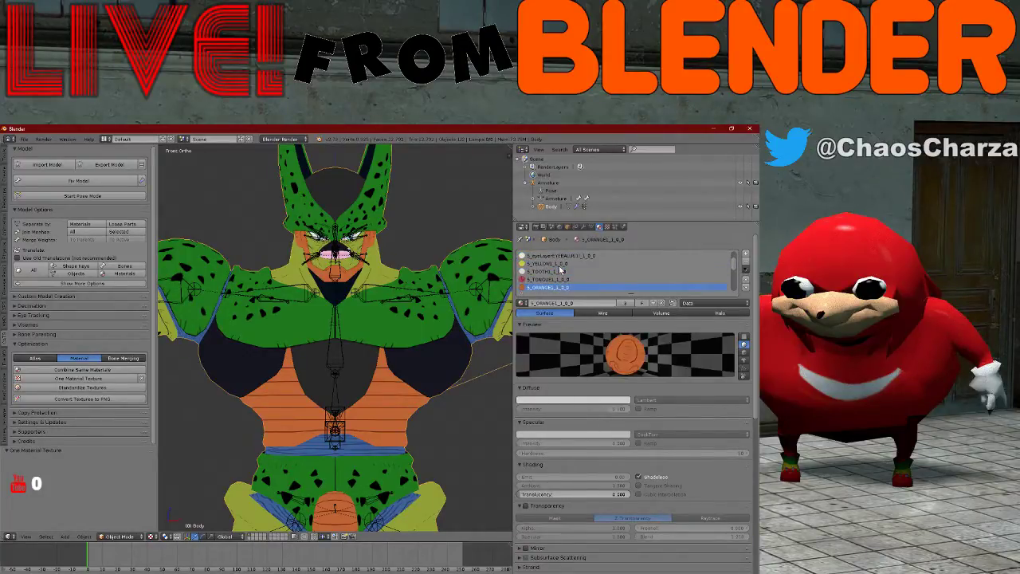
{"action": "scroll", "coordinate": [560, 271], "scroll_direction": "up", "scroll_amount": 3}
{"action": "left_click_drag", "start_coordinate": [629, 293], "coordinate": [630, 427]}
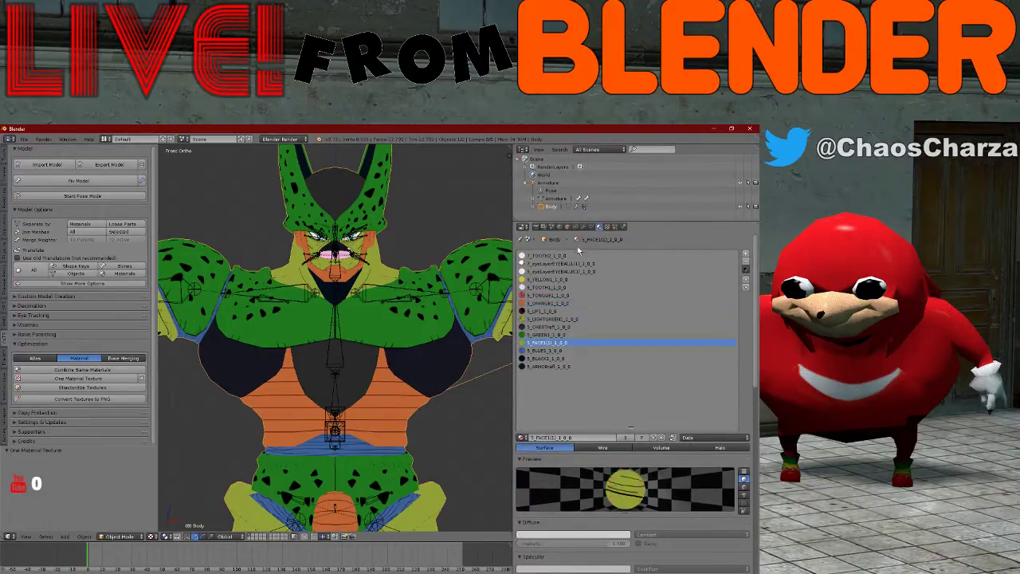
- Check the image texture assigned to the Body's face material and return to the material list
{"action": "left_click", "coordinate": [607, 227]}
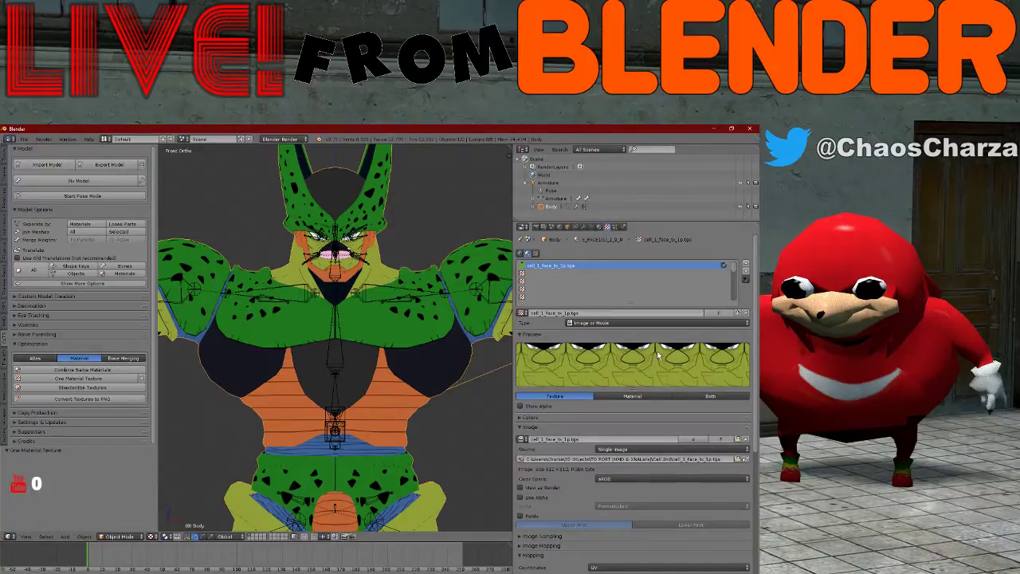
{"action": "left_click", "coordinate": [601, 227]}
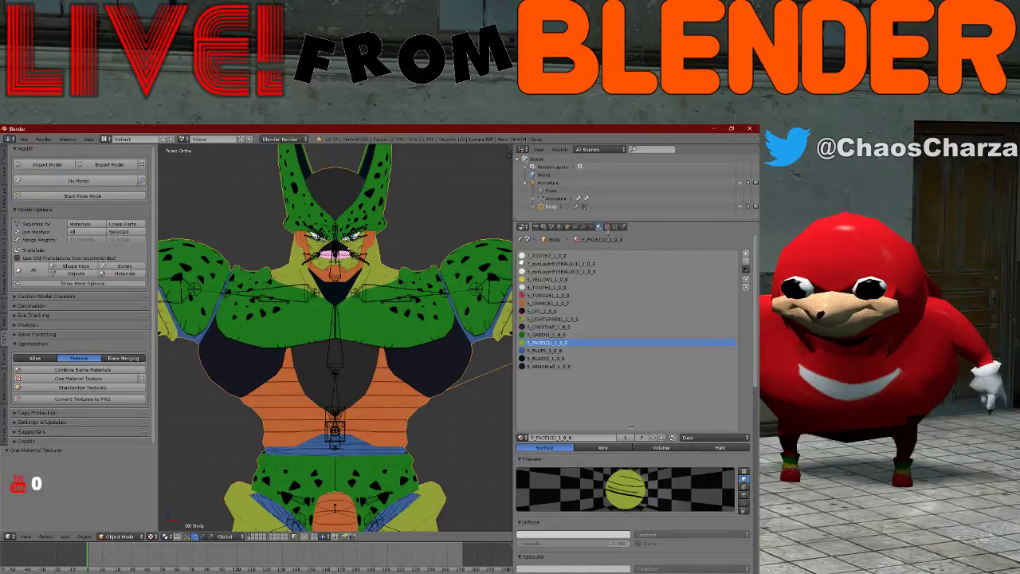
{"action": "left_click", "coordinate": [606, 227]}
{"action": "left_click", "coordinate": [598, 227]}
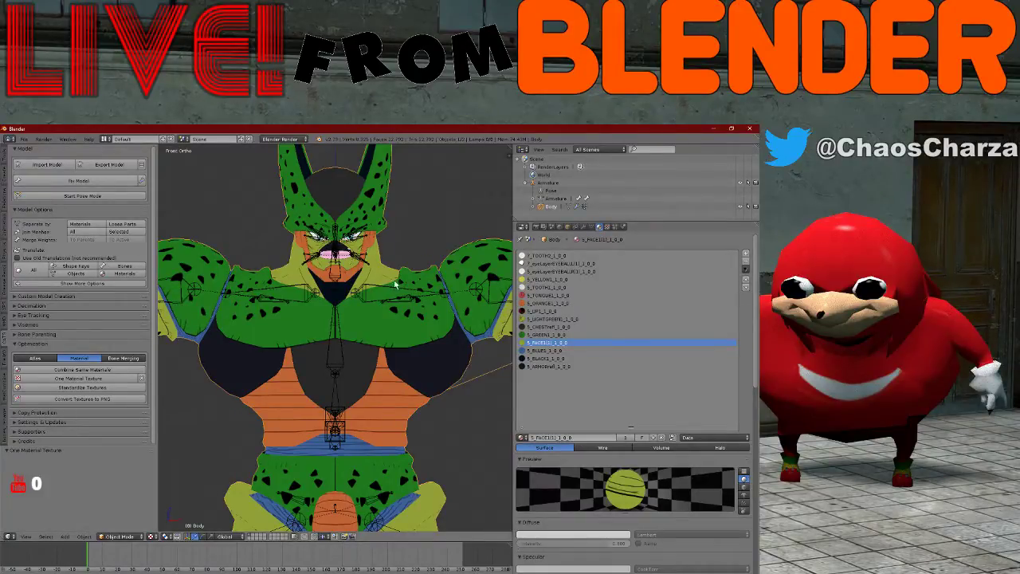
- Go through the Body's materials one by one and compare their previews with the character's face
{"action": "scroll", "coordinate": [392, 283], "scroll_direction": "up", "scroll_amount": 6}
{"action": "scroll", "coordinate": [385, 281], "scroll_direction": "up", "scroll_amount": 20, "text": "shift"}
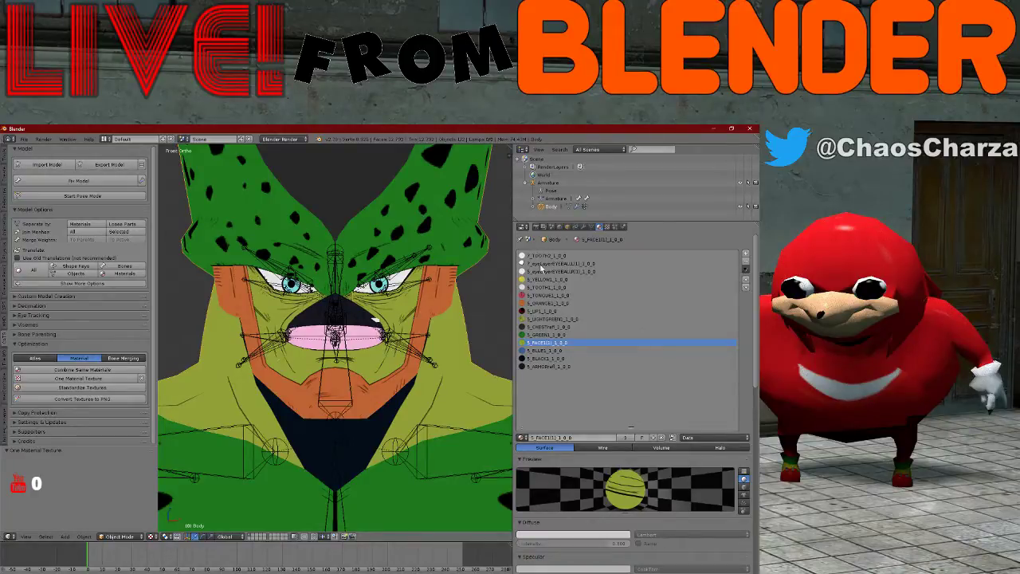
{"action": "left_click", "coordinate": [541, 289]}
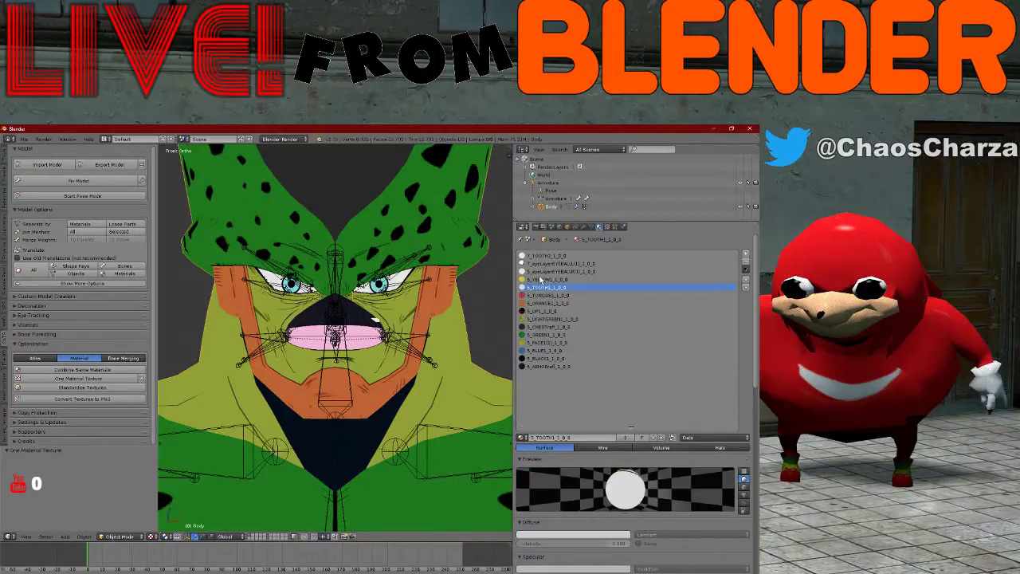
{"action": "left_click", "coordinate": [545, 265]}
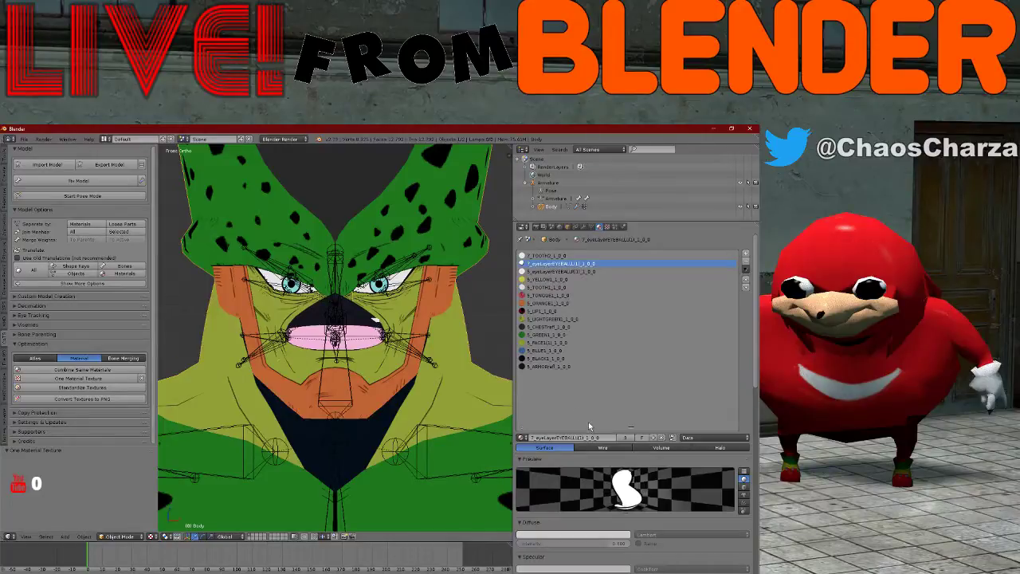
{"action": "left_click", "coordinate": [547, 366]}
{"action": "left_click", "coordinate": [549, 359]}
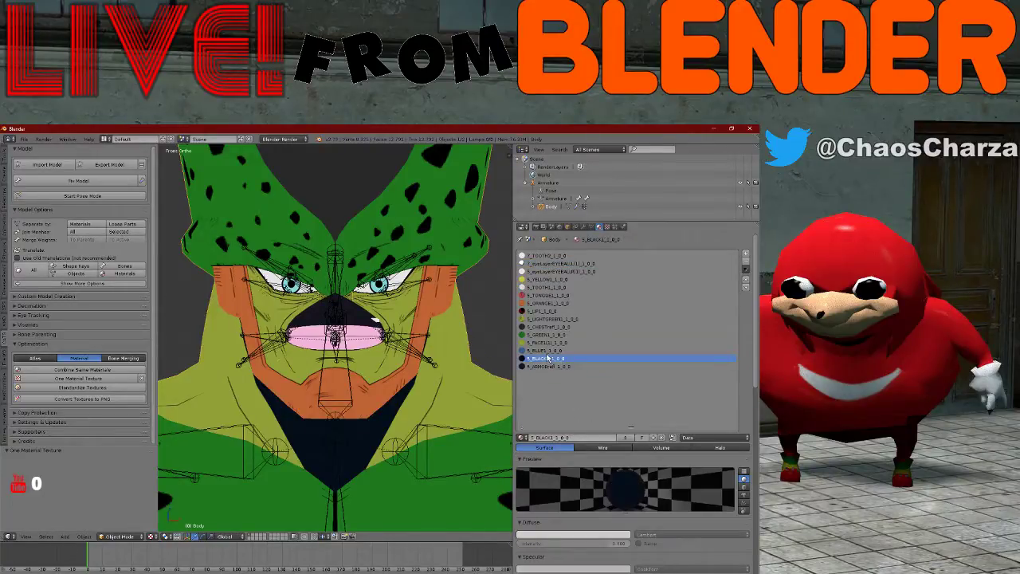
{"action": "left_click", "coordinate": [548, 351]}
{"action": "left_click", "coordinate": [548, 344]}
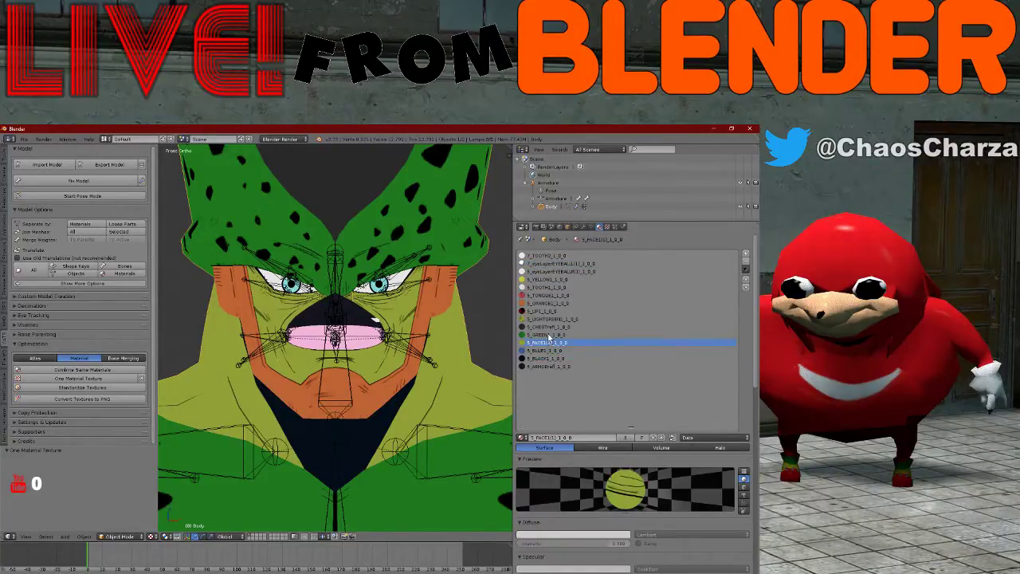
{"action": "left_click", "coordinate": [548, 336]}
{"action": "left_click", "coordinate": [548, 328]}
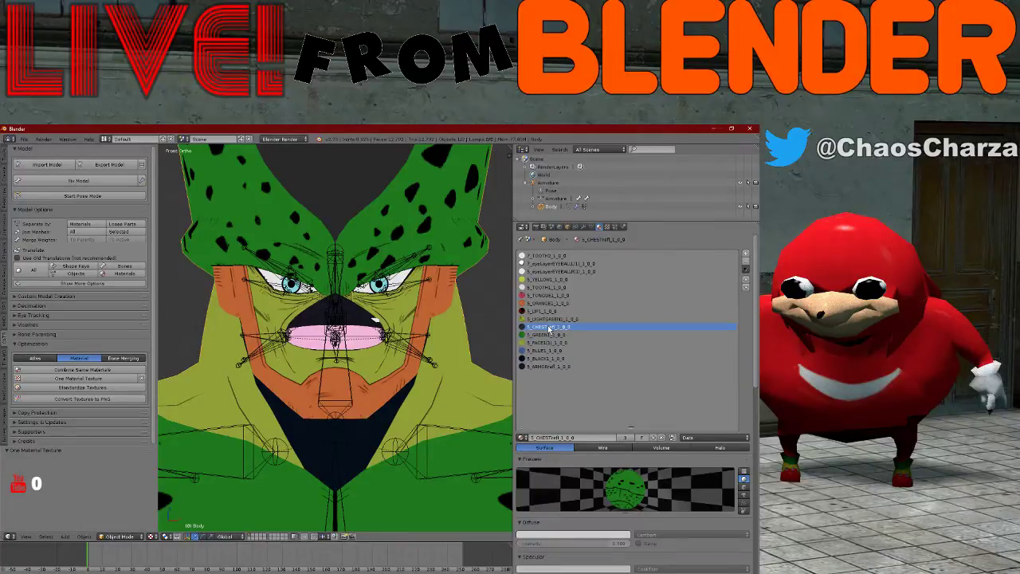
{"action": "left_click", "coordinate": [548, 320]}
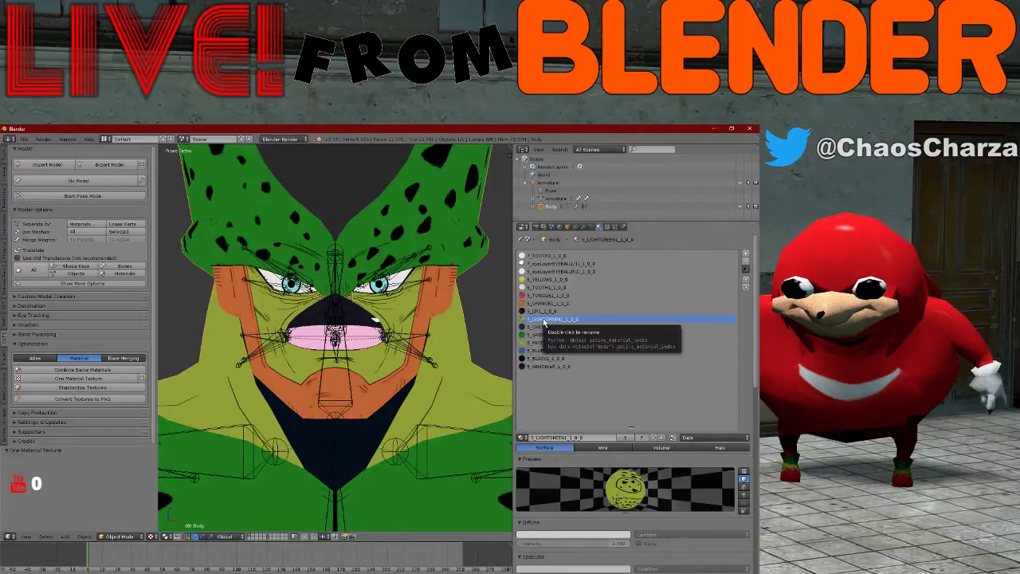
{"action": "left_click", "coordinate": [544, 312]}
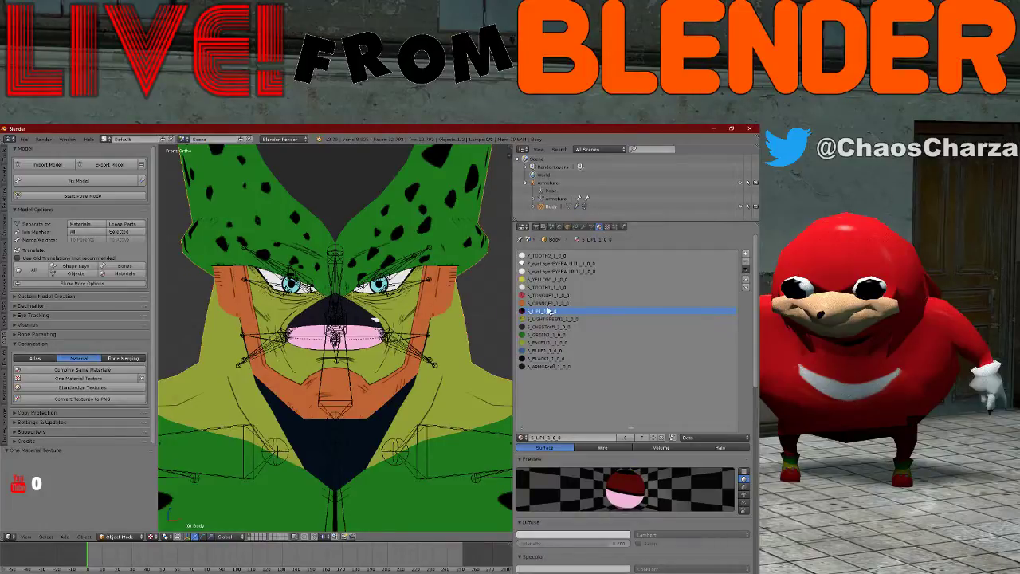
{"action": "left_click", "coordinate": [548, 304]}
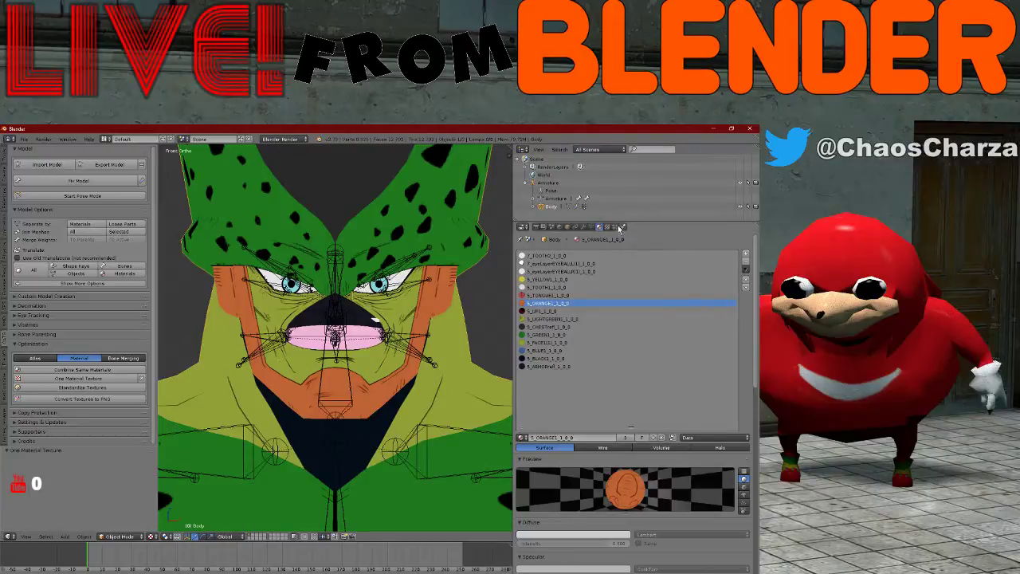
- Inspect the image textures and file paths of the Body's orange and face materials
{"action": "left_click", "coordinate": [610, 228]}
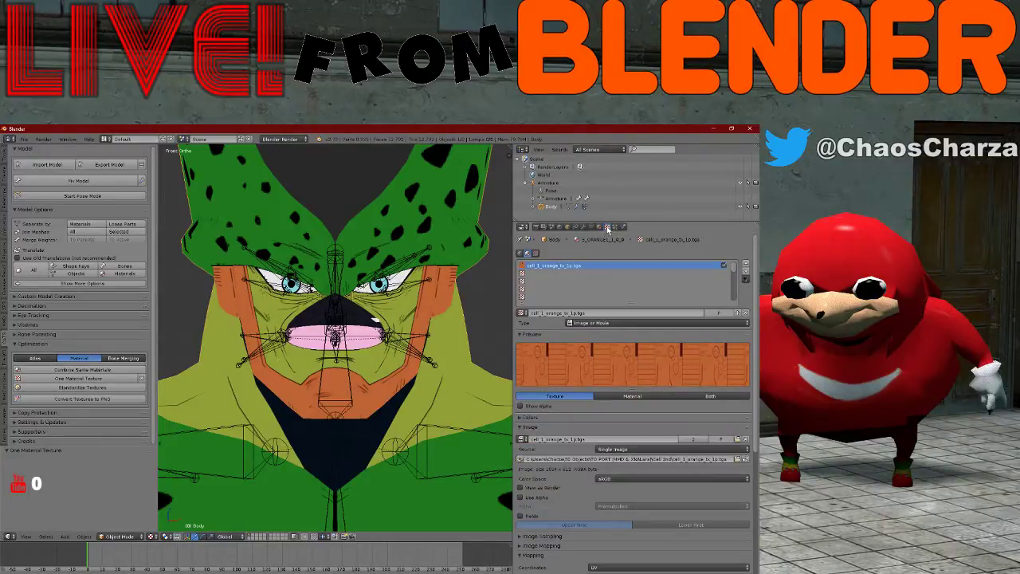
{"action": "left_click", "coordinate": [600, 227]}
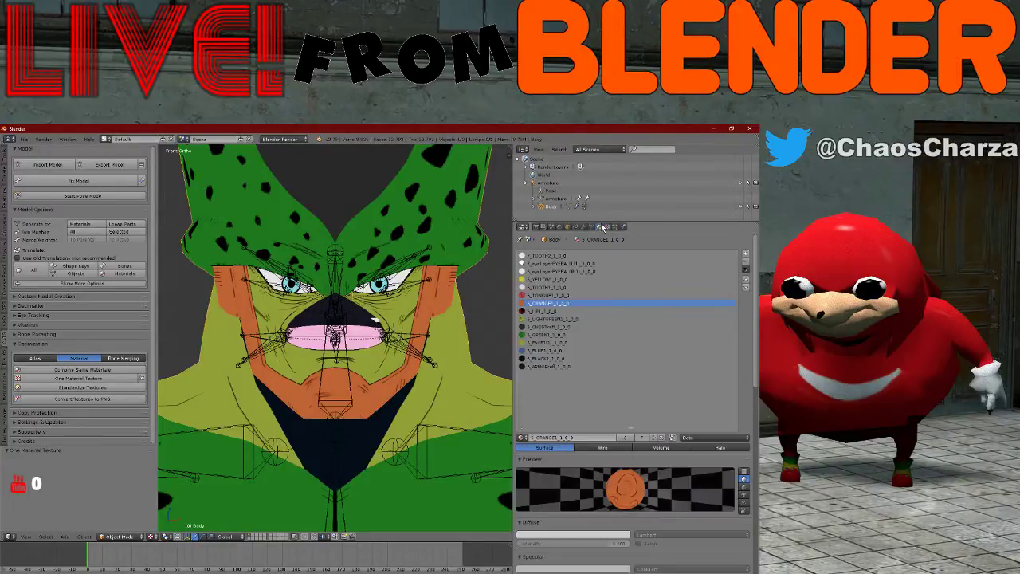
{"action": "left_click", "coordinate": [548, 318]}
{"action": "left_click", "coordinate": [545, 344]}
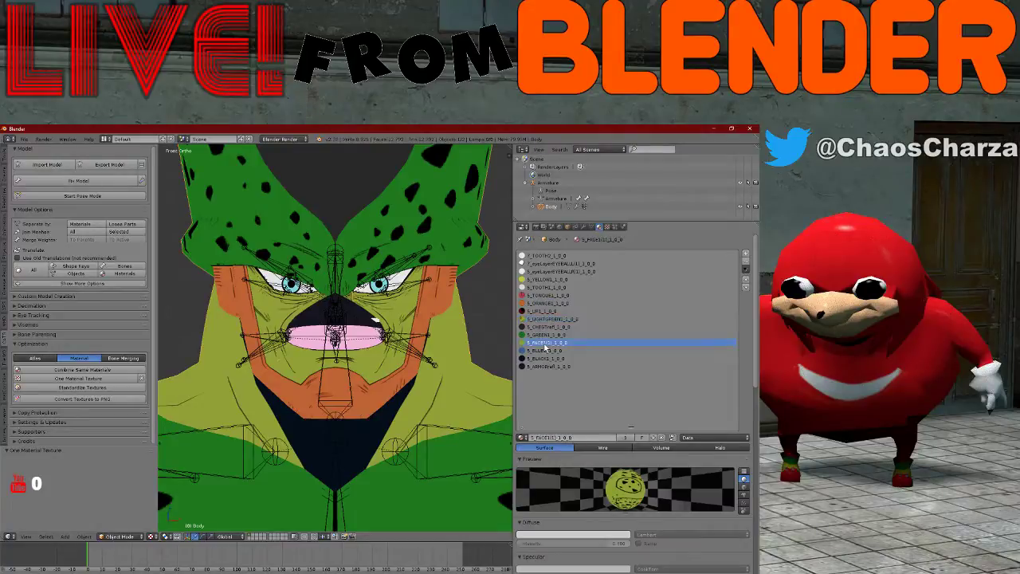
{"action": "left_click", "coordinate": [610, 228]}
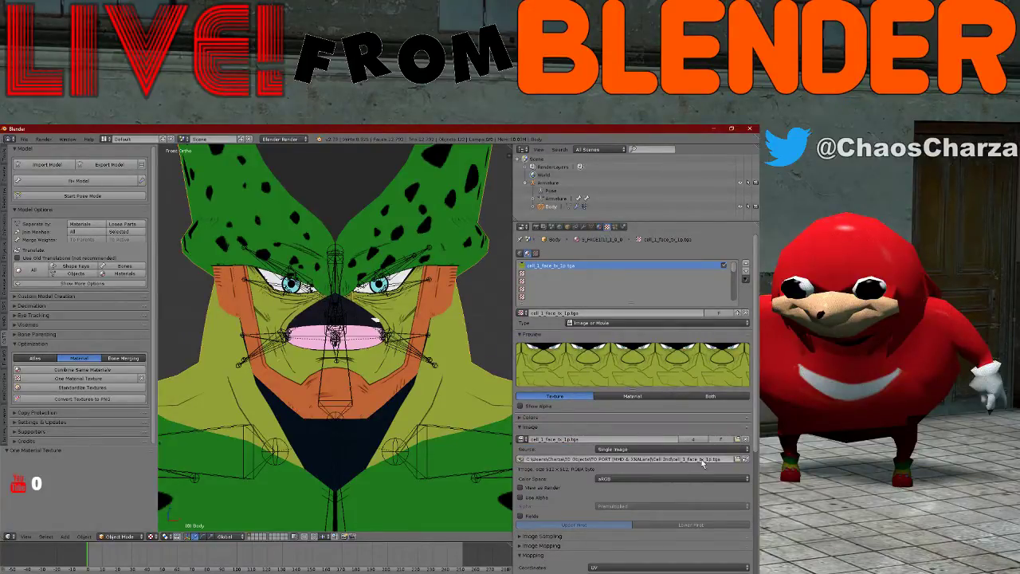
{"action": "key", "text": "alt+Tab"}
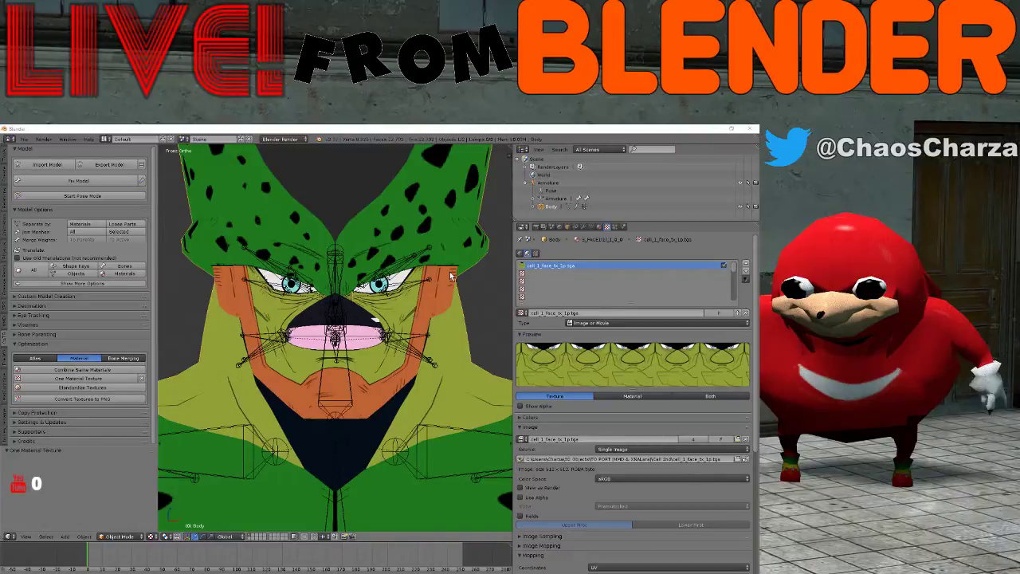
{"action": "key", "text": "super"}
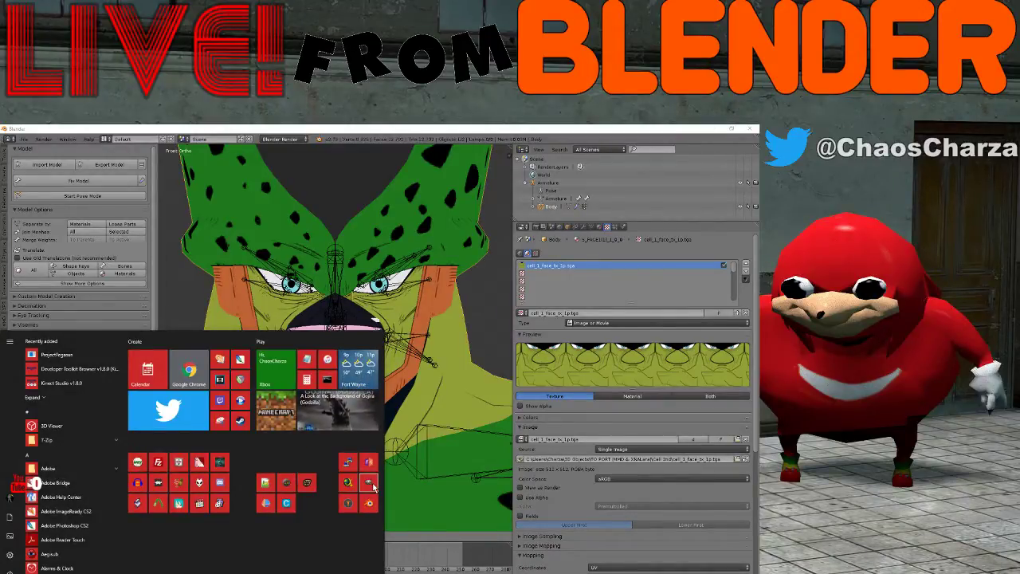
{"action": "left_click", "coordinate": [374, 486]}
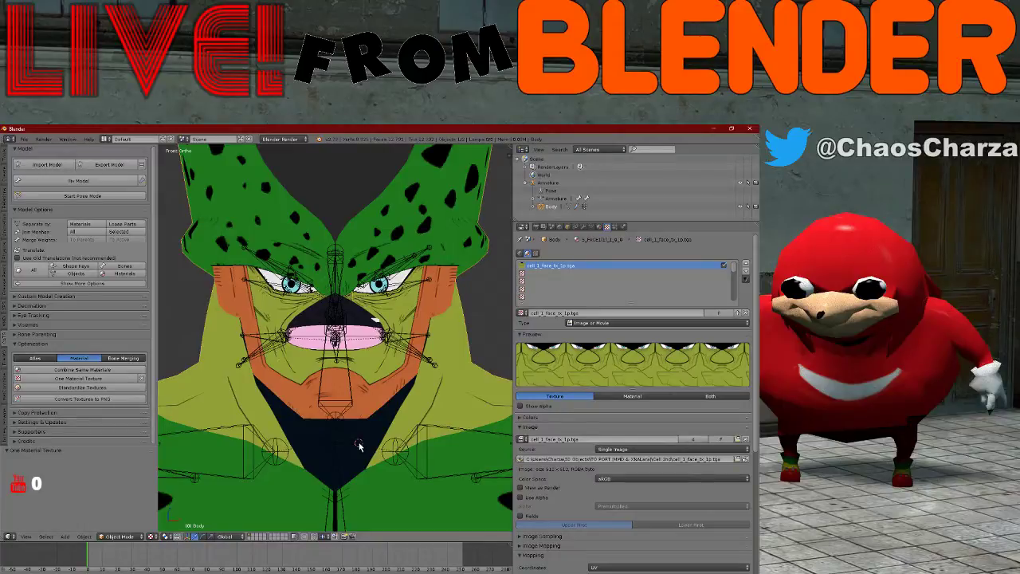
- Examine the character's head and facial bones from the right side and the front
{"action": "key", "text": "KP_3"}
{"action": "scroll", "coordinate": [359, 448], "scroll_direction": "down", "scroll_amount": 4}
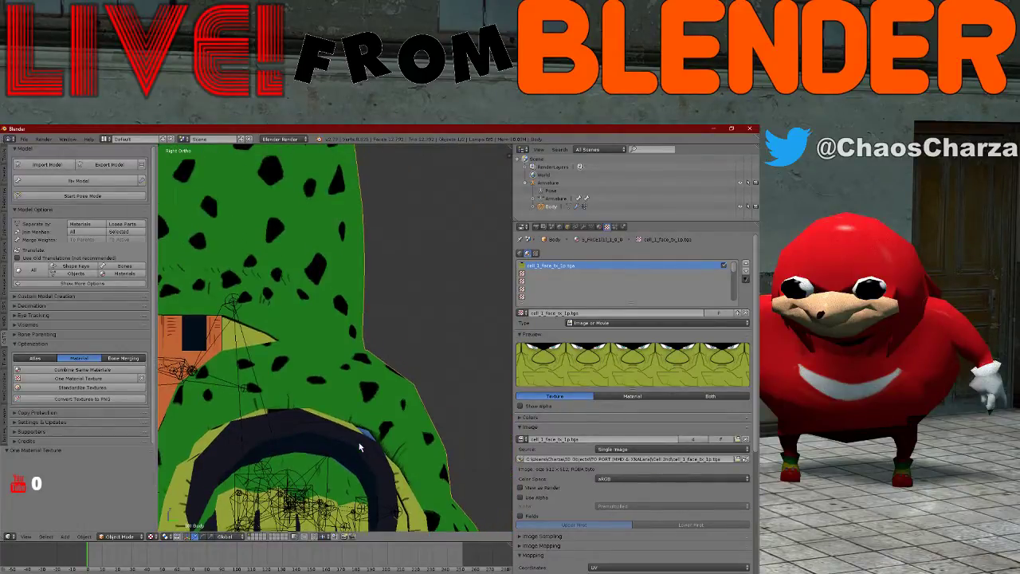
{"action": "scroll", "coordinate": [359, 452], "scroll_direction": "up", "scroll_amount": 3}
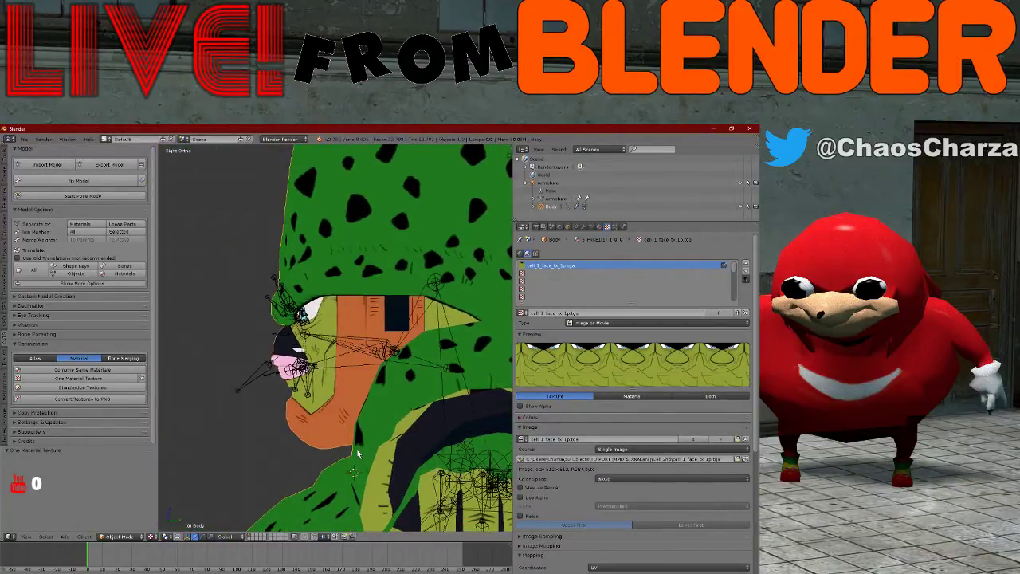
{"action": "key", "text": "KP_1"}
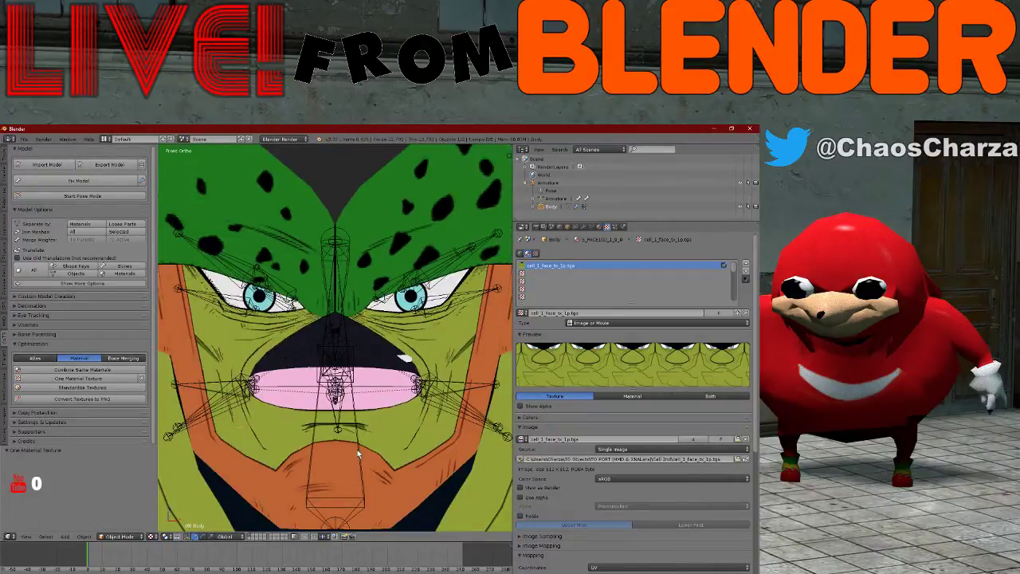
{"action": "scroll", "coordinate": [357, 449], "scroll_direction": "down", "scroll_amount": 2}
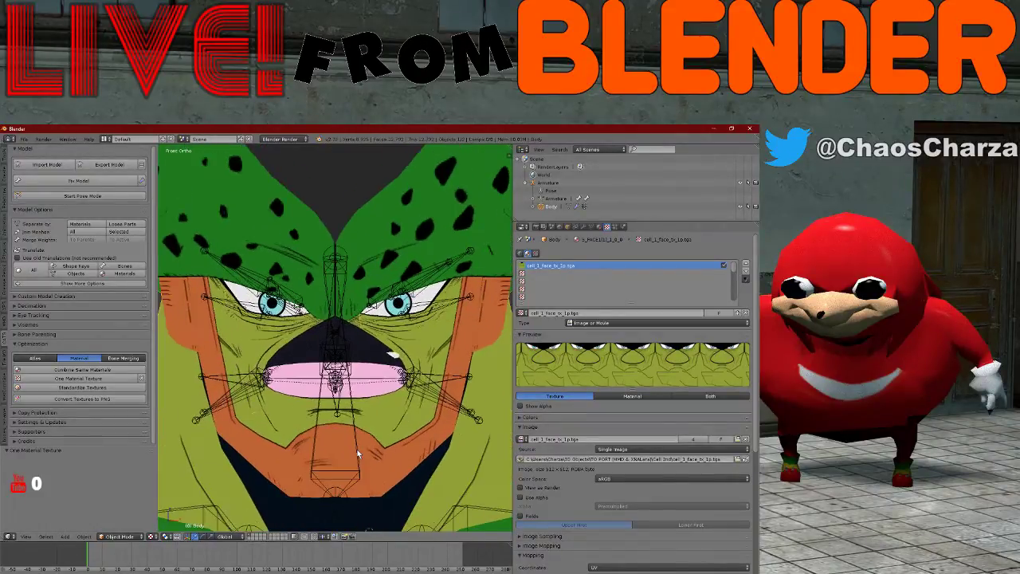
- Compare the character's face from the right side and from the front once more
{"action": "key", "text": "KP_3"}
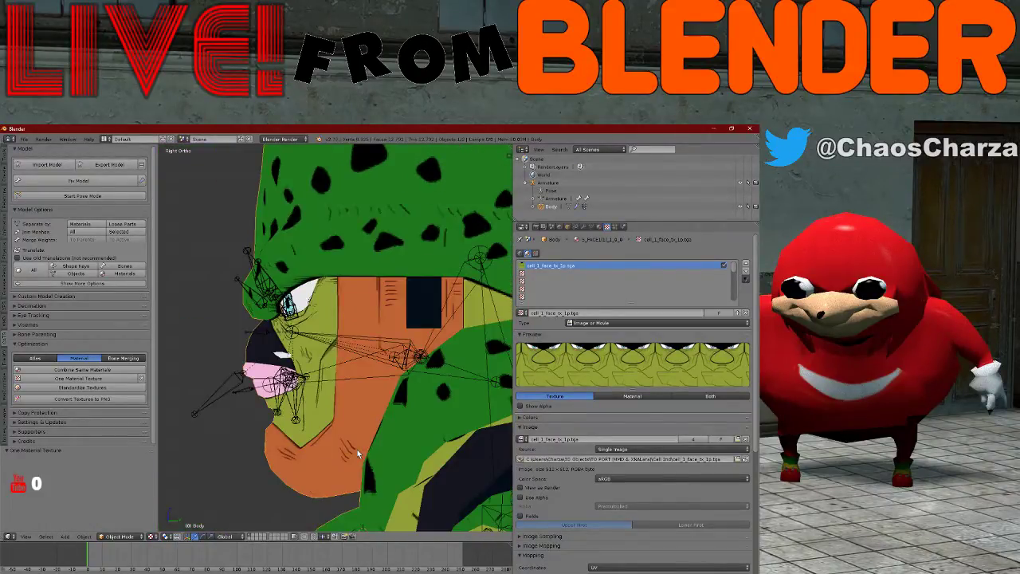
{"action": "key", "text": "KP_1"}
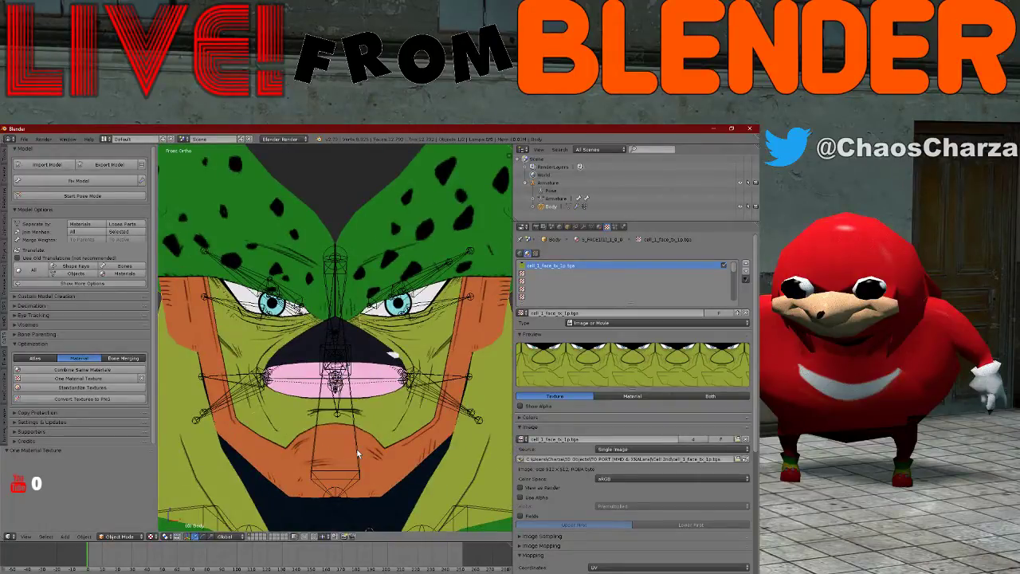
- Switch to GIMP and browse for an image to open in the TO PORT [MMD & XNALara] folder inside 3D Objects
{"action": "key", "text": "alt+Tab"}
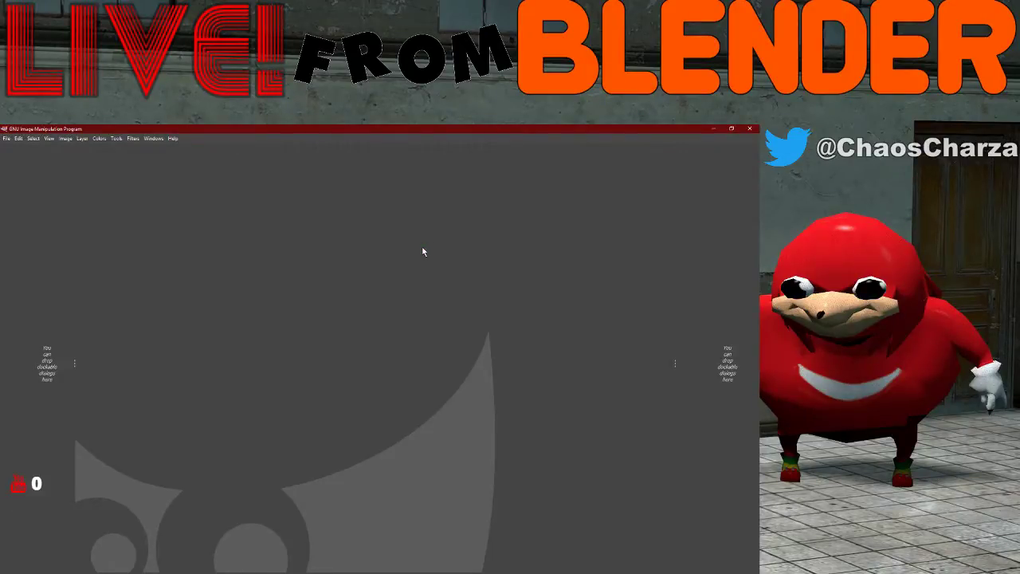
{"action": "left_click", "coordinate": [7, 139]}
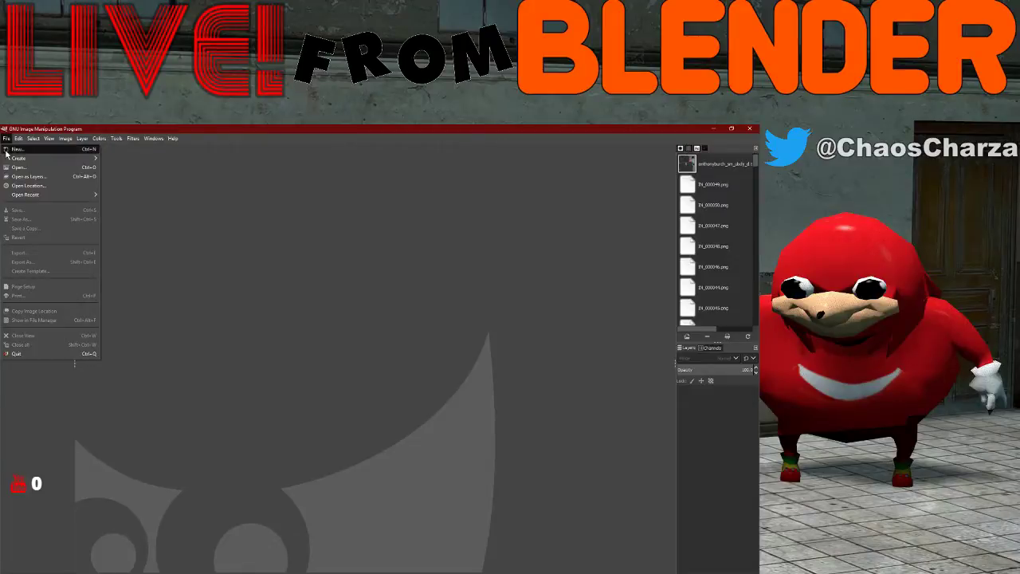
{"action": "left_click", "coordinate": [6, 167]}
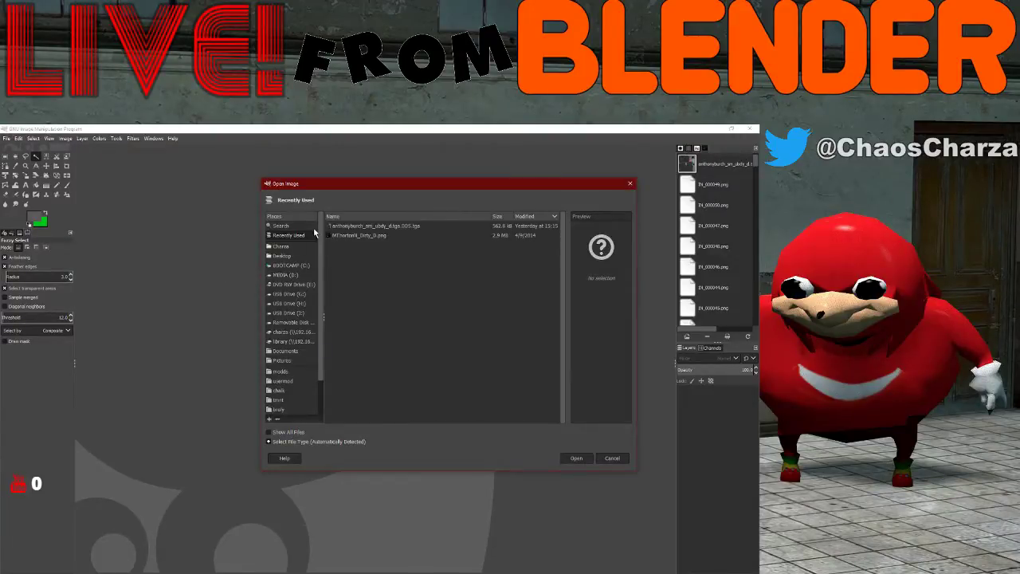
{"action": "left_click", "coordinate": [292, 248]}
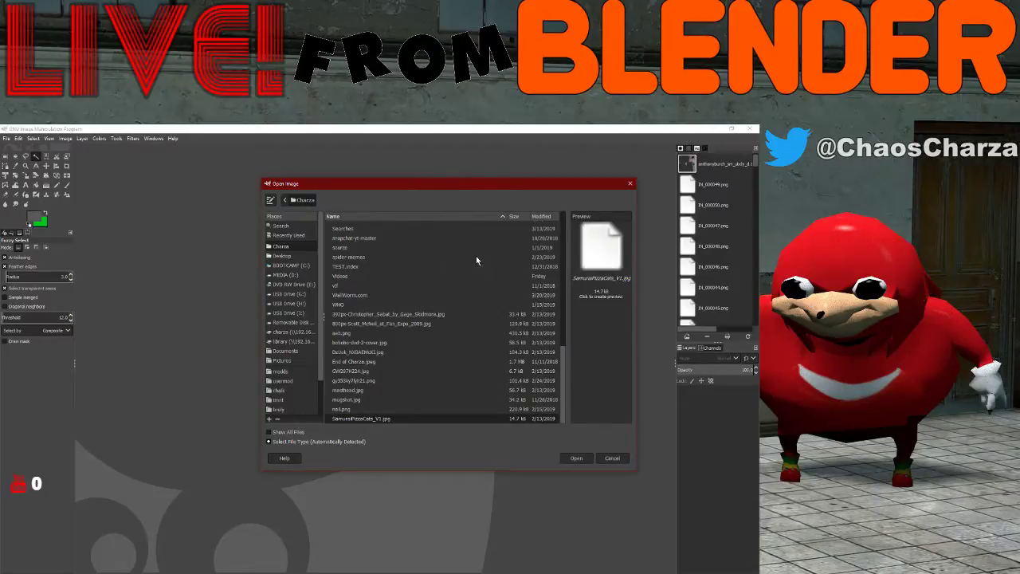
{"action": "scroll", "coordinate": [475, 259], "scroll_direction": "up", "scroll_amount": 10}
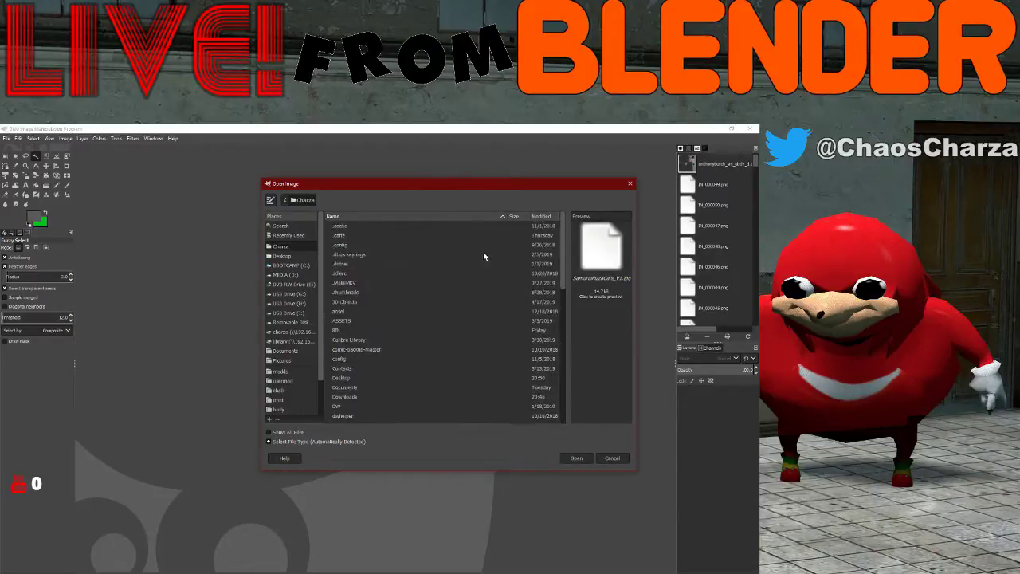
{"action": "double_click", "coordinate": [351, 304]}
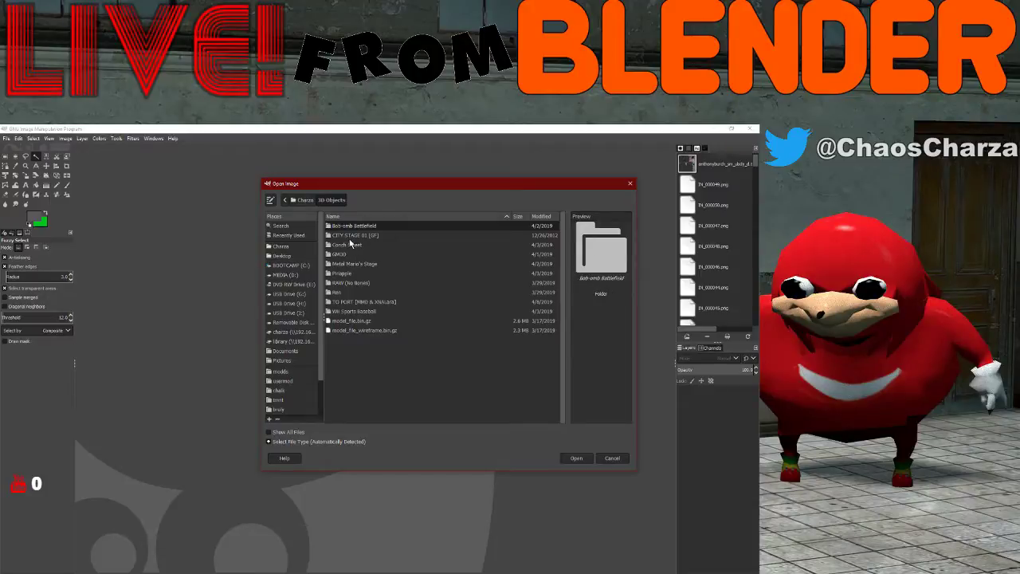
{"action": "double_click", "coordinate": [367, 301]}
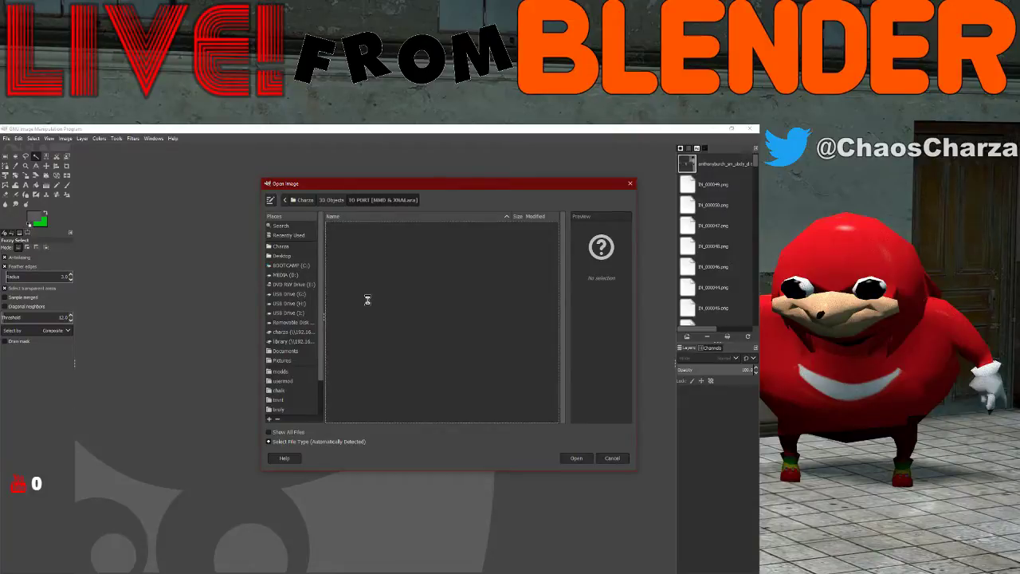
- Find the Cell 2nd folder and open the face texture cell_1_face_tx_1p.tga from it
{"action": "scroll", "coordinate": [363, 300], "scroll_direction": "down", "scroll_amount": 5}
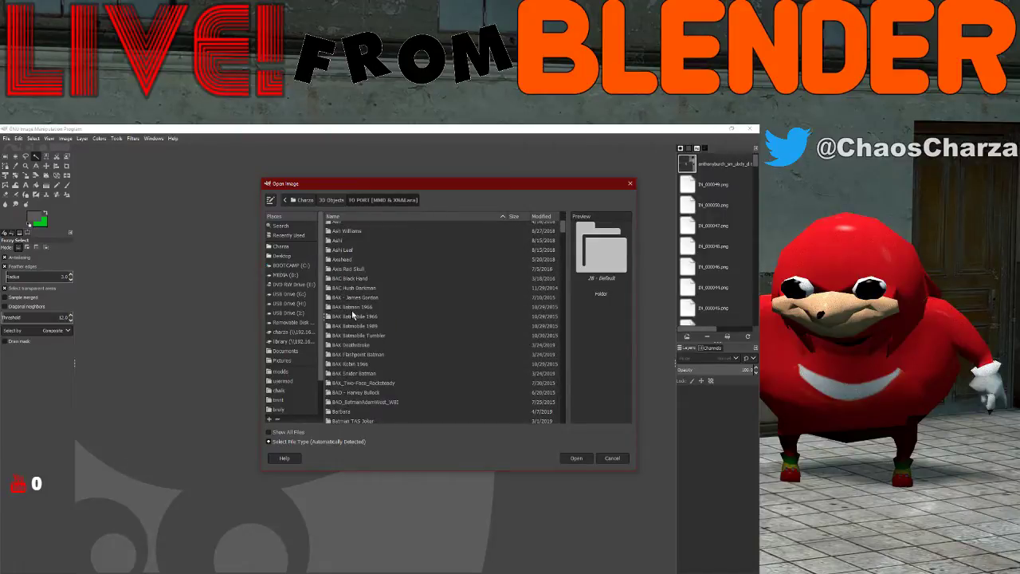
{"action": "scroll", "coordinate": [353, 316], "scroll_direction": "down", "scroll_amount": 9}
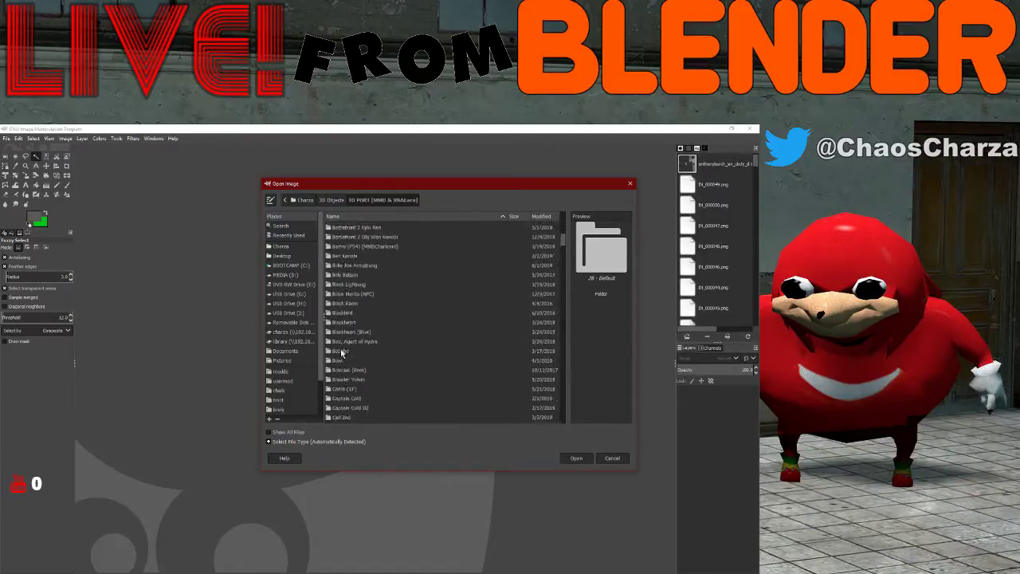
{"action": "scroll", "coordinate": [341, 353], "scroll_direction": "down", "scroll_amount": 2}
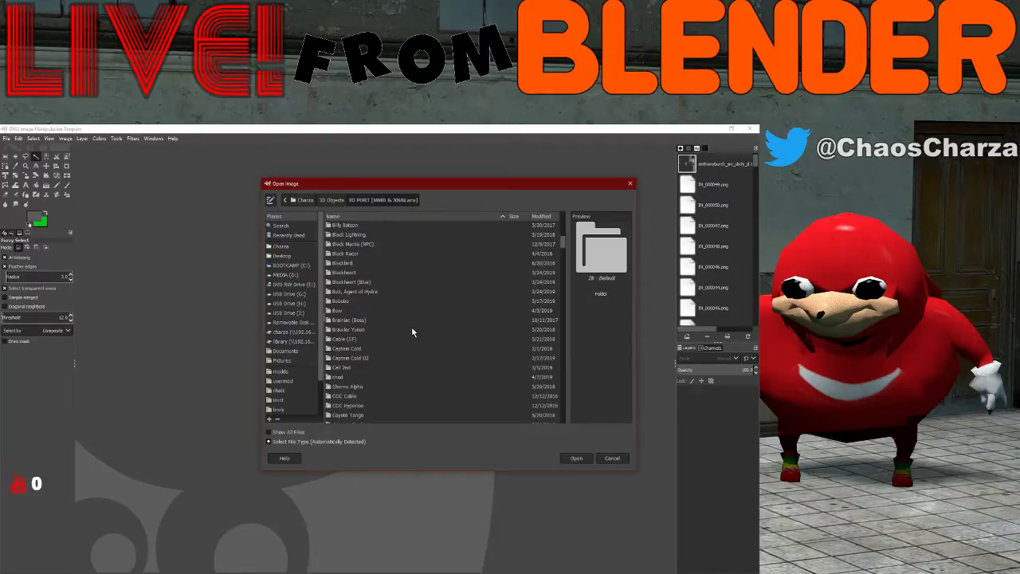
{"action": "scroll", "coordinate": [360, 331], "scroll_direction": "down", "scroll_amount": 4}
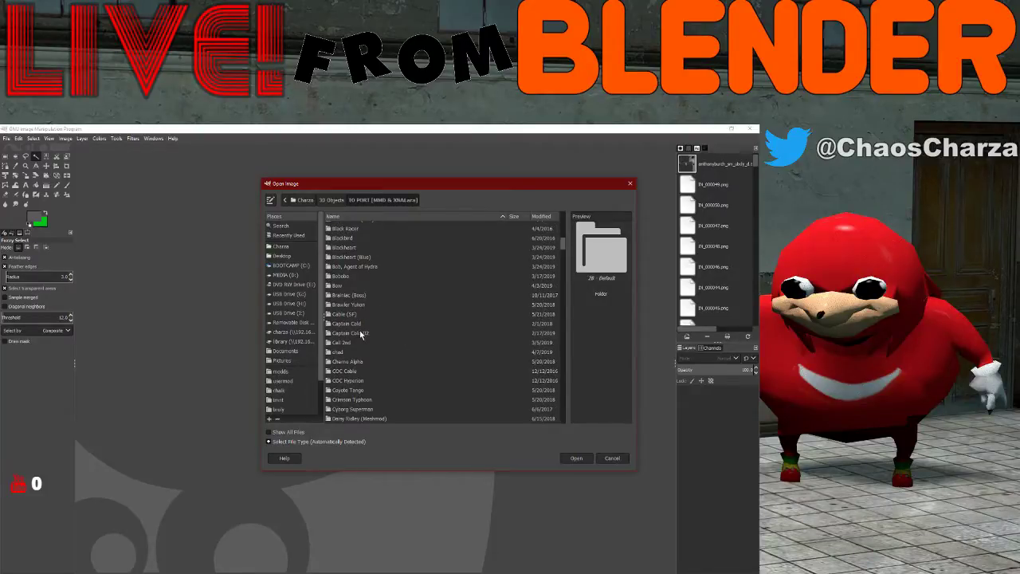
{"action": "scroll", "coordinate": [359, 335], "scroll_direction": "down", "scroll_amount": 2}
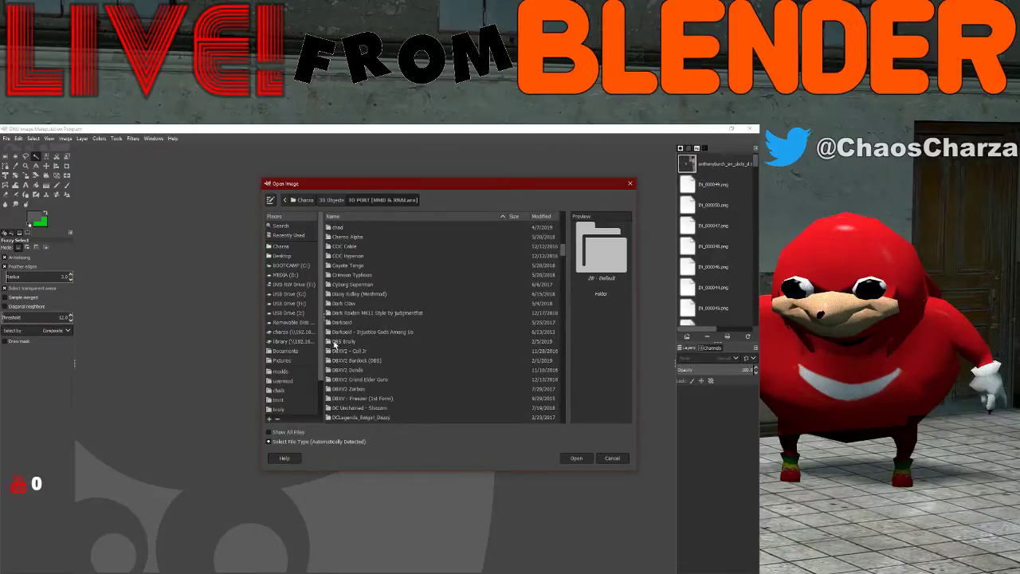
{"action": "scroll", "coordinate": [335, 344], "scroll_direction": "up", "scroll_amount": 4}
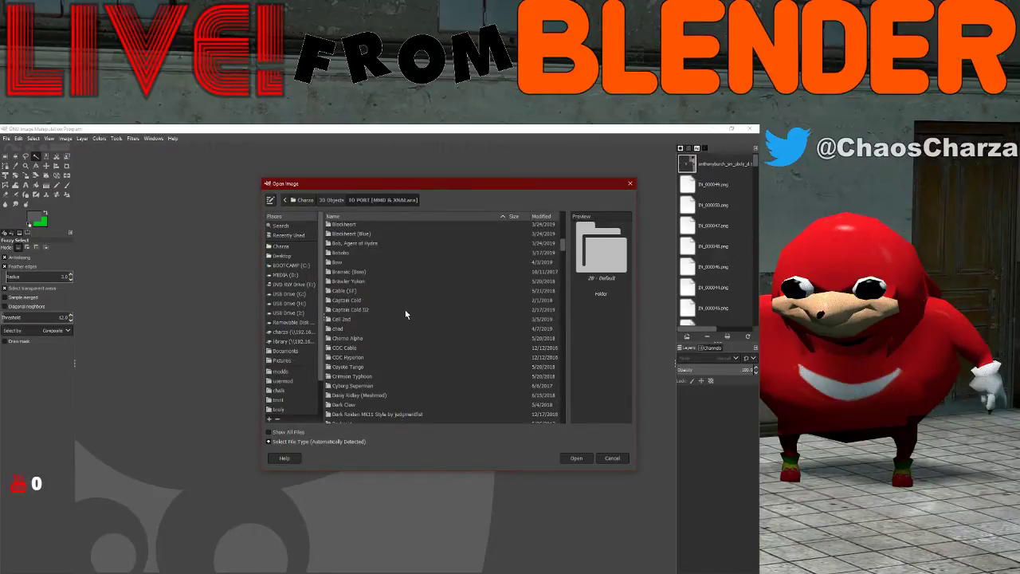
{"action": "left_click", "coordinate": [349, 320]}
{"action": "double_click", "coordinate": [349, 321]}
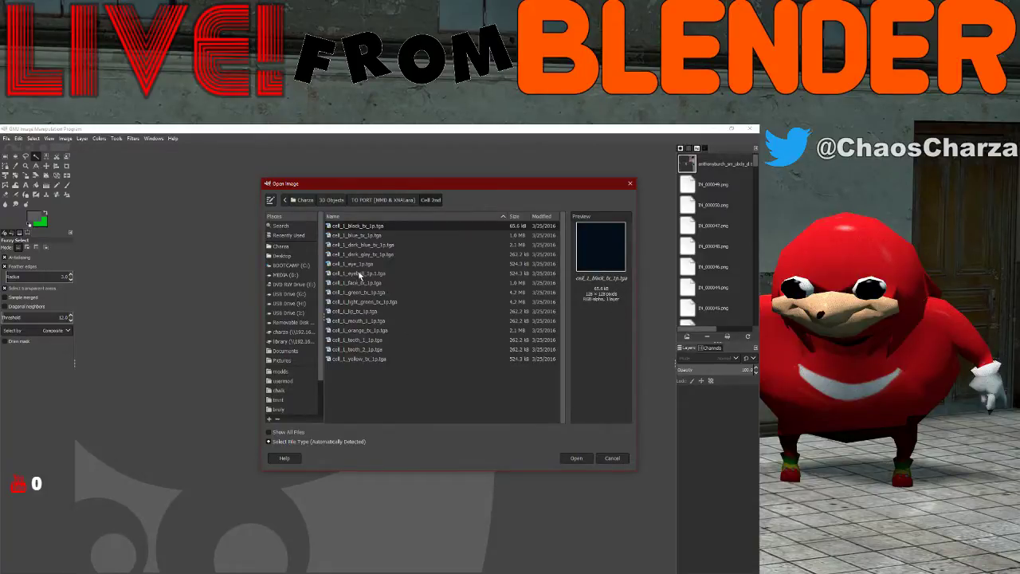
{"action": "left_click", "coordinate": [356, 283]}
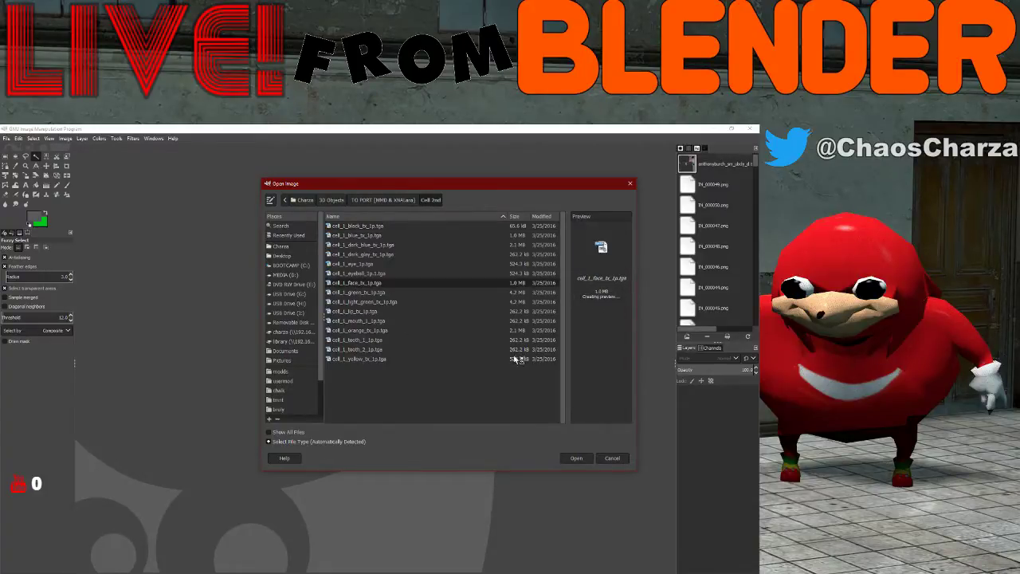
{"action": "left_click", "coordinate": [575, 458]}
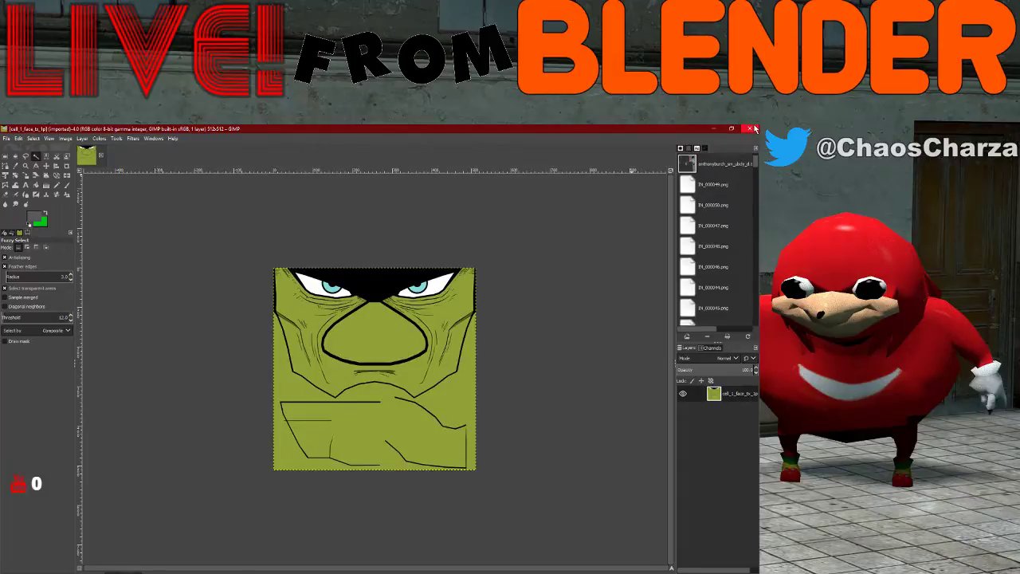
- Put GIMP away, bring up the waifu2x-caffe window over Blender, and return to Blender
{"action": "left_click", "coordinate": [714, 128]}
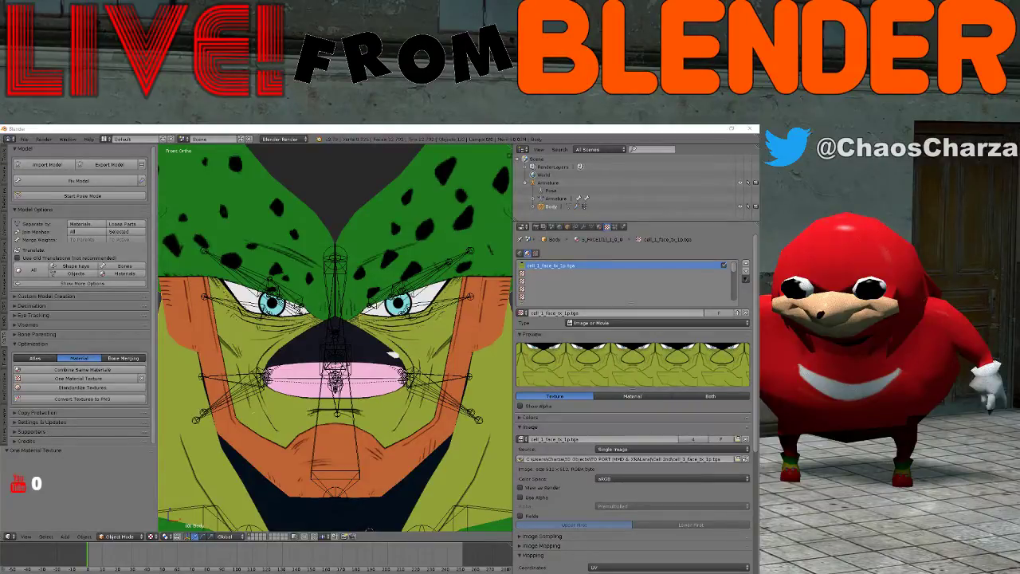
{"action": "left_click_drag", "start_coordinate": [648, 322], "coordinate": [312, 209]}
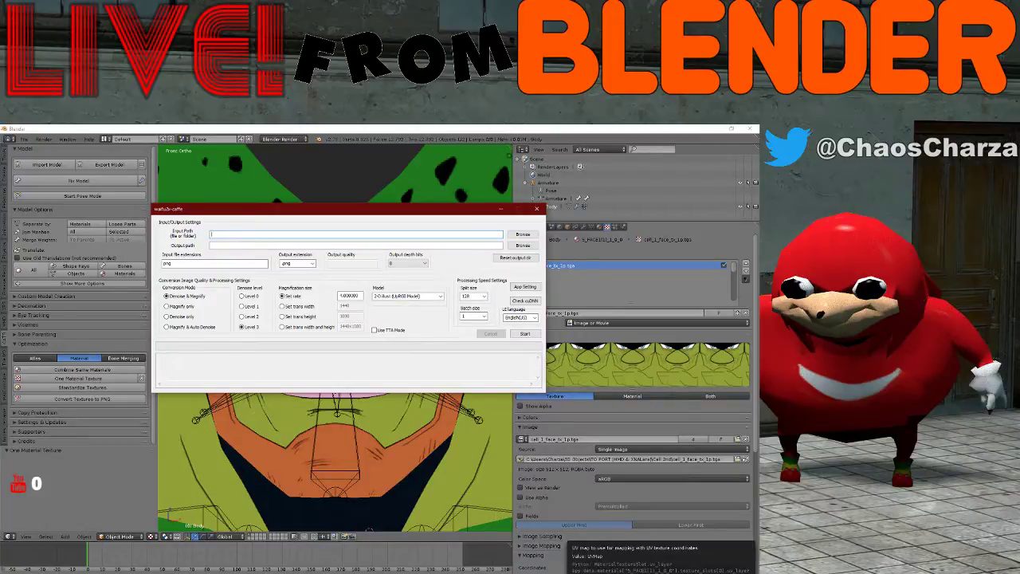
{"action": "key", "text": "alt+Tab"}
{"action": "left_click", "coordinate": [100, 155]}
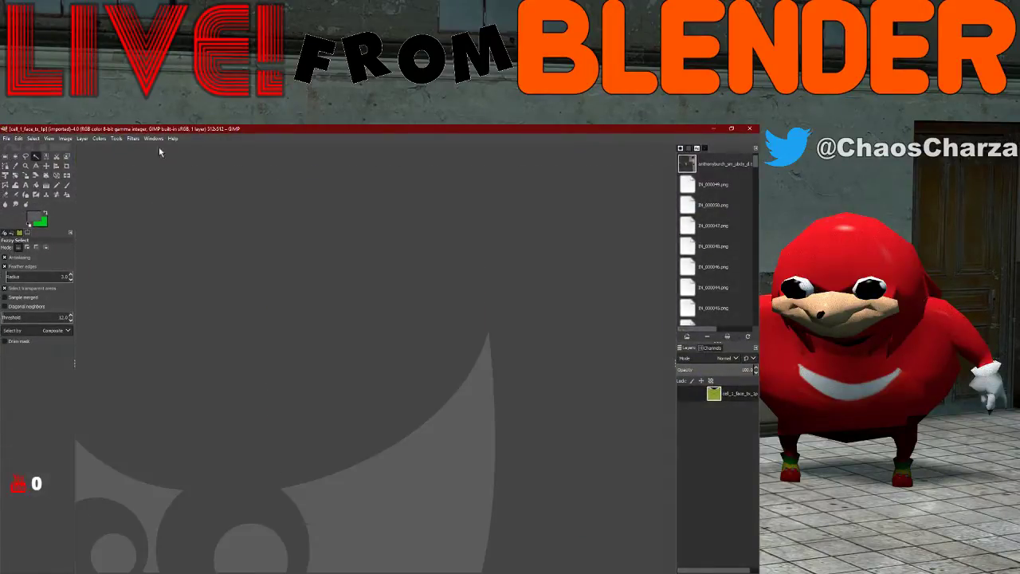
{"action": "left_click", "coordinate": [713, 129]}
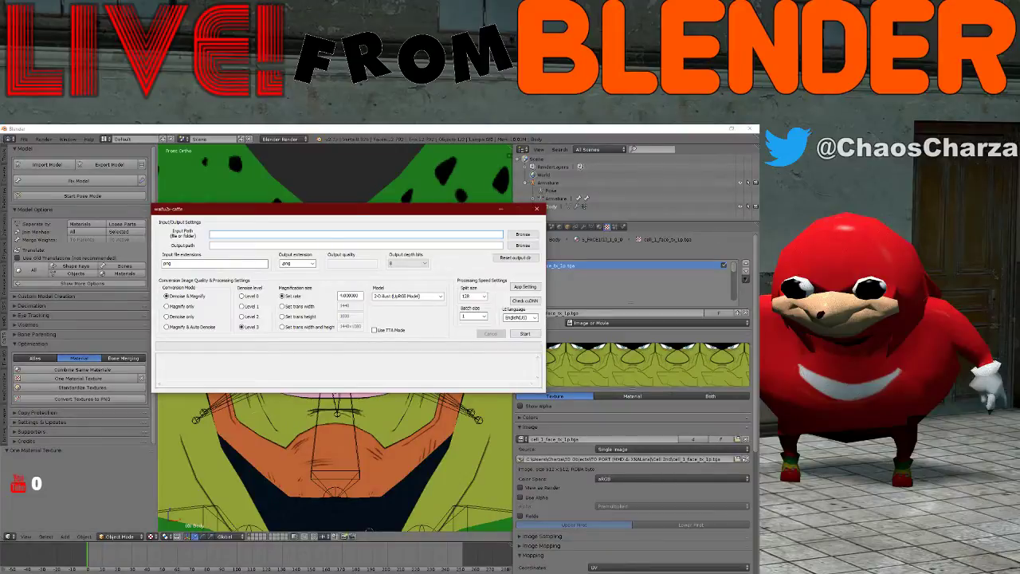
{"action": "left_click", "coordinate": [63, 215]}
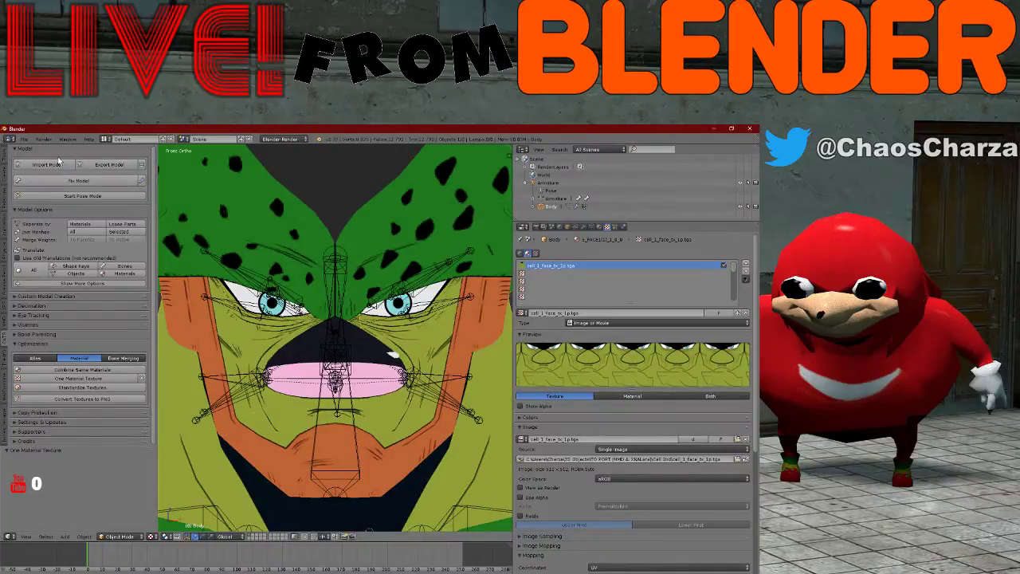
{"action": "left_click", "coordinate": [24, 138]}
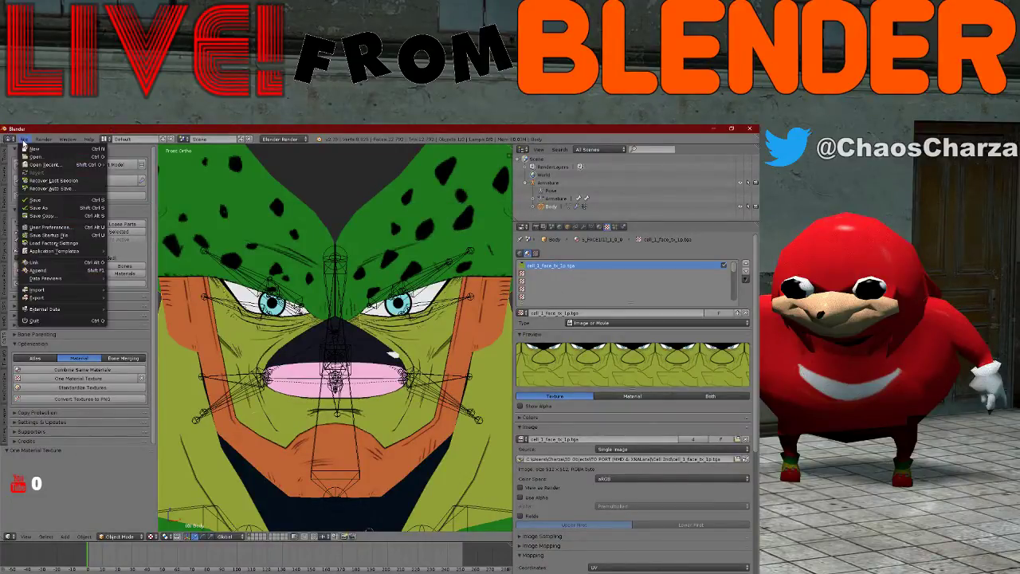
{"action": "left_click", "coordinate": [56, 214]}
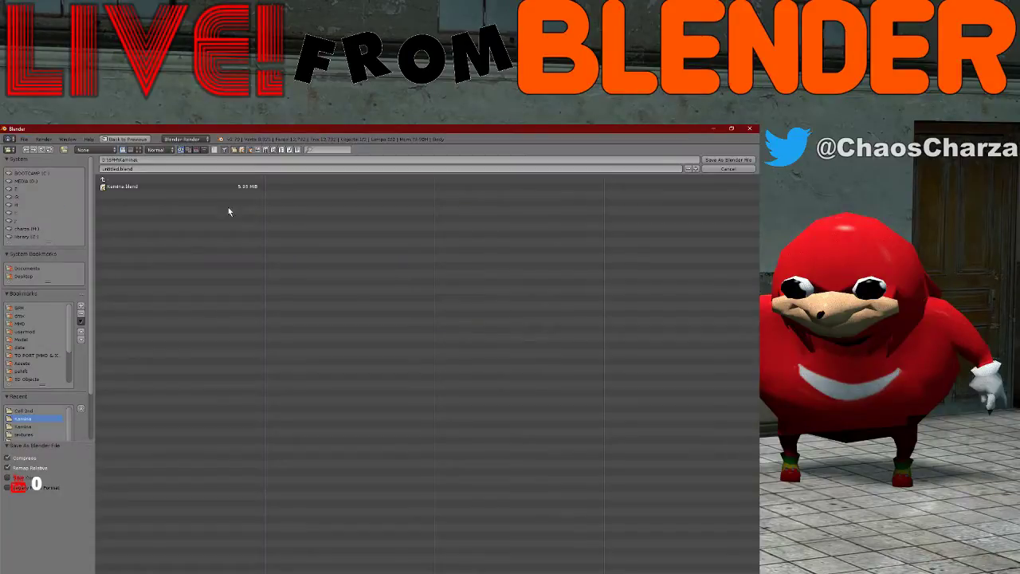
{"action": "left_click", "coordinate": [728, 169]}
- Start saving the Blender file and create a new folder named SHOOP in D:\SFM
{"action": "left_click", "coordinate": [24, 139]}
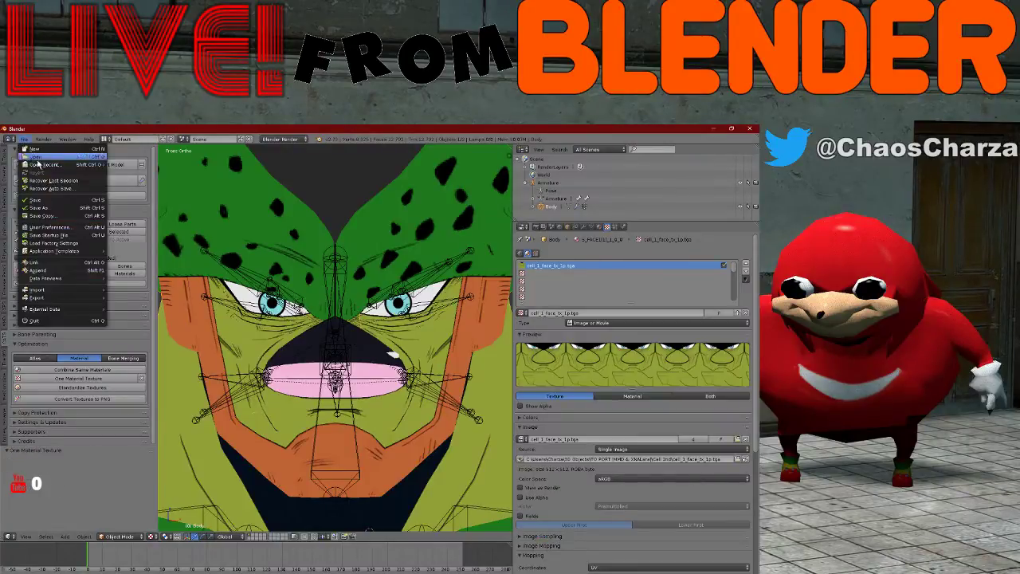
{"action": "left_click", "coordinate": [47, 200]}
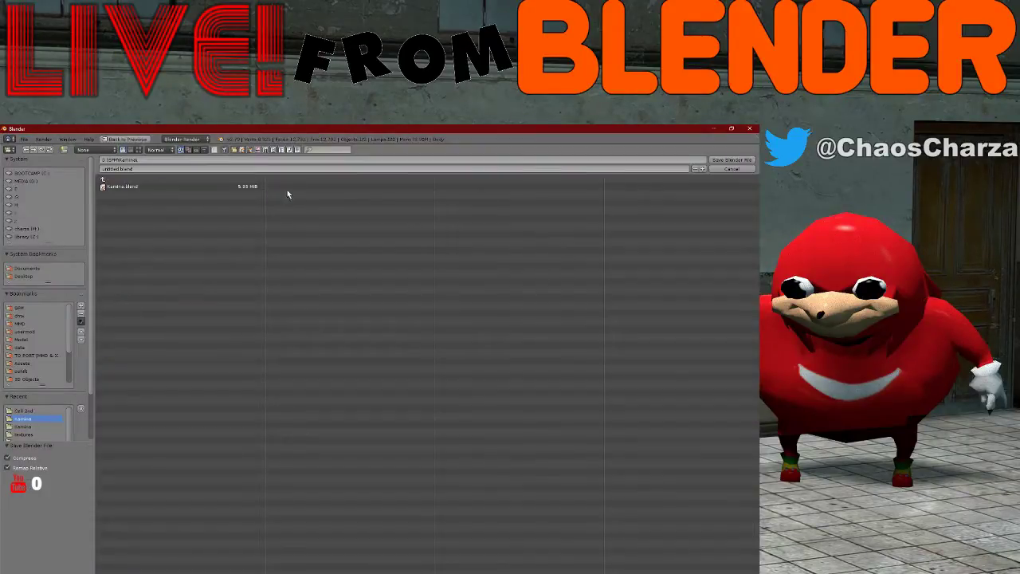
{"action": "left_click", "coordinate": [112, 179]}
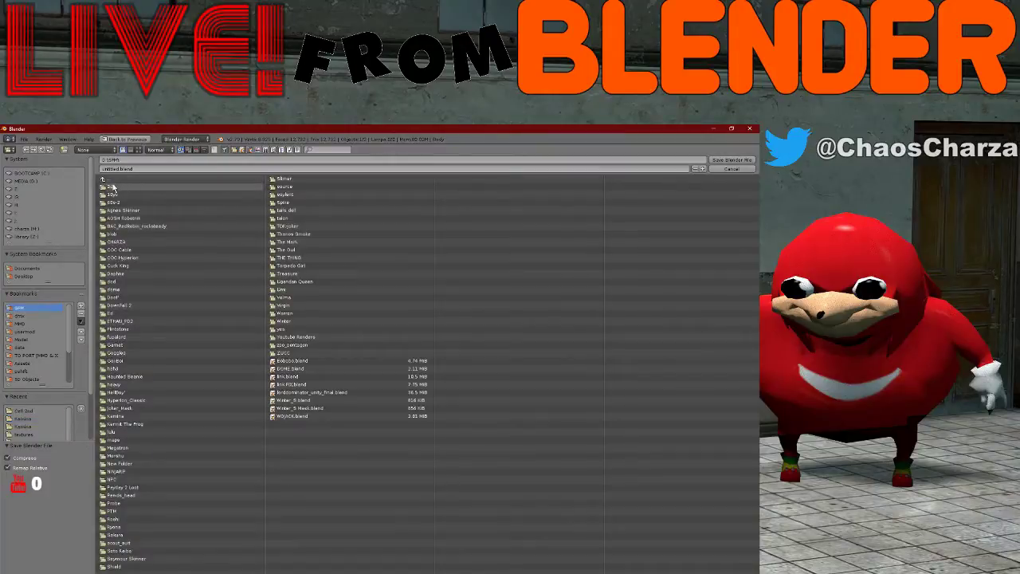
{"action": "left_click", "coordinate": [69, 152]}
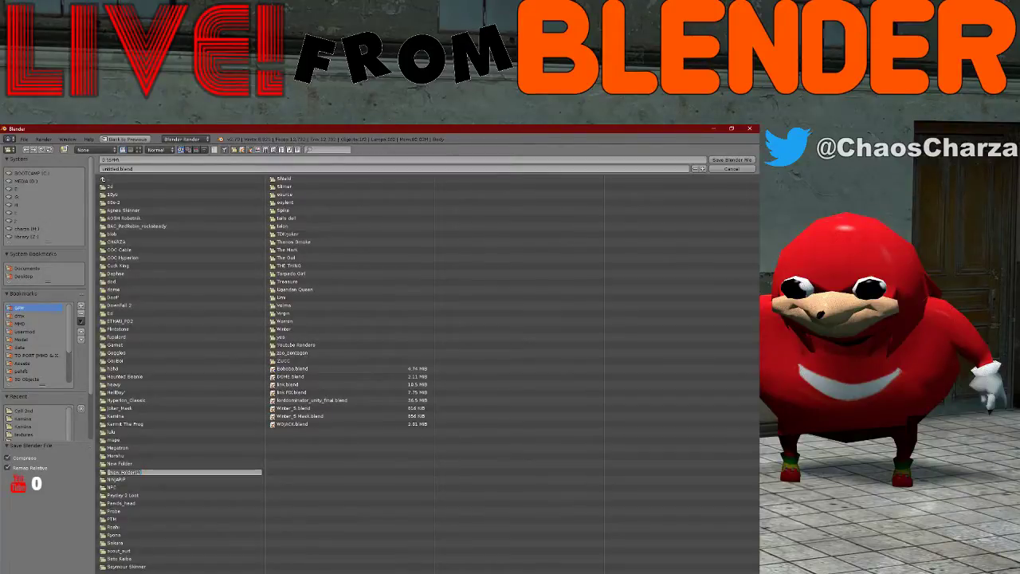
{"action": "key", "text": "BackSpace"}
{"action": "type", "text": "SHOOP"}
{"action": "key", "text": "Return"}
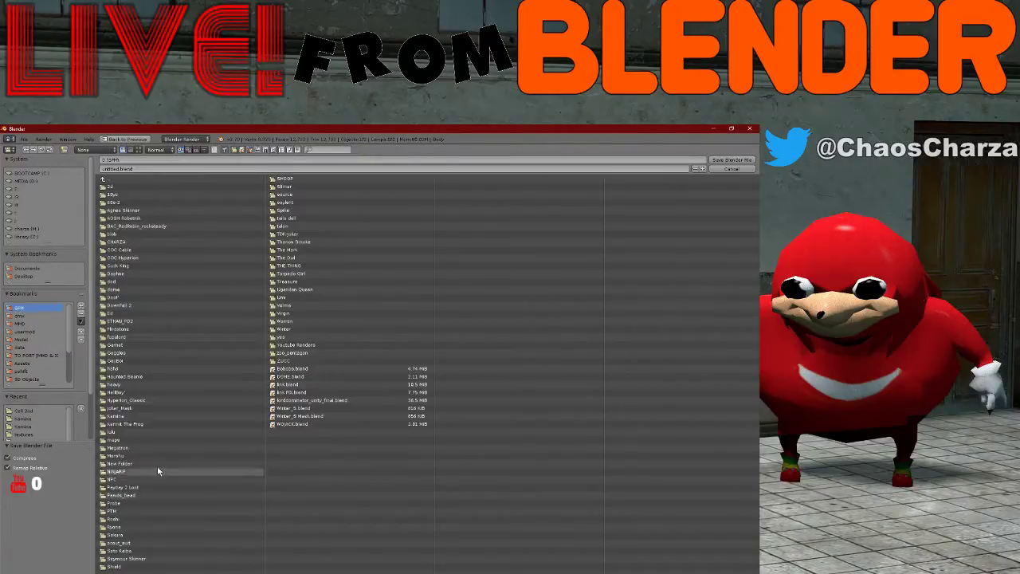
- Open the SHOOP folder and create a subfolder named texture inside it
{"action": "left_click", "coordinate": [284, 178]}
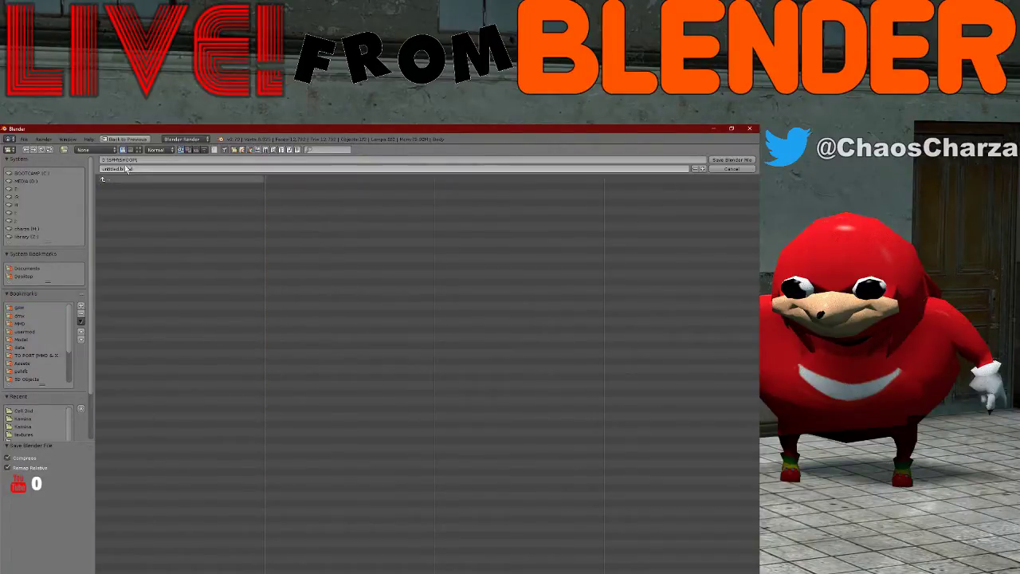
{"action": "left_click", "coordinate": [65, 149]}
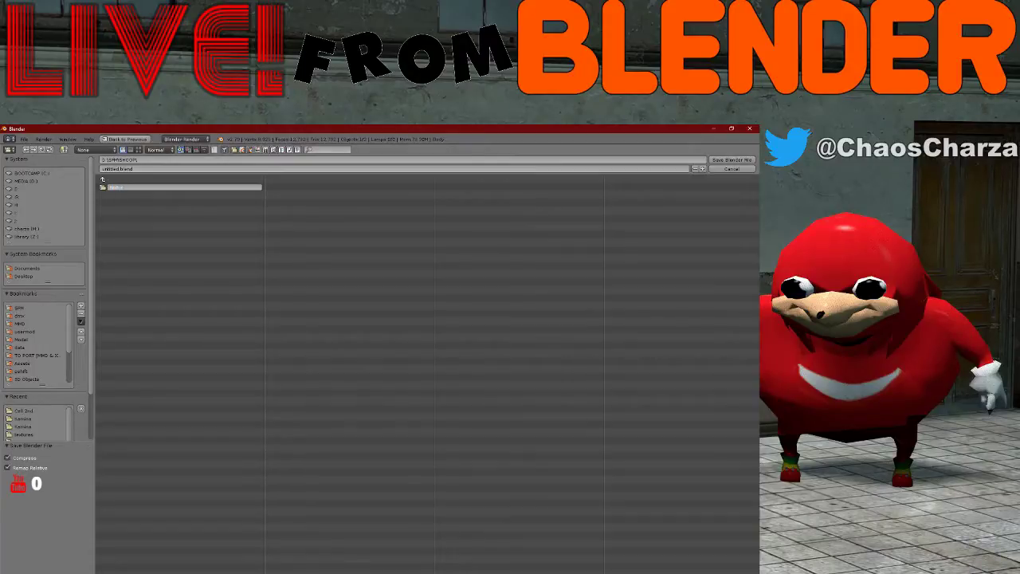
{"action": "type", "text": "texture"}
{"action": "key", "text": "Return"}
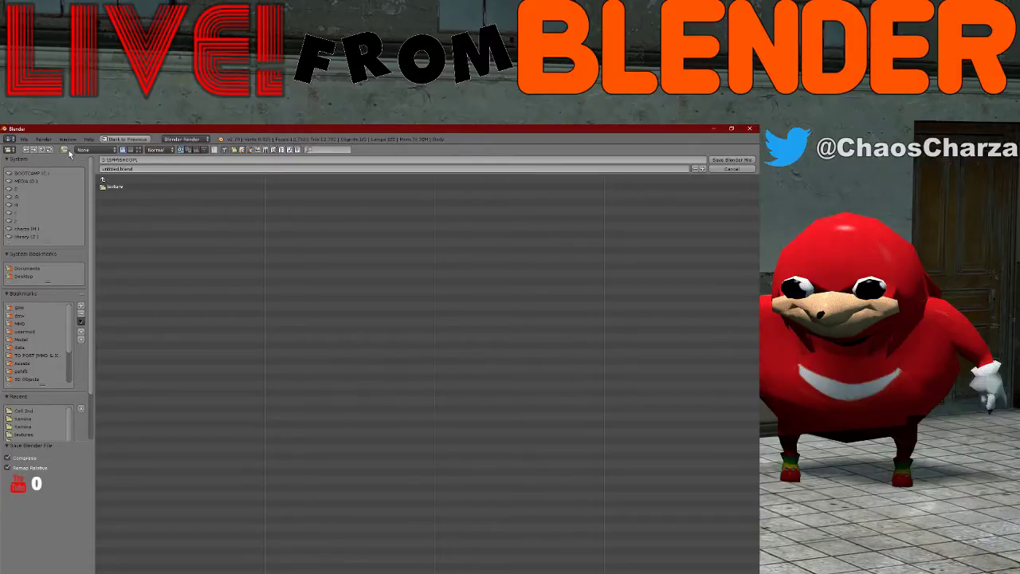
- Name the Blender file SHOOP.blend and save it in the D:\SFM\SHOOP folder
{"action": "left_click", "coordinate": [132, 170]}
{"action": "key", "text": "BackSpace"}
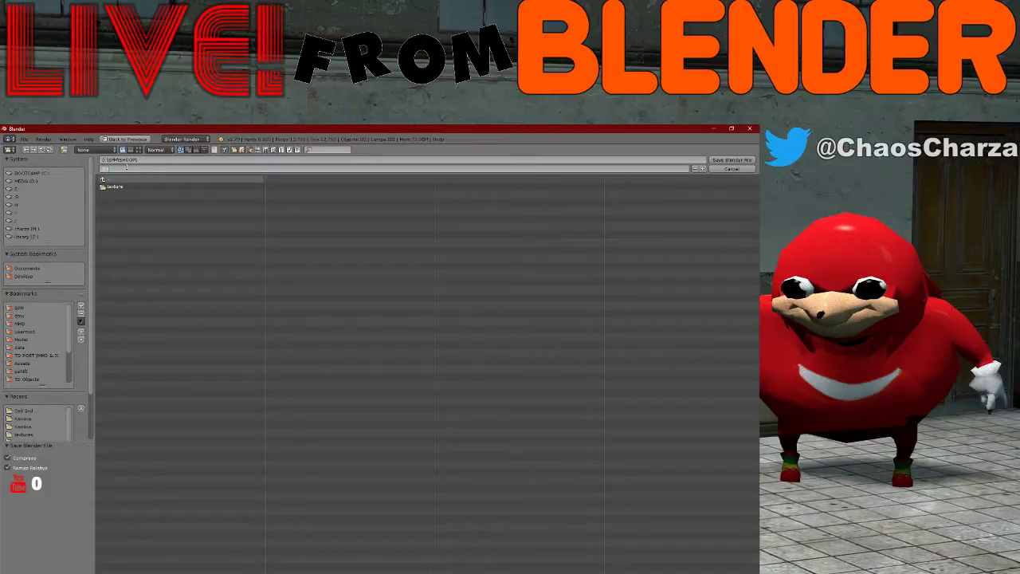
{"action": "type", "text": "SHOOP.blend"}
{"action": "key", "text": "Return"}
{"action": "left_click", "coordinate": [749, 160]}
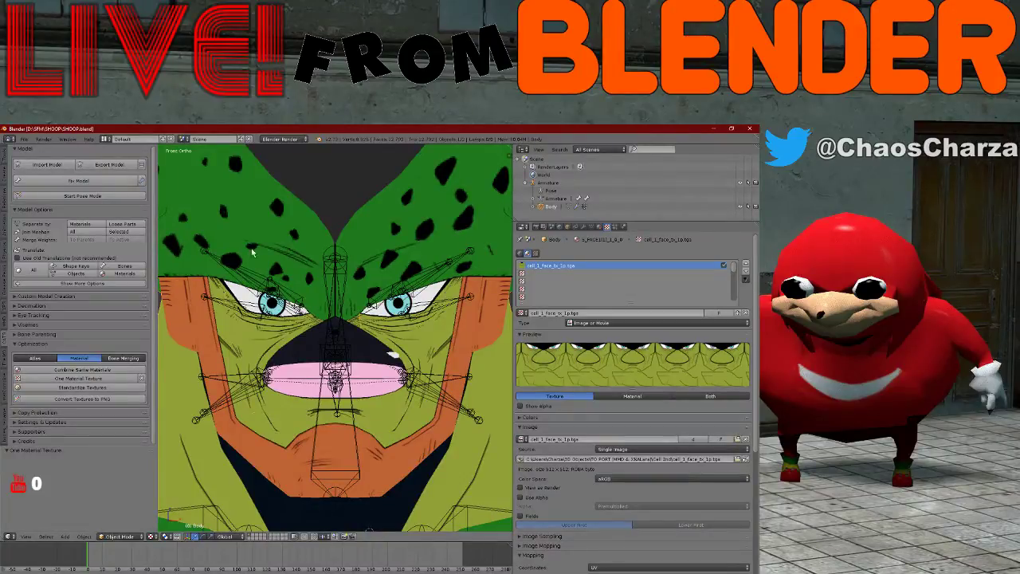
- Switch to waifu2x-caffe and try to browse for the input path, dismissing the resulting dialog
{"action": "scroll", "coordinate": [351, 325], "scroll_direction": "down", "scroll_amount": 6}
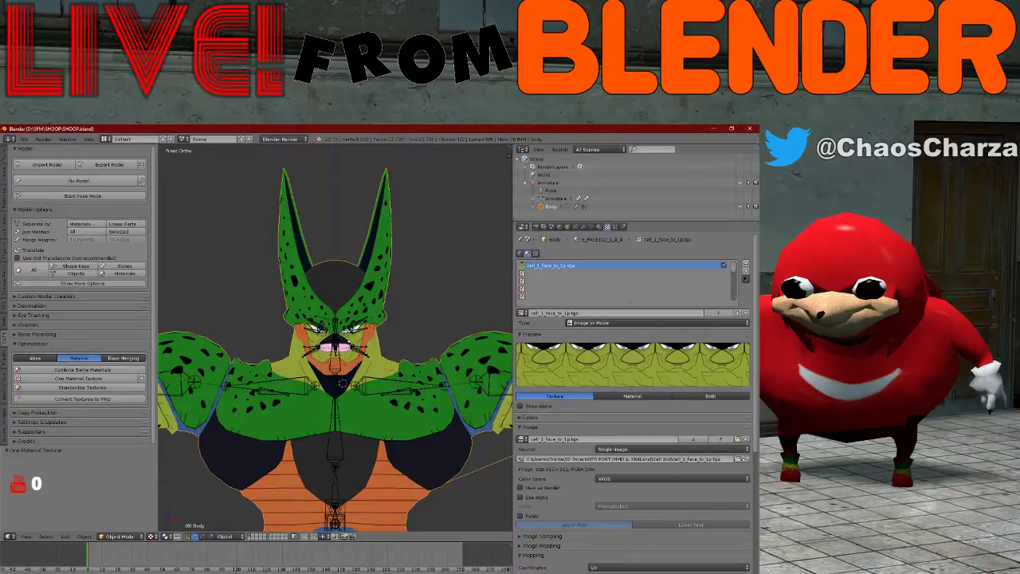
{"action": "left_click", "coordinate": [275, 573]}
{"action": "left_click", "coordinate": [359, 296]}
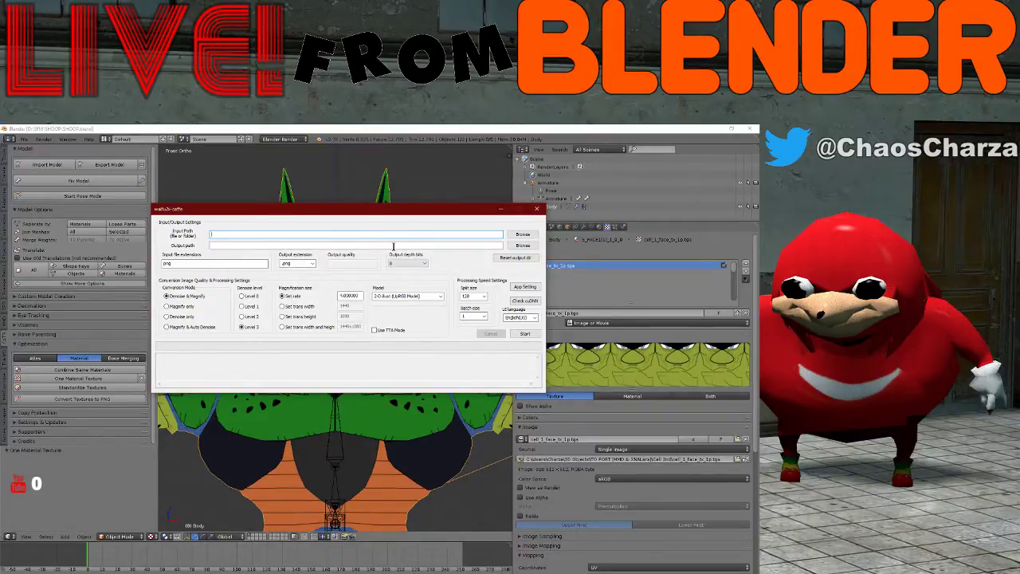
{"action": "left_click", "coordinate": [529, 233]}
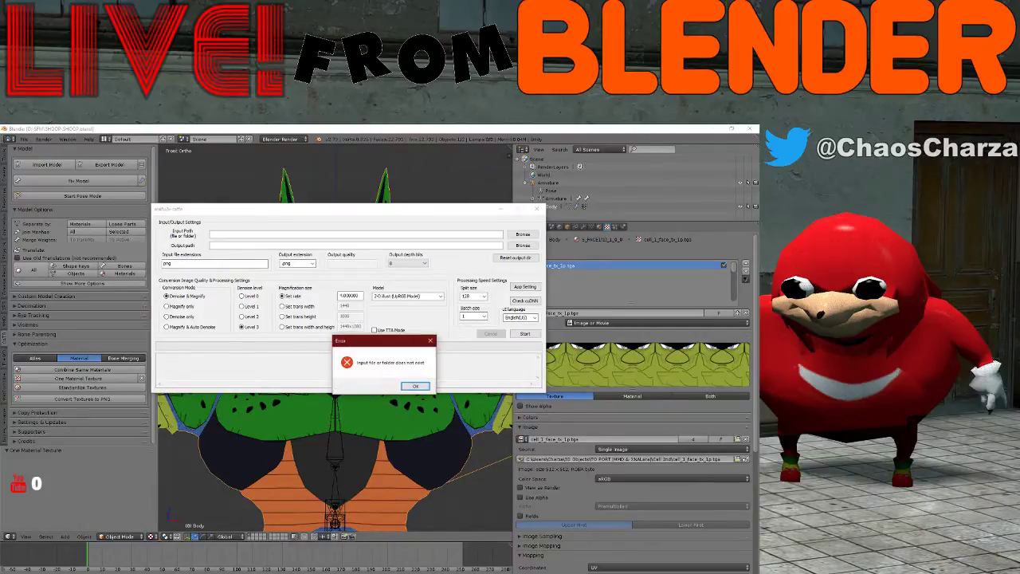
{"action": "left_click", "coordinate": [416, 388]}
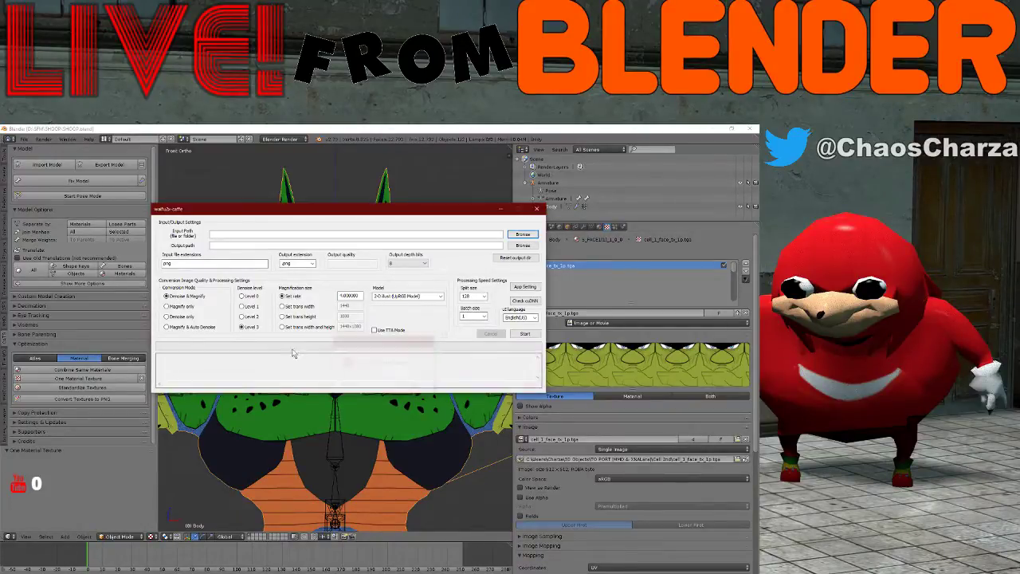
- Set the input file extension to tga and choose the Cell 2nd folder as the input path
{"action": "double_click", "coordinate": [196, 263]}
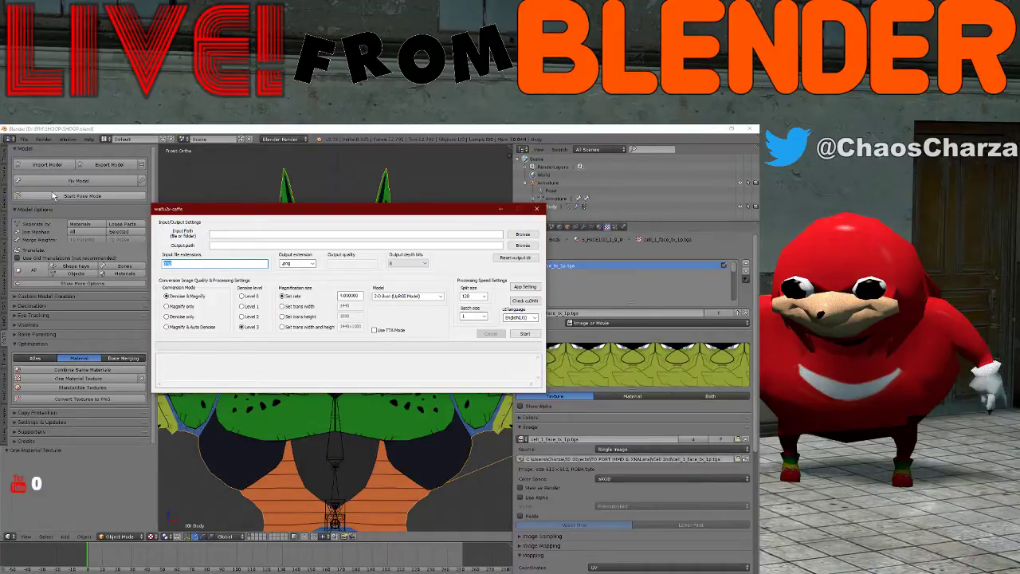
{"action": "type", "text": "tga"}
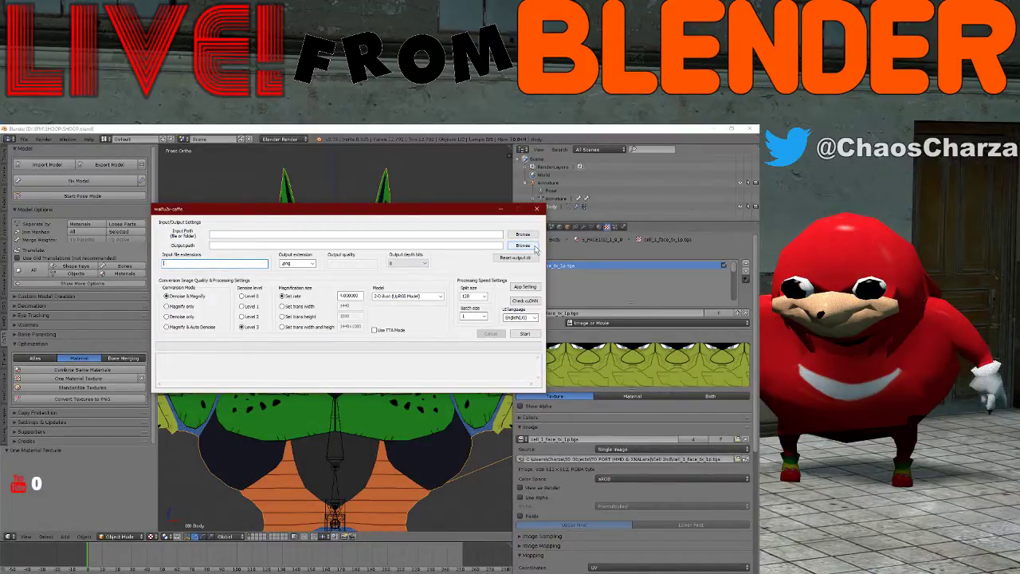
{"action": "type", "text": "tga"}
{"action": "left_click", "coordinate": [514, 235]}
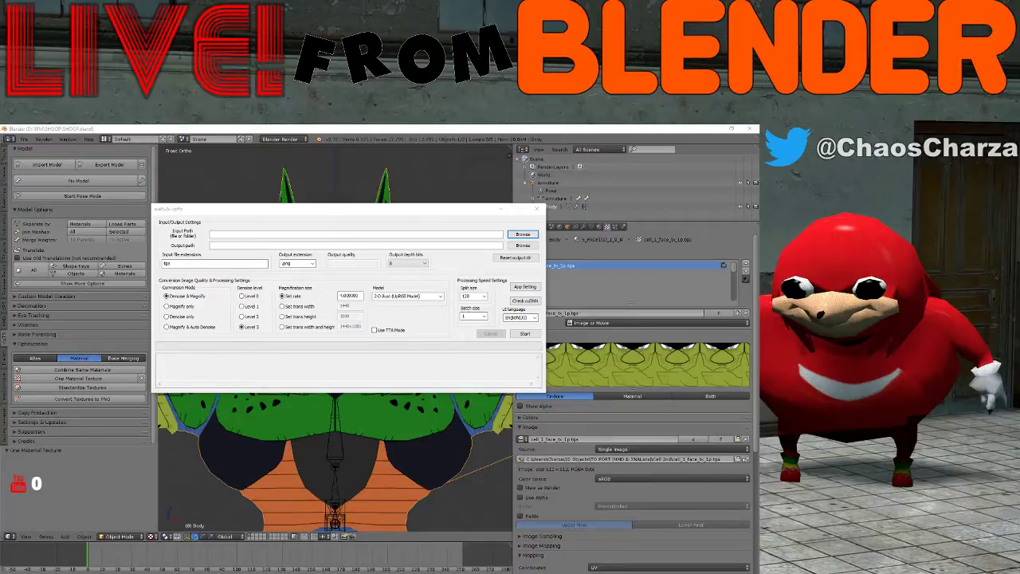
{"action": "key", "text": "Return"}
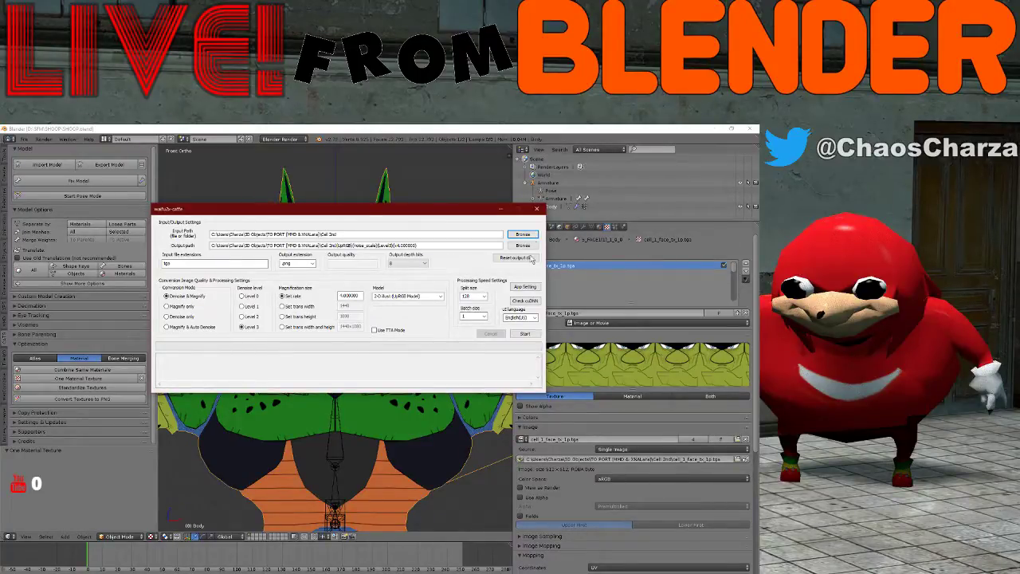
- Review the processor options in the app settings and run the cuDNN check
{"action": "left_click", "coordinate": [523, 287]}
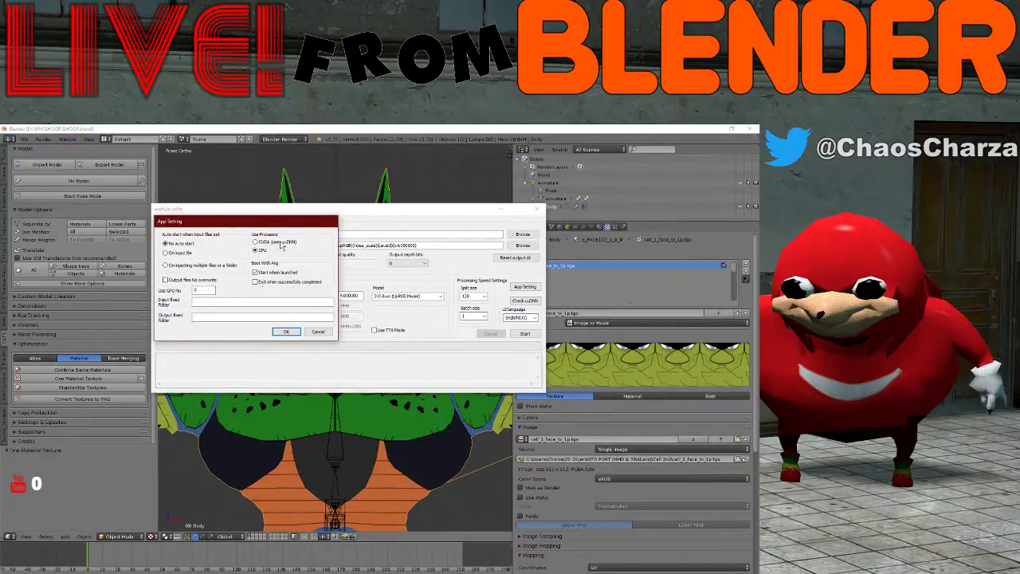
{"action": "left_click", "coordinate": [284, 331]}
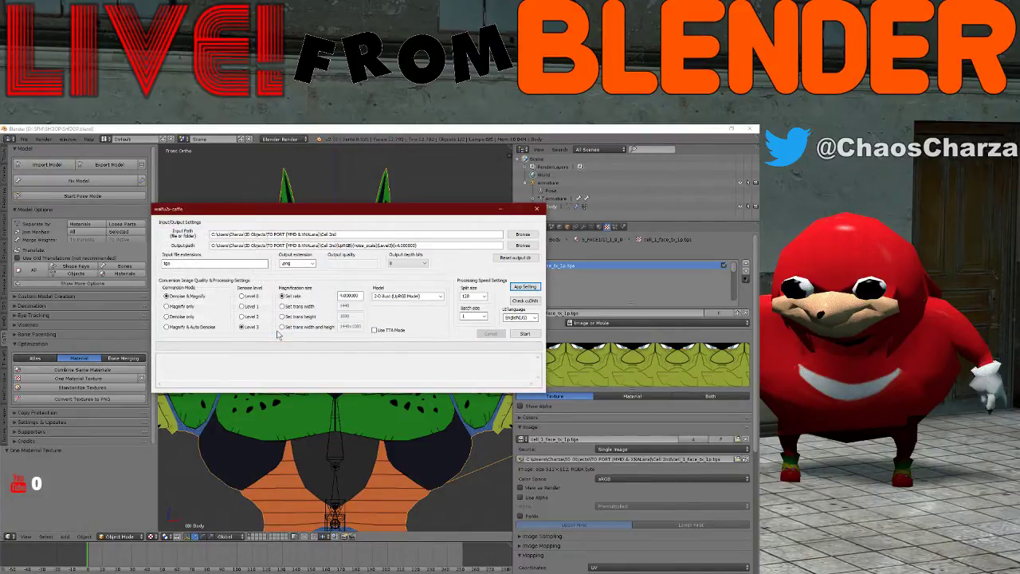
{"action": "left_click", "coordinate": [524, 300]}
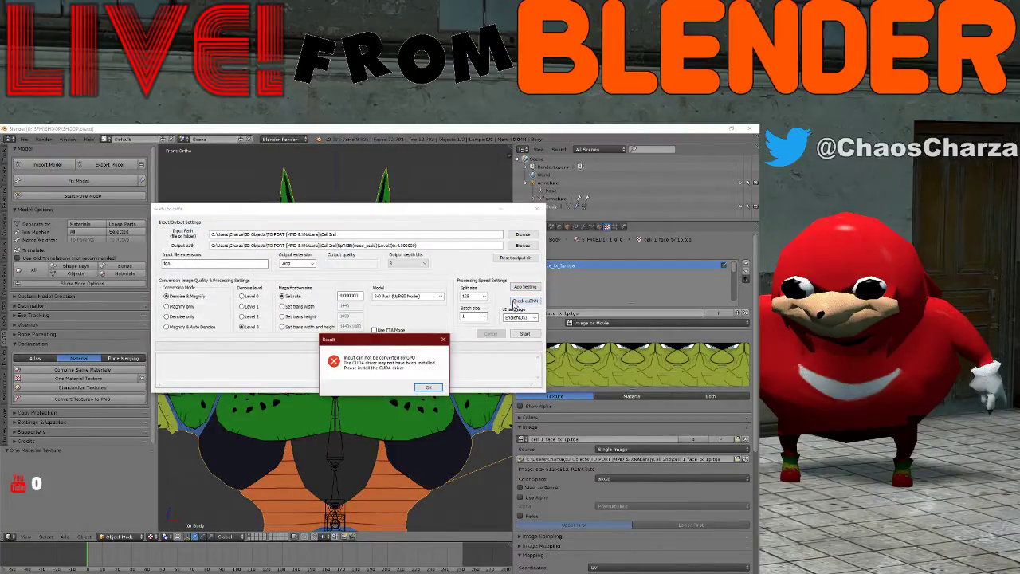
{"action": "left_click", "coordinate": [426, 388]}
- Set the output path to D:\SFM\SHOOP\texture\ without the generated subfolder name and start the texture conversion
{"action": "left_click", "coordinate": [519, 245]}
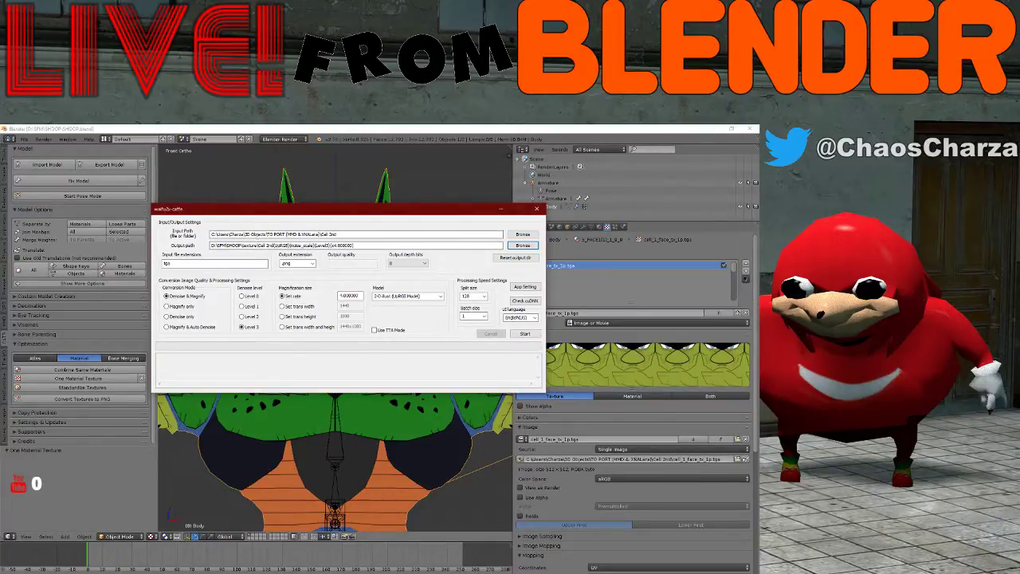
{"action": "left_click_drag", "start_coordinate": [355, 245], "coordinate": [260, 263]}
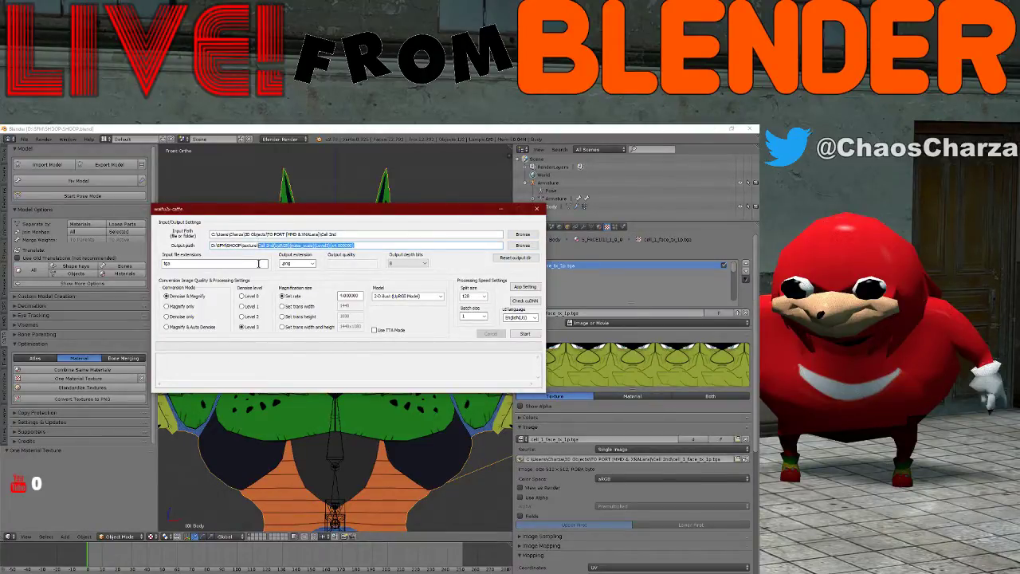
{"action": "key", "text": "BackSpace"}
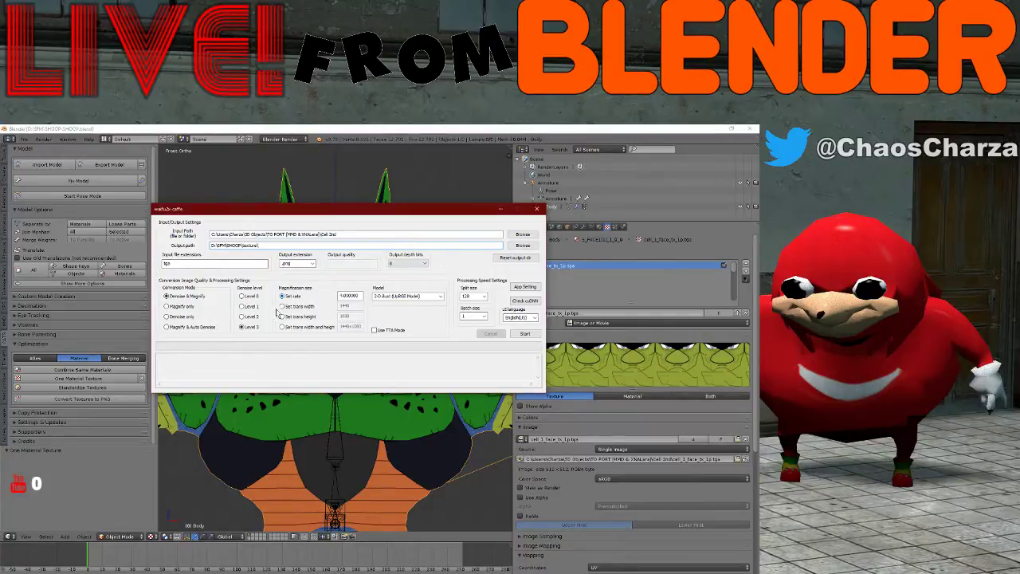
{"action": "left_click", "coordinate": [527, 336]}
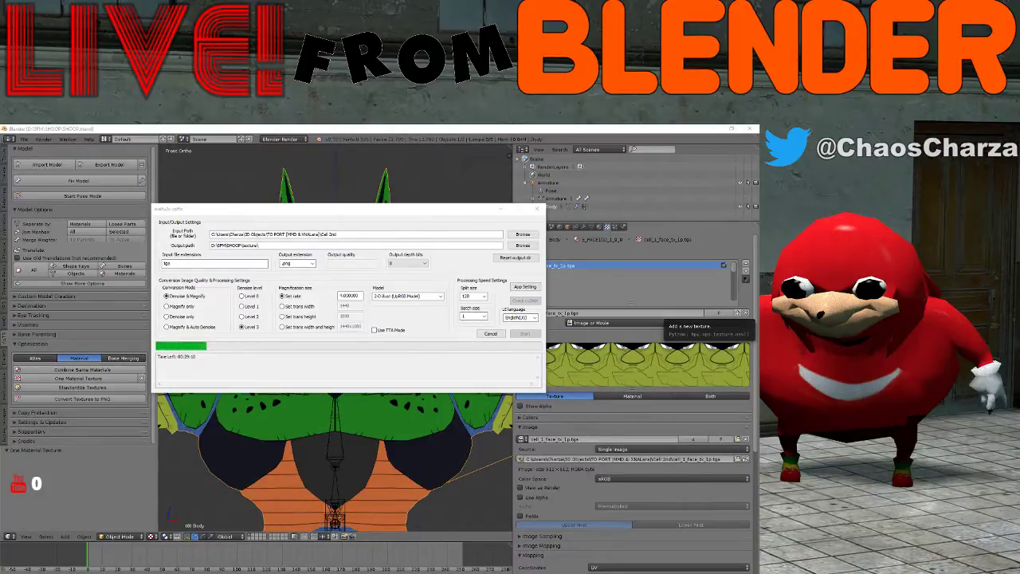
- Check the details of cell_1_blue_tx_1p.png and cell_1_black_tx_1p.png in the texture folder, then minimize the folder window
{"action": "key", "text": "alt+Tab"}
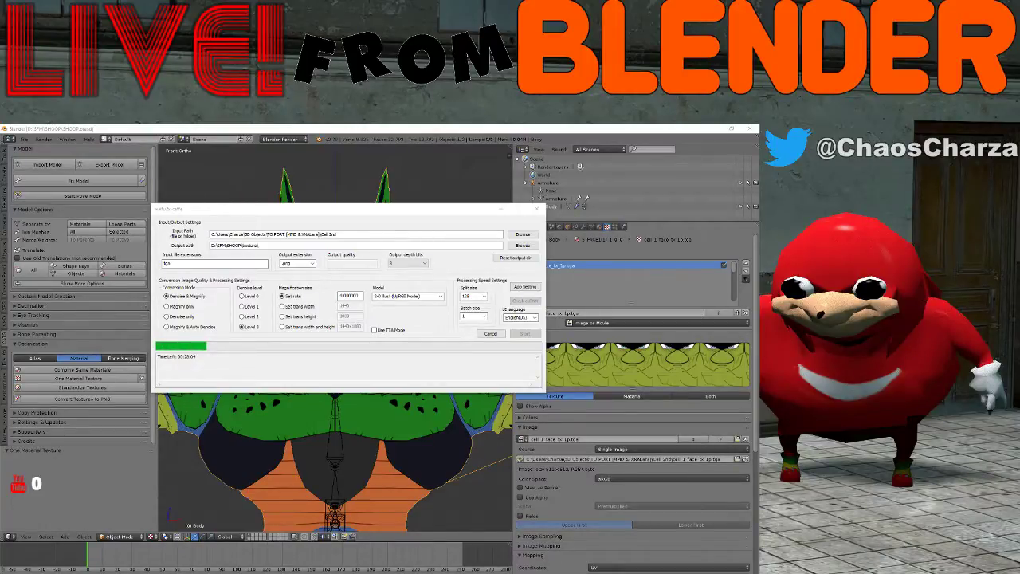
{"action": "left_click_drag", "start_coordinate": [306, 570], "coordinate": [396, 141]}
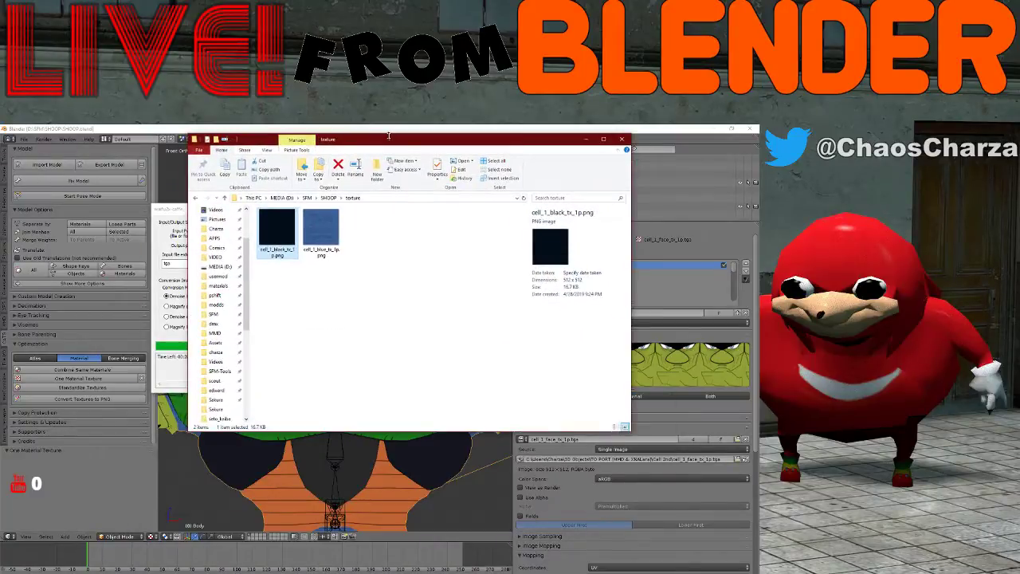
{"action": "left_click", "coordinate": [321, 231]}
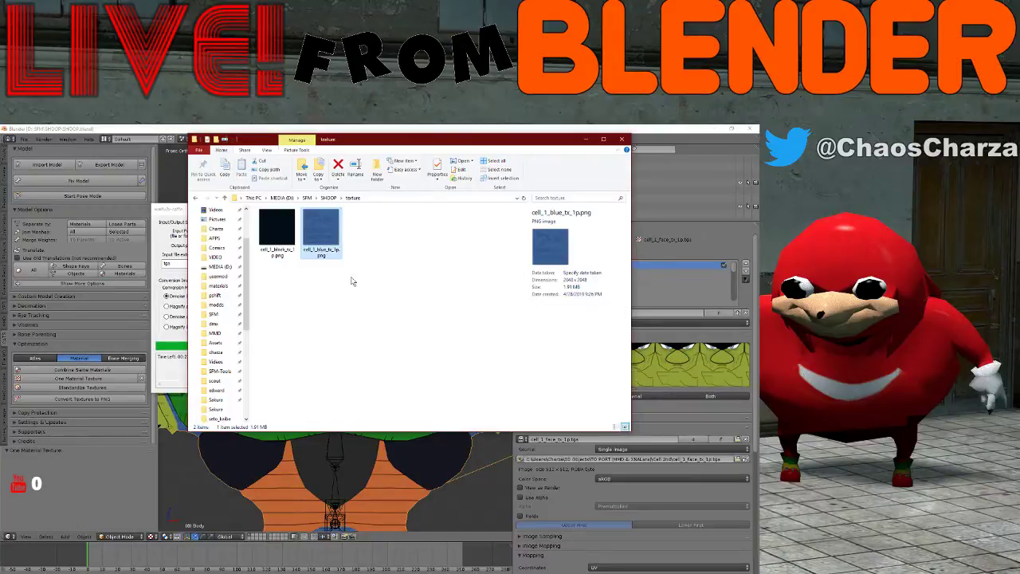
{"action": "left_click", "coordinate": [279, 235]}
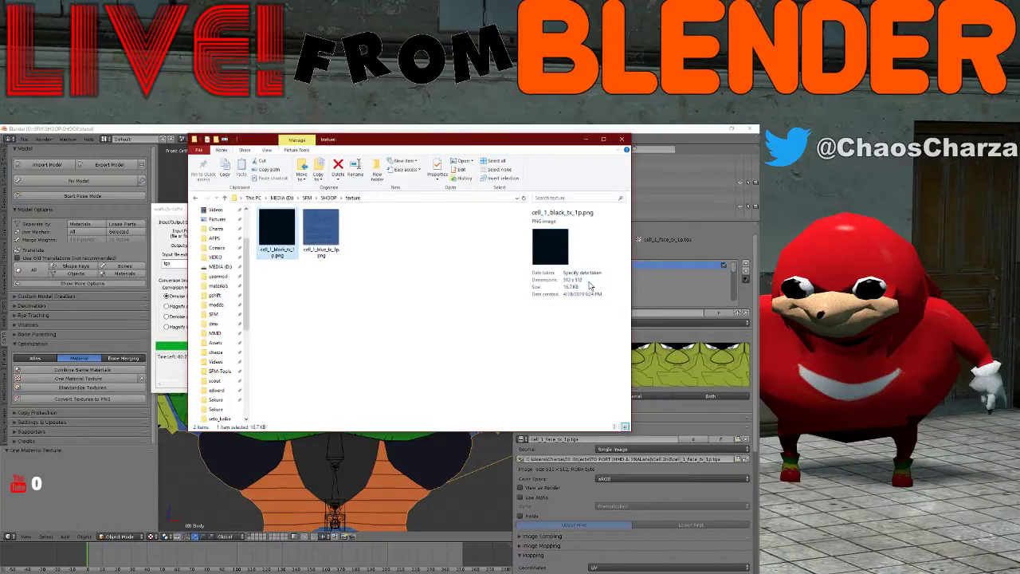
{"action": "left_click", "coordinate": [586, 140]}
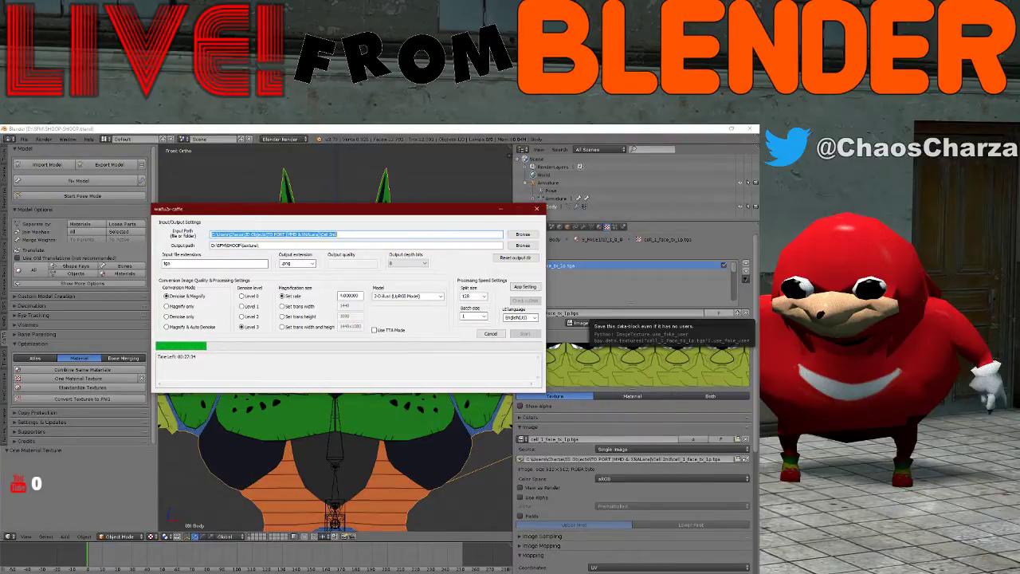
{"action": "key", "text": "alt+Tab"}
{"action": "key", "text": "alt+Tab"}
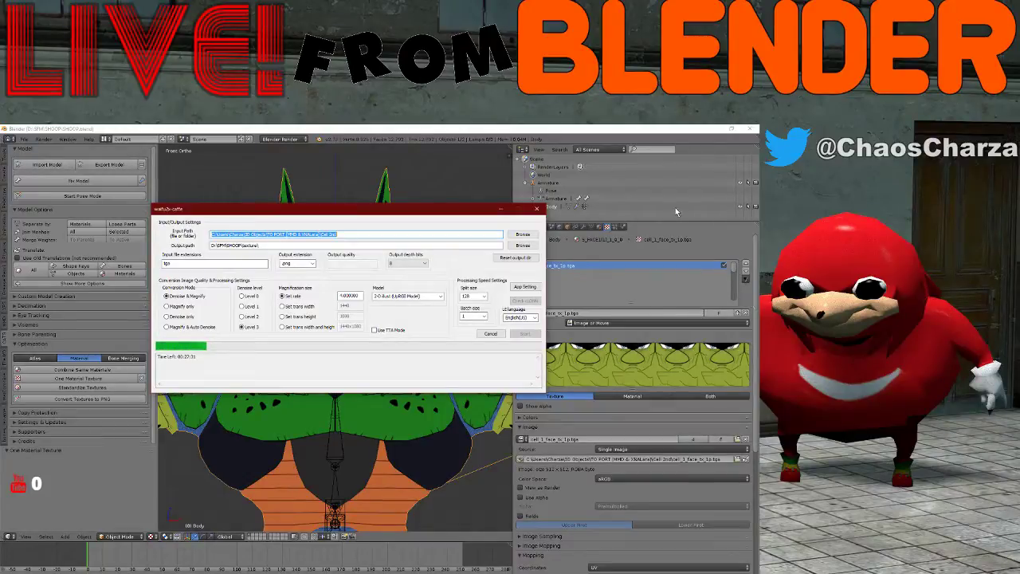
{"action": "left_click", "coordinate": [718, 129]}
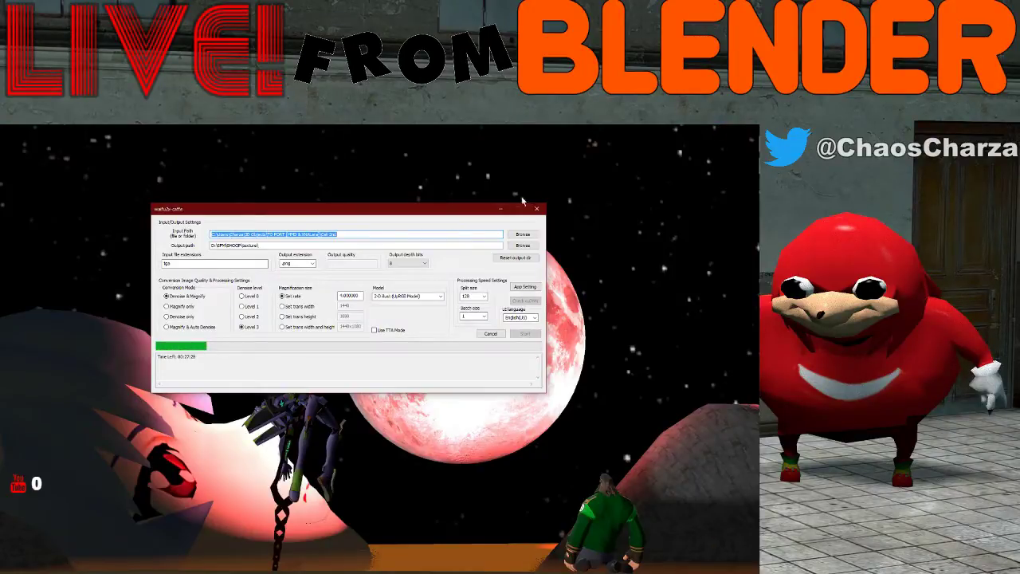
{"action": "key", "text": "alt+Tab"}
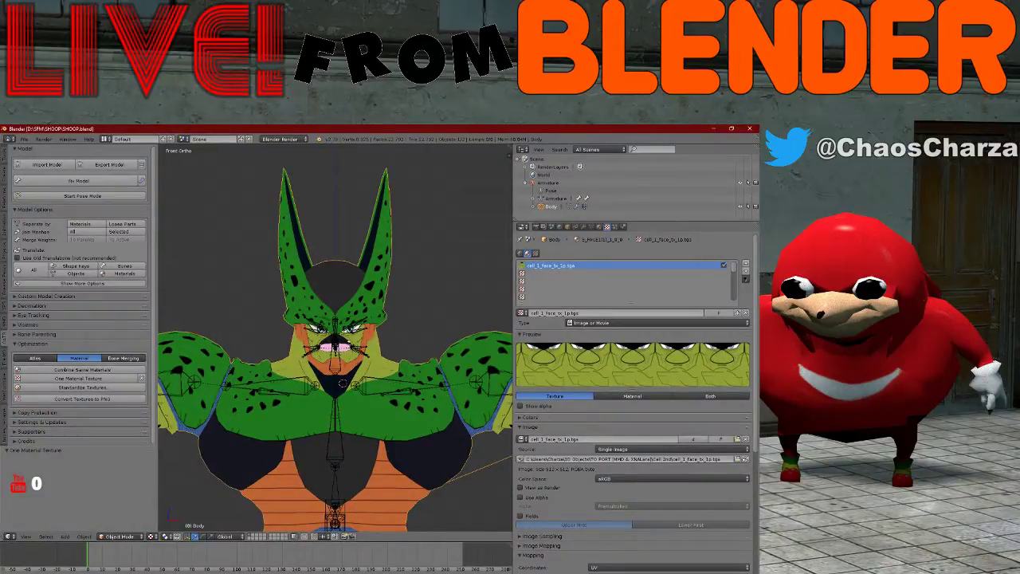
{"action": "key", "text": "alt+Tab"}
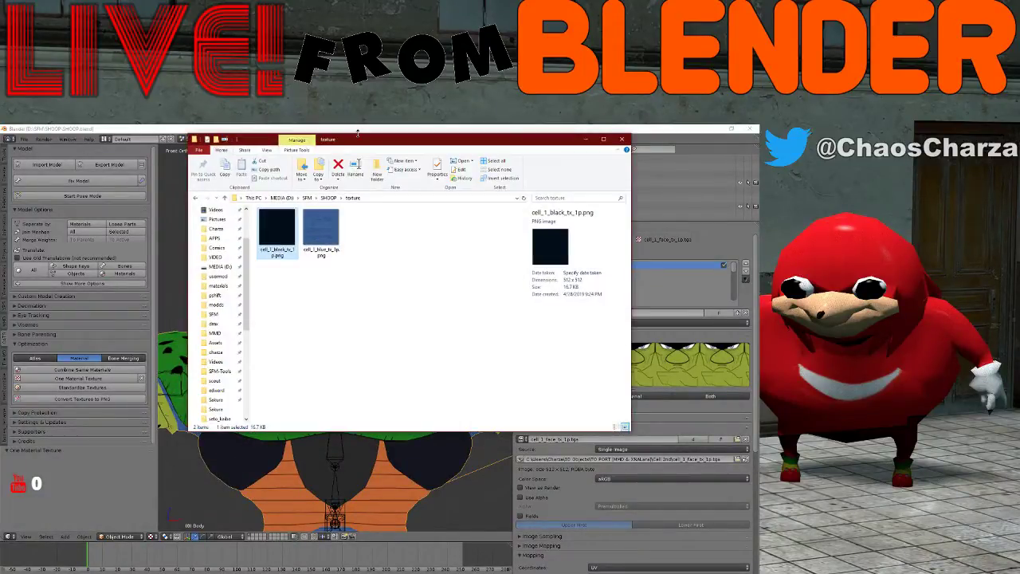
- Return to Blender and examine the face and head textures of the Cell model from near and far
{"action": "left_click", "coordinate": [376, 128]}
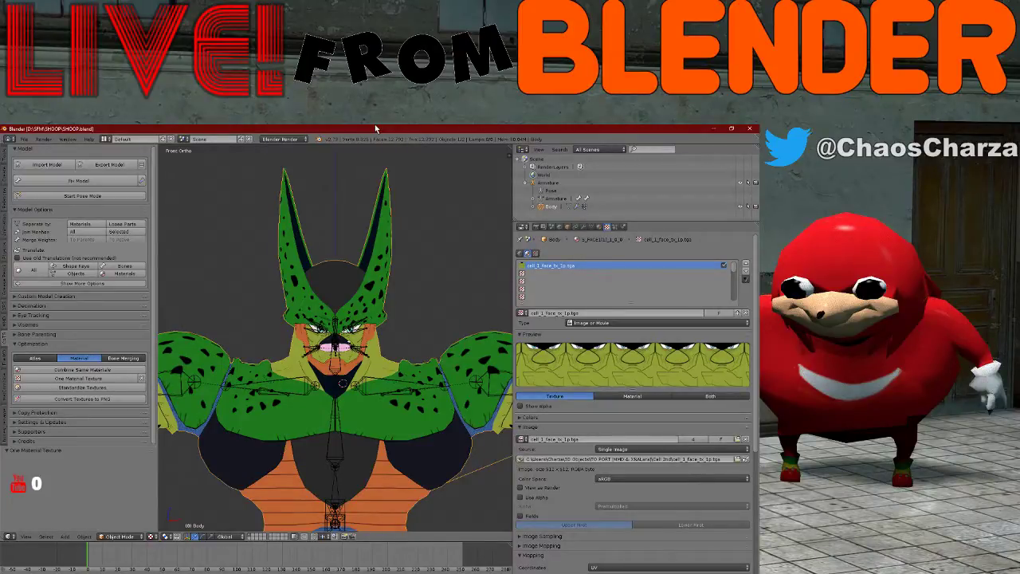
{"action": "scroll", "coordinate": [433, 388], "scroll_direction": "up", "scroll_amount": 6}
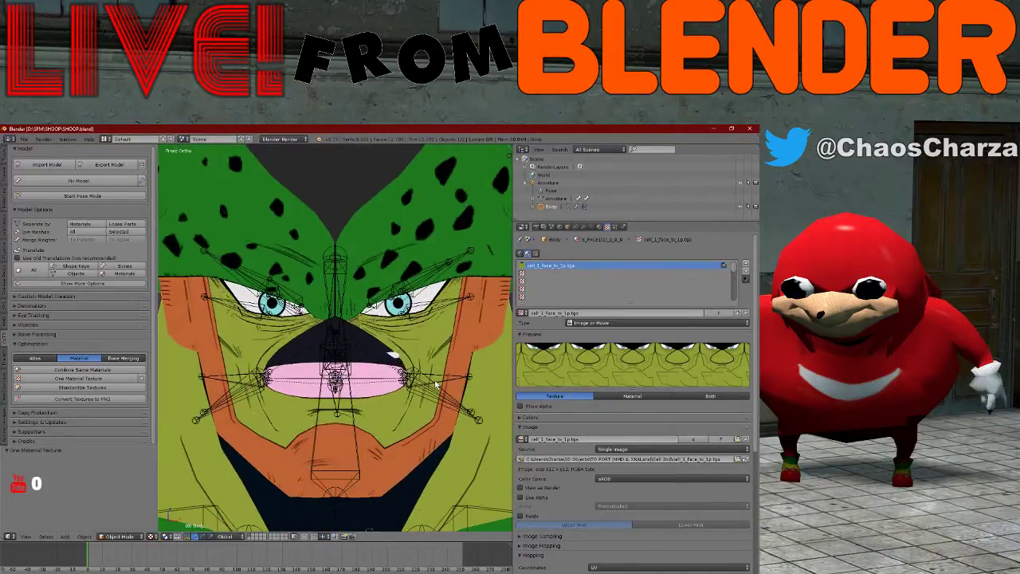
{"action": "scroll", "coordinate": [408, 349], "scroll_direction": "up", "scroll_amount": 2}
{"action": "scroll", "coordinate": [408, 349], "scroll_direction": "down", "scroll_amount": 8}
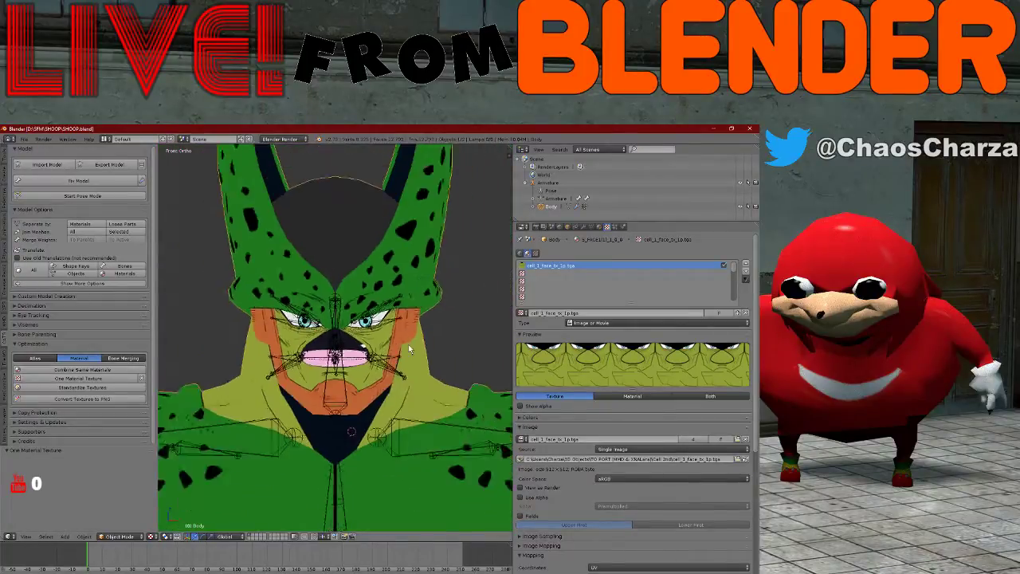
{"action": "scroll", "coordinate": [408, 349], "scroll_direction": "down", "scroll_amount": 3}
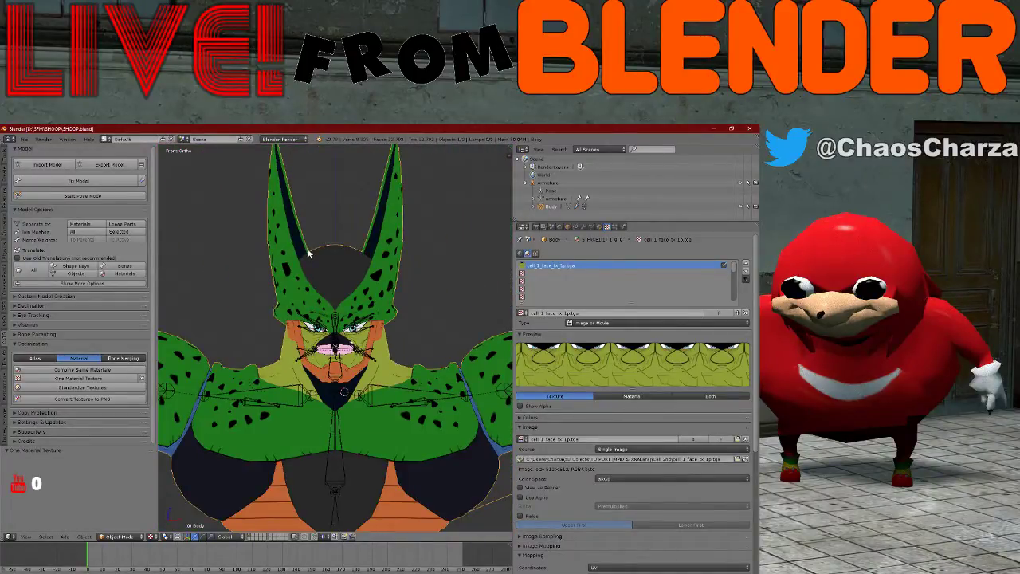
{"action": "mouse_move", "coordinate": [309, 253]}
{"action": "middle_mouse_down"}
{"action": "mouse_move", "coordinate": [335, 259]}
{"action": "mouse_move", "coordinate": [309, 253]}
{"action": "middle_mouse_up"}
{"action": "scroll", "coordinate": [309, 254], "scroll_direction": "up", "scroll_amount": 4}
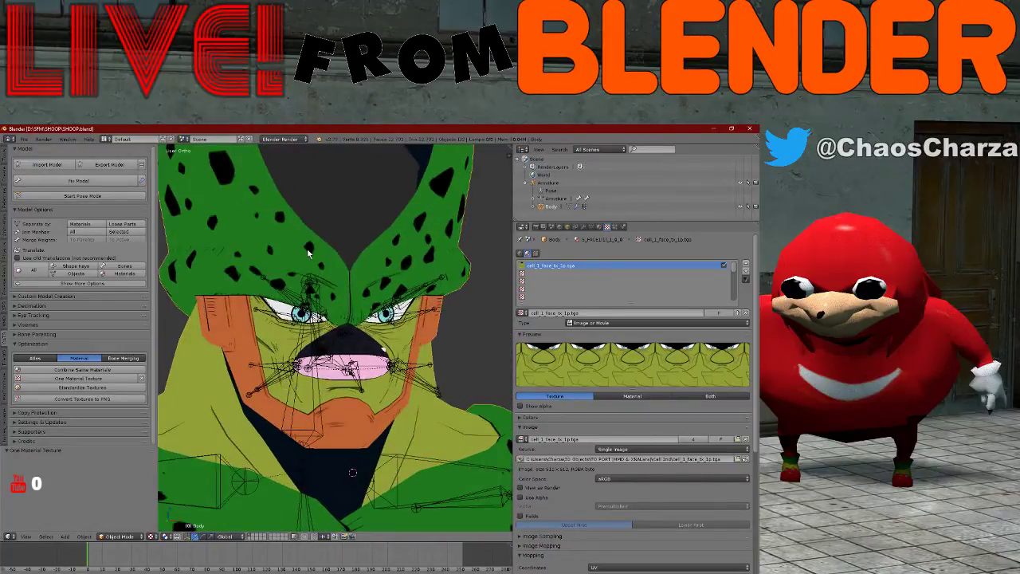
{"action": "scroll", "coordinate": [299, 254], "scroll_direction": "up", "scroll_amount": 2}
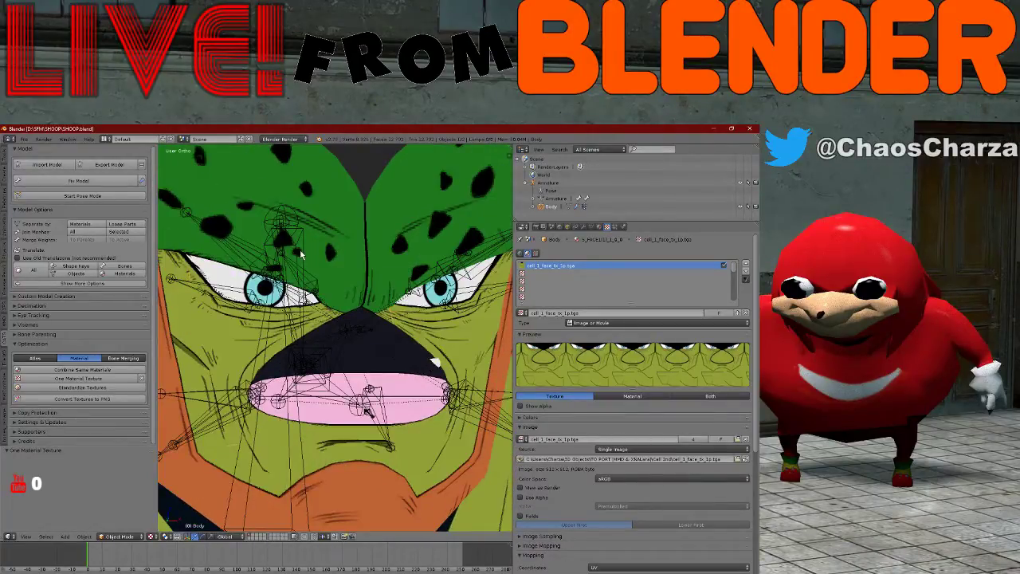
{"action": "scroll", "coordinate": [299, 254], "scroll_direction": "down", "scroll_amount": 5}
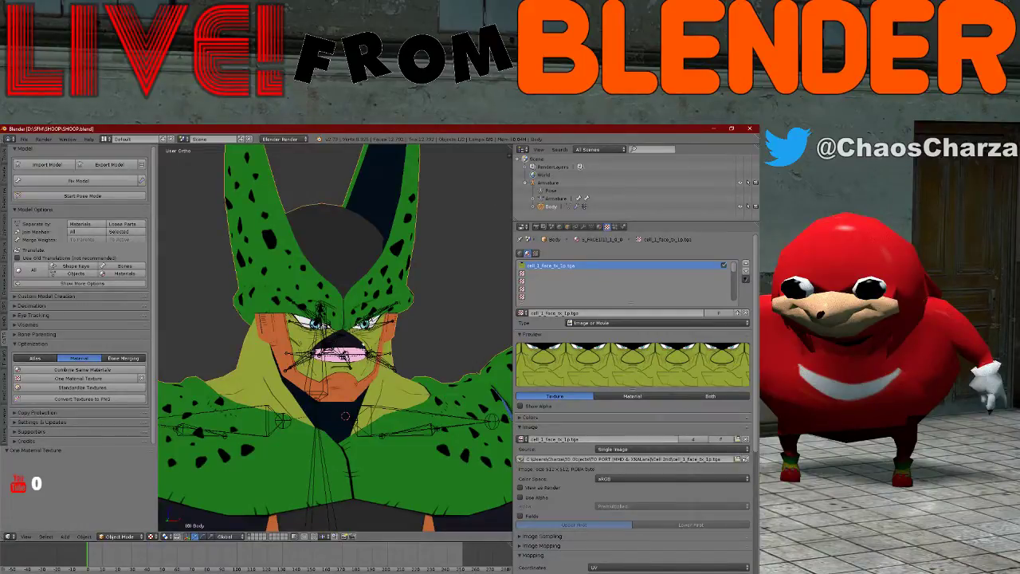
- Switch to the file explorer and open the textures folder of the HellBoy project in D:\SFM
{"action": "key", "text": "alt+Tab"}
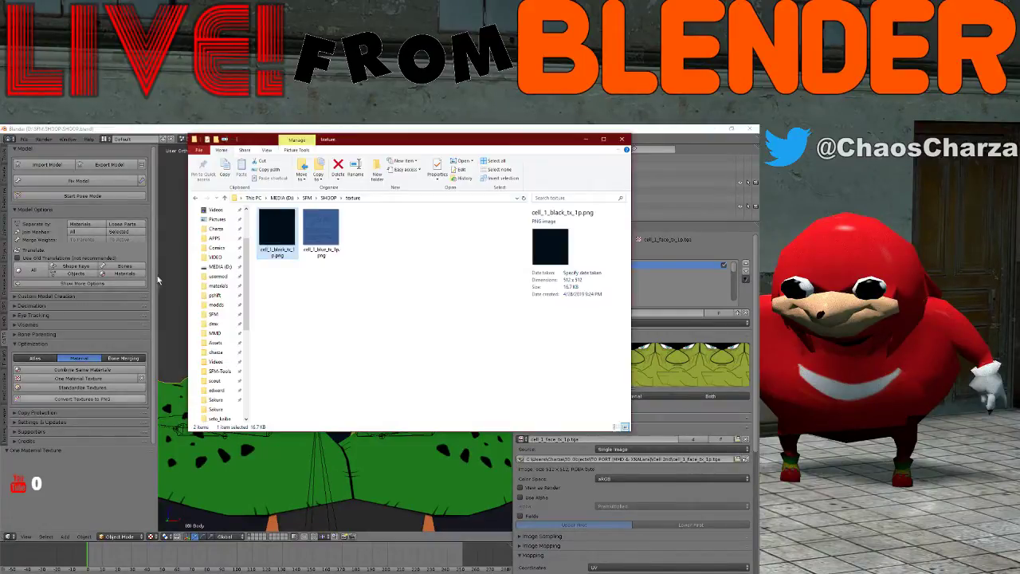
{"action": "left_click", "coordinate": [329, 198]}
{"action": "left_click", "coordinate": [306, 197]}
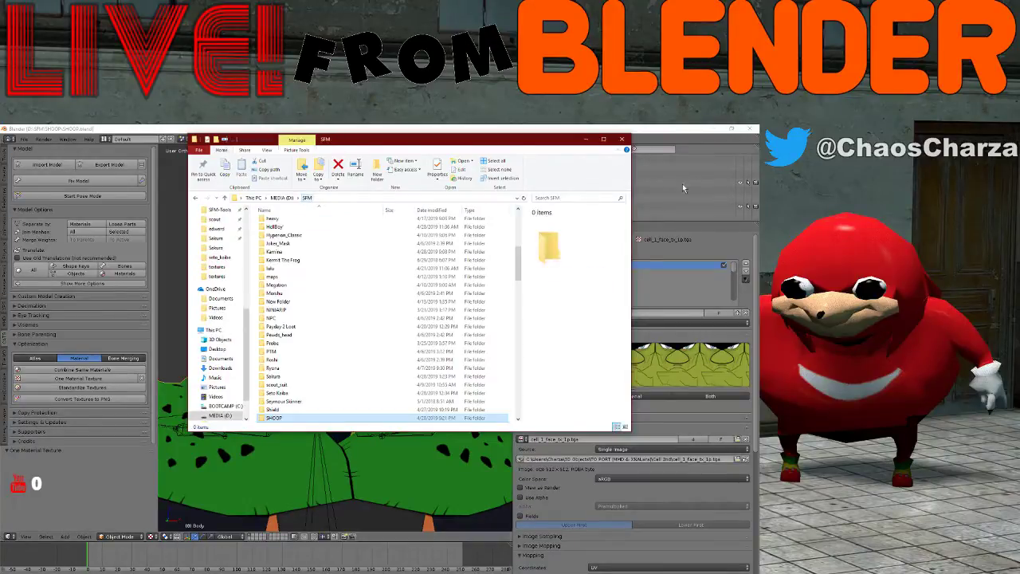
{"action": "scroll", "coordinate": [478, 271], "scroll_direction": "down", "scroll_amount": 10}
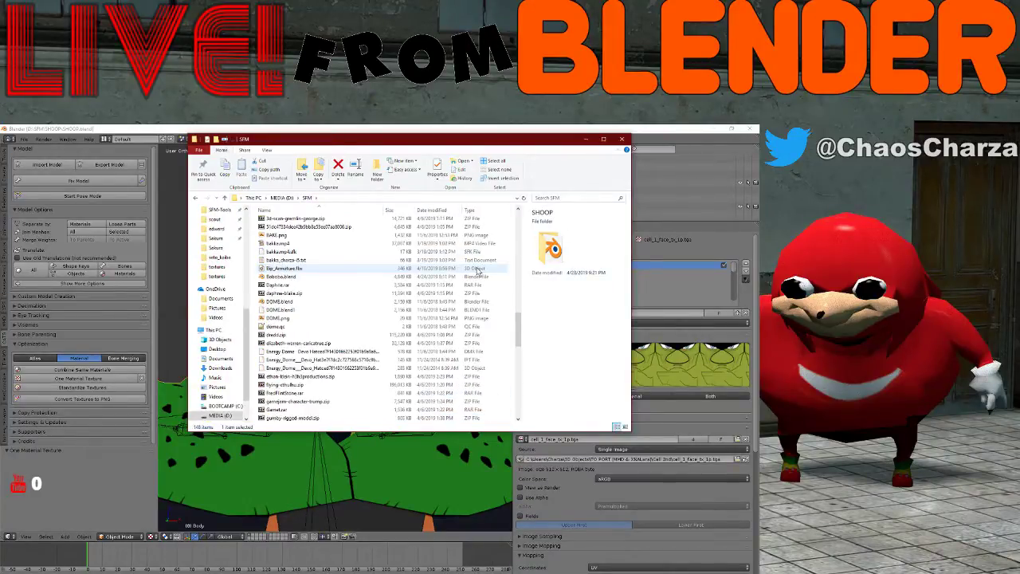
{"action": "scroll", "coordinate": [348, 360], "scroll_direction": "up", "scroll_amount": 8}
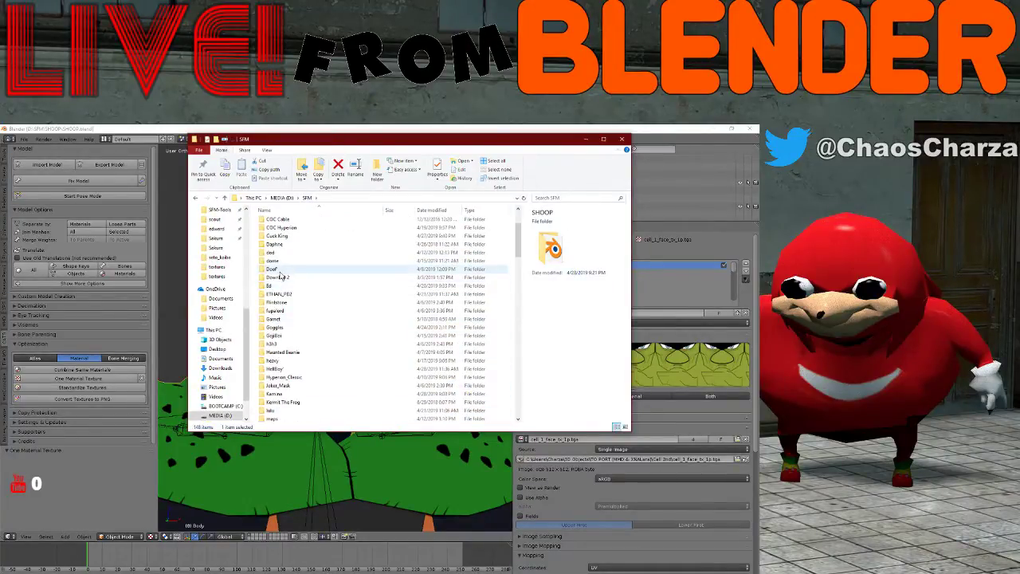
{"action": "scroll", "coordinate": [283, 294], "scroll_direction": "down", "scroll_amount": 4}
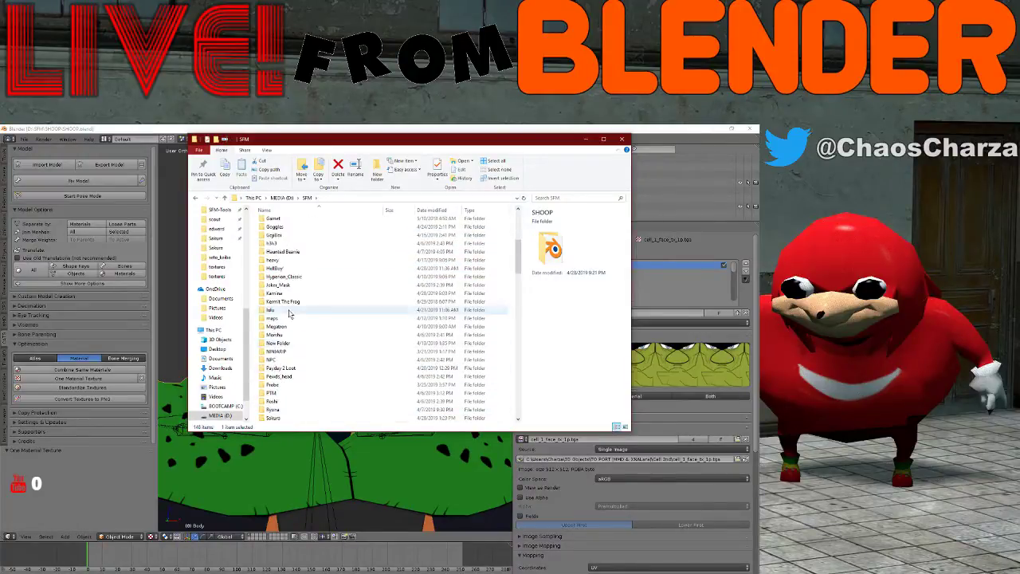
{"action": "scroll", "coordinate": [289, 303], "scroll_direction": "down", "scroll_amount": 2}
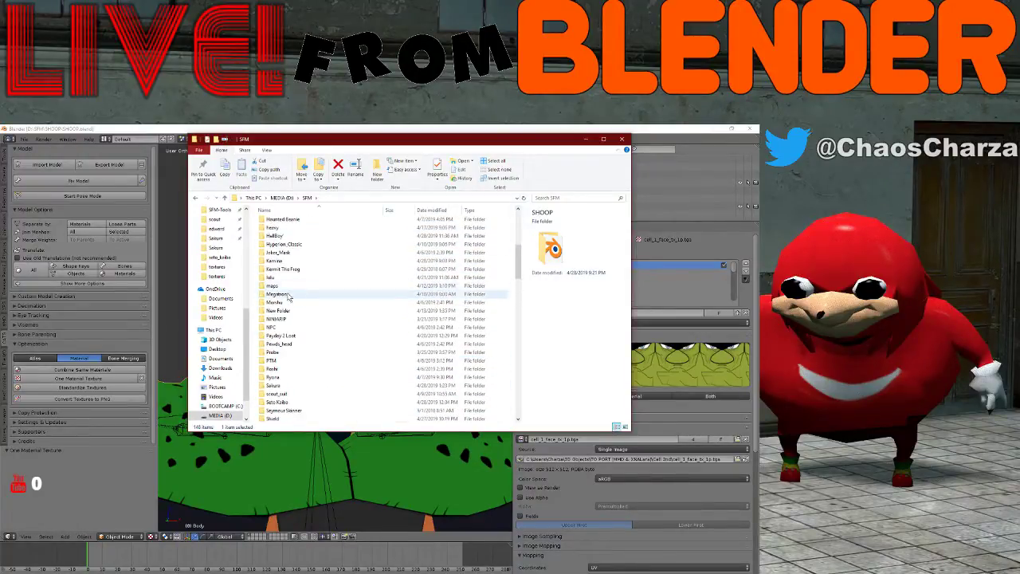
{"action": "double_click", "coordinate": [279, 235]}
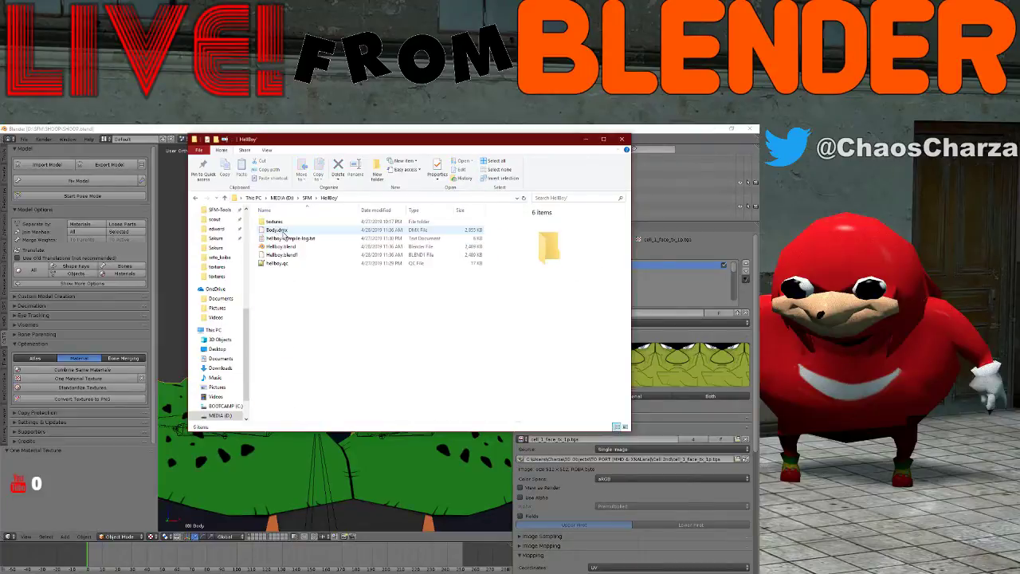
{"action": "double_click", "coordinate": [275, 221]}
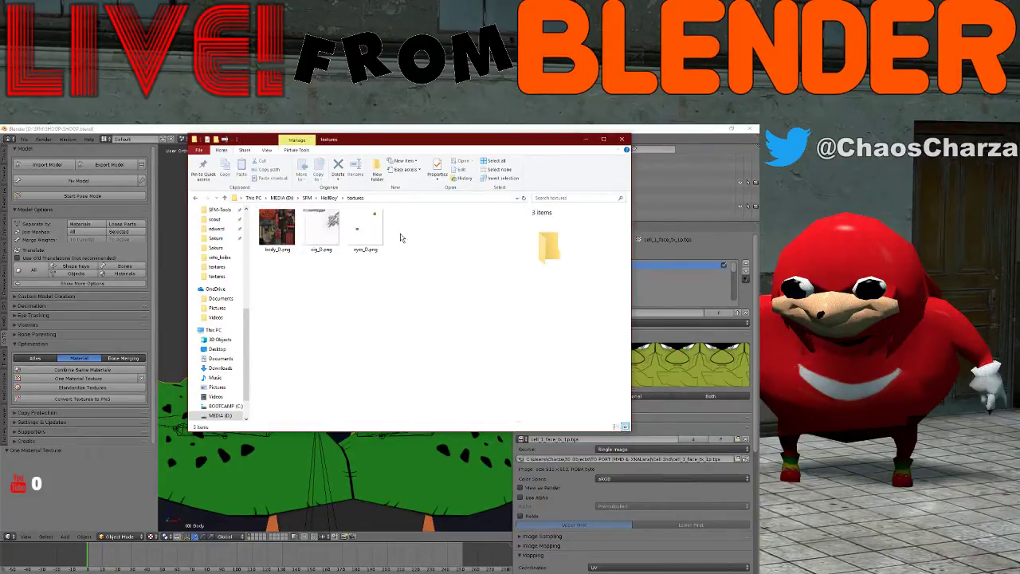
- Check the details of body_D.png, open it in the photo viewer and examine the texture up close
{"action": "left_click", "coordinate": [277, 229]}
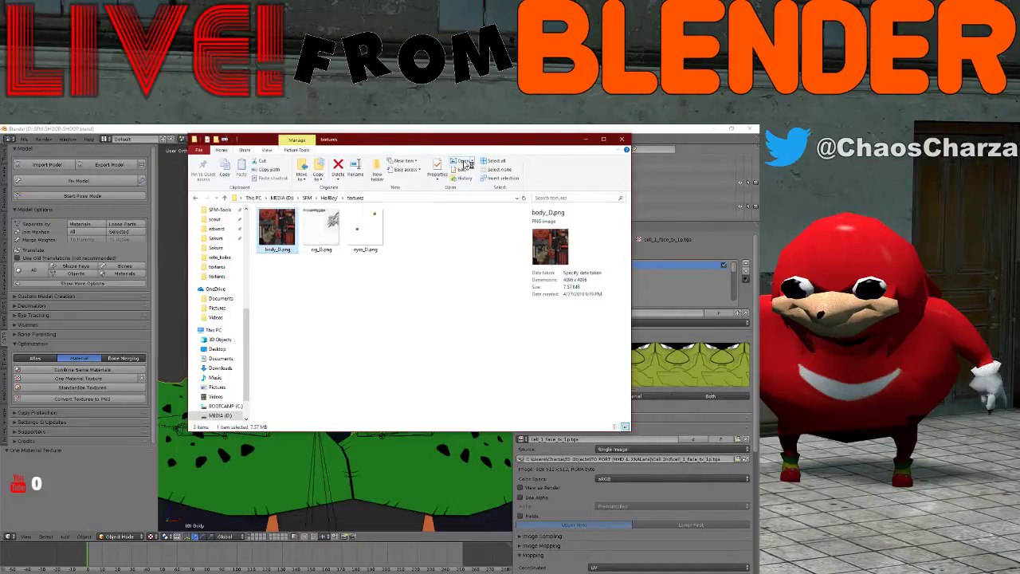
{"action": "left_click", "coordinate": [466, 162]}
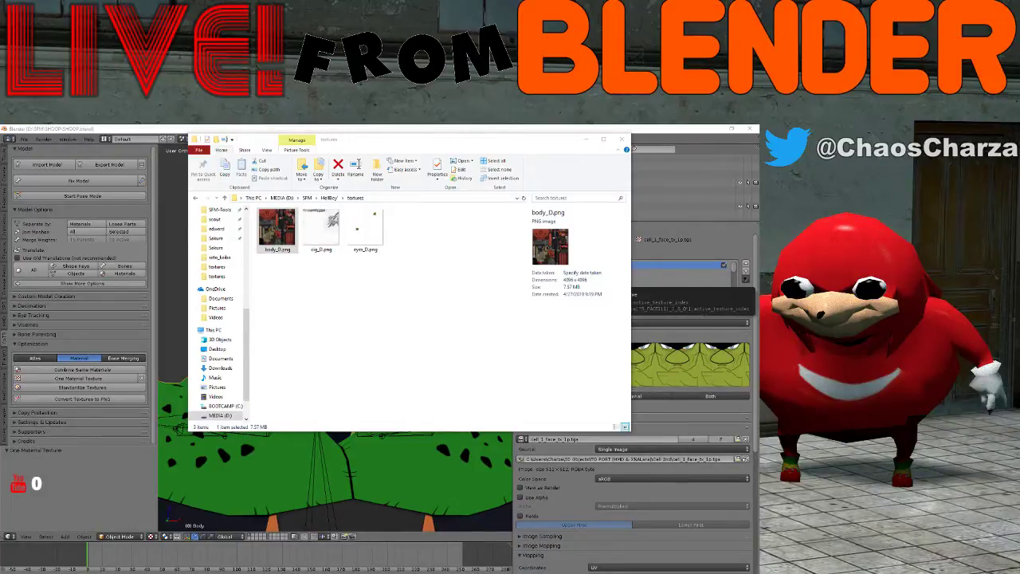
{"action": "key", "text": "Return"}
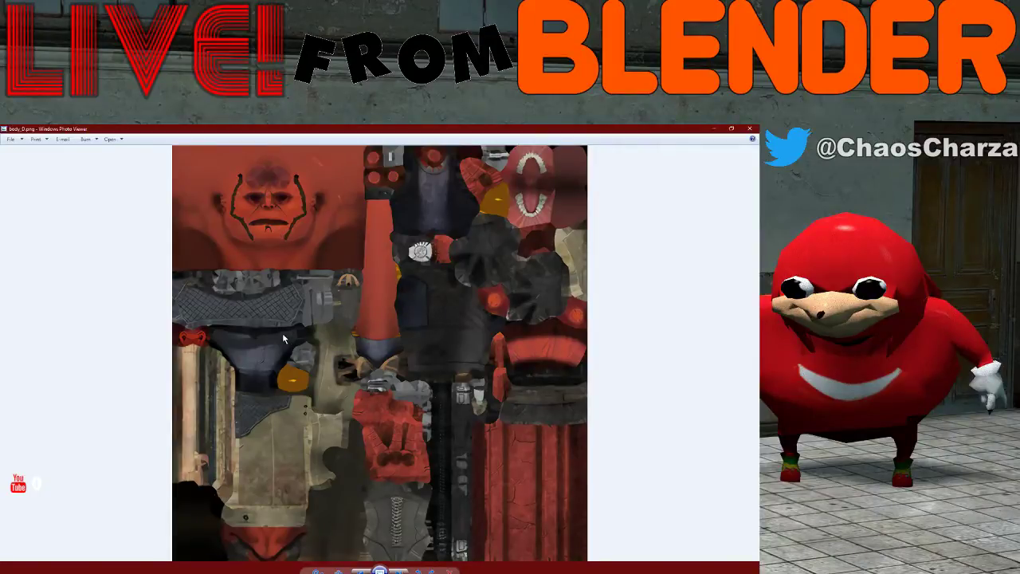
{"action": "scroll", "coordinate": [282, 339], "scroll_direction": "up", "scroll_amount": 5}
{"action": "scroll", "coordinate": [276, 328], "scroll_direction": "down", "scroll_amount": 2}
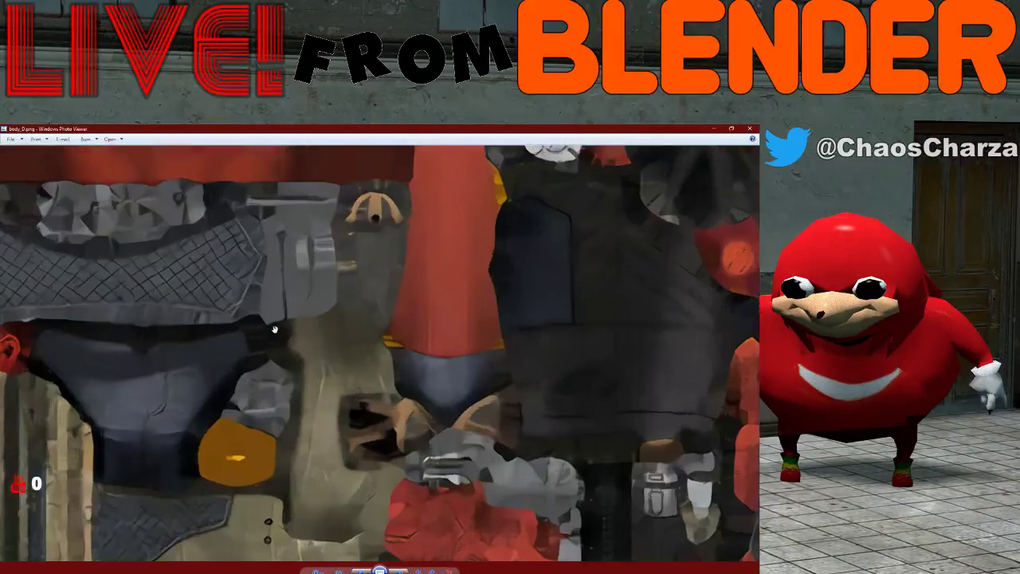
{"action": "scroll", "coordinate": [273, 327], "scroll_direction": "up", "scroll_amount": 2}
{"action": "scroll", "coordinate": [271, 328], "scroll_direction": "down", "scroll_amount": 3}
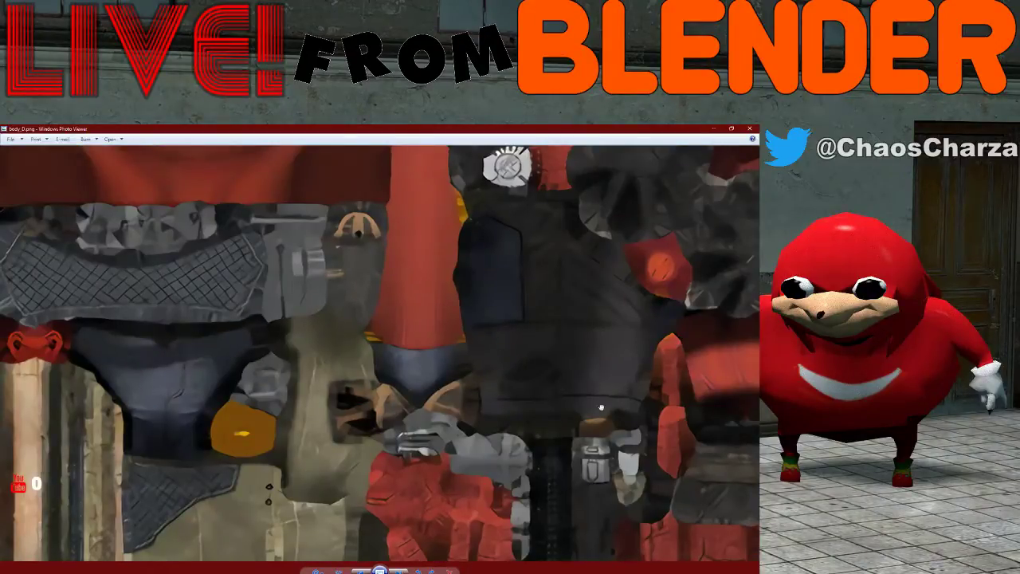
{"action": "left_click_drag", "start_coordinate": [601, 408], "coordinate": [674, 567]}
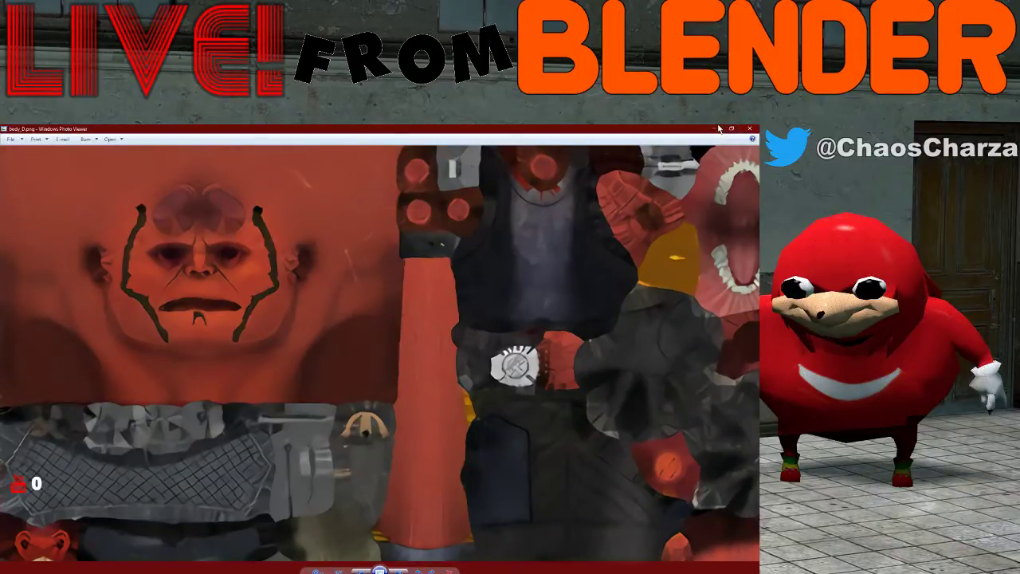
{"action": "left_click", "coordinate": [750, 128]}
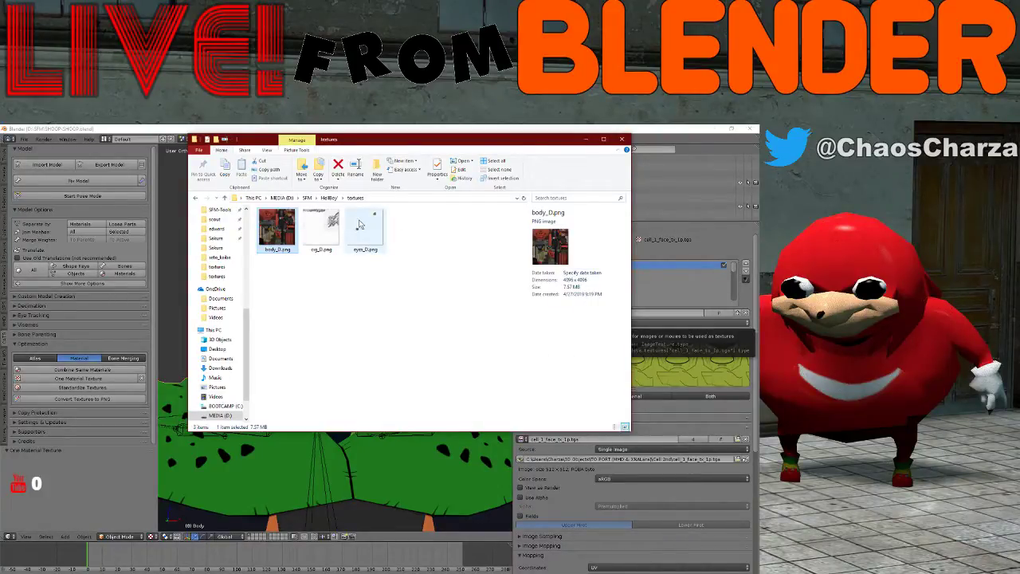
{"action": "left_click", "coordinate": [586, 139]}
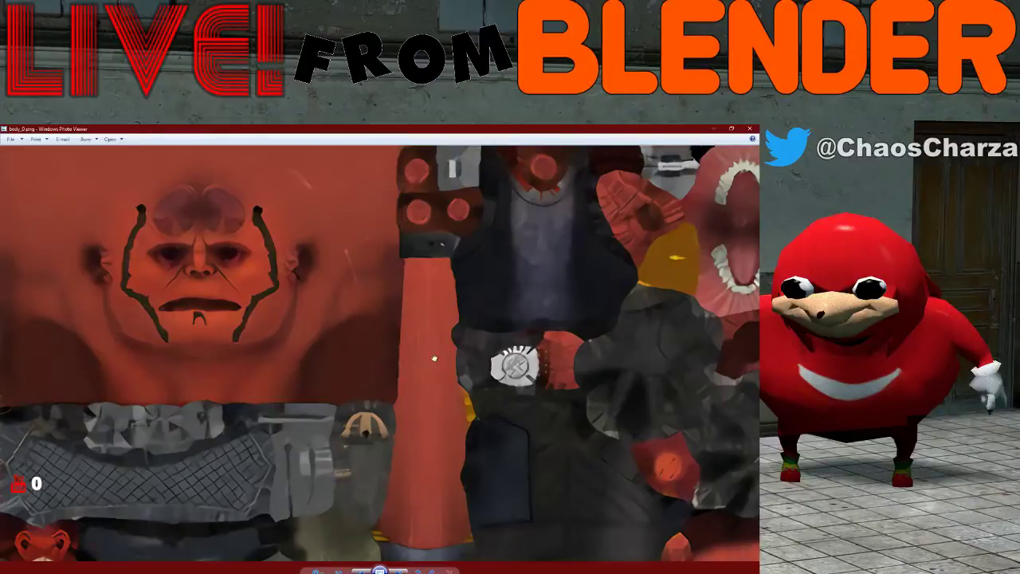
- Examine the clothing and lower areas of the body_D.png texture, then minimize the photo viewer
{"action": "left_click_drag", "start_coordinate": [433, 358], "coordinate": [430, 337]}
{"action": "left_click_drag", "start_coordinate": [598, 308], "coordinate": [46, 346]}
{"action": "left_click_drag", "start_coordinate": [1, 284], "coordinate": [1, 256]}
{"action": "left_click_drag", "start_coordinate": [552, 437], "coordinate": [690, 128]}
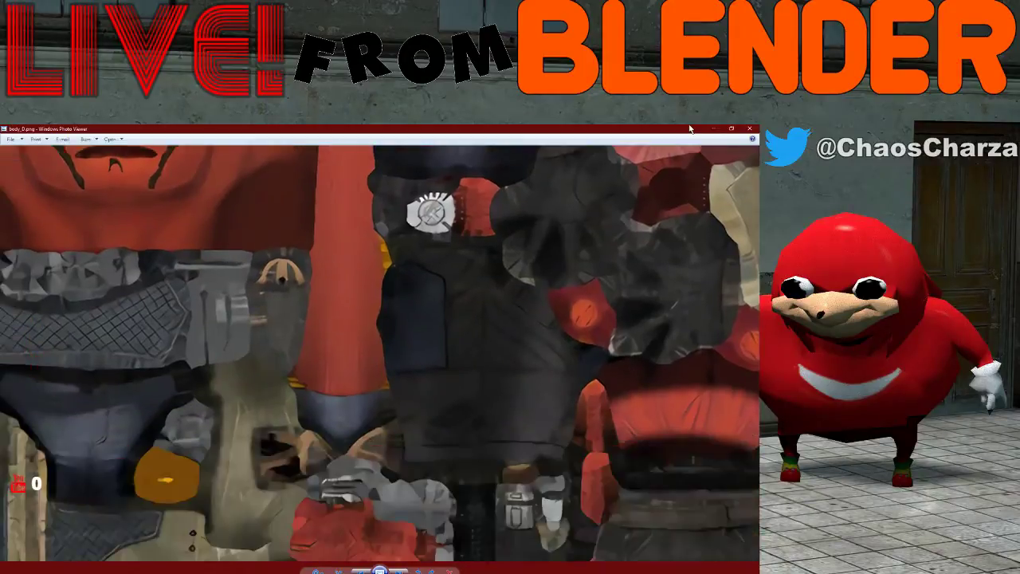
{"action": "left_click_drag", "start_coordinate": [401, 261], "coordinate": [753, 126]}
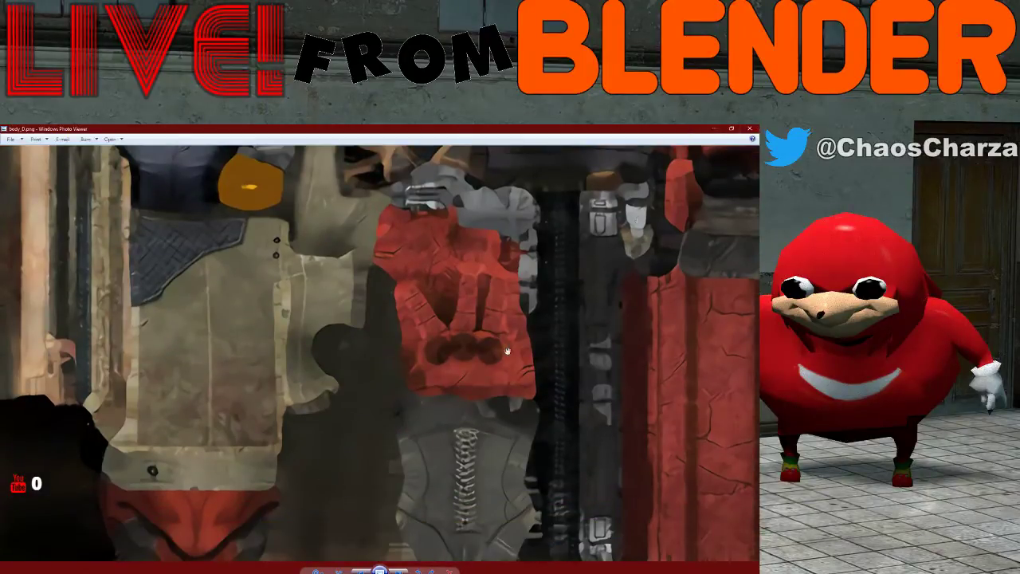
{"action": "left_click", "coordinate": [719, 130]}
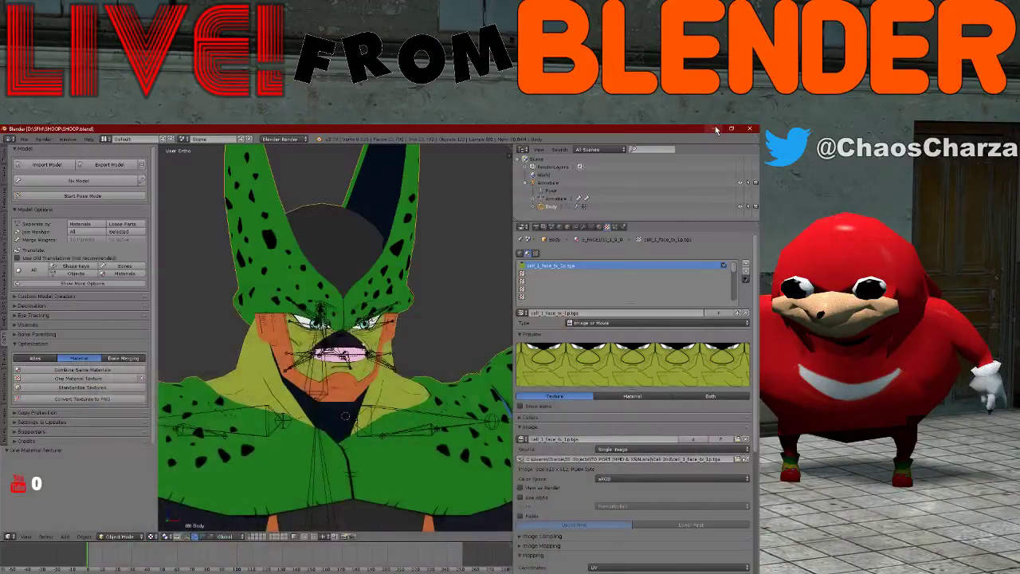
- Check the texture conversion progress in waifu2x-caffe, then return to Blender
{"action": "key", "text": "alt+Tab"}
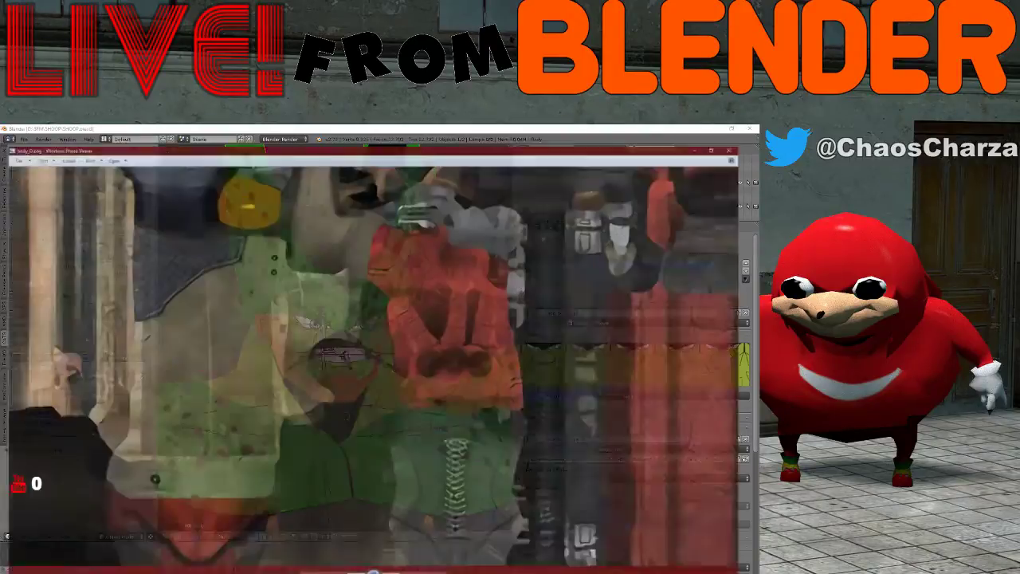
{"action": "key", "text": "alt+Tab"}
{"action": "key", "text": "alt+Tab"}
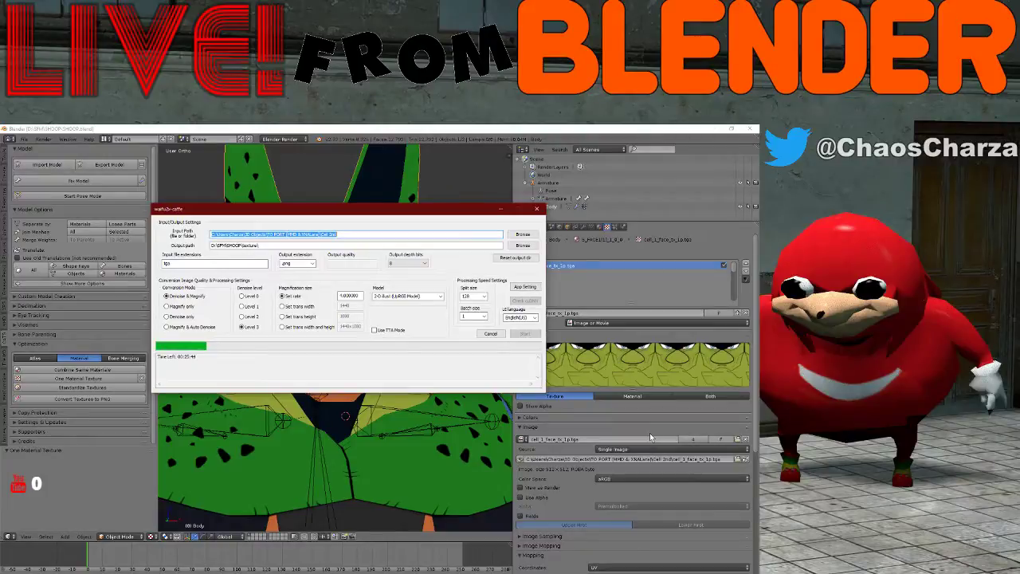
{"action": "left_click", "coordinate": [552, 129]}
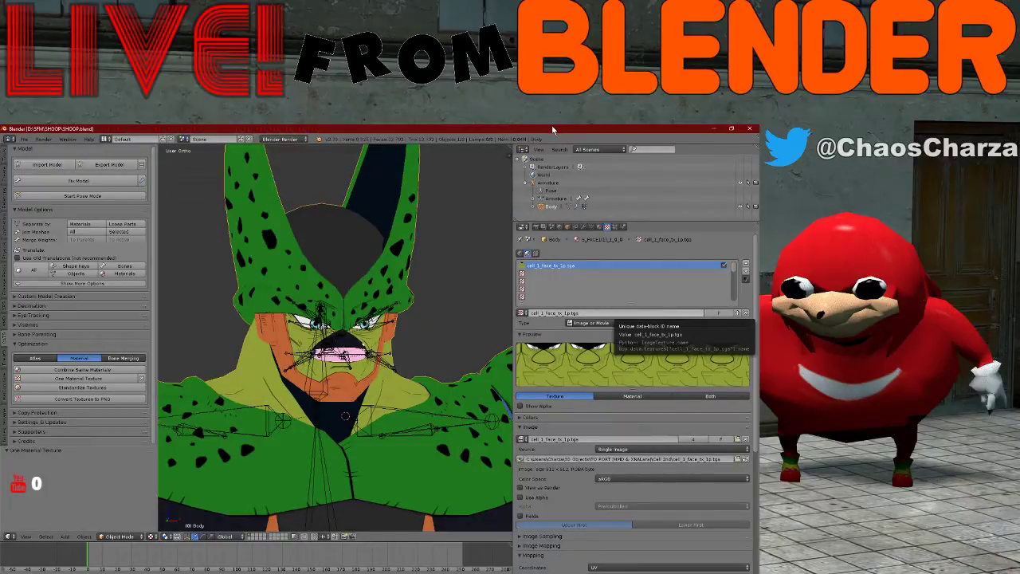
- Examine the whole Cell model from the front and check the waifu2x-caffe conversion progress in between
{"action": "key", "text": "KP_1"}
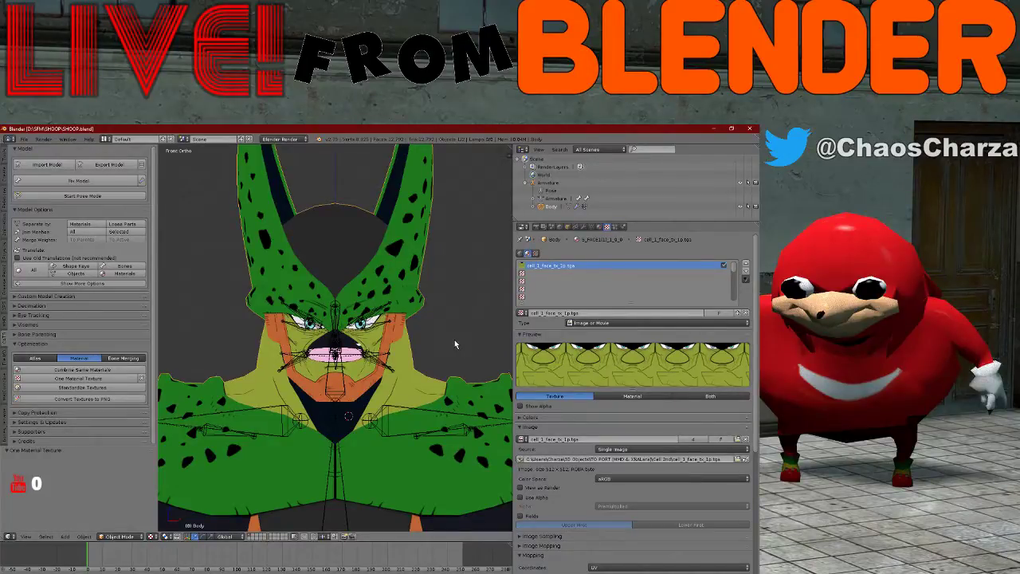
{"action": "scroll", "coordinate": [455, 339], "scroll_direction": "down", "scroll_amount": 6}
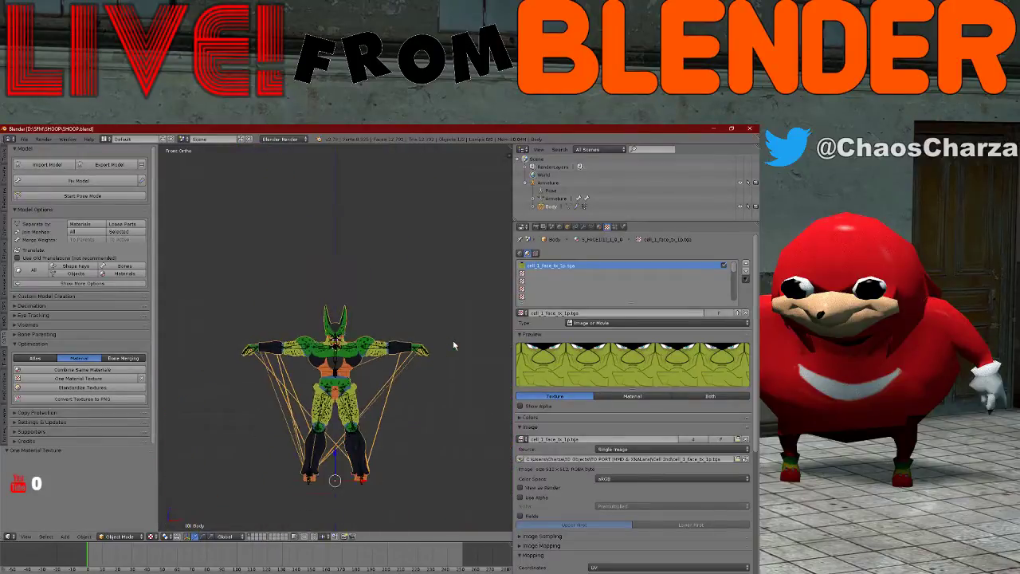
{"action": "scroll", "coordinate": [454, 343], "scroll_direction": "up", "scroll_amount": 3}
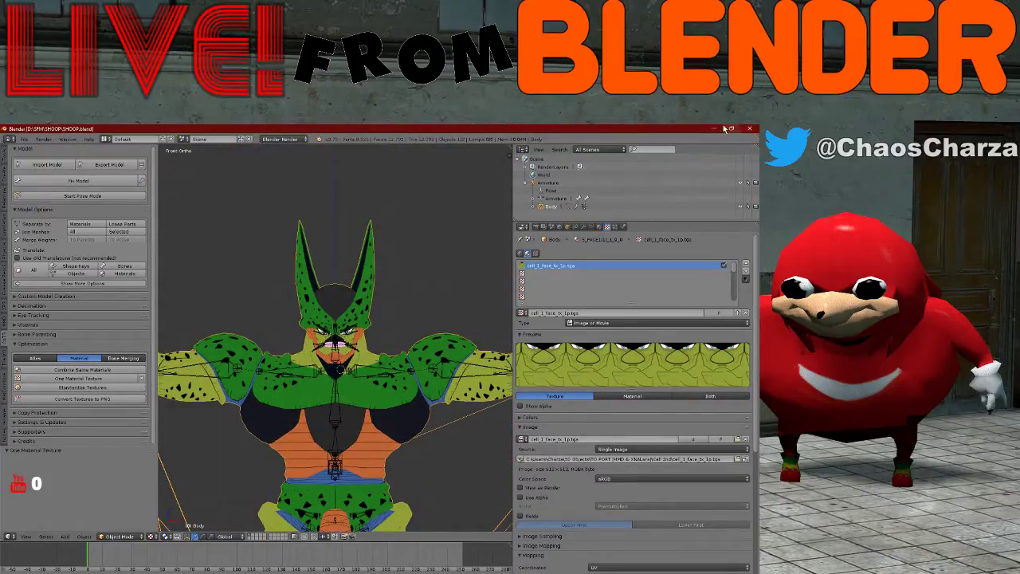
{"action": "left_click", "coordinate": [714, 128]}
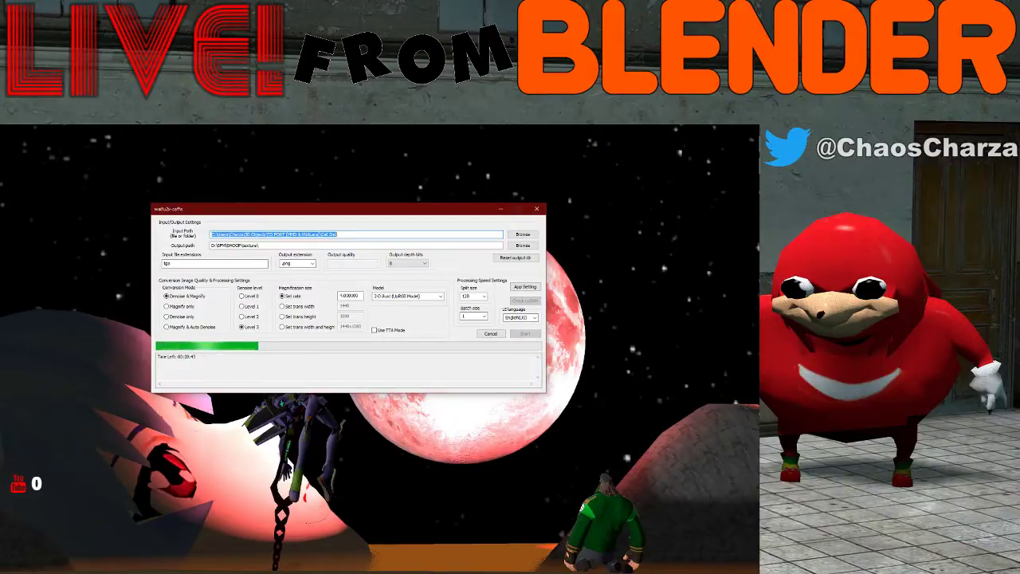
{"action": "left_click", "coordinate": [199, 572]}
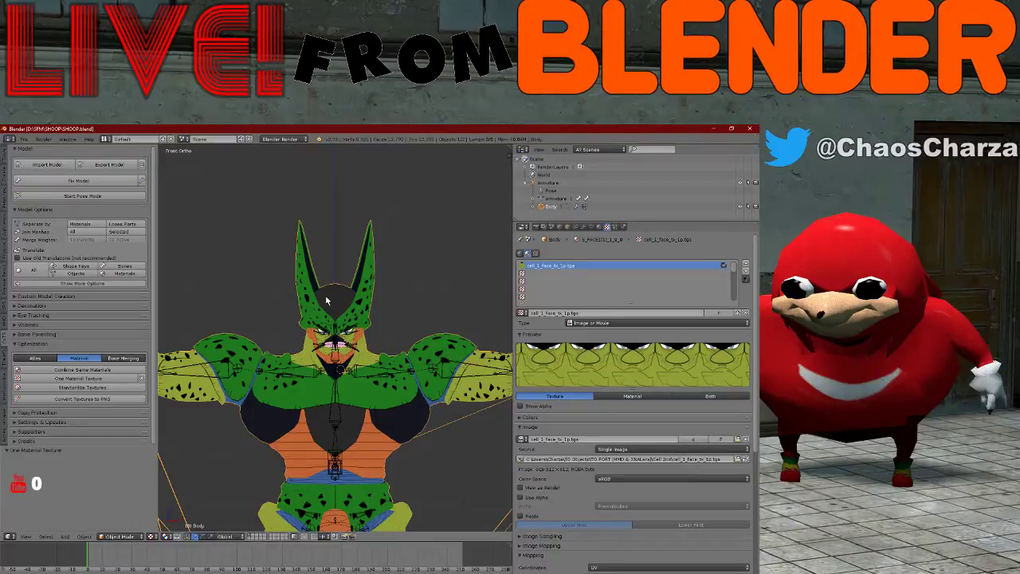
{"action": "scroll", "coordinate": [327, 300], "scroll_direction": "down", "scroll_amount": 3}
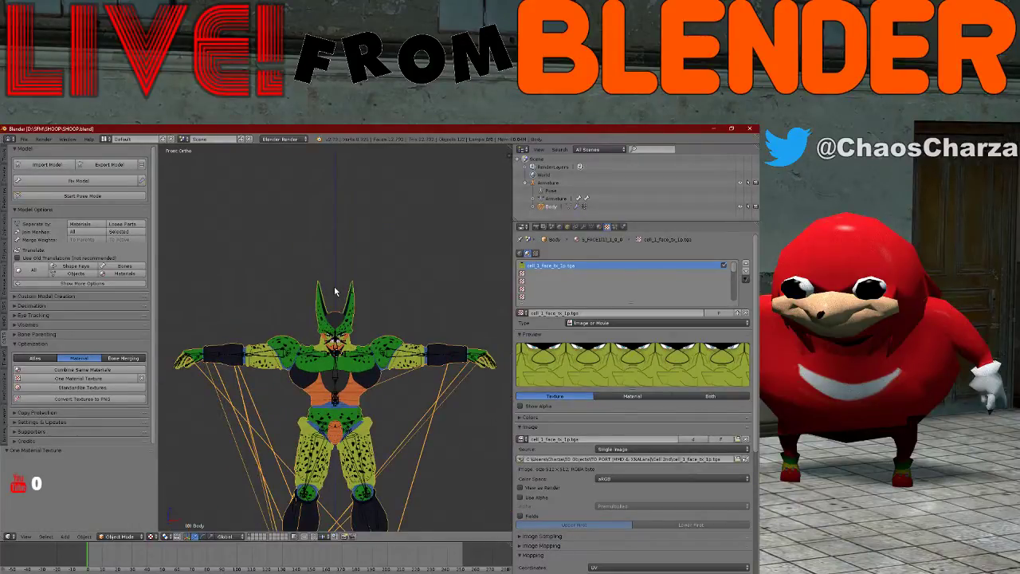
- Save SHOOP.blend and start a new scene by reloading the startup file
{"action": "left_click", "coordinate": [24, 139]}
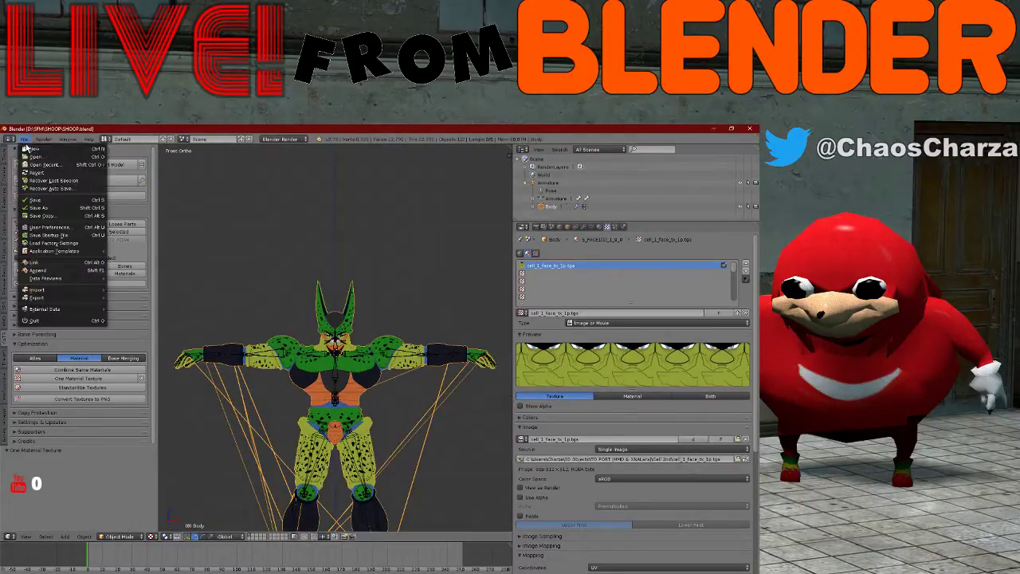
{"action": "left_click", "coordinate": [35, 200]}
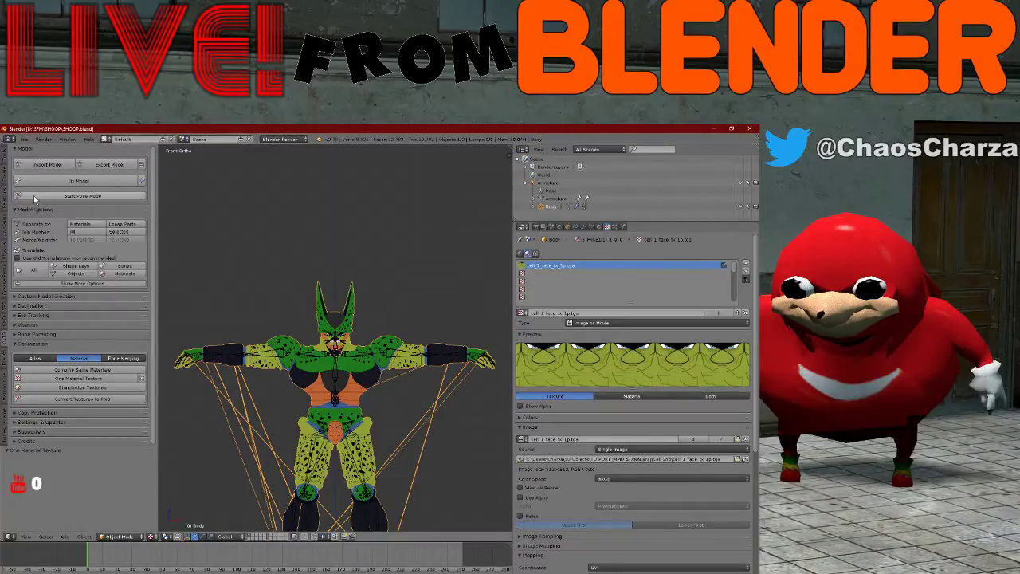
{"action": "left_click", "coordinate": [24, 139]}
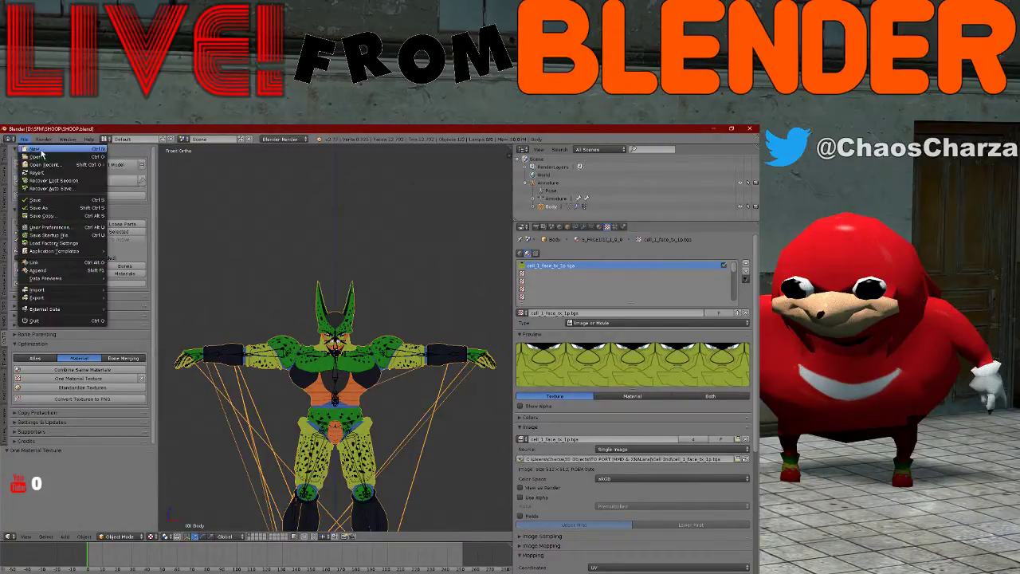
{"action": "left_click", "coordinate": [35, 149]}
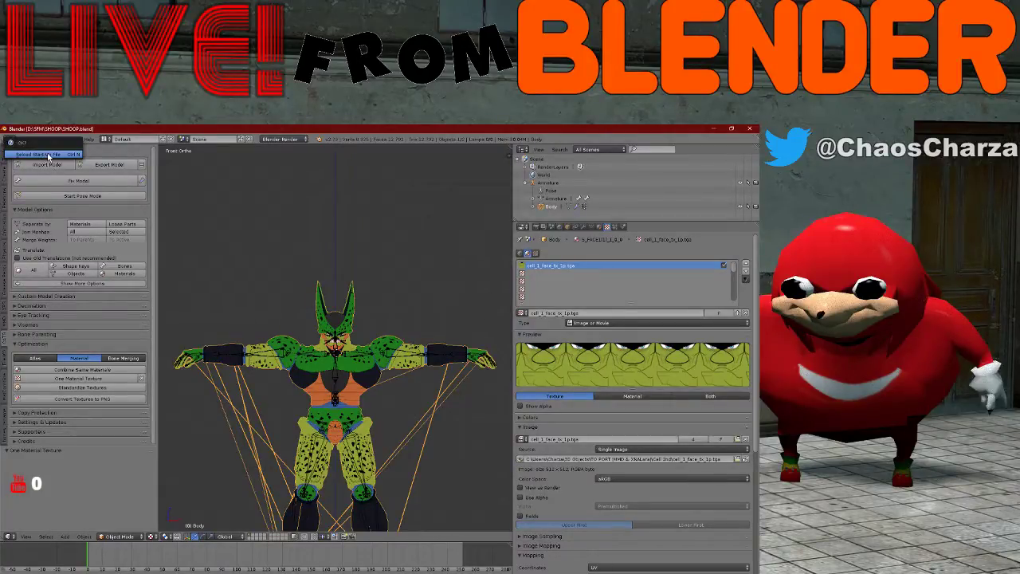
{"action": "left_click", "coordinate": [48, 156]}
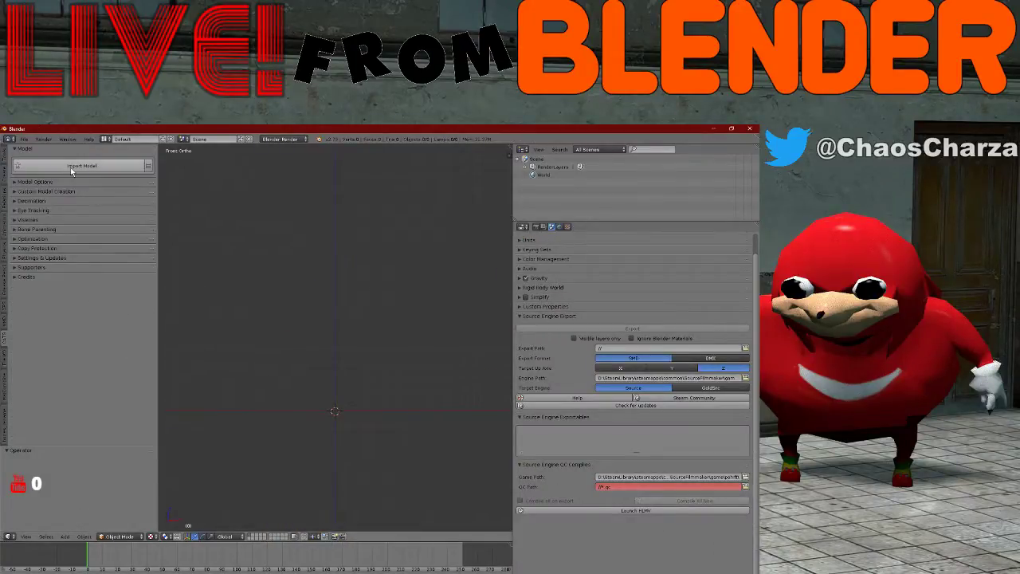
- Start a model import and browse the character folders in the TO PORT (MMD & XNALara) bookmark
{"action": "left_click", "coordinate": [70, 166]}
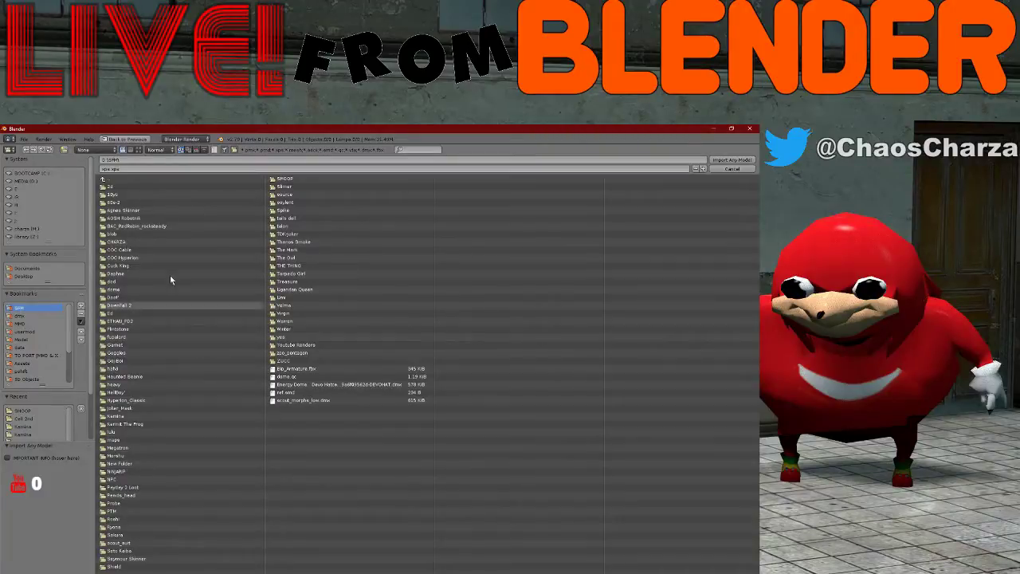
{"action": "left_click", "coordinate": [22, 318]}
{"action": "left_click", "coordinate": [32, 356]}
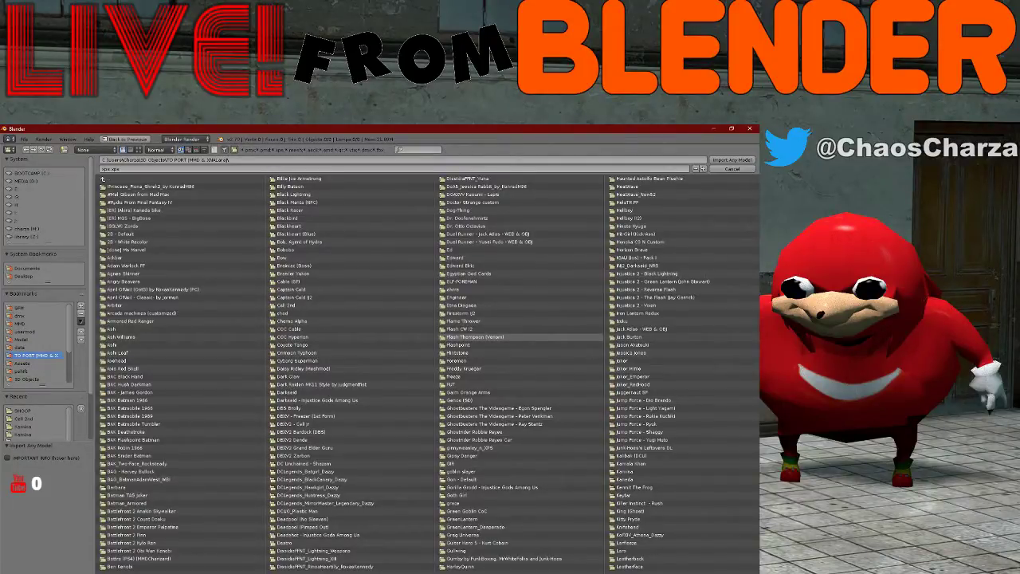
{"action": "scroll", "coordinate": [570, 343], "scroll_direction": "down", "scroll_amount": 5}
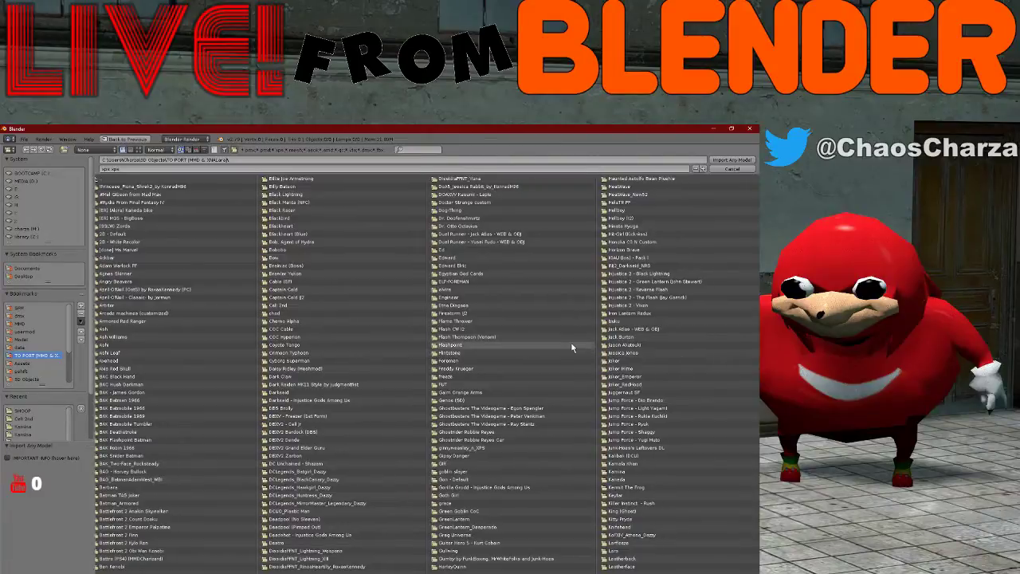
{"action": "scroll", "coordinate": [570, 343], "scroll_direction": "down", "scroll_amount": 5}
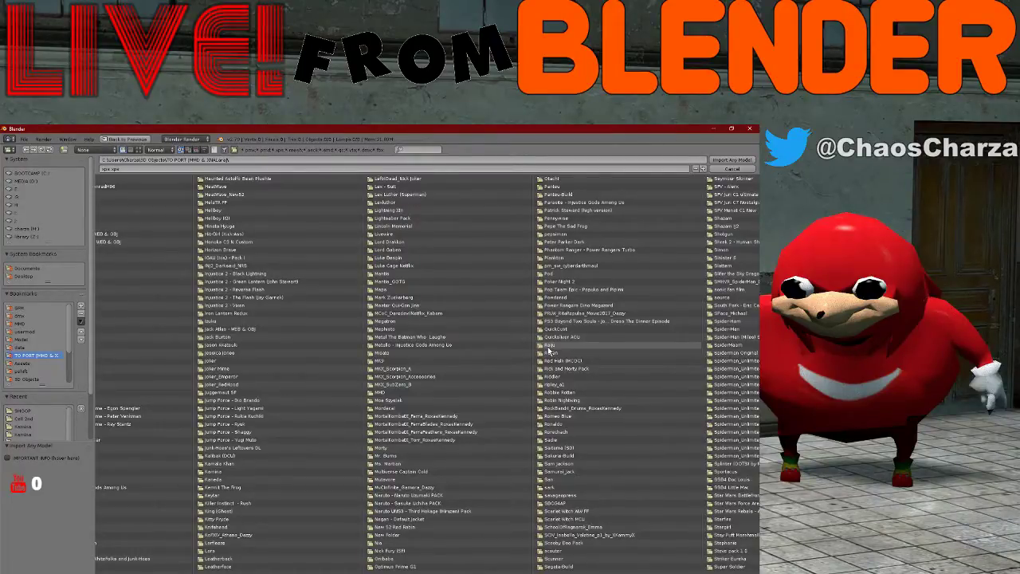
{"action": "scroll", "coordinate": [548, 349], "scroll_direction": "down", "scroll_amount": 12}
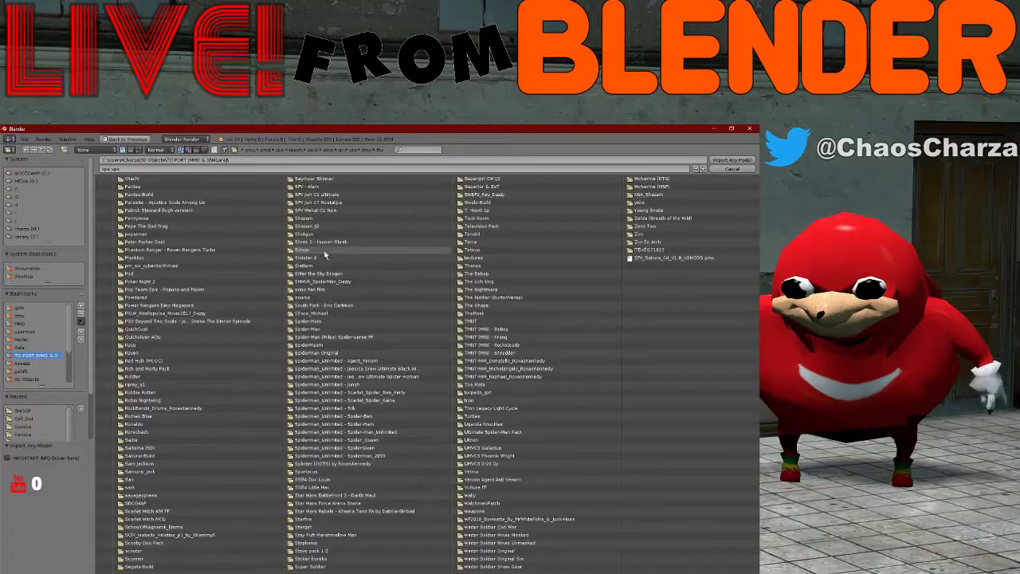
{"action": "scroll", "coordinate": [378, 326], "scroll_direction": "up", "scroll_amount": 1}
{"action": "scroll", "coordinate": [378, 325], "scroll_direction": "up", "scroll_amount": 3}
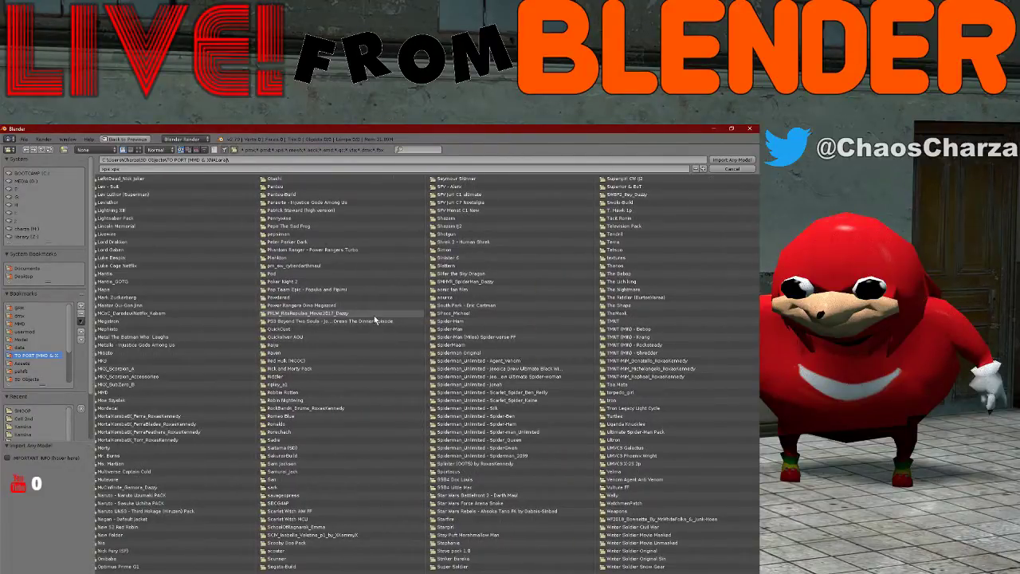
- Import the Trogdor_the_Burninator model from its folder inside SBCG4AP
{"action": "left_click", "coordinate": [334, 504]}
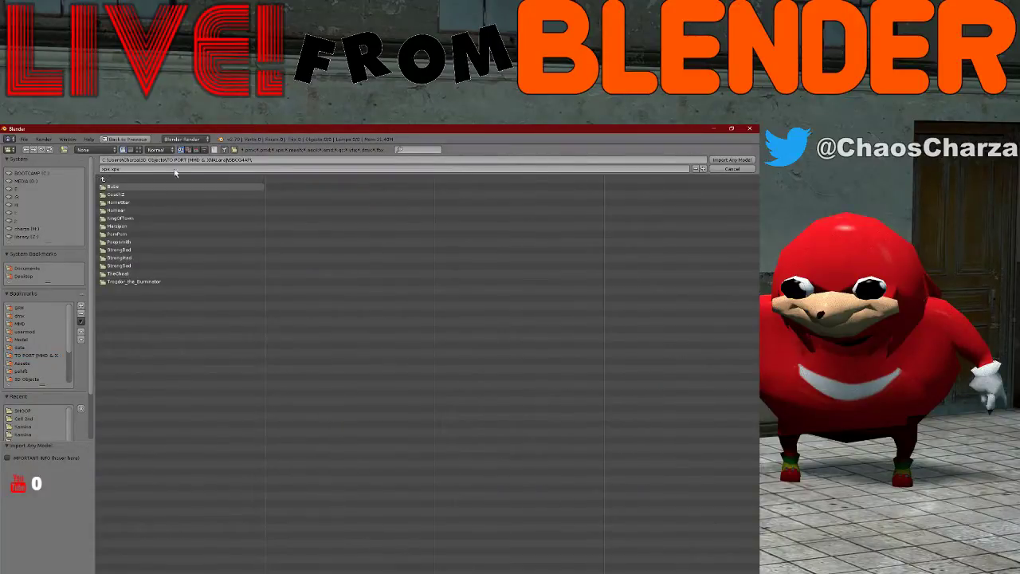
{"action": "left_click", "coordinate": [141, 283]}
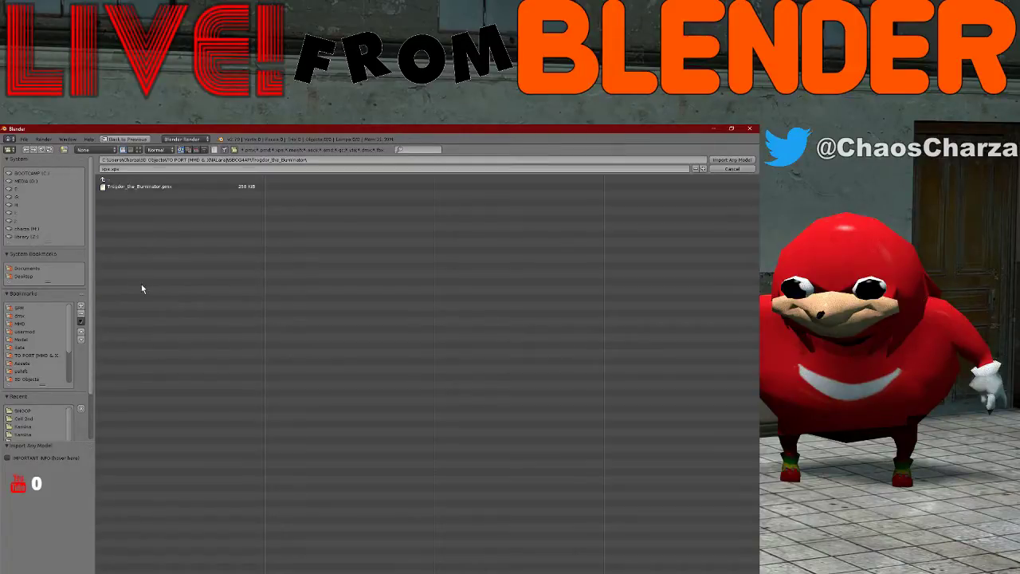
{"action": "left_click", "coordinate": [156, 187]}
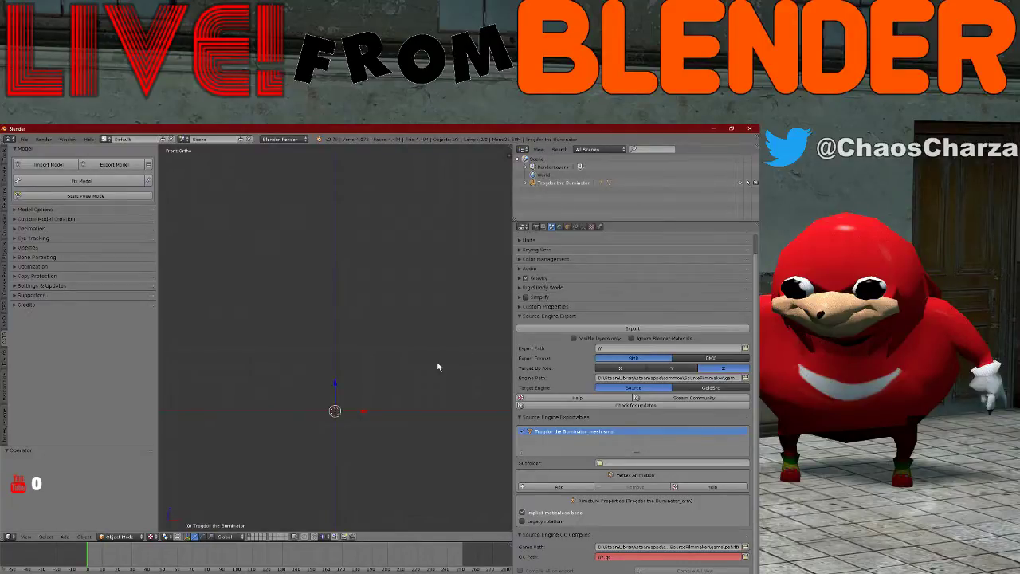
- Scale the imported Trogdor the Burninator model by 45
{"action": "key", "text": "s"}
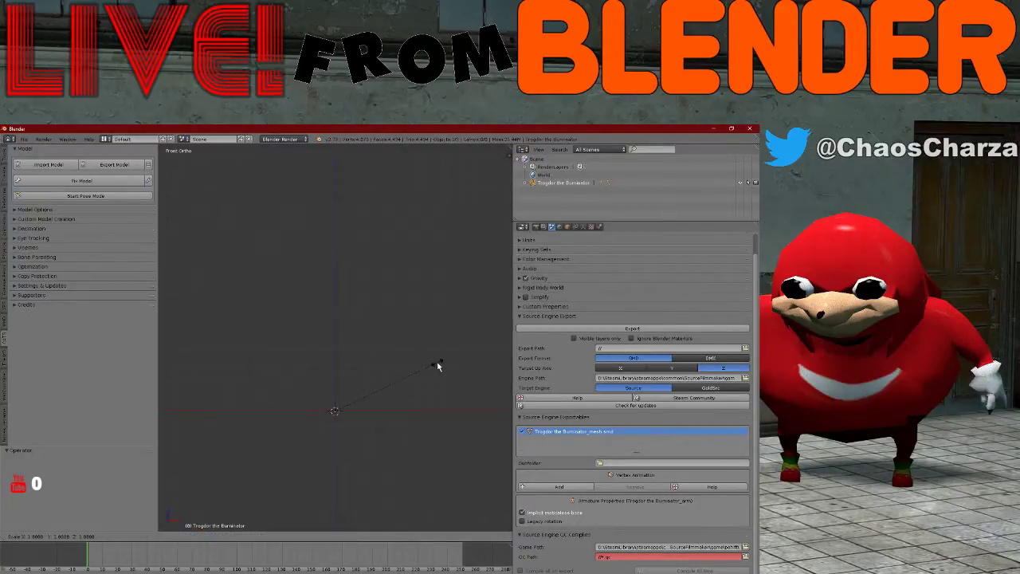
{"action": "type", "text": "45"}
{"action": "key", "text": "Return"}
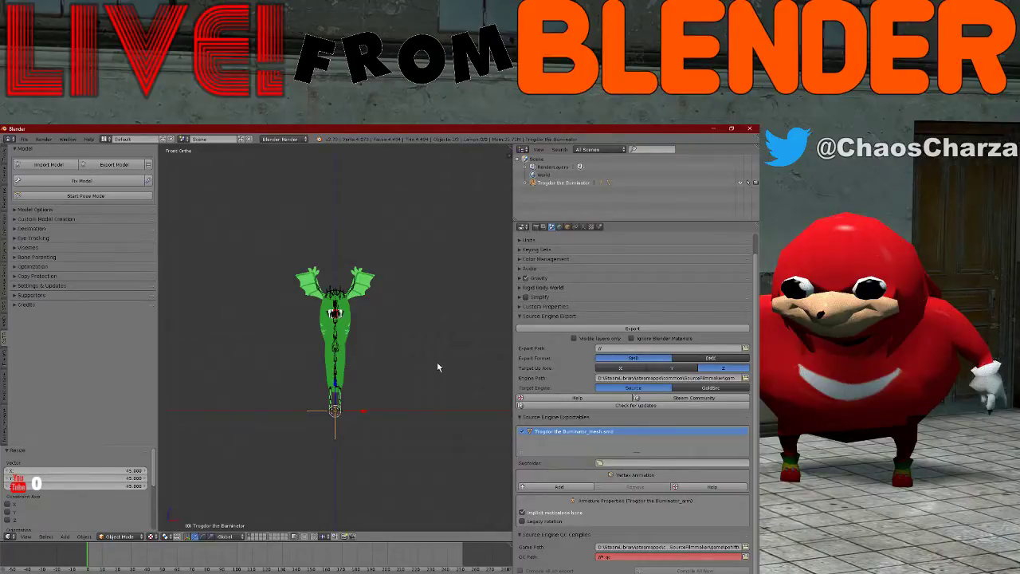
- Examine the Trogdor model and its original bones from the front and side, including the arm, wings and tail
{"action": "key", "text": "KP_6"}
{"action": "key", "text": "KP_6"}
{"action": "key", "text": "KP_6"}
{"action": "key", "text": "KP_6"}
{"action": "key", "text": "KP_6"}
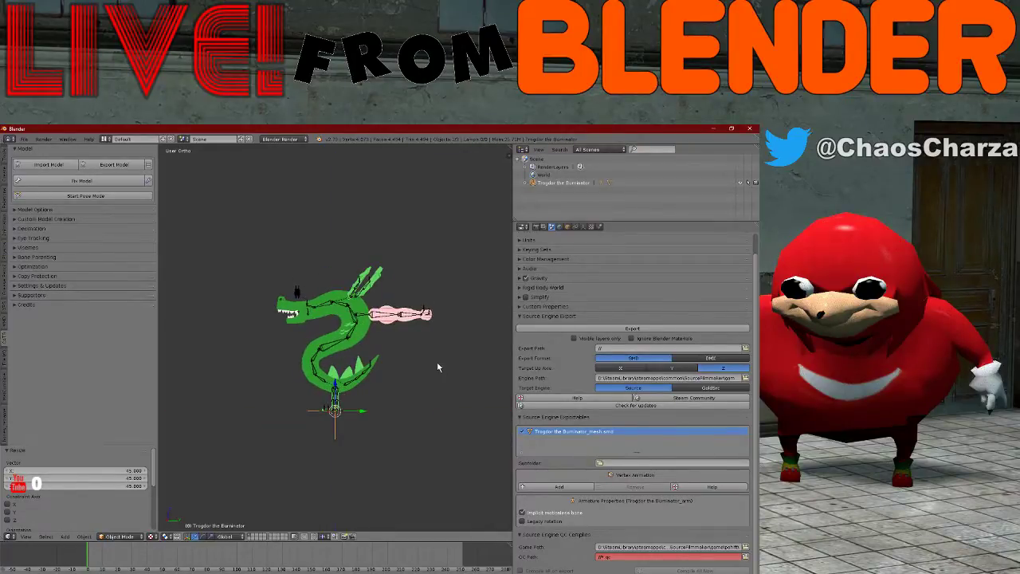
{"action": "key", "text": "KP_6"}
{"action": "key", "text": "KP_6"}
{"action": "key", "text": "KP_6"}
{"action": "key", "text": "KP_6"}
{"action": "key", "text": "KP_6"}
{"action": "key", "text": "KP_6"}
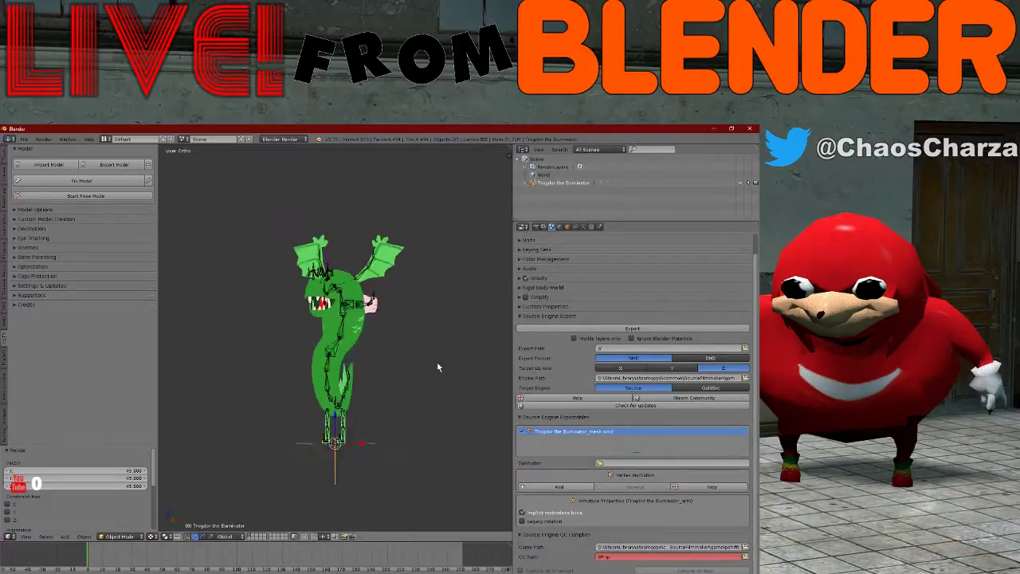
{"action": "scroll", "coordinate": [438, 366], "scroll_direction": "up", "scroll_amount": 2}
{"action": "key", "text": "KP_1"}
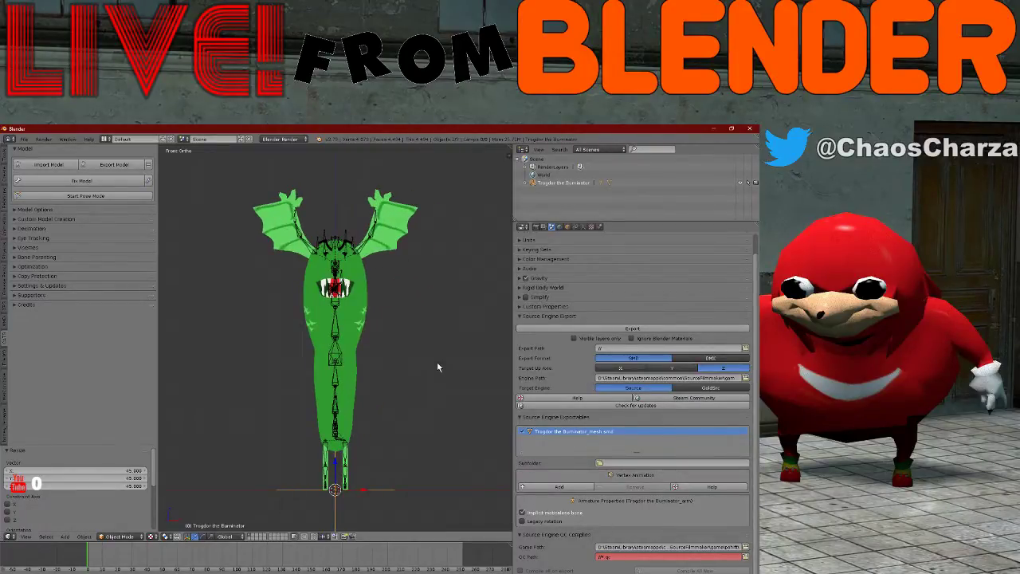
{"action": "key", "text": "KP_6"}
{"action": "key", "text": "KP_6"}
{"action": "key", "text": "KP_6"}
{"action": "key", "text": "KP_6"}
{"action": "key", "text": "KP_6"}
{"action": "key", "text": "KP_6"}
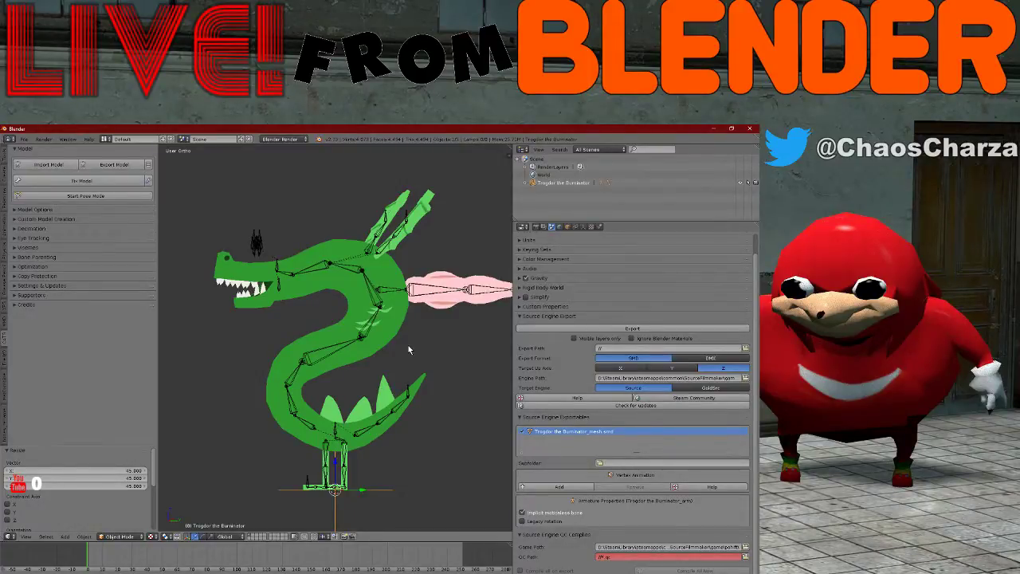
{"action": "key", "text": "KP_1"}
{"action": "scroll", "coordinate": [441, 335], "scroll_direction": "up", "scroll_amount": 8}
{"action": "scroll", "coordinate": [440, 335], "scroll_direction": "down", "scroll_amount": 8}
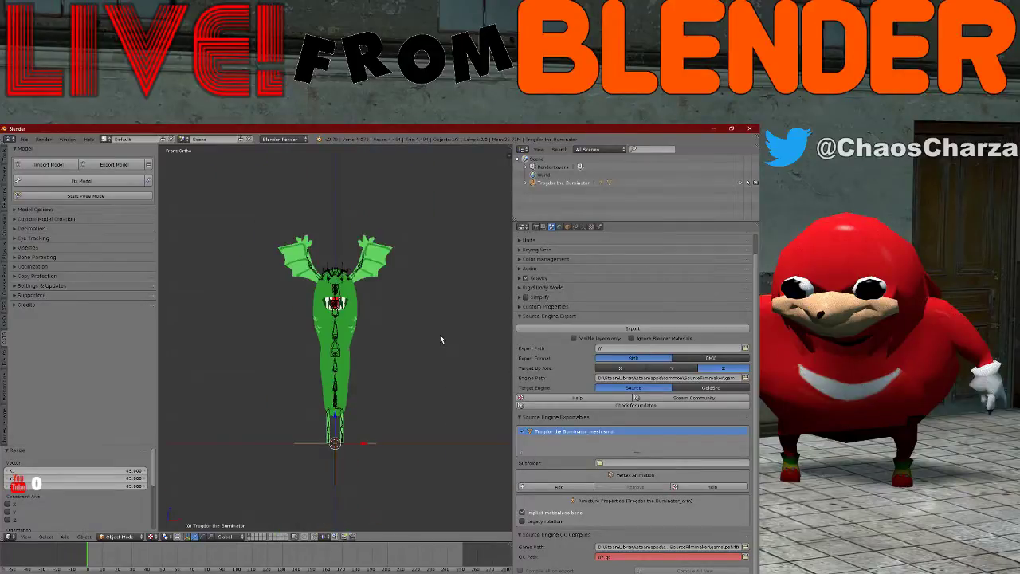
{"action": "key", "text": "KP_6"}
{"action": "key", "text": "KP_6"}
{"action": "key", "text": "KP_6"}
{"action": "key", "text": "KP_6"}
{"action": "key", "text": "KP_6"}
{"action": "key", "text": "KP_6"}
{"action": "key", "text": "KP_1"}
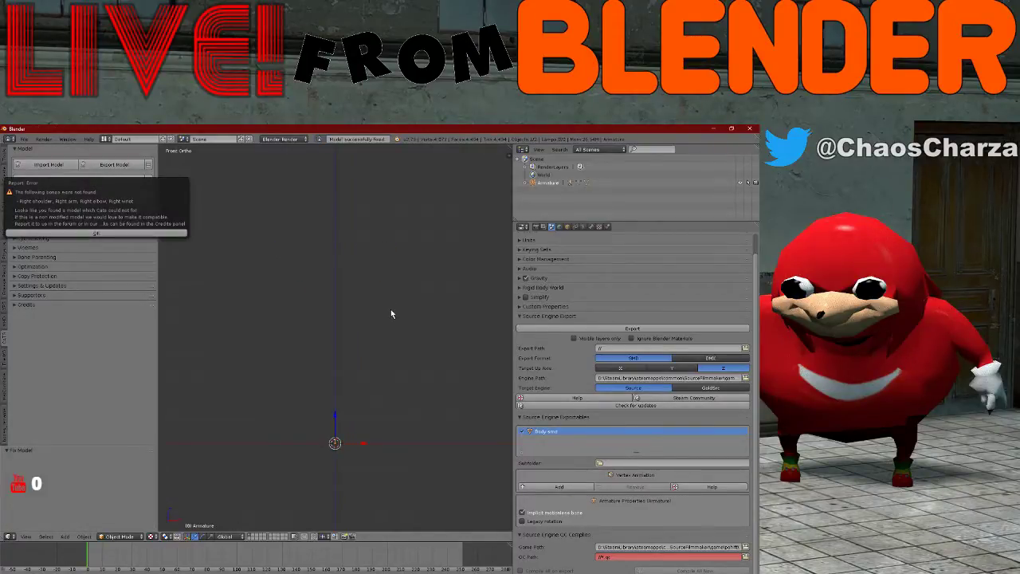
- Dismiss the missing-bones report and scale the fixed Trogdor armature by 45
{"action": "left_click", "coordinate": [113, 232]}
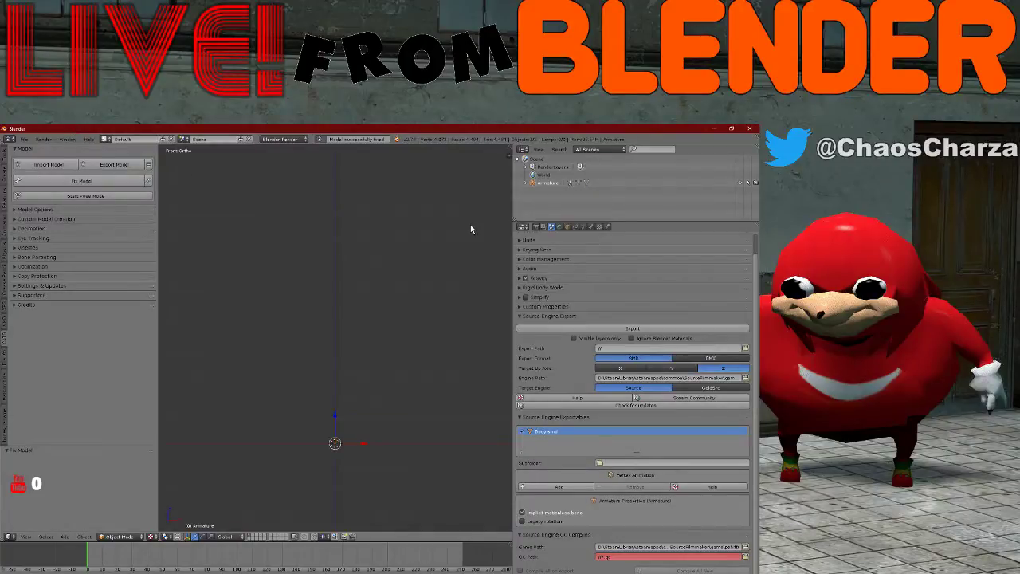
{"action": "type", "text": "s45"}
{"action": "key", "text": "Return"}
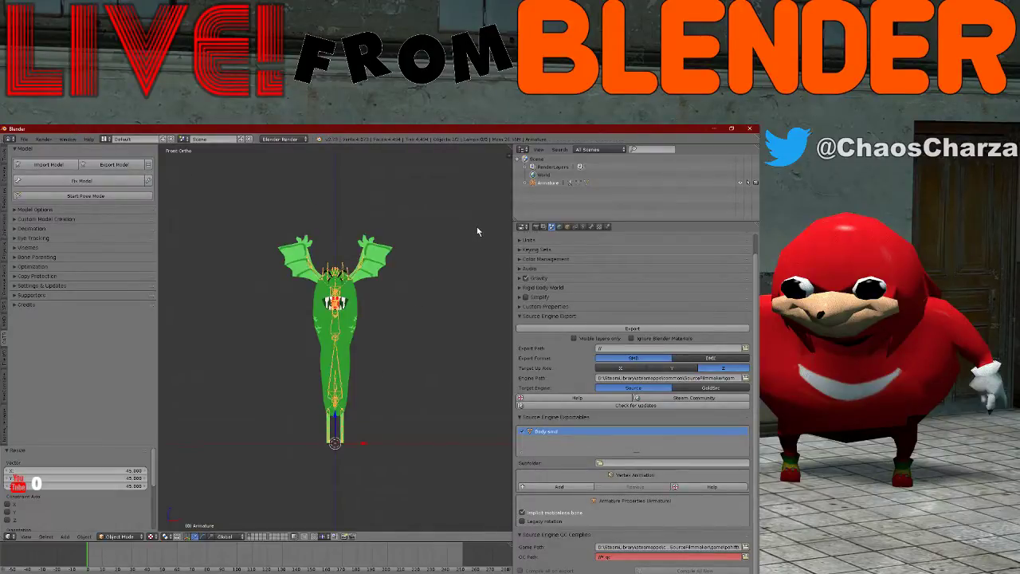
- Examine the fixed armature's bones against Trogdor's body from the front and both sides
{"action": "scroll", "coordinate": [486, 254], "scroll_direction": "up", "scroll_amount": 7}
{"action": "key", "text": "KP_6"}
{"action": "key", "text": "KP_6"}
{"action": "key", "text": "KP_6"}
{"action": "key", "text": "KP_6"}
{"action": "scroll", "coordinate": [455, 285], "scroll_direction": "down", "scroll_amount": 6}
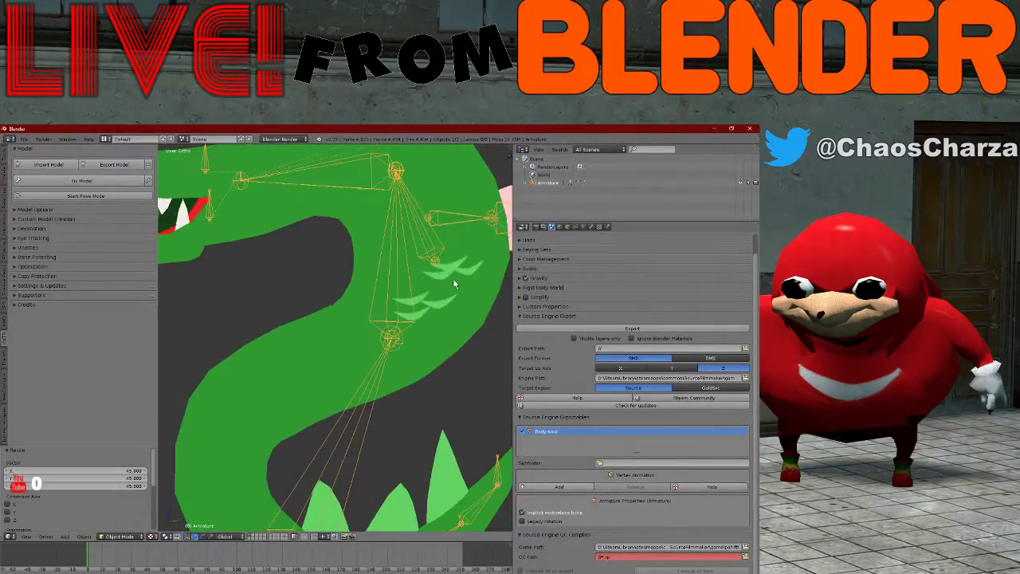
{"action": "scroll", "coordinate": [414, 302], "scroll_direction": "down", "scroll_amount": 2}
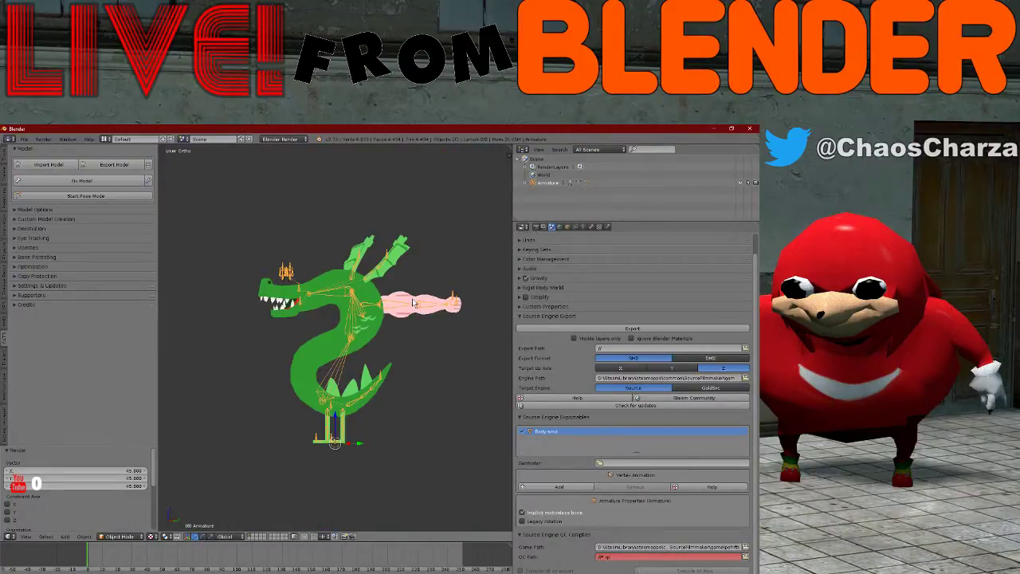
{"action": "key", "text": "KP_1"}
{"action": "scroll", "coordinate": [413, 303], "scroll_direction": "up", "scroll_amount": 5}
{"action": "scroll", "coordinate": [412, 298], "scroll_direction": "down", "scroll_amount": 1}
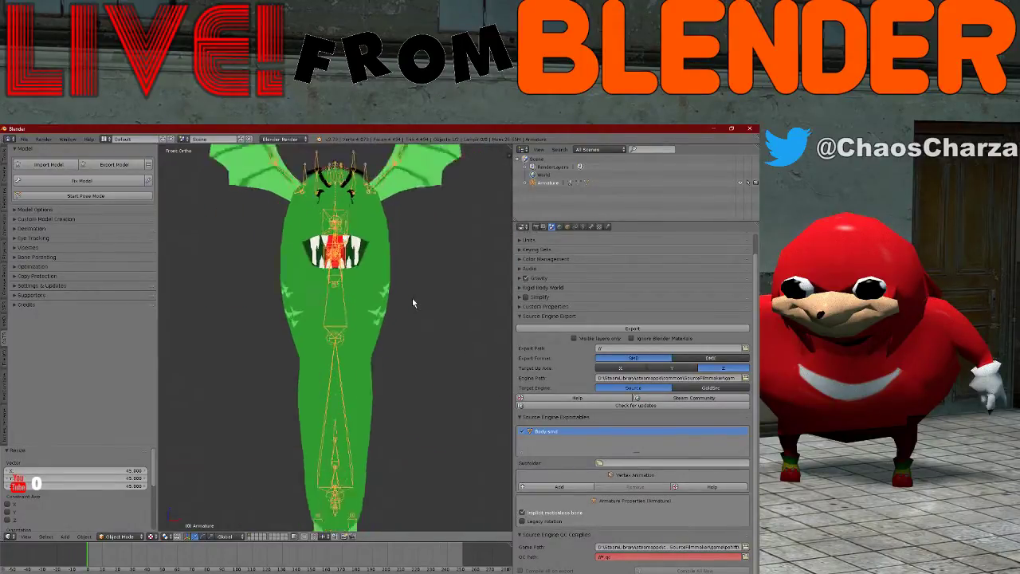
{"action": "scroll", "coordinate": [412, 298], "scroll_direction": "down", "scroll_amount": 4}
{"action": "scroll", "coordinate": [411, 299], "scroll_direction": "up", "scroll_amount": 4}
{"action": "key", "text": "KP_4"}
{"action": "key", "text": "KP_4"}
{"action": "key", "text": "KP_4"}
{"action": "key", "text": "KP_4"}
{"action": "key", "text": "KP_4"}
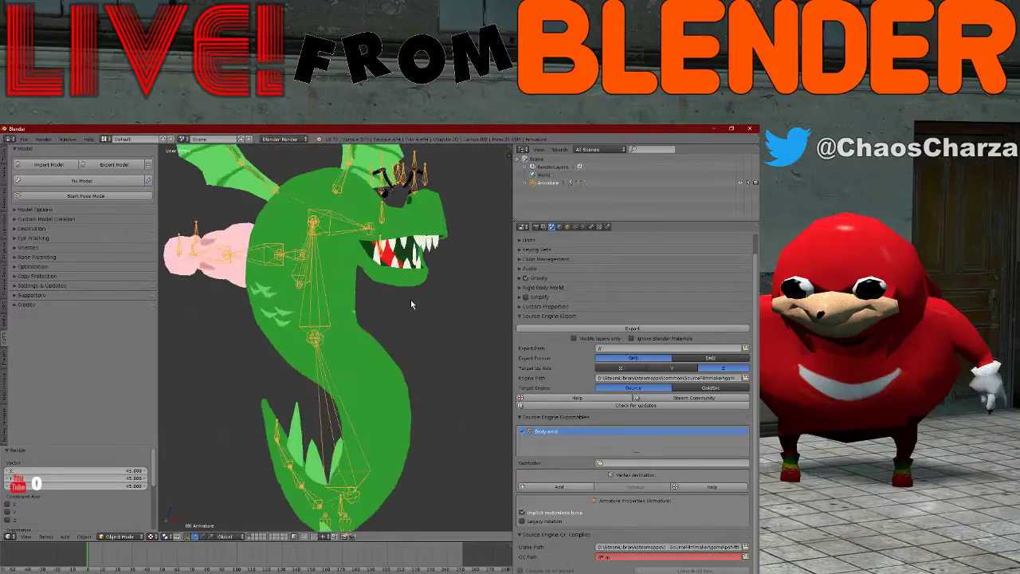
{"action": "key", "text": "KP_1"}
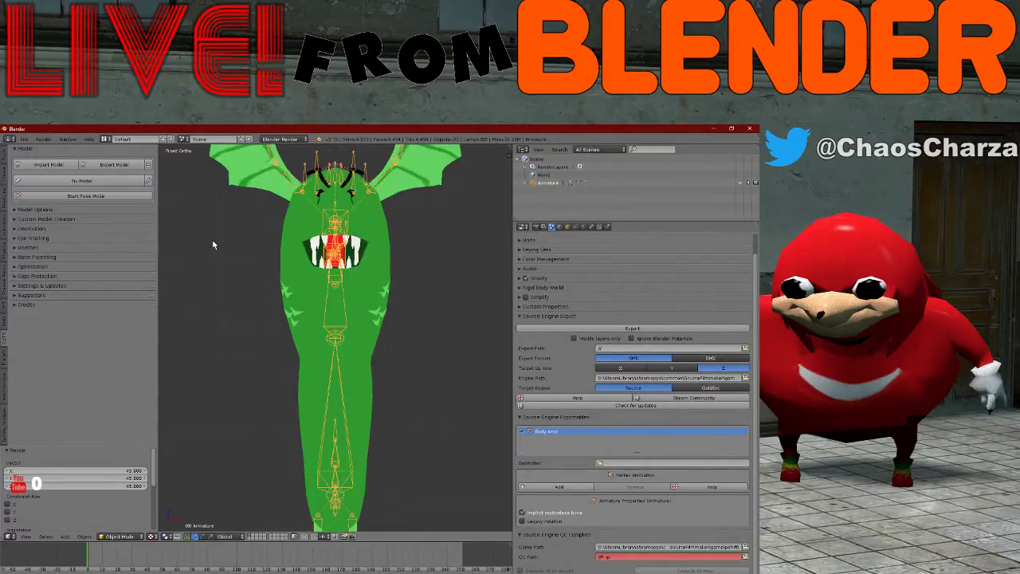
- Start saving the scene, create a folder named Trogdor in D:\SFM and open it
{"action": "key", "text": "ctrl+s"}
{"action": "left_click", "coordinate": [118, 181]}
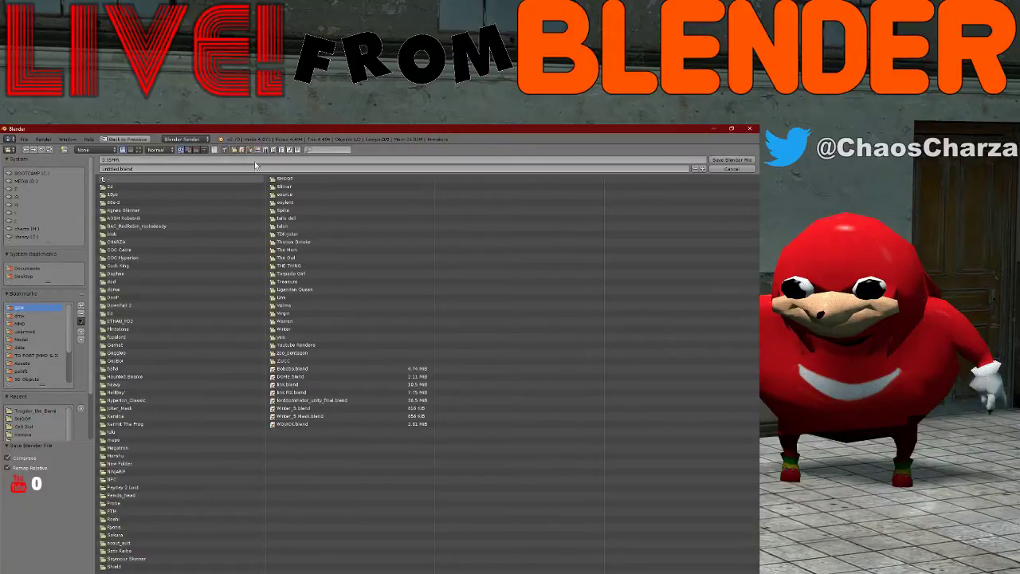
{"action": "left_click", "coordinate": [63, 151]}
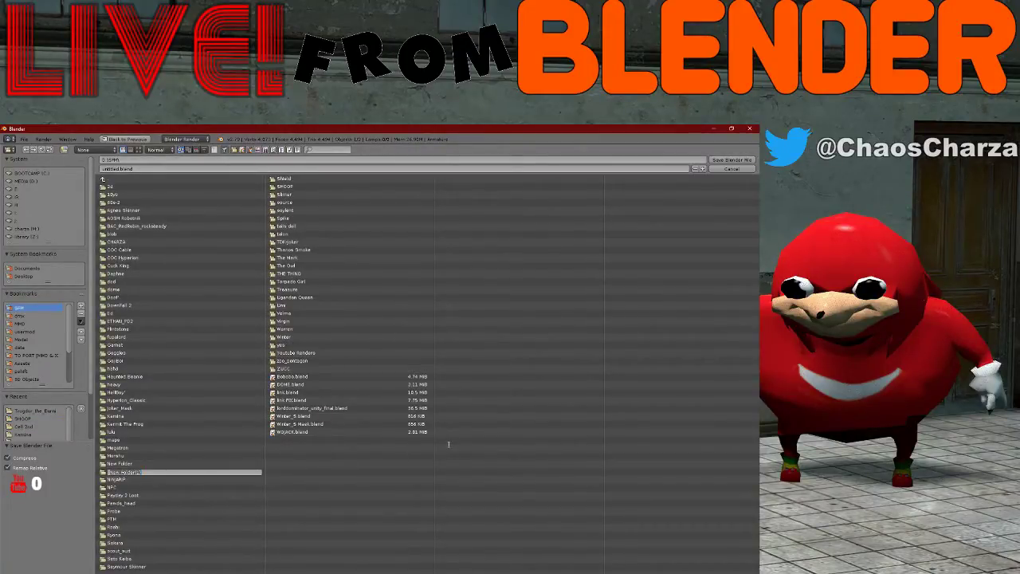
{"action": "key", "text": "BackSpace"}
{"action": "key", "text": "Return"}
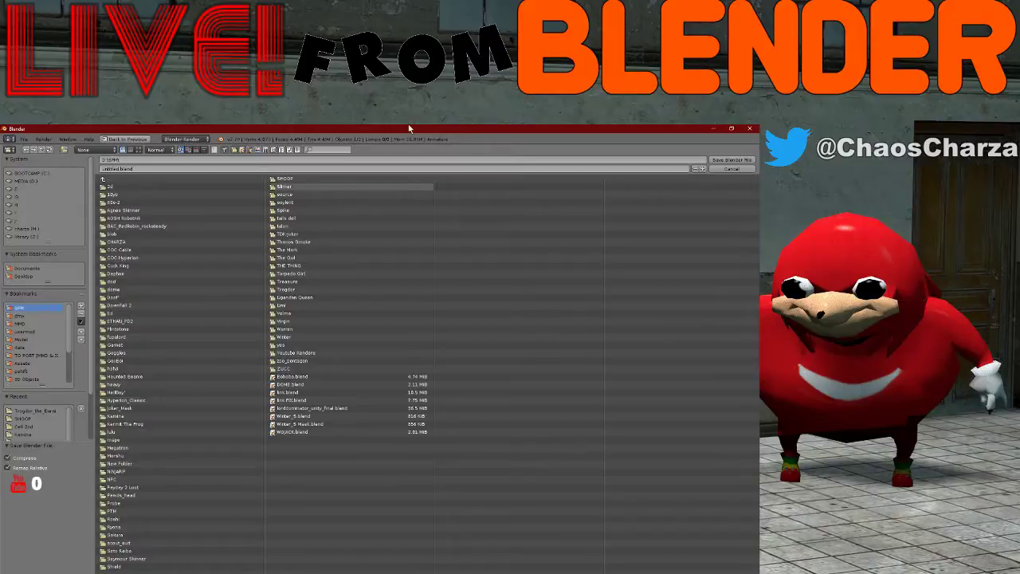
{"action": "double_click", "coordinate": [321, 290]}
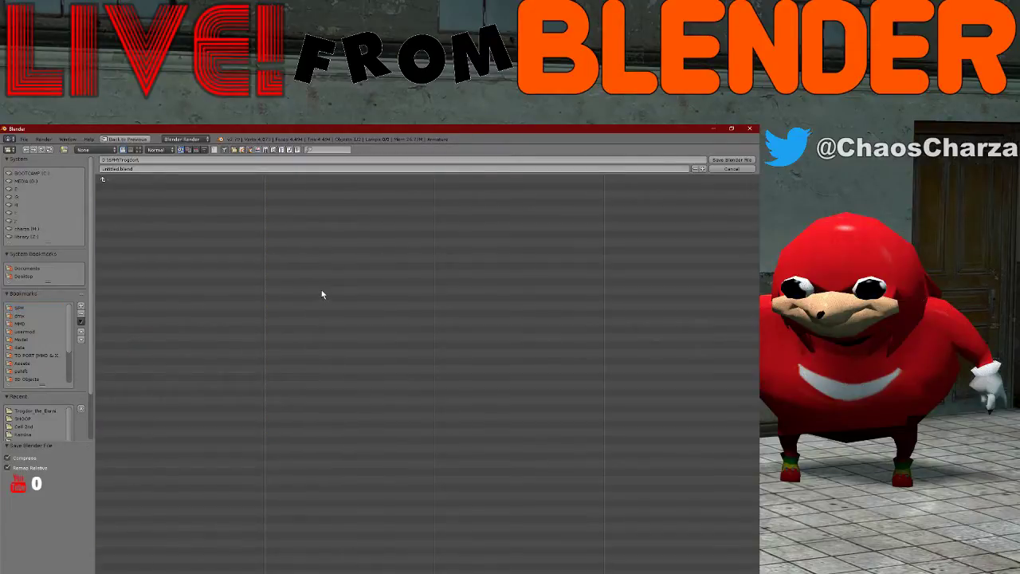
- Save the scene as Trogdor.blend in the new Trogdor folder
{"action": "left_click", "coordinate": [171, 168]}
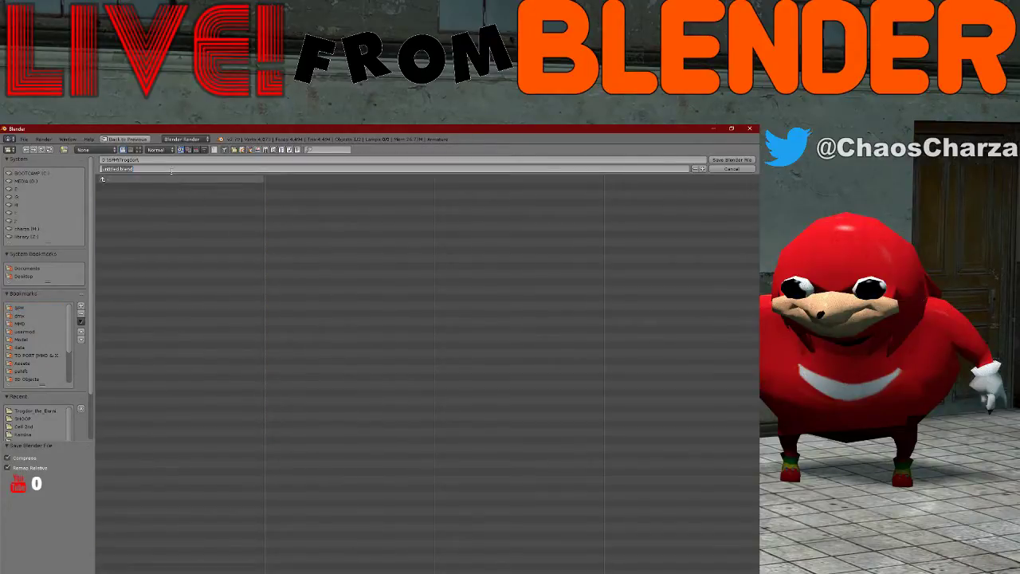
{"action": "key", "text": "BackSpace"}
{"action": "type", "text": "Trogdor"}
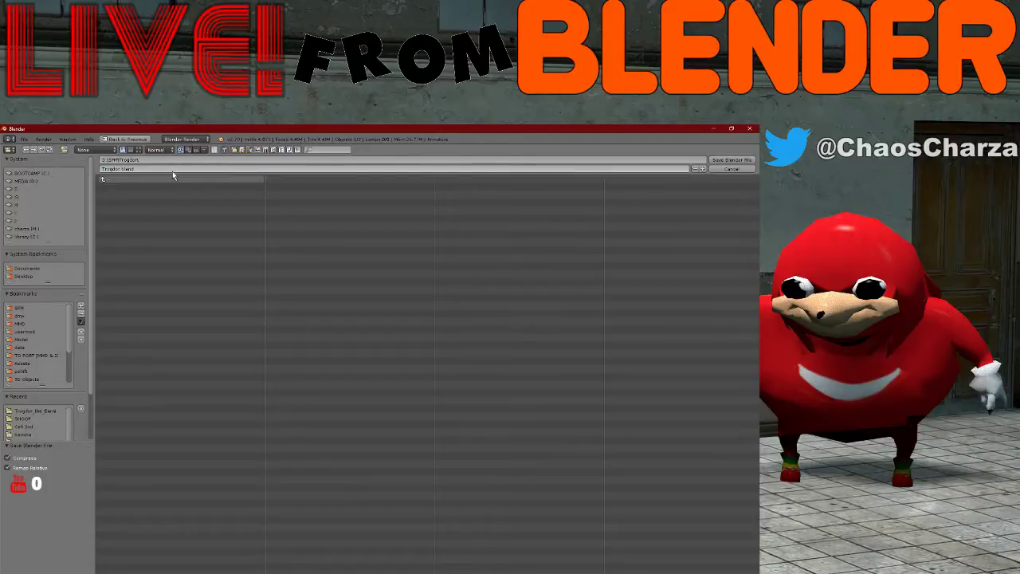
{"action": "key", "text": "Return"}
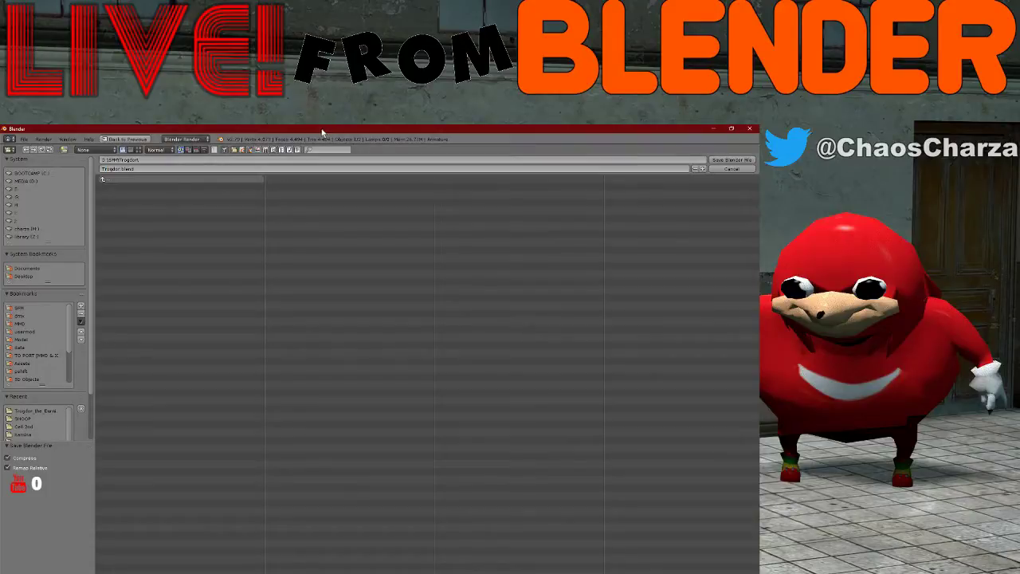
{"action": "left_click", "coordinate": [730, 161]}
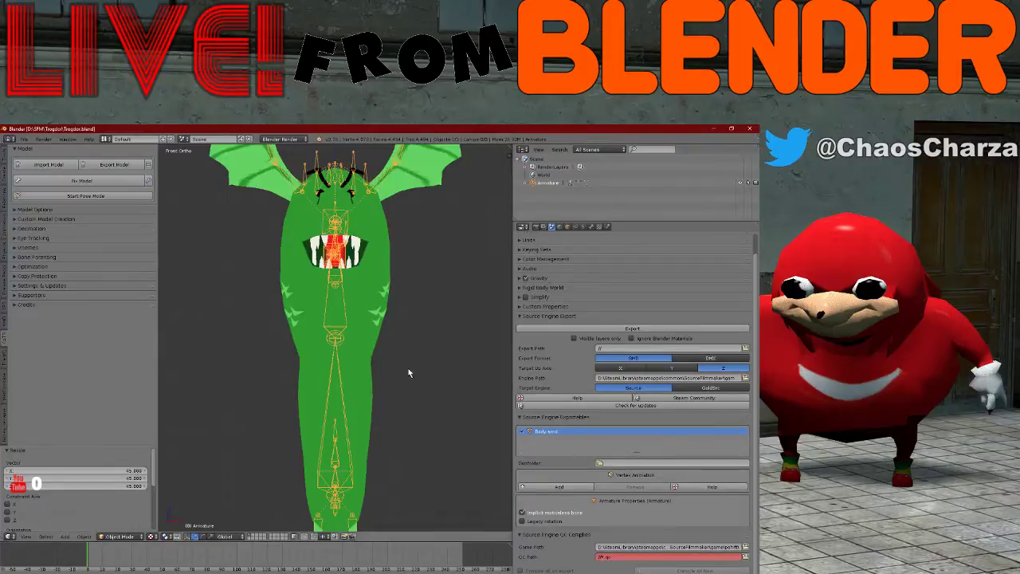
- Examine the whole saved Trogdor model from the side and return to the front view
{"action": "scroll", "coordinate": [408, 373], "scroll_direction": "down", "scroll_amount": 2}
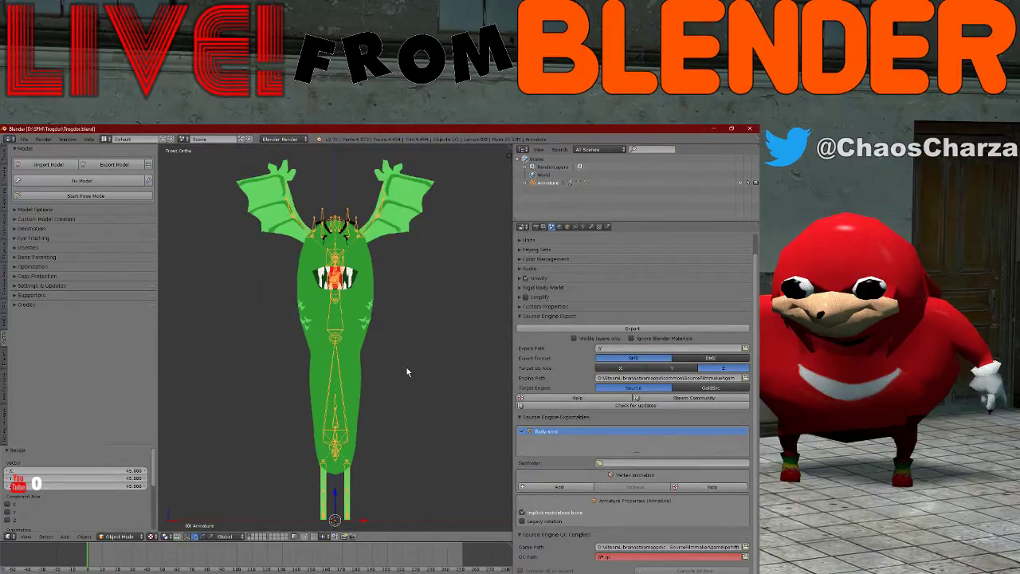
{"action": "key", "text": "KP_6"}
{"action": "key", "text": "KP_6"}
{"action": "key", "text": "KP_6"}
{"action": "key", "text": "KP_6"}
{"action": "key", "text": "KP_6"}
{"action": "key", "text": "KP_6"}
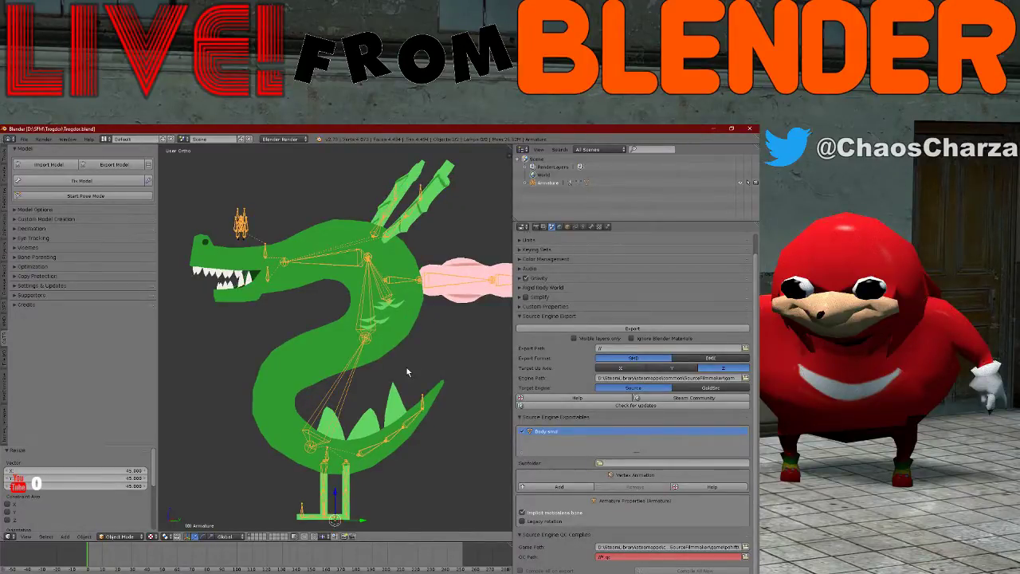
{"action": "key", "text": "KP_1"}
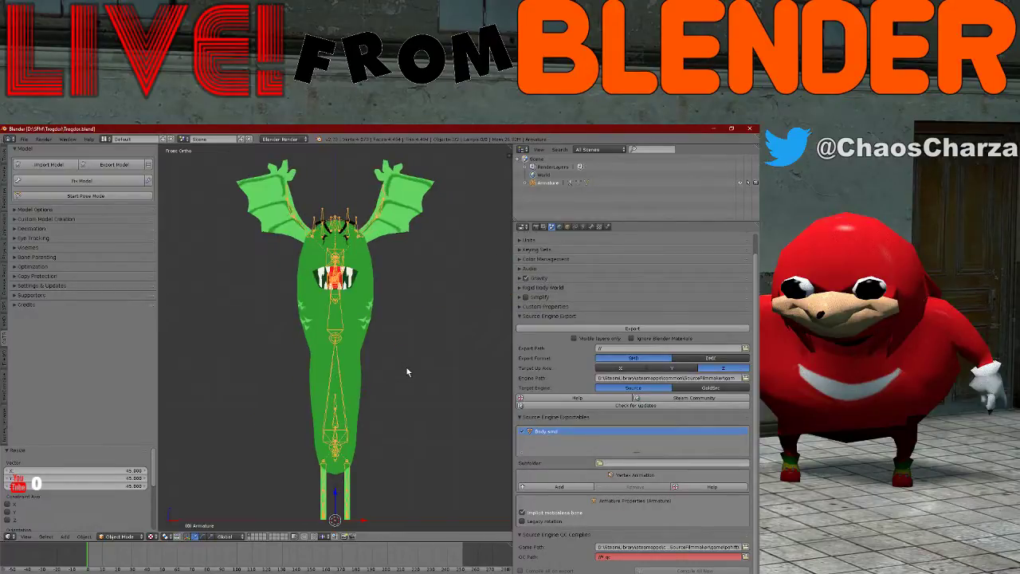
- Compare Trogdor's side and front profiles, including how the bones line up with the head, wings, arm and tail
{"action": "key", "text": "KP_3"}
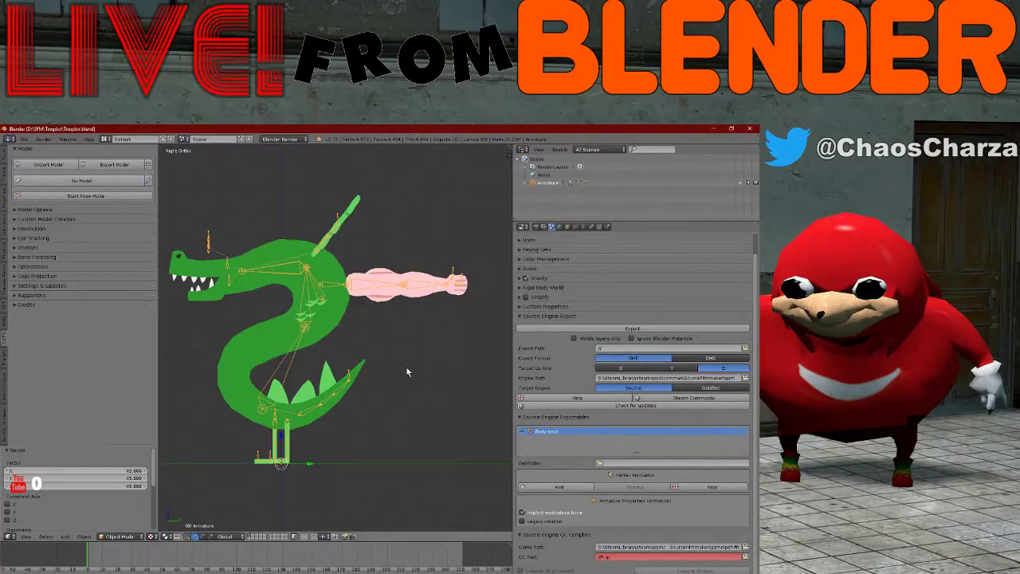
{"action": "key", "text": "KP_1"}
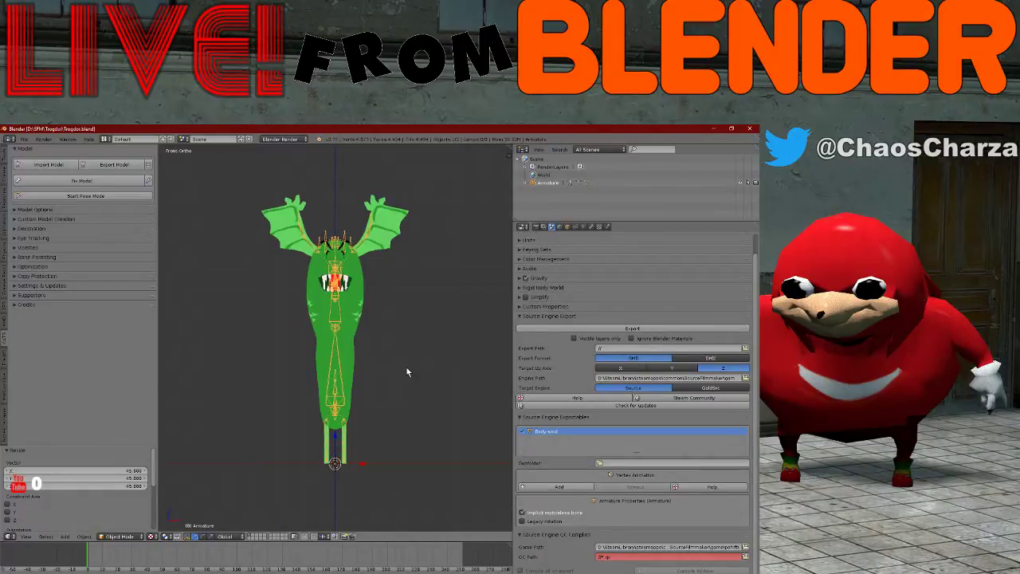
{"action": "key", "text": "KP_3"}
{"action": "key", "text": "KP_1"}
{"action": "key", "text": "KP_3"}
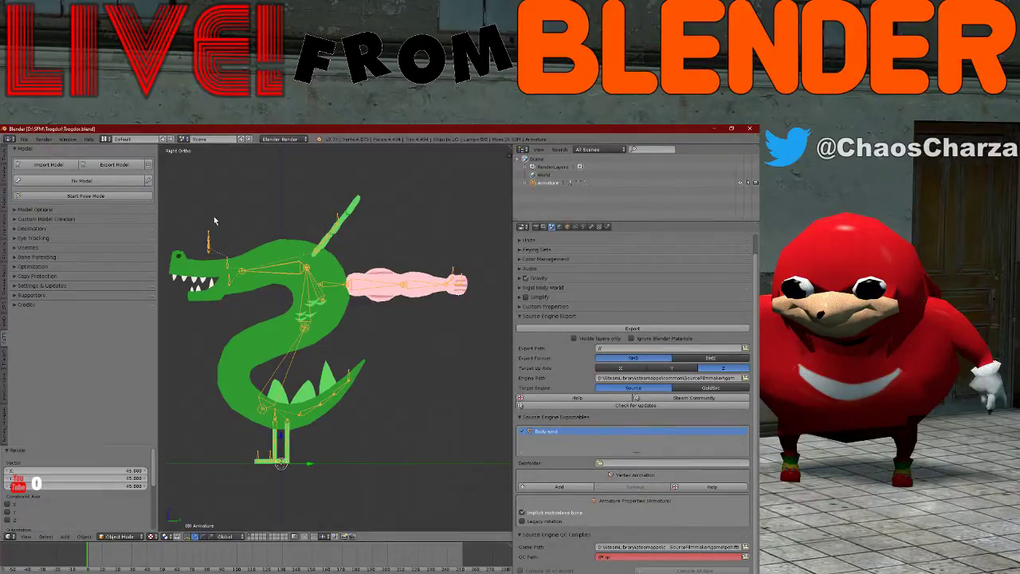
{"action": "key", "text": "KP_1"}
{"action": "key", "text": "KP_3"}
{"action": "scroll", "coordinate": [332, 231], "scroll_direction": "down", "scroll_amount": 2}
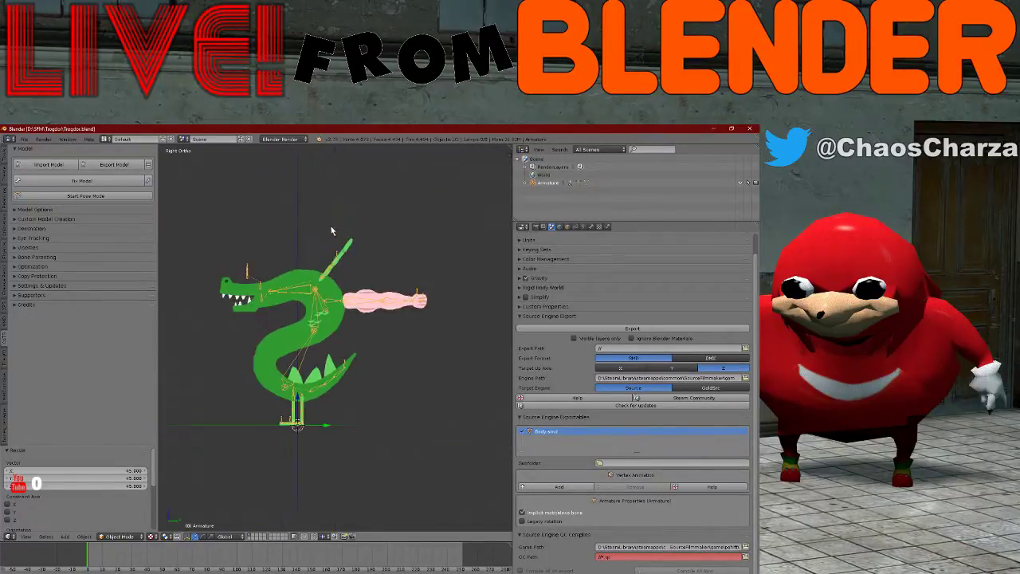
- Start a new empty scene by reloading the start-up file
{"action": "left_click", "coordinate": [30, 141]}
{"action": "left_click", "coordinate": [36, 150]}
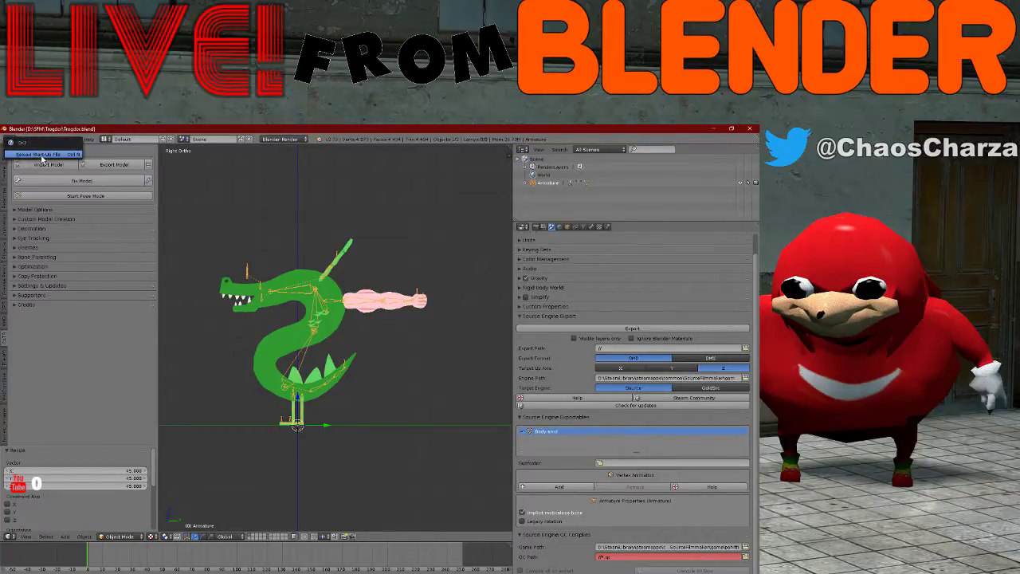
{"action": "left_click", "coordinate": [42, 155]}
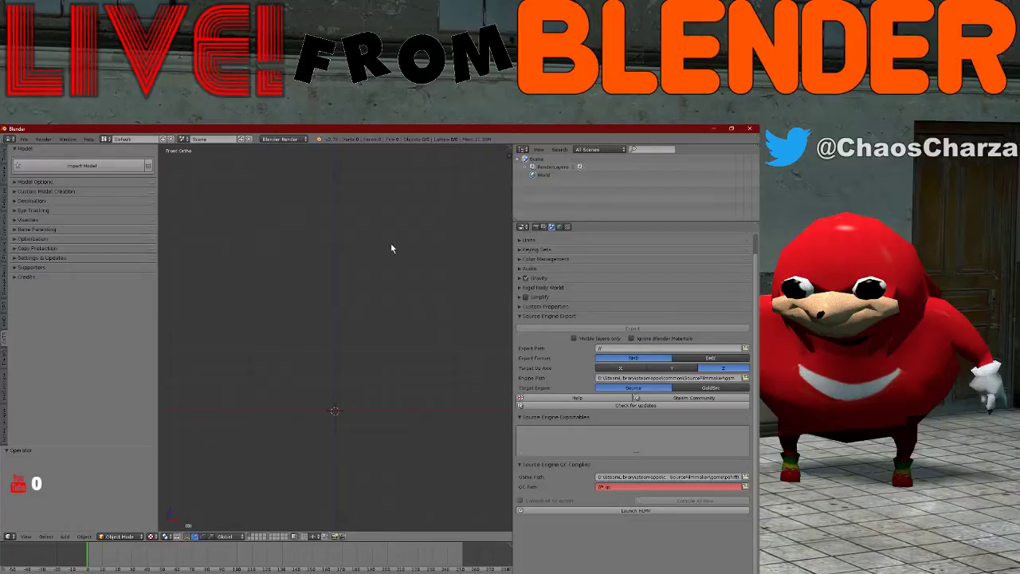
- Start a model import and browse the bookmarked SFM, dmx and MMD folders for the next model to port
{"action": "left_click", "coordinate": [51, 165]}
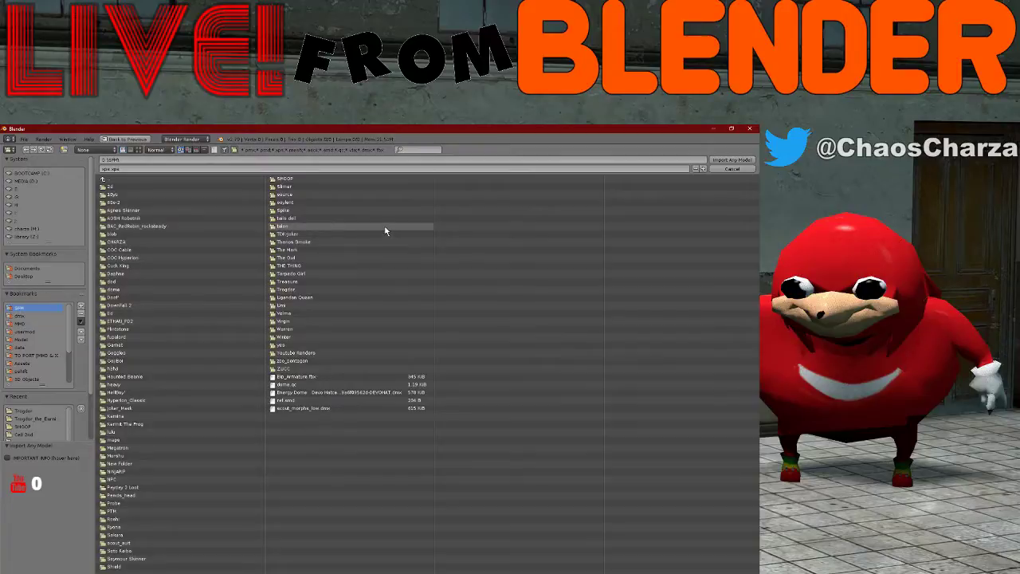
{"action": "left_click", "coordinate": [26, 318]}
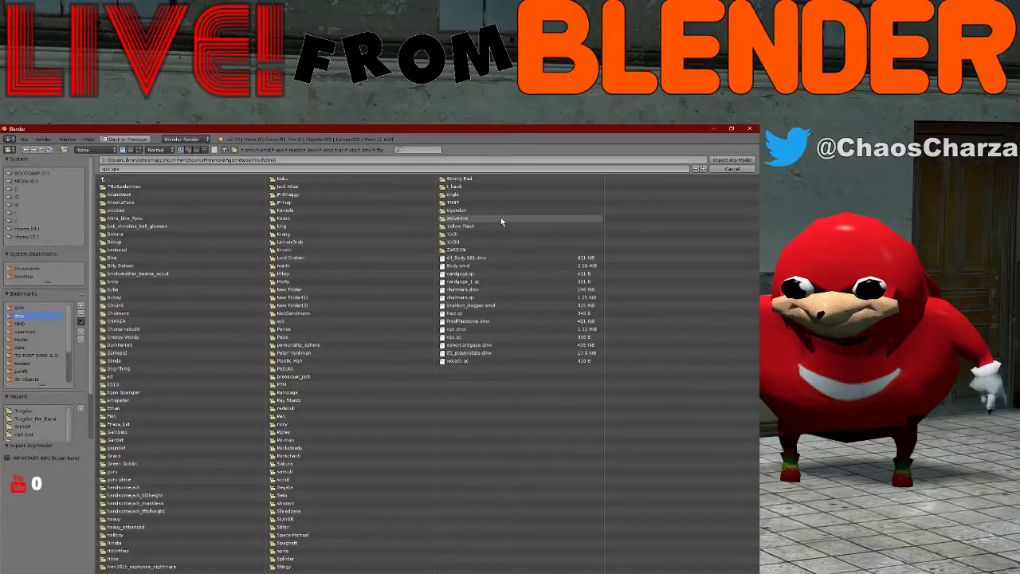
{"action": "left_click", "coordinate": [339, 302]}
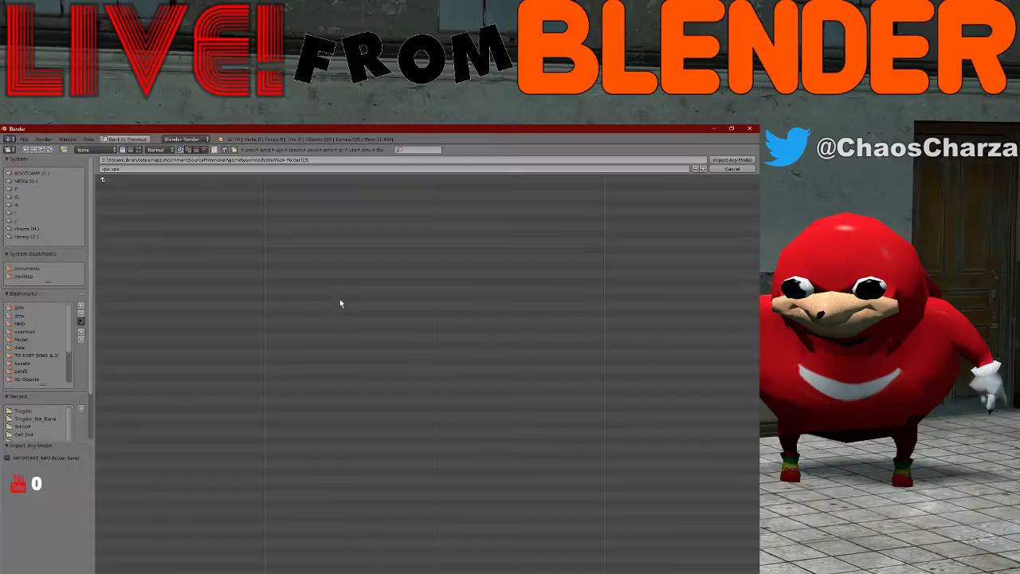
{"action": "left_click", "coordinate": [153, 181]}
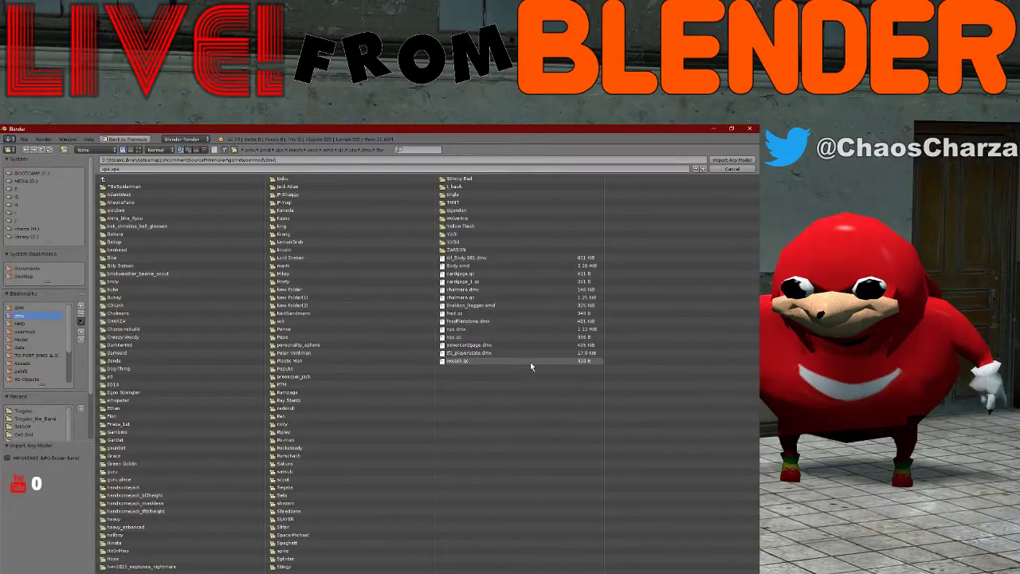
{"action": "left_click", "coordinate": [32, 326]}
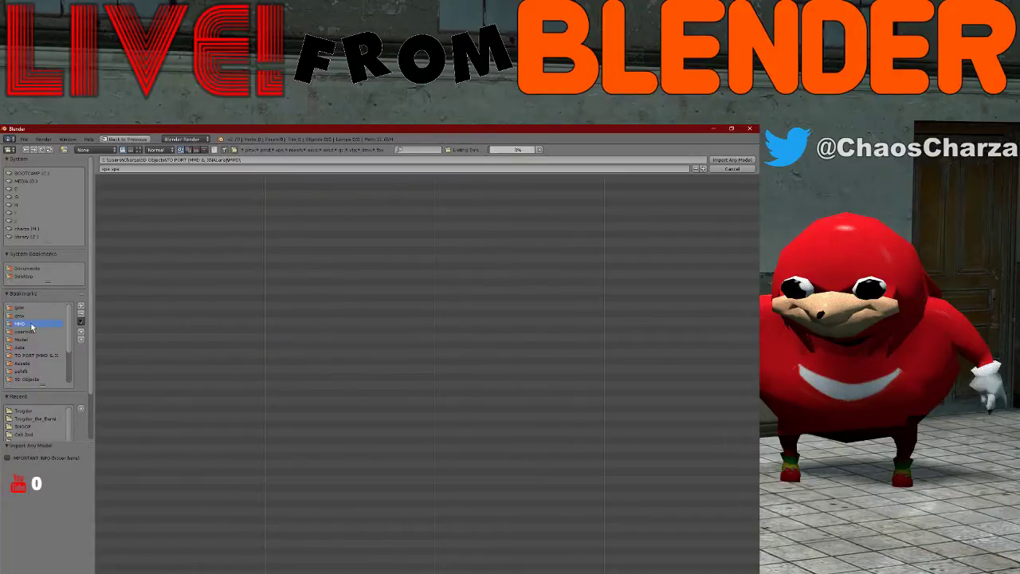
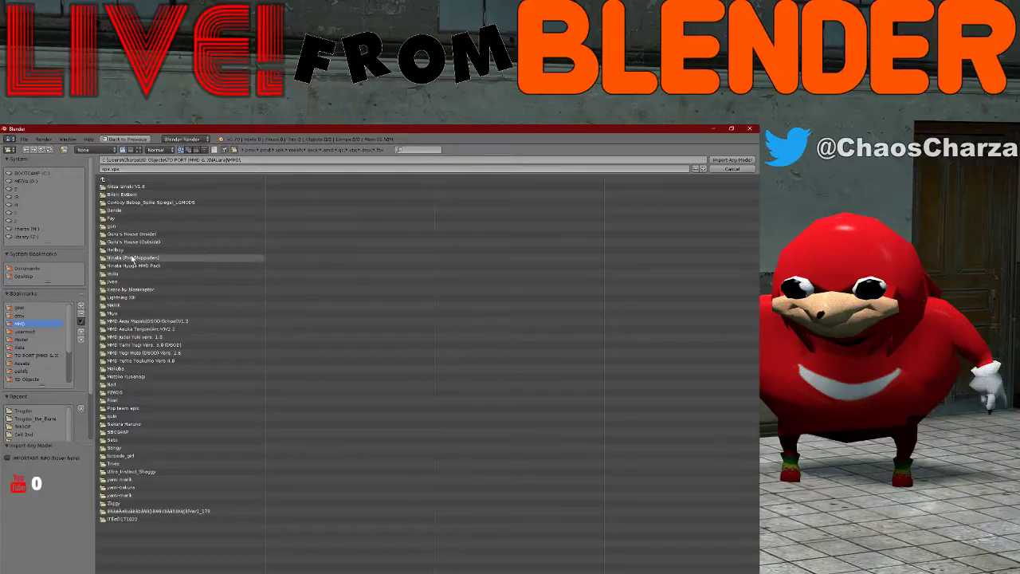
- Import Bobobo1.fbx from the FBX 2013 subfolder of the Bobobo folder in the TO PORT directory
{"action": "left_click", "coordinate": [106, 182]}
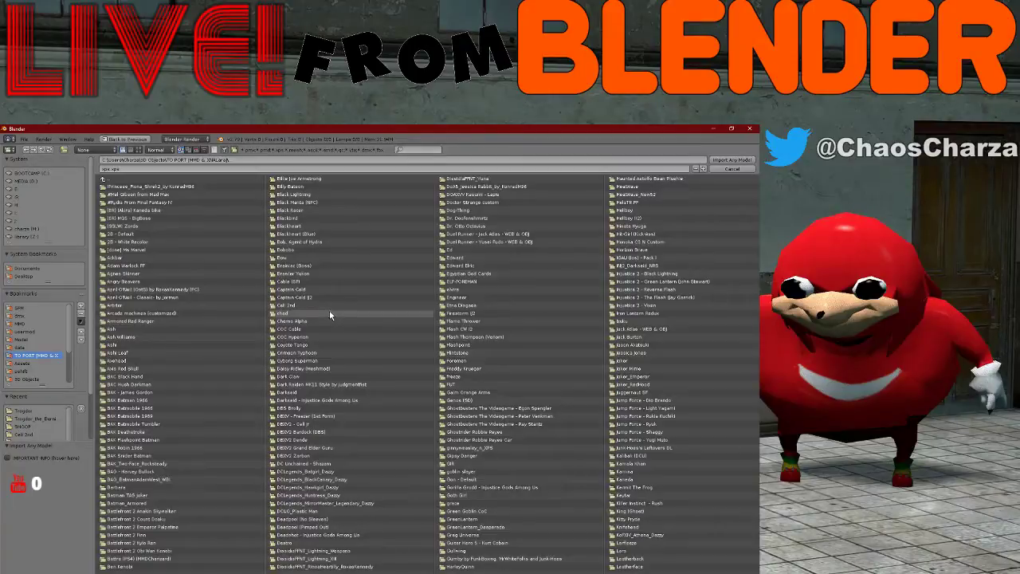
{"action": "left_click", "coordinate": [298, 250]}
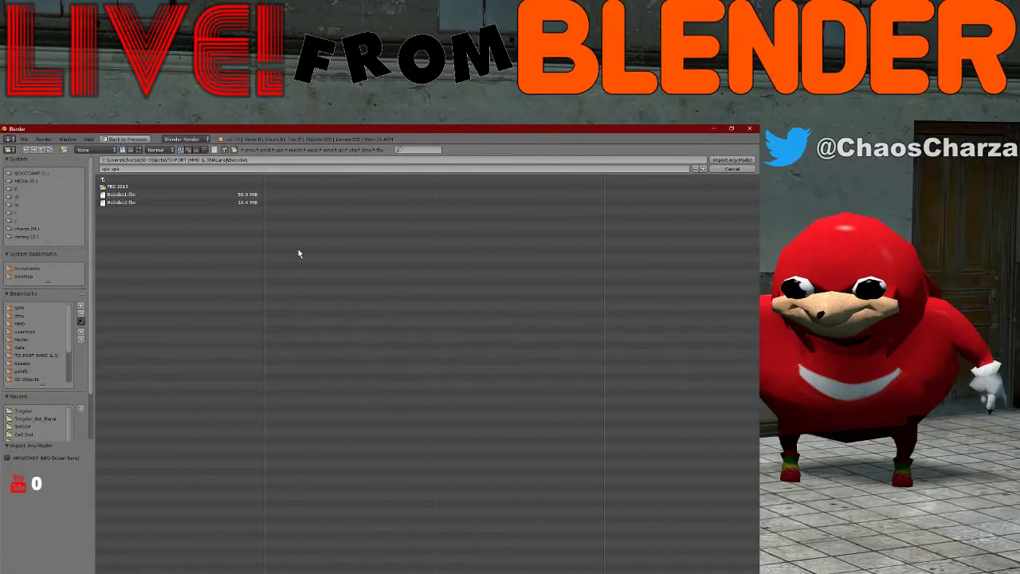
{"action": "left_click", "coordinate": [190, 186]}
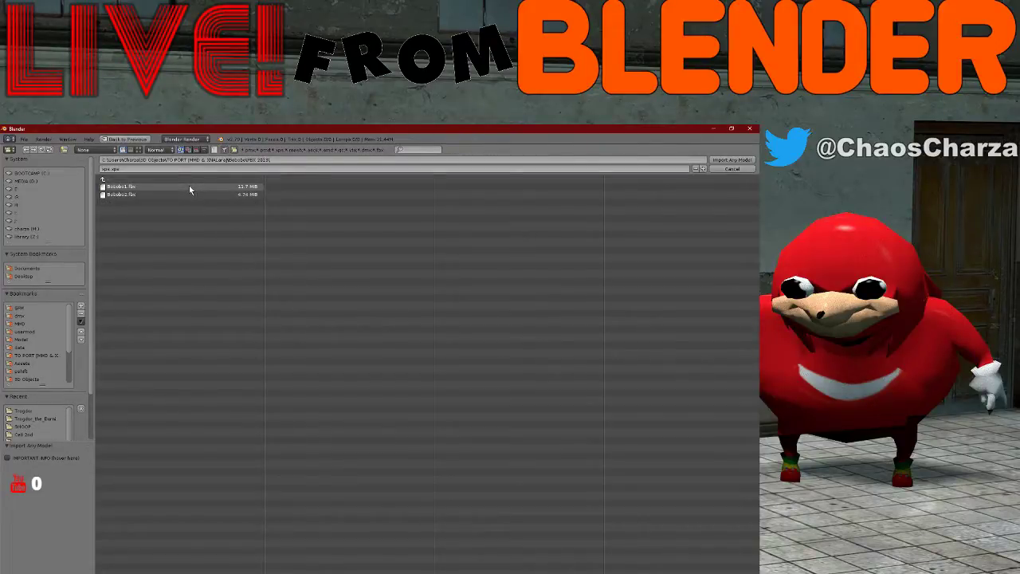
{"action": "left_click", "coordinate": [189, 187]}
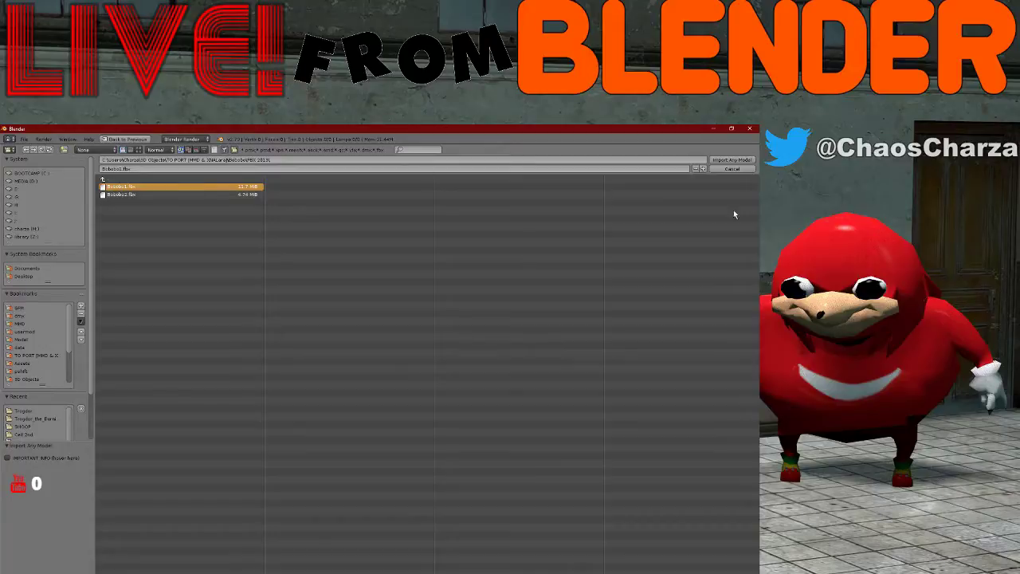
{"action": "left_click", "coordinate": [726, 159]}
- Switch to waifu2x-caffe to check the texture conversion progress, and return to Blender
{"action": "key", "text": "alt+Tab"}
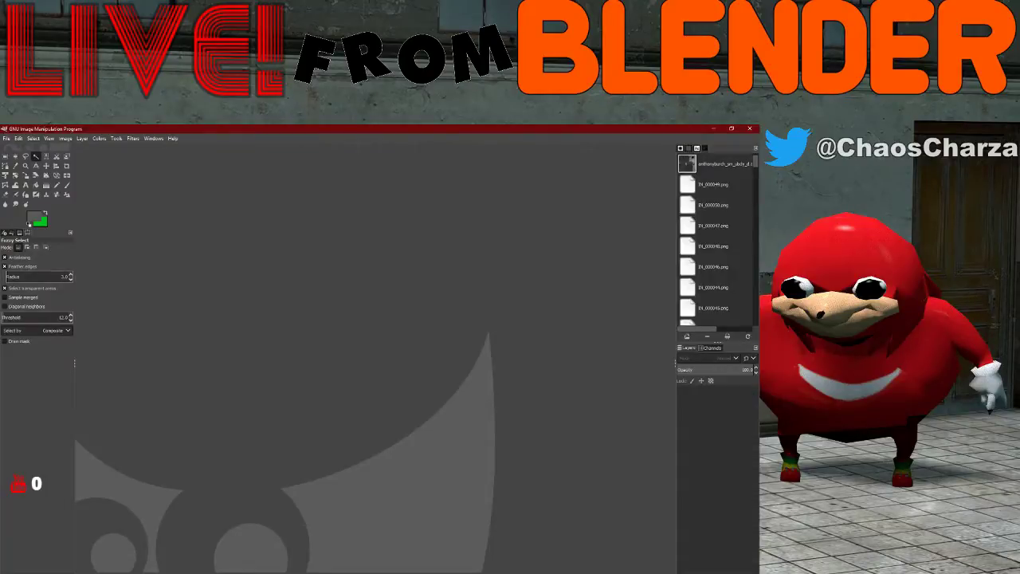
{"action": "key", "text": "alt+Tab"}
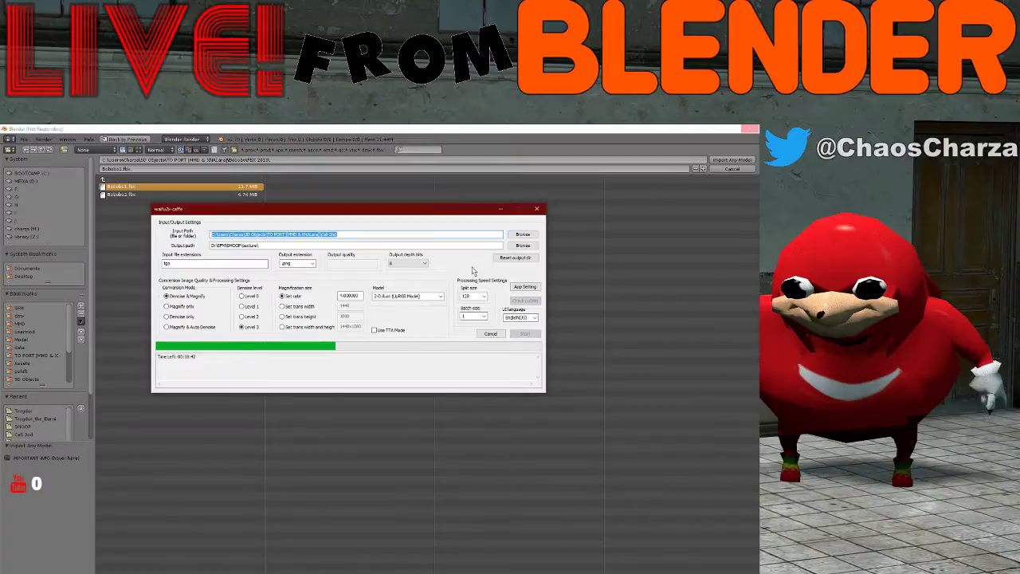
{"action": "left_click", "coordinate": [667, 299]}
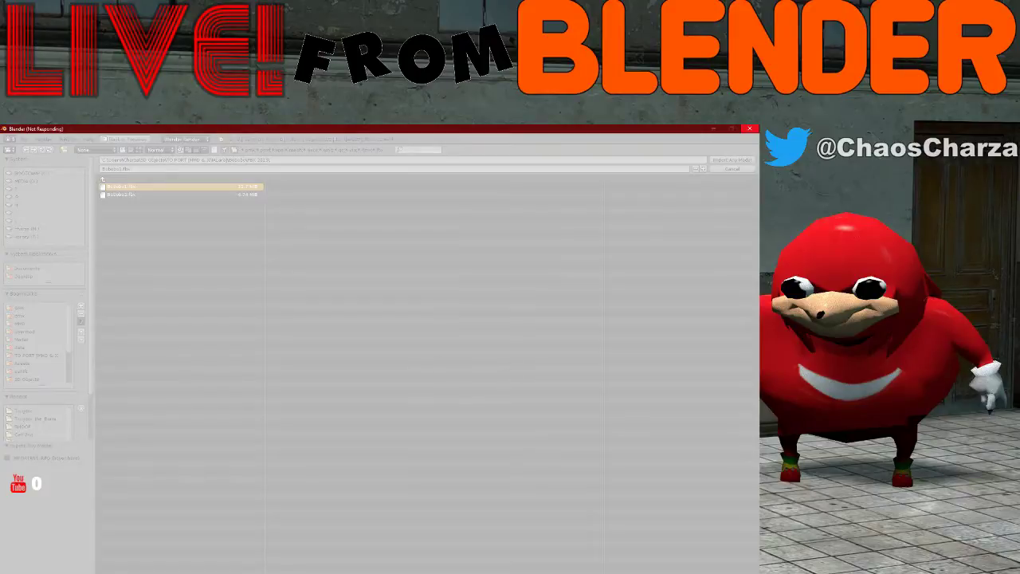
- Examine the whole imported Bobobo model from the front, from its feet to its head and the curling strands
{"action": "scroll", "coordinate": [409, 228], "scroll_direction": "down", "scroll_amount": 1}
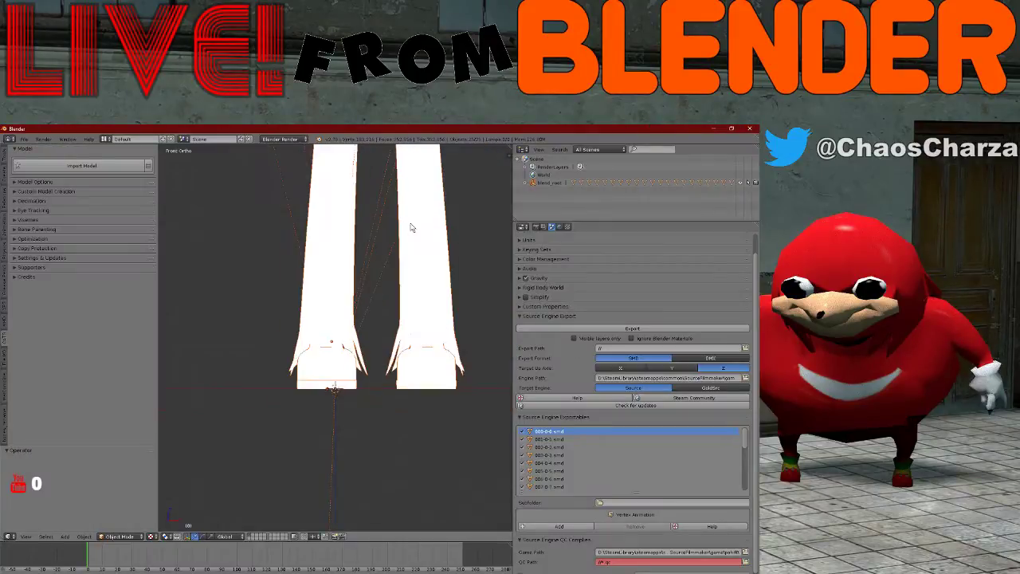
{"action": "scroll", "coordinate": [428, 216], "scroll_direction": "down", "scroll_amount": 3}
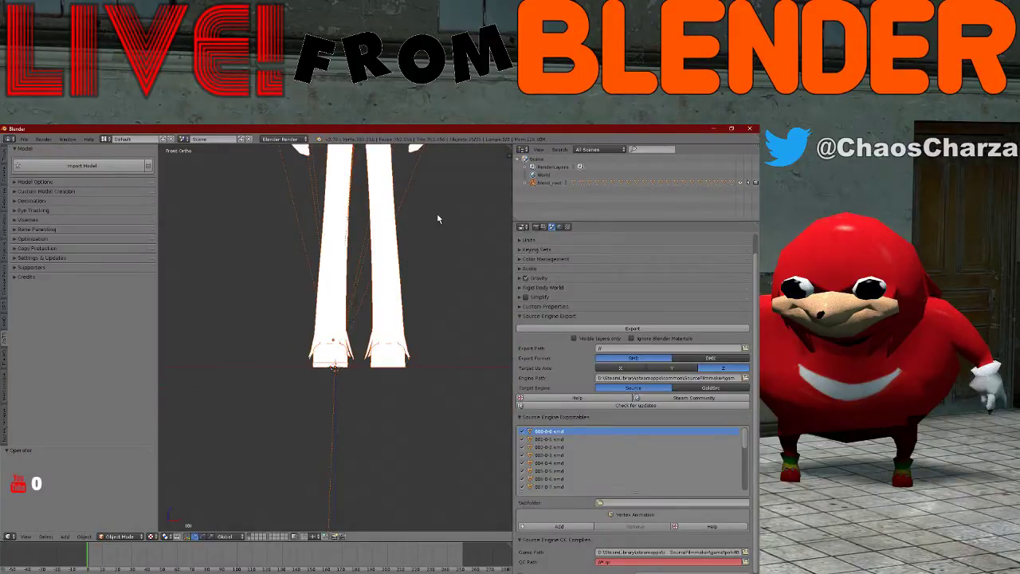
{"action": "scroll", "coordinate": [438, 215], "scroll_direction": "down", "scroll_amount": 16}
{"action": "scroll", "coordinate": [437, 215], "scroll_direction": "up", "scroll_amount": 9}
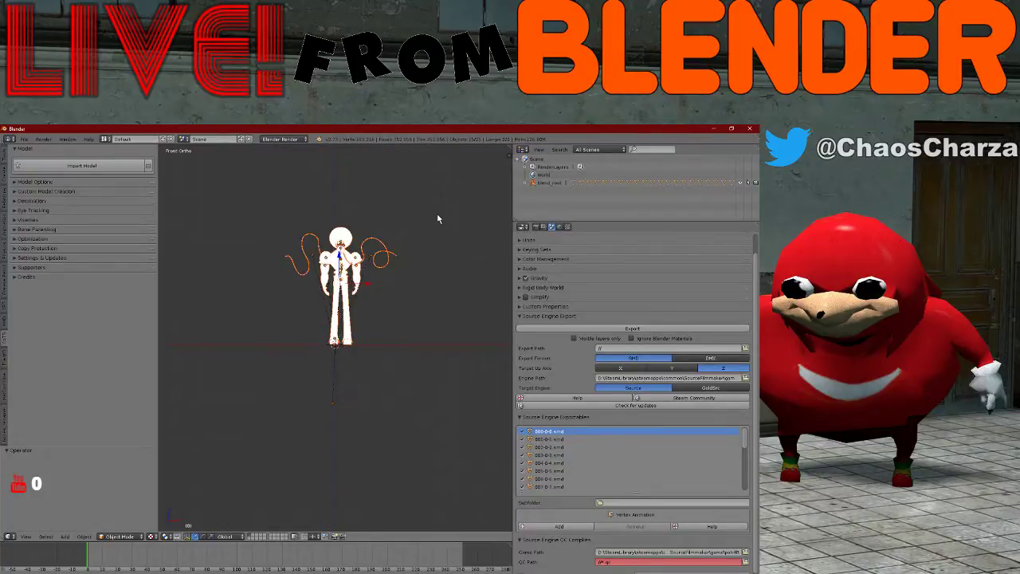
{"action": "scroll", "coordinate": [437, 217], "scroll_direction": "up", "scroll_amount": 2}
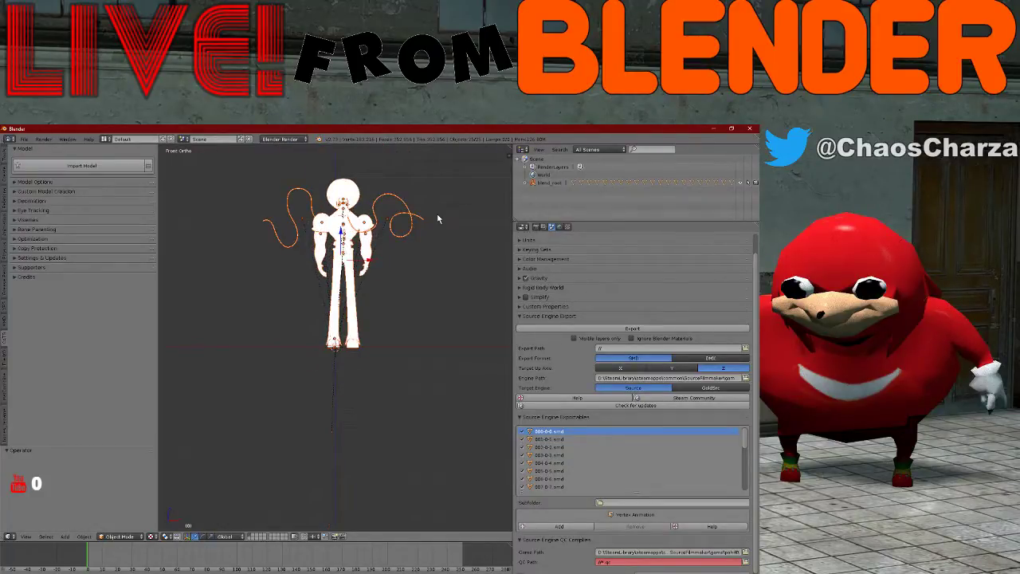
{"action": "scroll", "coordinate": [448, 299], "scroll_direction": "up", "scroll_amount": 8, "text": "shift"}
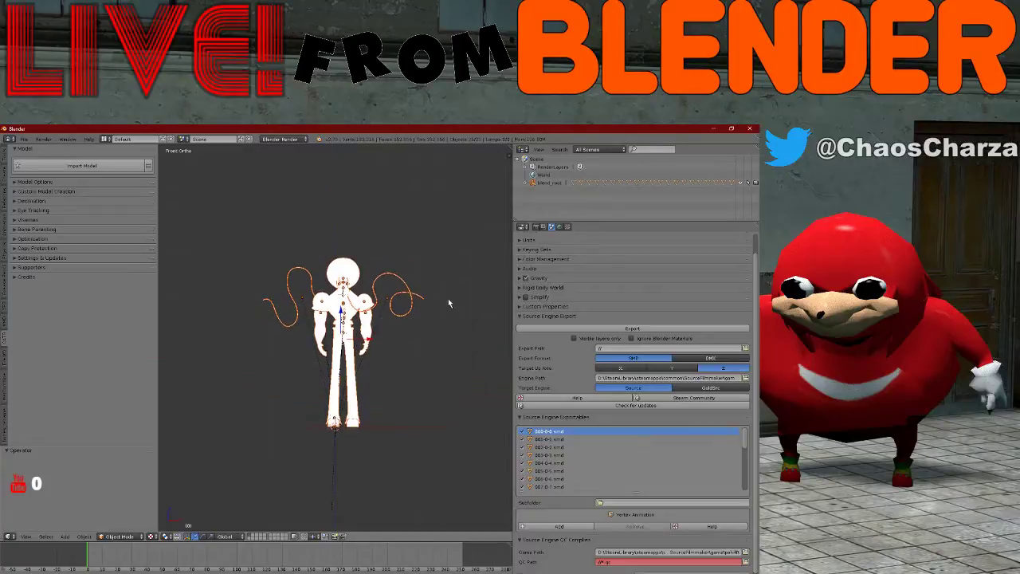
{"action": "scroll", "coordinate": [449, 302], "scroll_direction": "up", "scroll_amount": 2}
{"action": "scroll", "coordinate": [448, 303], "scroll_direction": "down", "scroll_amount": 4, "text": "ctrl"}
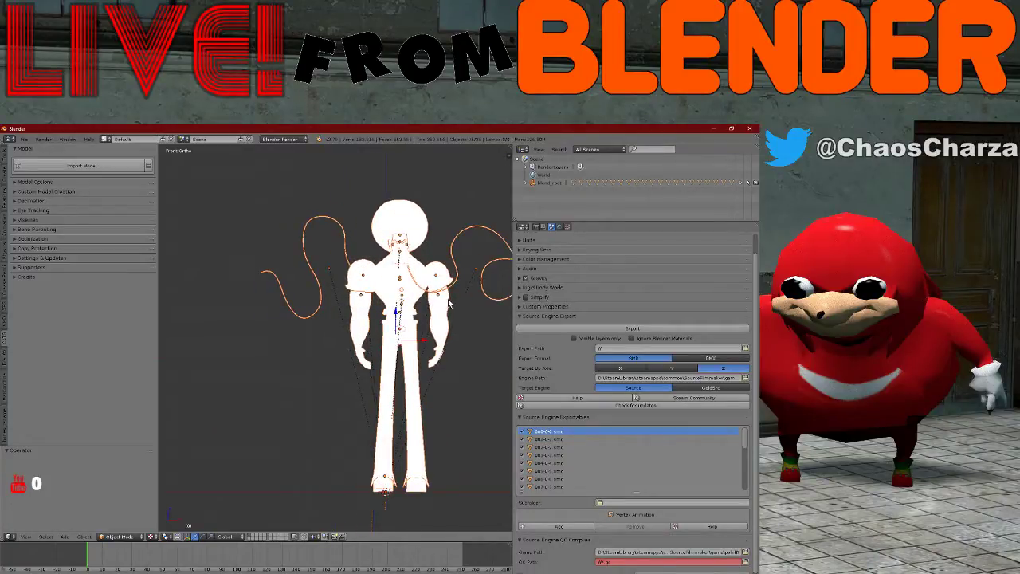
{"action": "scroll", "coordinate": [449, 303], "scroll_direction": "up", "scroll_amount": 8, "text": "ctrl"}
{"action": "scroll", "coordinate": [448, 303], "scroll_direction": "down", "scroll_amount": 2, "text": "ctrl"}
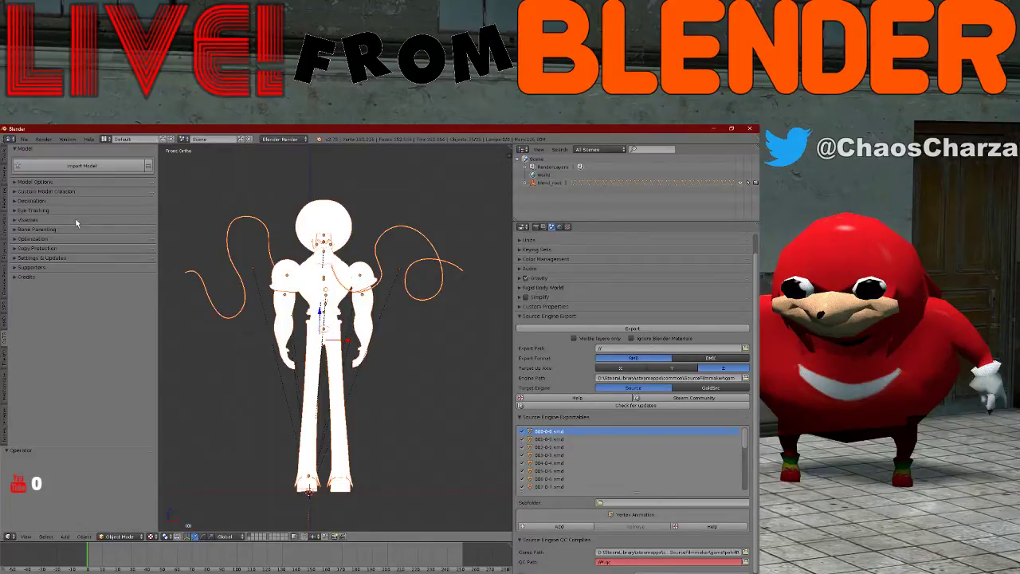
- Start saving the scene and create a folder named Bobobo in D:\SFM
{"action": "left_click", "coordinate": [23, 139]}
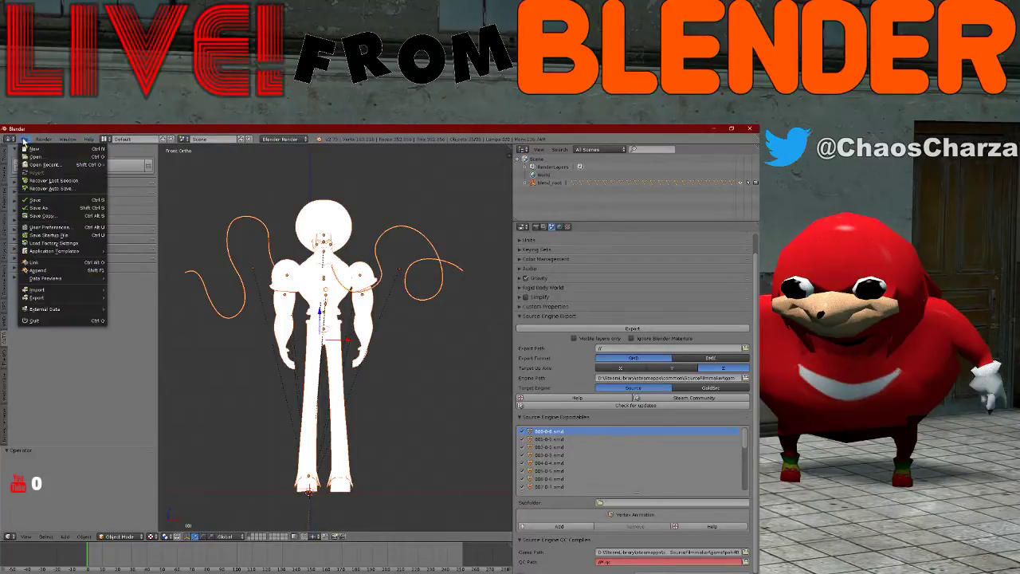
{"action": "left_click", "coordinate": [74, 199]}
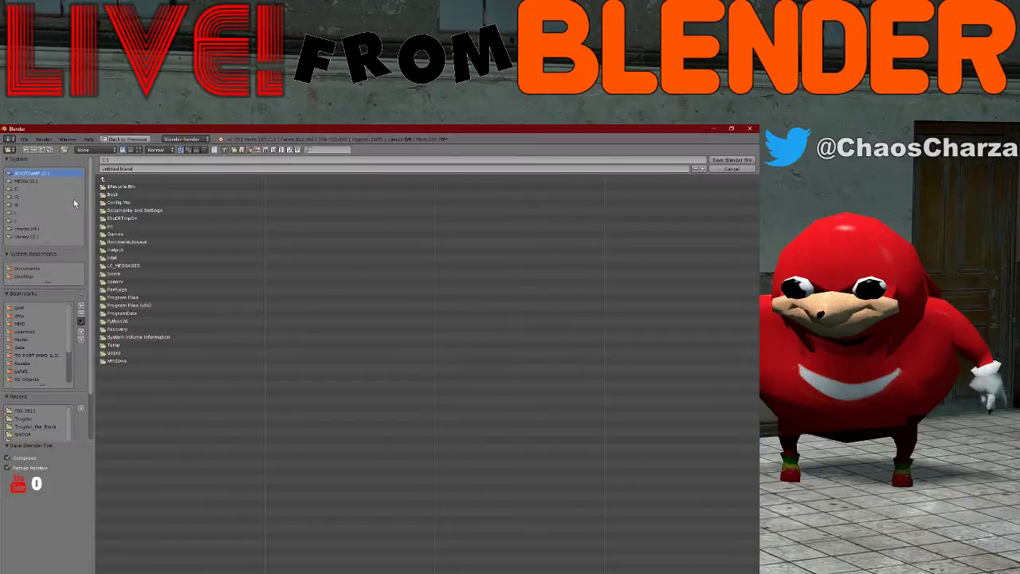
{"action": "left_click", "coordinate": [24, 308]}
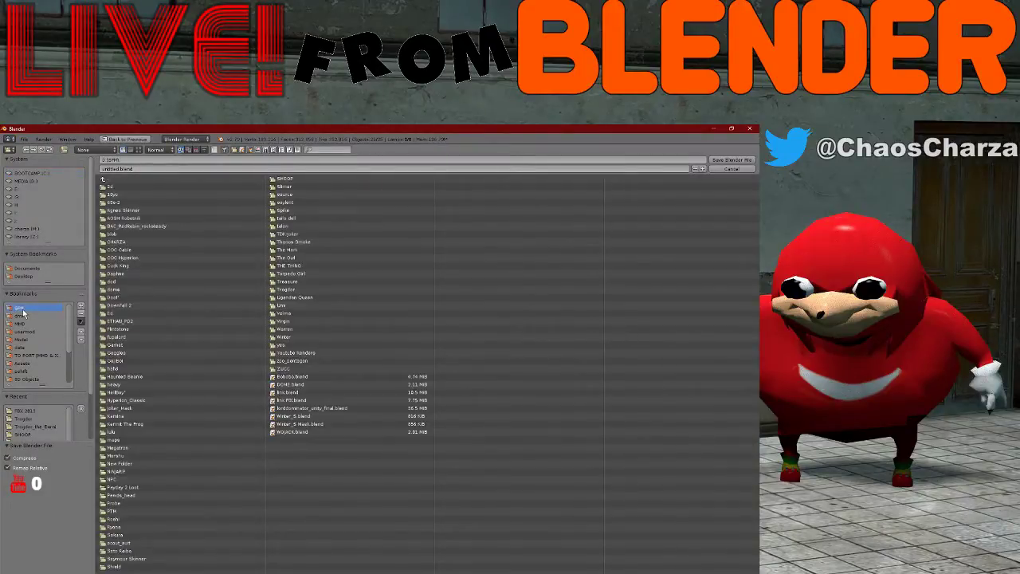
{"action": "left_click", "coordinate": [135, 169]}
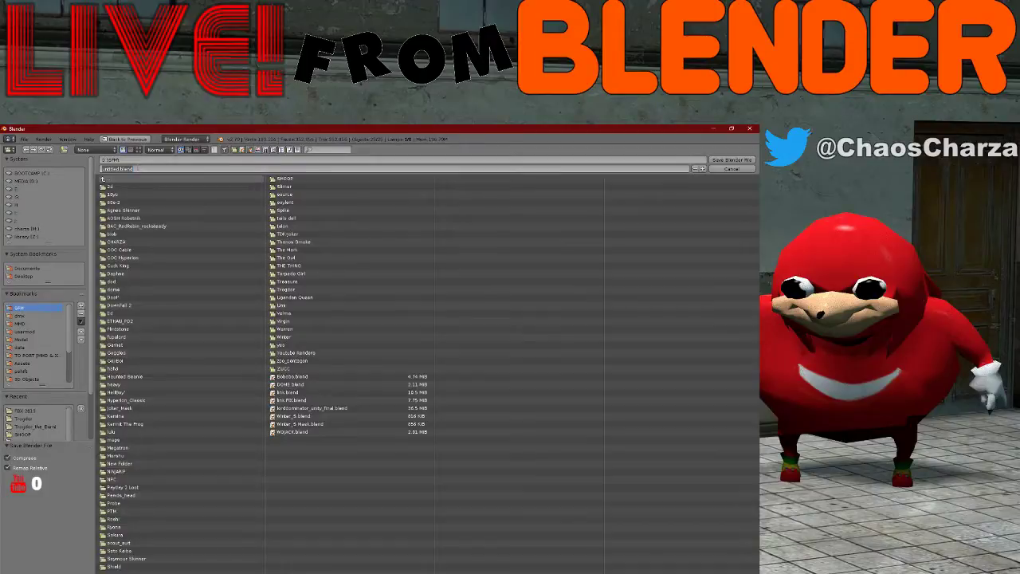
{"action": "left_click", "coordinate": [64, 150]}
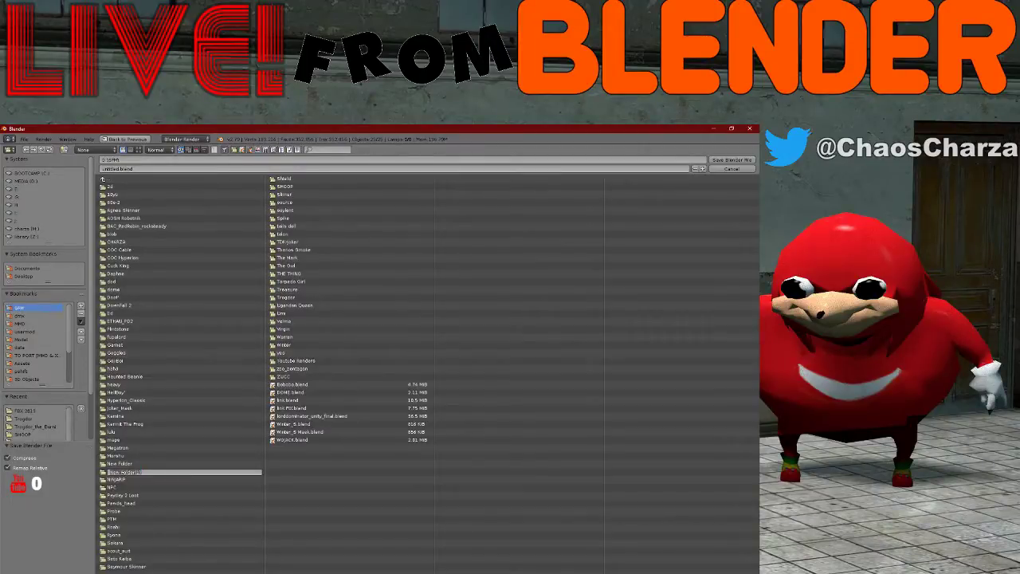
{"action": "type", "text": "a"}
{"action": "key", "text": "Return"}
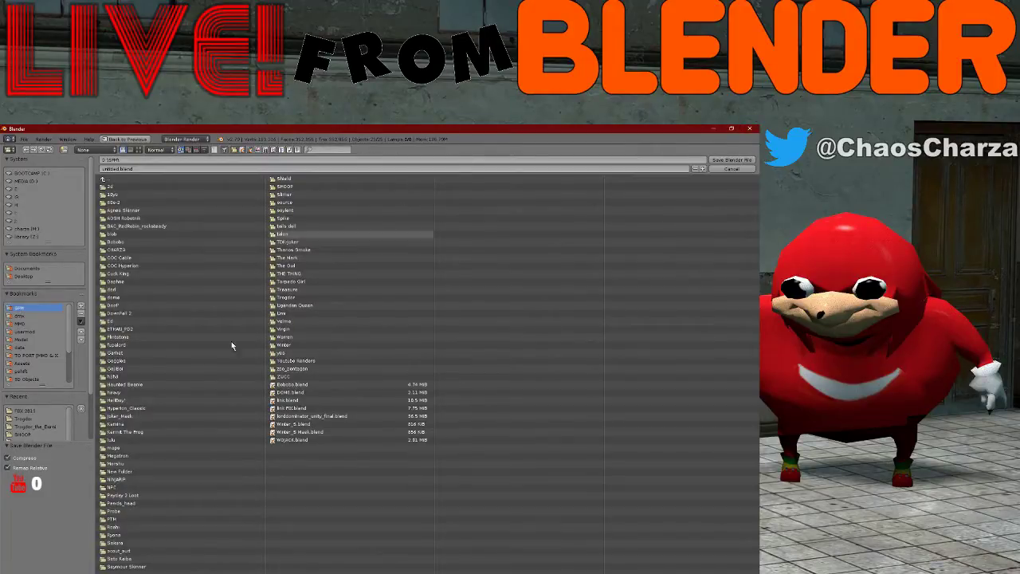
- Open the new Bobobo folder and save the scene there as Bobobo.blend
{"action": "left_click", "coordinate": [128, 242]}
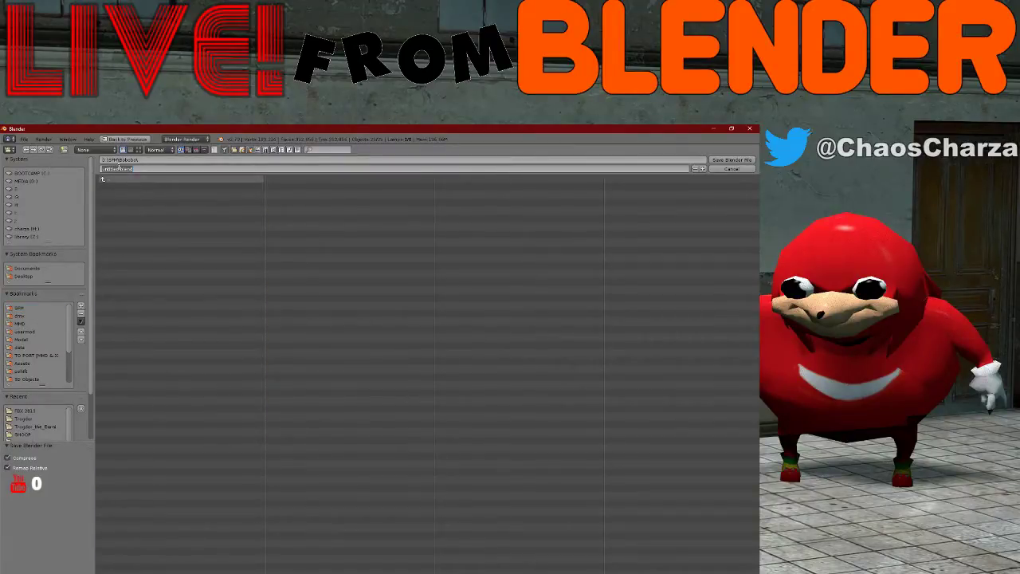
{"action": "type", "text": "Bobobo"}
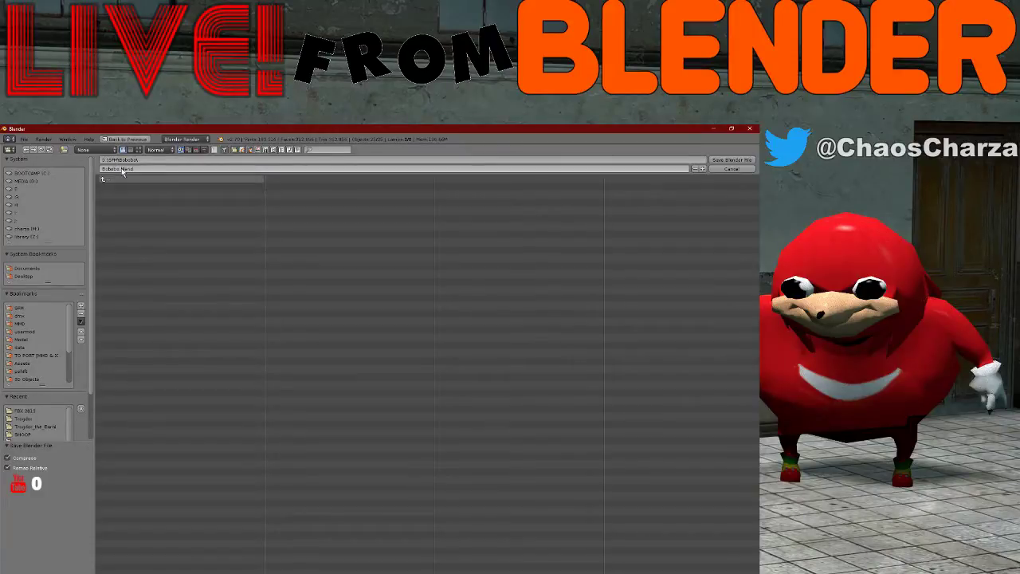
{"action": "key", "text": "Return"}
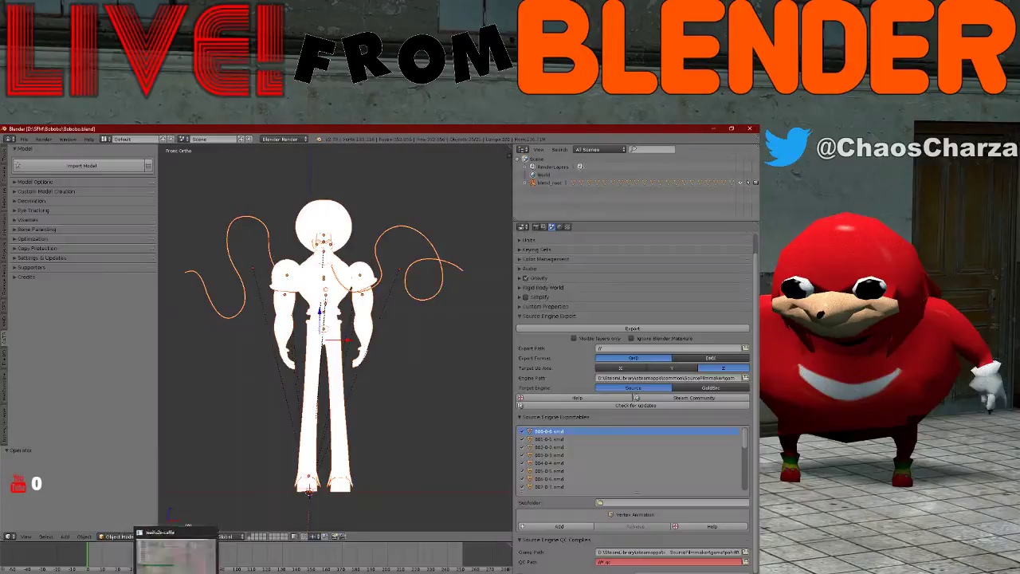
- Check the texture conversion progress in waifu2x-caffe, and reopen the recent SHOOP.blend scene in Blender
{"action": "left_click", "coordinate": [177, 573]}
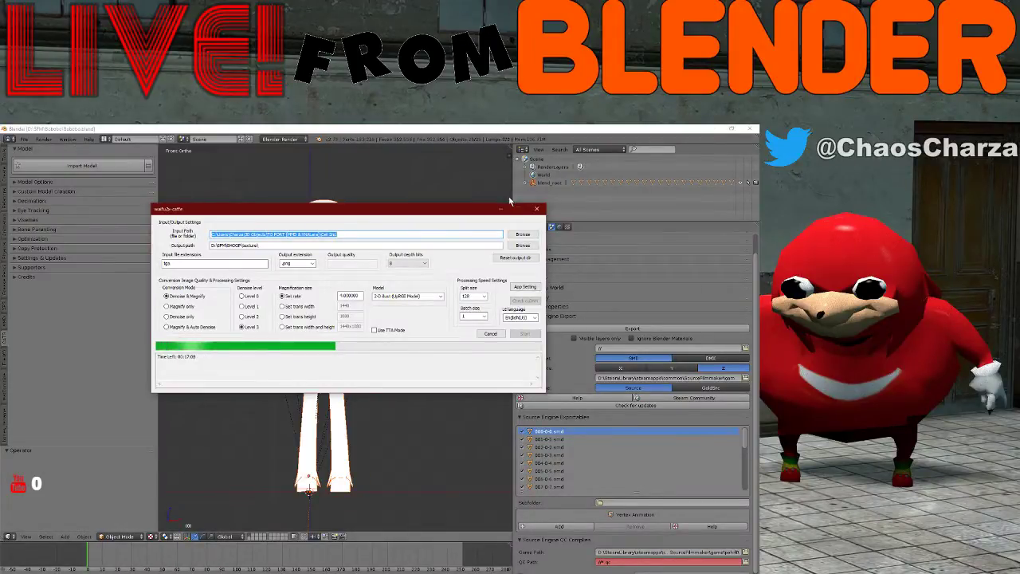
{"action": "left_click", "coordinate": [176, 573]}
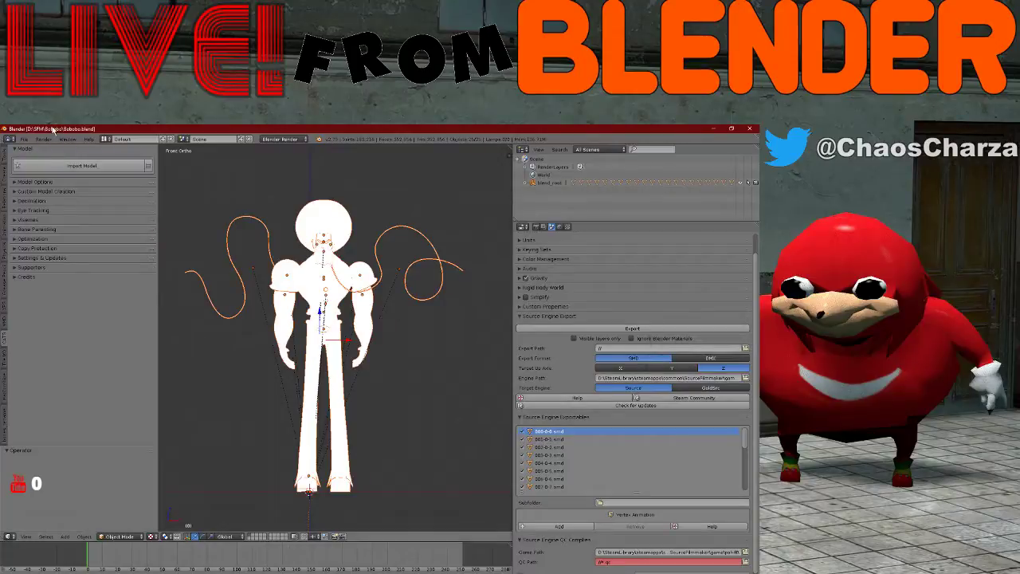
{"action": "left_click", "coordinate": [24, 139]}
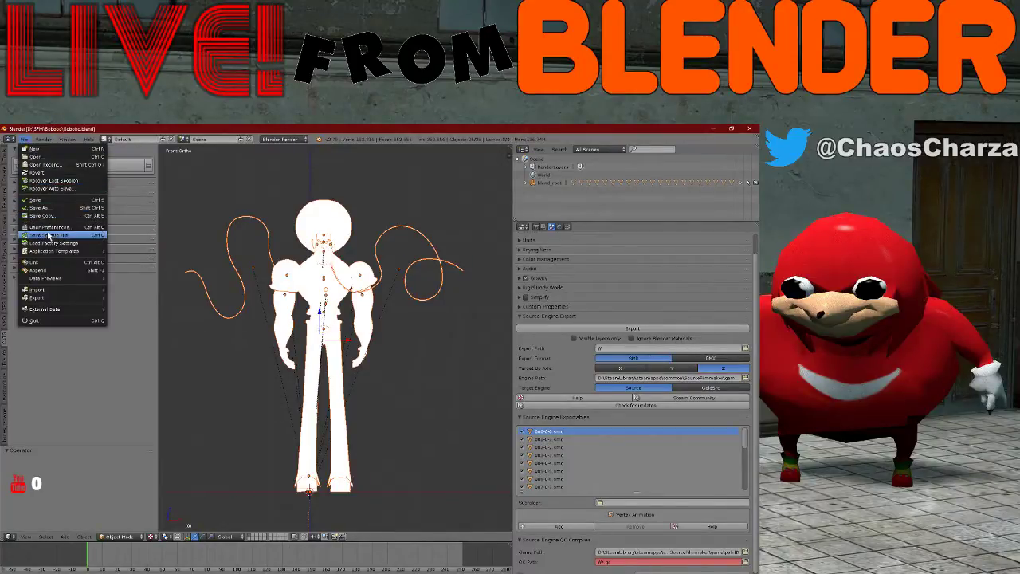
{"action": "mouse_move", "coordinate": [49, 167]}
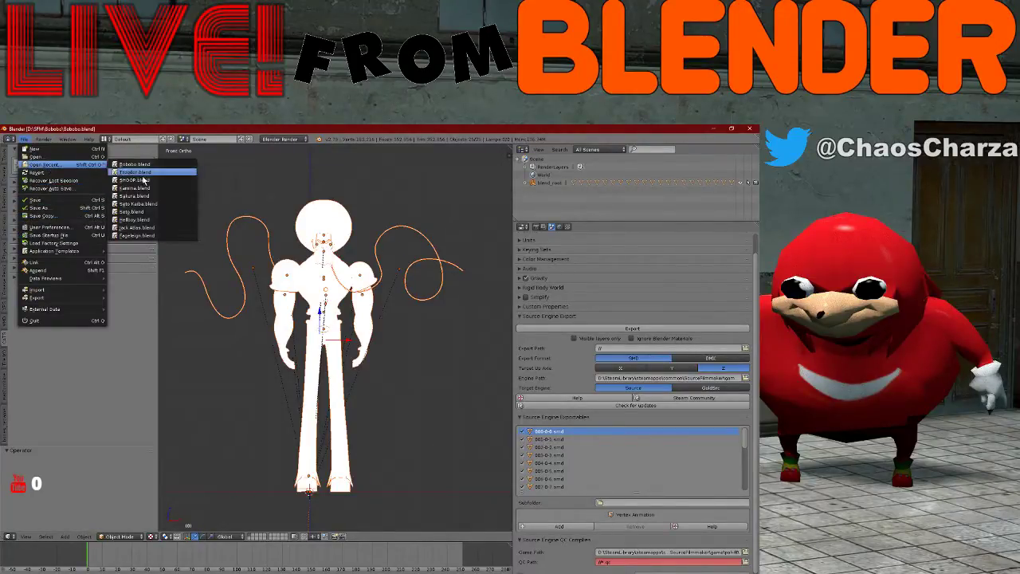
{"action": "left_click", "coordinate": [142, 180]}
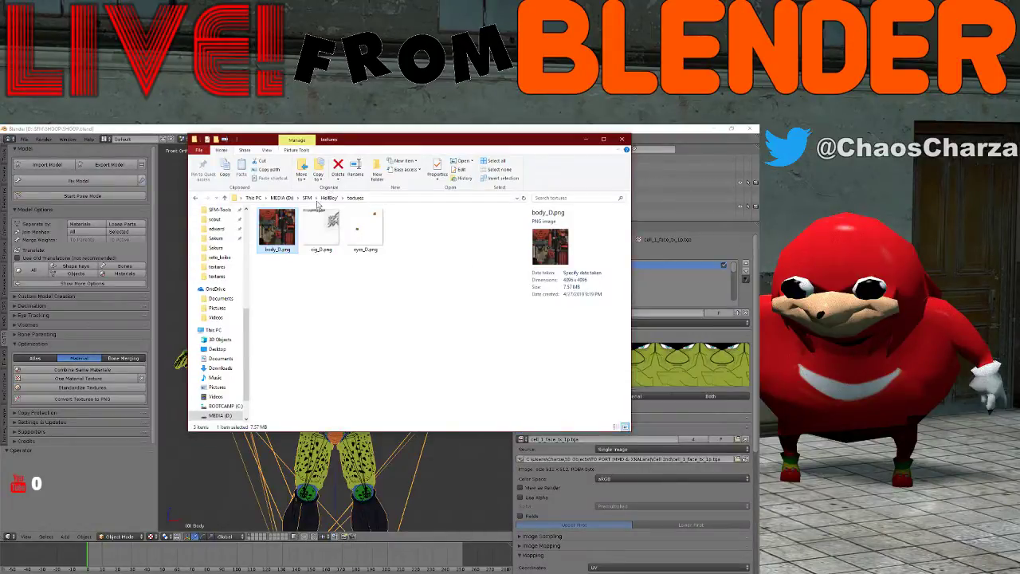
- Open the texture folder inside D:\SFM\SHOOP in File Explorer and move its window out of the way of Blender
{"action": "left_click", "coordinate": [317, 198]}
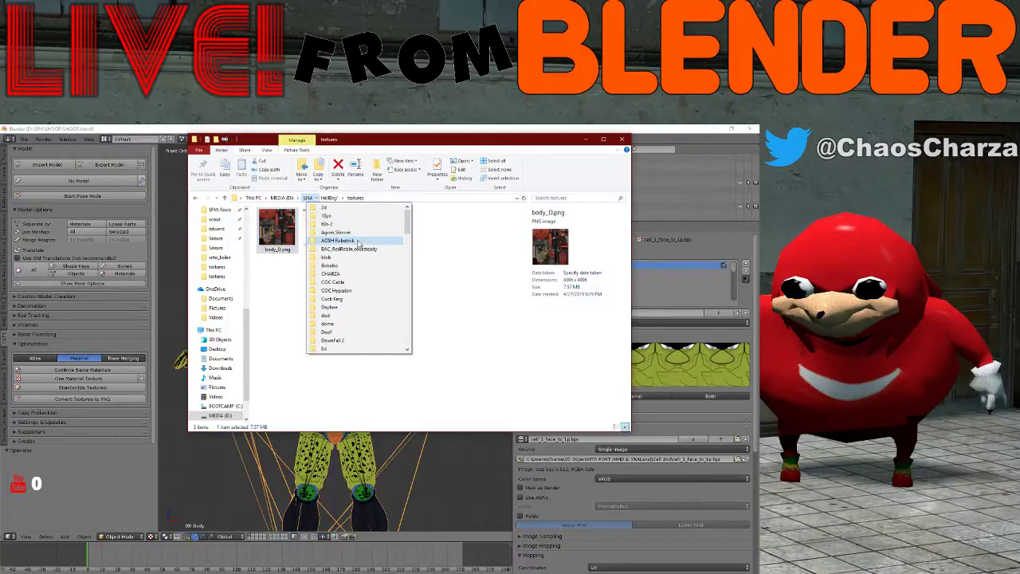
{"action": "scroll", "coordinate": [358, 245], "scroll_direction": "down", "scroll_amount": 6}
{"action": "scroll", "coordinate": [357, 247], "scroll_direction": "down", "scroll_amount": 8}
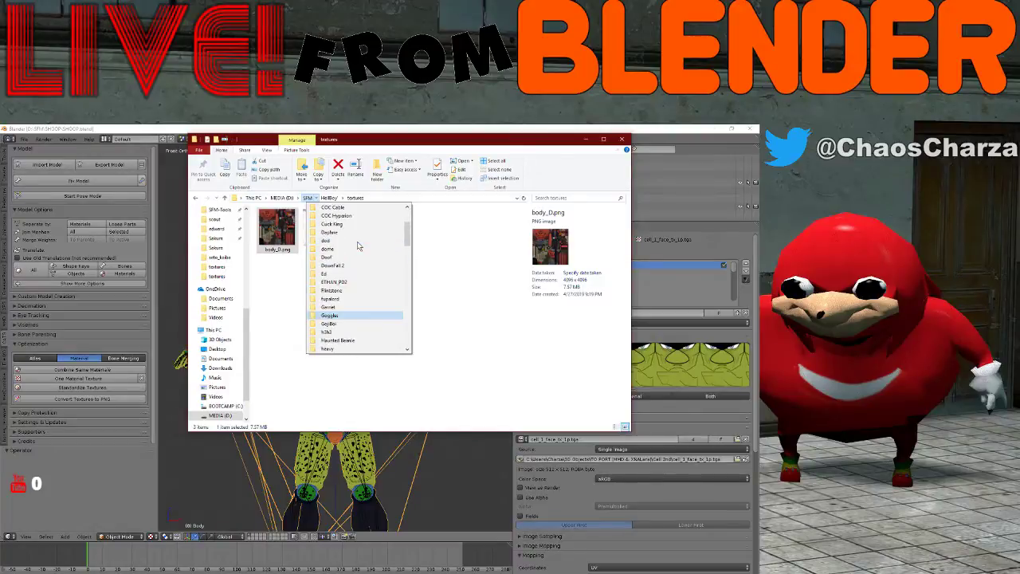
{"action": "scroll", "coordinate": [358, 247], "scroll_direction": "up", "scroll_amount": 4}
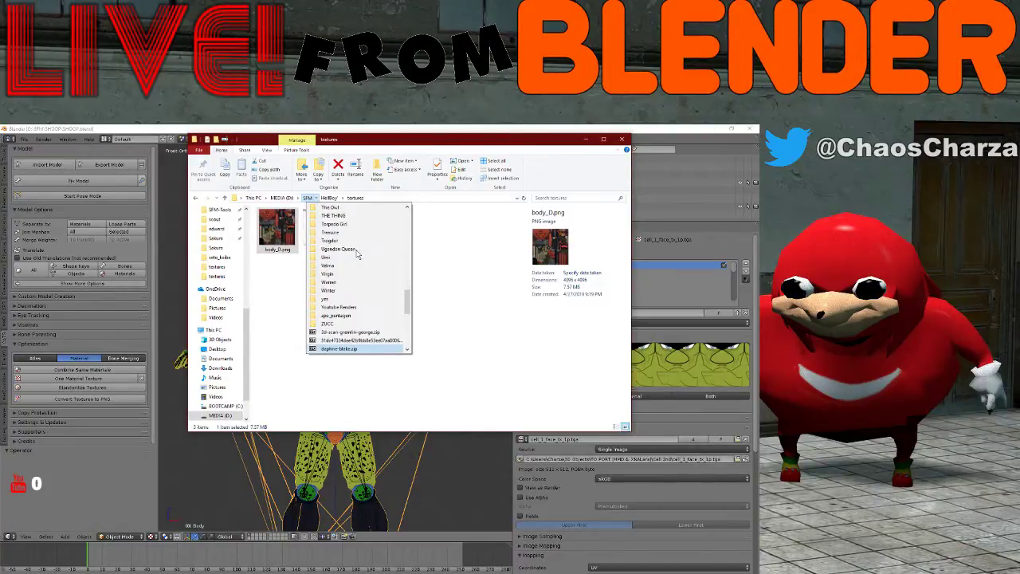
{"action": "scroll", "coordinate": [349, 228], "scroll_direction": "up", "scroll_amount": 5}
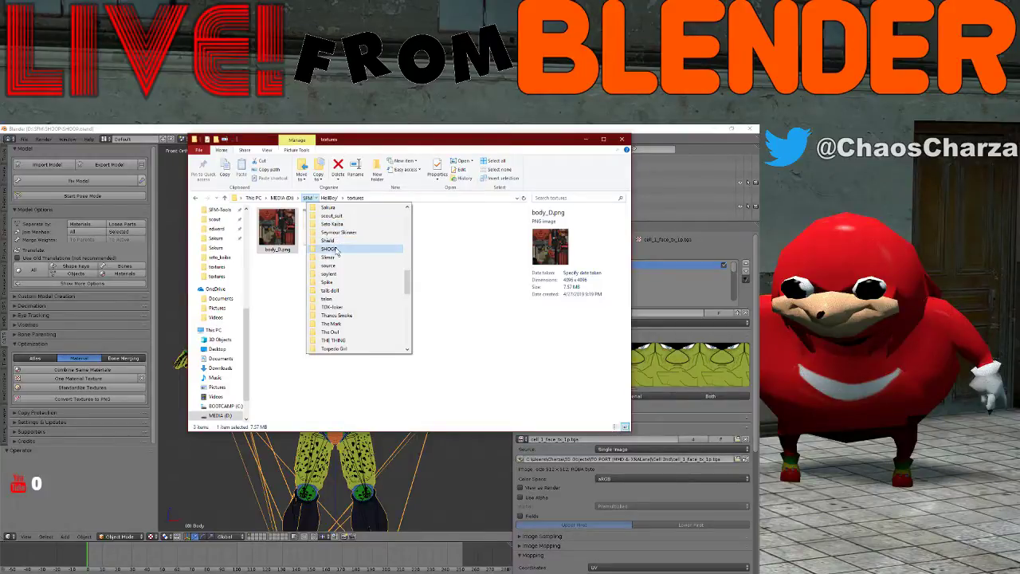
{"action": "left_click", "coordinate": [334, 249]}
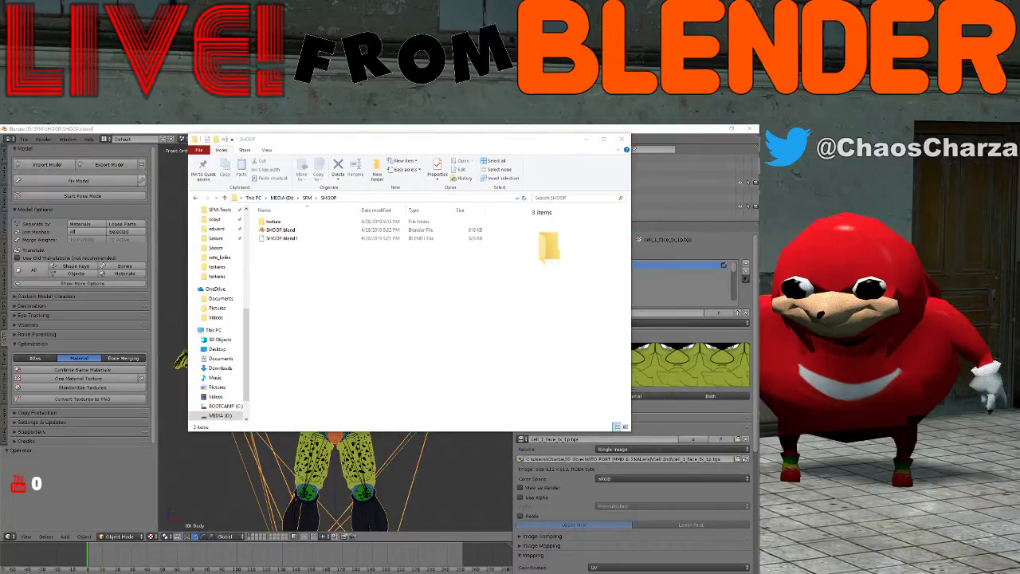
{"action": "left_click", "coordinate": [335, 222]}
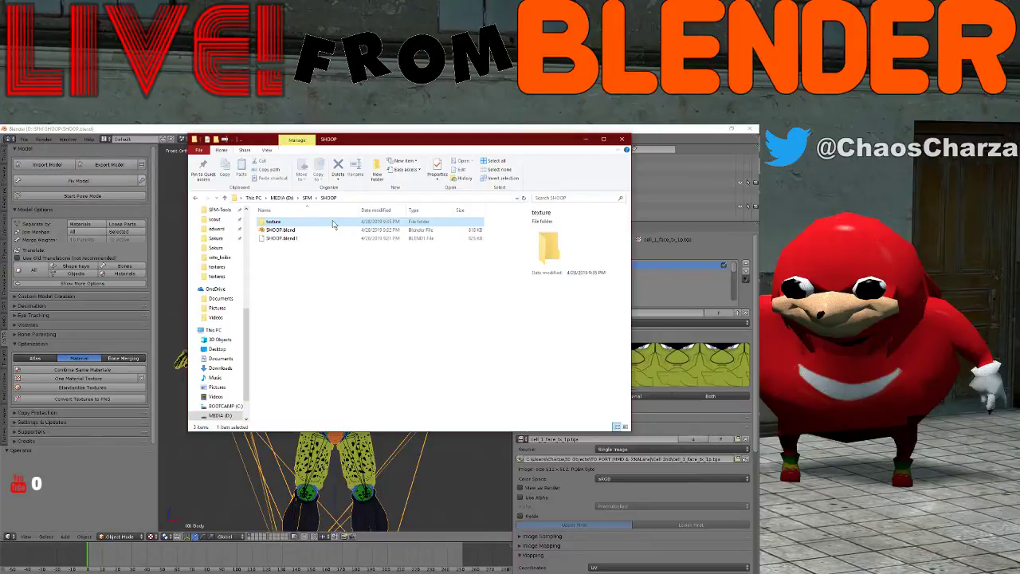
{"action": "double_click", "coordinate": [333, 224]}
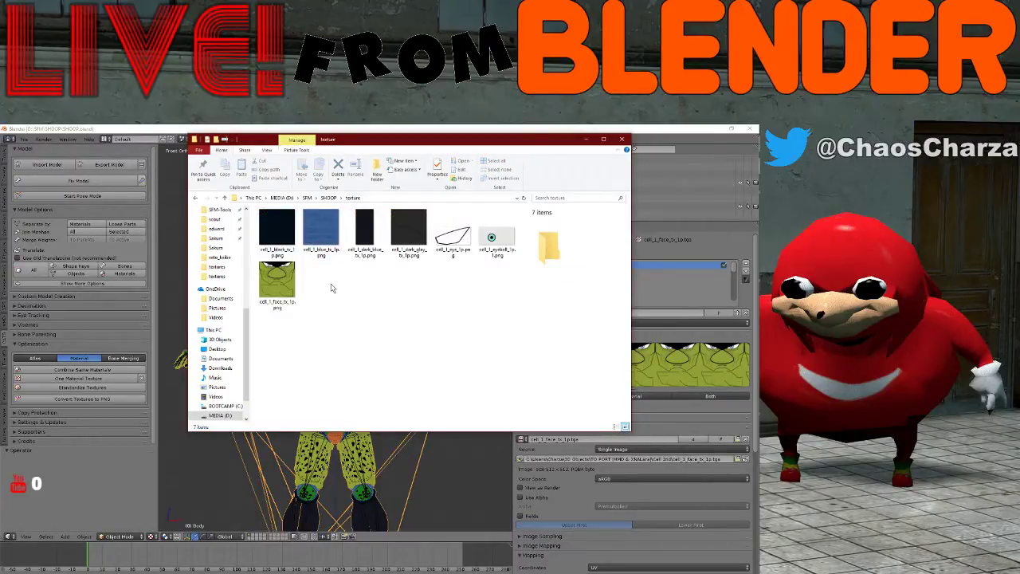
{"action": "left_click_drag", "start_coordinate": [376, 139], "coordinate": [960, 221]}
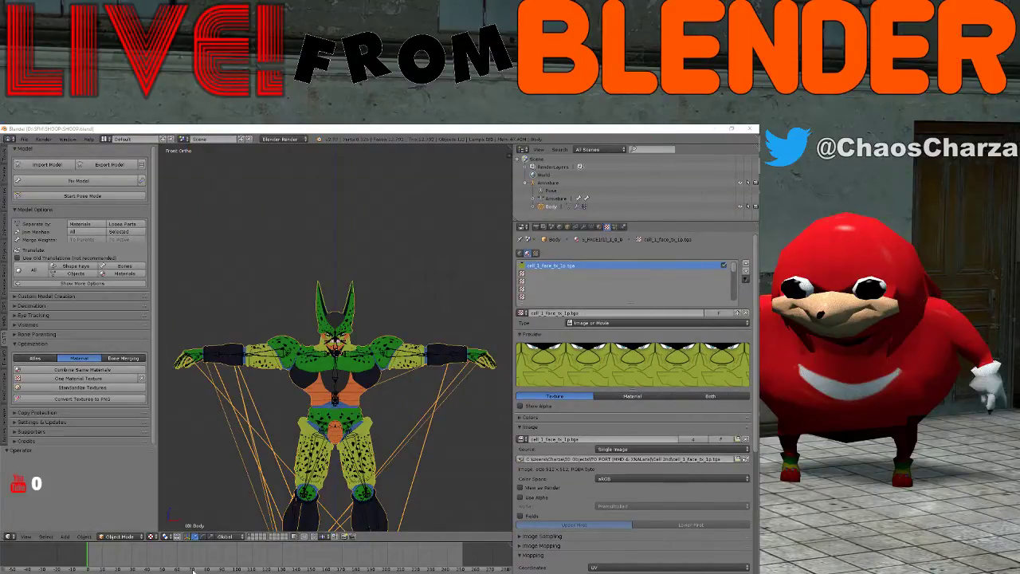
- Switch to GIMP, put the waifu2x-caffe window away and open the cell_1_face_tx_1p texture
{"action": "key", "text": "alt+Tab"}
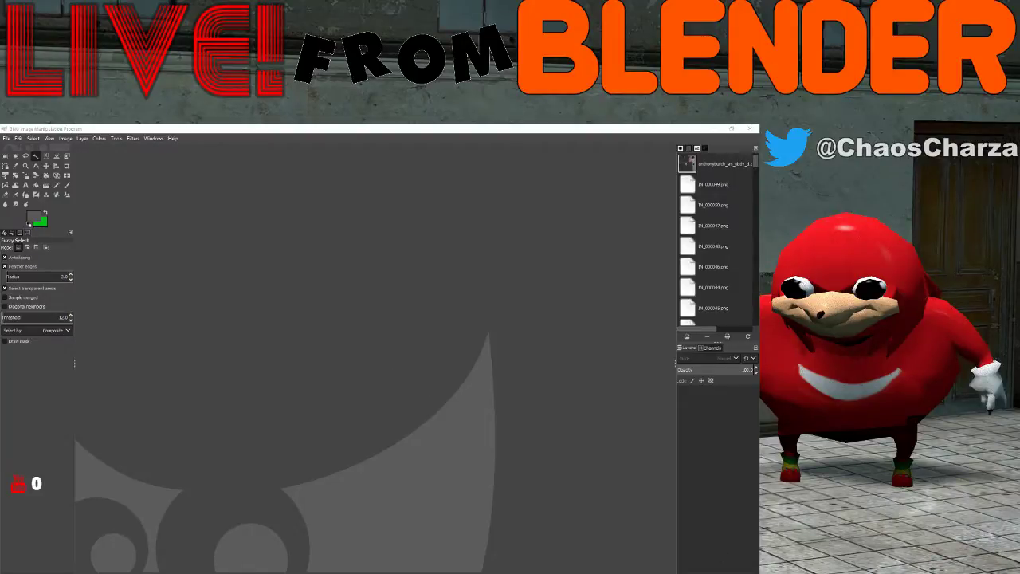
{"action": "key", "text": "alt+Tab"}
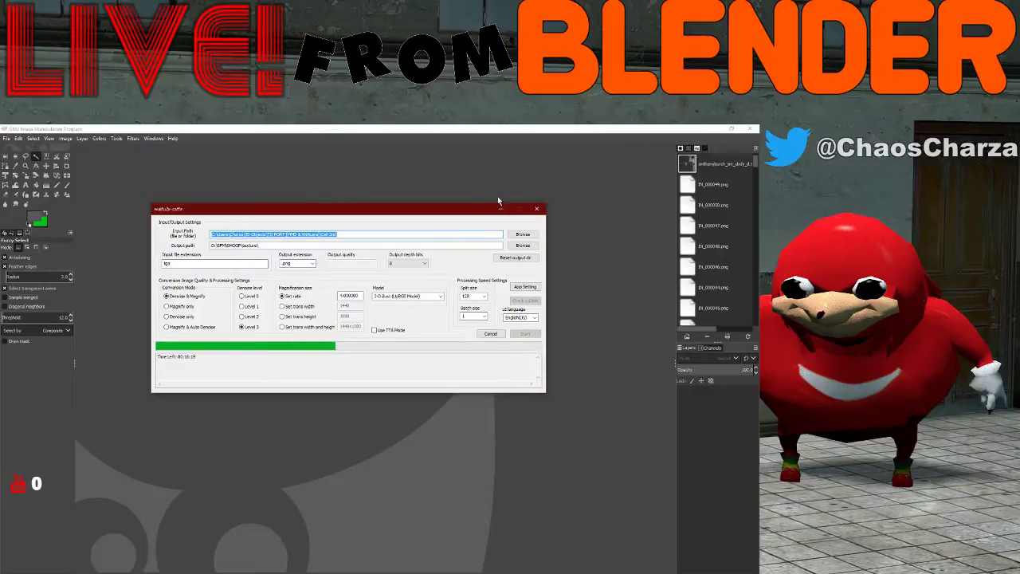
{"action": "left_click", "coordinate": [502, 211]}
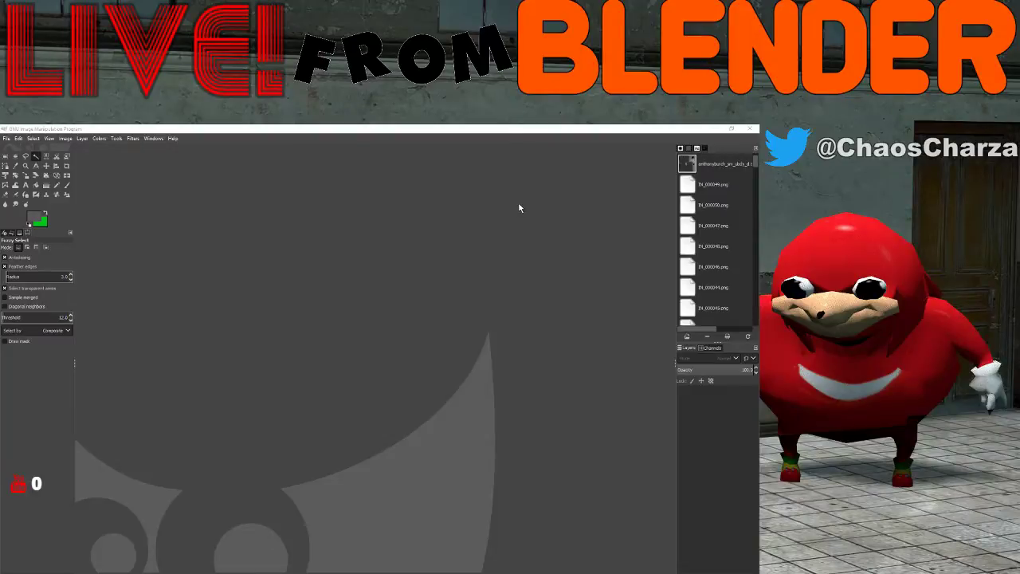
{"action": "left_click", "coordinate": [503, 128]}
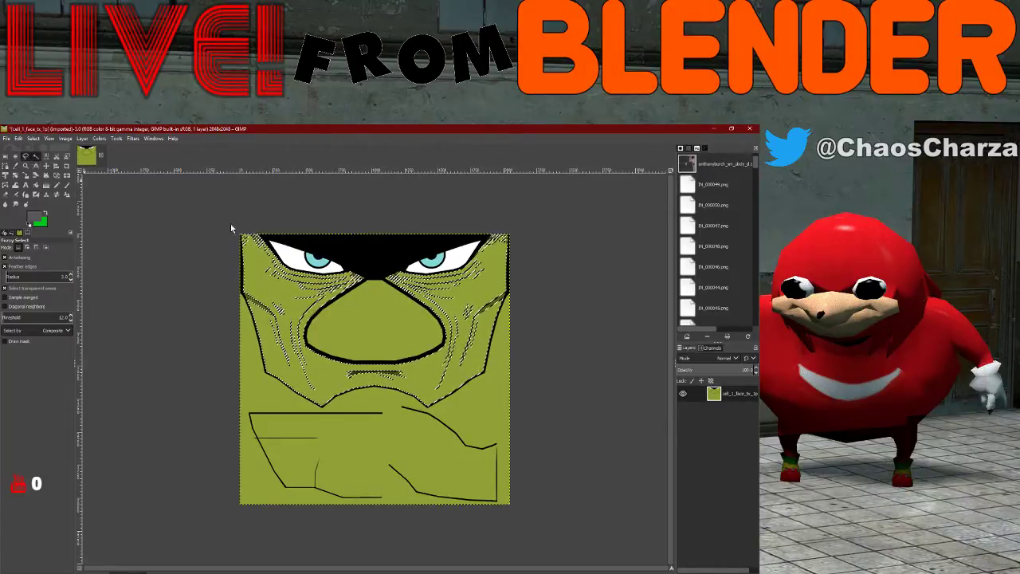
{"action": "key", "text": "f"}
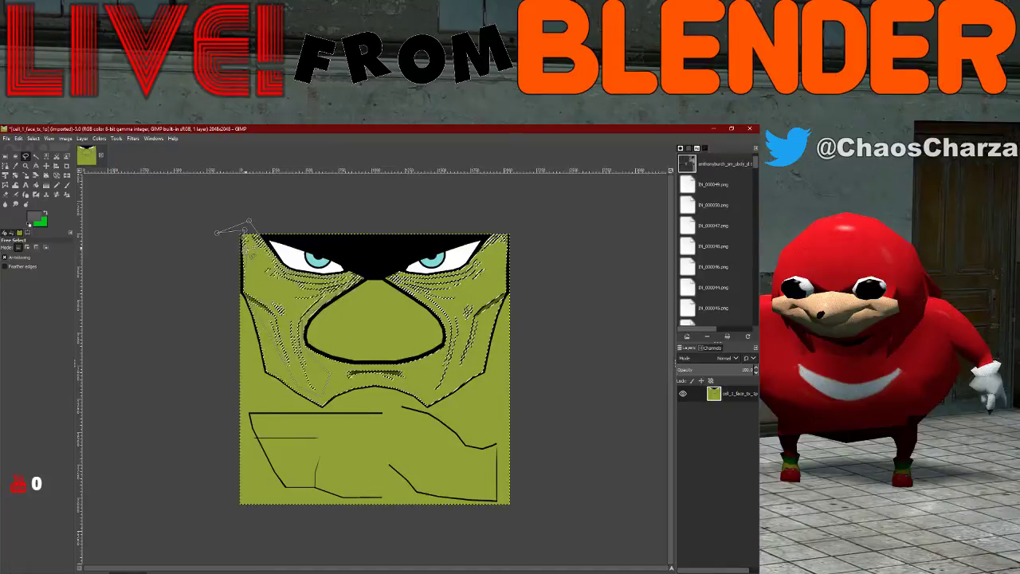
{"action": "key", "text": "Return"}
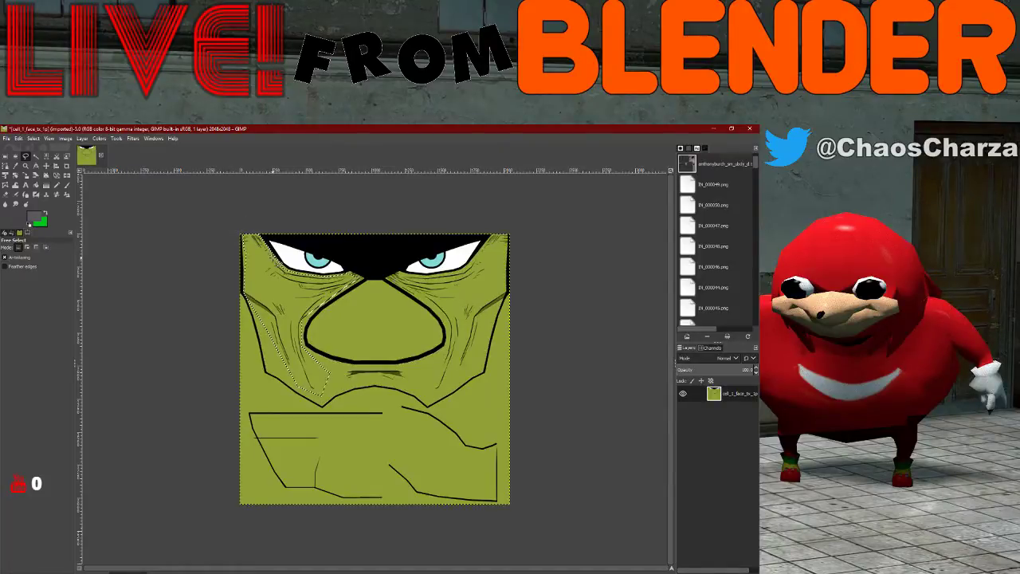
{"action": "key", "text": "ctrl+z"}
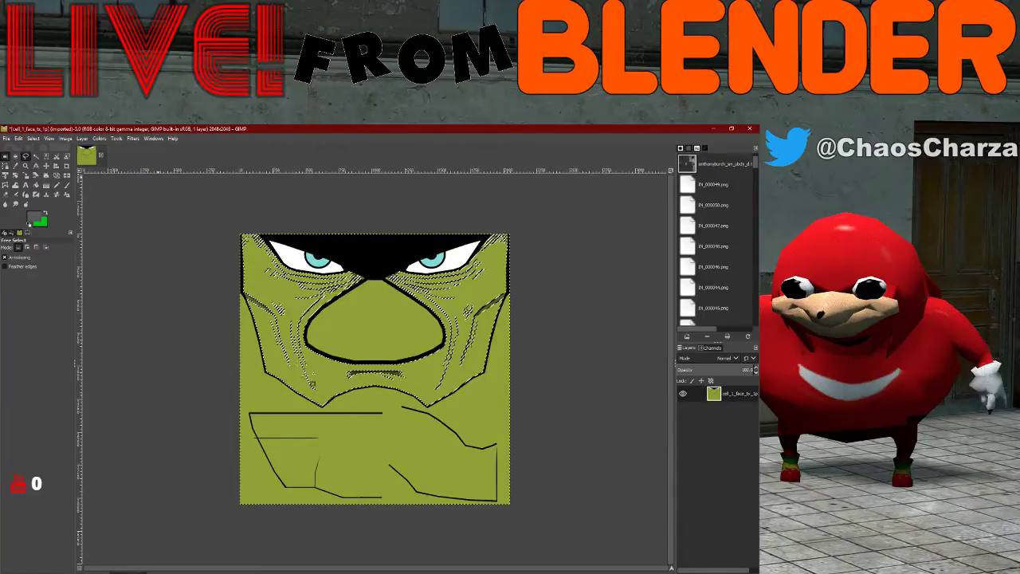
- Add the wrinkle lines on the image's left cheek to the selection with Rectangle Select, undoing the stray rectangle at the upper right corner
{"action": "key", "text": "r"}
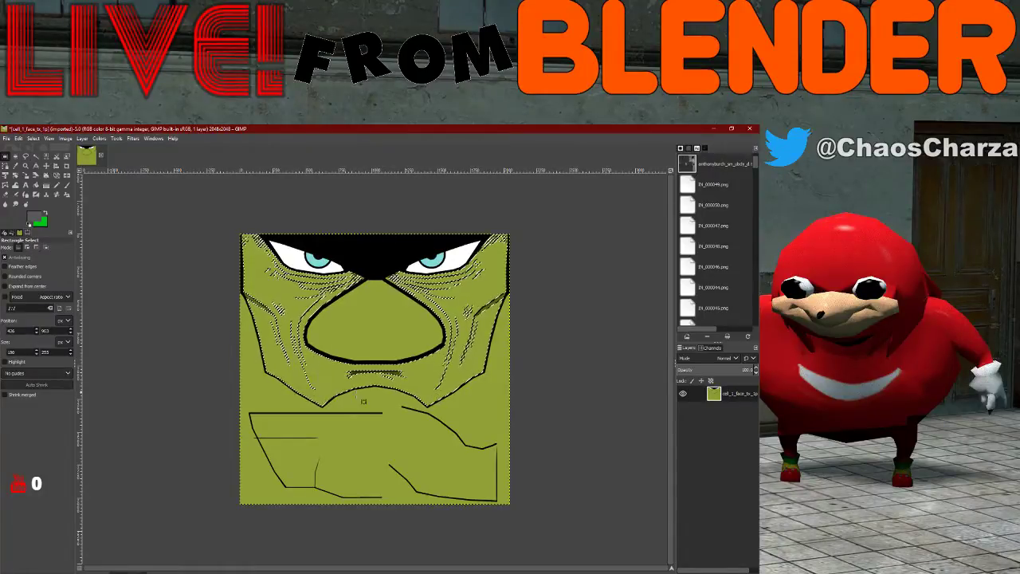
{"action": "left_click_drag", "start_coordinate": [265, 288], "coordinate": [297, 361]}
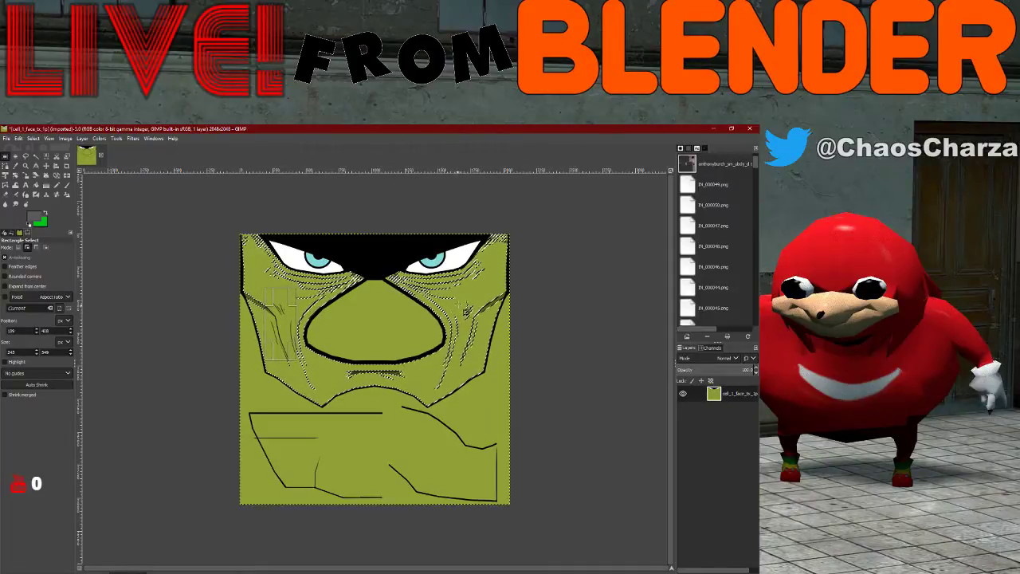
{"action": "left_click_drag", "start_coordinate": [460, 280], "coordinate": [465, 310]}
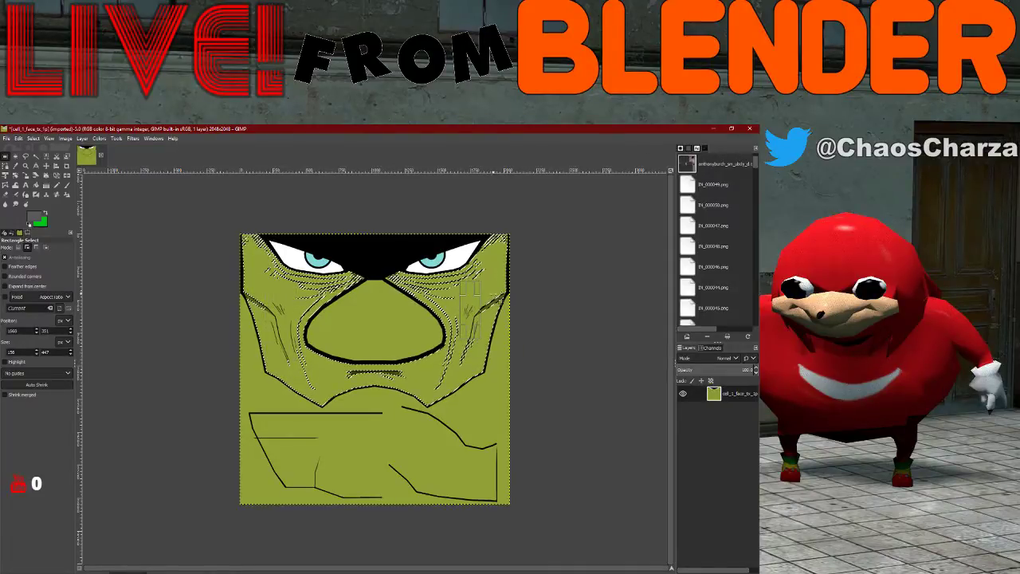
{"action": "left_click_drag", "start_coordinate": [487, 270], "coordinate": [509, 227]}
{"action": "key", "text": "ctrl+z"}
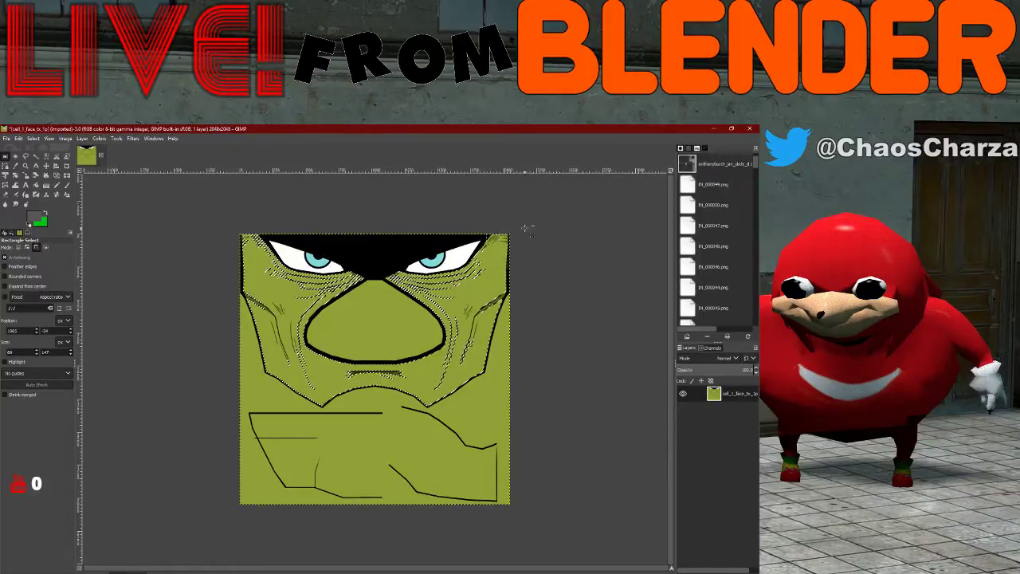
{"action": "key", "text": "ctrl+z"}
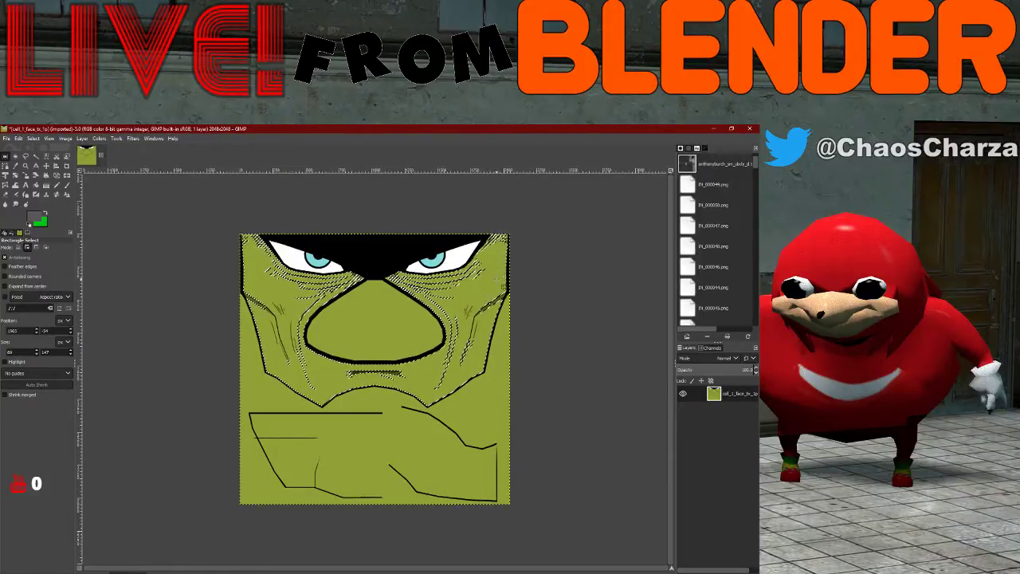
- Add the wrinkle areas on the image's right cheek and beside the nose to the selection with several rectangles
{"action": "left_click_drag", "start_coordinate": [468, 292], "coordinate": [489, 314], "text": "shift"}
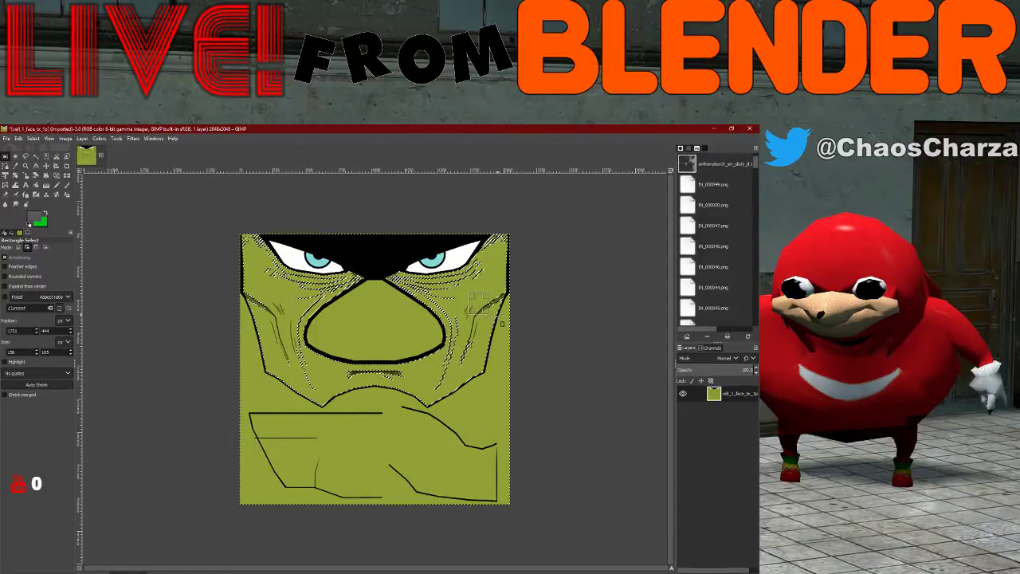
{"action": "left_click_drag", "start_coordinate": [468, 369], "coordinate": [451, 335], "text": "shift"}
{"action": "left_click_drag", "start_coordinate": [468, 298], "coordinate": [475, 299], "text": "shift"}
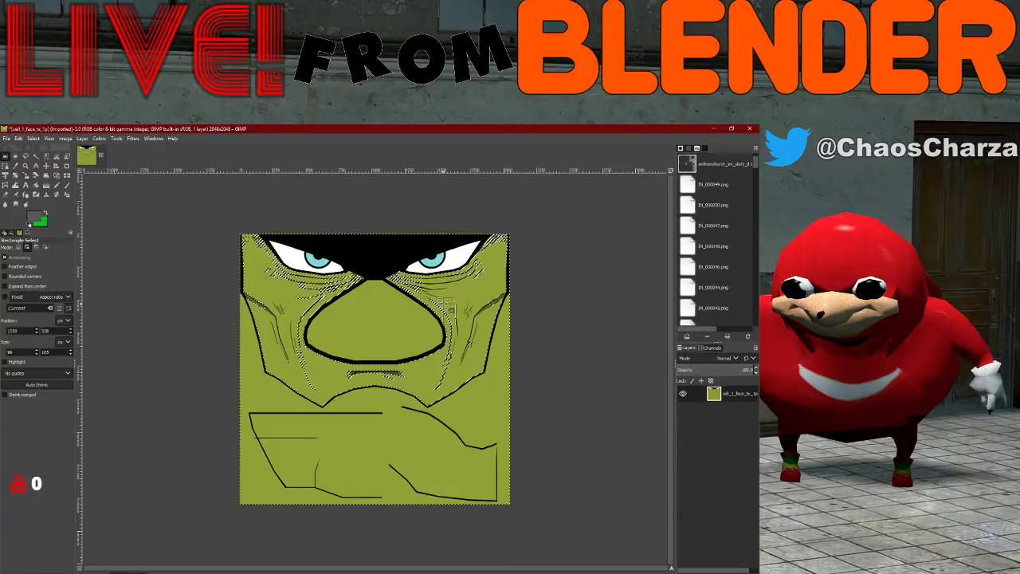
{"action": "left_click", "coordinate": [436, 299]}
{"action": "left_click_drag", "start_coordinate": [436, 298], "coordinate": [465, 316], "text": "shift"}
{"action": "scroll", "coordinate": [453, 333], "scroll_direction": "up", "scroll_amount": 3, "text": "ctrl"}
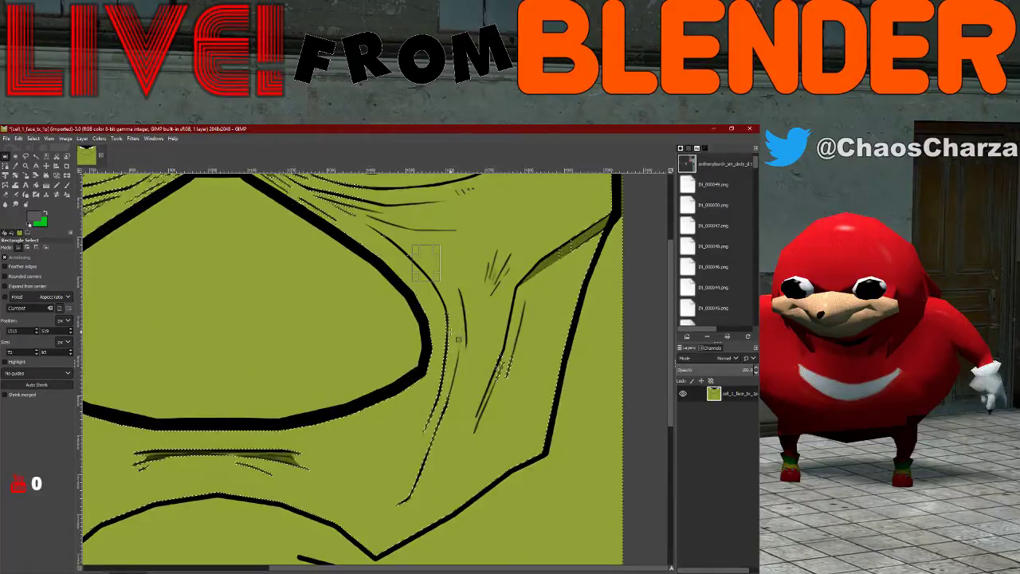
{"action": "scroll", "coordinate": [459, 339], "scroll_direction": "up", "scroll_amount": 3}
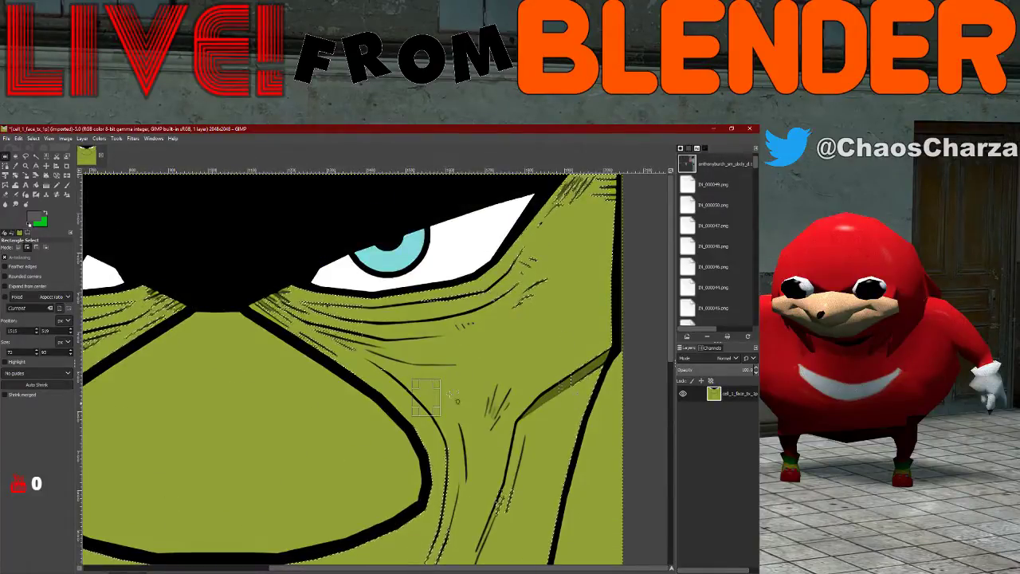
{"action": "left_click_drag", "start_coordinate": [399, 379], "coordinate": [439, 397], "text": "shift"}
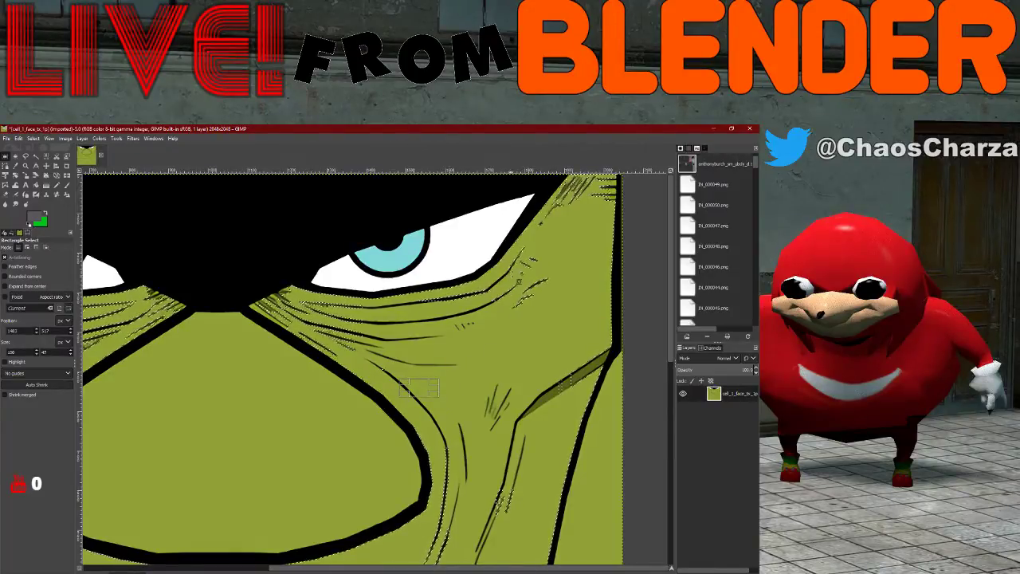
- Add the short lines beside the right eye's outer corner and the cheek lines below them to the rectangle selection
{"action": "left_click_drag", "start_coordinate": [510, 250], "coordinate": [554, 318]}
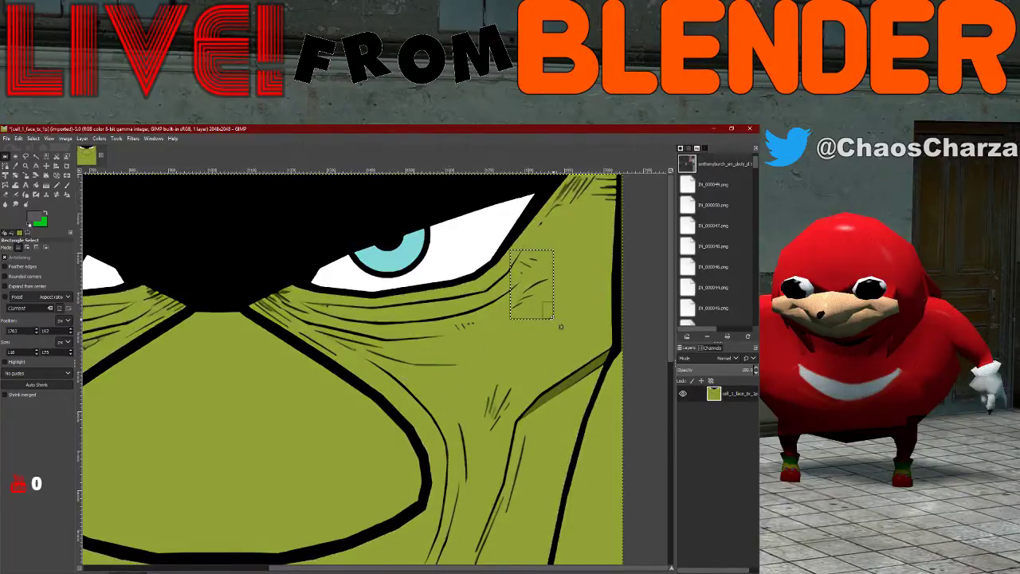
{"action": "key", "text": "ctrl+z"}
{"action": "left_click_drag", "start_coordinate": [516, 250], "coordinate": [573, 317], "text": "shift"}
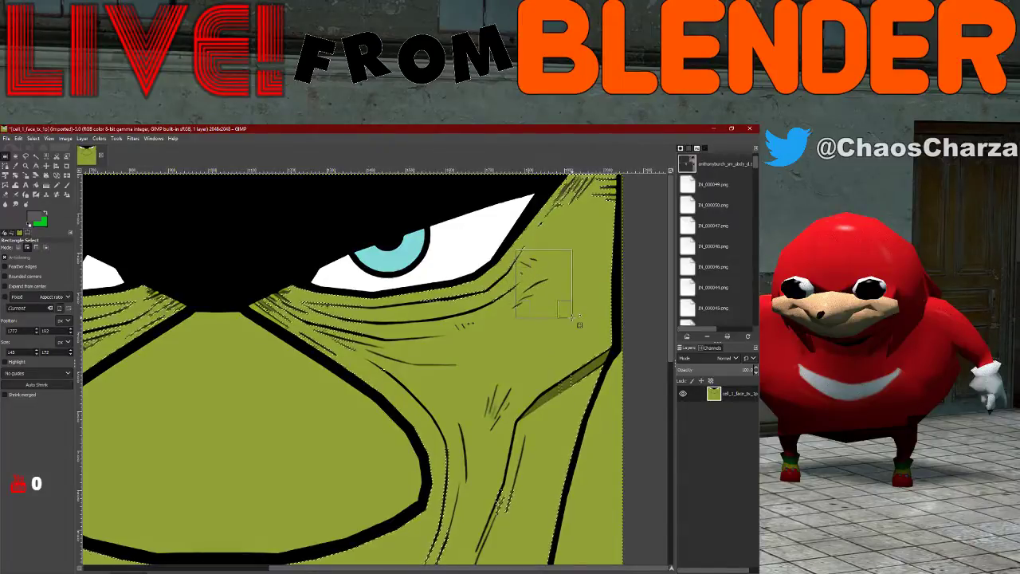
{"action": "left_click_drag", "start_coordinate": [586, 392], "coordinate": [519, 373], "text": "shift"}
{"action": "left_click_drag", "start_coordinate": [527, 515], "coordinate": [441, 401], "text": "shift"}
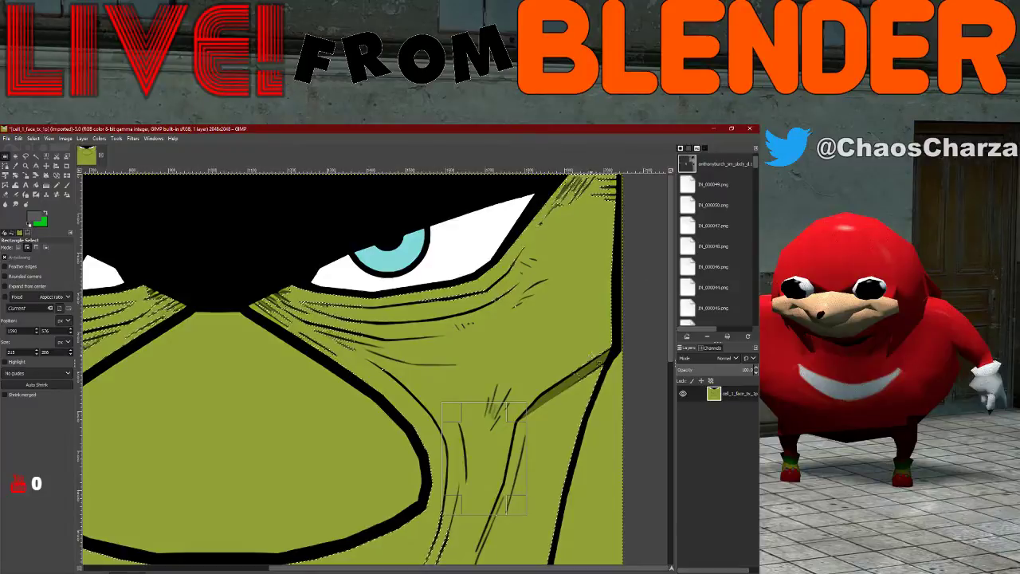
{"action": "scroll", "coordinate": [565, 262], "scroll_direction": "left", "scroll_amount": 4}
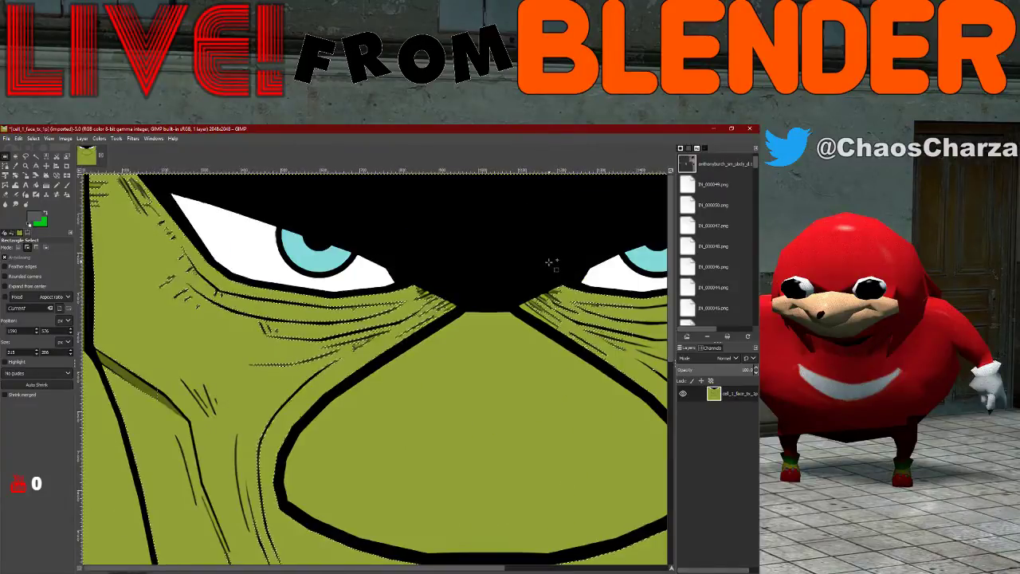
{"action": "scroll", "coordinate": [549, 262], "scroll_direction": "right", "scroll_amount": 3}
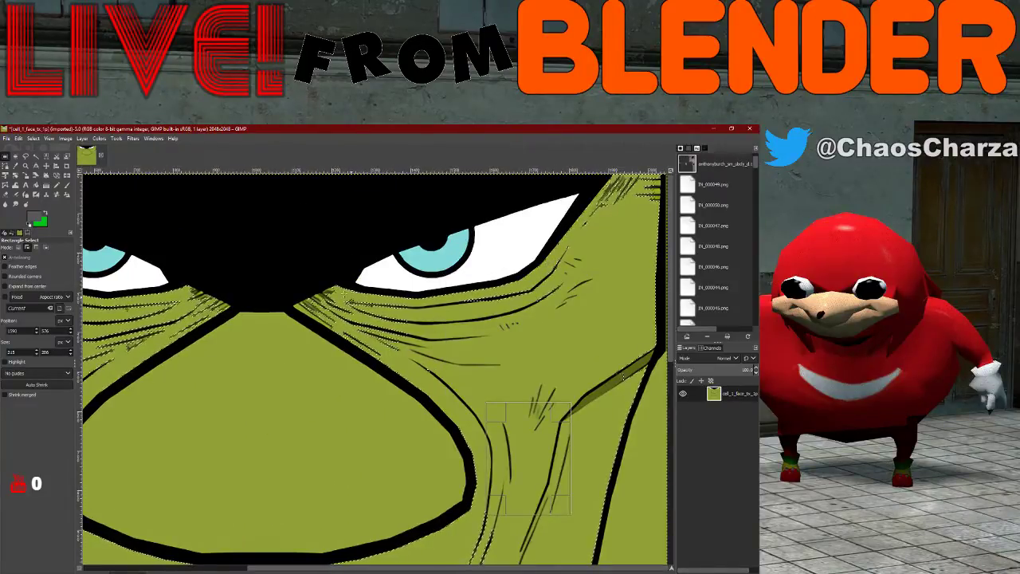
- Add the shaded crease on the image's right cheek to the selection with a Free Select outline
{"action": "left_click", "coordinate": [36, 157]}
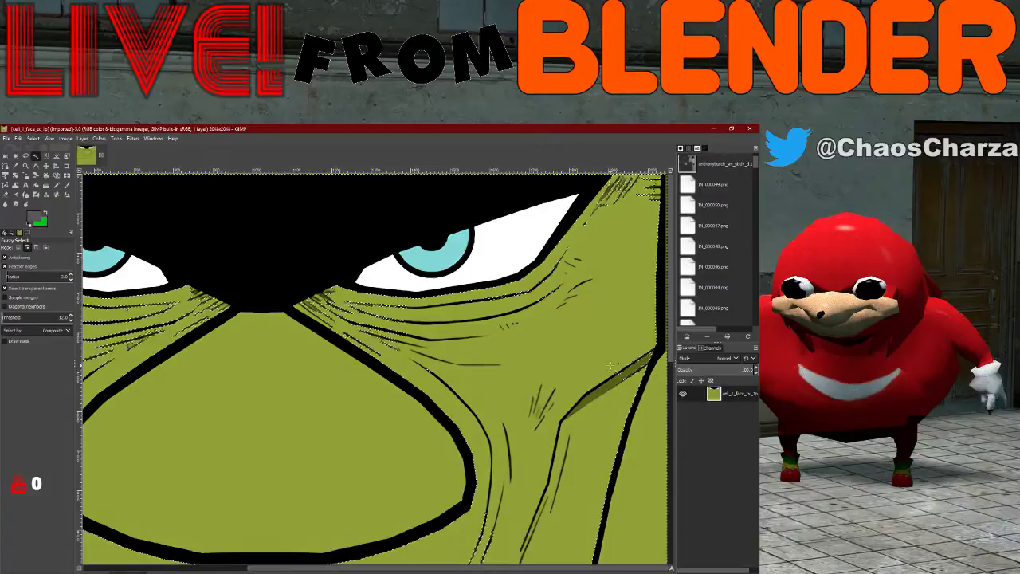
{"action": "left_click", "coordinate": [24, 157]}
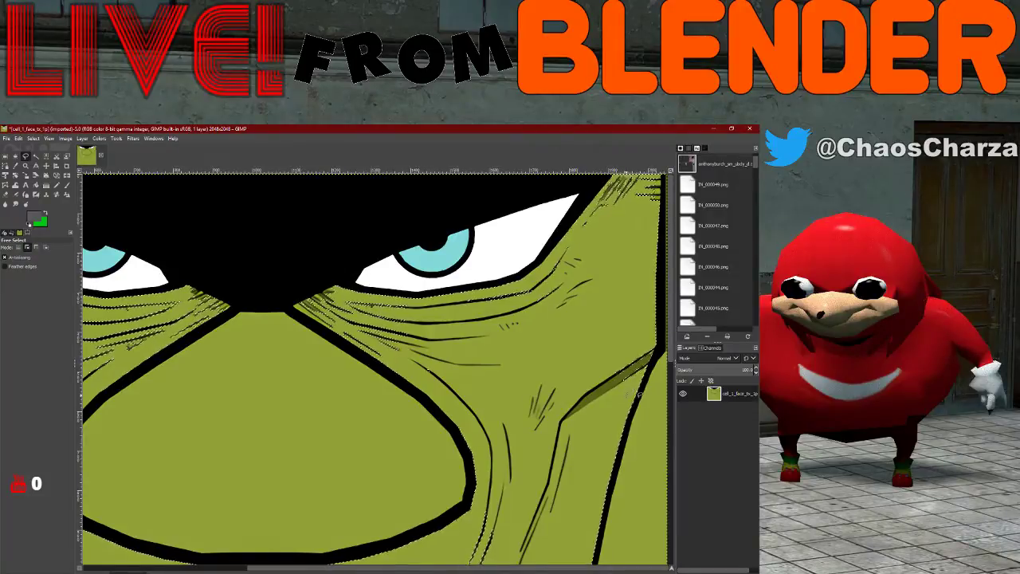
{"action": "left_click", "coordinate": [596, 325], "text": "shift"}
{"action": "left_click", "coordinate": [532, 369], "text": "shift"}
{"action": "left_click", "coordinate": [630, 394], "text": "shift"}
{"action": "key", "text": "Return"}
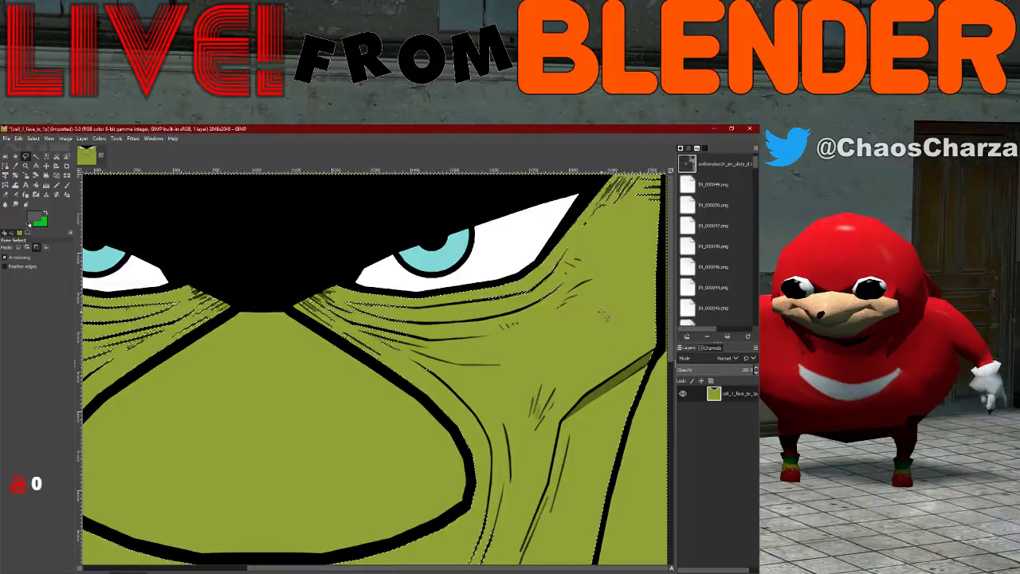
- Add the hatching in the image's upper right corner and the wrinkles beneath the right eye to the selection with Free Select outlines
{"action": "scroll", "coordinate": [612, 336], "scroll_direction": "down", "scroll_amount": 2, "text": "ctrl"}
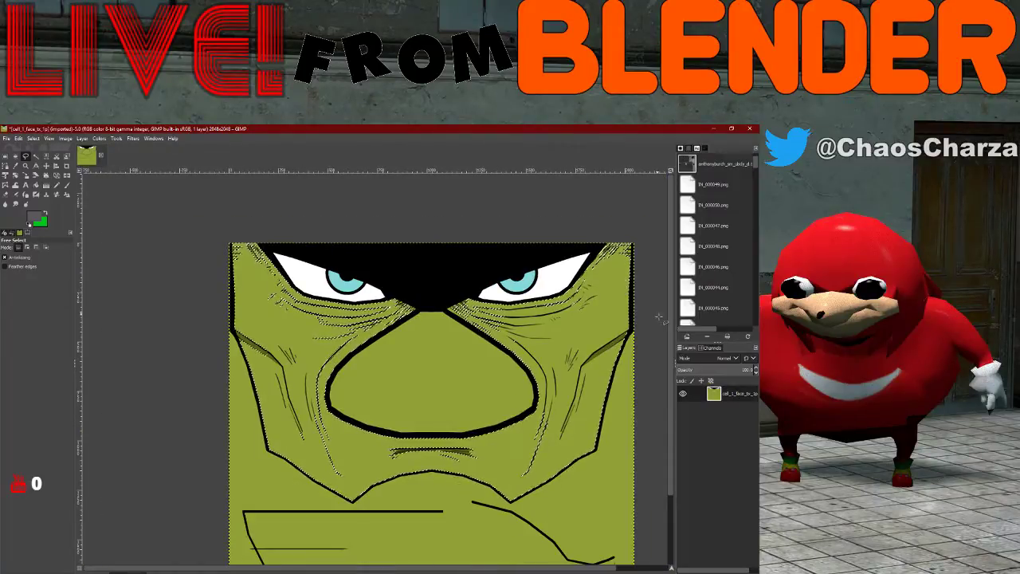
{"action": "scroll", "coordinate": [621, 279], "scroll_direction": "up", "scroll_amount": 2, "text": "ctrl"}
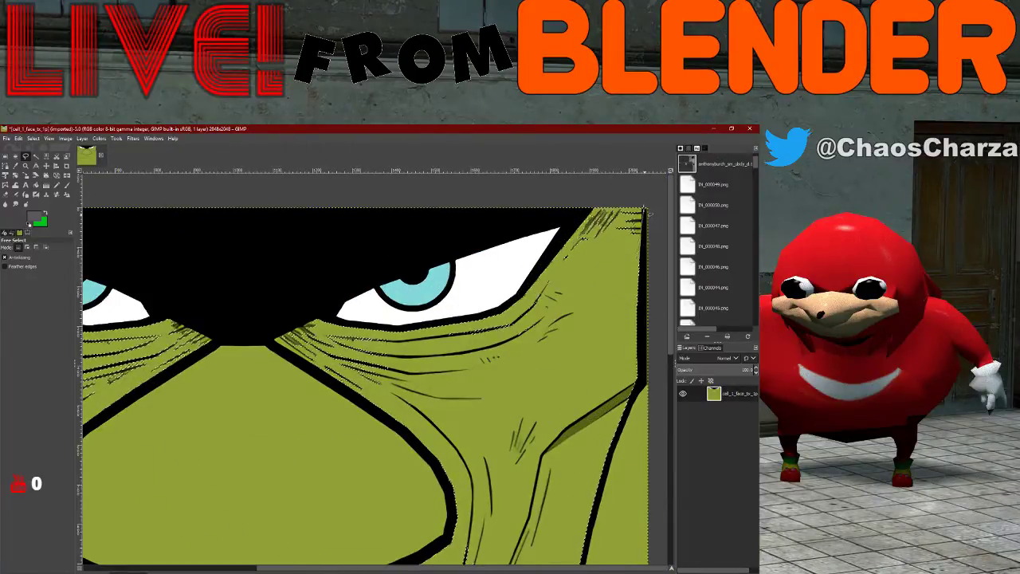
{"action": "key", "text": "shift"}
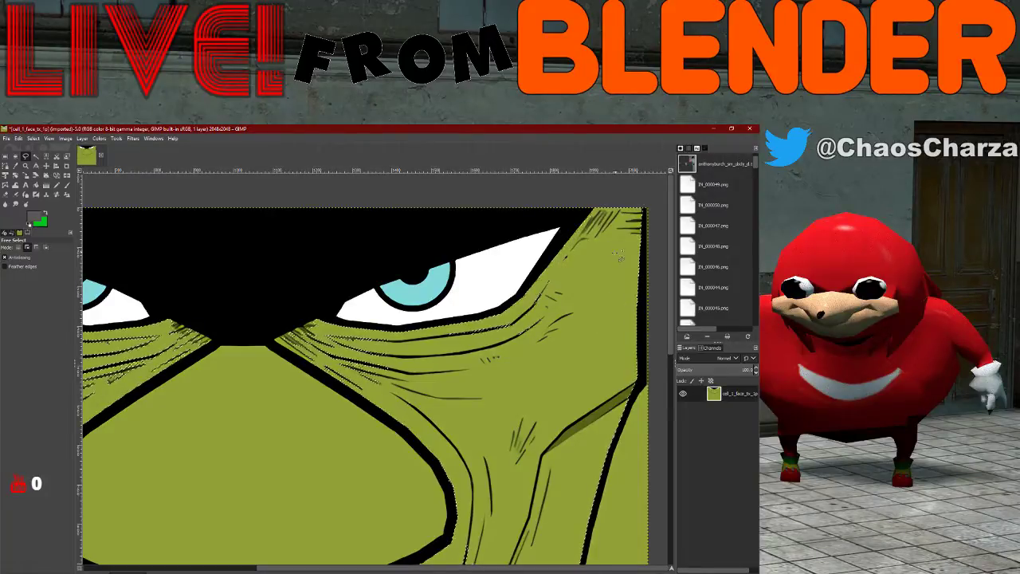
{"action": "key", "text": "shift+o"}
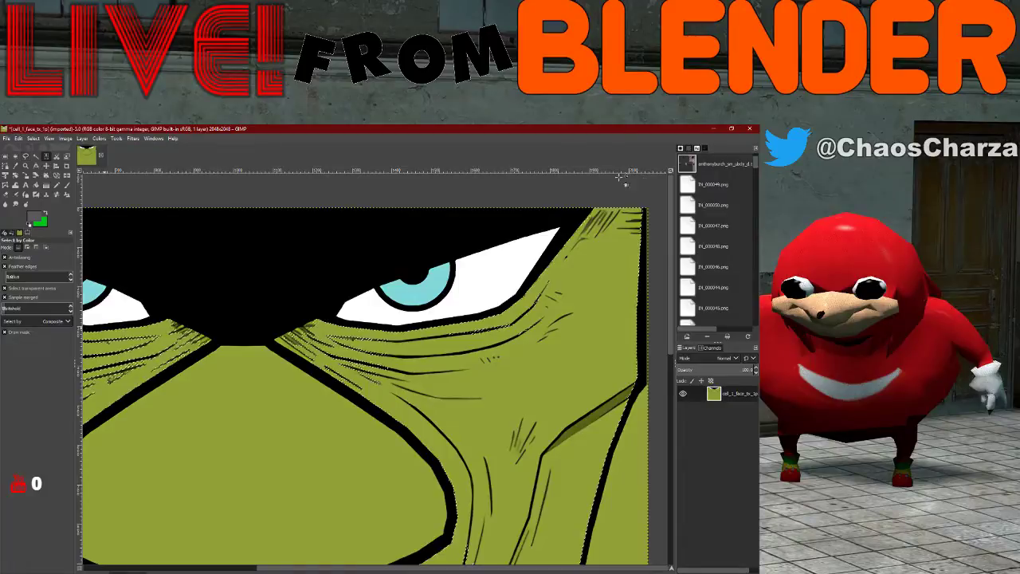
{"action": "key", "text": "u"}
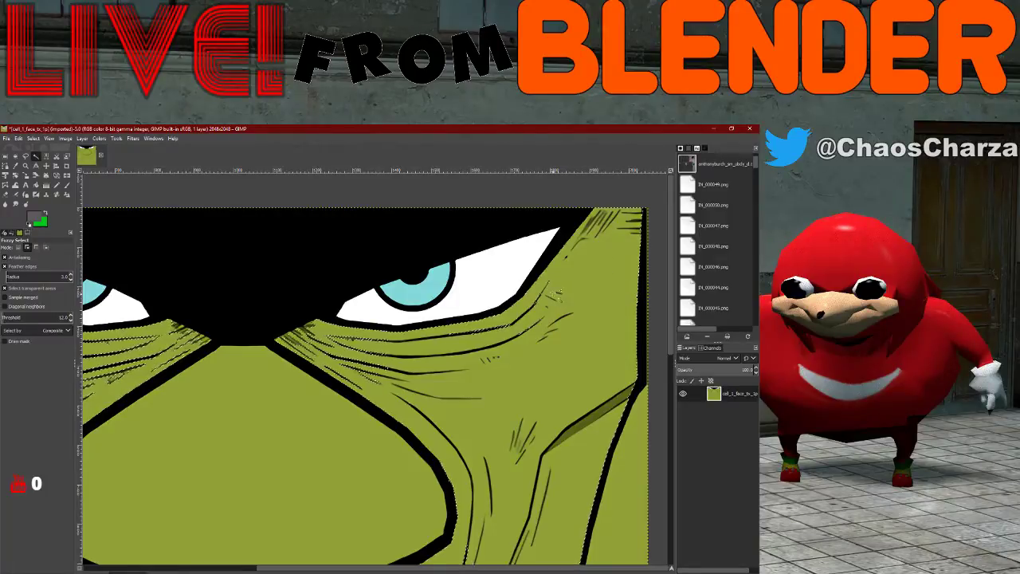
{"action": "left_click", "coordinate": [550, 281]}
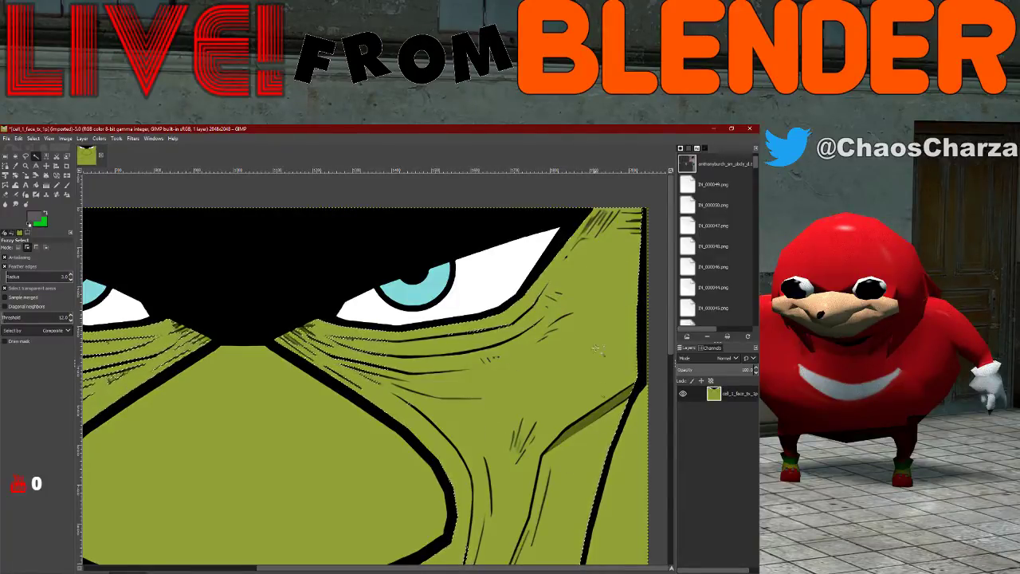
{"action": "left_click", "coordinate": [26, 157]}
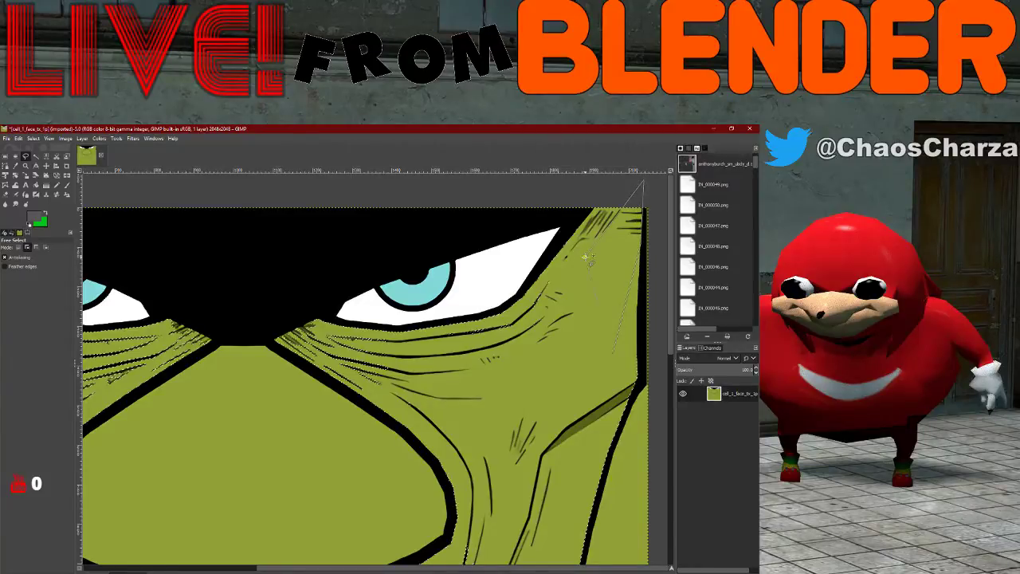
{"action": "key", "text": "Return"}
{"action": "key", "text": "shift"}
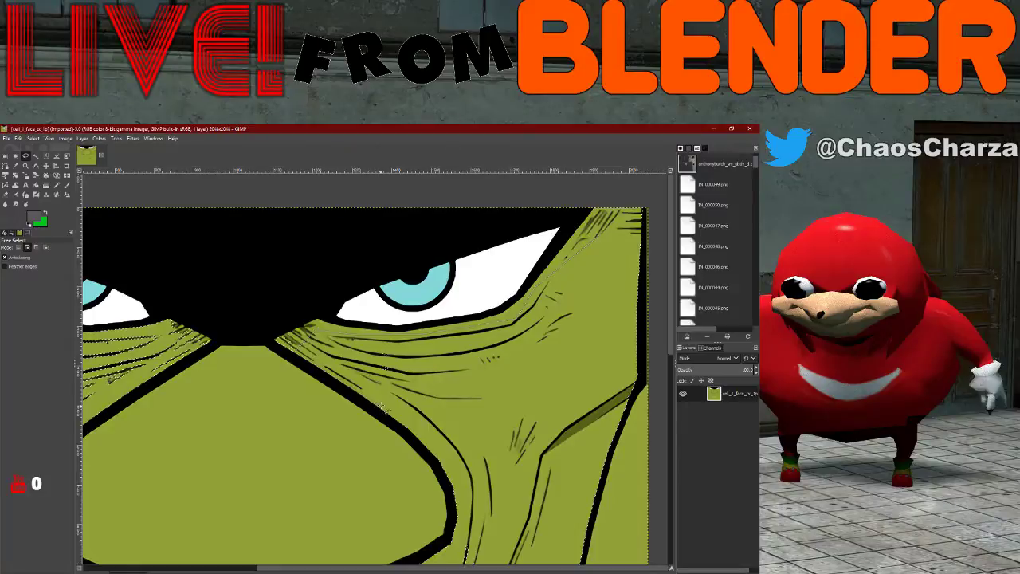
{"action": "left_click", "coordinate": [526, 416]}
{"action": "key", "text": "Return"}
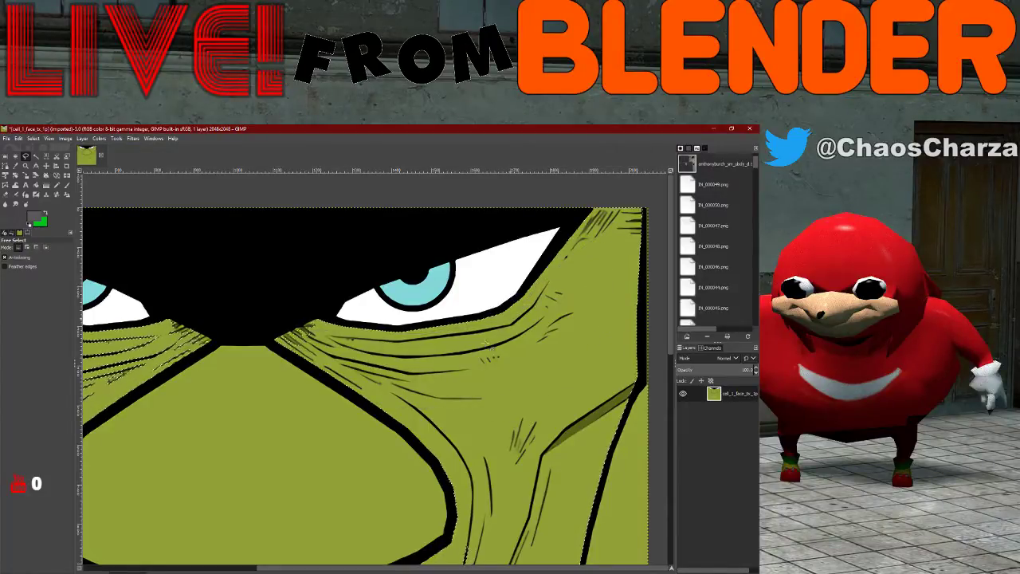
- Outline the mouth lines and the lower lines on the image's right cheek with Free Select, adding them to the selection
{"action": "scroll", "coordinate": [550, 343], "scroll_direction": "down", "scroll_amount": 5}
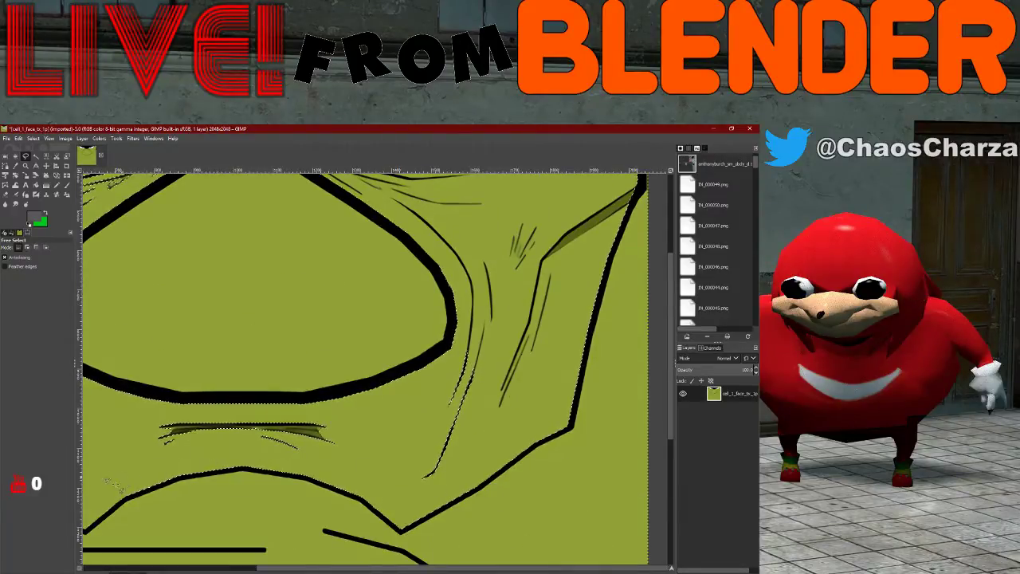
{"action": "left_click_drag", "start_coordinate": [119, 471], "coordinate": [177, 451], "text": "shift"}
{"action": "left_click", "coordinate": [431, 502]}
{"action": "left_click", "coordinate": [511, 358]}
{"action": "left_click", "coordinate": [462, 343]}
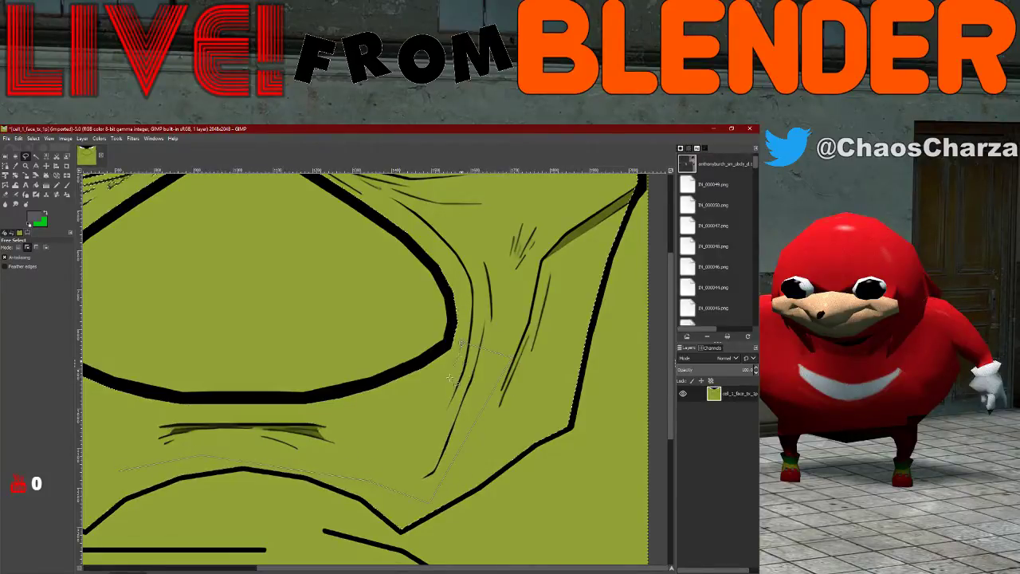
{"action": "left_click", "coordinate": [390, 419]}
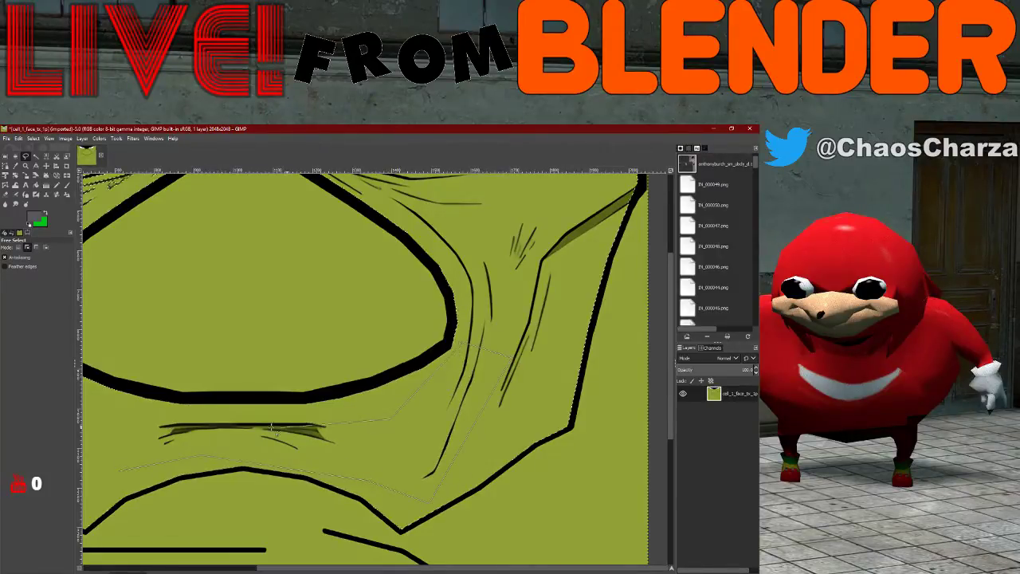
{"action": "left_click", "coordinate": [100, 412]}
{"action": "left_click", "coordinate": [120, 470]}
{"action": "key", "text": "Return"}
{"action": "left_click_drag", "start_coordinate": [529, 317], "coordinate": [530, 317], "text": "shift"}
{"action": "key", "text": "Return"}
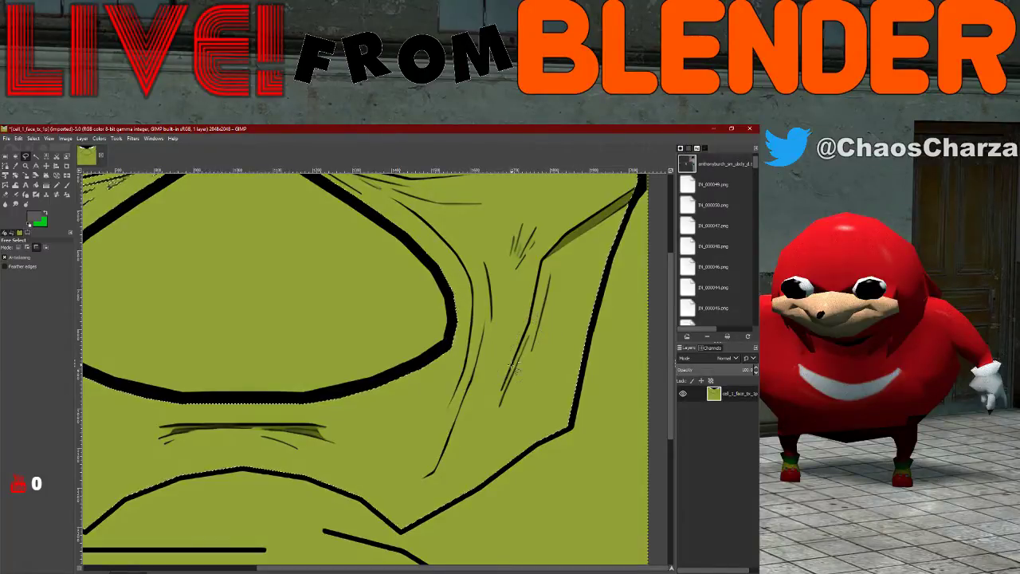
- Add the hatch lines at the inner corner of the image's right eye to the selection with small freehand outlines
{"action": "scroll", "coordinate": [513, 365], "scroll_direction": "down", "scroll_amount": 3, "text": "ctrl"}
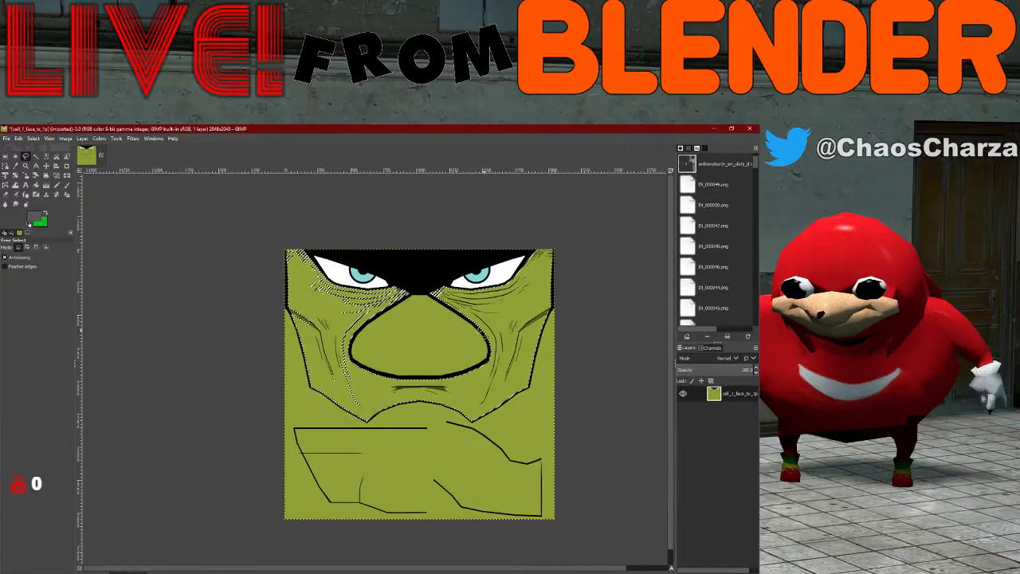
{"action": "scroll", "coordinate": [437, 327], "scroll_direction": "up", "scroll_amount": 3, "text": "ctrl"}
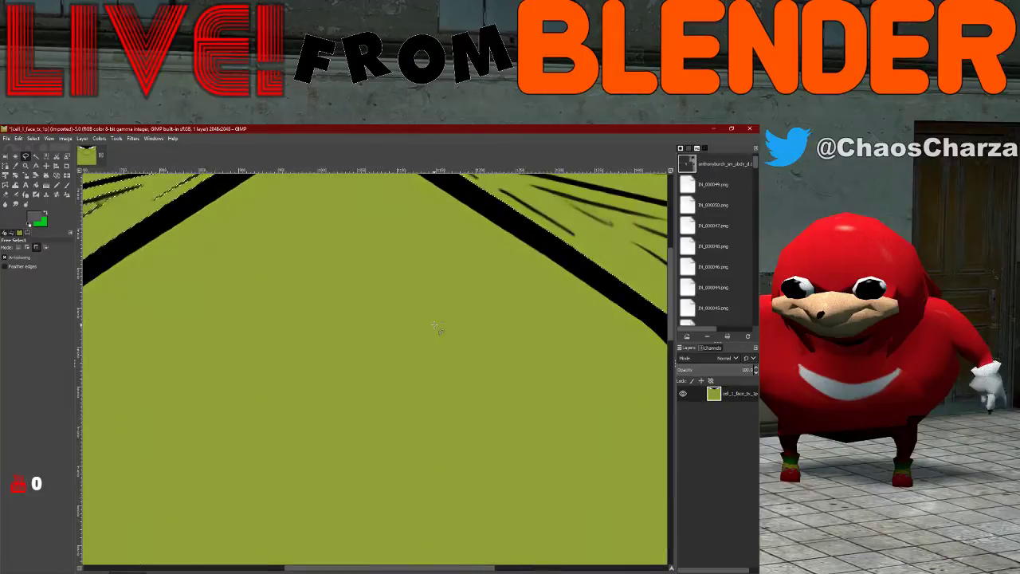
{"action": "scroll", "coordinate": [437, 327], "scroll_direction": "down", "scroll_amount": 2, "text": "ctrl"}
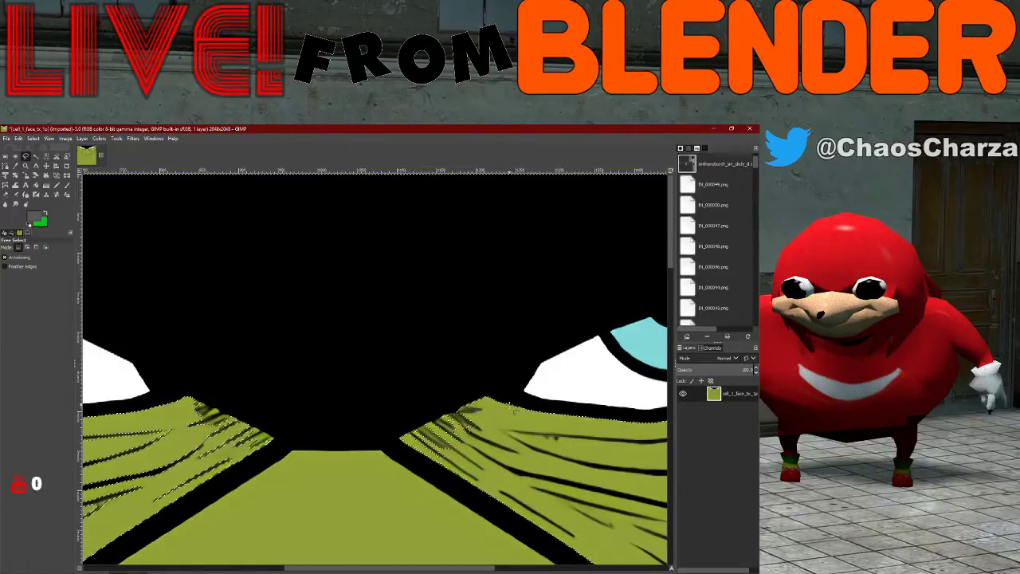
{"action": "left_click_drag", "start_coordinate": [495, 416], "coordinate": [468, 412], "text": "shift"}
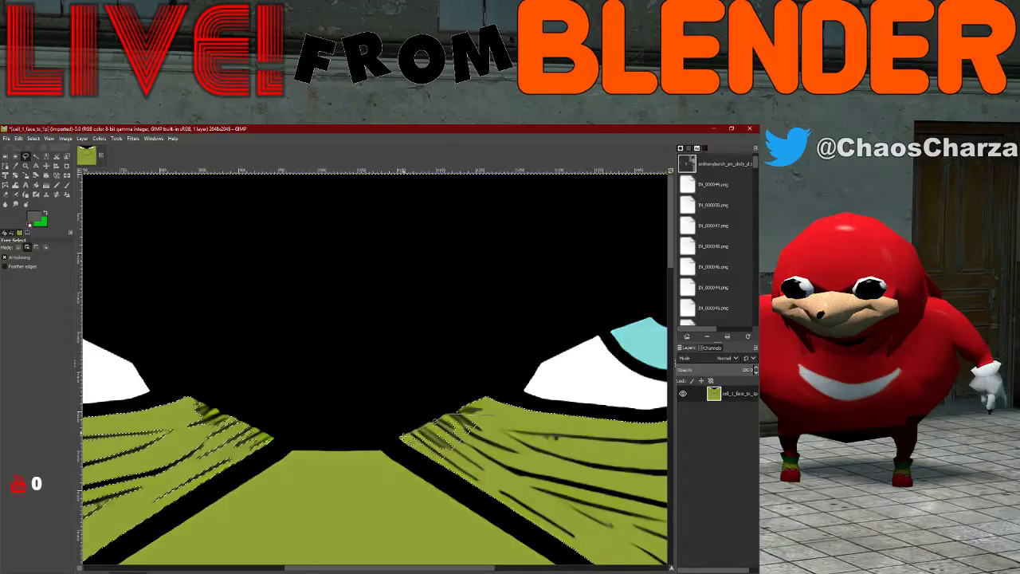
{"action": "mouse_move", "coordinate": [468, 413]}
{"action": "left_mouse_down", "text": "shift"}
{"action": "mouse_move", "coordinate": [427, 448]}
{"action": "mouse_move", "coordinate": [453, 467]}
{"action": "left_mouse_up", "text": "shift"}
{"action": "left_click_drag", "start_coordinate": [496, 418], "coordinate": [494, 416], "text": "shift"}
{"action": "scroll", "coordinate": [483, 435], "scroll_direction": "down", "scroll_amount": 3}
{"action": "scroll", "coordinate": [483, 443], "scroll_direction": "up", "scroll_amount": 3}
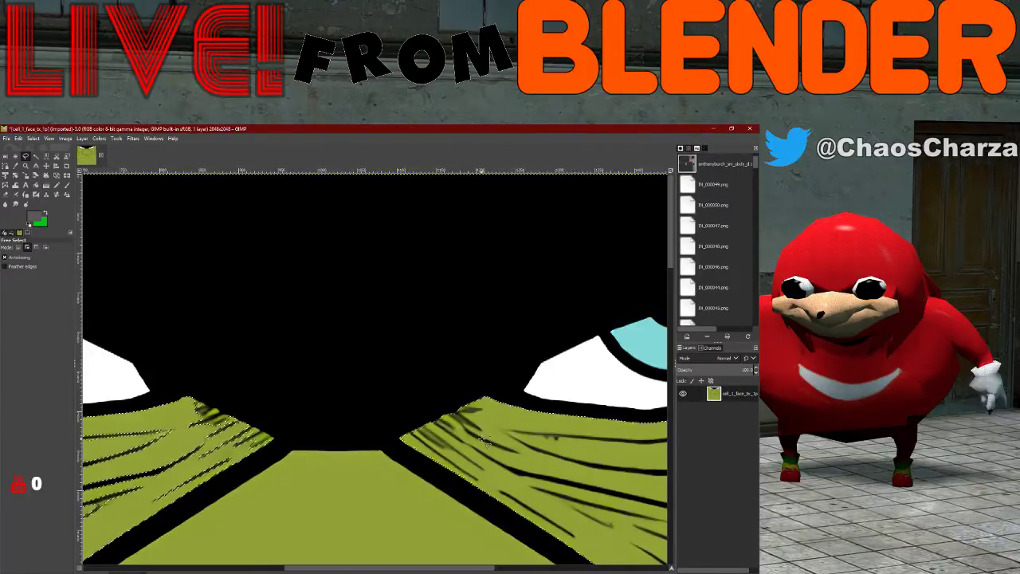
- Outline the lower ends of the long lines on the image's left cheek with Free Select to include them in the selection
{"action": "scroll", "coordinate": [484, 448], "scroll_direction": "down", "scroll_amount": 4, "text": "shift"}
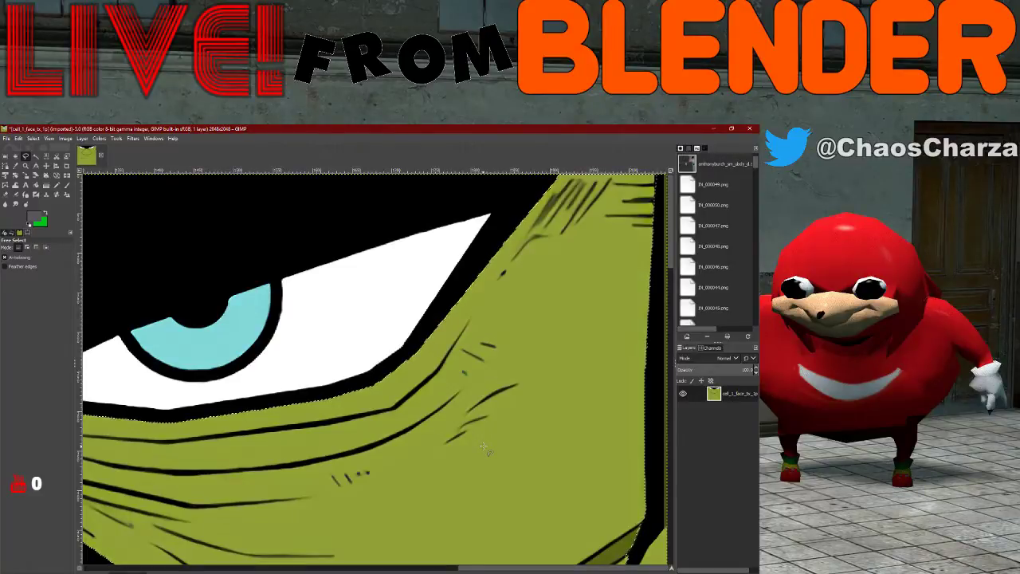
{"action": "scroll", "coordinate": [486, 450], "scroll_direction": "down", "scroll_amount": 4}
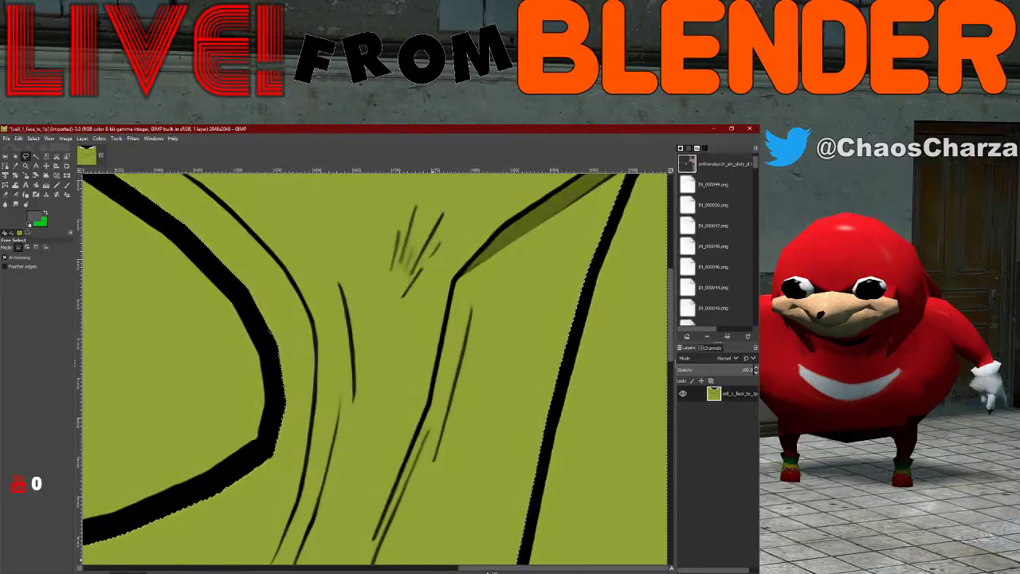
{"action": "scroll", "coordinate": [243, 563], "scroll_direction": "up", "scroll_amount": 4, "text": "shift"}
{"action": "left_click_drag", "start_coordinate": [243, 565], "coordinate": [149, 566]}
{"action": "scroll", "coordinate": [321, 396], "scroll_direction": "down", "scroll_amount": 4}
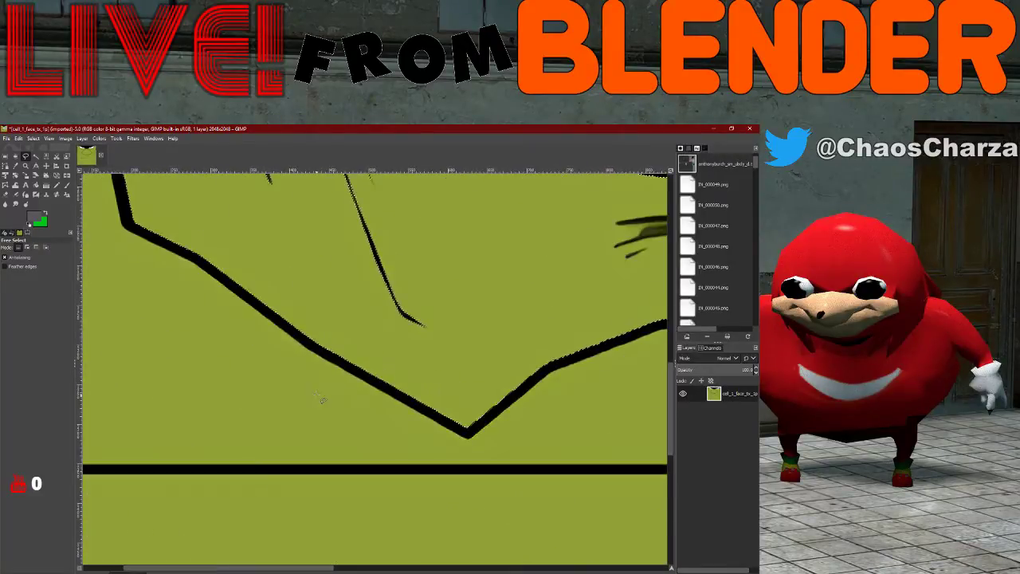
{"action": "scroll", "coordinate": [297, 387], "scroll_direction": "up", "scroll_amount": 1}
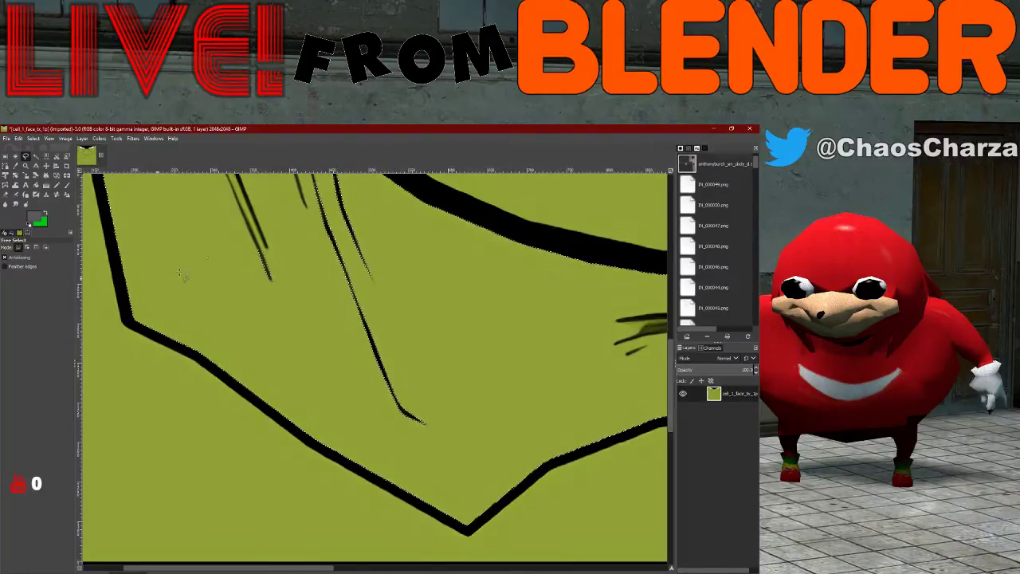
{"action": "left_click", "coordinate": [189, 255]}
{"action": "left_click", "coordinate": [514, 438]}
{"action": "left_click", "coordinate": [344, 196]}
{"action": "left_click", "coordinate": [188, 255]}
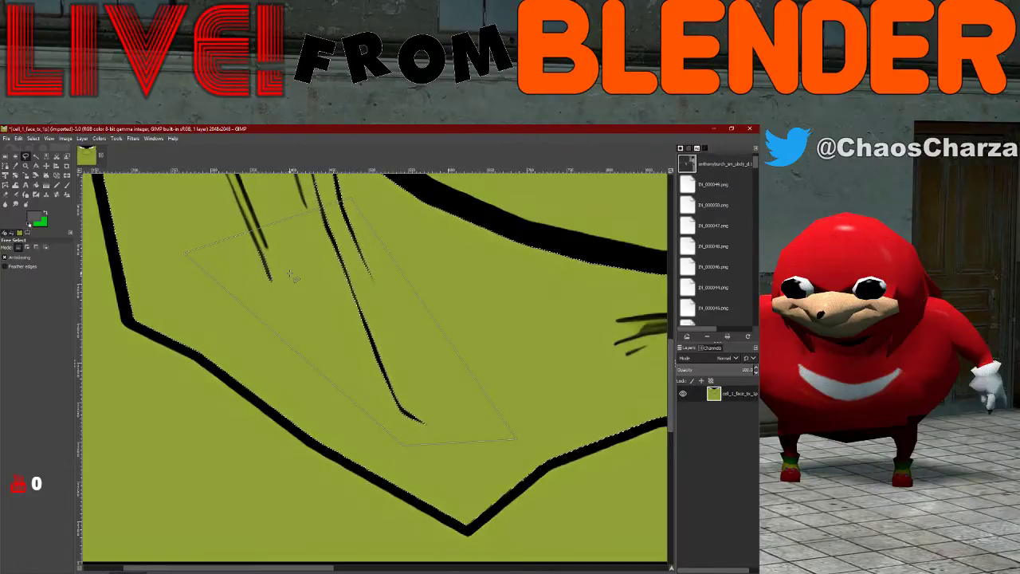
{"action": "key", "text": "Escape"}
- Add the middle section of the vertical lines between the left cheek and the nose to the selection with Free Select
{"action": "scroll", "coordinate": [295, 277], "scroll_direction": "up", "scroll_amount": 5}
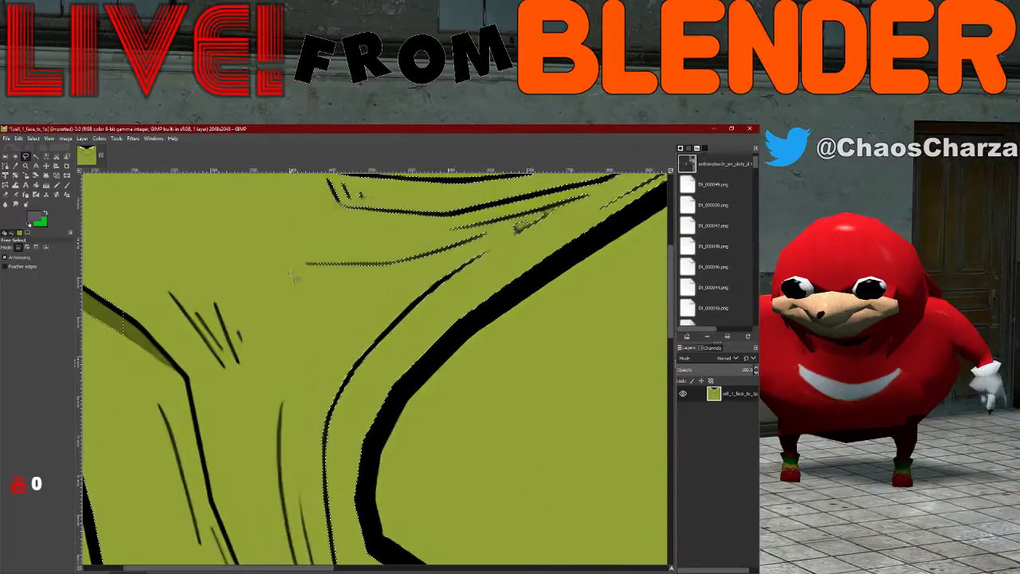
{"action": "left_click", "coordinate": [281, 351]}
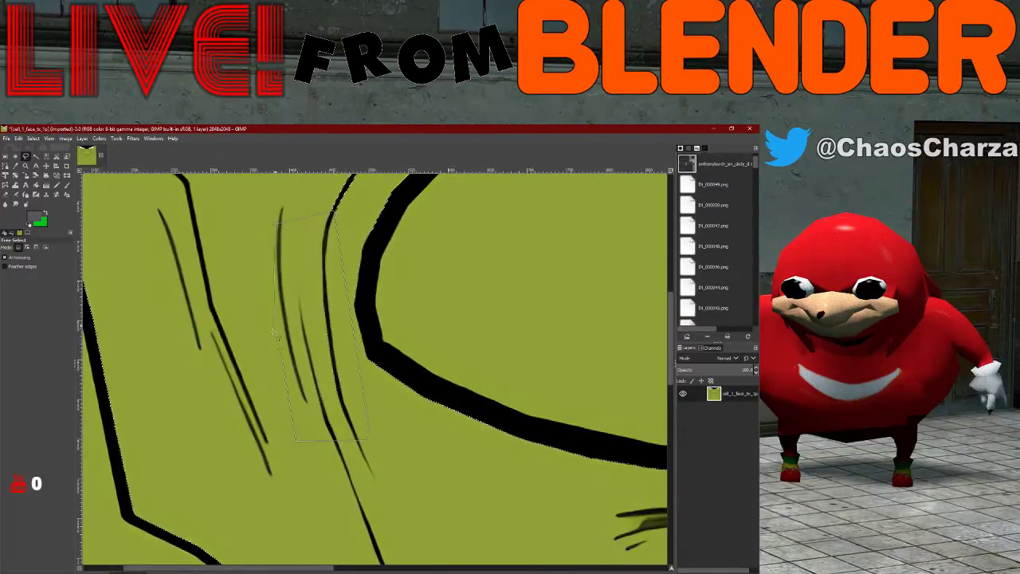
{"action": "key", "text": "Escape"}
- Add the shaded crease on the image's left cheek to the selection with a Free Select outline
{"action": "middle_click_drag", "start_coordinate": [298, 314], "coordinate": [407, 509]}
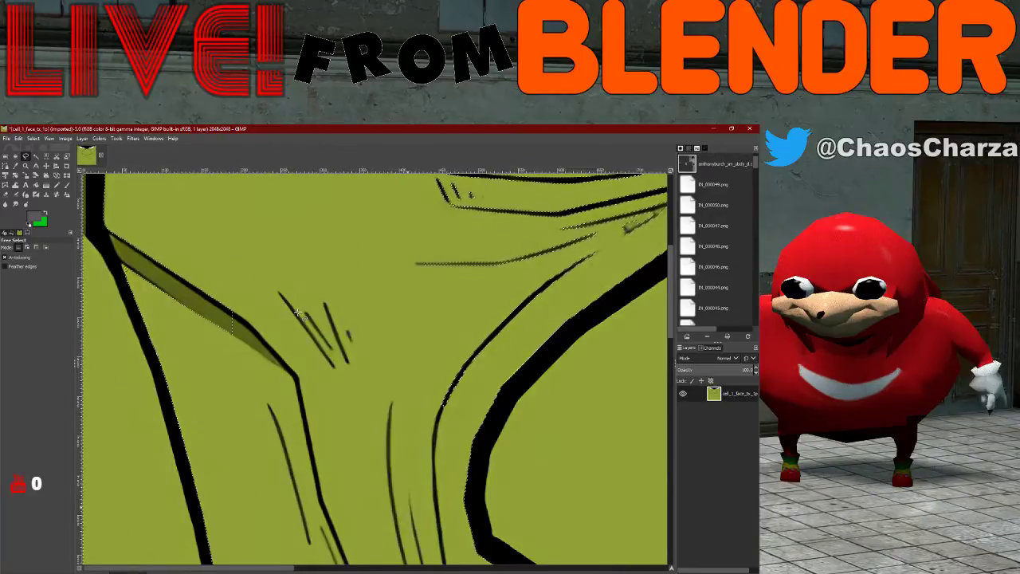
{"action": "left_click", "coordinate": [106, 229], "text": "shift"}
{"action": "left_click", "coordinate": [297, 289]}
{"action": "left_click", "coordinate": [236, 231]}
{"action": "left_click", "coordinate": [107, 218]}
{"action": "key", "text": "Return"}
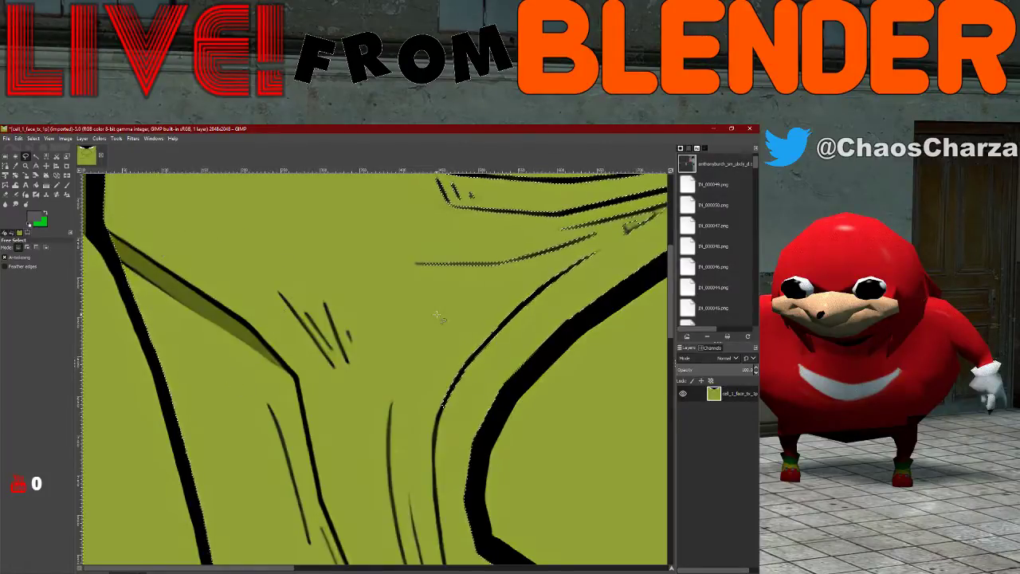
- Add the hatching in the upper left corner, the wrinkles beneath the left eye and the lines beside the nose to the selection
{"action": "scroll", "coordinate": [403, 350], "scroll_direction": "down", "scroll_amount": 2, "text": "ctrl"}
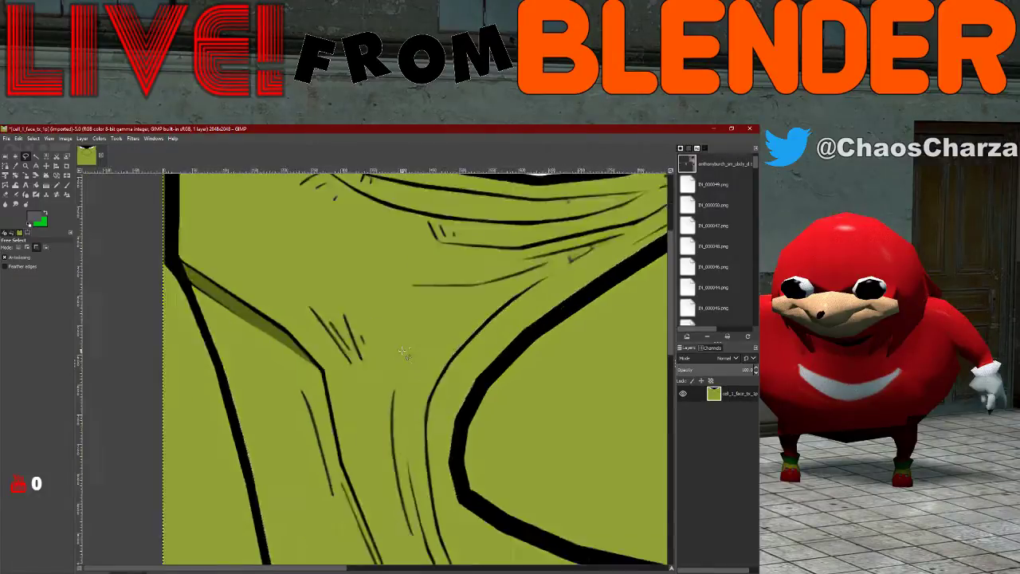
{"action": "scroll", "coordinate": [402, 351], "scroll_direction": "up", "scroll_amount": 2}
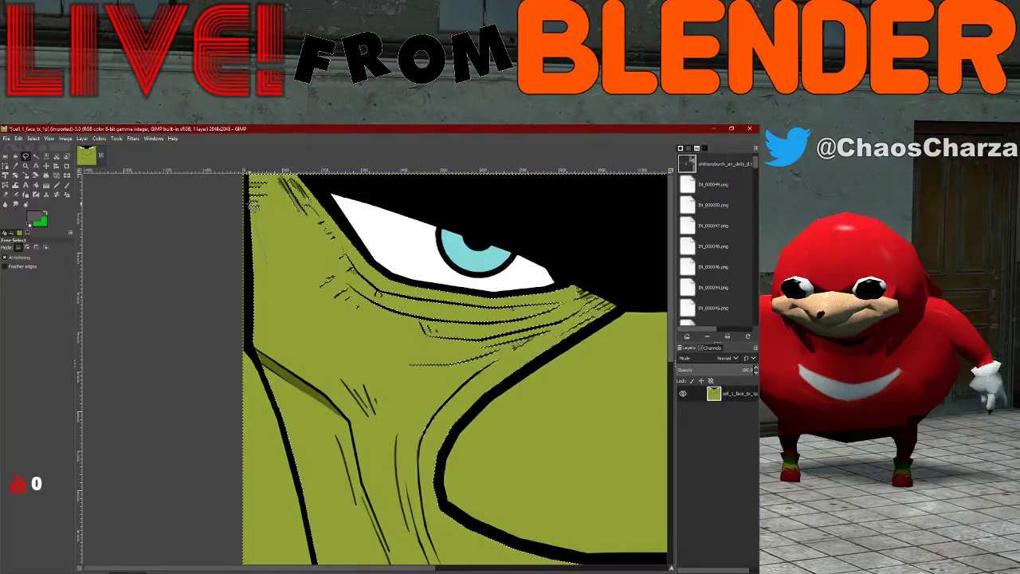
{"action": "scroll", "coordinate": [251, 204], "scroll_direction": "down", "scroll_amount": 2, "text": "ctrl"}
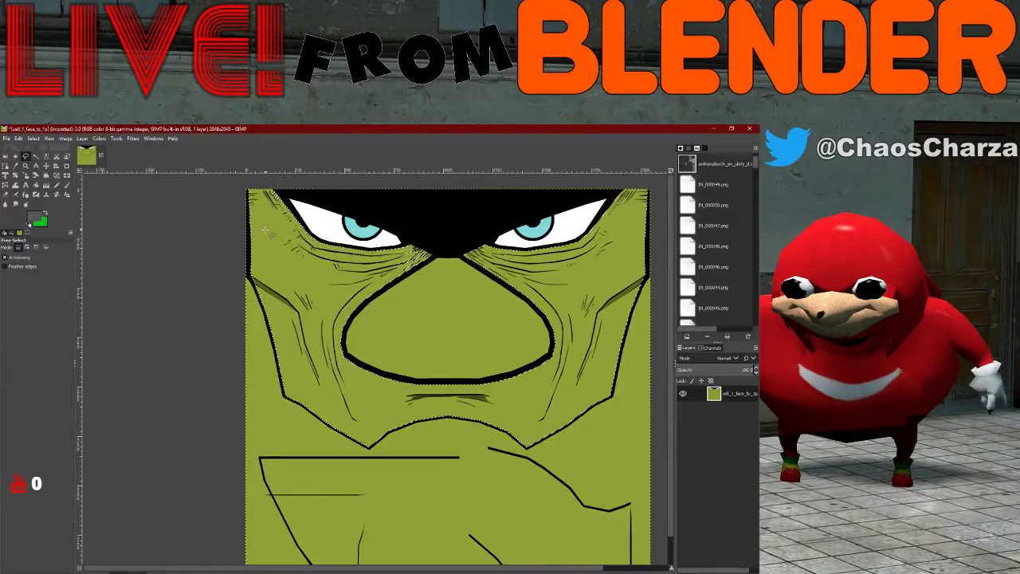
{"action": "scroll", "coordinate": [341, 229], "scroll_direction": "up", "scroll_amount": 2, "text": "ctrl"}
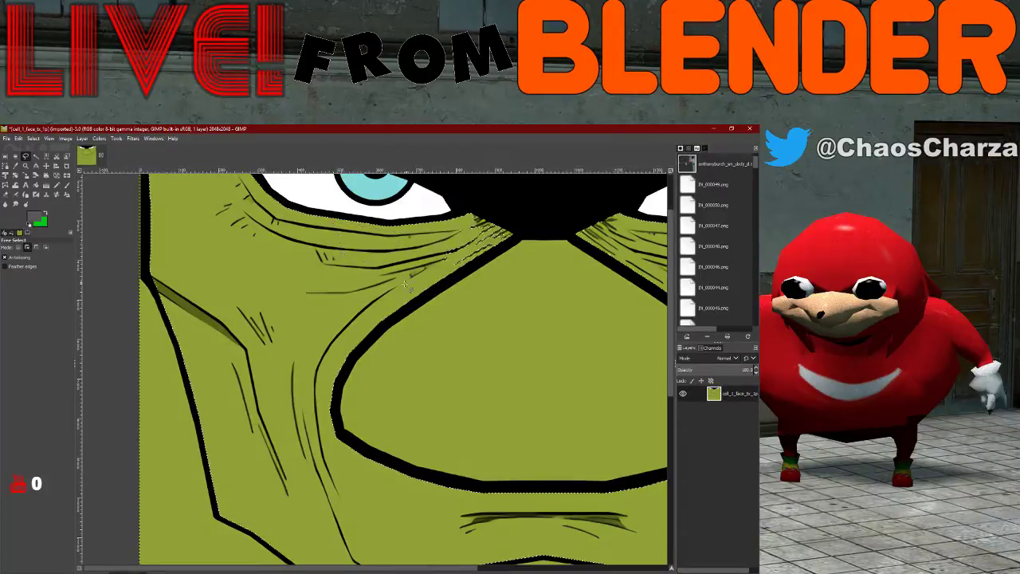
{"action": "mouse_move", "coordinate": [396, 298]}
{"action": "left_mouse_down", "text": "shift"}
{"action": "mouse_move", "coordinate": [509, 238]}
{"action": "mouse_move", "coordinate": [488, 242]}
{"action": "mouse_move", "coordinate": [474, 215]}
{"action": "mouse_move", "coordinate": [421, 246]}
{"action": "mouse_move", "coordinate": [402, 289]}
{"action": "left_mouse_up", "text": "shift"}
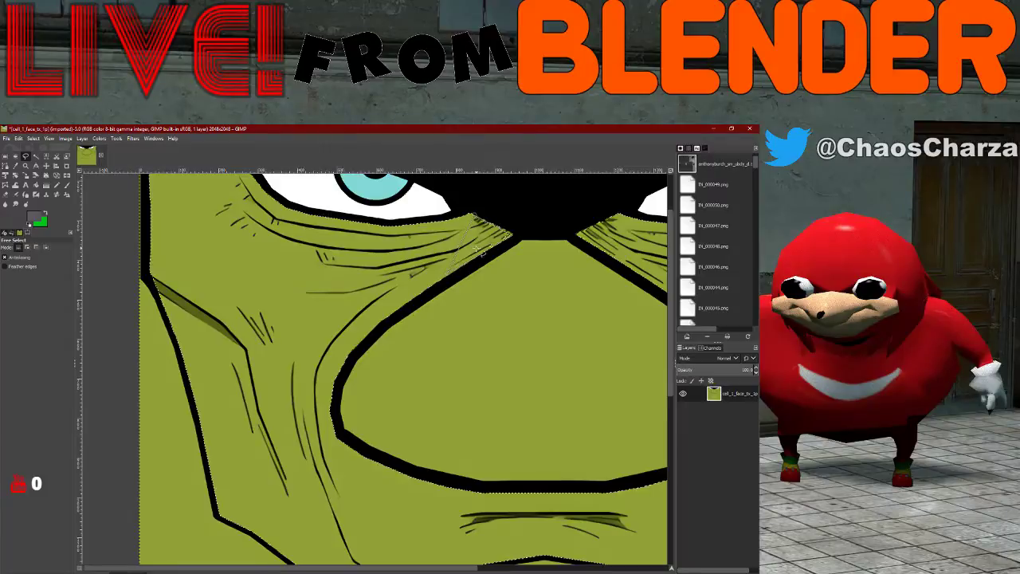
- Add the remaining hatched area at the upper left corner of the face texture to the selection with Free Select
{"action": "scroll", "coordinate": [440, 264], "scroll_direction": "up", "scroll_amount": 2}
{"action": "scroll", "coordinate": [436, 262], "scroll_direction": "up", "scroll_amount": 1, "text": "ctrl"}
{"action": "scroll", "coordinate": [437, 261], "scroll_direction": "down", "scroll_amount": 4, "text": "ctrl"}
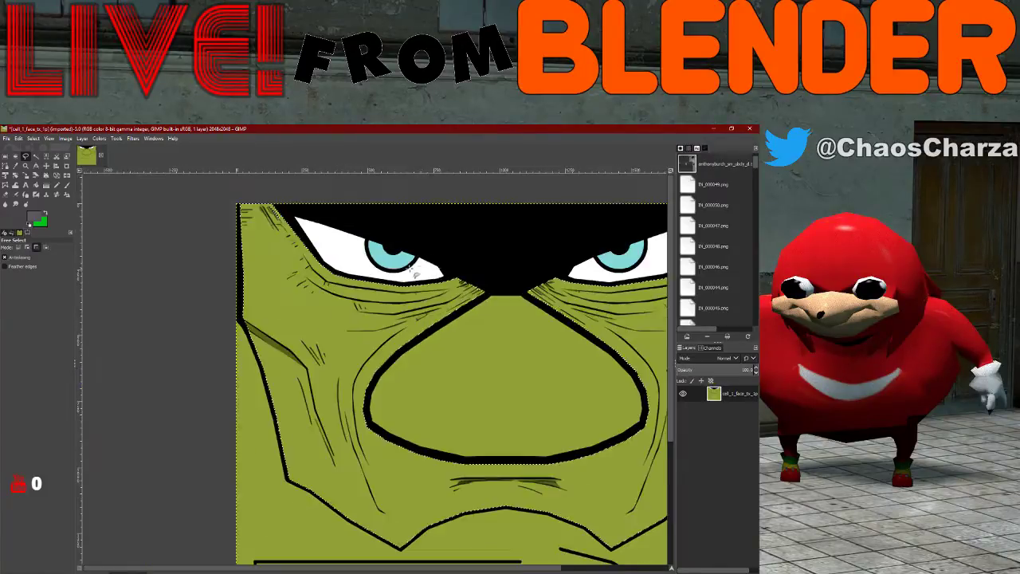
{"action": "scroll", "coordinate": [399, 279], "scroll_direction": "up", "scroll_amount": 2, "text": "ctrl"}
{"action": "scroll", "coordinate": [381, 283], "scroll_direction": "up", "scroll_amount": 3, "text": "ctrl"}
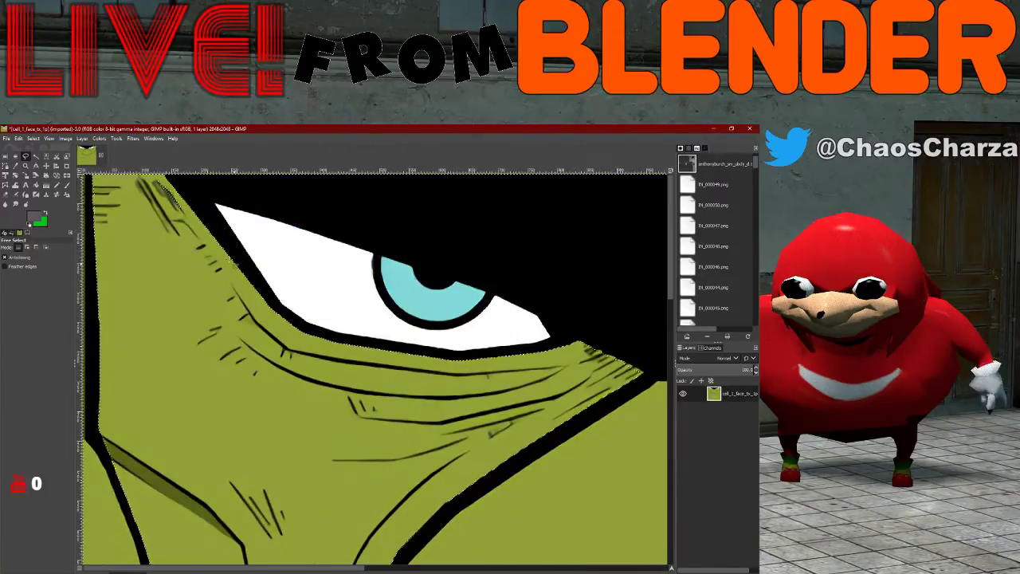
{"action": "scroll", "coordinate": [205, 240], "scroll_direction": "down", "scroll_amount": 2, "text": "ctrl"}
{"action": "key", "text": "shift"}
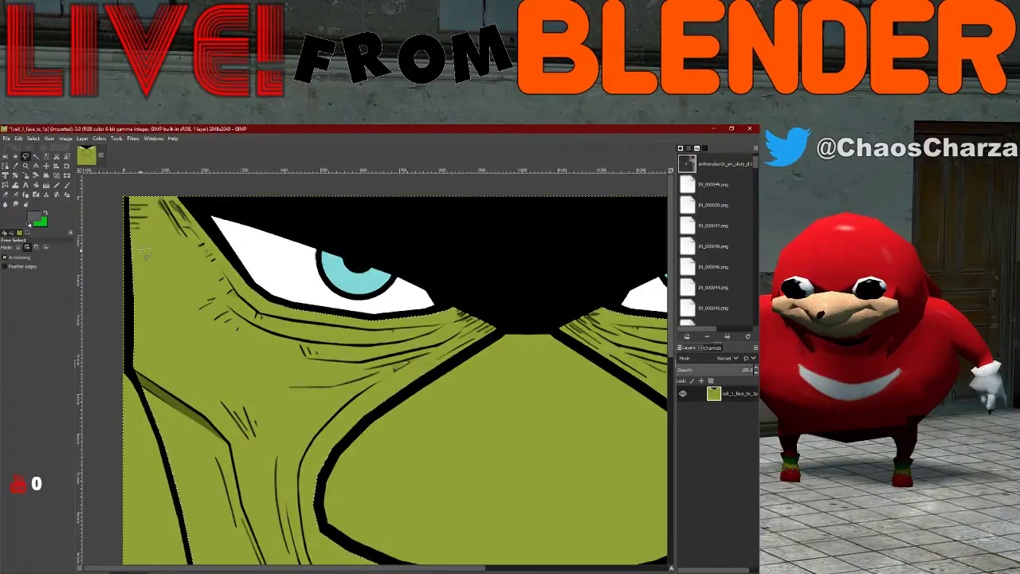
{"action": "left_click", "coordinate": [126, 192]}
{"action": "left_click", "coordinate": [161, 178]}
{"action": "key", "text": "Return"}
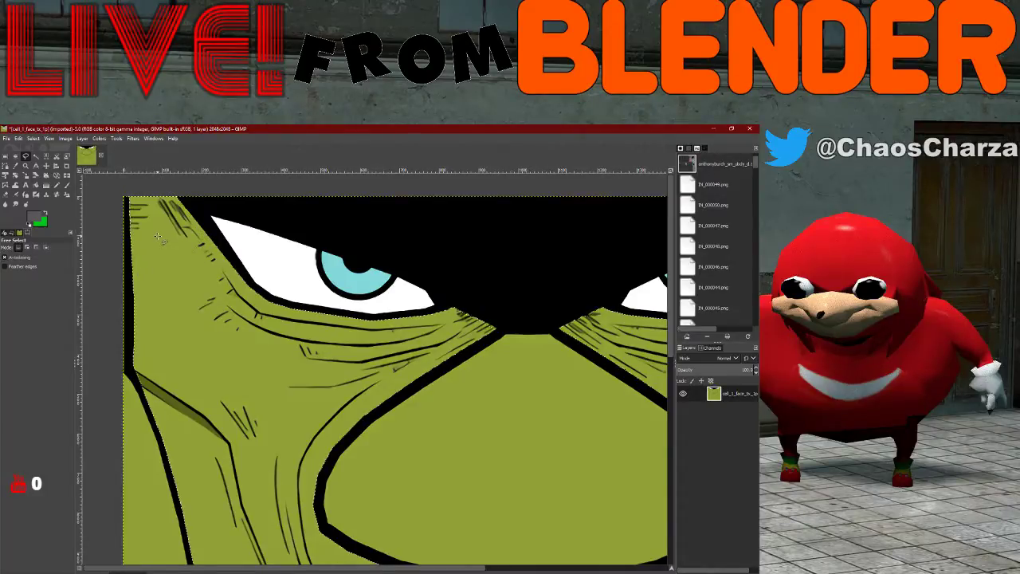
- Change the foreground colour to the near-black neutral grey 191919
{"action": "scroll", "coordinate": [158, 237], "scroll_direction": "down", "scroll_amount": 2, "text": "ctrl"}
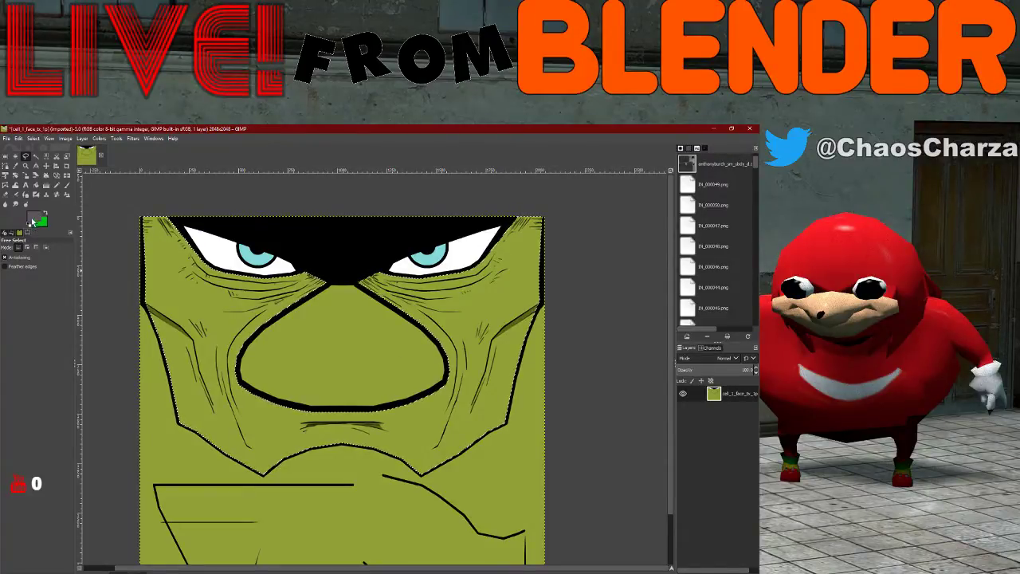
{"action": "left_click", "coordinate": [34, 221]}
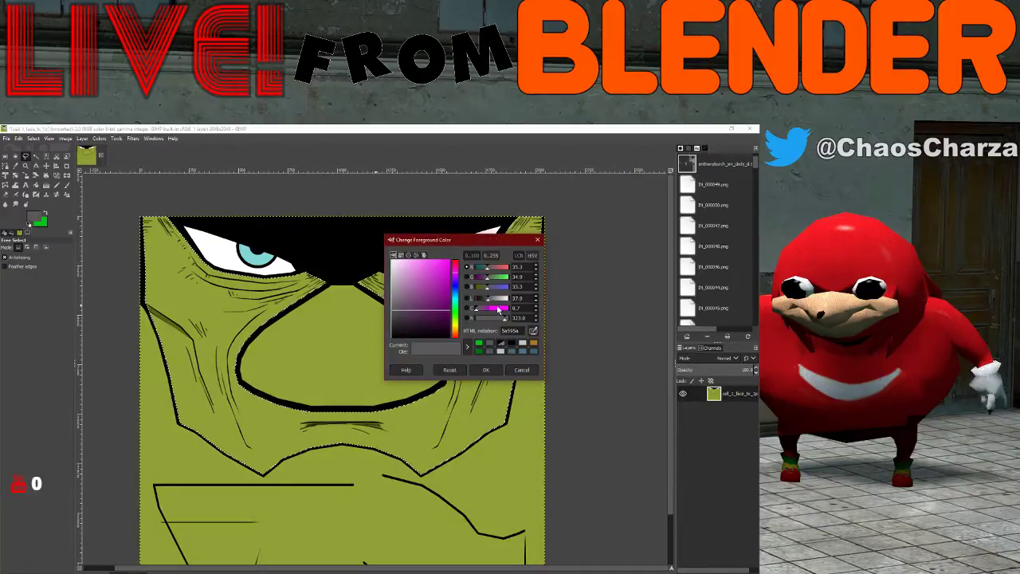
{"action": "left_click_drag", "start_coordinate": [487, 299], "coordinate": [479, 302]}
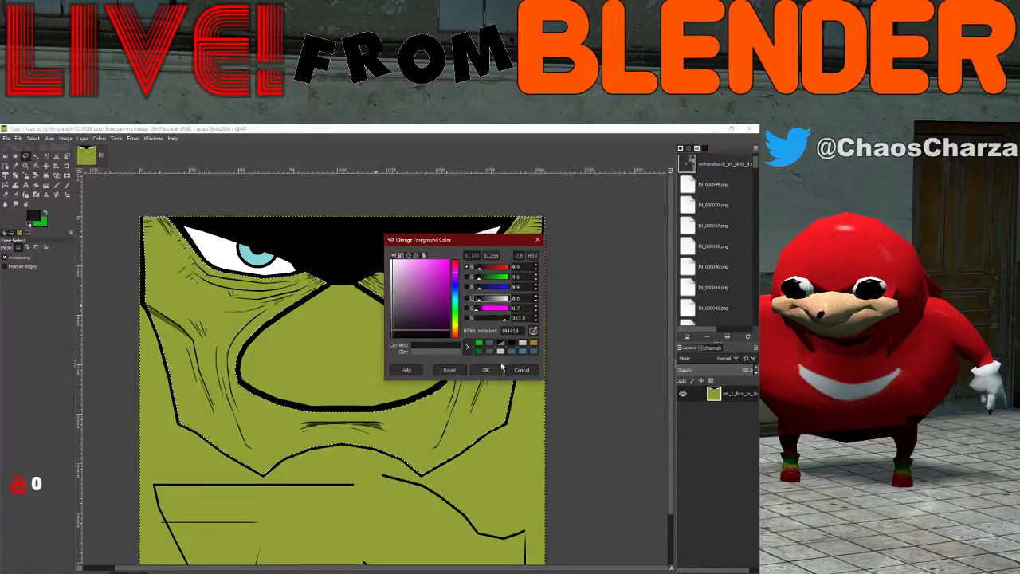
{"action": "left_click", "coordinate": [452, 315]}
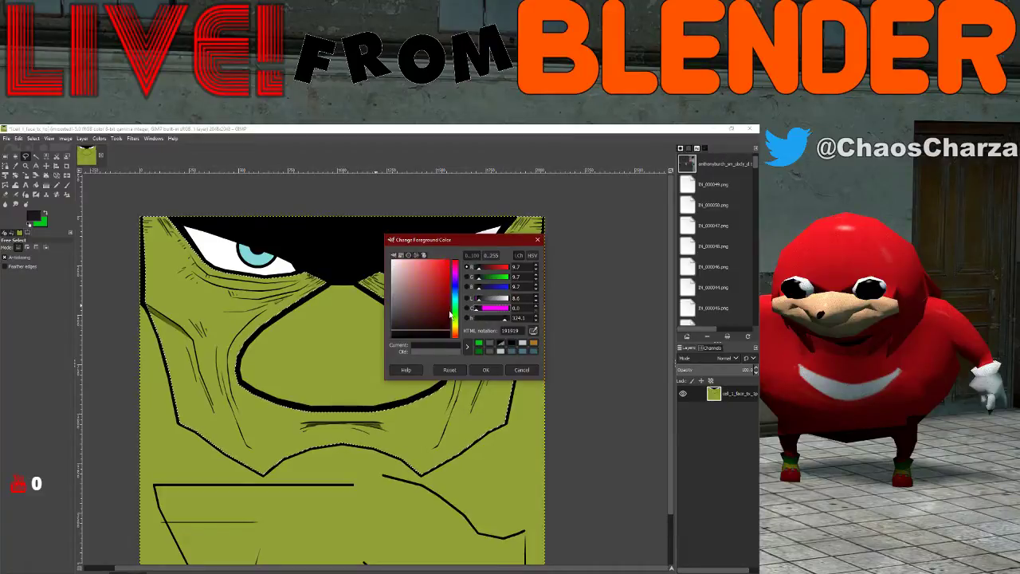
{"action": "left_click", "coordinate": [485, 369]}
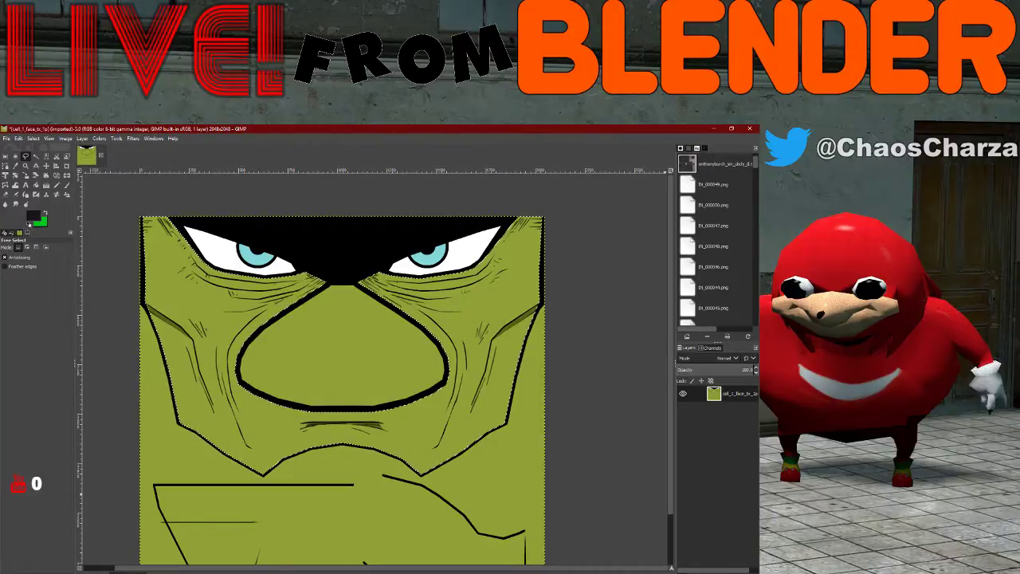
- Add a transparent 2048 × 2048 px layer and bucket-fill the selected face skin on it with the dark foreground colour
{"action": "key", "text": "shift+ctrl+n"}
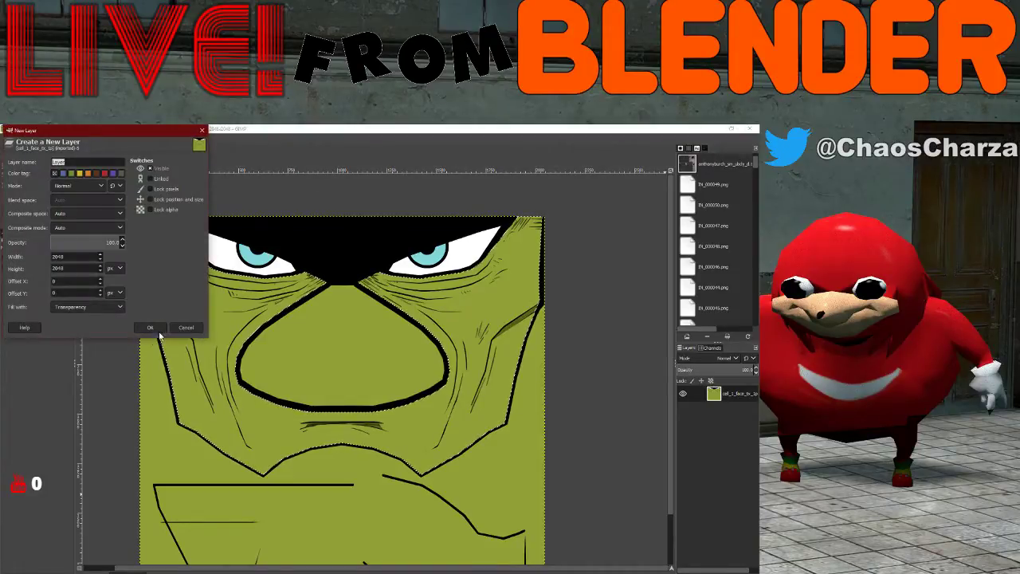
{"action": "left_click", "coordinate": [150, 328]}
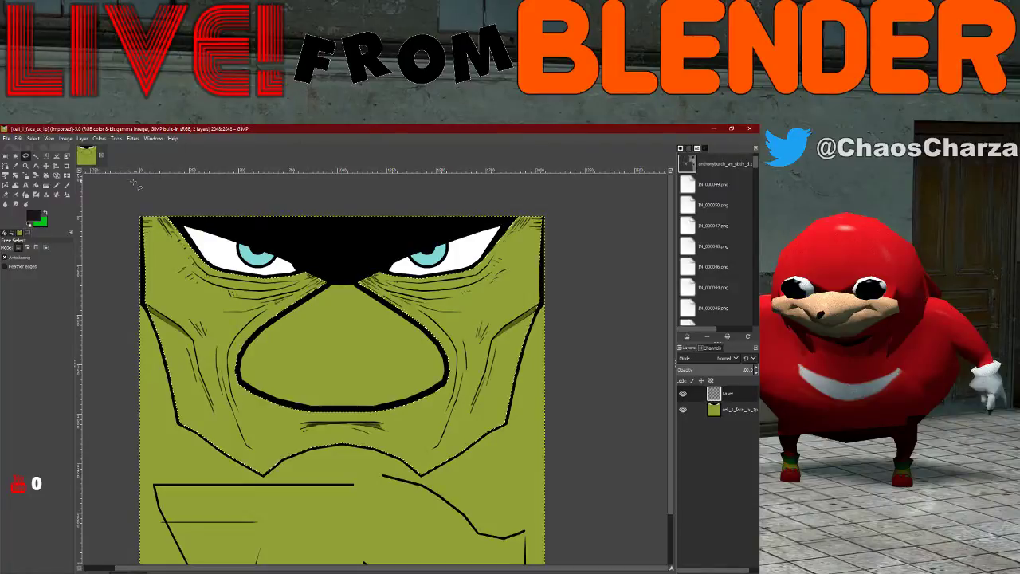
{"action": "left_click", "coordinate": [35, 186]}
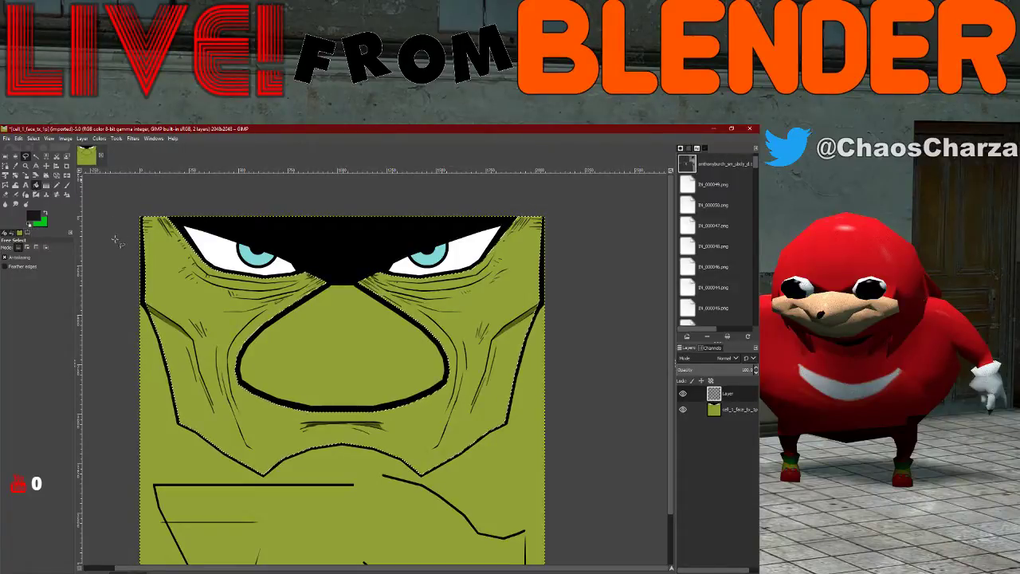
{"action": "left_click", "coordinate": [158, 263]}
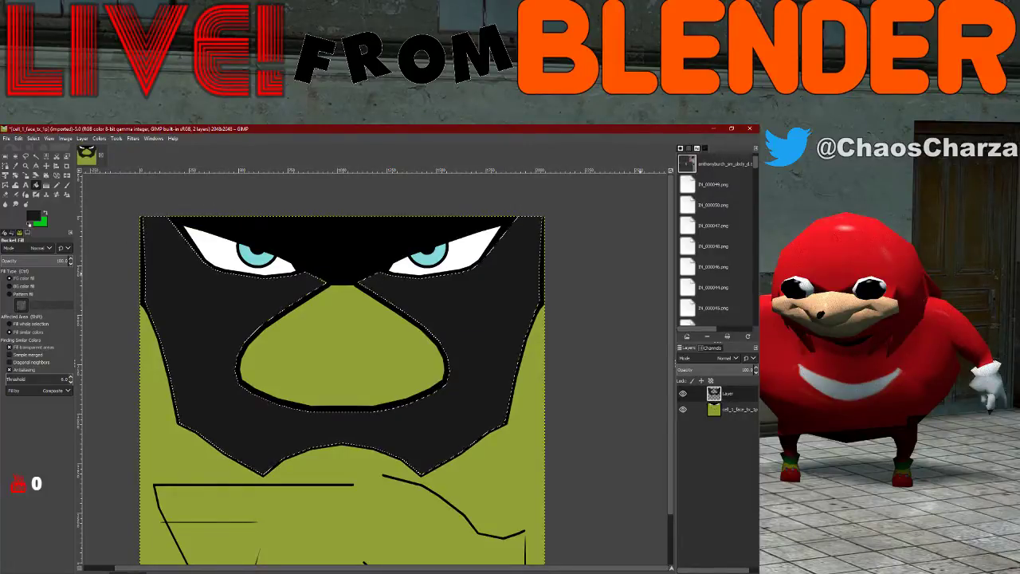
- Set the blend mode of the dark fill layer to HSV Saturation
{"action": "left_click", "coordinate": [726, 357]}
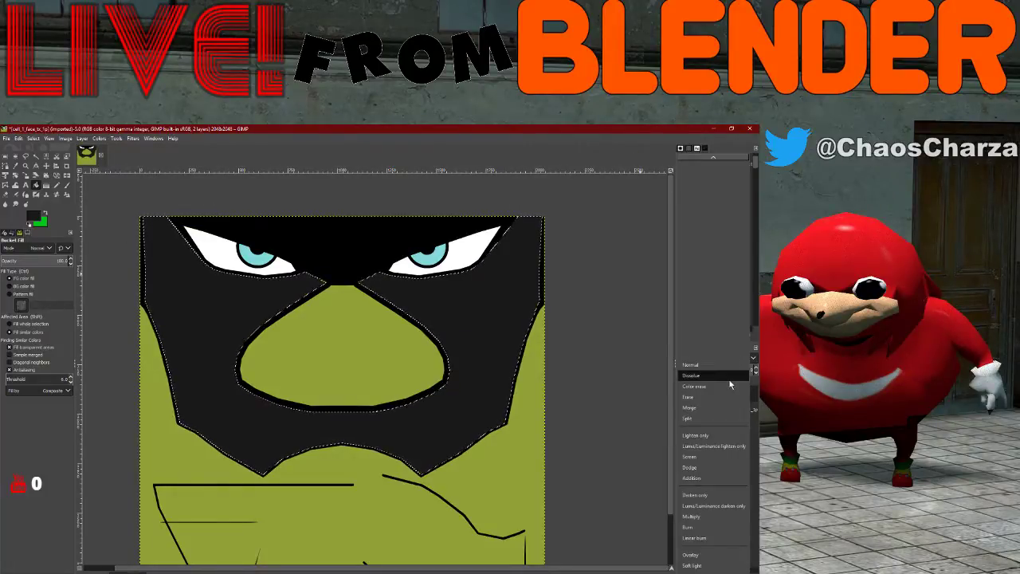
{"action": "scroll", "coordinate": [724, 526], "scroll_direction": "down", "scroll_amount": 5}
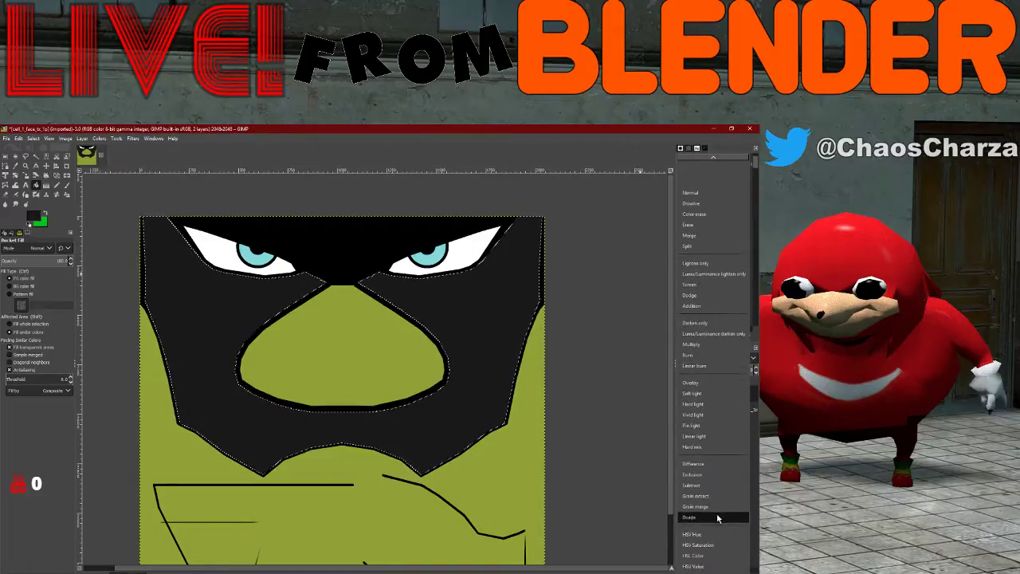
{"action": "scroll", "coordinate": [718, 518], "scroll_direction": "down", "scroll_amount": 2}
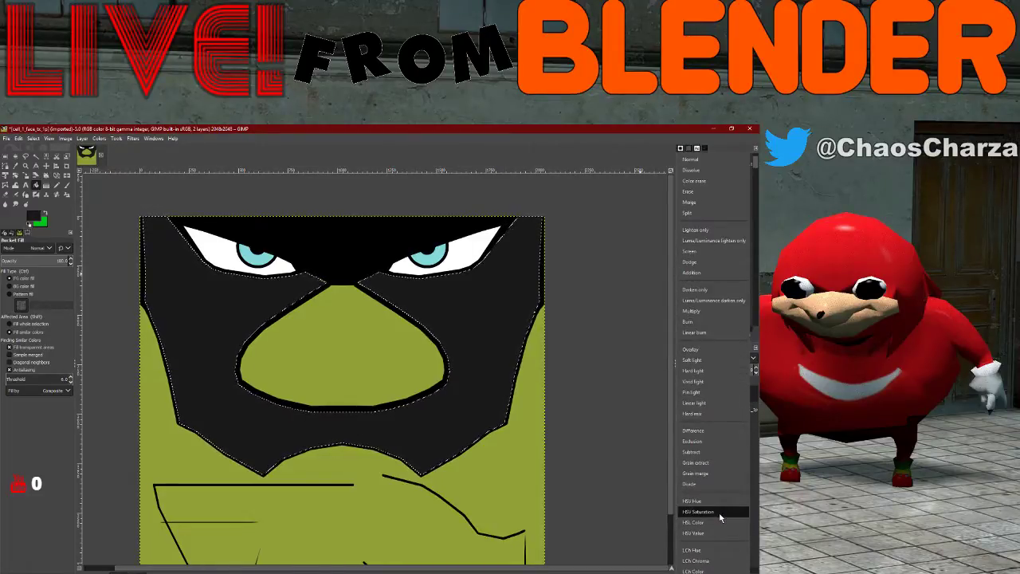
{"action": "left_click", "coordinate": [719, 512]}
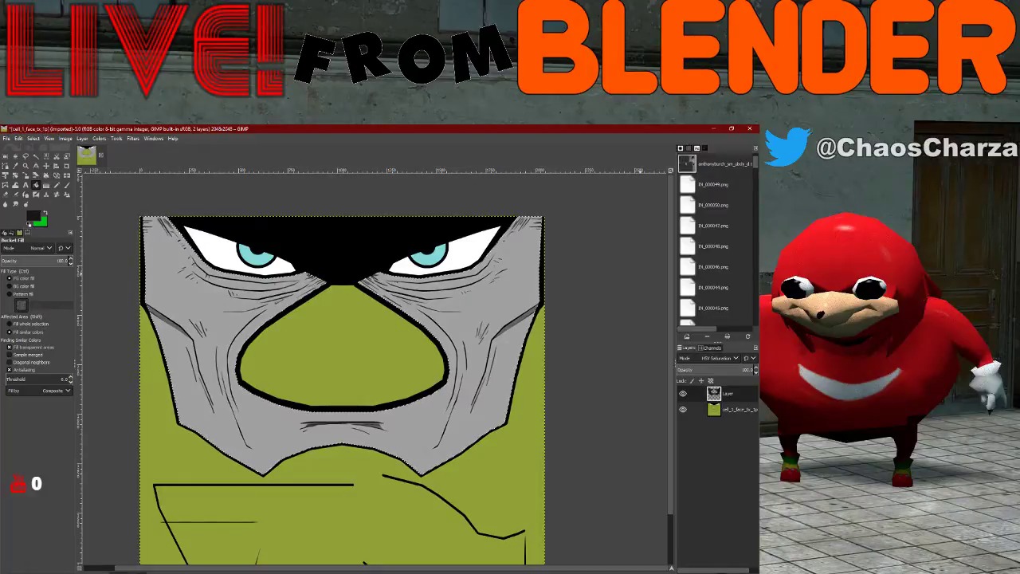
- Duplicate the dark fill layer and set the copy's blend mode to HSV Value
{"action": "key", "text": "shift+ctrl+d"}
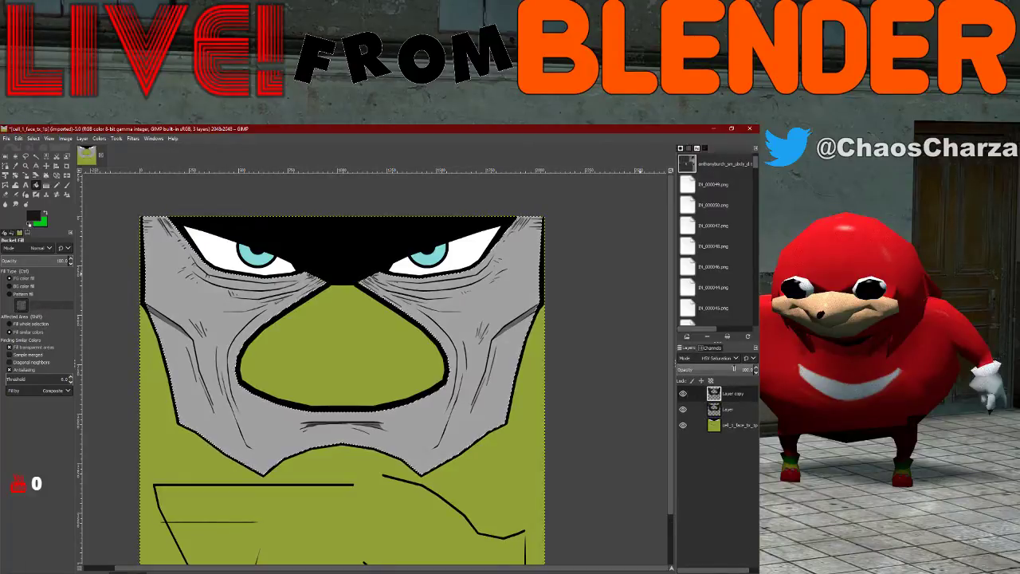
{"action": "left_click", "coordinate": [737, 359]}
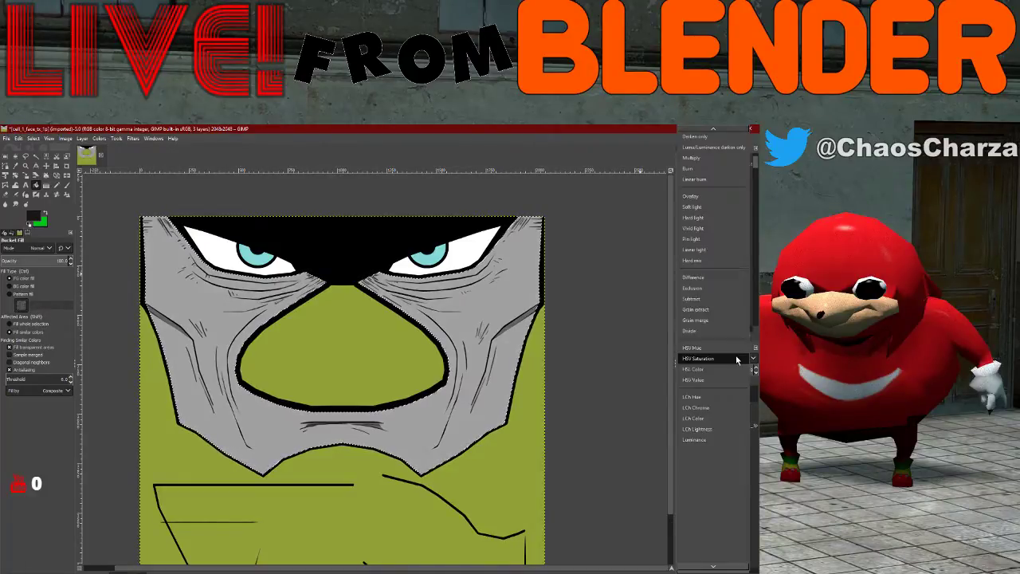
{"action": "left_click", "coordinate": [737, 384]}
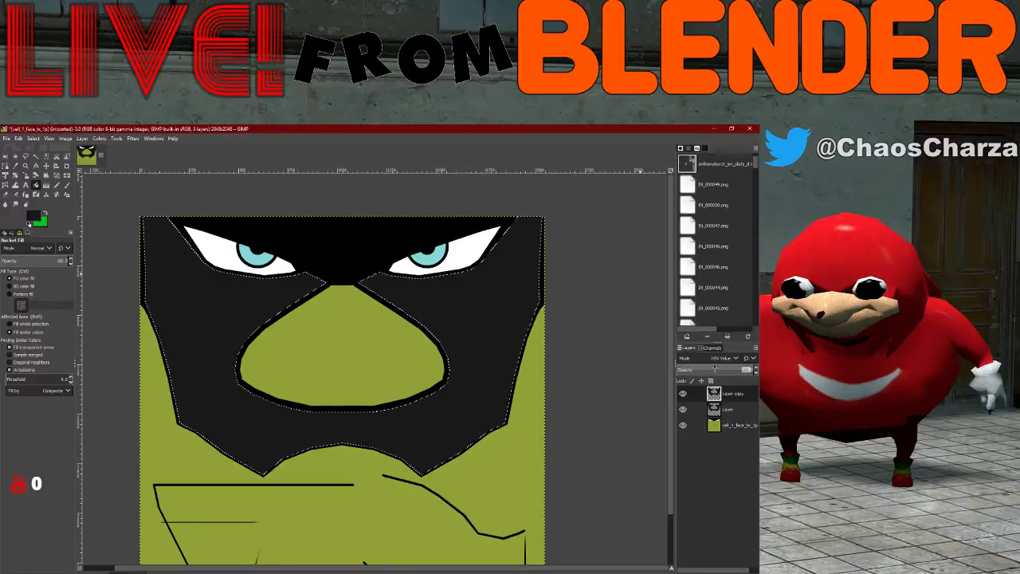
- Set the HSV Value layer's opacity slightly below 100 and clear the face selection with Rectangle Select
{"action": "left_click", "coordinate": [703, 371]}
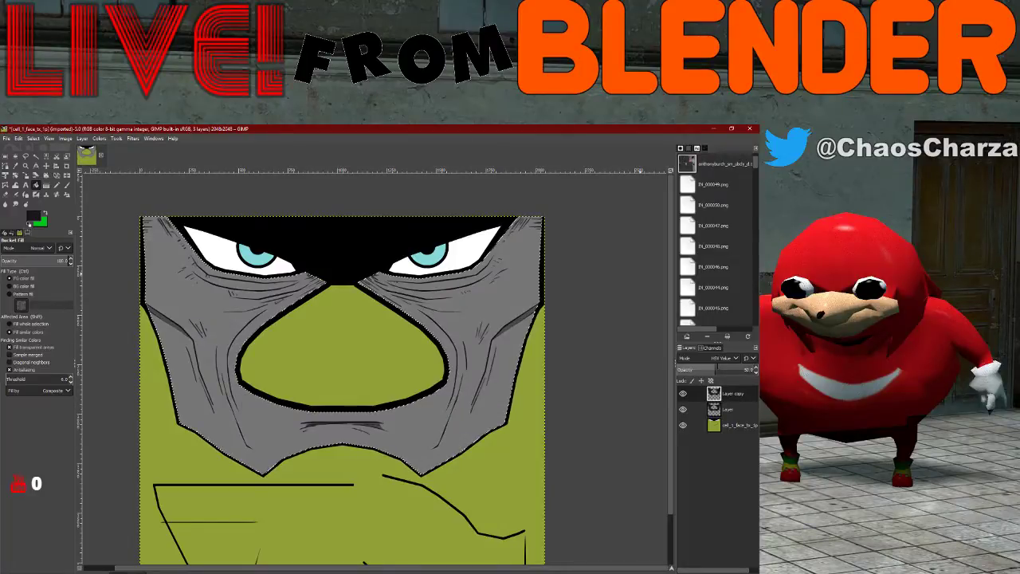
{"action": "mouse_move", "coordinate": [718, 371]}
{"action": "left_mouse_down"}
{"action": "mouse_move", "coordinate": [738, 371]}
{"action": "mouse_move", "coordinate": [730, 371]}
{"action": "left_mouse_up"}
{"action": "type", "text": "100"}
{"action": "key", "text": "Return"}
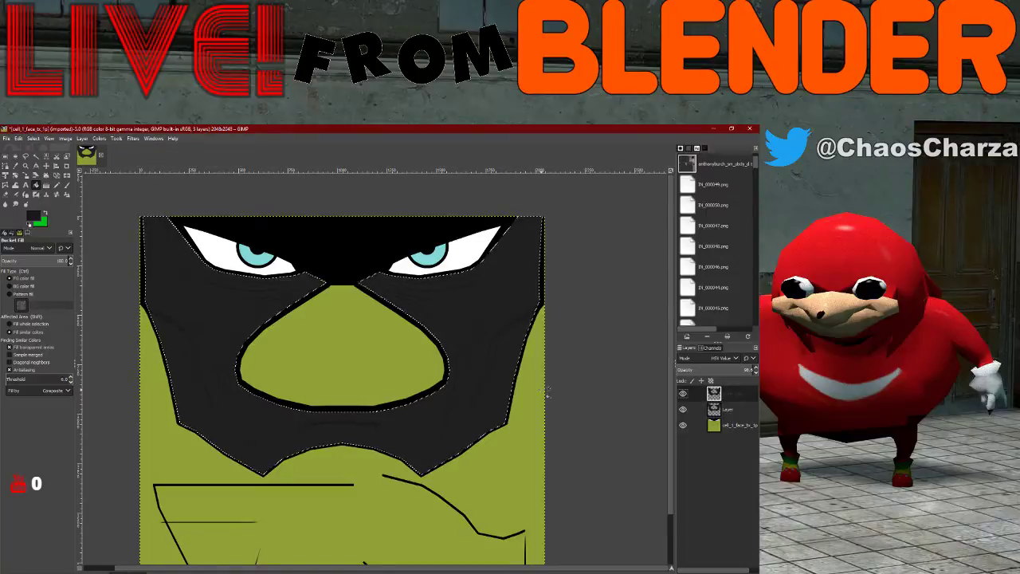
{"action": "left_click", "coordinate": [8, 165]}
{"action": "left_click", "coordinate": [281, 233]}
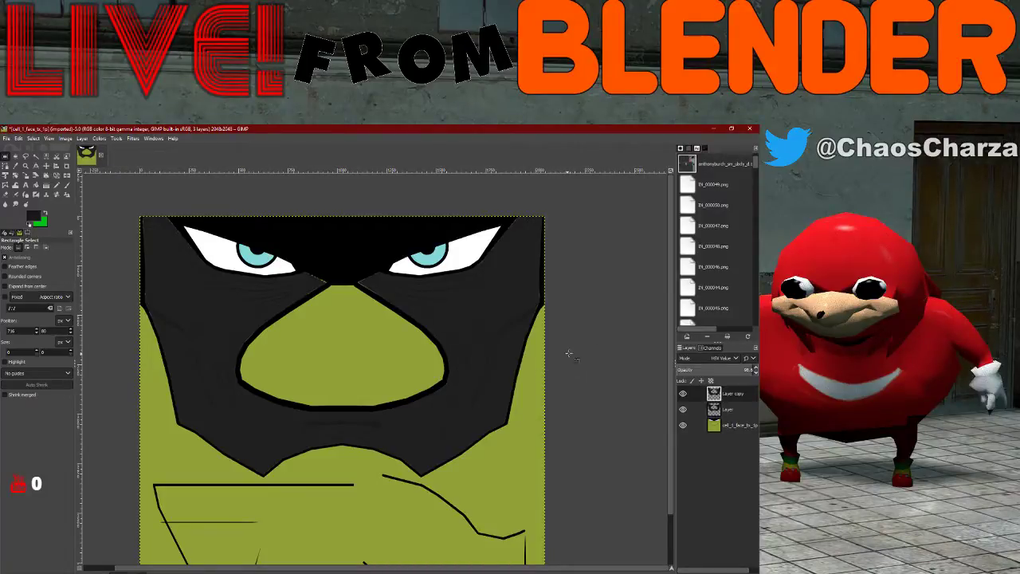
- Fill the nose opening, the areas around the mask and other unfilled regions of the HSV Saturation layer with the dark foreground color
{"action": "left_click", "coordinate": [721, 411]}
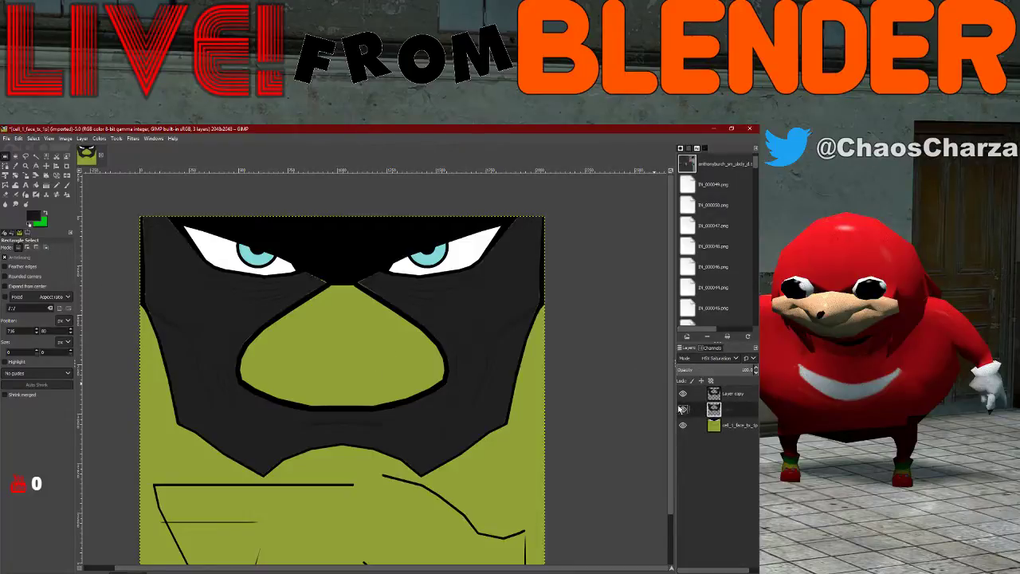
{"action": "left_click", "coordinate": [36, 185]}
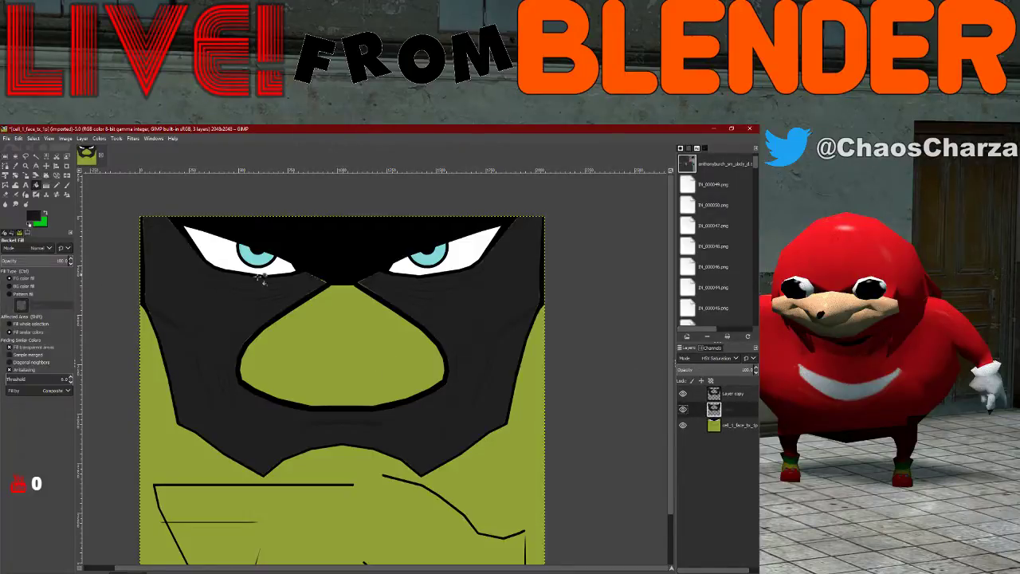
{"action": "left_click", "coordinate": [319, 336]}
{"action": "left_click", "coordinate": [511, 421]}
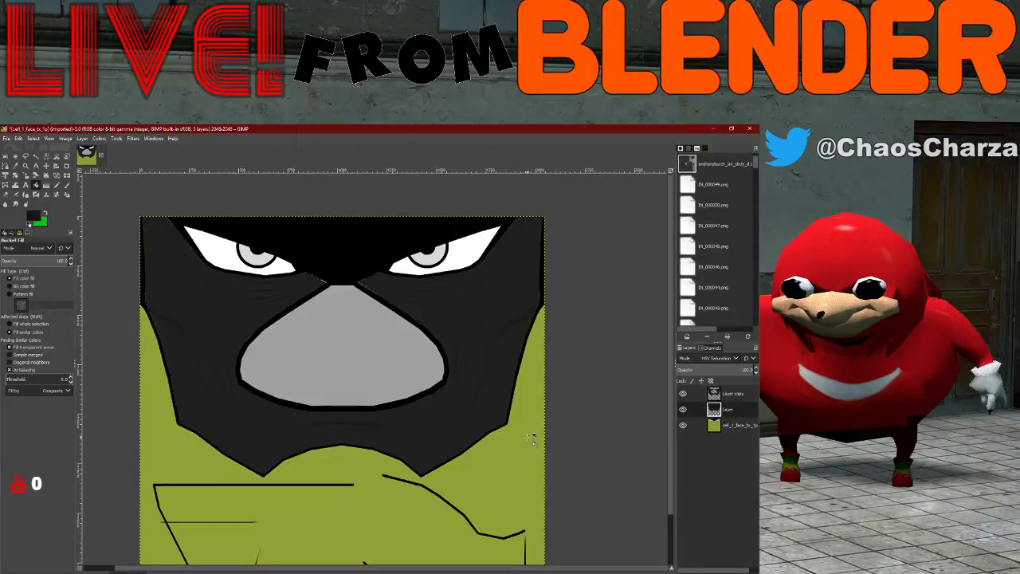
{"action": "left_click", "coordinate": [480, 371]}
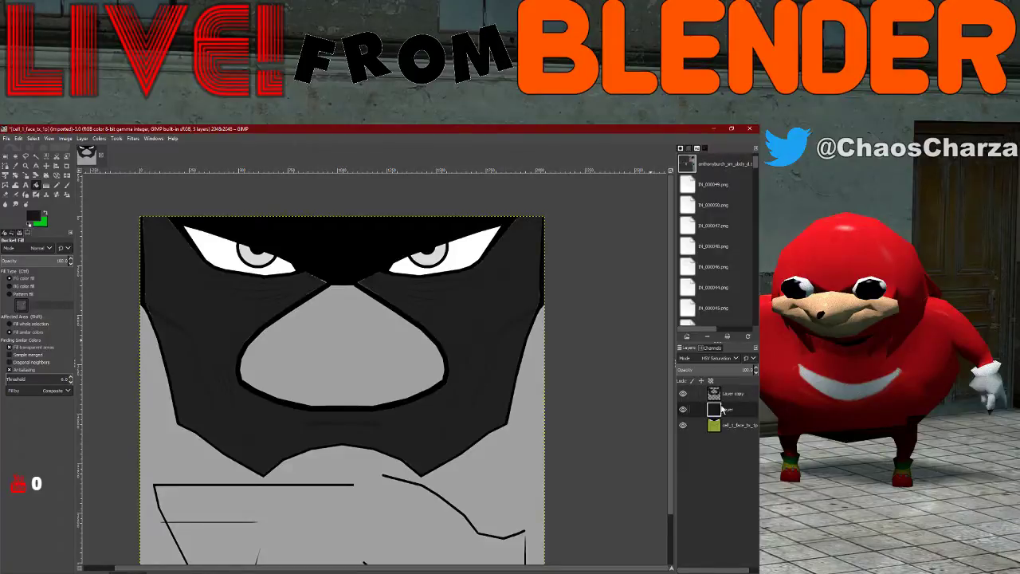
- Delete the middle saturation layer and replace it with a new foreground-color layer in HSV Saturation mode
{"action": "left_click", "coordinate": [682, 411]}
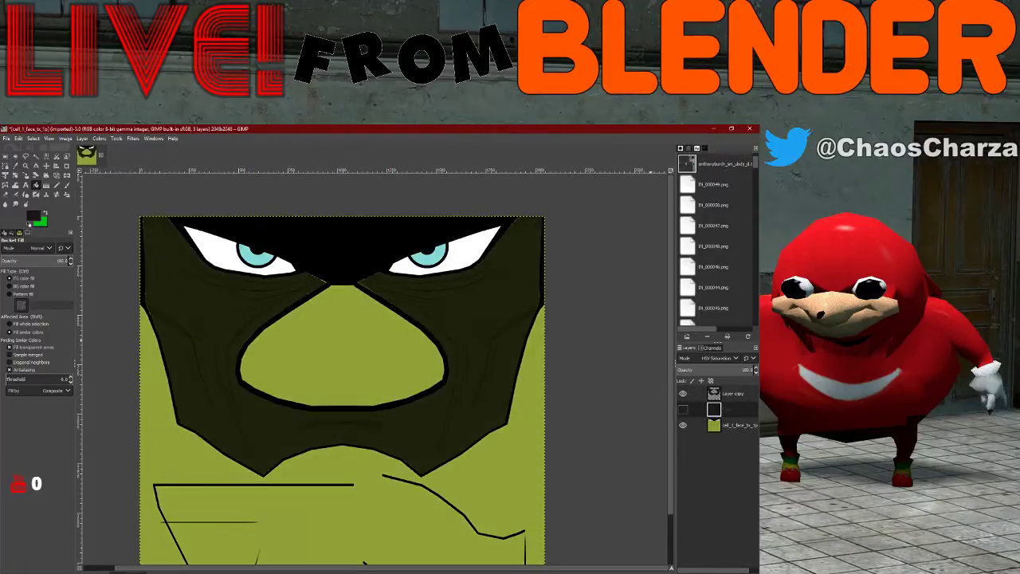
{"action": "left_click", "coordinate": [726, 571]}
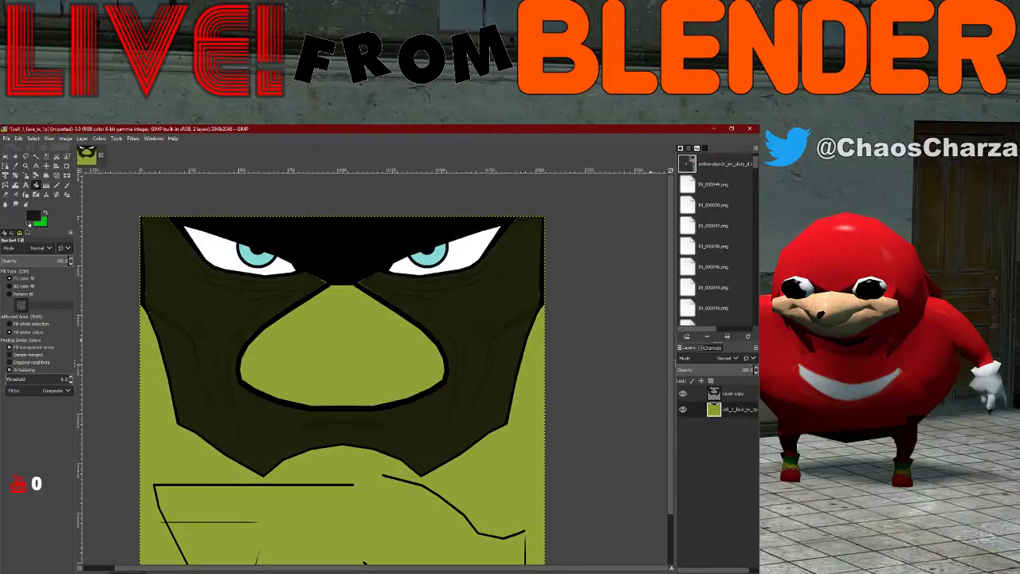
{"action": "key", "text": "shift+ctrl+n"}
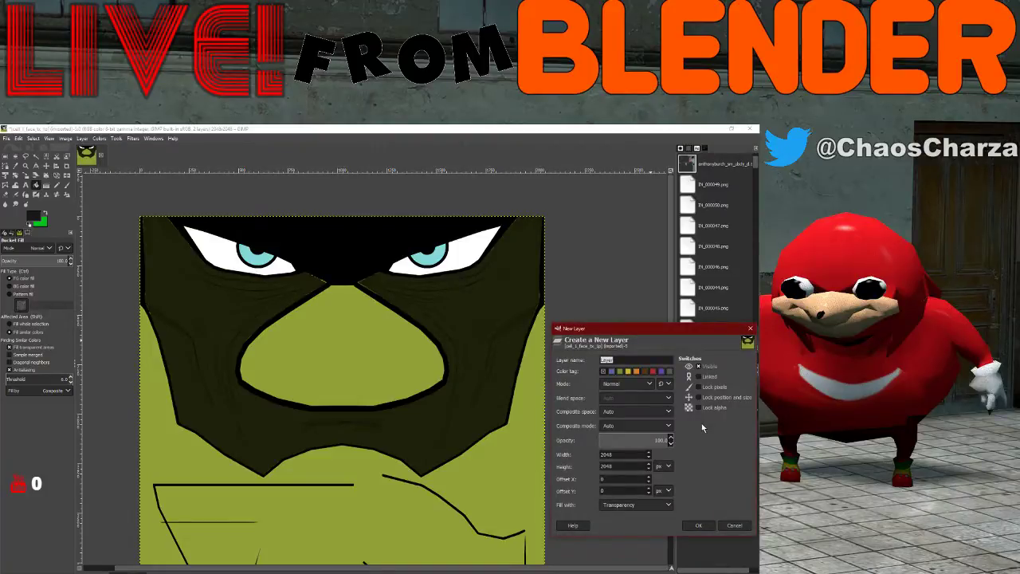
{"action": "left_click", "coordinate": [635, 508]}
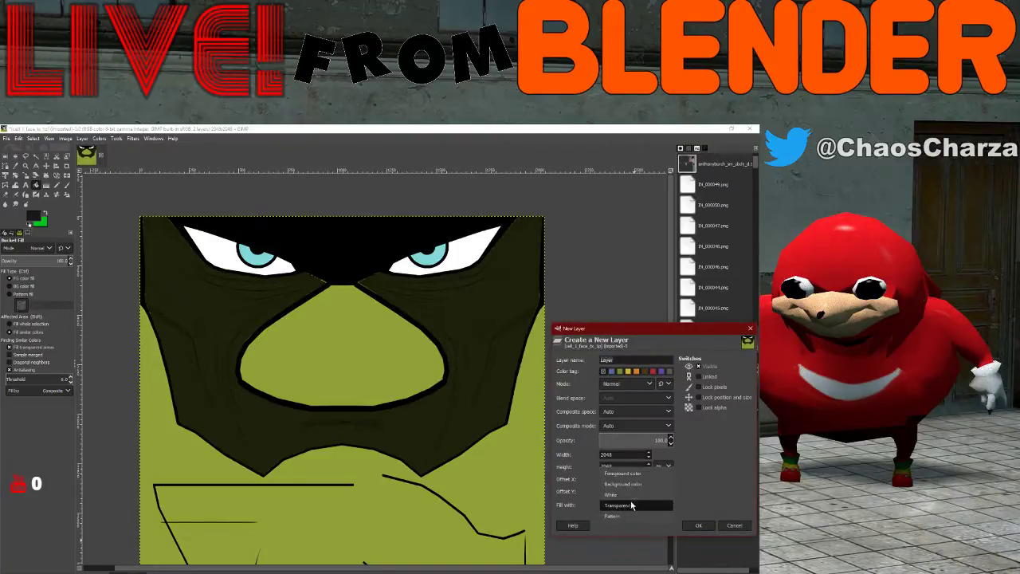
{"action": "left_click", "coordinate": [628, 472]}
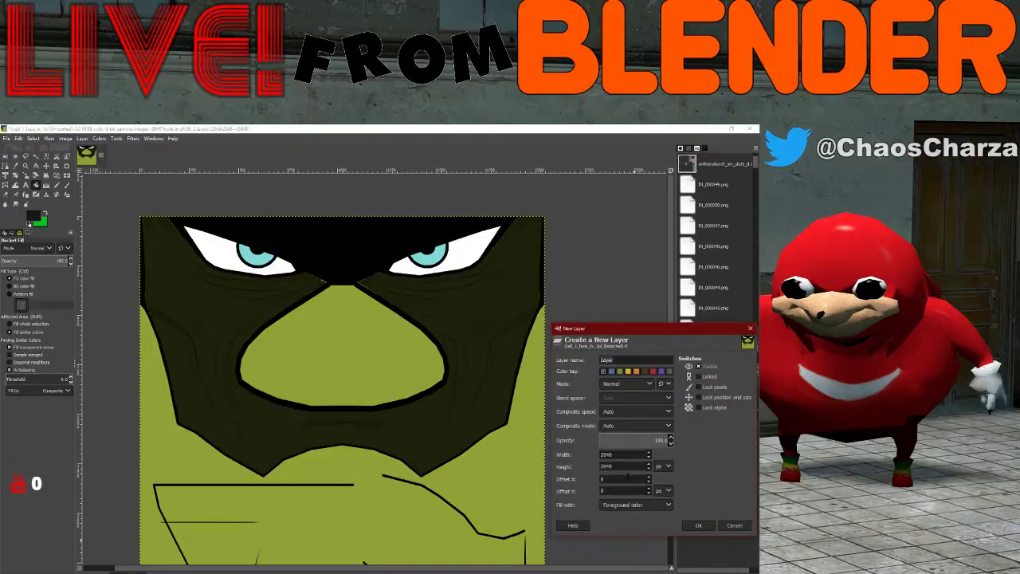
{"action": "left_click", "coordinate": [632, 387]}
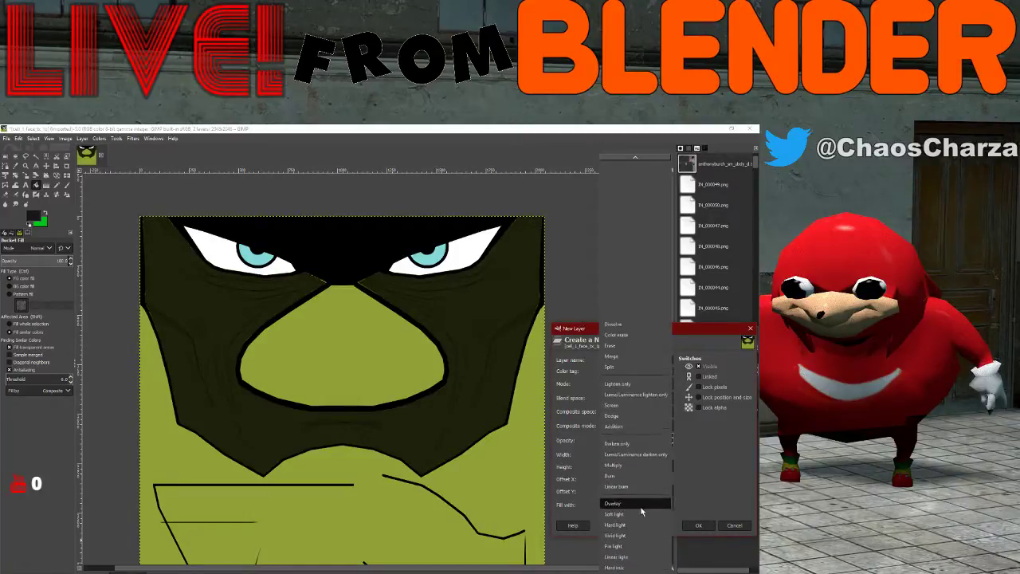
{"action": "scroll", "coordinate": [638, 526], "scroll_direction": "down", "scroll_amount": 3}
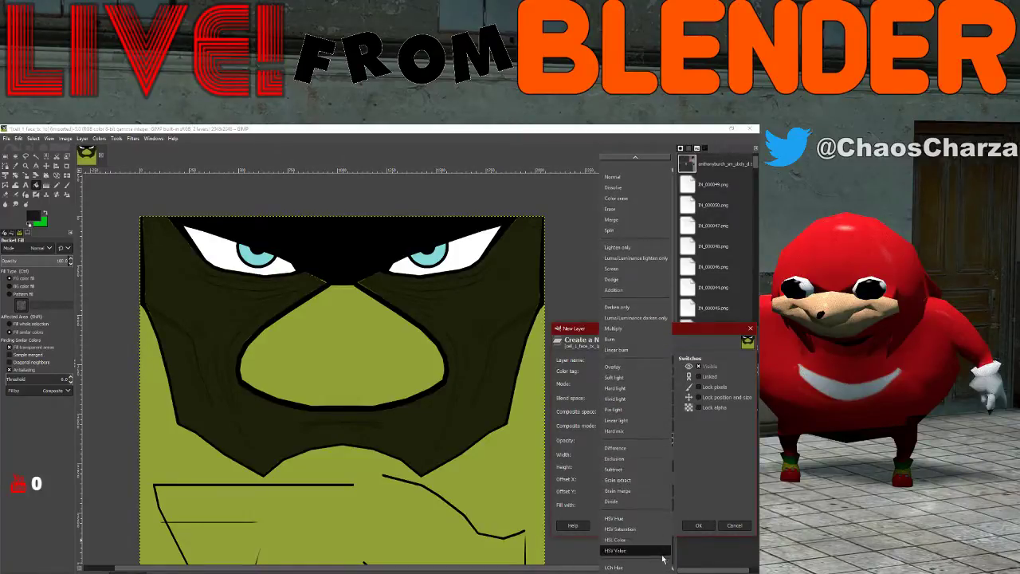
{"action": "left_click", "coordinate": [628, 530]}
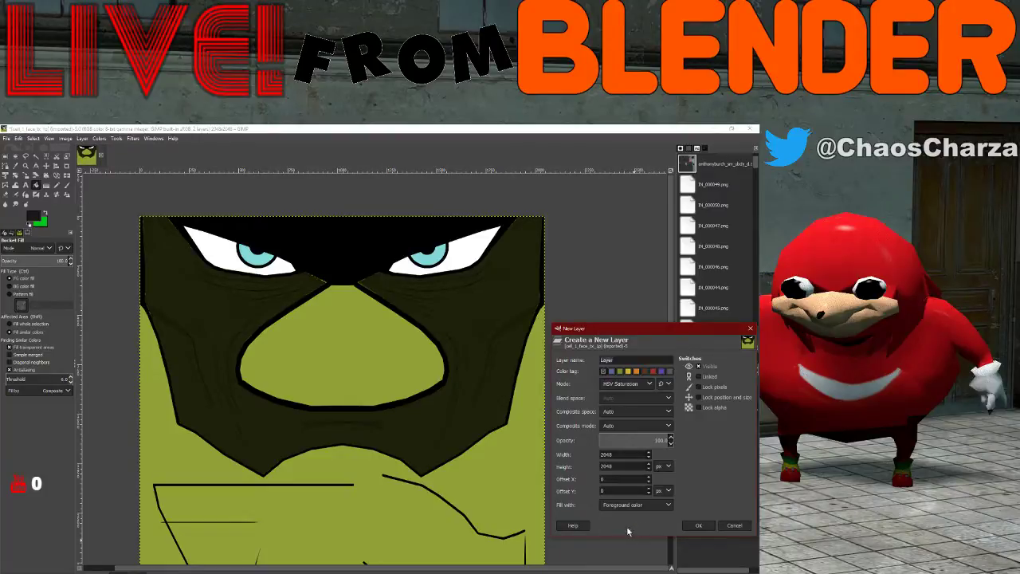
{"action": "left_click", "coordinate": [697, 526]}
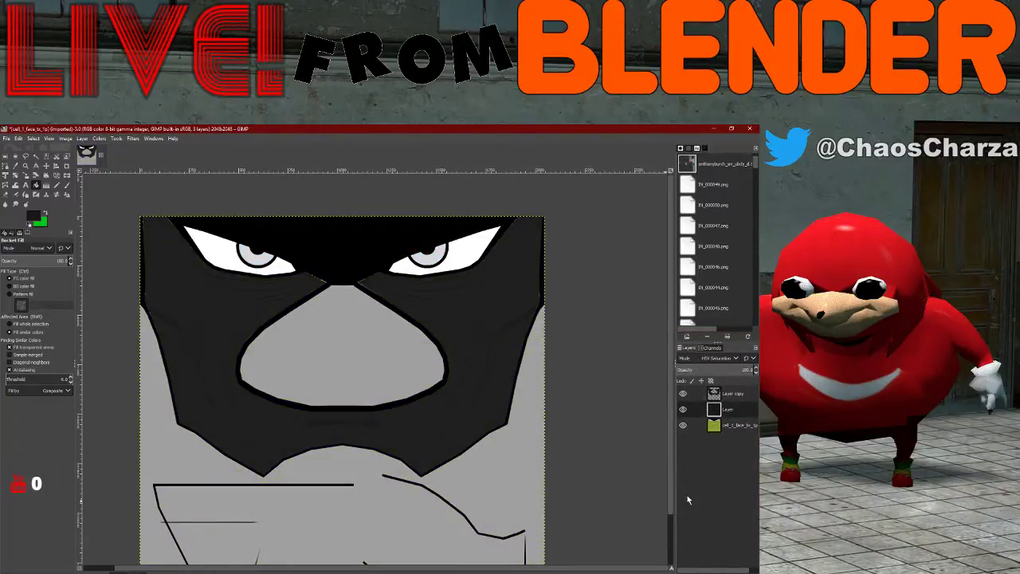
- Fuzzy-select the black brow region on the base face layer and add the adjoining mask area to the selection
{"action": "left_click", "coordinate": [725, 393]}
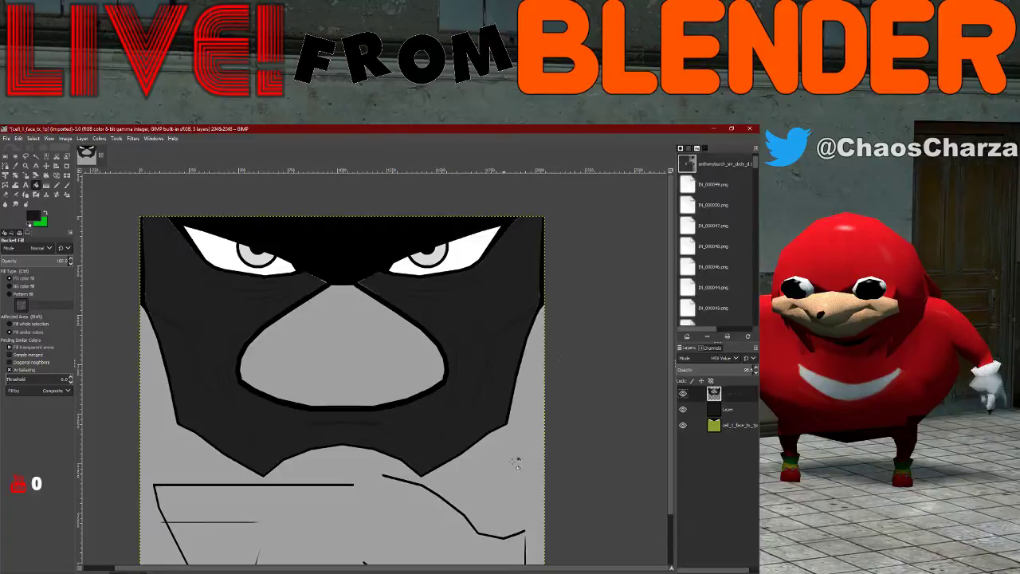
{"action": "left_click", "coordinate": [720, 429]}
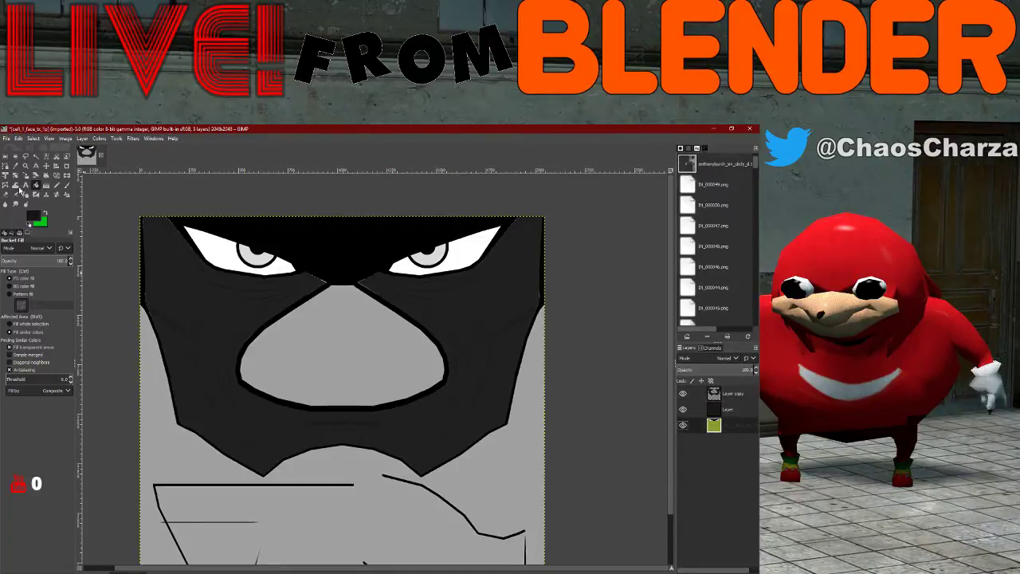
{"action": "left_click", "coordinate": [36, 156]}
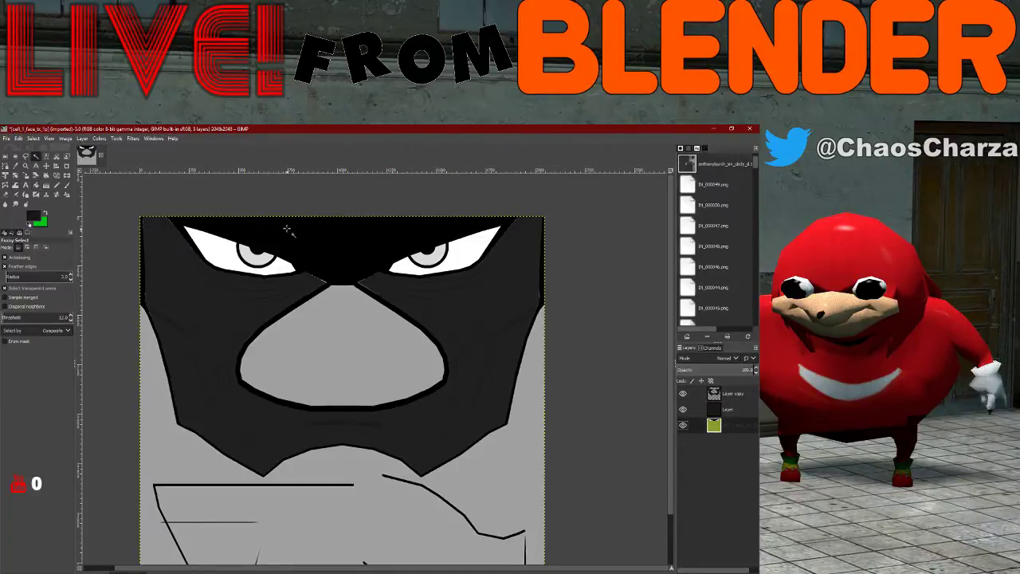
{"action": "left_click", "coordinate": [286, 229]}
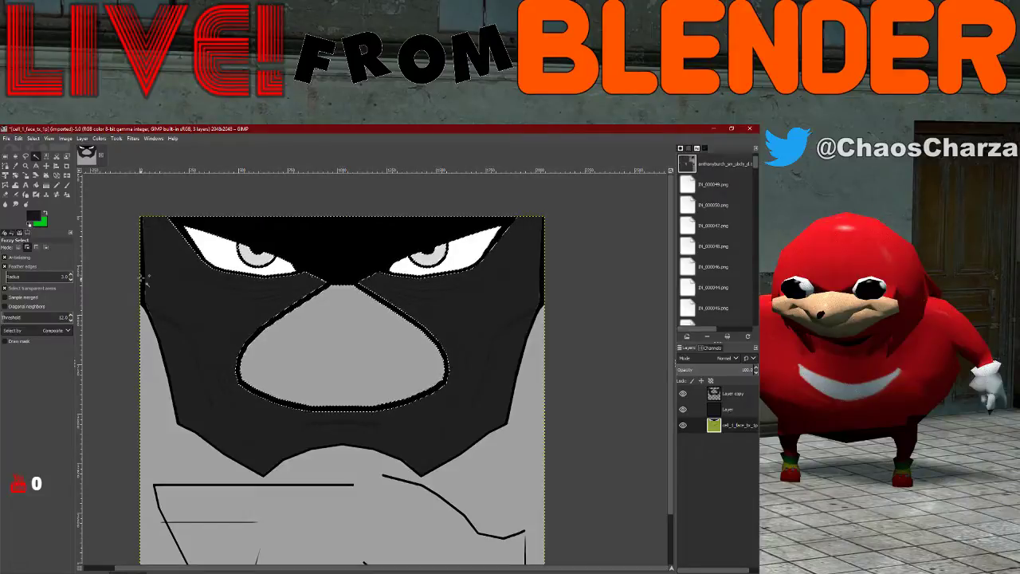
{"action": "left_click", "coordinate": [195, 272], "text": "shift"}
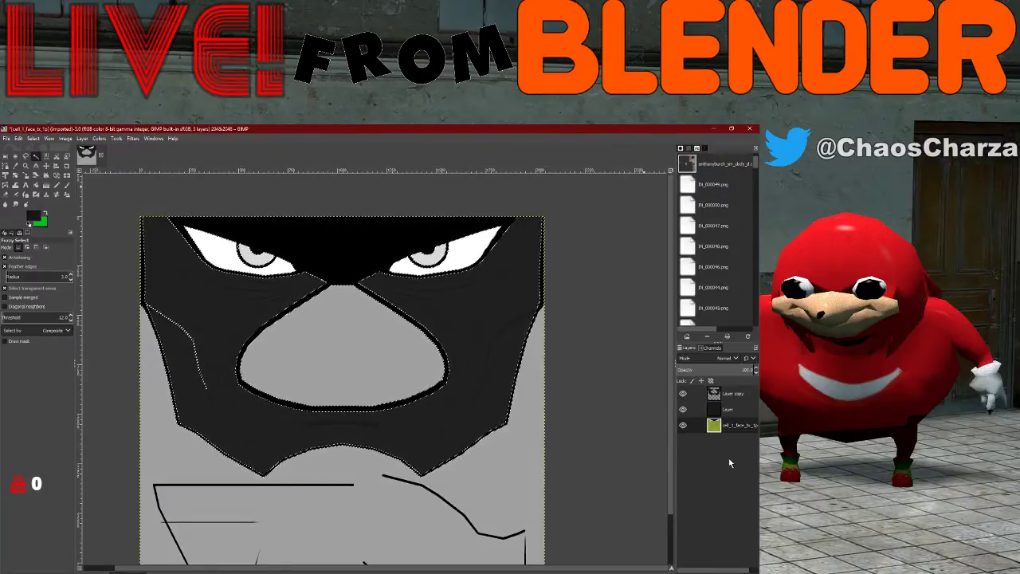
- Bucket-fill the selected mask area on Layer copy with the dark foreground color and clear the selection
{"action": "left_click", "coordinate": [740, 412]}
{"action": "left_click", "coordinate": [732, 396]}
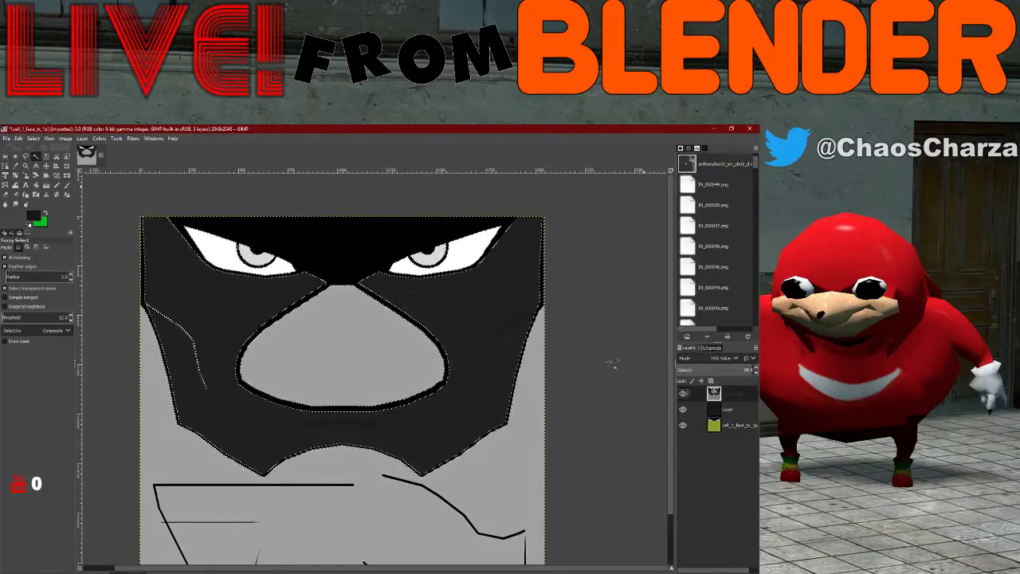
{"action": "left_click", "coordinate": [36, 185]}
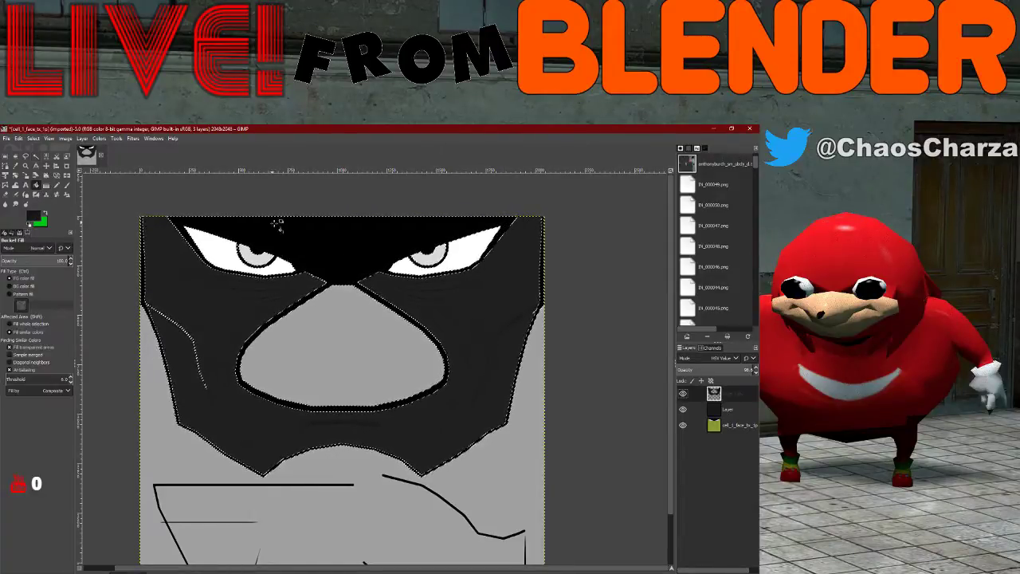
{"action": "left_click", "coordinate": [278, 225]}
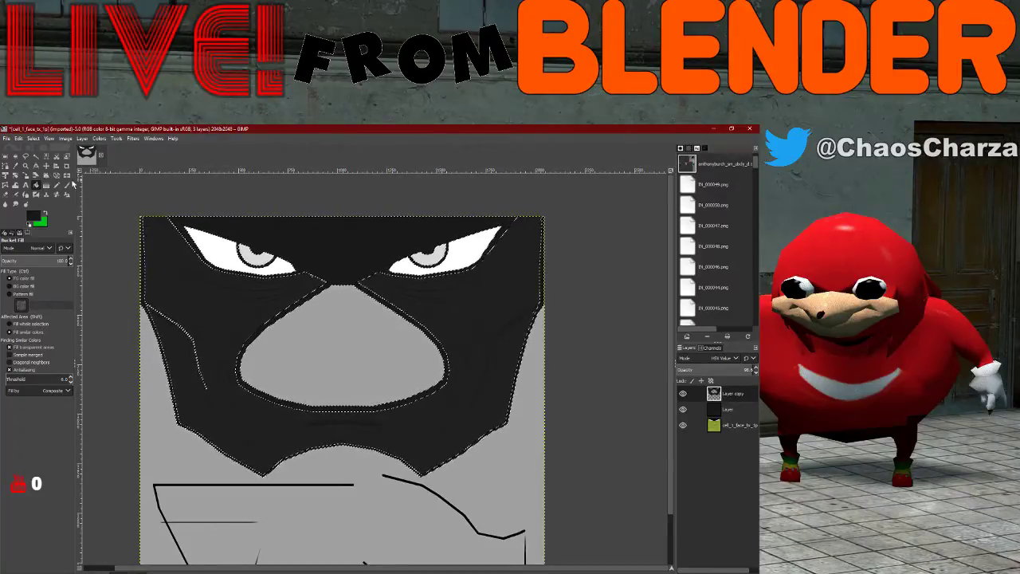
{"action": "left_click", "coordinate": [5, 157]}
{"action": "left_click", "coordinate": [316, 275]}
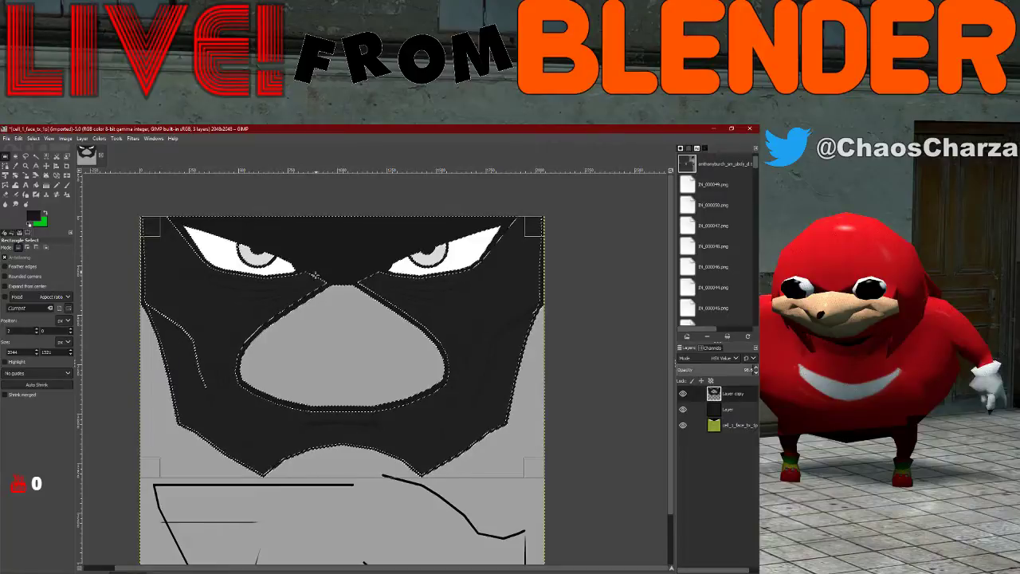
{"action": "left_click", "coordinate": [292, 479]}
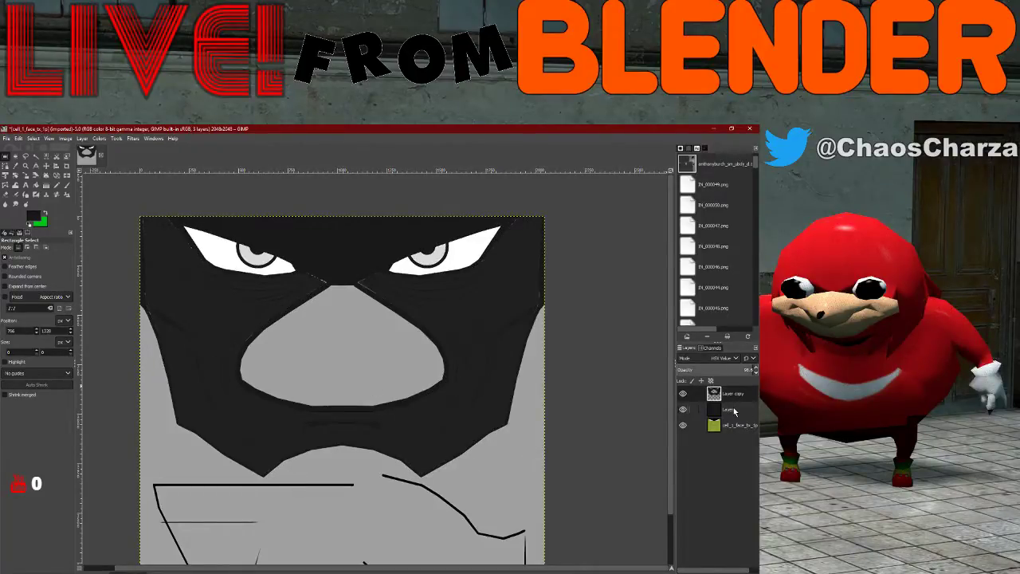
- Isolate Layer copy, fill the thin seams left in the mask with the dark foreground color, and show the other layers again
{"action": "left_click", "coordinate": [683, 409]}
{"action": "left_click", "coordinate": [683, 424]}
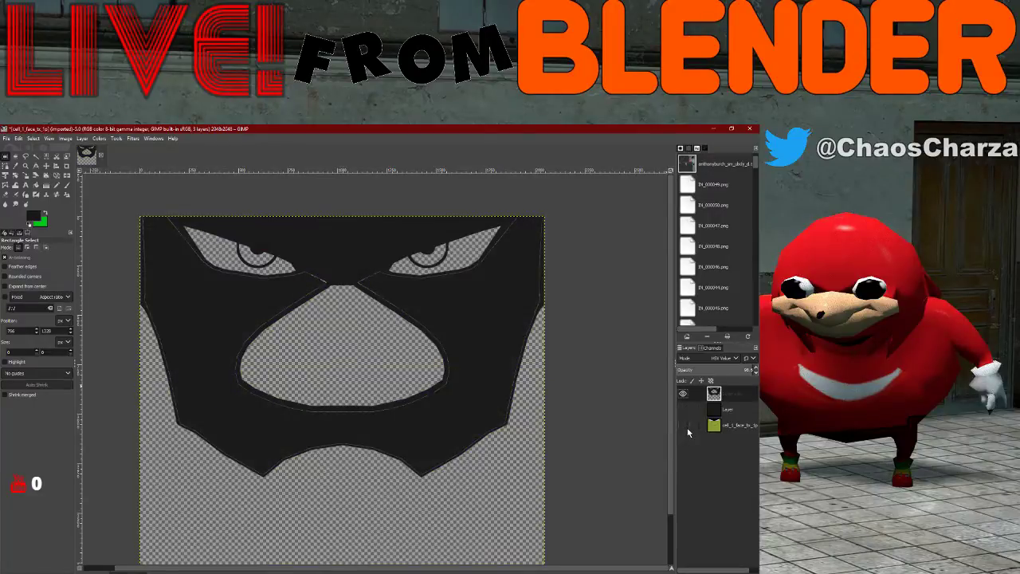
{"action": "left_click", "coordinate": [36, 185]}
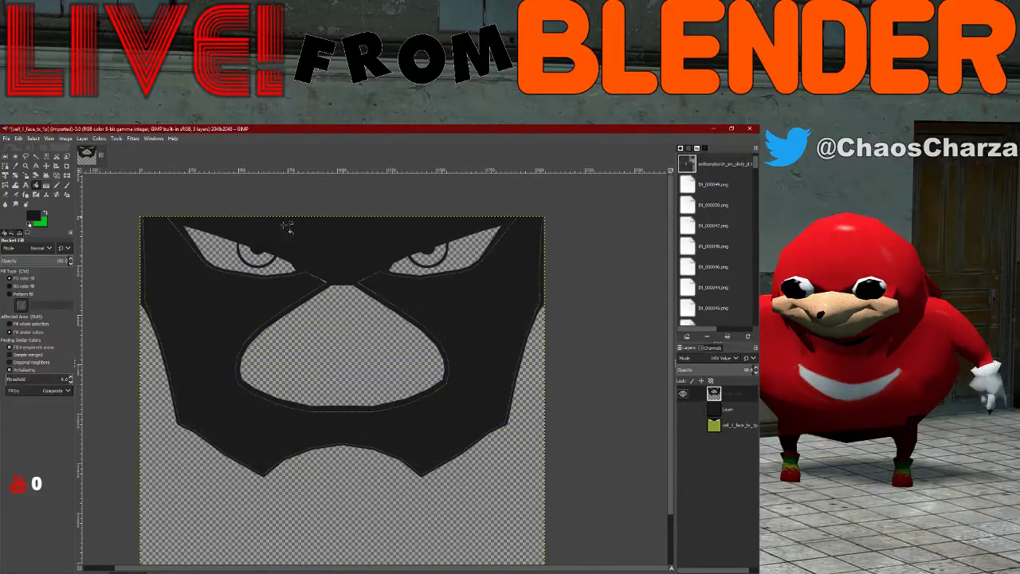
{"action": "left_click", "coordinate": [345, 275]}
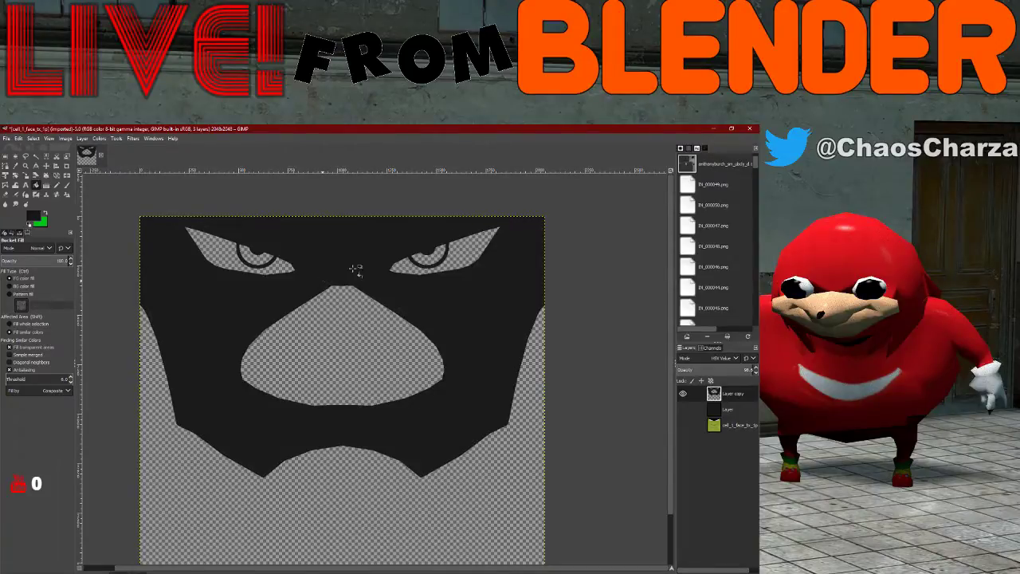
{"action": "left_click", "coordinate": [317, 273]}
{"action": "left_click", "coordinate": [682, 409]}
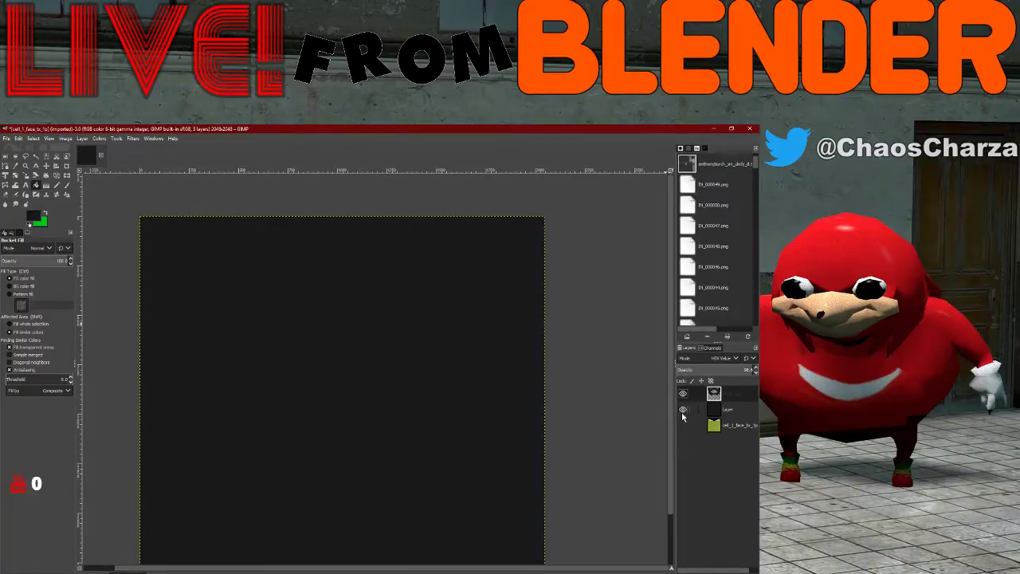
{"action": "left_click", "coordinate": [682, 425]}
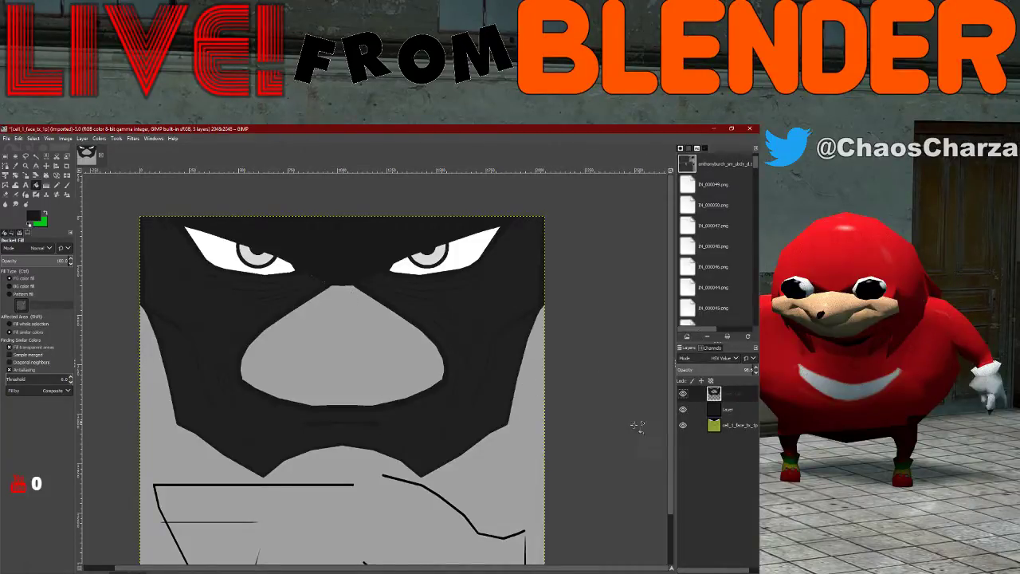
- Try to fill a four-sided free selection over the leftover specks between the left eye and the nose opening on Layer copy
{"action": "scroll", "coordinate": [303, 288], "scroll_direction": "up", "scroll_amount": 3, "text": "ctrl"}
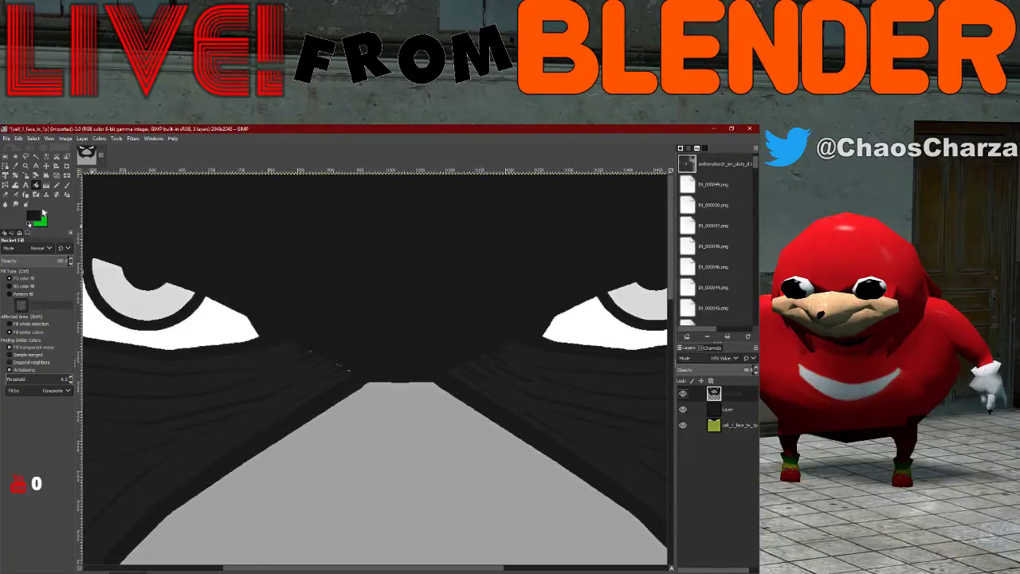
{"action": "left_click", "coordinate": [25, 156]}
{"action": "left_click", "coordinate": [425, 323]}
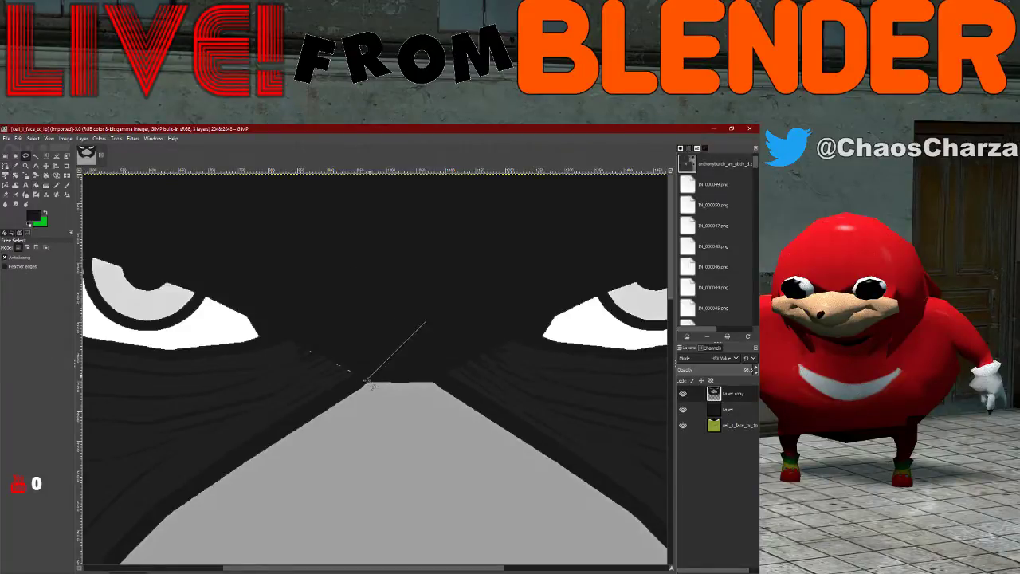
{"action": "left_click", "coordinate": [355, 385]}
{"action": "left_click", "coordinate": [266, 341]}
{"action": "left_click", "coordinate": [322, 257]}
{"action": "left_click", "coordinate": [425, 323]}
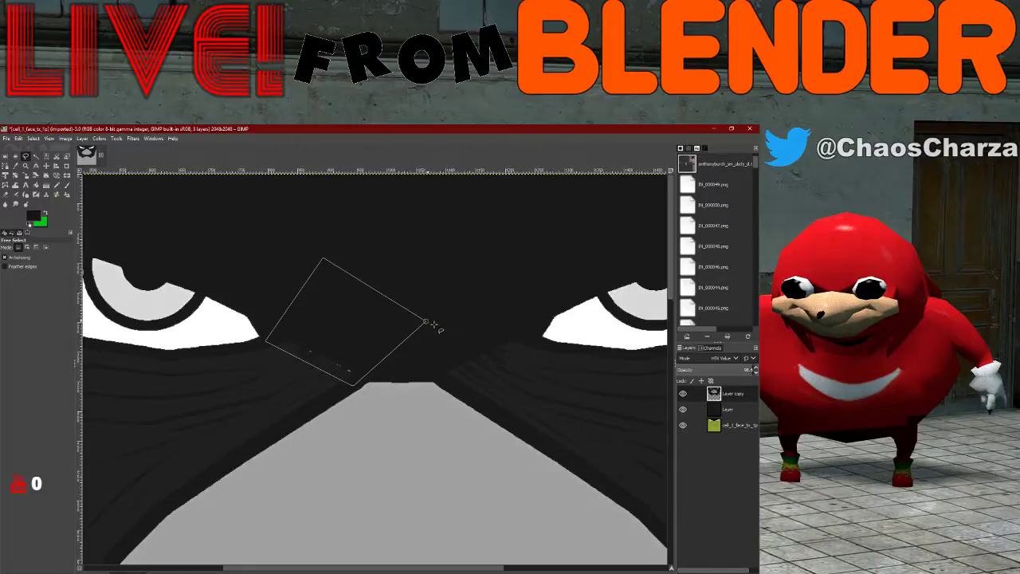
{"action": "left_click", "coordinate": [390, 330]}
{"action": "left_click", "coordinate": [35, 185]}
{"action": "left_click", "coordinate": [341, 329]}
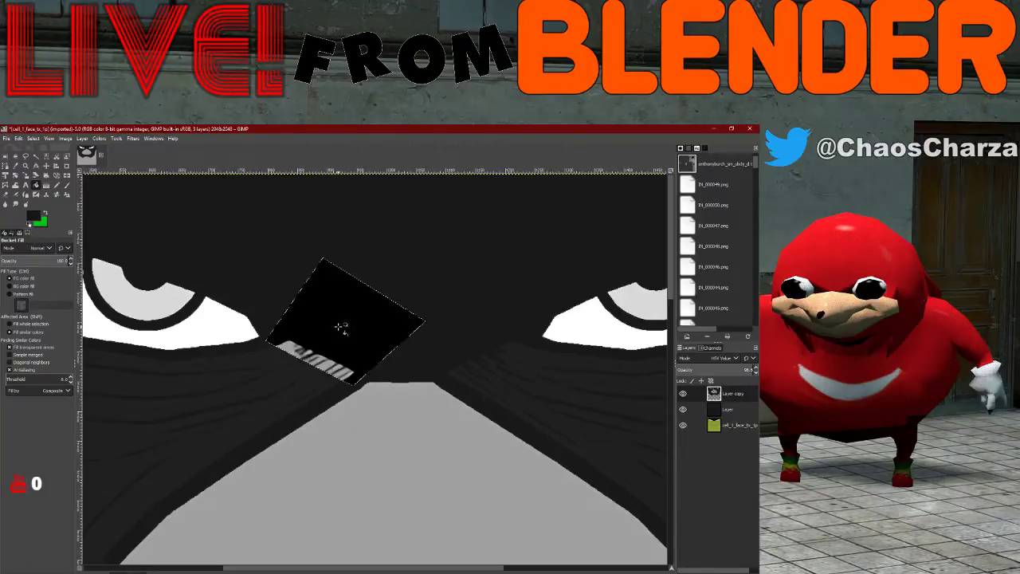
{"action": "key", "text": "ctrl+z"}
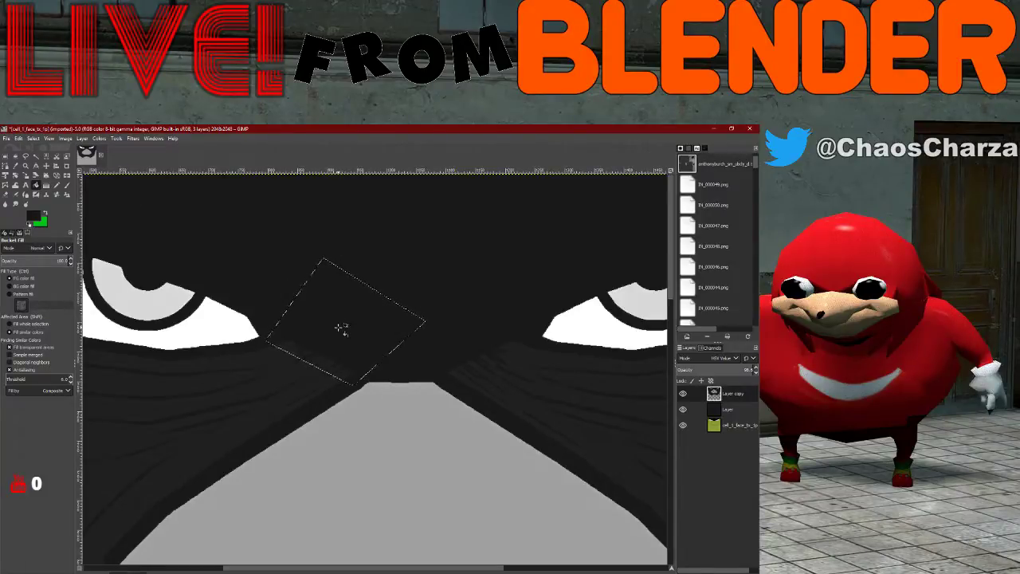
- Hide the dark fill layer named Layer and raise the opacity of Layer copy to 100
{"action": "scroll", "coordinate": [339, 328], "scroll_direction": "down", "scroll_amount": 3, "text": "ctrl"}
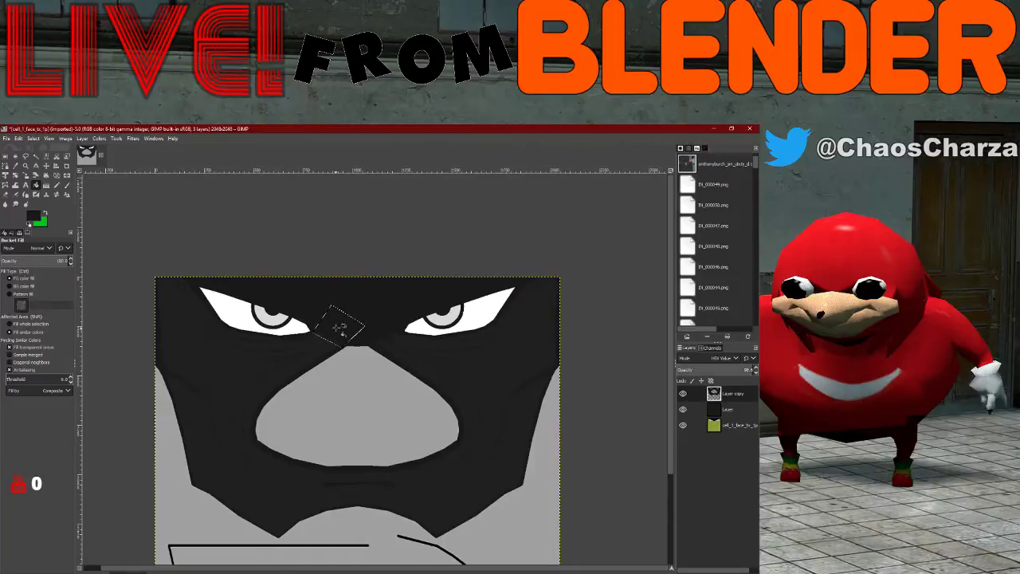
{"action": "left_click", "coordinate": [720, 424]}
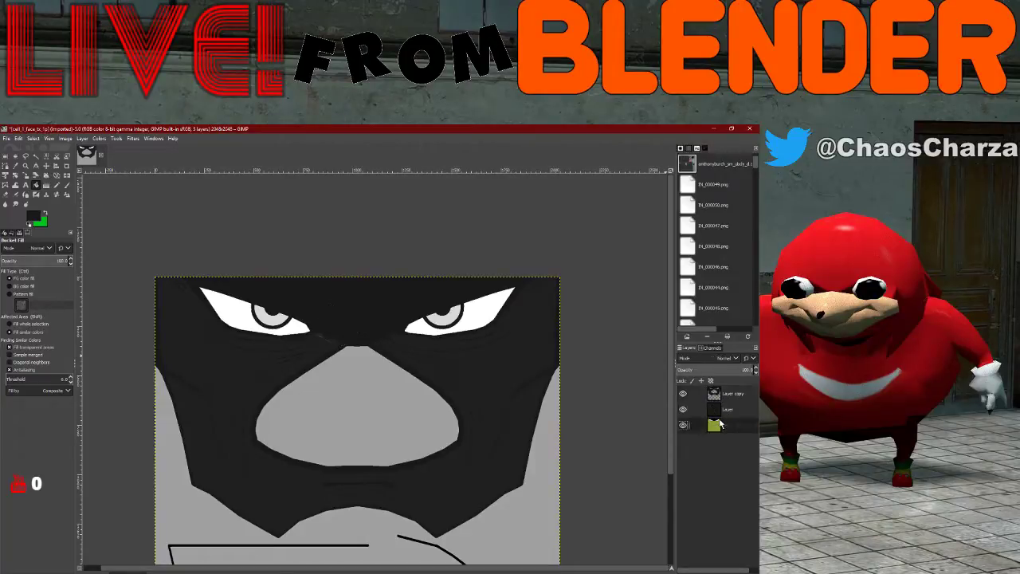
{"action": "left_click", "coordinate": [683, 410]}
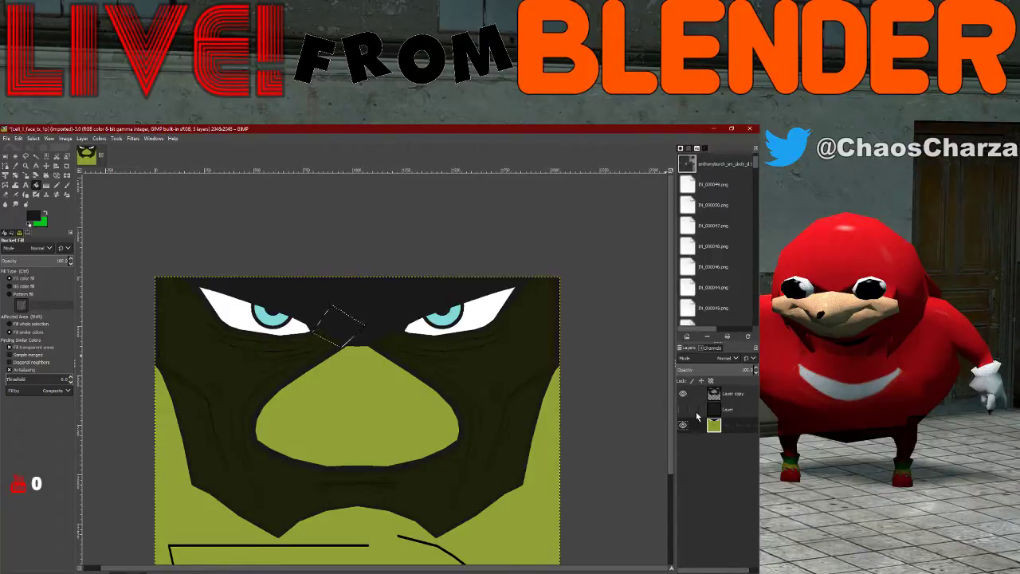
{"action": "left_click", "coordinate": [720, 396]}
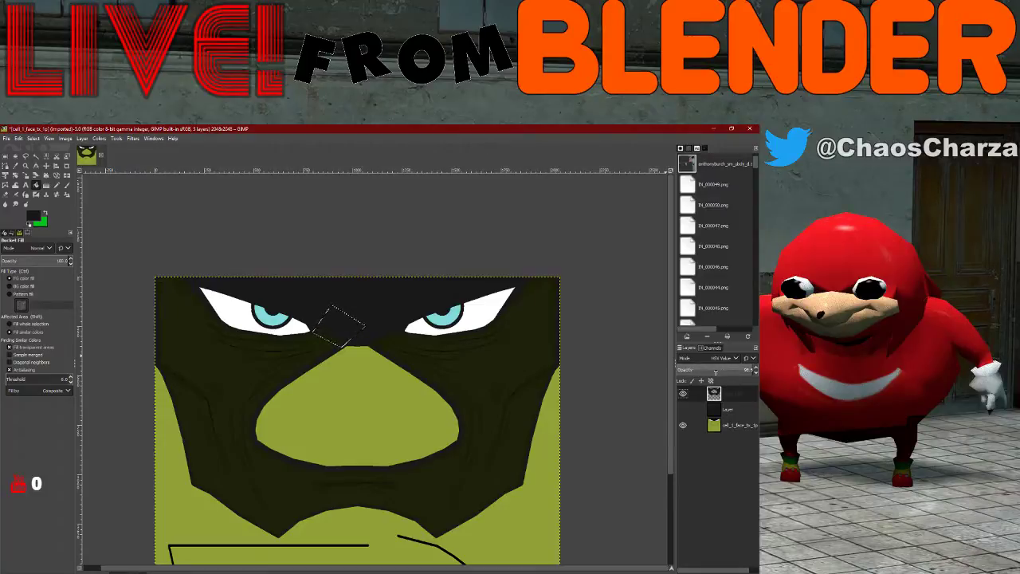
{"action": "left_click_drag", "start_coordinate": [716, 372], "coordinate": [743, 370]}
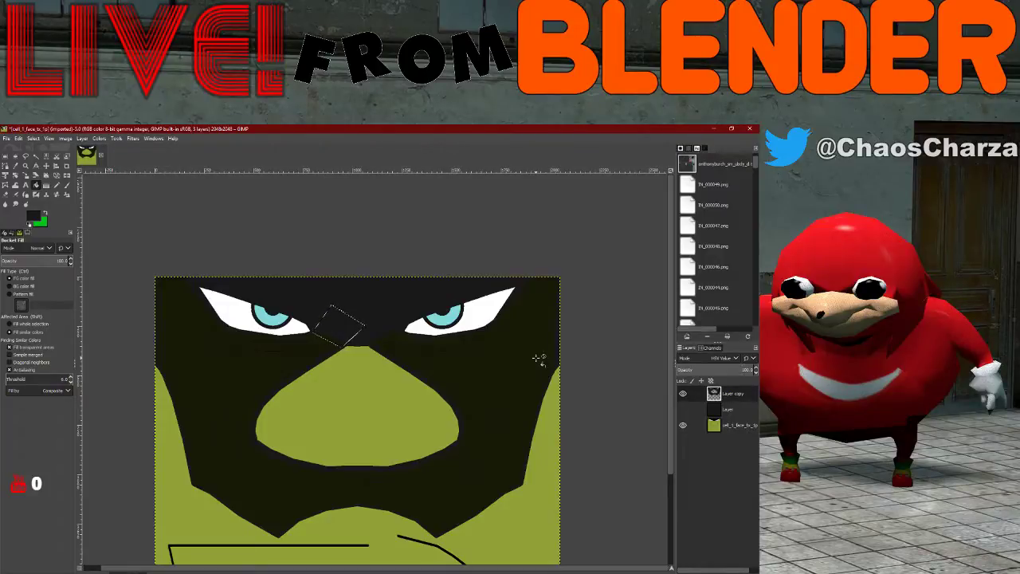
- Fuzzy-select the mask on Layer copy and bucket-fill it with the dark foreground color to cover the leftover line beside the left eye
{"action": "key", "text": "r"}
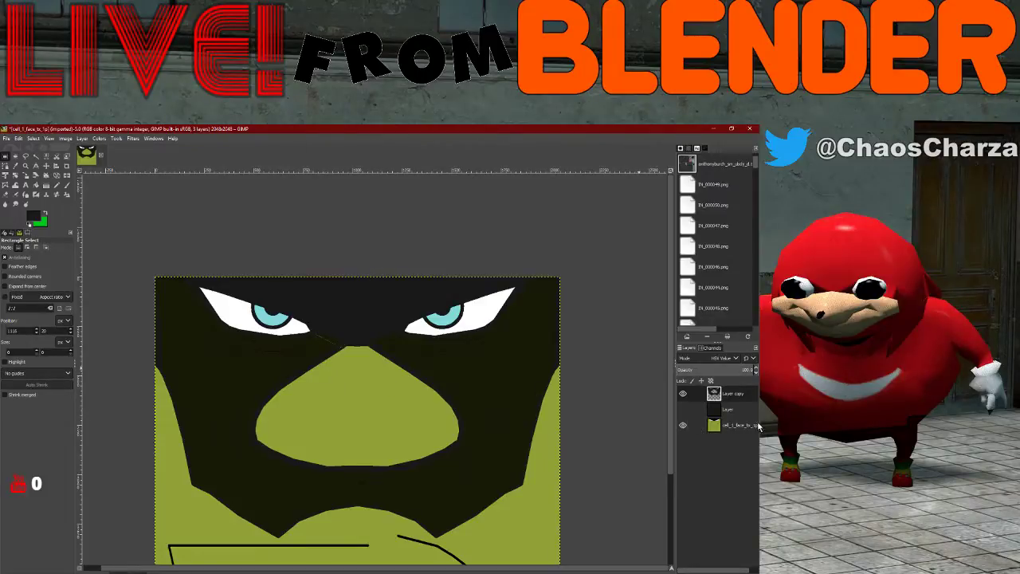
{"action": "scroll", "coordinate": [353, 392], "scroll_direction": "up", "scroll_amount": 3, "text": "ctrl"}
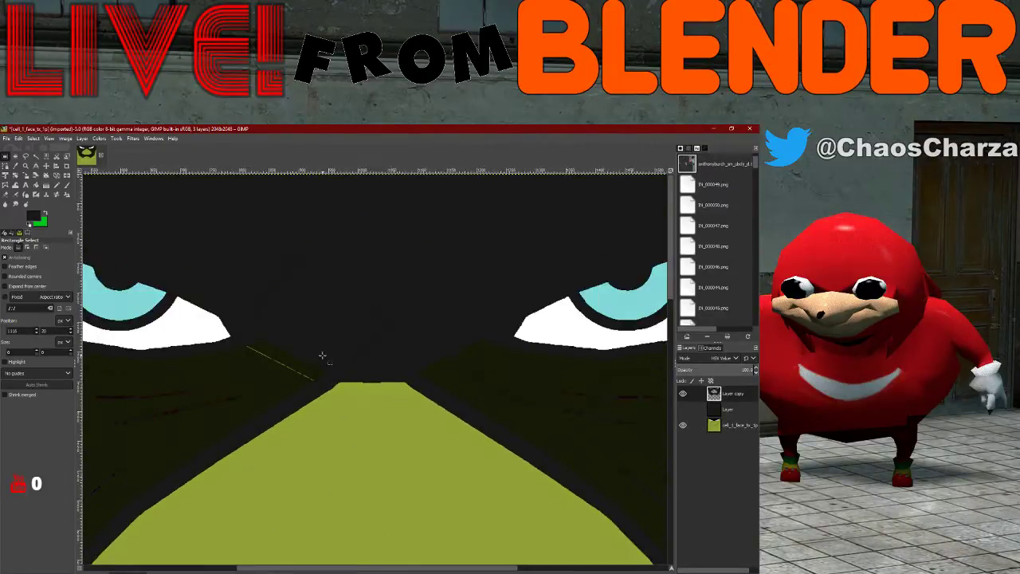
{"action": "left_click", "coordinate": [36, 157]}
{"action": "left_click", "coordinate": [174, 227]}
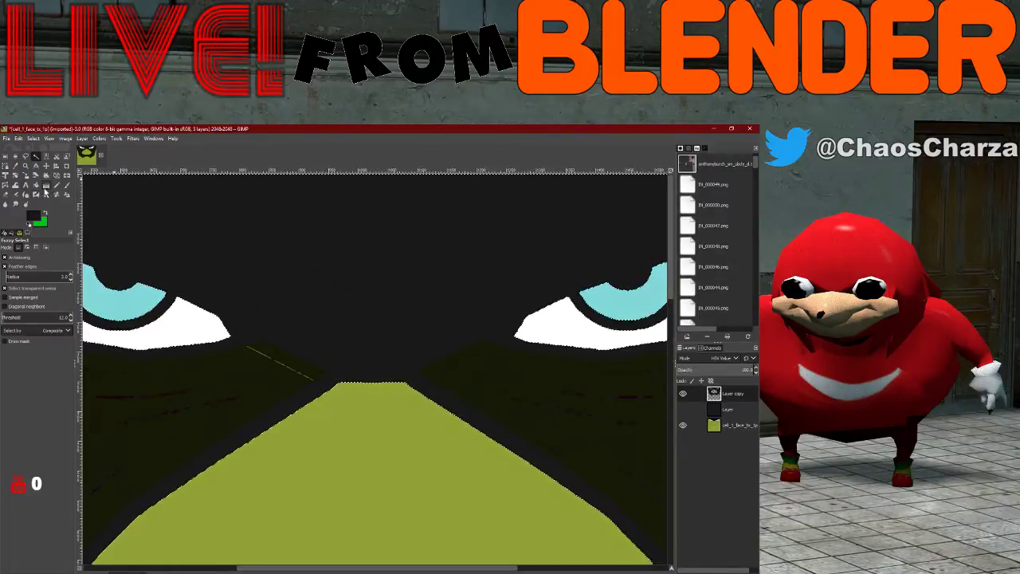
{"action": "left_click", "coordinate": [36, 185]}
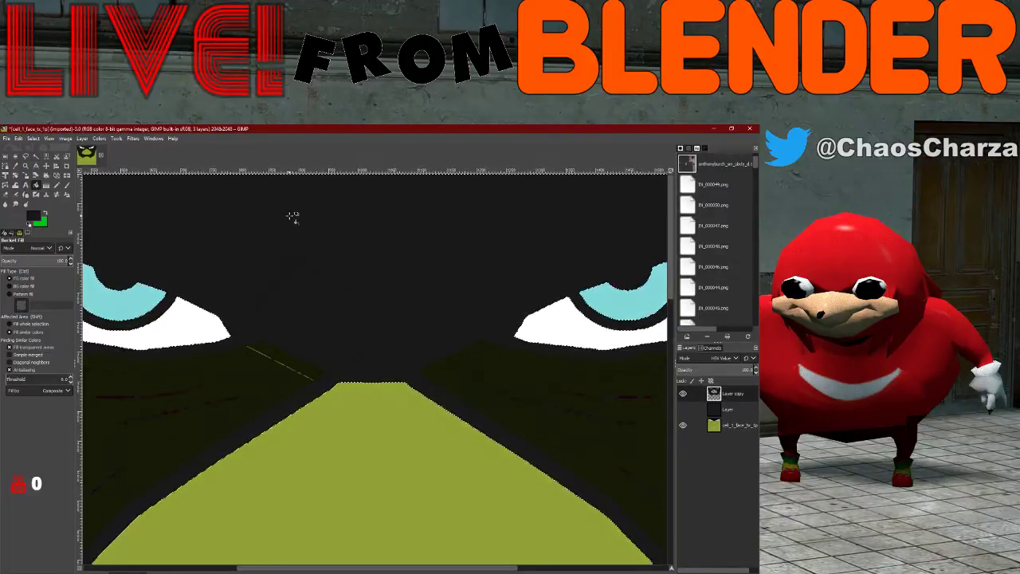
{"action": "key", "text": "ctrl+z"}
{"action": "left_click", "coordinate": [290, 216]}
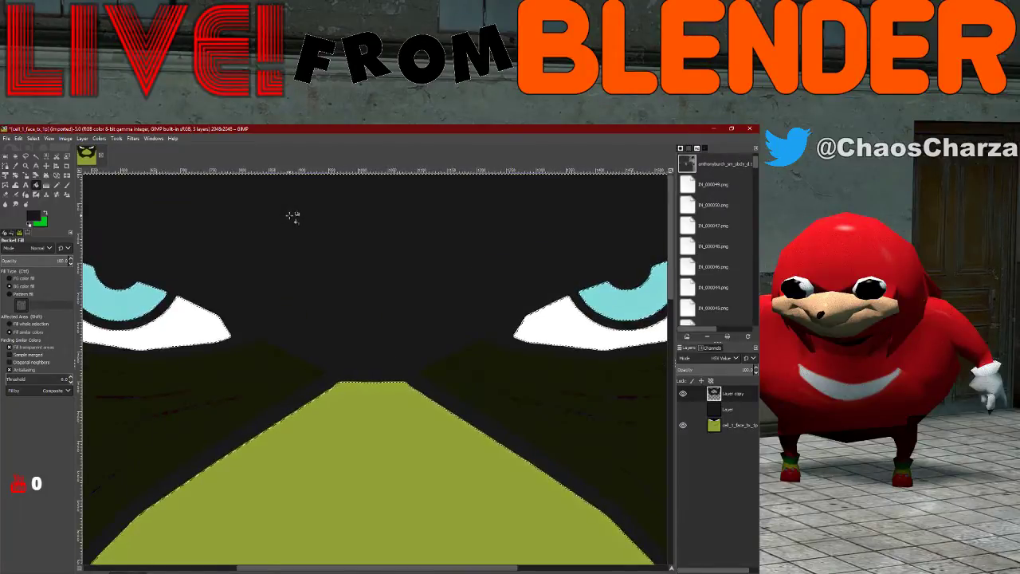
- Move the hidden layer named Layer beneath the base face layer and clear the selection
{"action": "scroll", "coordinate": [290, 216], "scroll_direction": "down", "scroll_amount": 2, "text": "ctrl"}
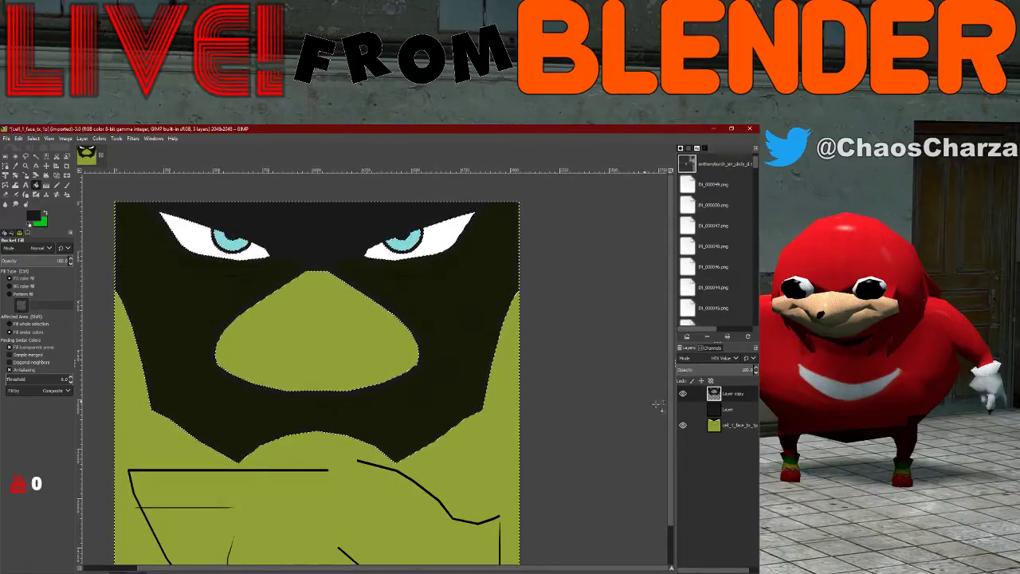
{"action": "left_click", "coordinate": [682, 409]}
{"action": "left_click", "coordinate": [682, 409]}
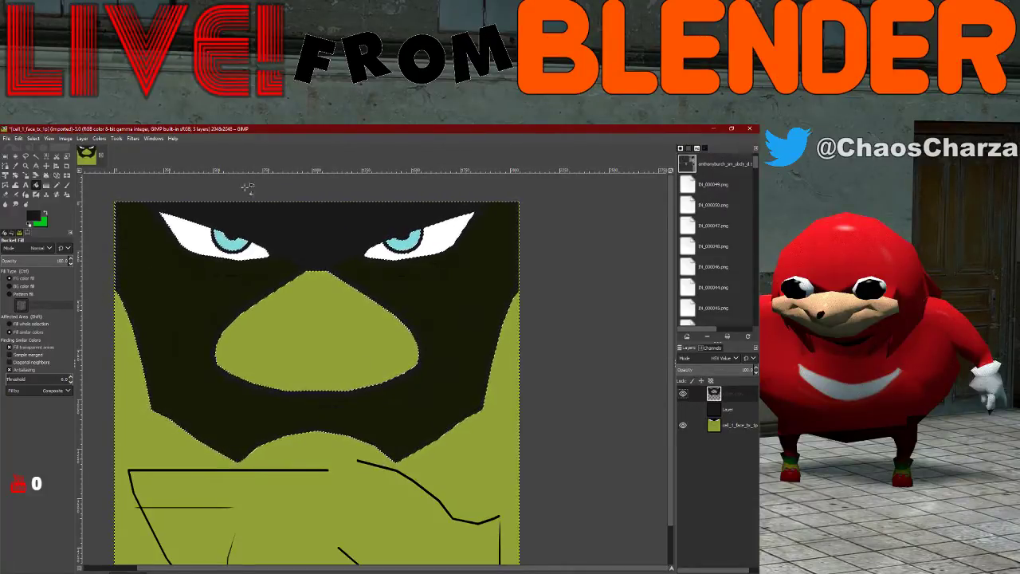
{"action": "left_click_drag", "start_coordinate": [728, 411], "coordinate": [722, 434]}
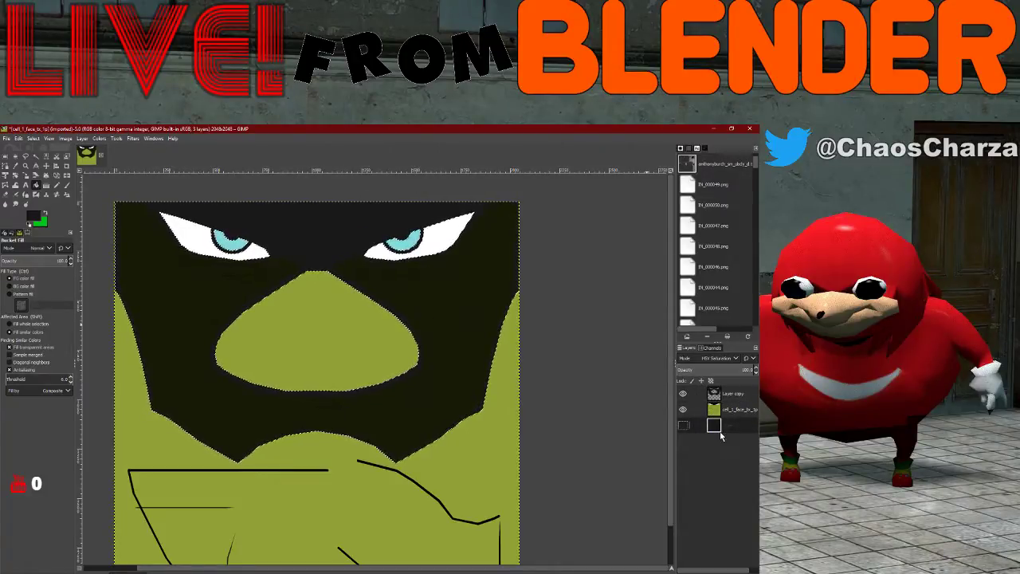
{"action": "left_click", "coordinate": [5, 157]}
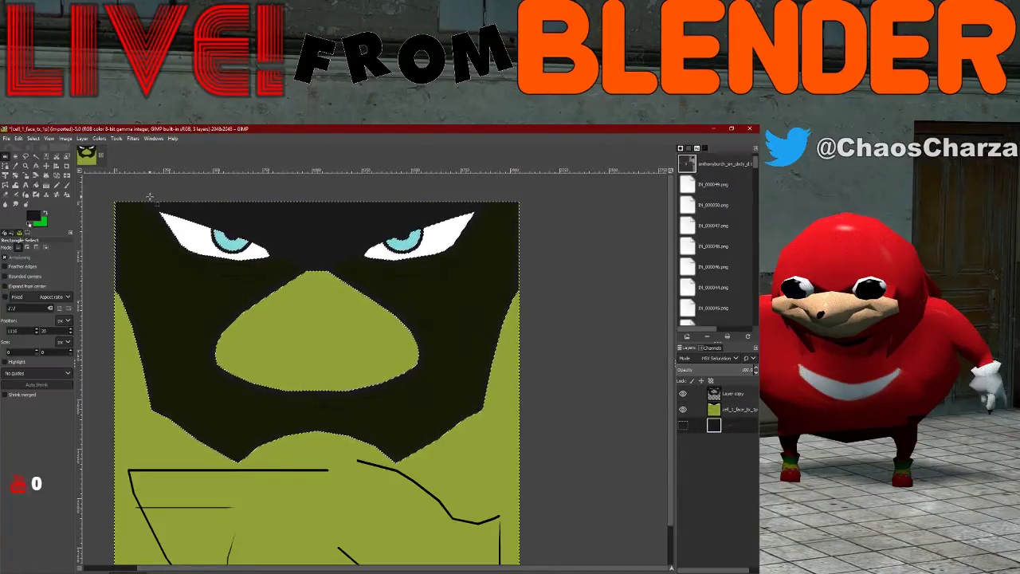
{"action": "left_click", "coordinate": [150, 196]}
- Examine the mask's edges, eyes and lower face up close and as a whole
{"action": "scroll", "coordinate": [470, 462], "scroll_direction": "up", "scroll_amount": 3, "text": "ctrl"}
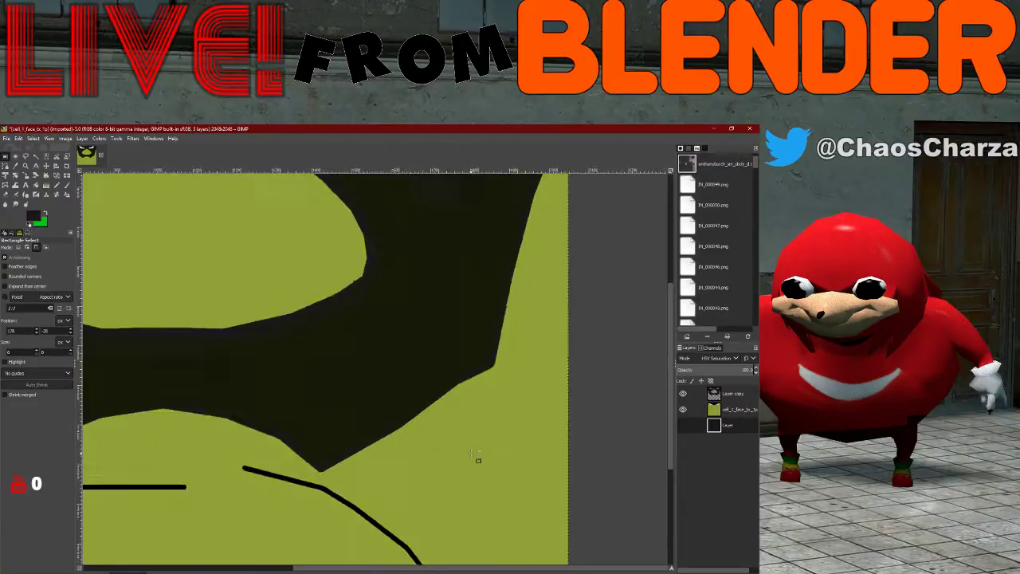
{"action": "scroll", "coordinate": [466, 462], "scroll_direction": "down", "scroll_amount": 2, "text": "ctrl"}
{"action": "scroll", "coordinate": [464, 462], "scroll_direction": "down", "scroll_amount": 1, "text": "ctrl"}
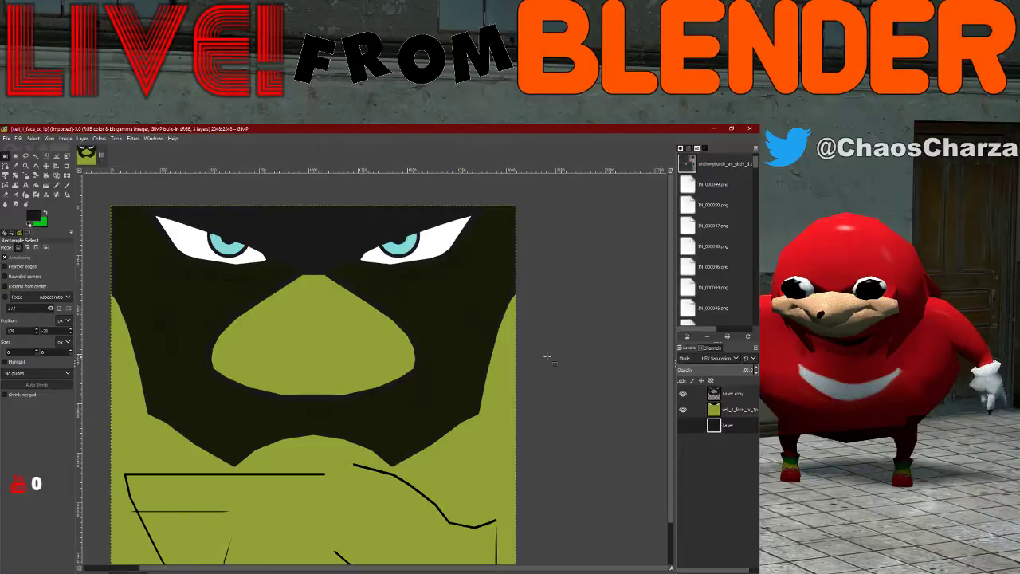
{"action": "scroll", "coordinate": [284, 569], "scroll_direction": "up", "scroll_amount": 1}
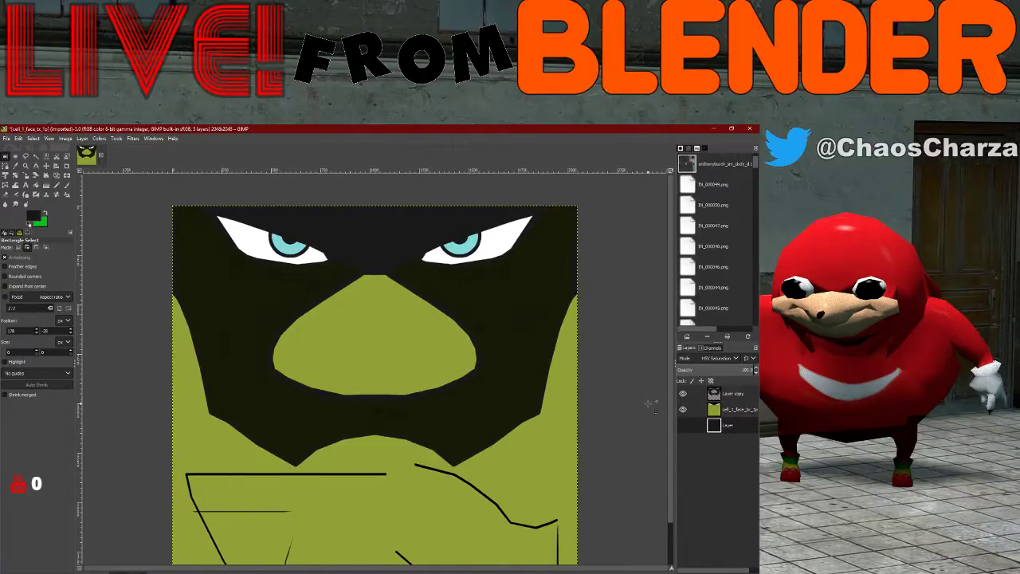
{"action": "scroll", "coordinate": [648, 404], "scroll_direction": "down", "scroll_amount": 1, "text": "ctrl"}
{"action": "scroll", "coordinate": [649, 405], "scroll_direction": "up", "scroll_amount": 1, "text": "ctrl"}
{"action": "scroll", "coordinate": [649, 405], "scroll_direction": "up", "scroll_amount": 1, "text": "ctrl"}
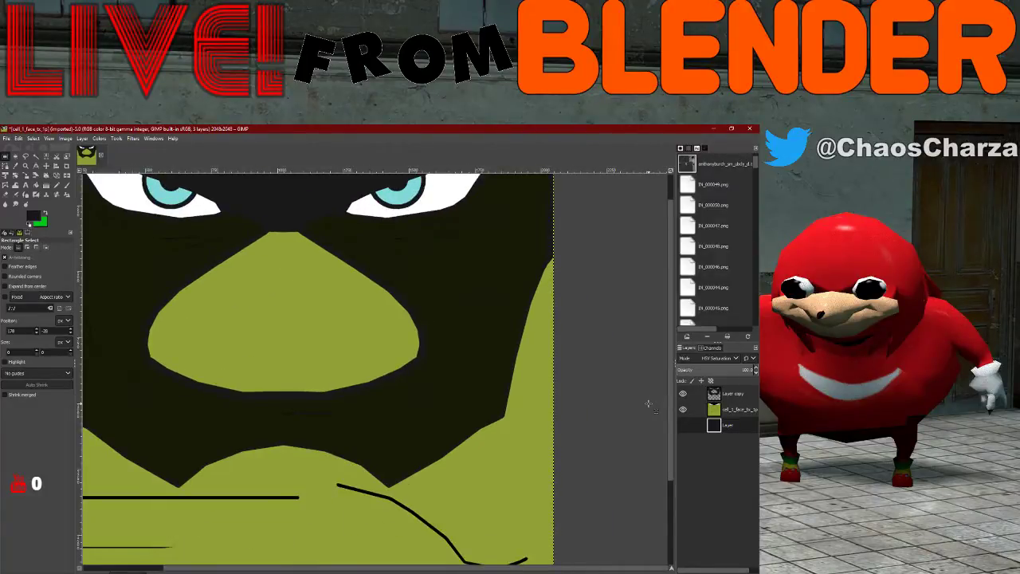
{"action": "scroll", "coordinate": [649, 405], "scroll_direction": "down", "scroll_amount": 1, "text": "ctrl"}
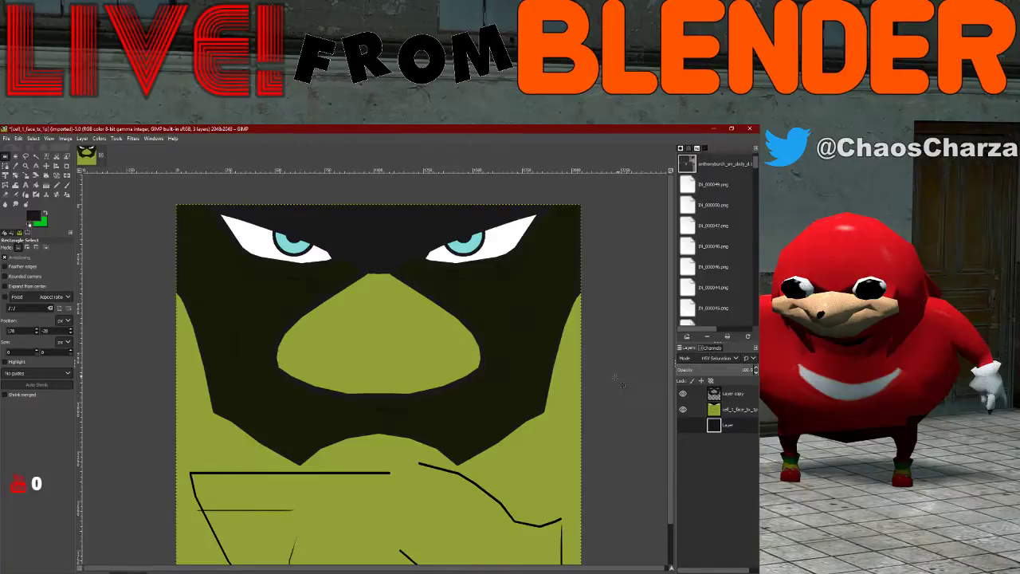
{"action": "left_click", "coordinate": [747, 369]}
{"action": "double_click", "coordinate": [750, 370]}
{"action": "key", "text": "Return"}
- Make Layer copy the active layer and export the image as cell_1_face_tx_1p.psd into the SHOOP texture folder
{"action": "left_click", "coordinate": [746, 398]}
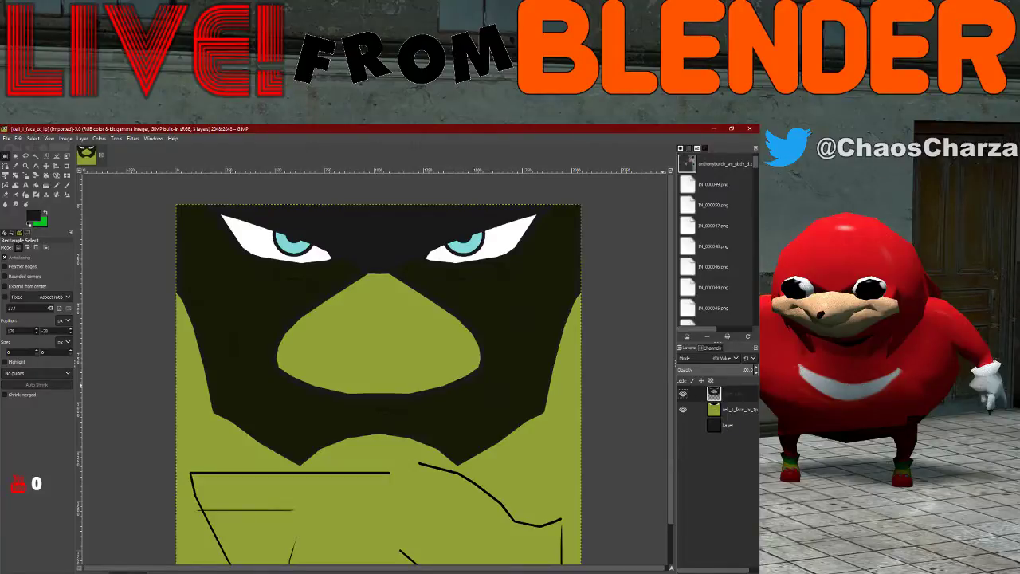
{"action": "left_click", "coordinate": [7, 139]}
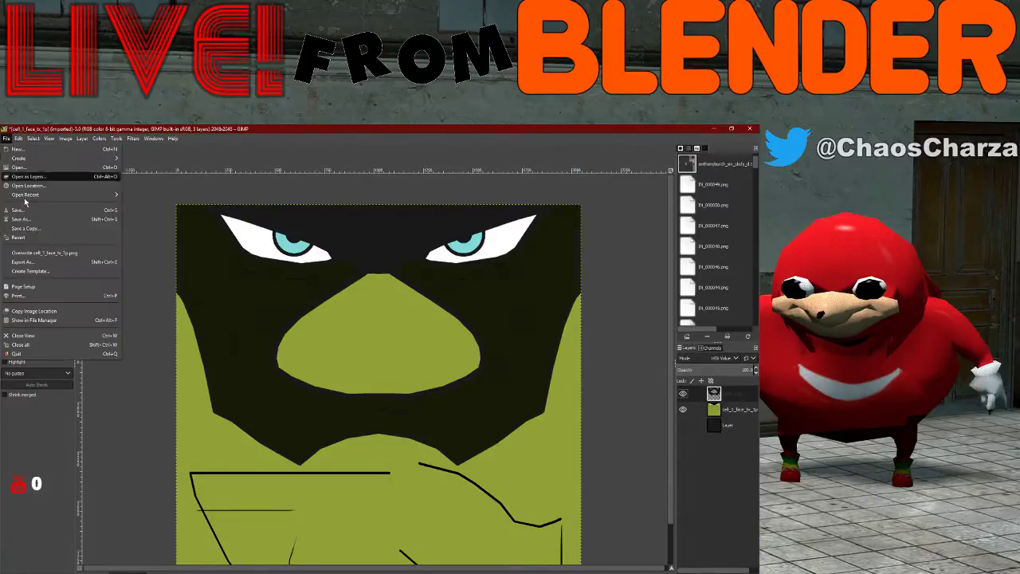
{"action": "left_click", "coordinate": [41, 263]}
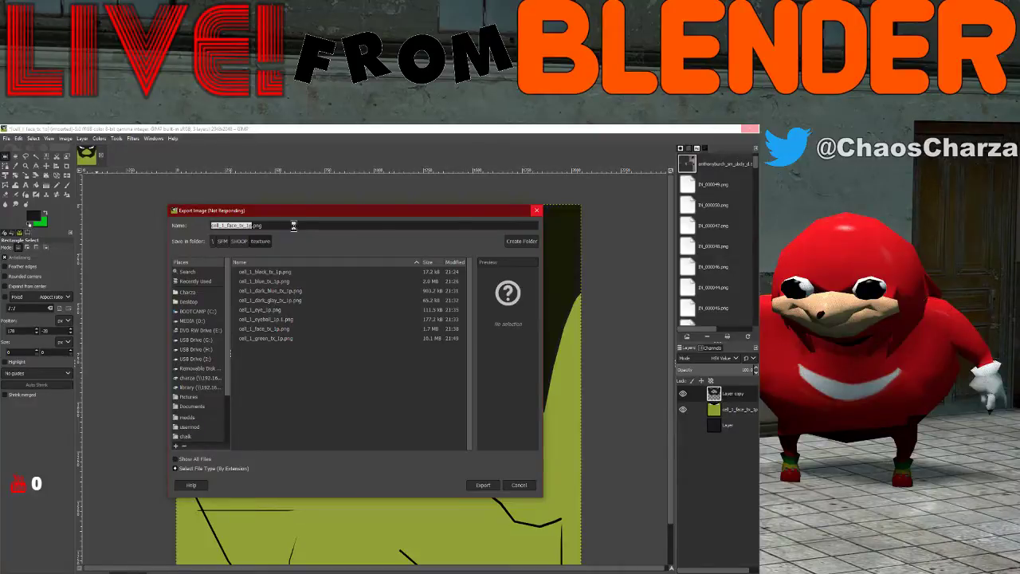
{"action": "left_click", "coordinate": [293, 226]}
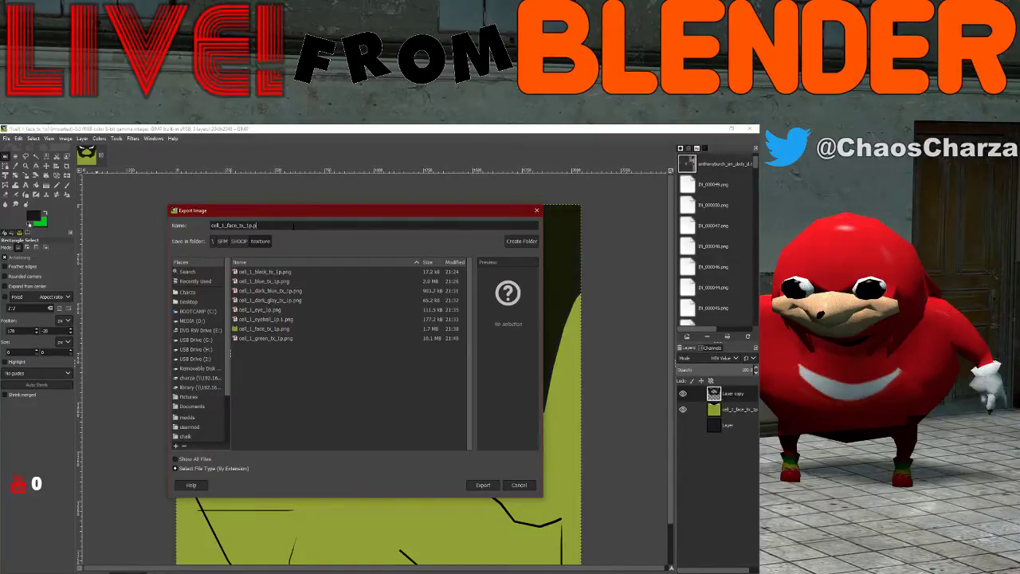
{"action": "type", "text": "sd"}
{"action": "key", "text": "Return"}
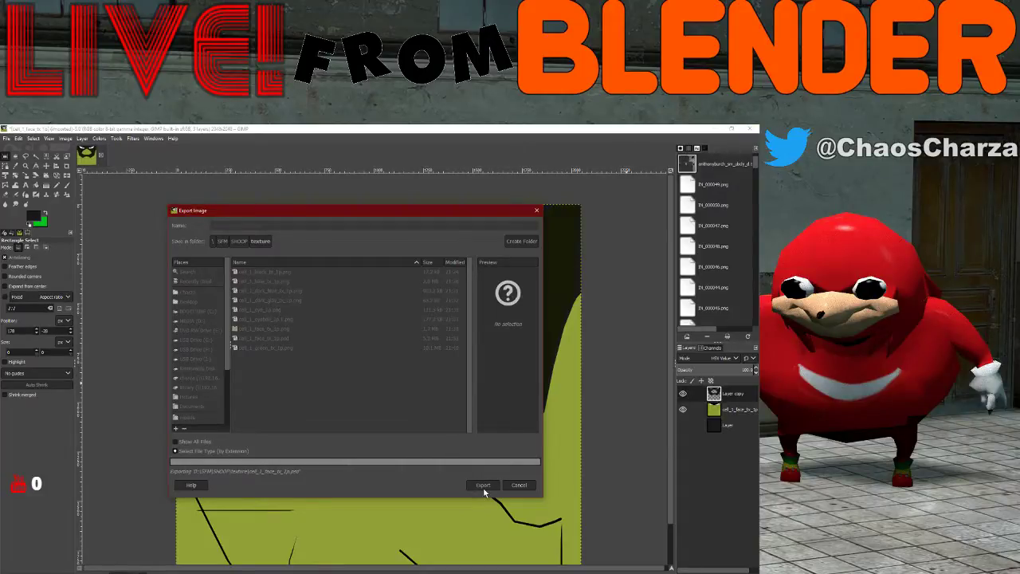
- Set the blend mode of Layer copy to Darken only and export the image again to cell_1_face_tx_1p.psd
{"action": "left_click", "coordinate": [737, 360]}
{"action": "scroll", "coordinate": [722, 265], "scroll_direction": "up", "scroll_amount": 4}
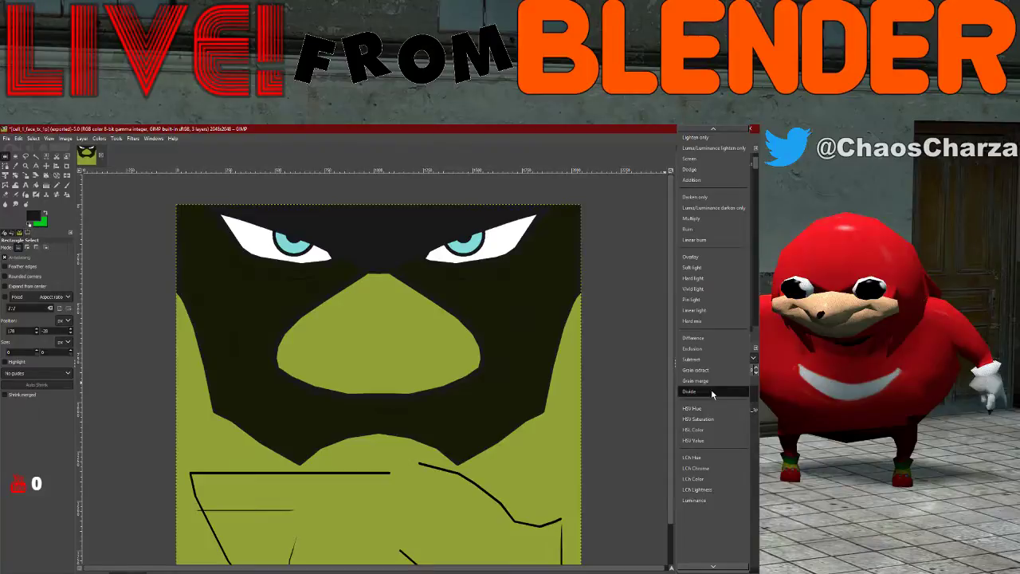
{"action": "left_click", "coordinate": [706, 199]}
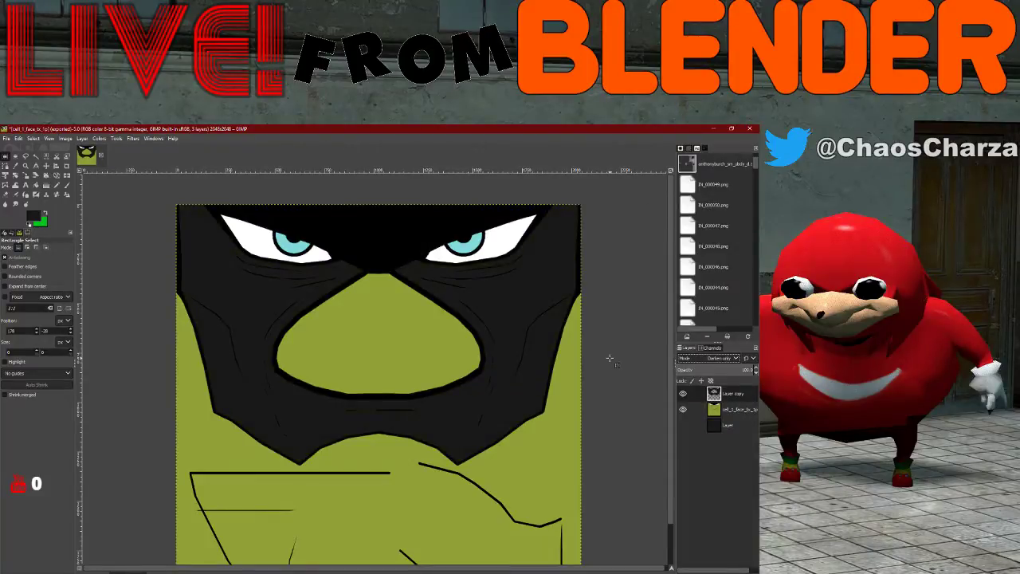
{"action": "left_click", "coordinate": [7, 141]}
{"action": "left_click", "coordinate": [56, 253]}
- Switch to Blender, point the face texture's image to cell_1_face_tx_1p.psd in the SHOOP texture folder, and check it on the model's face
{"action": "left_click", "coordinate": [715, 129]}
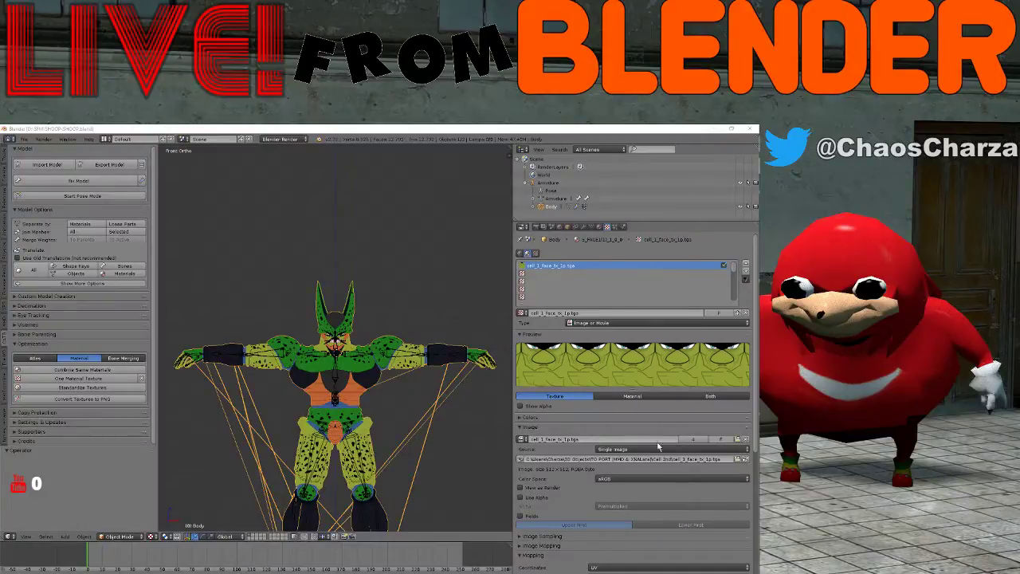
{"action": "left_click", "coordinate": [739, 461]}
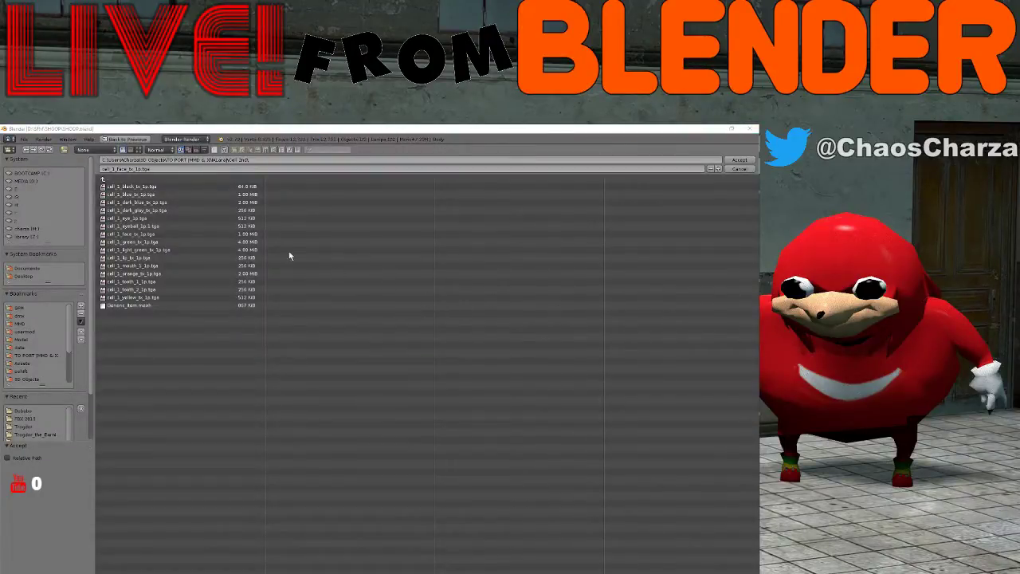
{"action": "scroll", "coordinate": [29, 431], "scroll_direction": "down", "scroll_amount": 1}
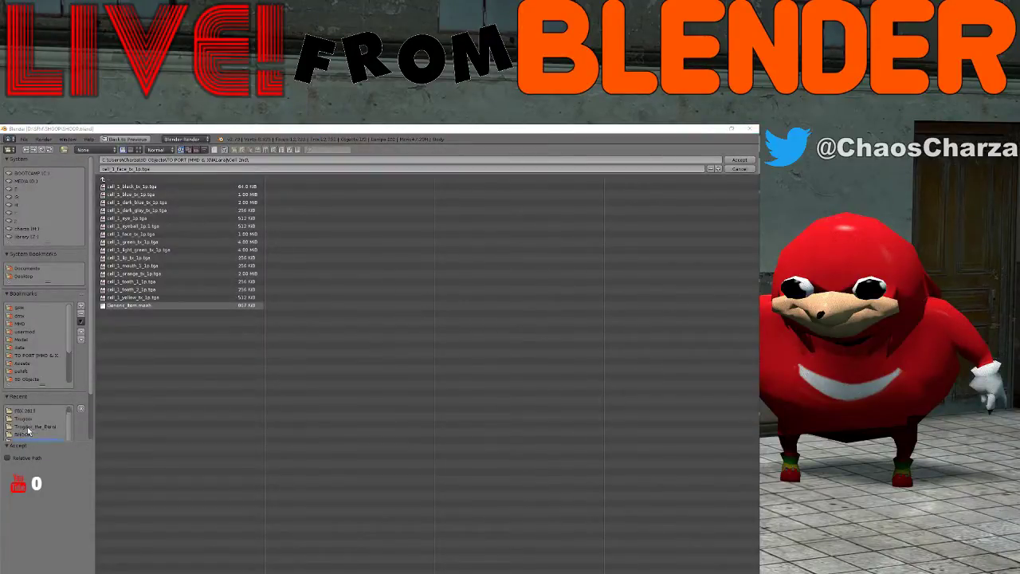
{"action": "scroll", "coordinate": [29, 431], "scroll_direction": "down", "scroll_amount": 2}
{"action": "left_click", "coordinate": [29, 419]}
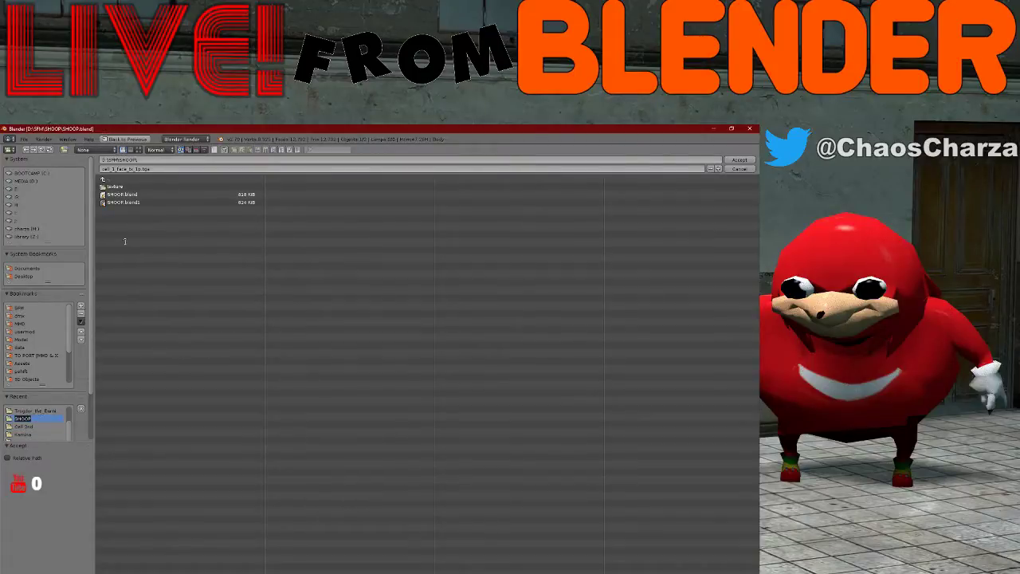
{"action": "left_click", "coordinate": [127, 186]}
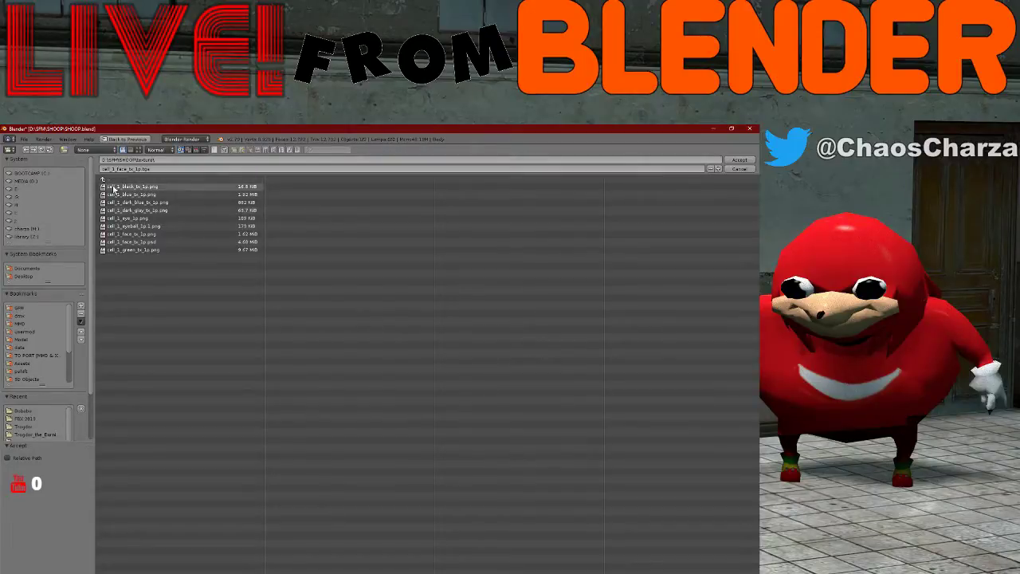
{"action": "key", "text": "alt+Tab"}
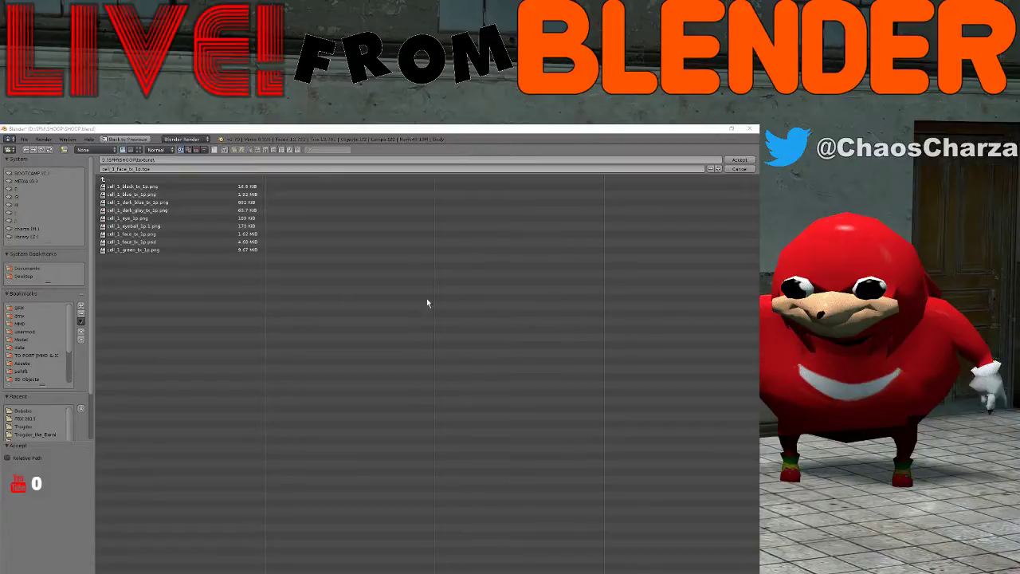
{"action": "left_click", "coordinate": [142, 243]}
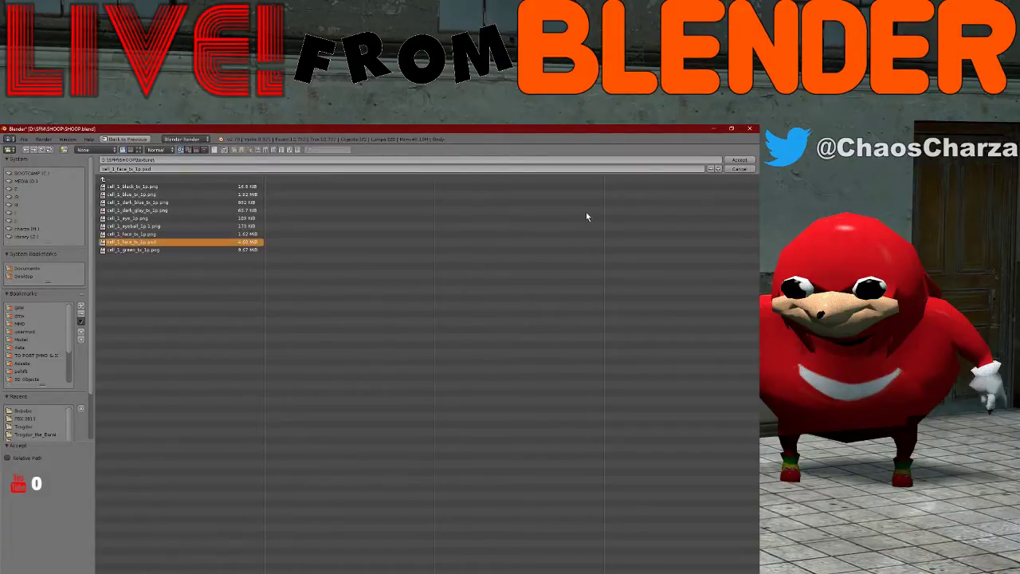
{"action": "left_click", "coordinate": [746, 163]}
{"action": "scroll", "coordinate": [390, 305], "scroll_direction": "up", "scroll_amount": 4}
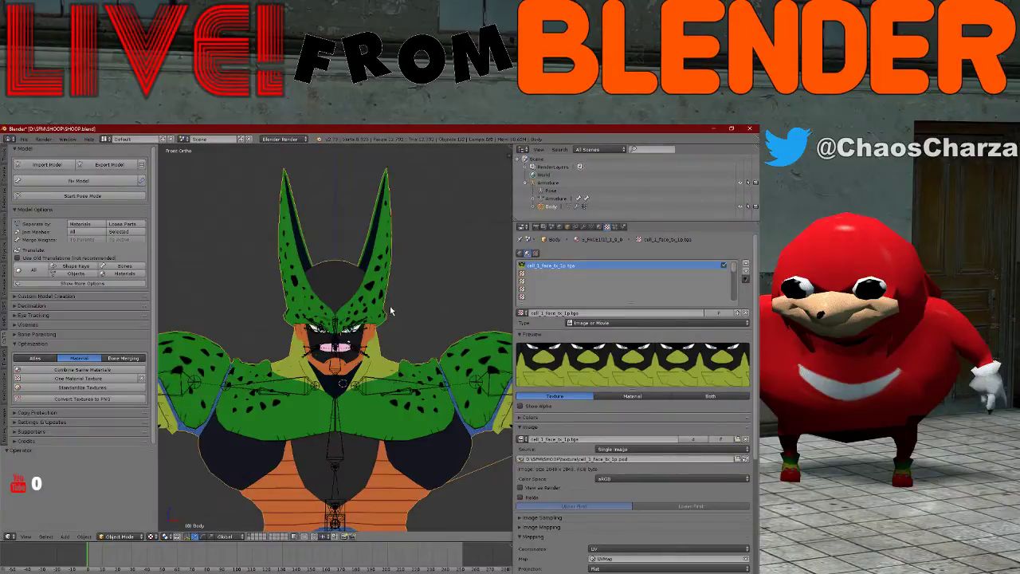
{"action": "scroll", "coordinate": [390, 306], "scroll_direction": "up", "scroll_amount": 8}
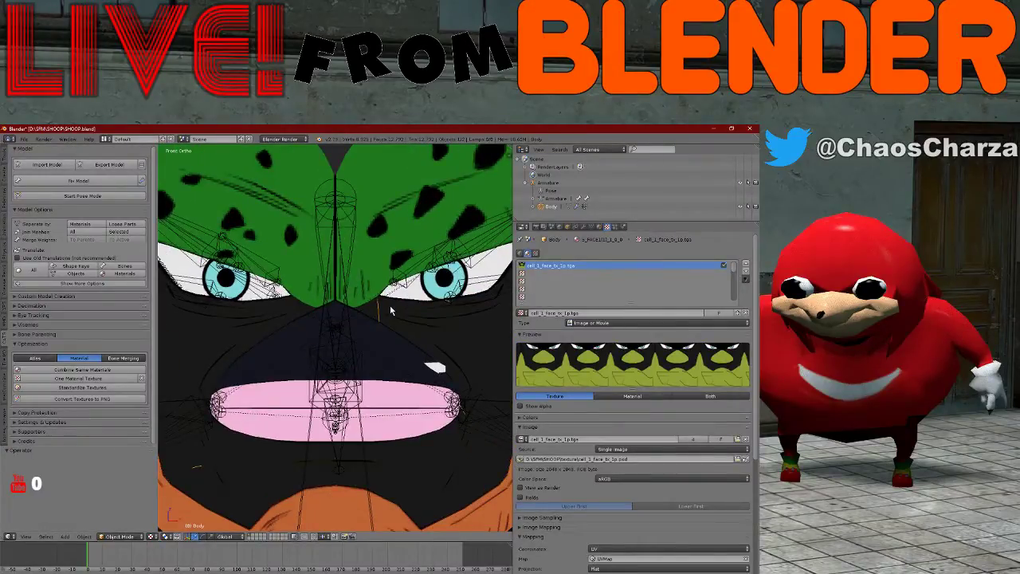
- Point the green material's texture image to cell_1_green_tx_1p.png in the SHOOP texture folder and check it on the head
{"action": "scroll", "coordinate": [430, 307], "scroll_direction": "down", "scroll_amount": 4}
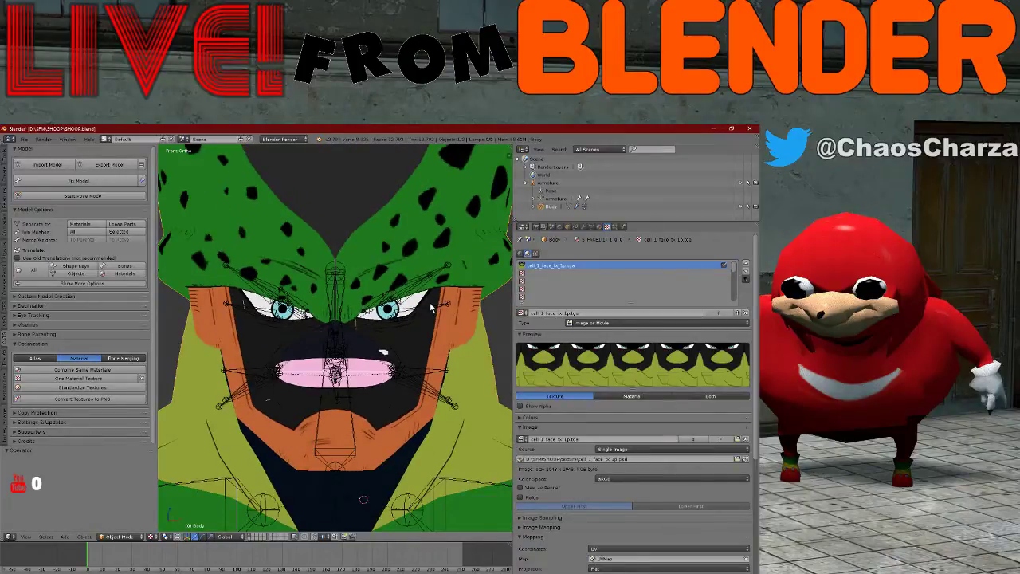
{"action": "scroll", "coordinate": [430, 307], "scroll_direction": "down", "scroll_amount": 5}
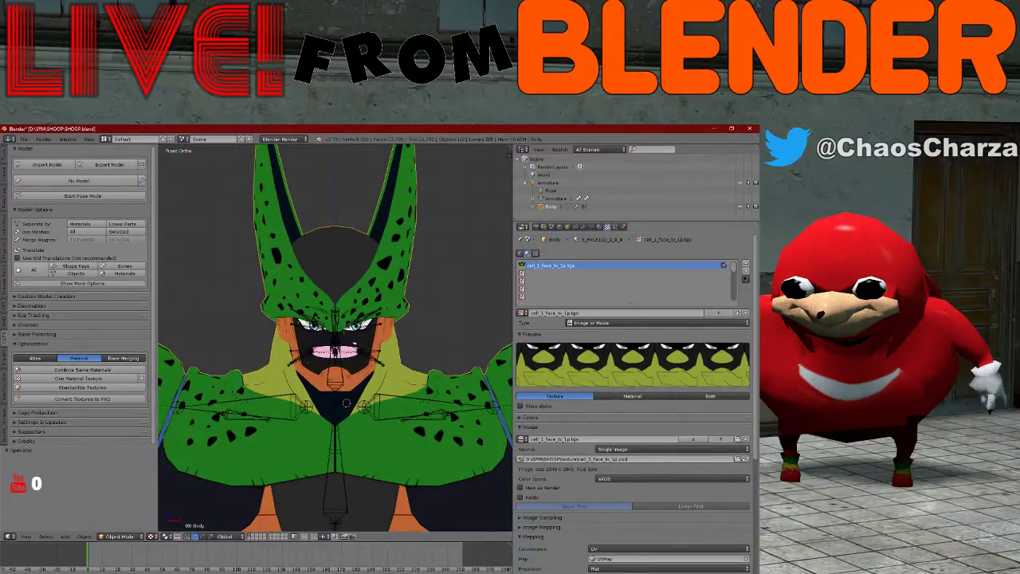
{"action": "scroll", "coordinate": [371, 391], "scroll_direction": "up", "scroll_amount": 5}
{"action": "scroll", "coordinate": [371, 390], "scroll_direction": "up", "scroll_amount": 2}
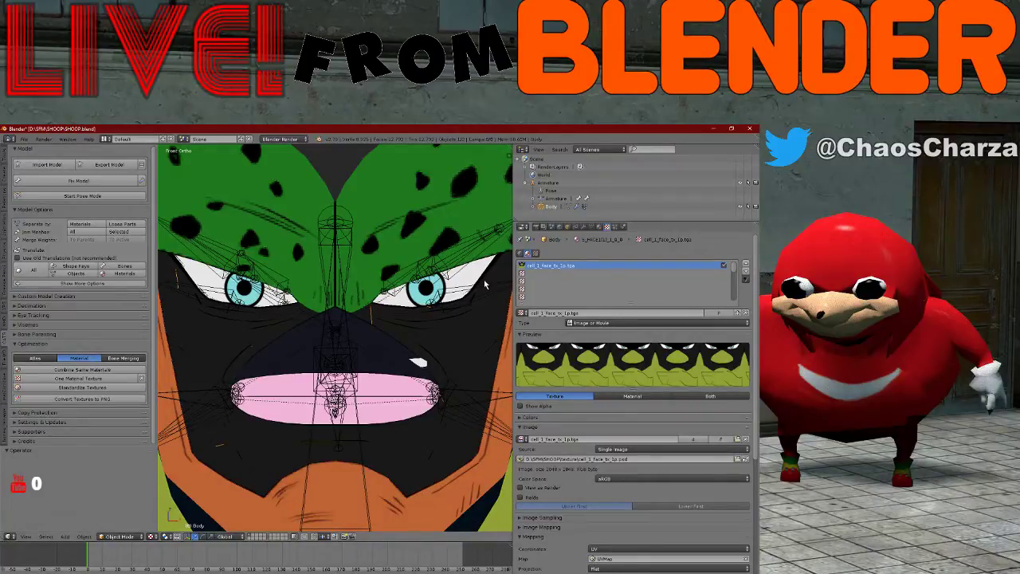
{"action": "left_click", "coordinate": [600, 228]}
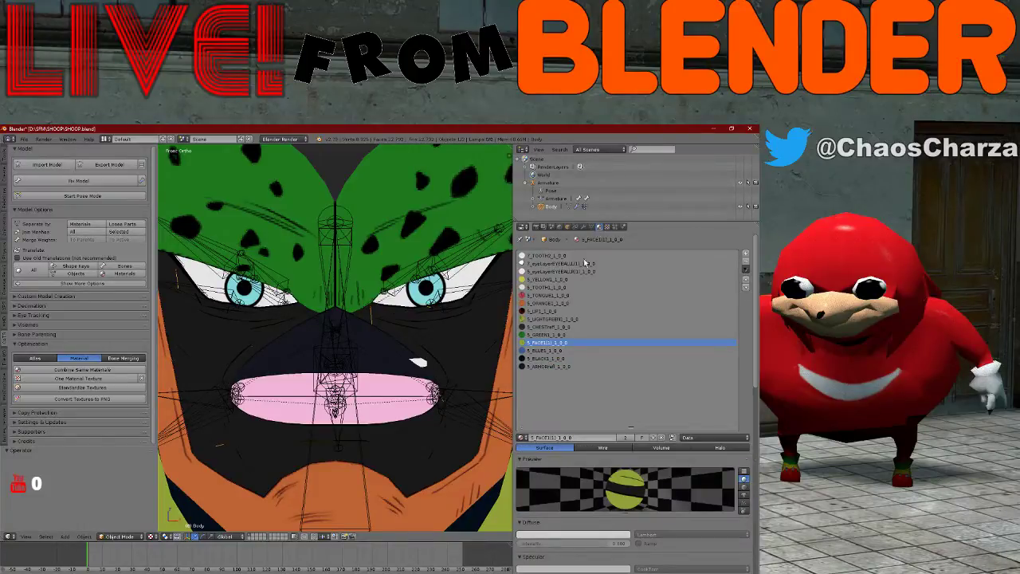
{"action": "left_click", "coordinate": [558, 335]}
{"action": "left_click", "coordinate": [608, 228]}
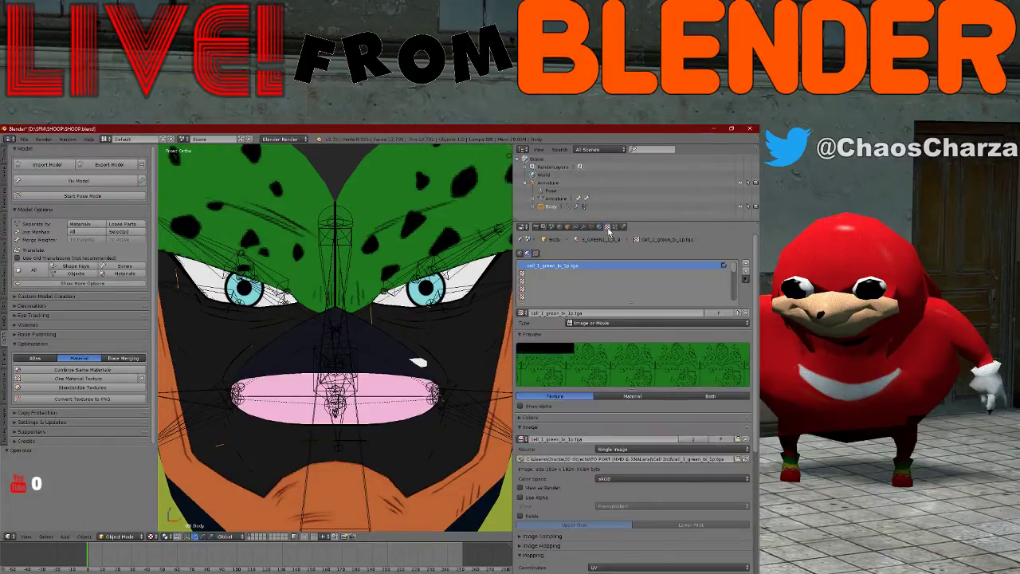
{"action": "left_click", "coordinate": [744, 459]}
{"action": "left_click", "coordinate": [22, 411]}
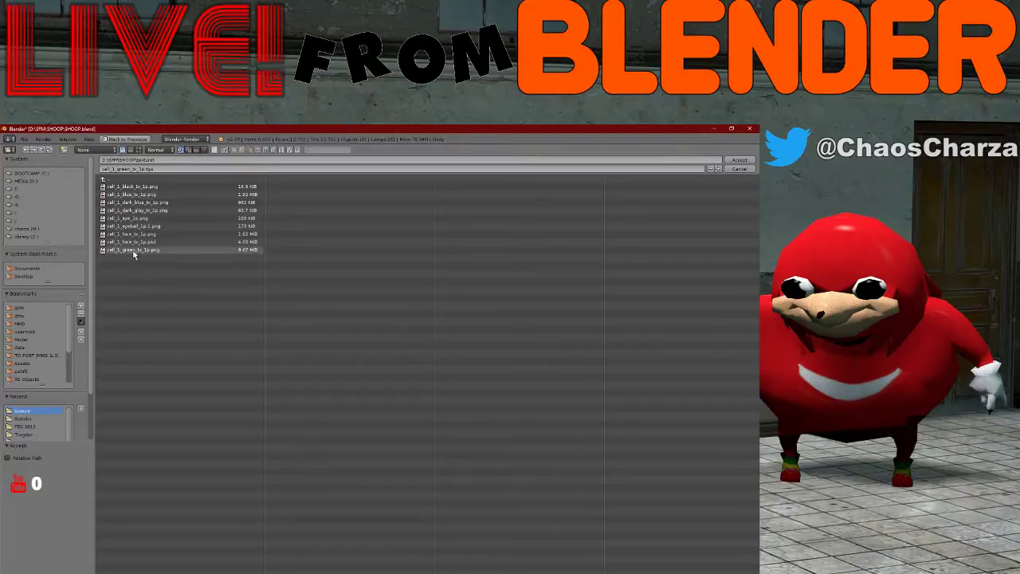
{"action": "left_click", "coordinate": [133, 250]}
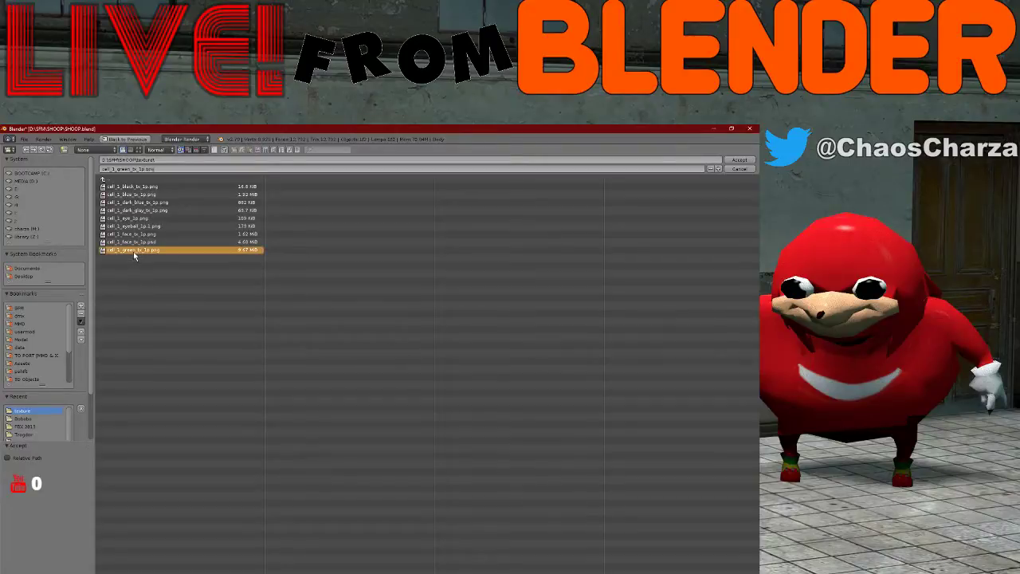
{"action": "left_click", "coordinate": [733, 162]}
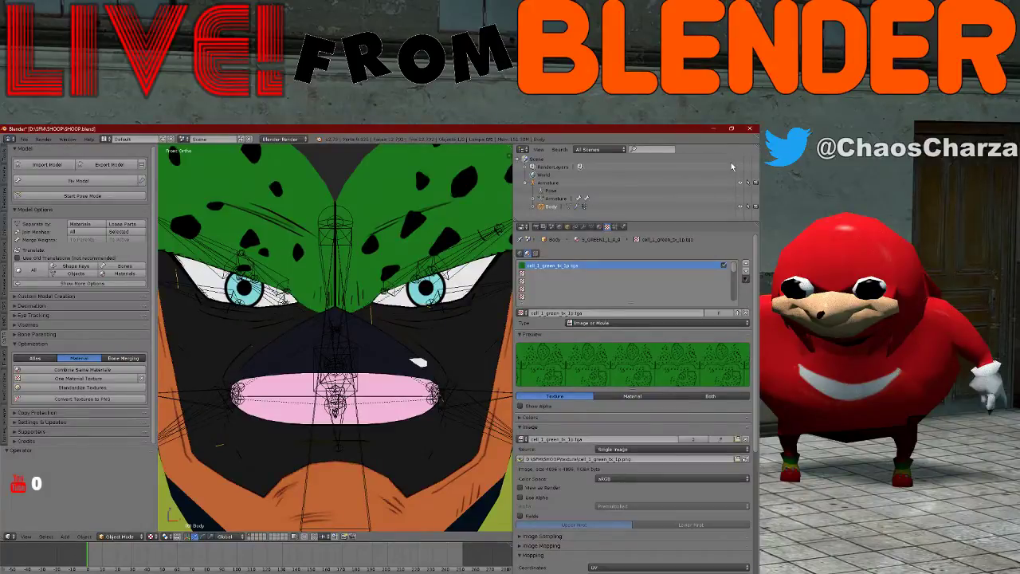
{"action": "scroll", "coordinate": [276, 186], "scroll_direction": "down", "scroll_amount": 5}
{"action": "scroll", "coordinate": [410, 257], "scroll_direction": "up", "scroll_amount": 4}
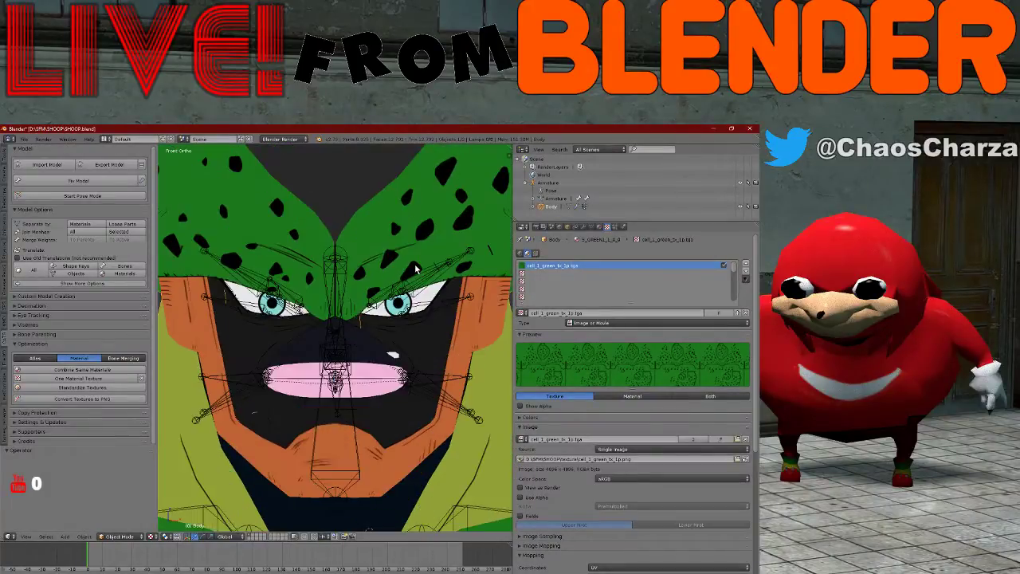
- Replace the blue material's texture image with cell_1_blue_tx_1p.png from the SHOOP texture folder and check it on the whole body
{"action": "left_click", "coordinate": [600, 228]}
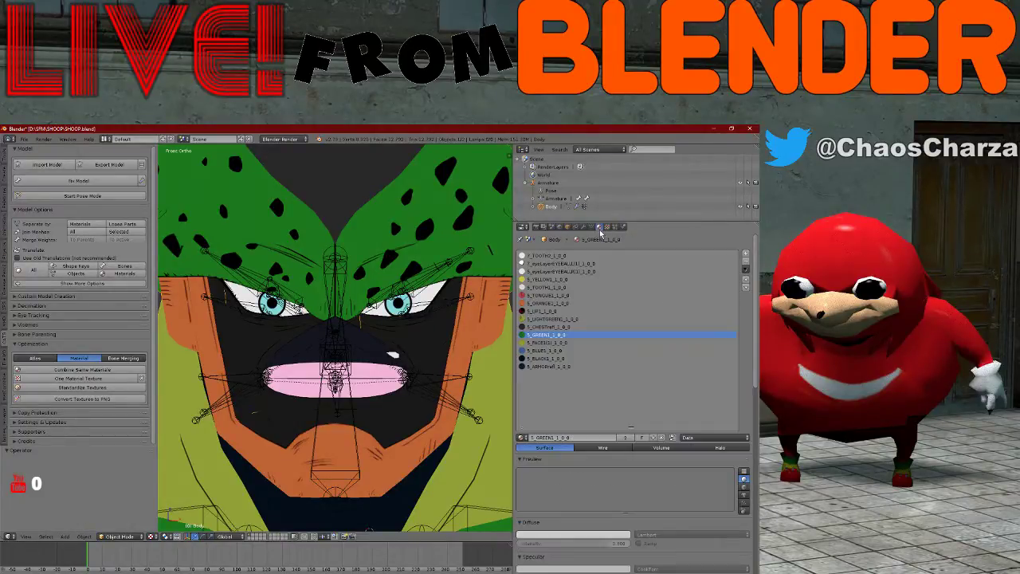
{"action": "left_click", "coordinate": [557, 351]}
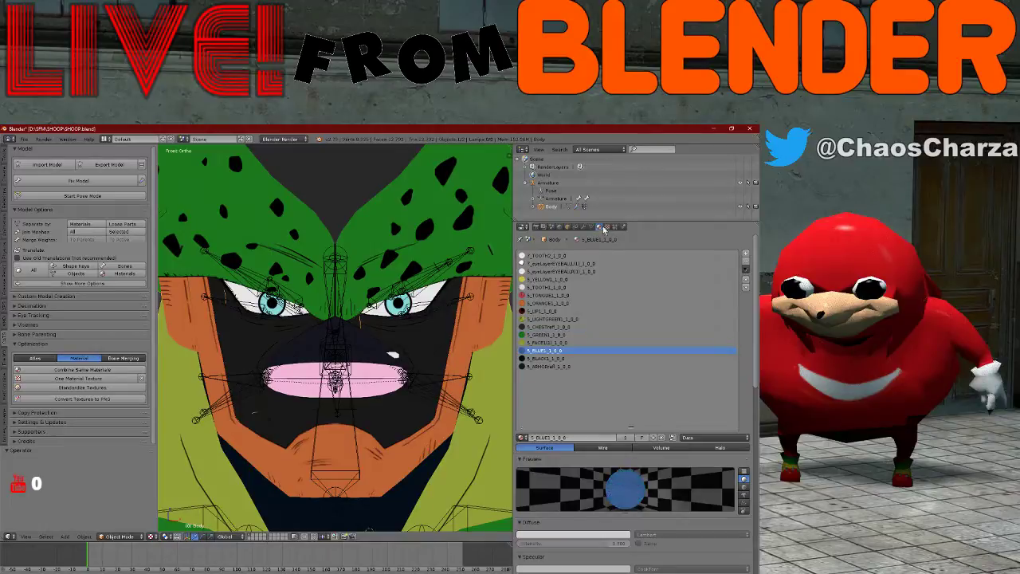
{"action": "left_click", "coordinate": [607, 227]}
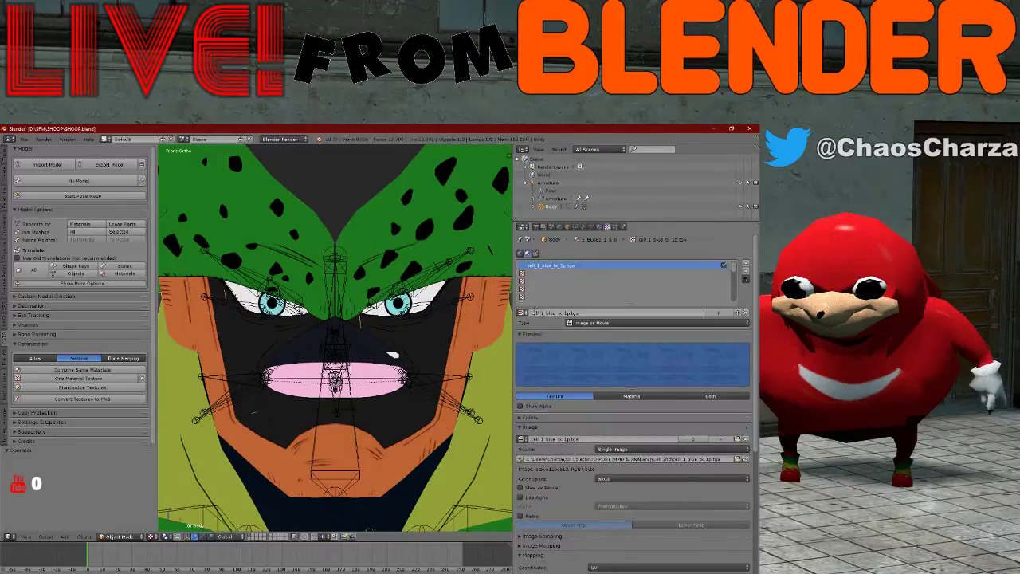
{"action": "left_click", "coordinate": [738, 459]}
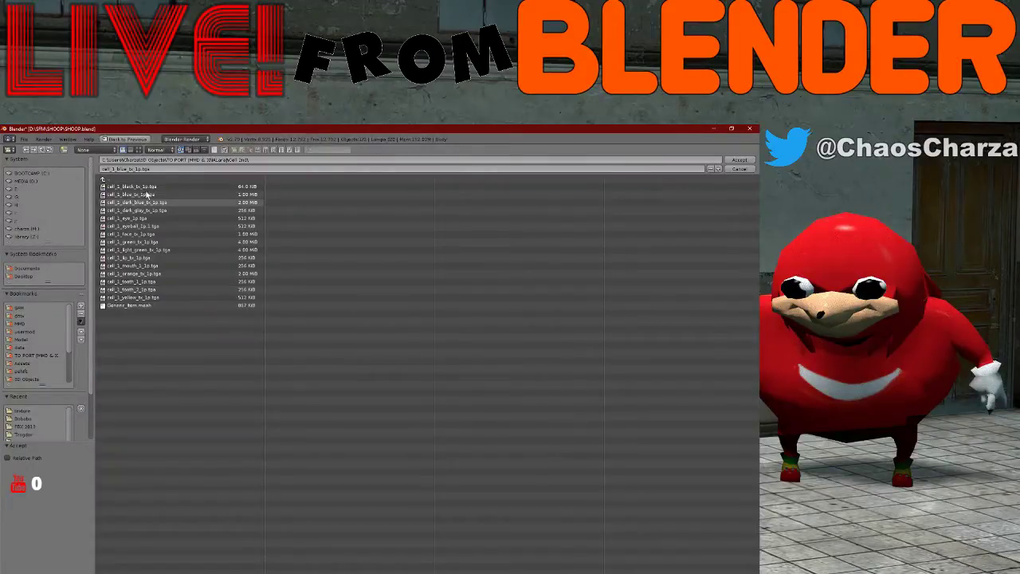
{"action": "left_click", "coordinate": [24, 410]}
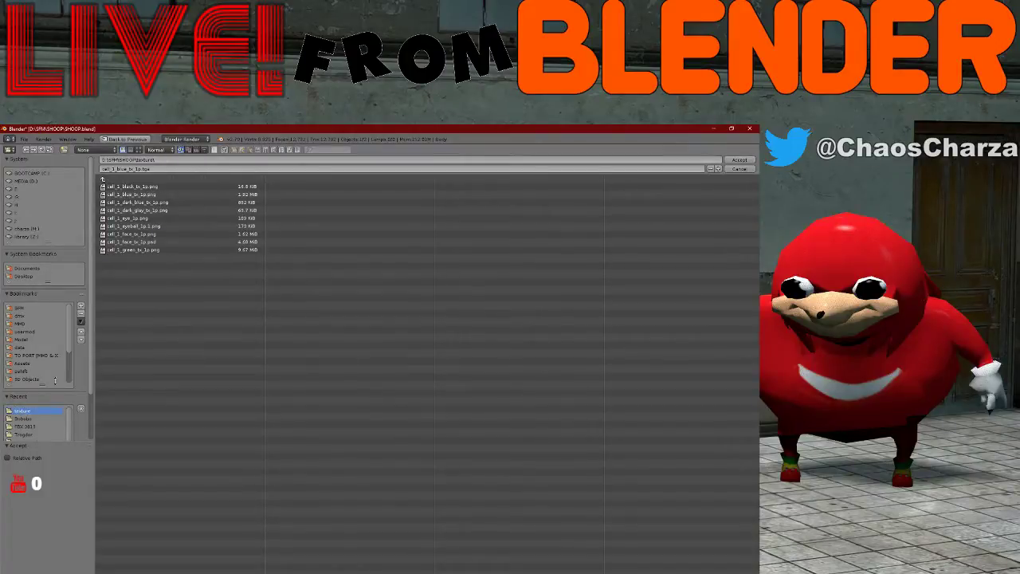
{"action": "left_click", "coordinate": [132, 195]}
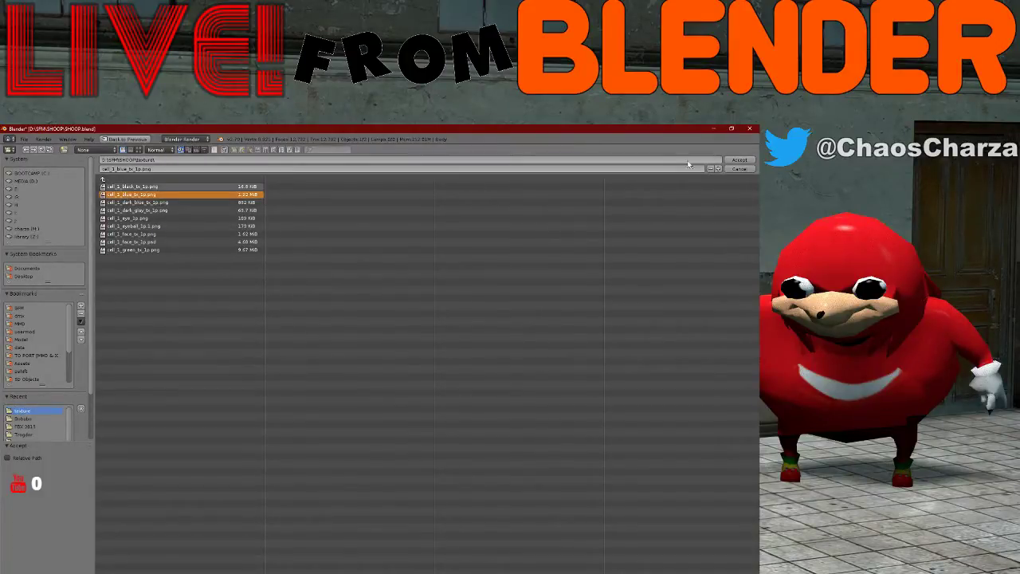
{"action": "left_click", "coordinate": [737, 160]}
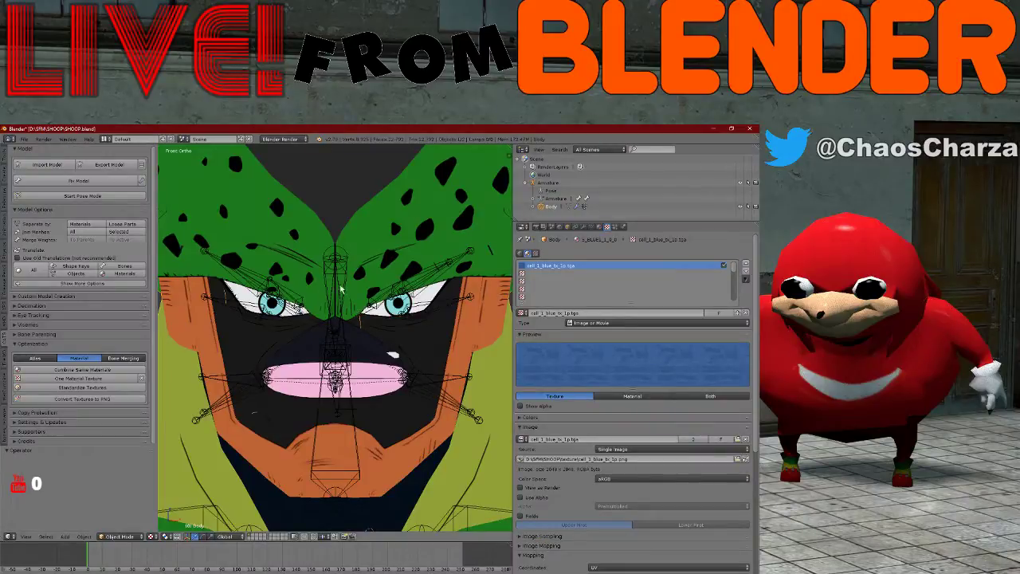
{"action": "scroll", "coordinate": [351, 294], "scroll_direction": "down", "scroll_amount": 5}
{"action": "scroll", "coordinate": [351, 294], "scroll_direction": "down", "scroll_amount": 4}
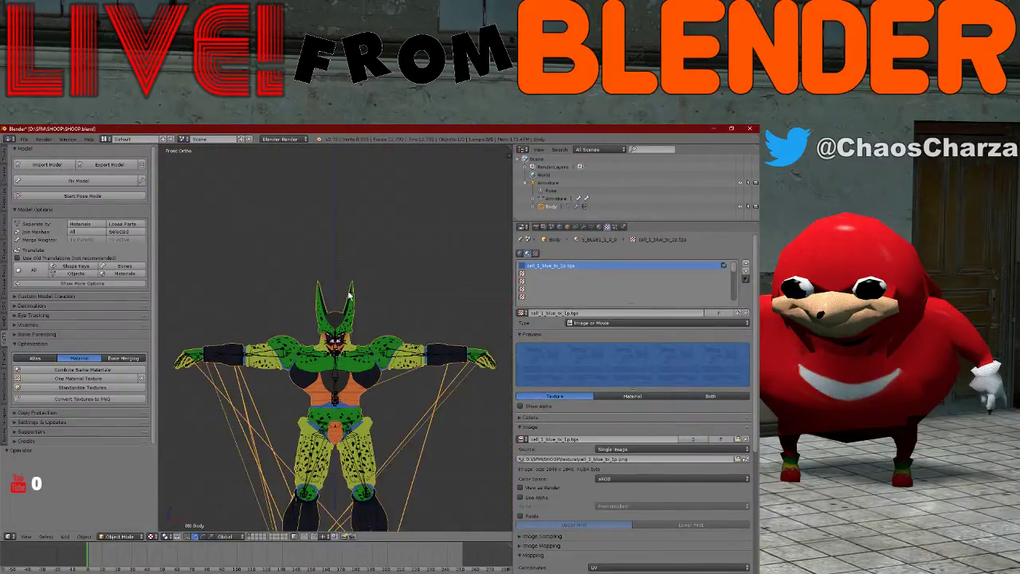
{"action": "scroll", "coordinate": [348, 297], "scroll_direction": "up", "scroll_amount": 3}
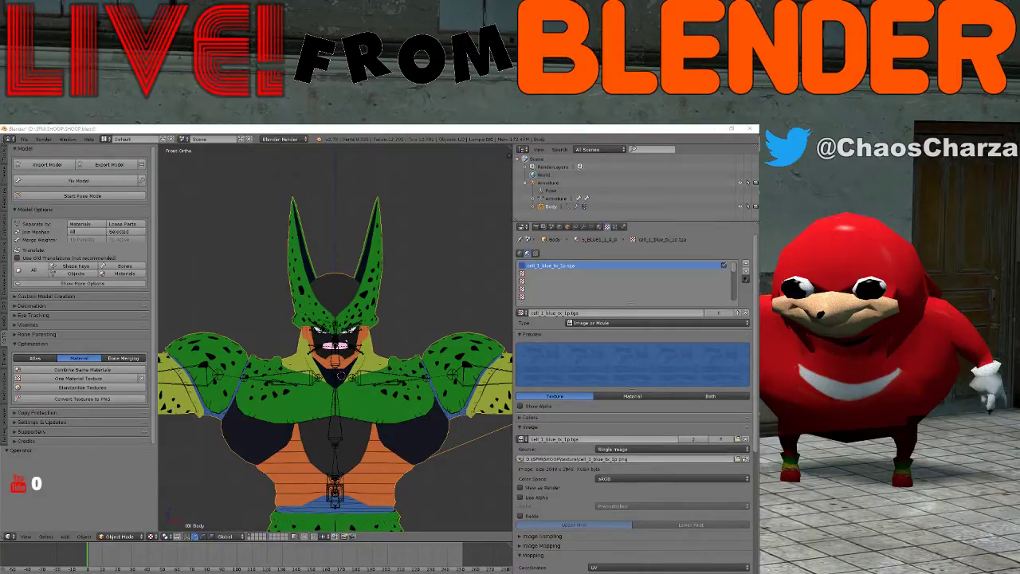
{"action": "key", "text": "alt+Tab"}
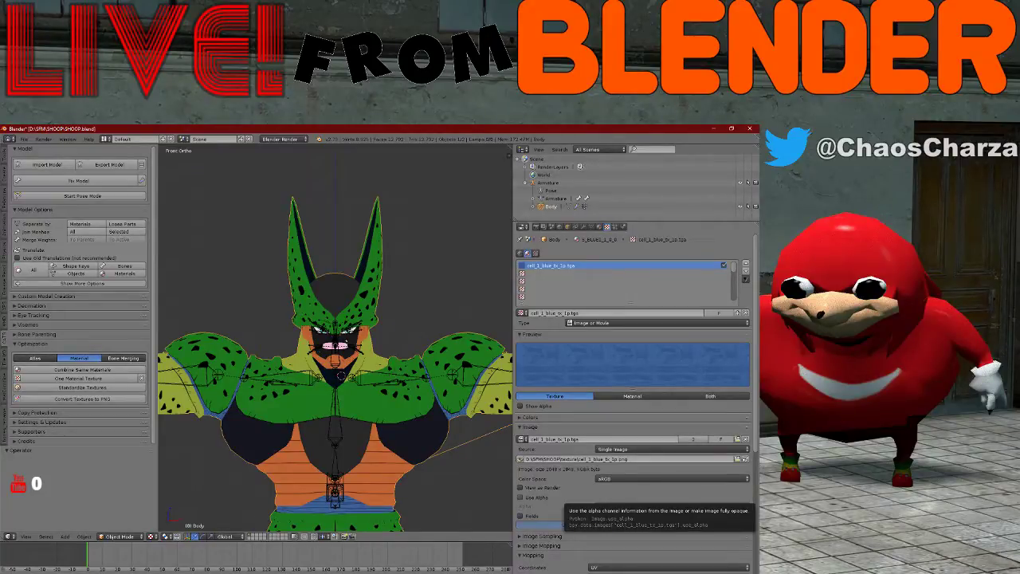
{"action": "key", "text": "alt+Tab"}
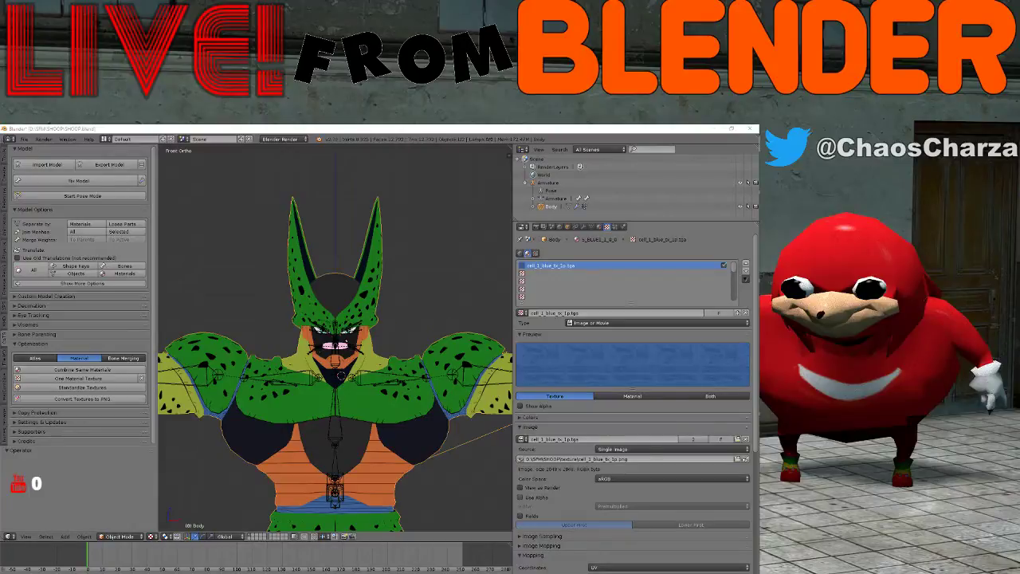
- Point the eyeball material's texture image to cell_1_eyeball_1p.1.png in the SHOOP texture folder, and return to the material list
{"action": "left_click", "coordinate": [599, 227]}
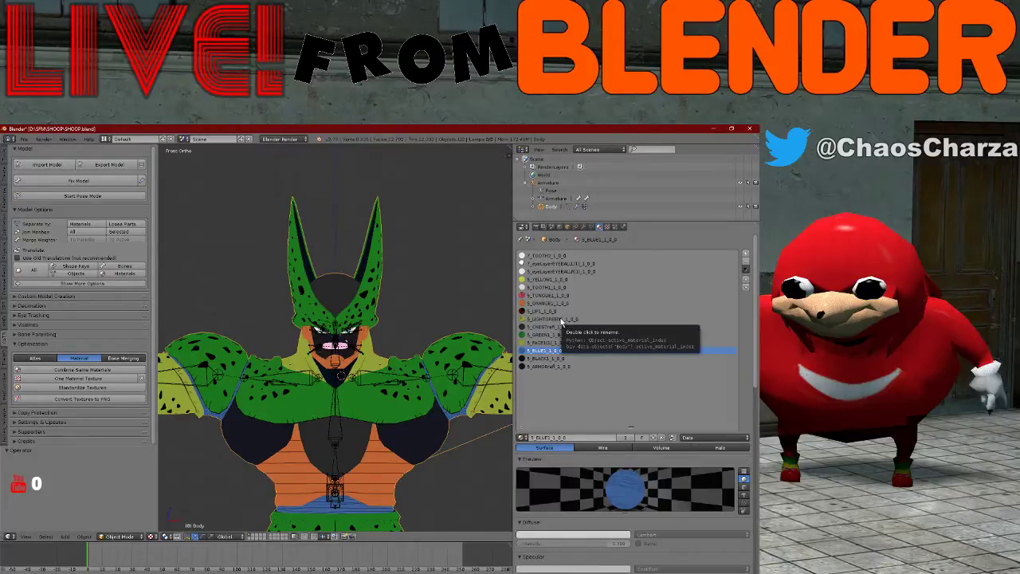
{"action": "left_click", "coordinate": [559, 273]}
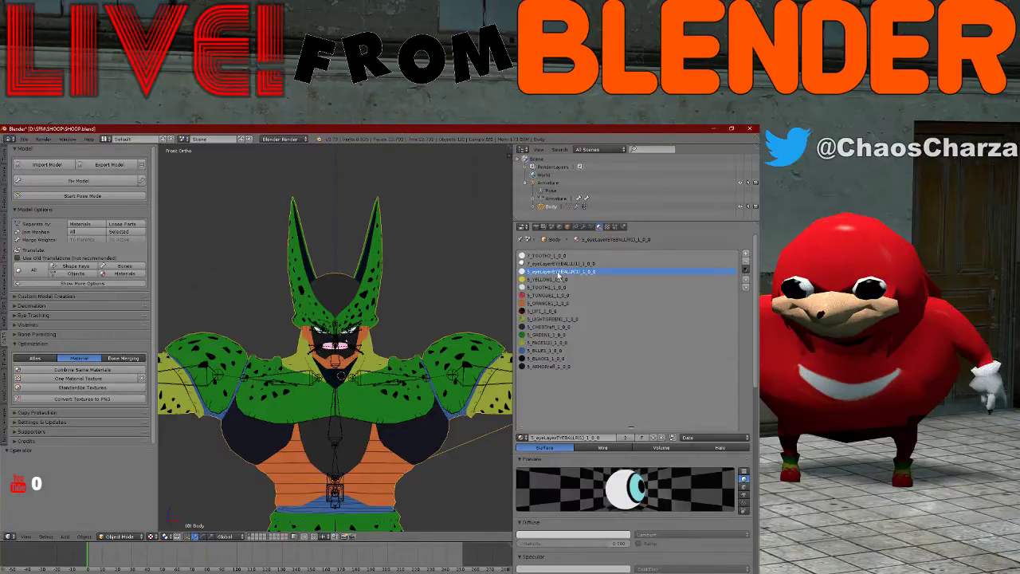
{"action": "left_click", "coordinate": [572, 264]}
{"action": "left_click", "coordinate": [572, 273]}
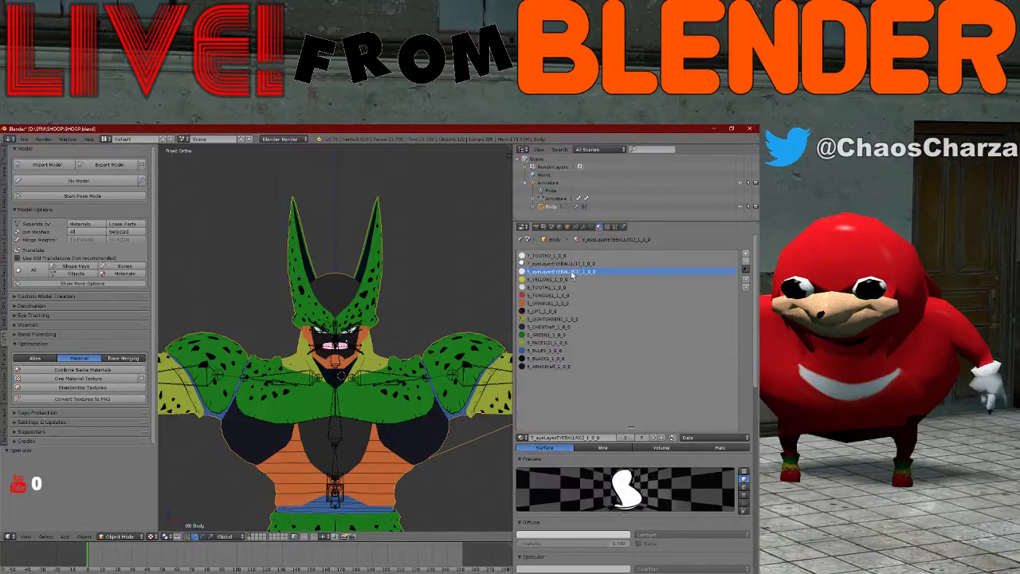
{"action": "left_click", "coordinate": [607, 228]}
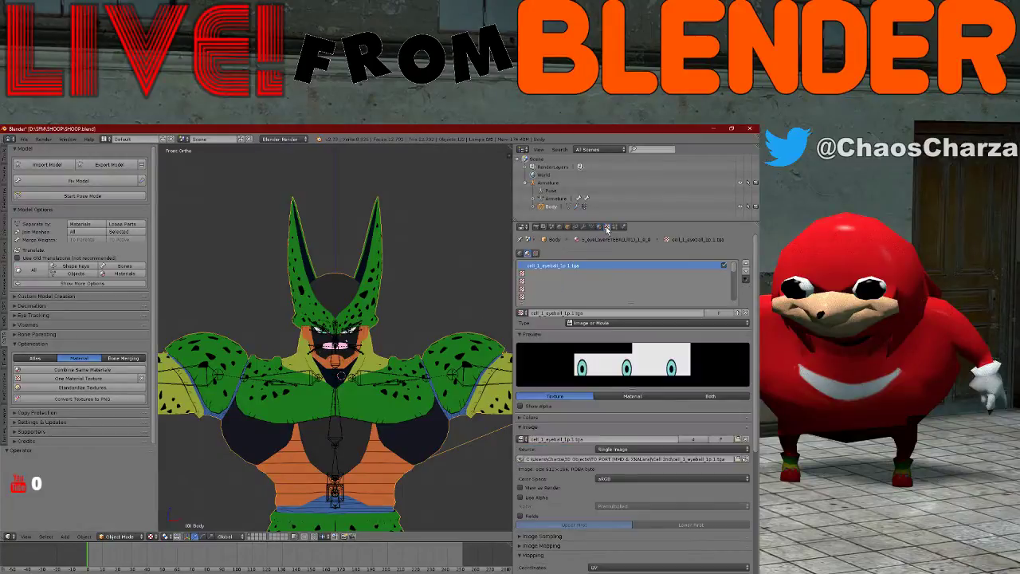
{"action": "left_click", "coordinate": [740, 460]}
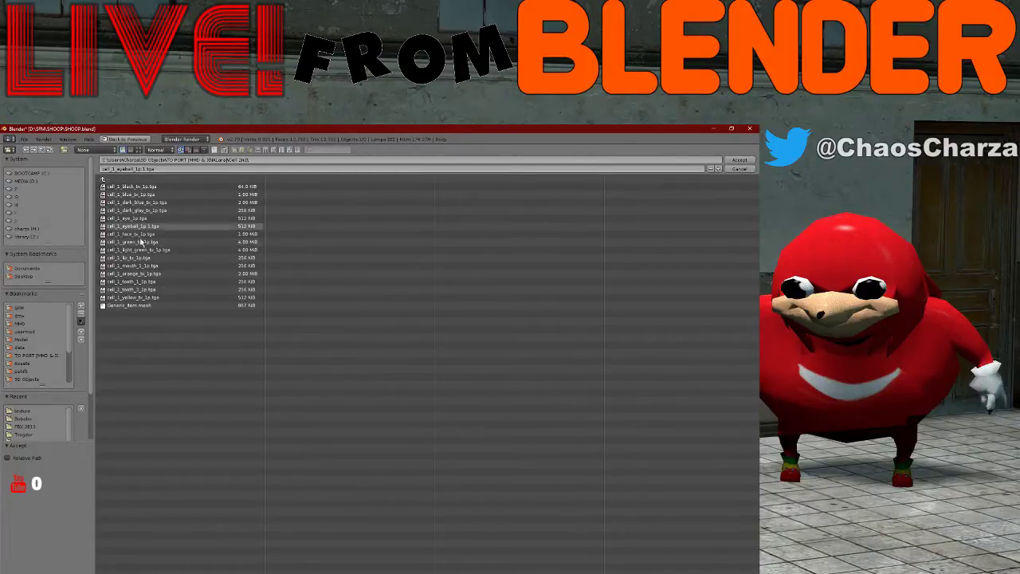
{"action": "left_click", "coordinate": [23, 412]}
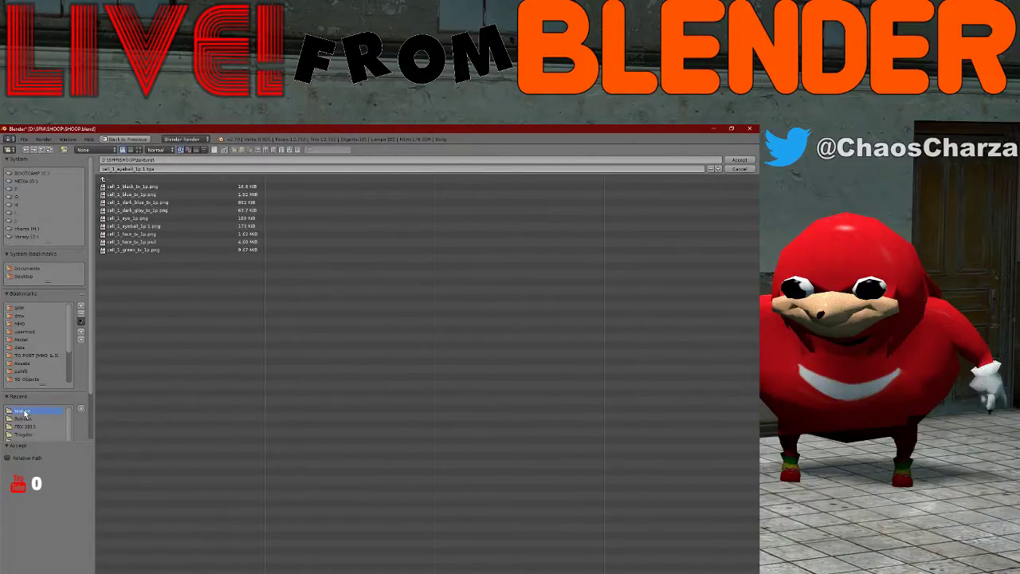
{"action": "double_click", "coordinate": [198, 226]}
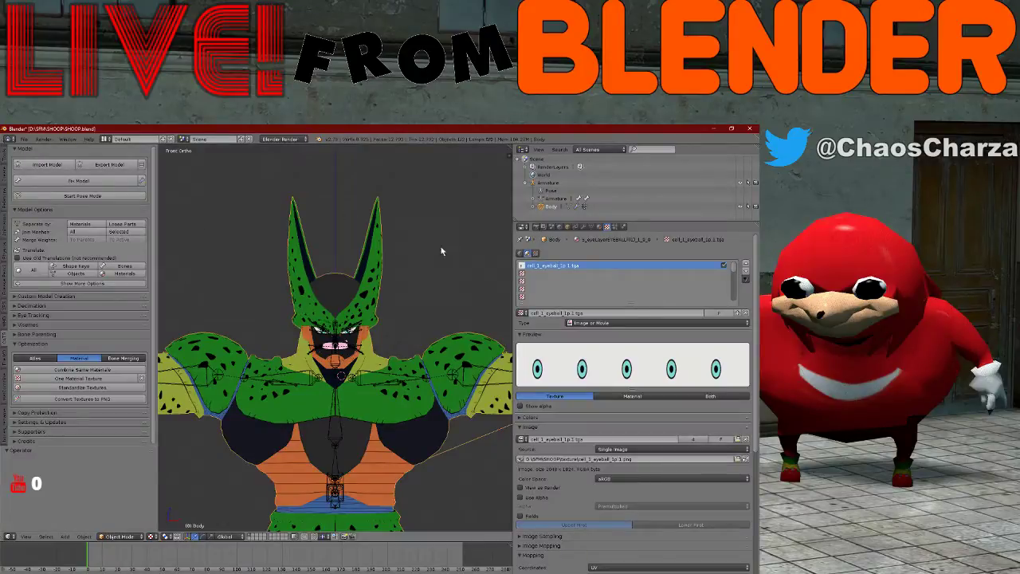
{"action": "left_click", "coordinate": [599, 227]}
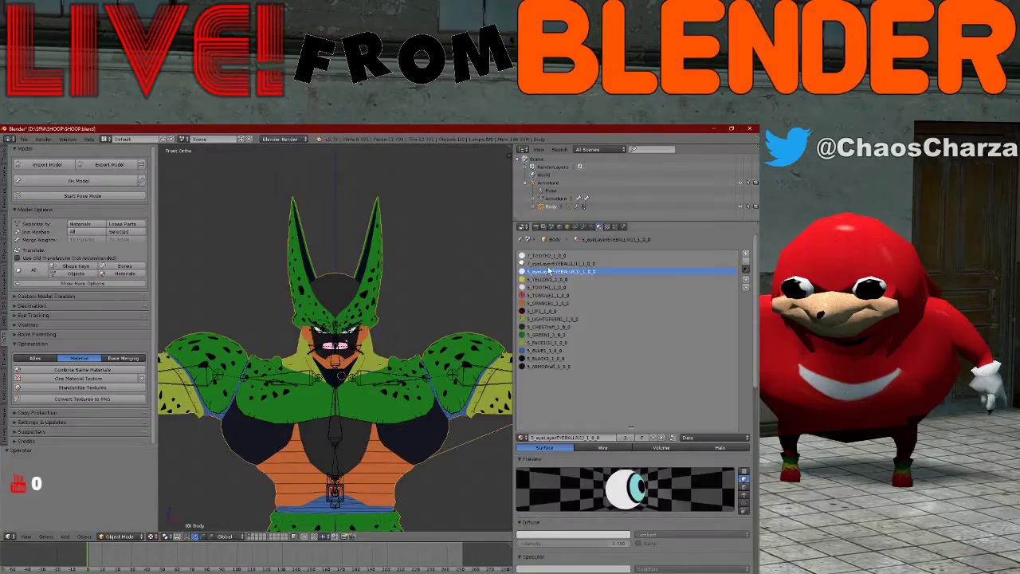
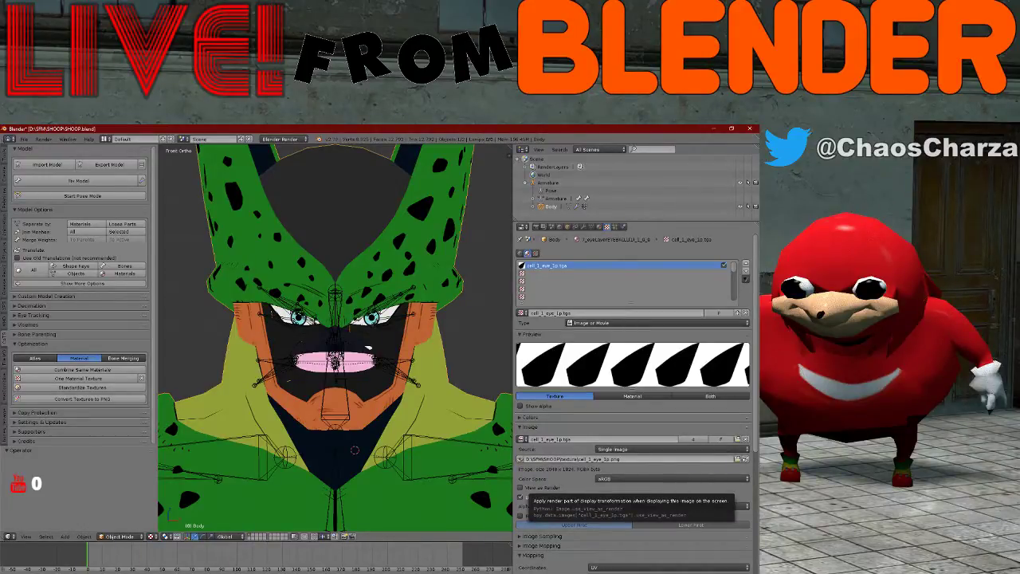
- Switch to GIMP, close the cell_1_face_tx_1p image while discarding its unsaved changes, and open the cell_1_lip_tx_1p image
{"action": "mouse_move", "coordinate": [185, 572]}
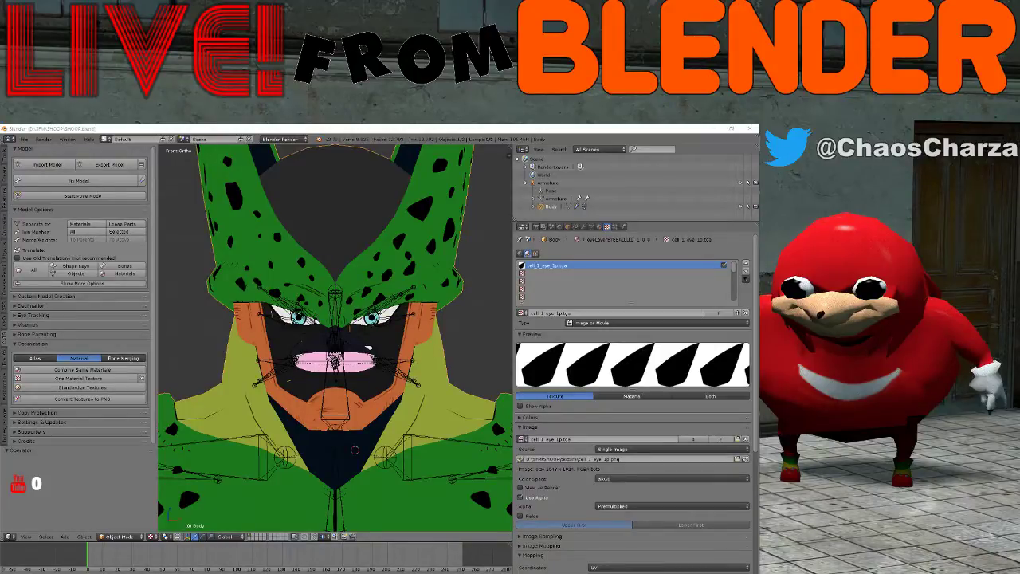
{"action": "key", "text": "alt+Tab"}
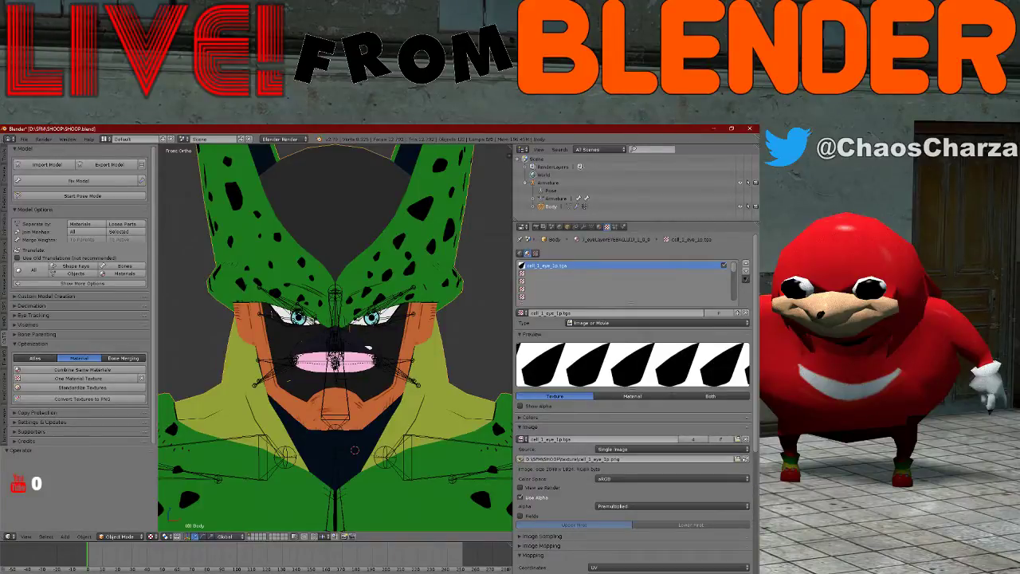
{"action": "key", "text": "alt+Tab"}
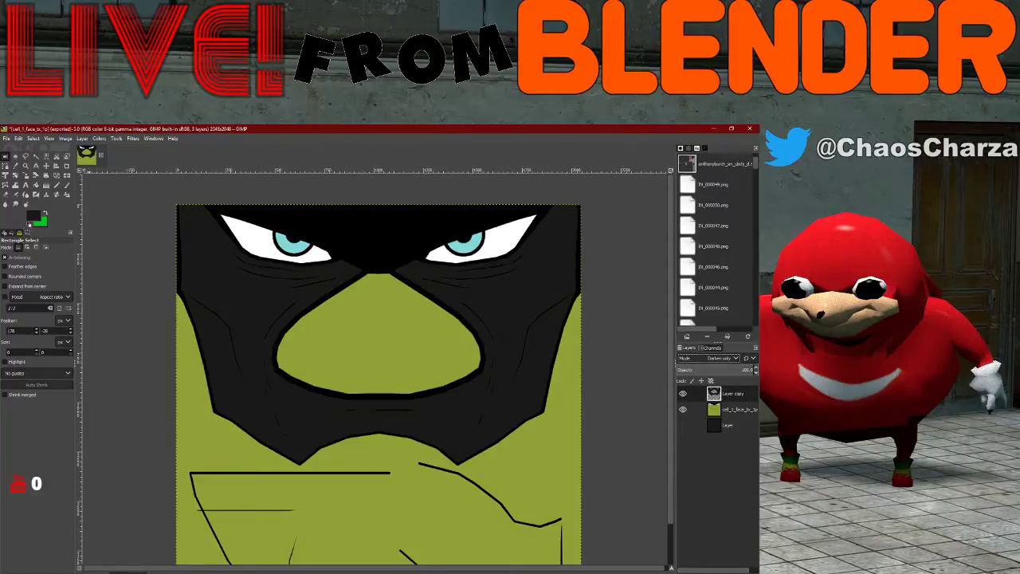
{"action": "key", "text": "alt+Tab"}
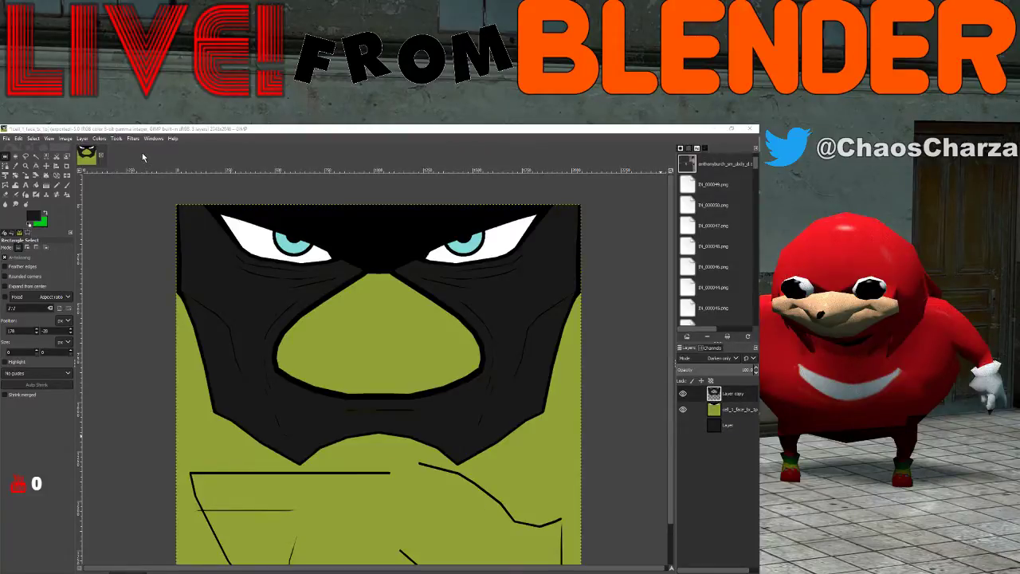
{"action": "left_click", "coordinate": [218, 144]}
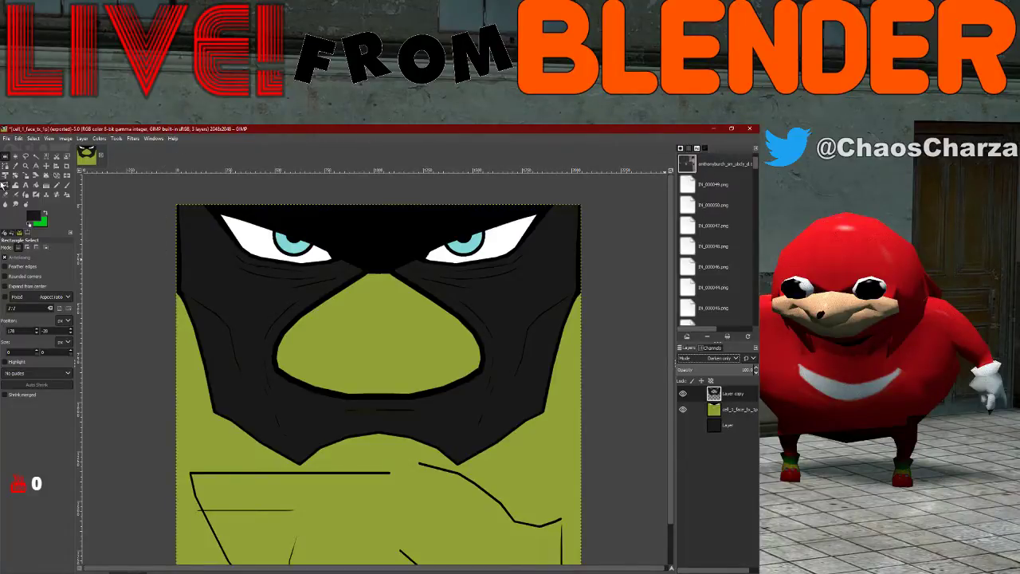
{"action": "key", "text": "ctrl+w"}
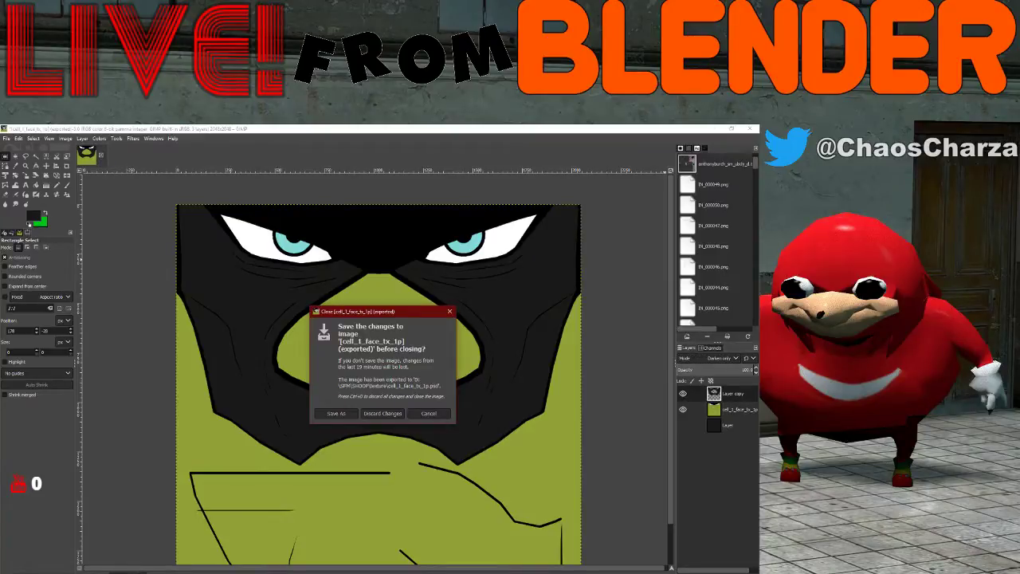
{"action": "left_click", "coordinate": [396, 415]}
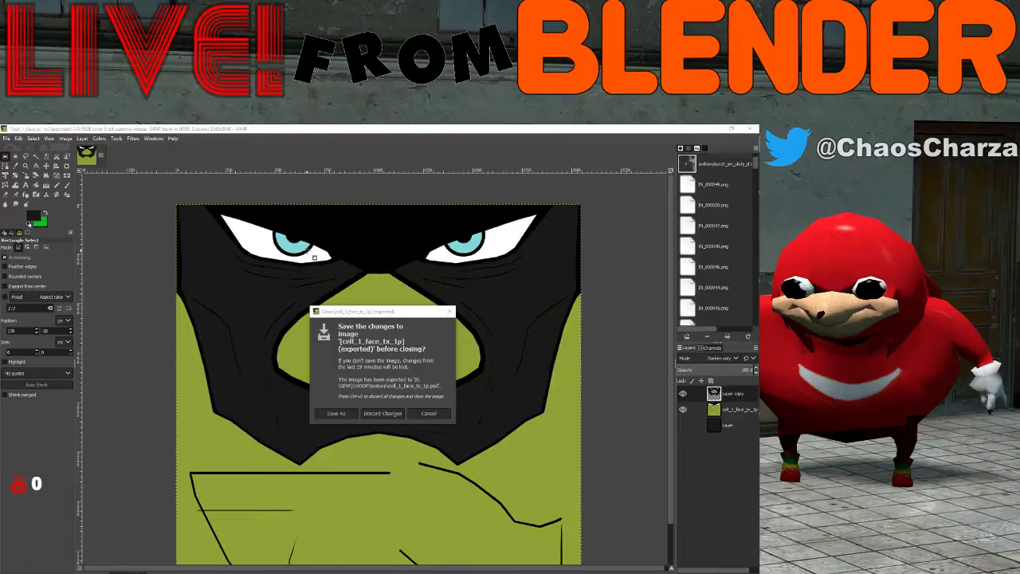
{"action": "left_click", "coordinate": [377, 414]}
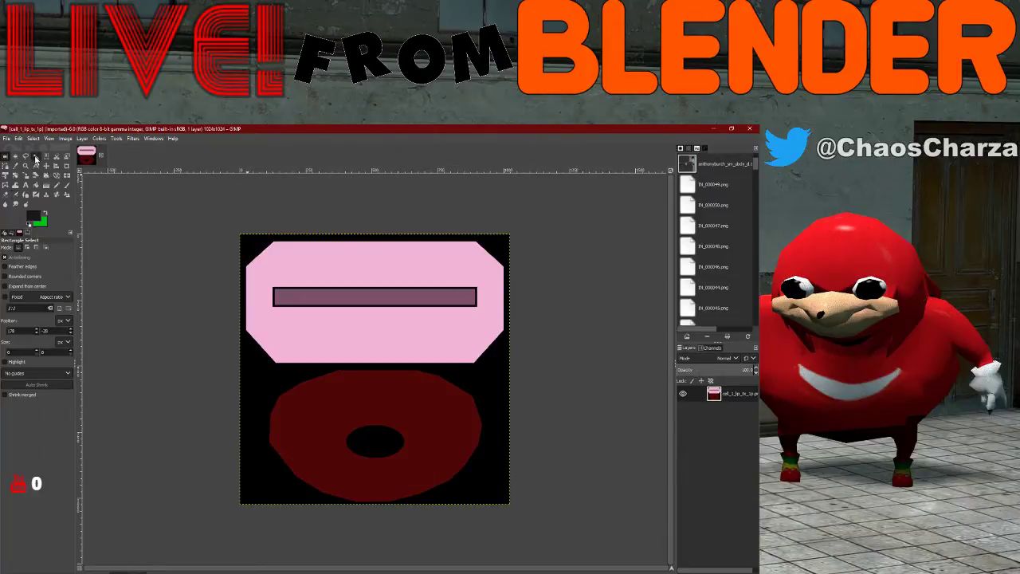
- Select the pink lip area of the texture and add the purple mouth bar to the selection by colour
{"action": "left_click", "coordinate": [35, 159]}
{"action": "left_click", "coordinate": [313, 273]}
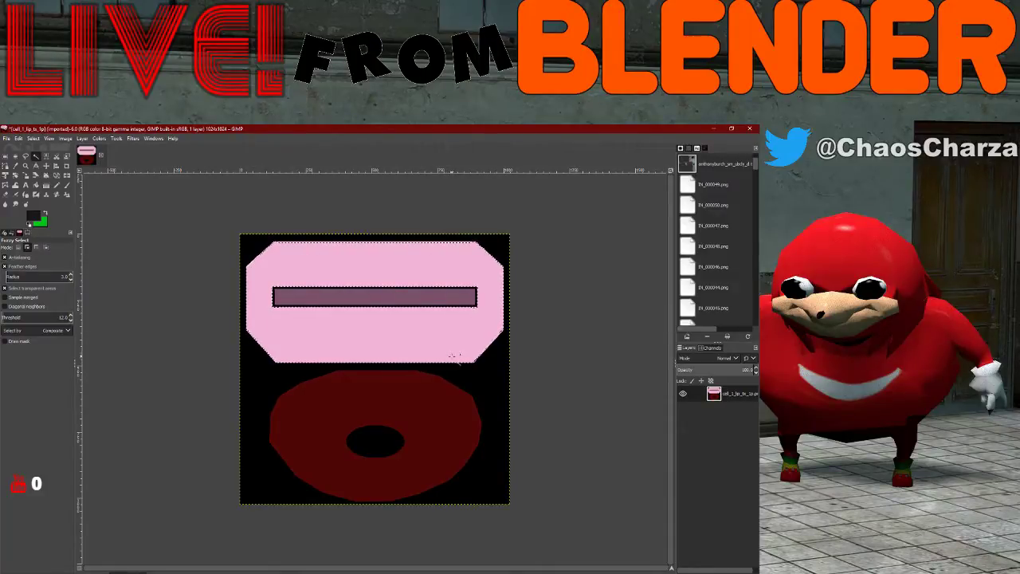
{"action": "left_click", "coordinate": [45, 156]}
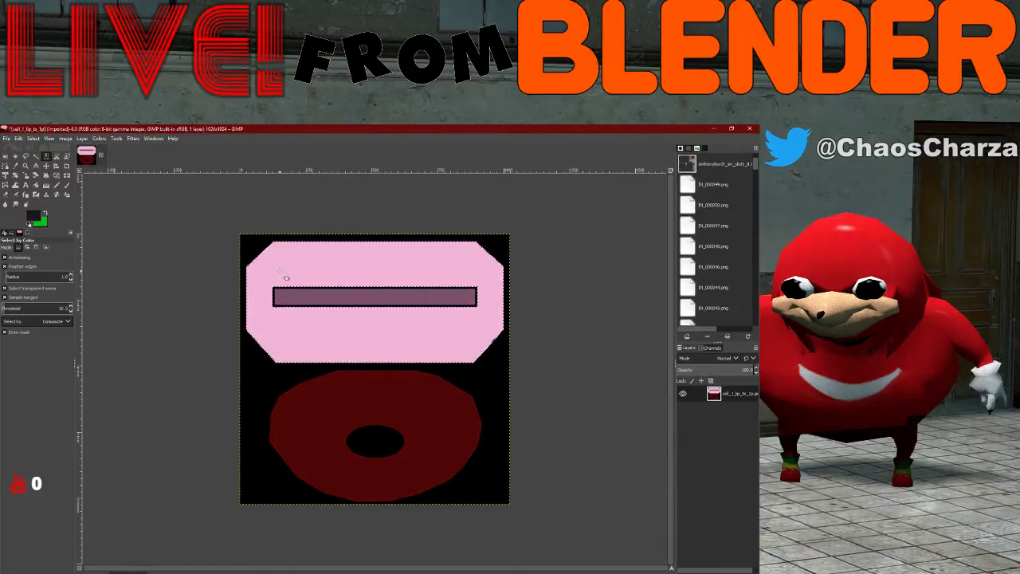
{"action": "key", "text": "shift"}
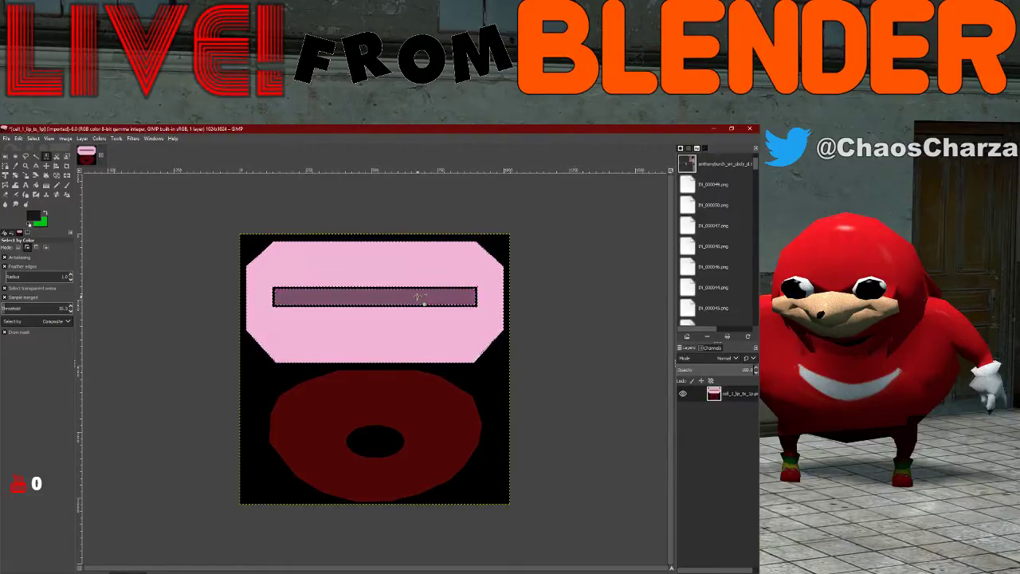
{"action": "left_click", "coordinate": [418, 296], "text": "shift"}
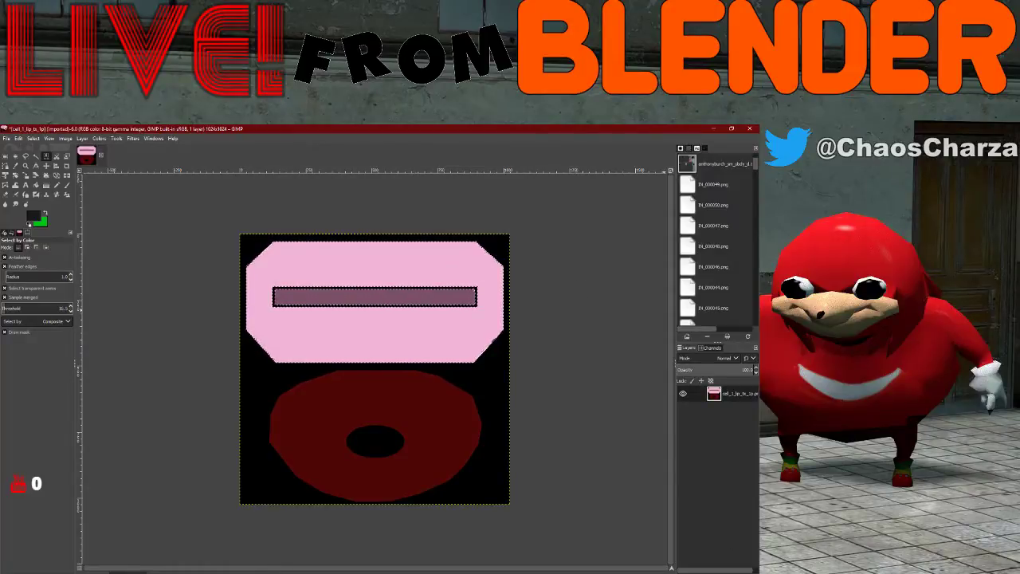
- Create a new 1024 × 1024 px layer in HSL Color mode, filled with transparency, above the lip texture
{"action": "double_click", "coordinate": [726, 535]}
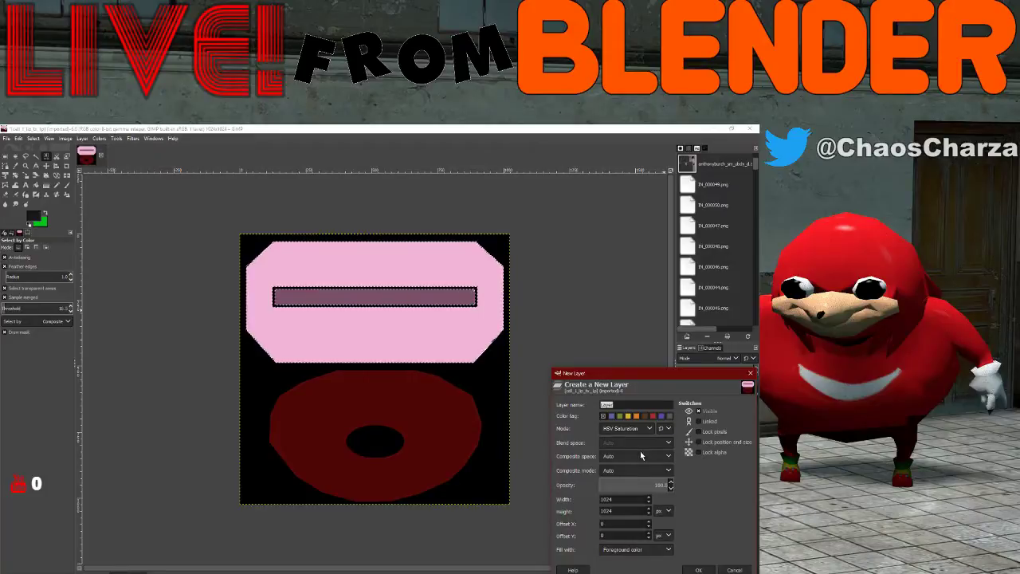
{"action": "left_click", "coordinate": [642, 428]}
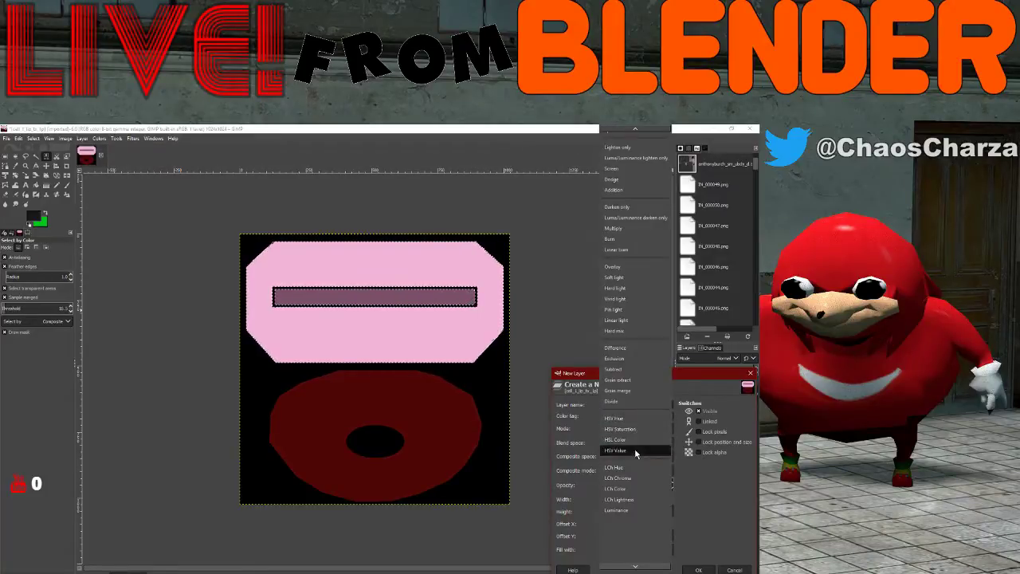
{"action": "left_click", "coordinate": [635, 441]}
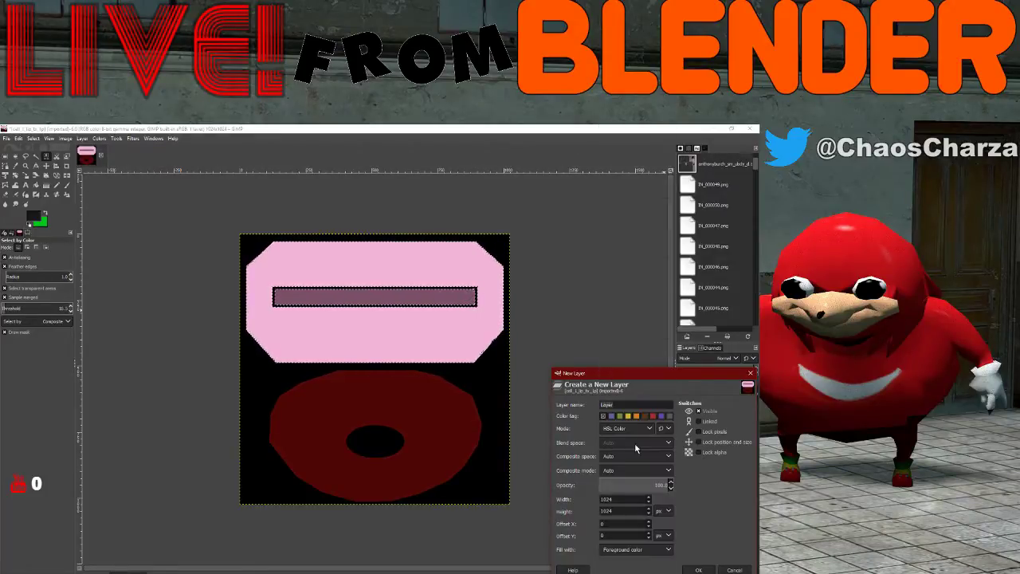
{"action": "left_click", "coordinate": [698, 570]}
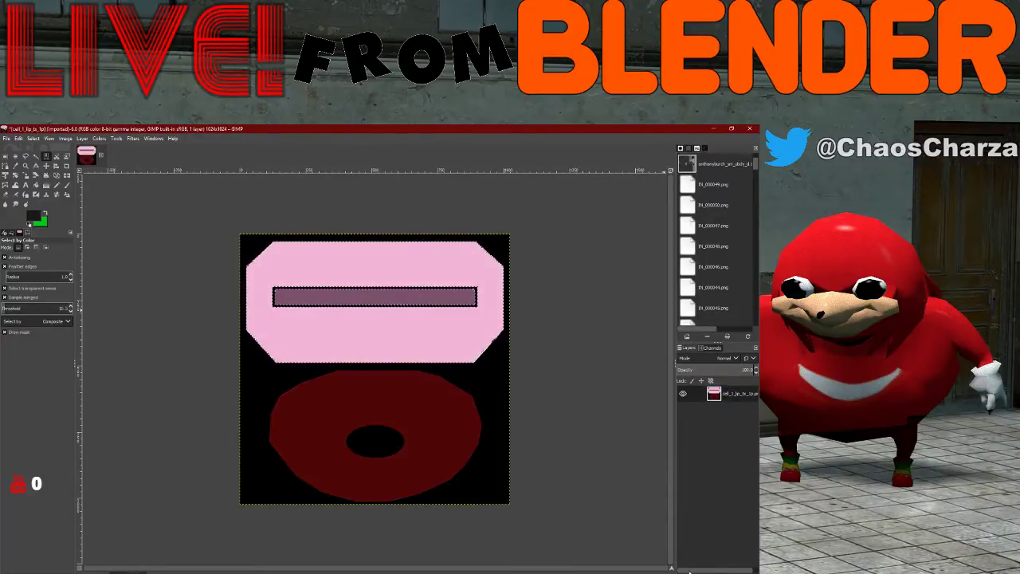
{"action": "double_click", "coordinate": [716, 506]}
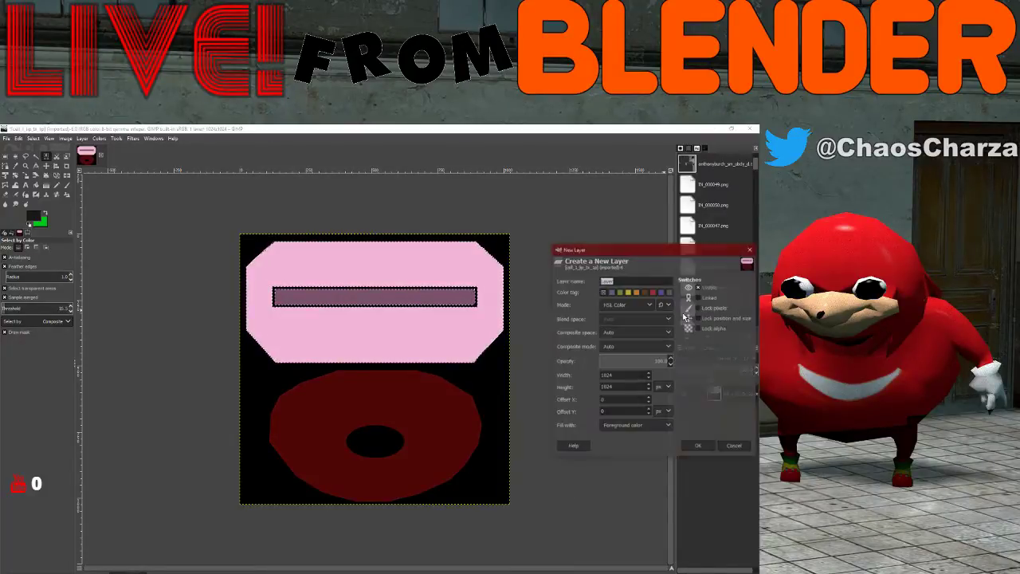
{"action": "left_click", "coordinate": [641, 425]}
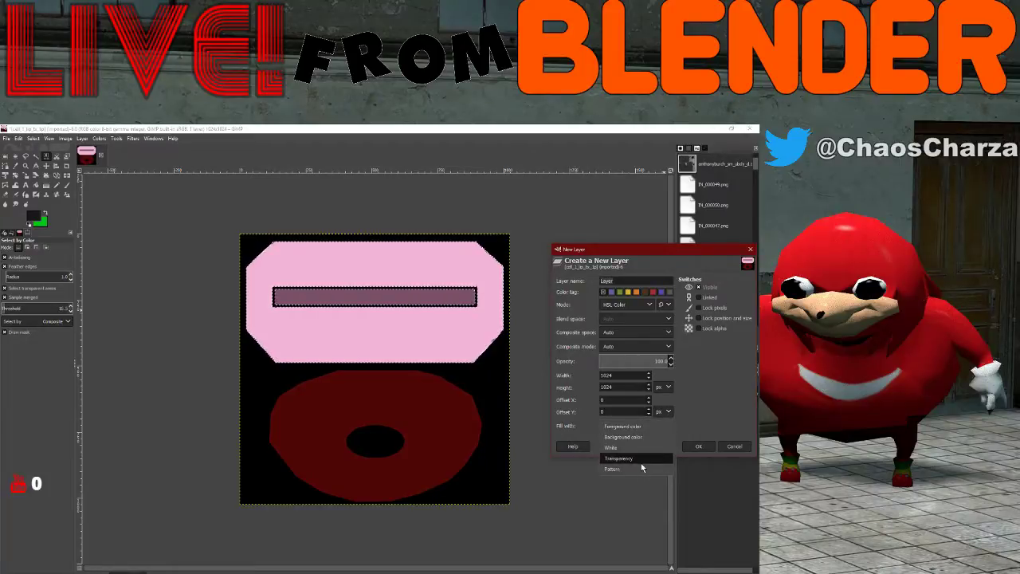
{"action": "key", "text": "Escape"}
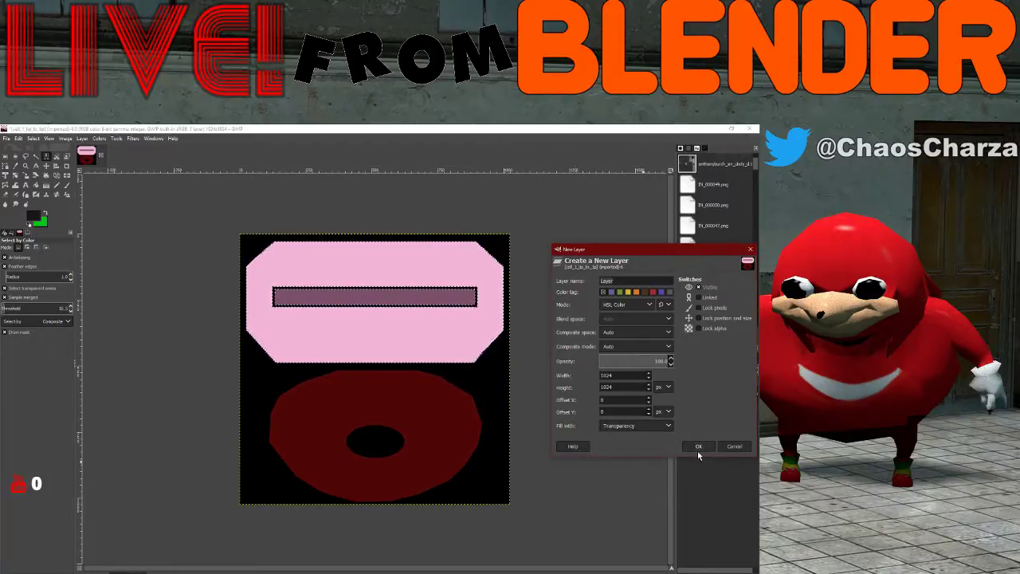
{"action": "left_click", "coordinate": [699, 446]}
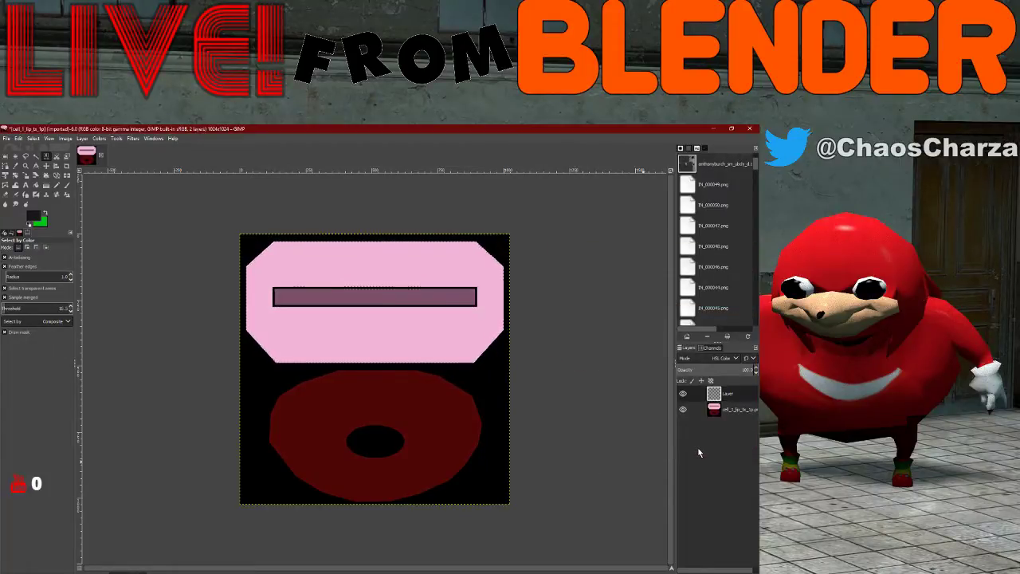
- Set the foreground colour to pure red (ff0000)
{"action": "left_click", "coordinate": [33, 215]}
{"action": "left_click_drag", "start_coordinate": [433, 288], "coordinate": [512, 211]}
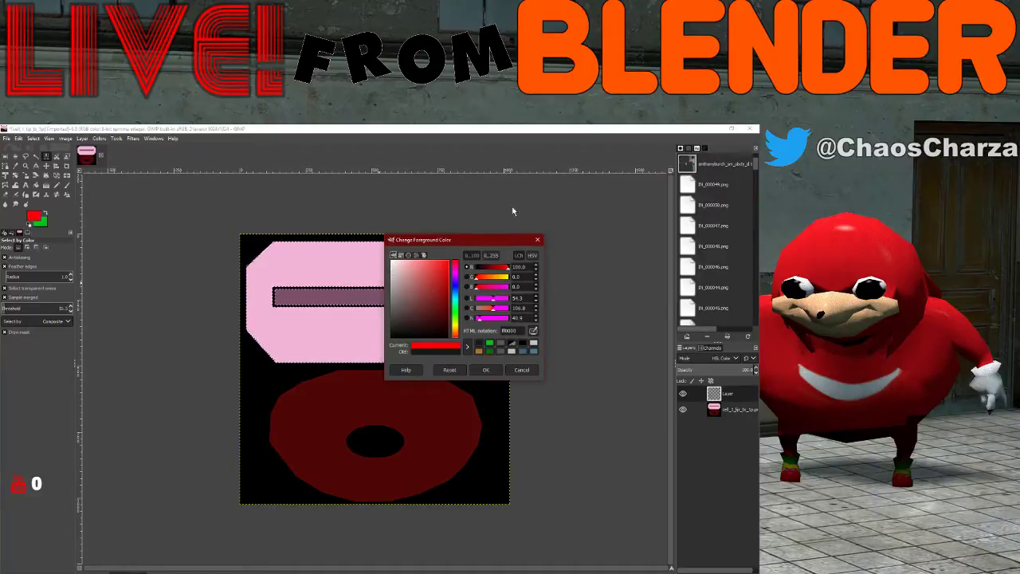
{"action": "left_click", "coordinate": [492, 369]}
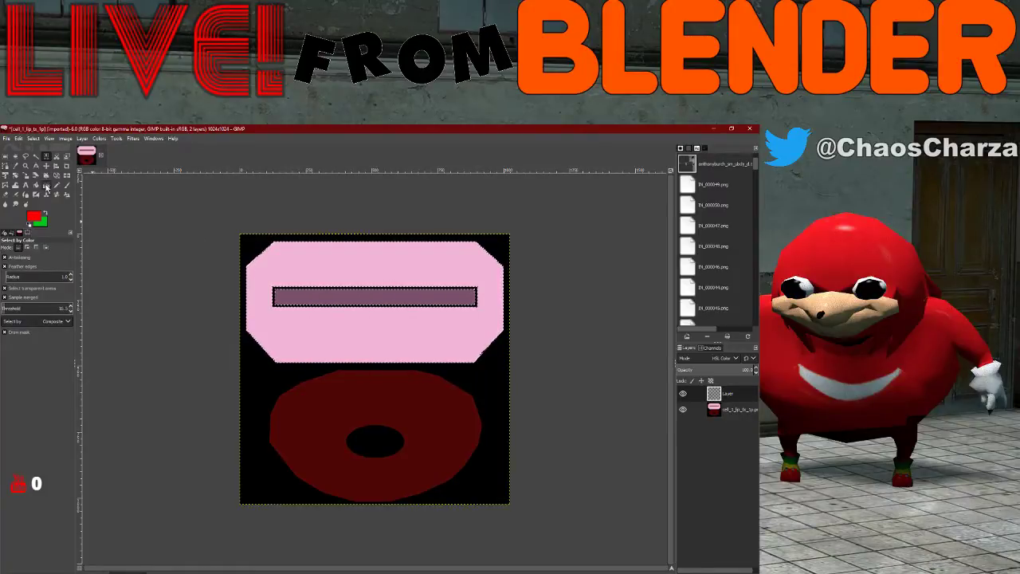
- Try bucket-filling the selected lip areas with red and setting the layer mode to Normal, and undo back to the original single layer
{"action": "left_click", "coordinate": [36, 185]}
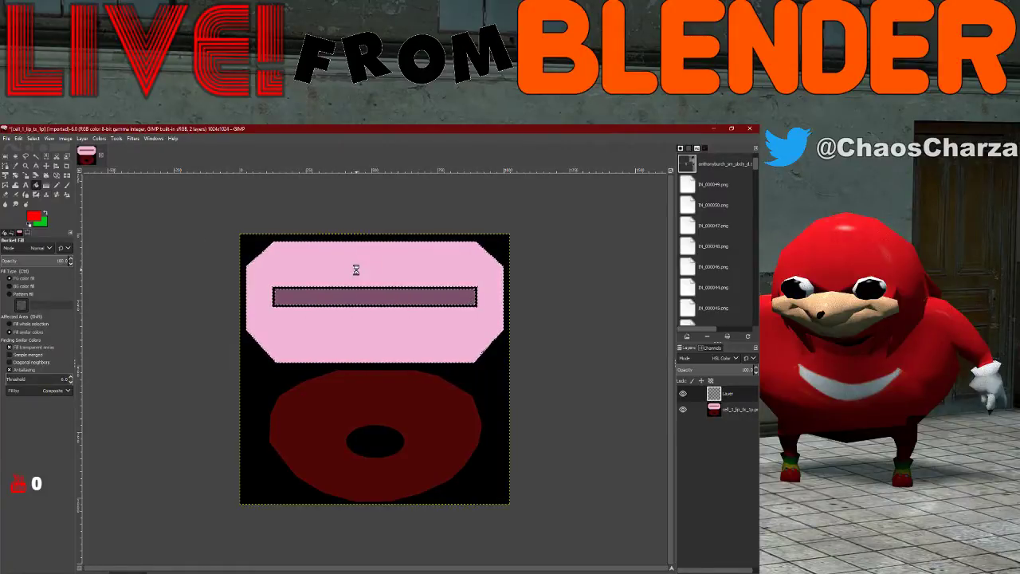
{"action": "left_click", "coordinate": [357, 270]}
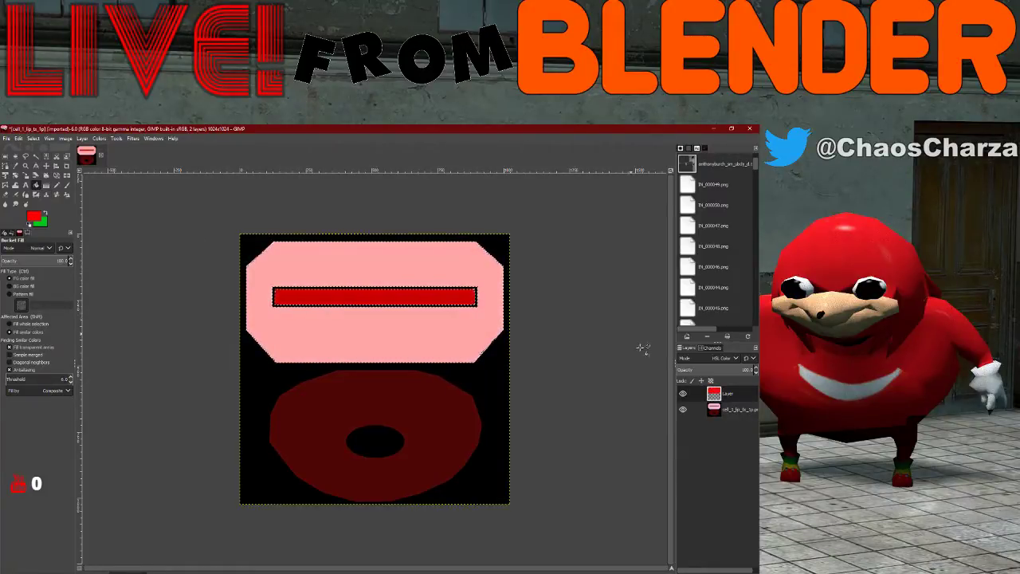
{"action": "left_click", "coordinate": [723, 361]}
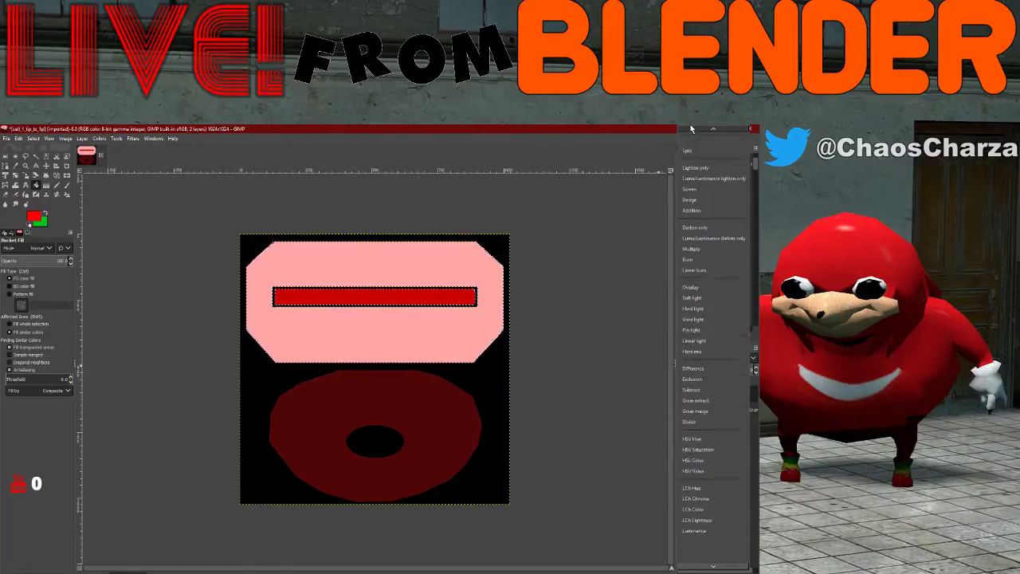
{"action": "left_click", "coordinate": [692, 131]}
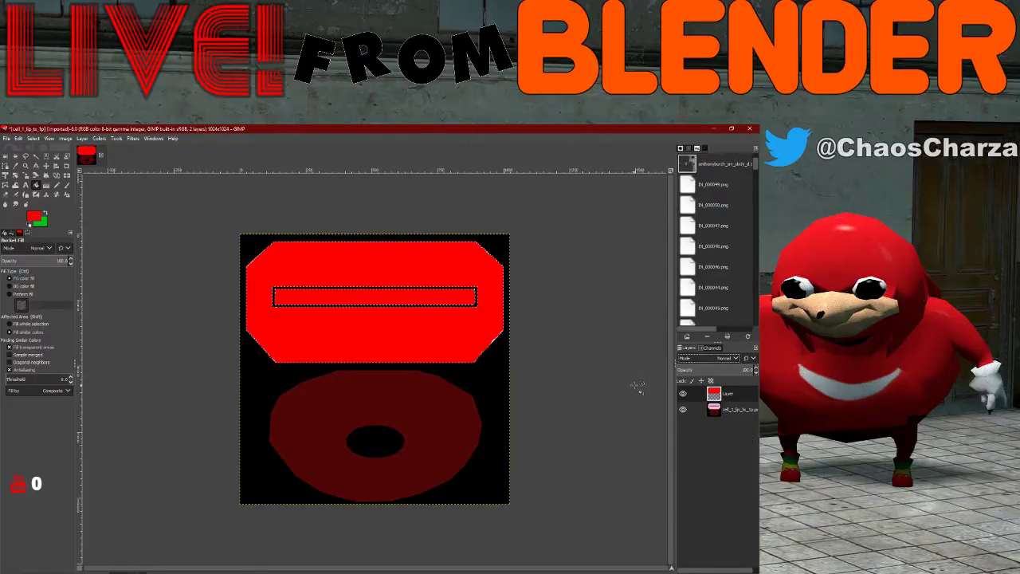
{"action": "left_click", "coordinate": [5, 156]}
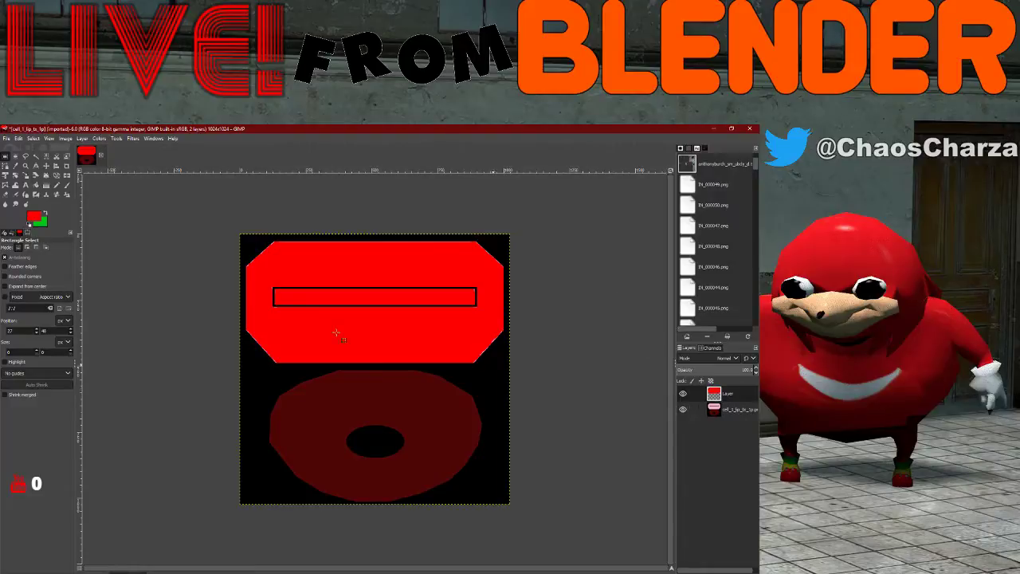
{"action": "key", "text": "ctrl+z"}
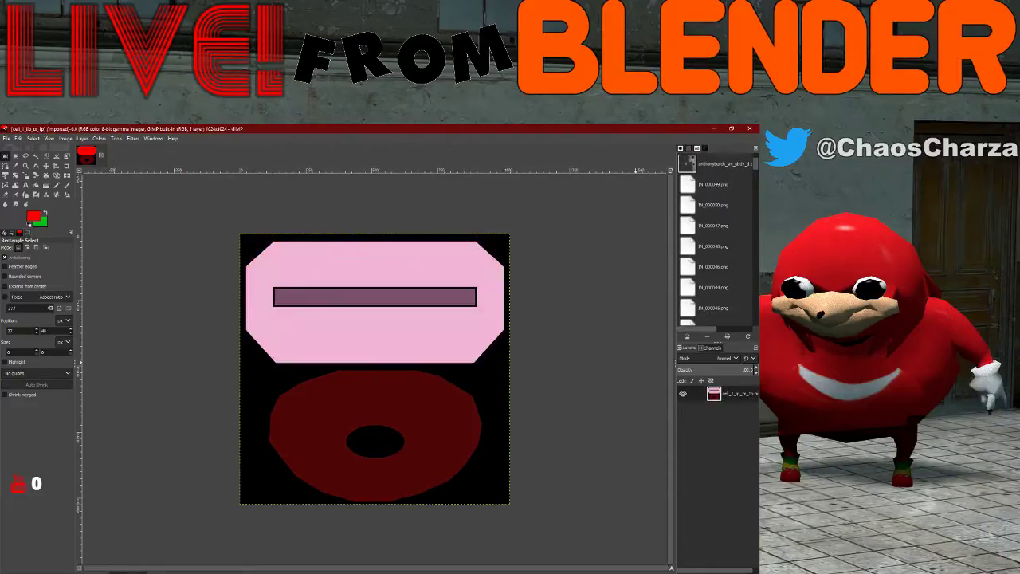
- Duplicate the cell_1_lip_tx_1p layer
{"action": "key", "text": "alt+Tab"}
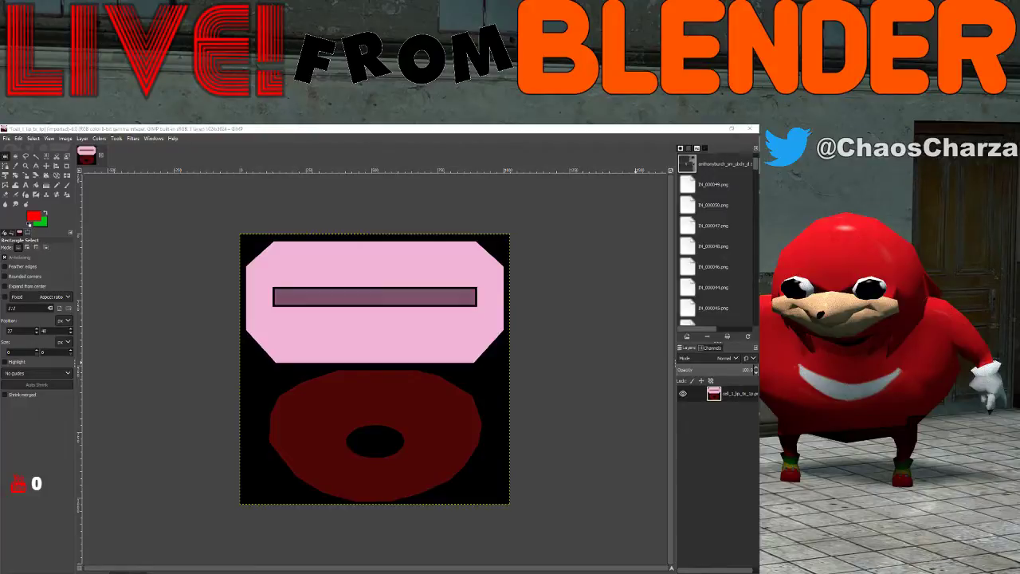
{"action": "key", "text": "alt+Tab"}
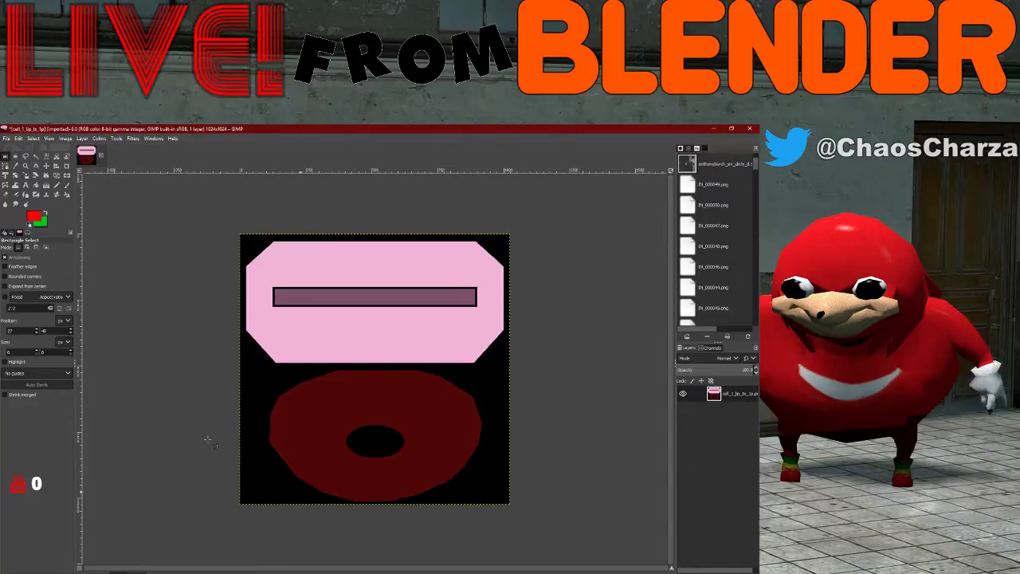
{"action": "right_click", "coordinate": [728, 395]}
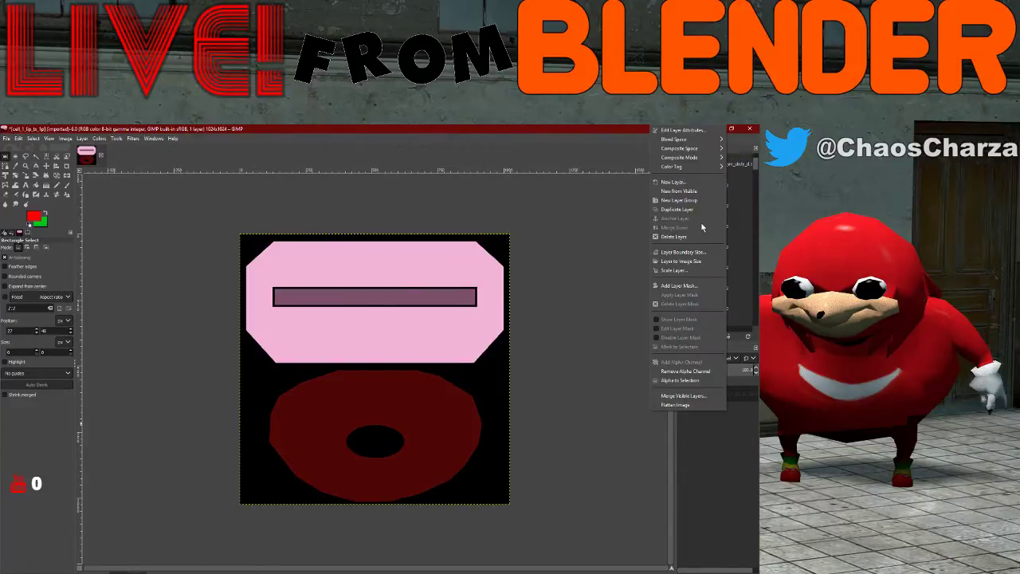
{"action": "left_click", "coordinate": [678, 208]}
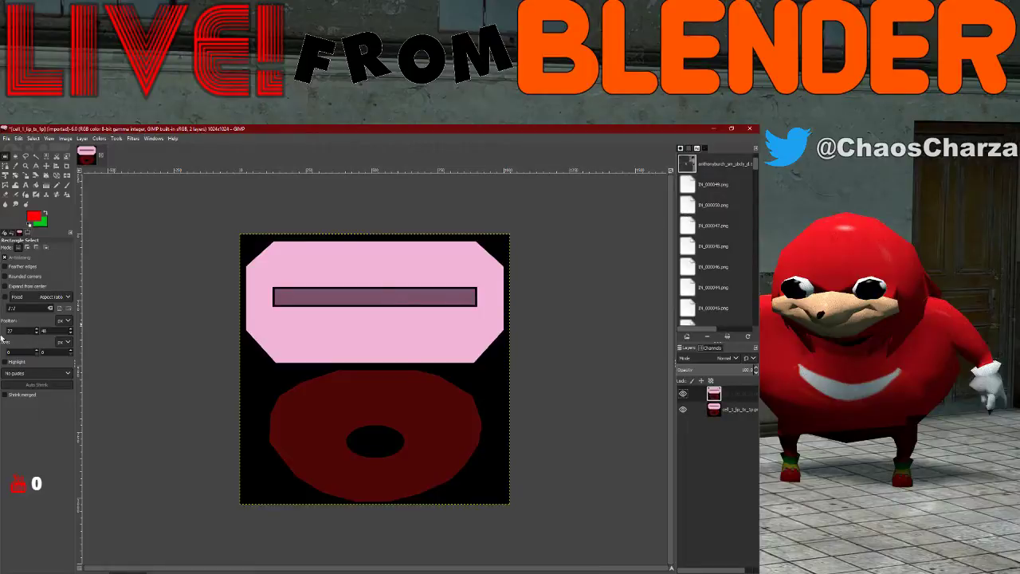
- Try bucket-filling the pink lip area on the duplicated layer with red, and undo the fill
{"action": "left_click", "coordinate": [36, 185]}
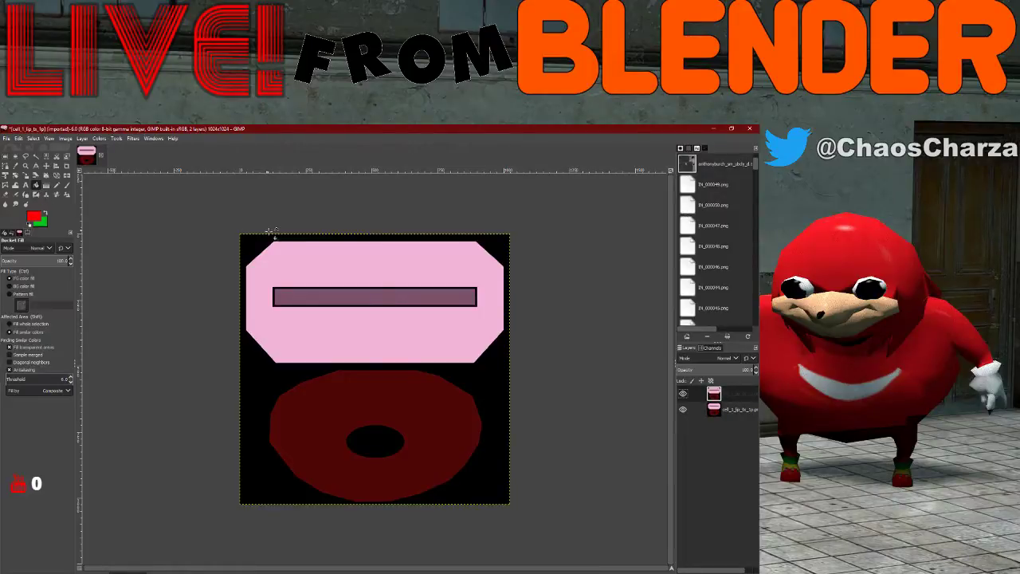
{"action": "left_click", "coordinate": [290, 258]}
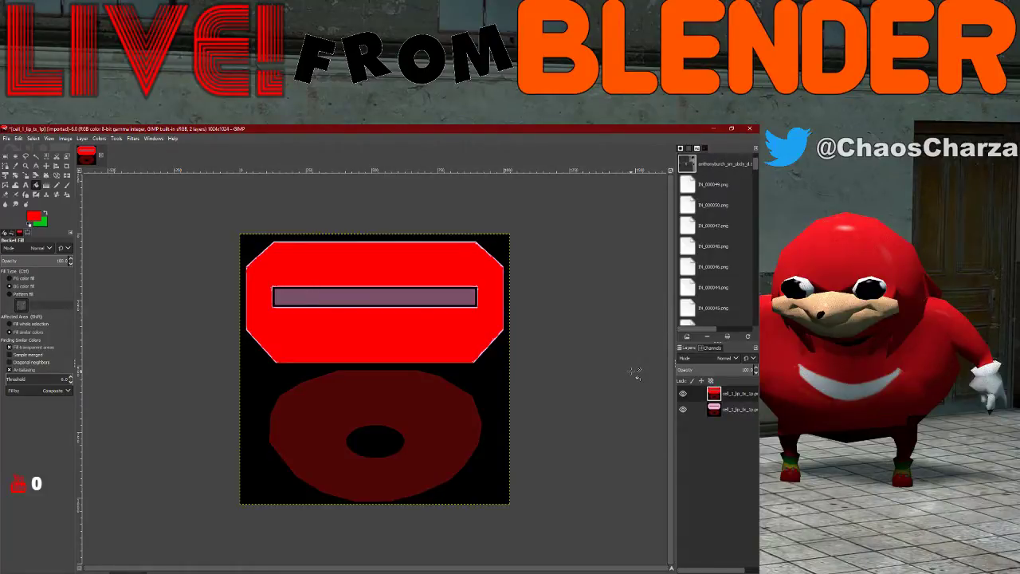
{"action": "key", "text": "ctrl+z"}
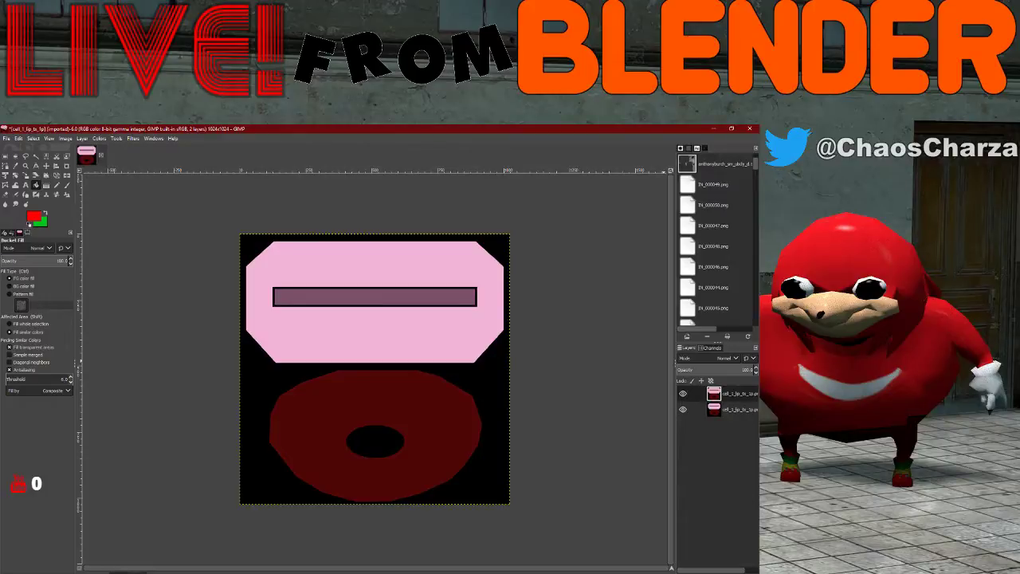
- Replace the duplicated lip layer with a new red-filled layer and set its blend mode to Darken only
{"action": "left_click", "coordinate": [754, 572]}
{"action": "key", "text": "alt+Tab"}
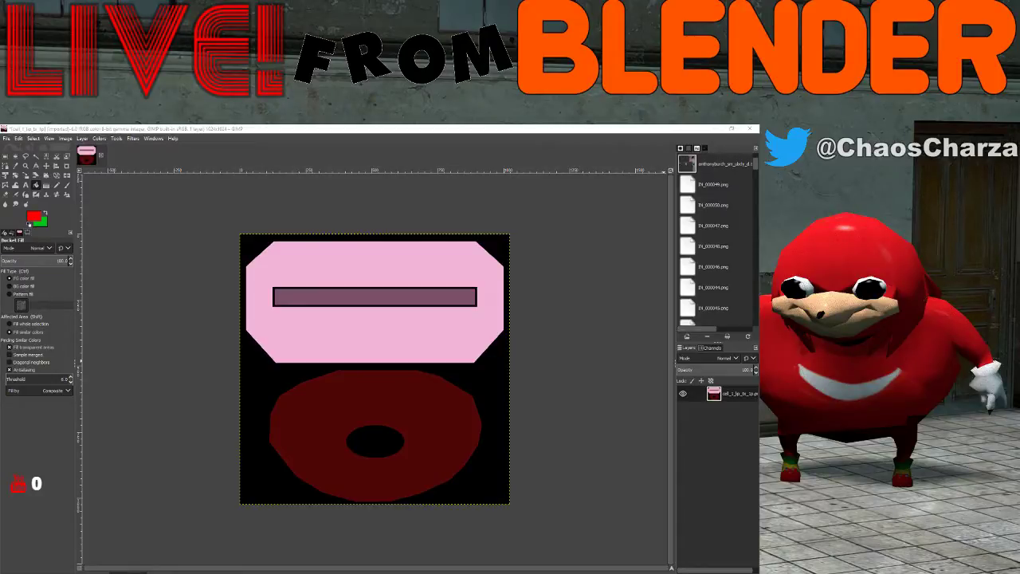
{"action": "key", "text": "Return"}
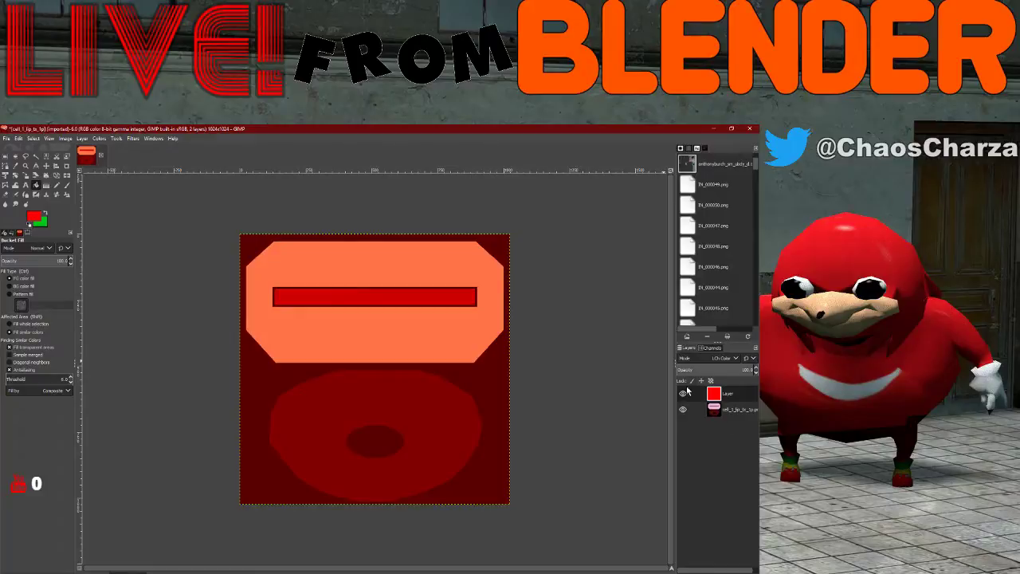
{"action": "scroll", "coordinate": [730, 358], "scroll_direction": "up", "scroll_amount": 1}
{"action": "left_click", "coordinate": [730, 358]}
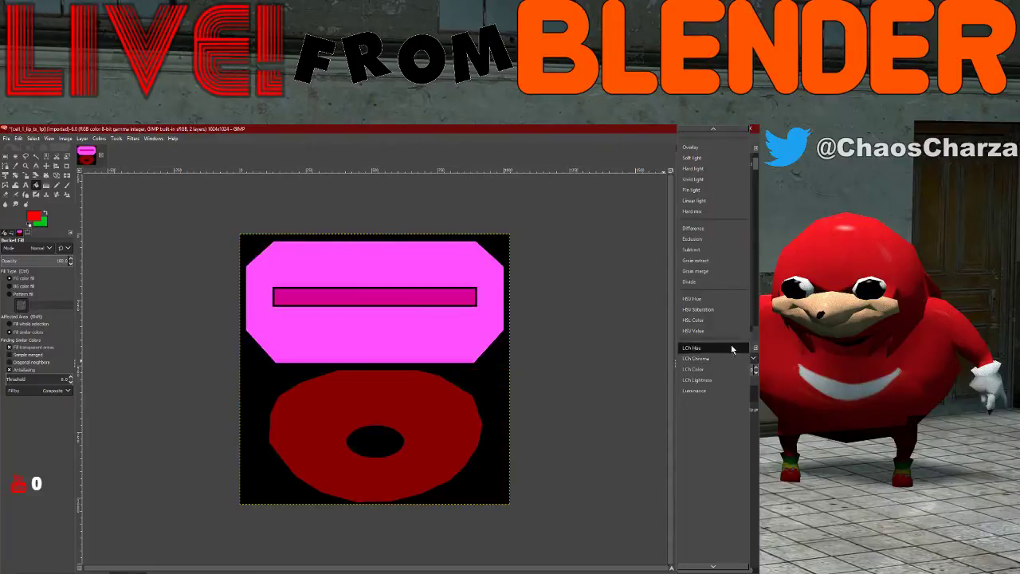
{"action": "left_click", "coordinate": [735, 320]}
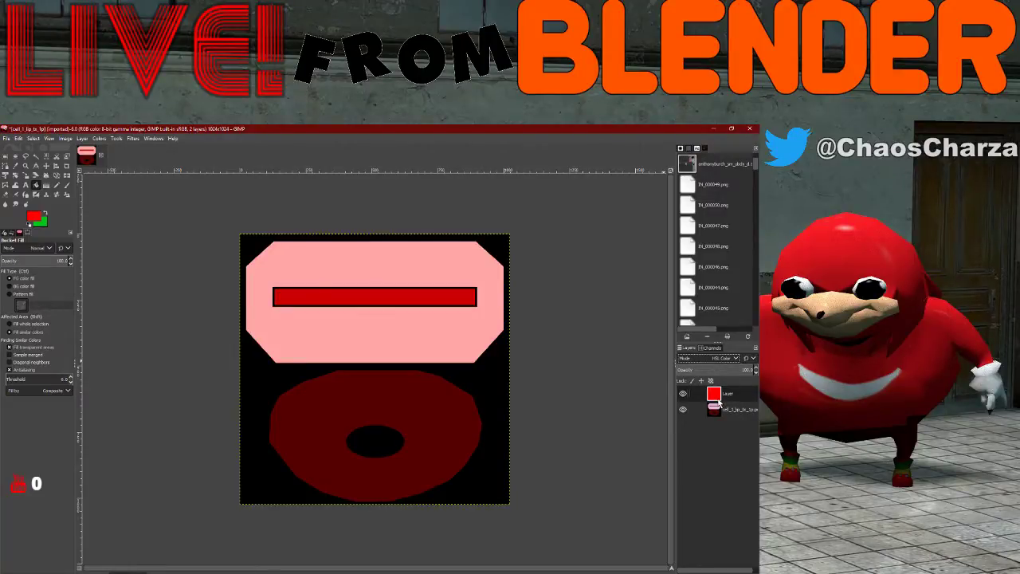
{"action": "left_click", "coordinate": [713, 358]}
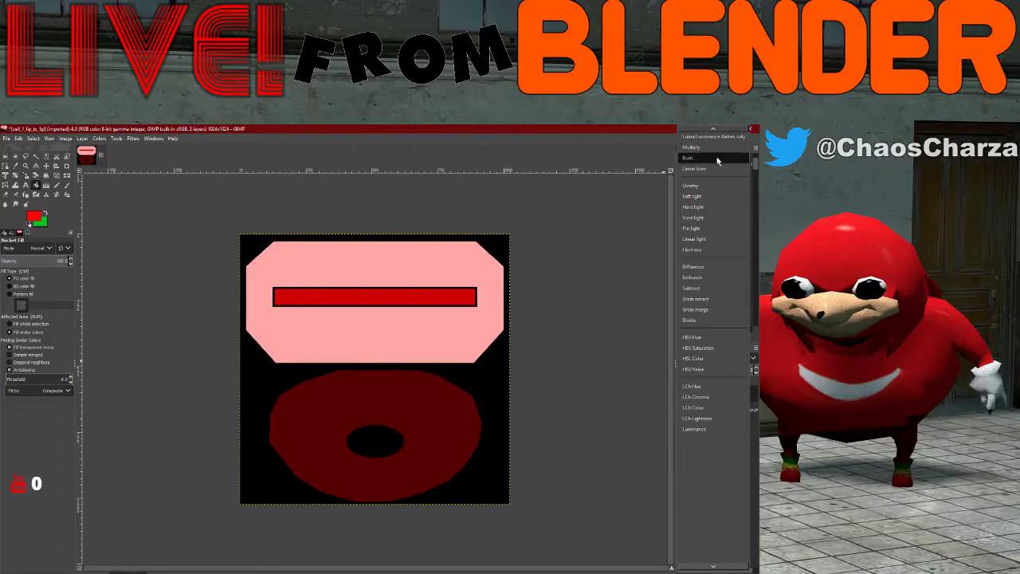
{"action": "scroll", "coordinate": [718, 239], "scroll_direction": "up", "scroll_amount": 3}
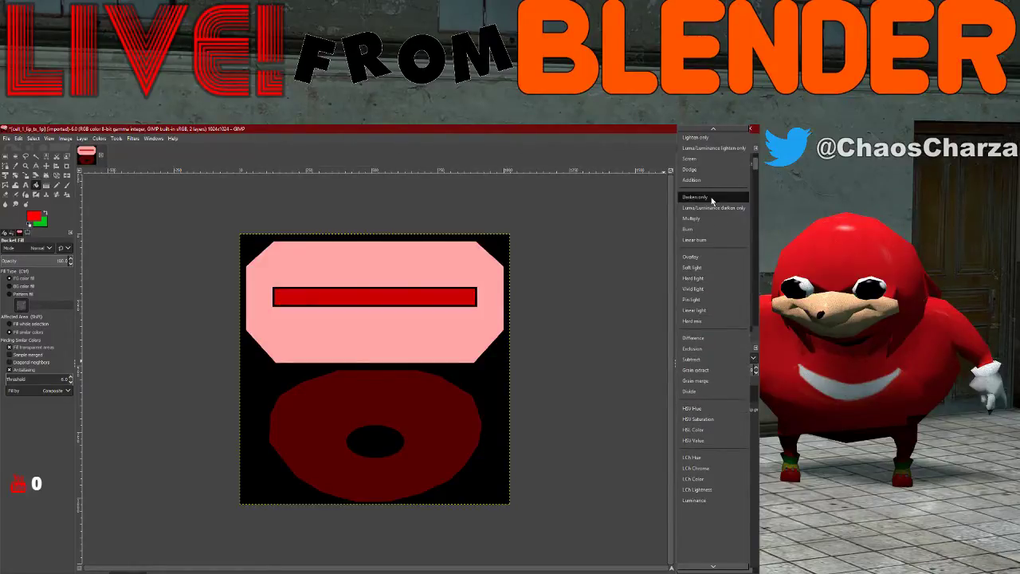
{"action": "left_click", "coordinate": [711, 200]}
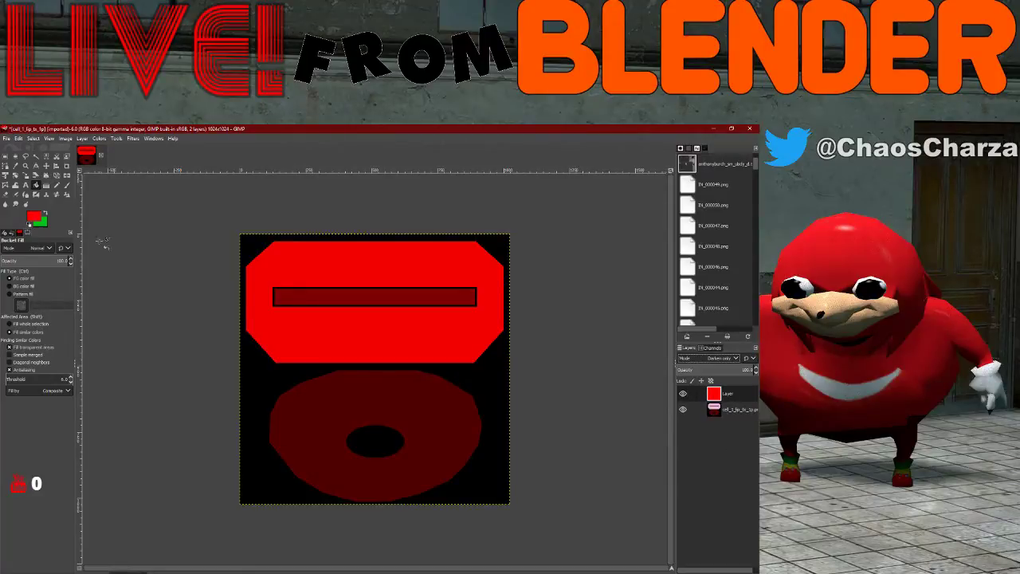
- Open the image export dialog for the lip texture and cancel the running waifu2x-caffe conversion
{"action": "left_click", "coordinate": [8, 139]}
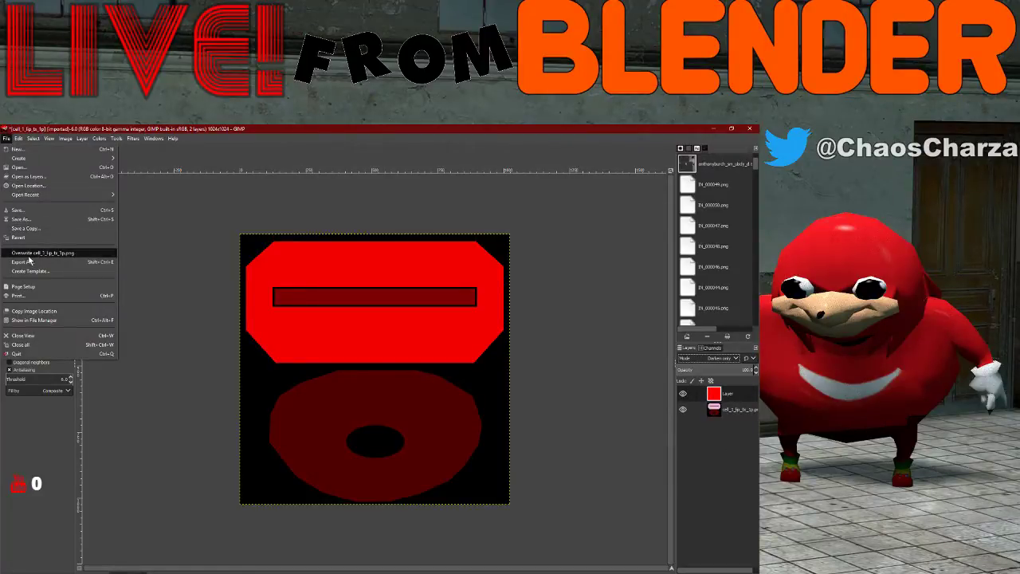
{"action": "left_click", "coordinate": [25, 261]}
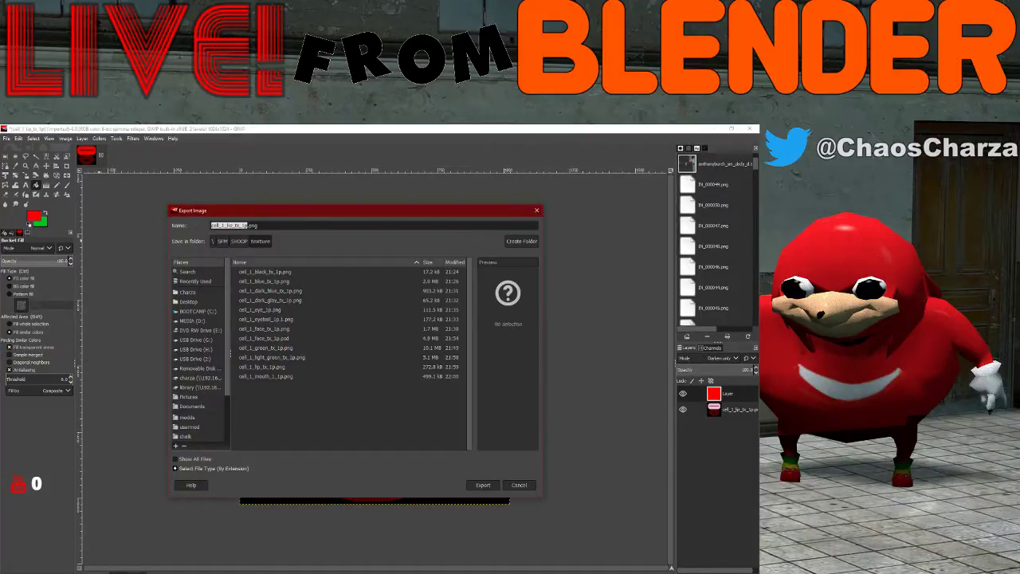
{"action": "left_click", "coordinate": [160, 573]}
{"action": "left_click", "coordinate": [159, 573]}
{"action": "left_click", "coordinate": [160, 573]}
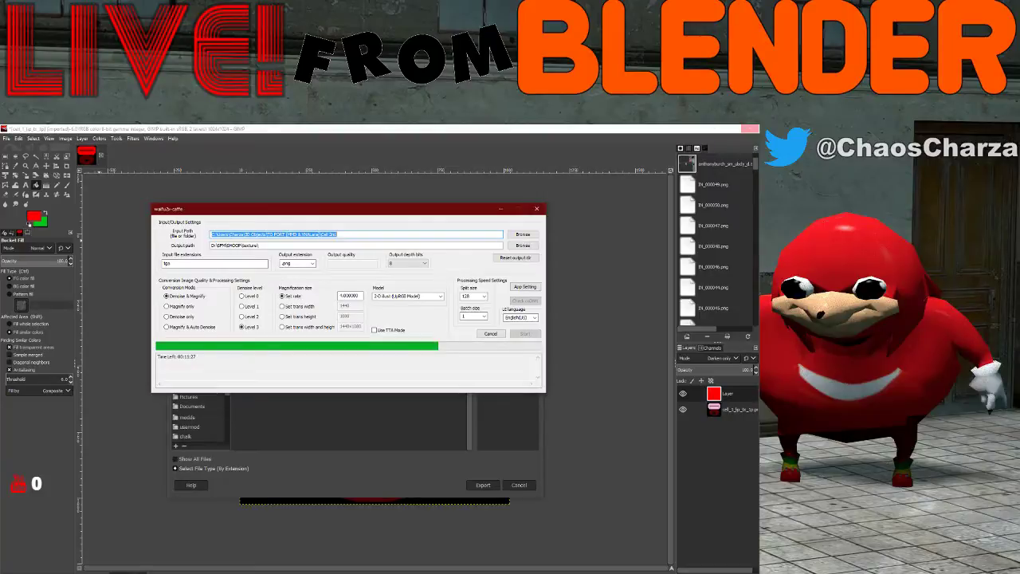
{"action": "left_click", "coordinate": [489, 333]}
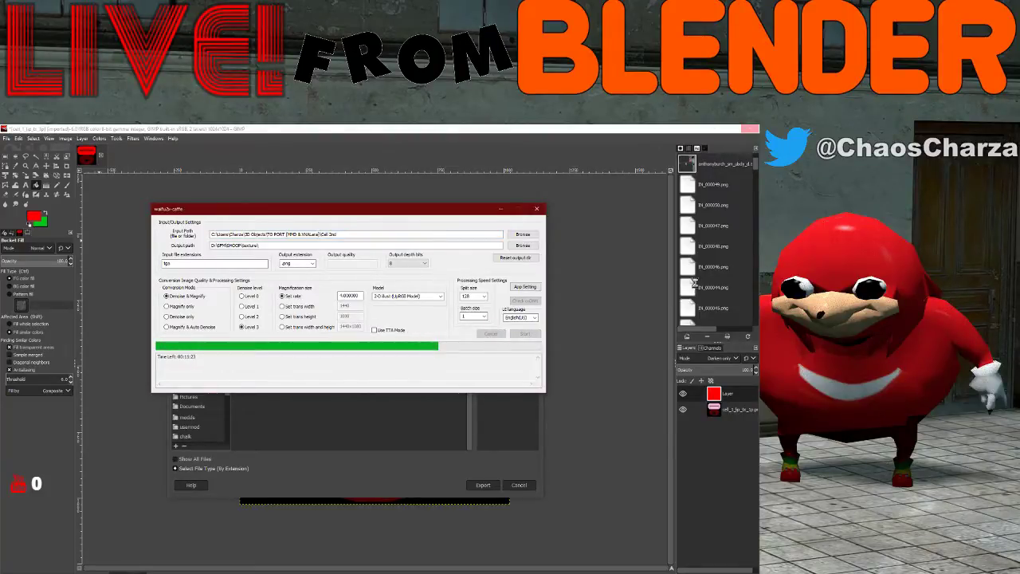
{"action": "left_click", "coordinate": [501, 208]}
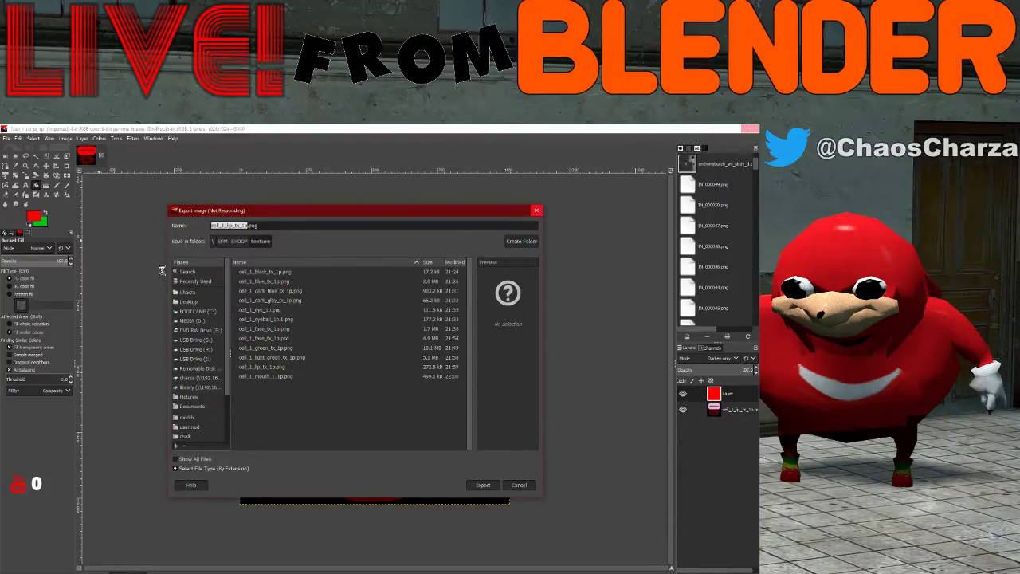
- Try to get back to the export dialog by closing the waifu2x-caffe window
{"action": "left_click", "coordinate": [285, 226]}
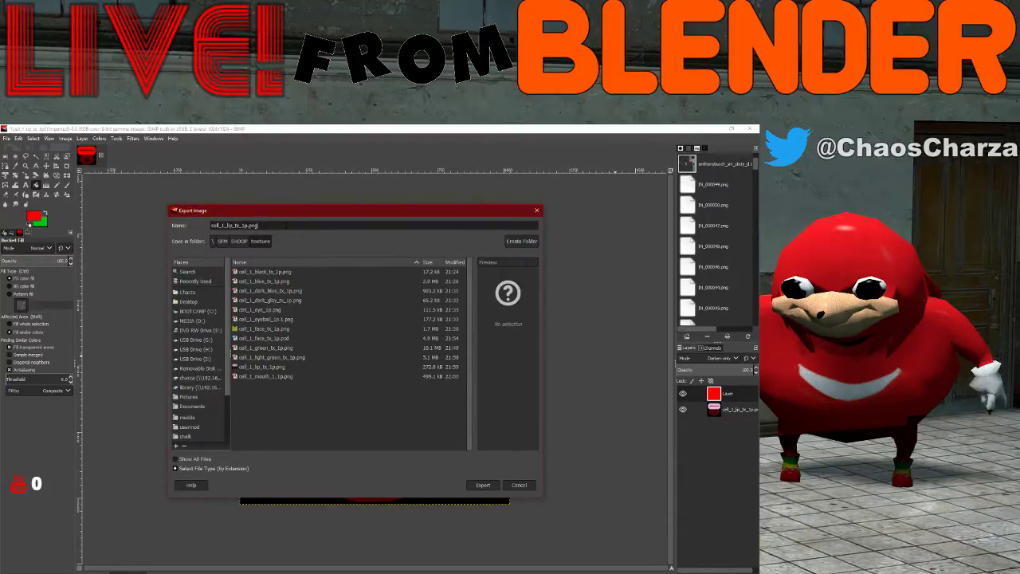
{"action": "key", "text": "alt+Tab"}
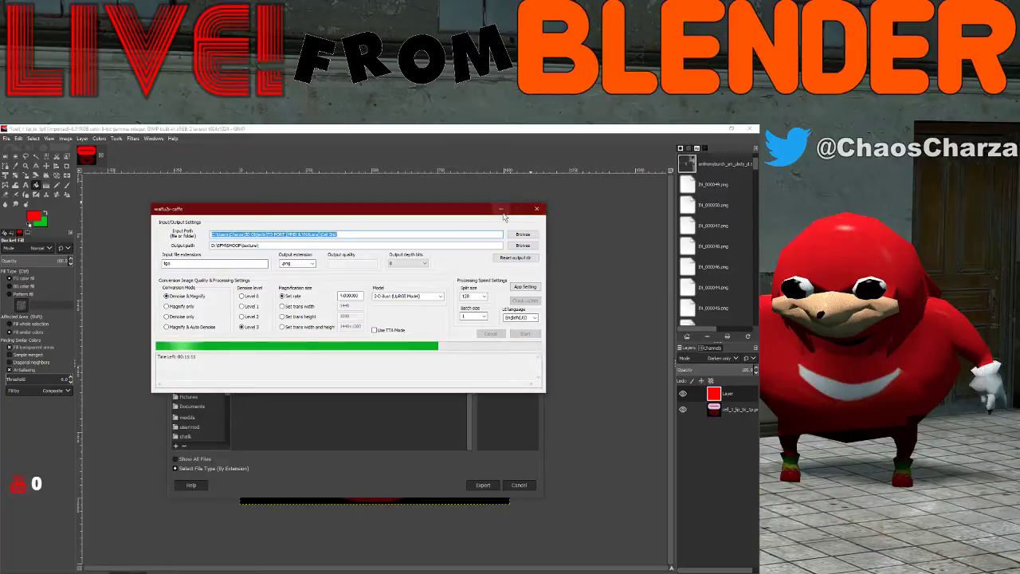
{"action": "key", "text": "alt+Tab"}
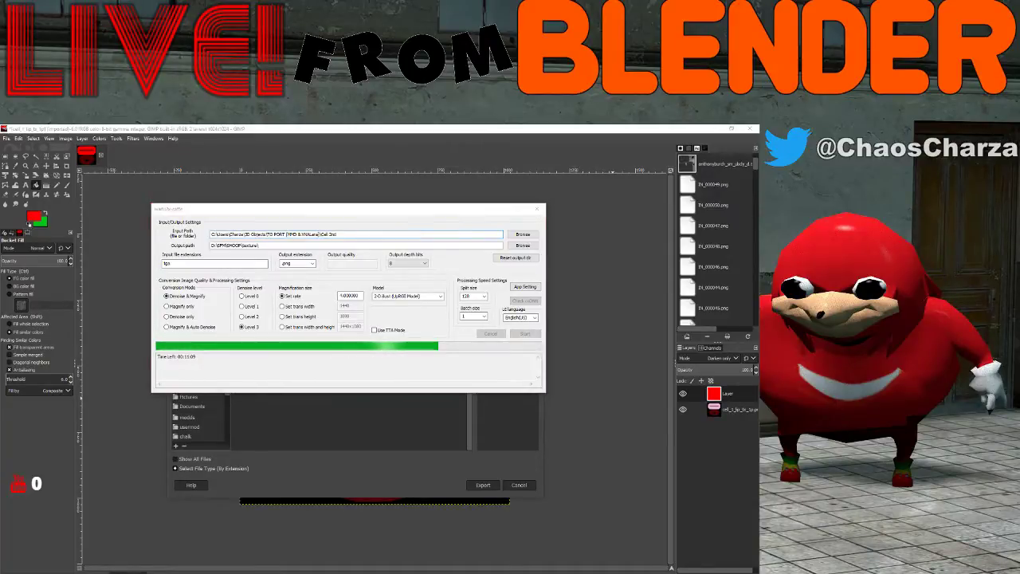
{"action": "key", "text": "alt+Tab"}
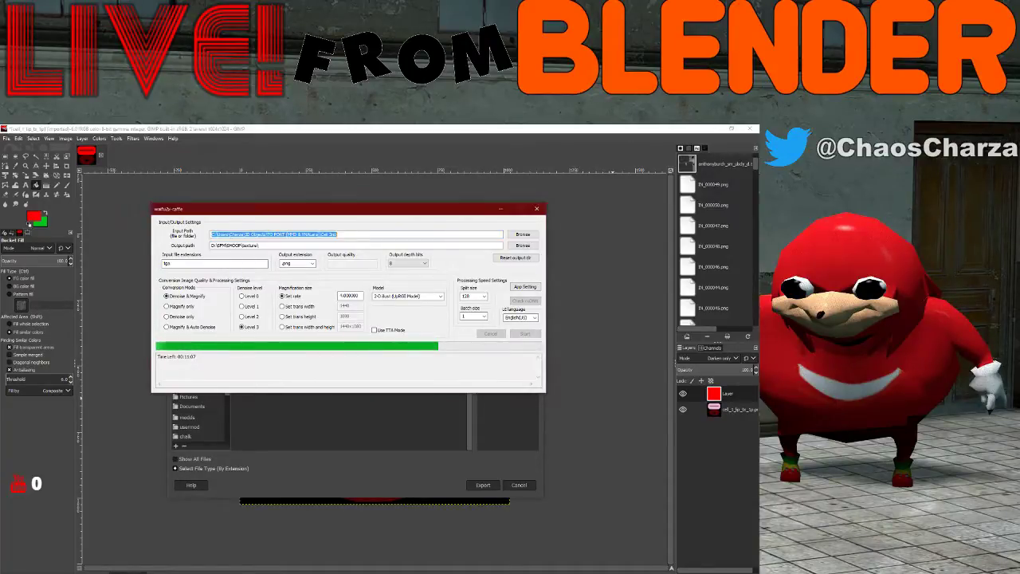
{"action": "key", "text": "alt+Tab"}
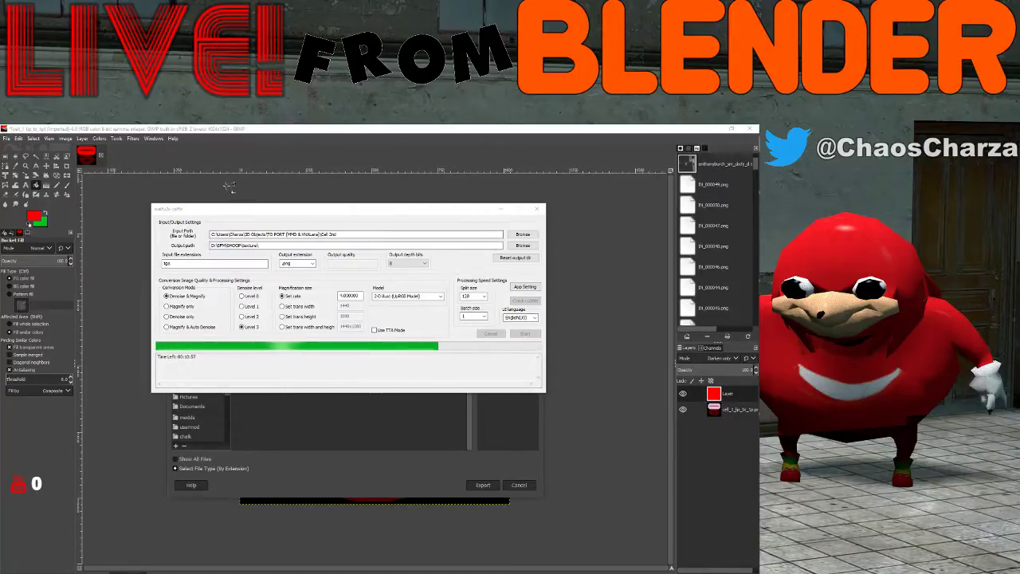
{"action": "left_click", "coordinate": [537, 208]}
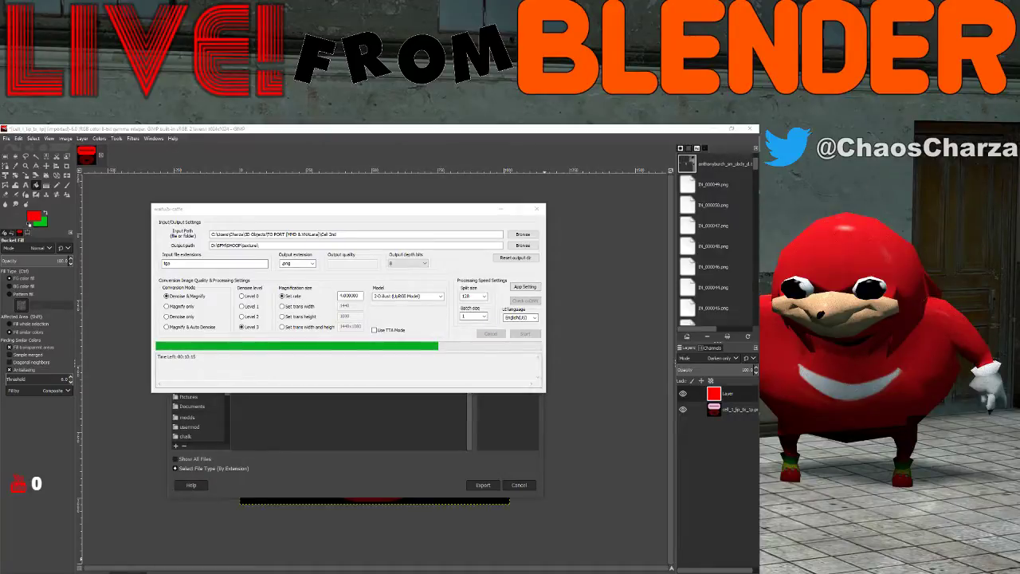
{"action": "left_click", "coordinate": [539, 210]}
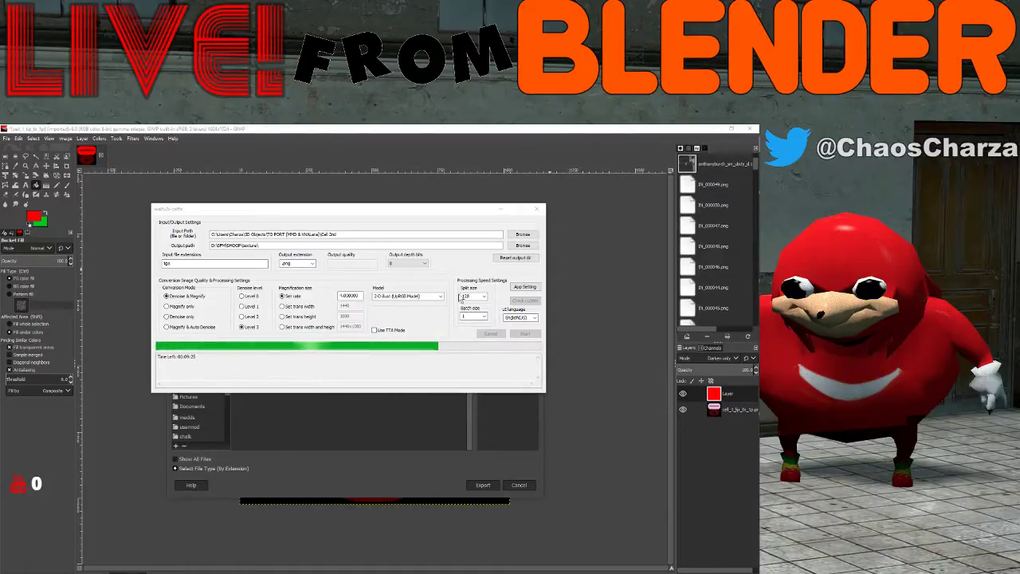
{"action": "left_click", "coordinate": [539, 212]}
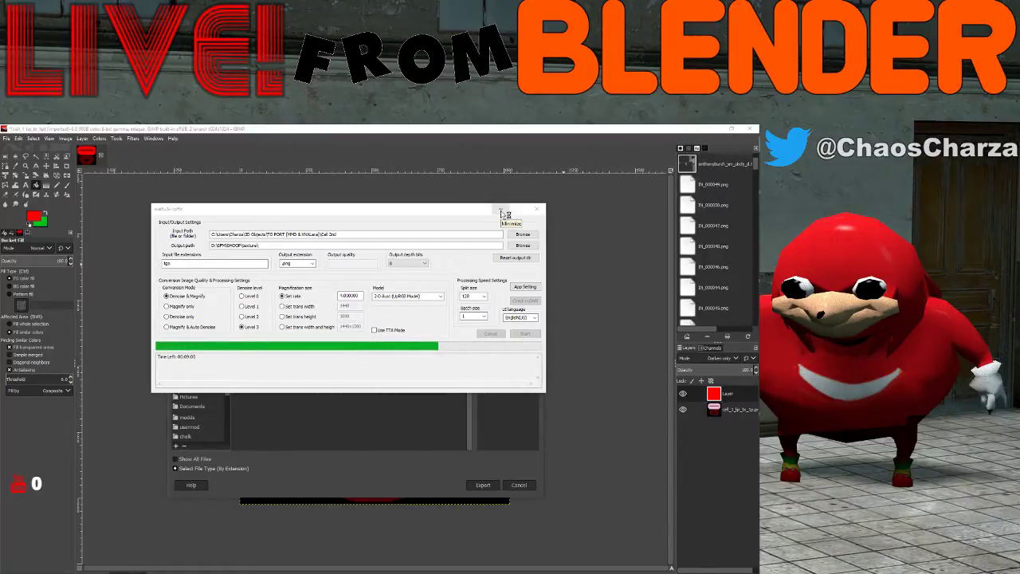
- End the waifu2x-caffe.exe process in Task Manager and minimise Task Manager
{"action": "key", "text": "ctrl+shift+Escape"}
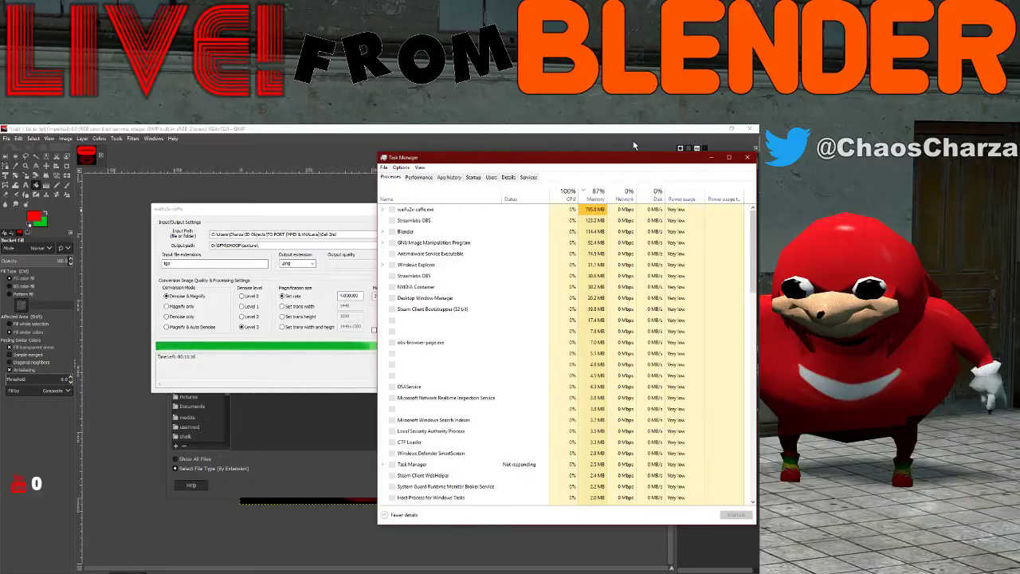
{"action": "left_click", "coordinate": [482, 208]}
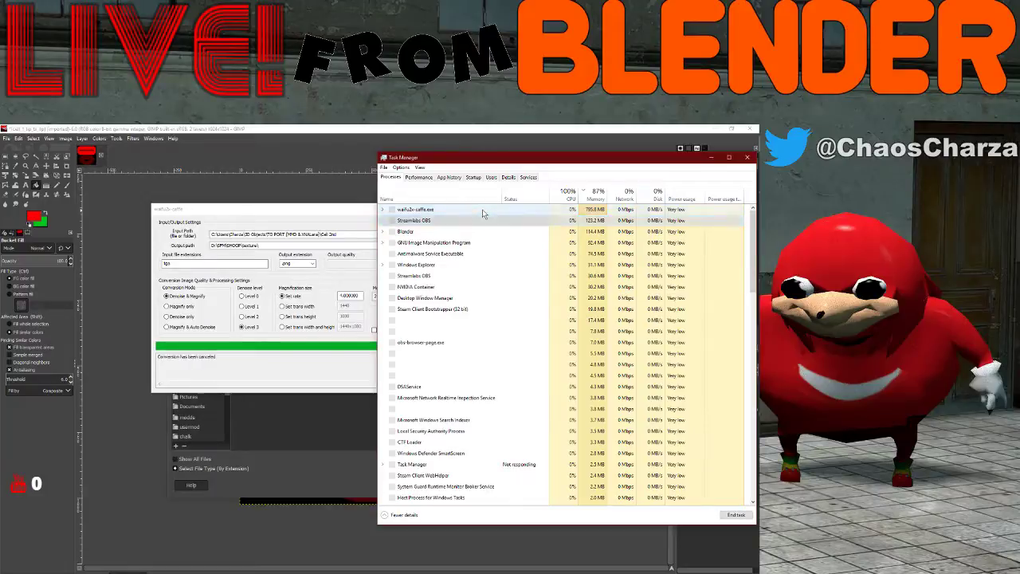
{"action": "left_click", "coordinate": [733, 515]}
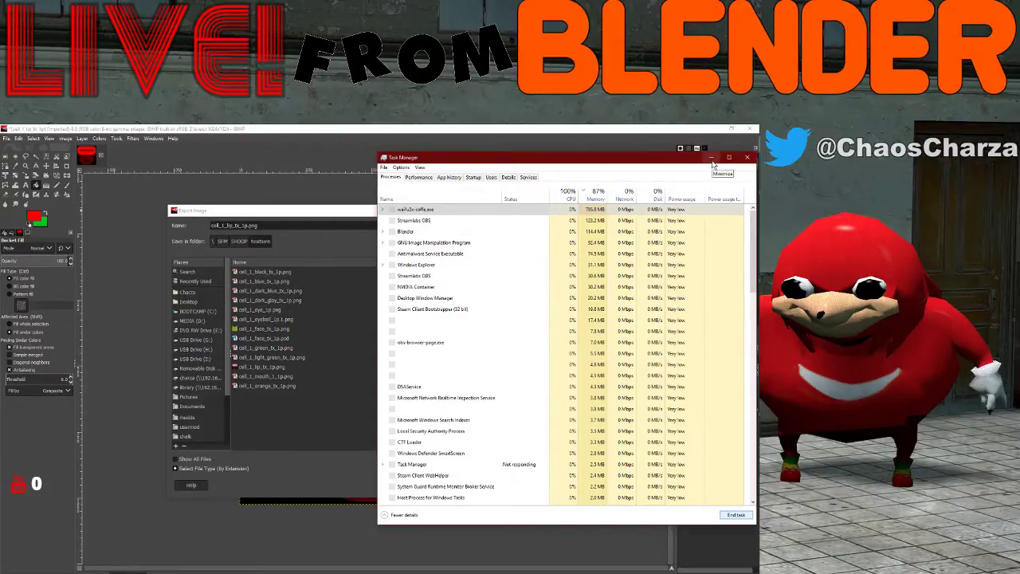
{"action": "left_click", "coordinate": [711, 159]}
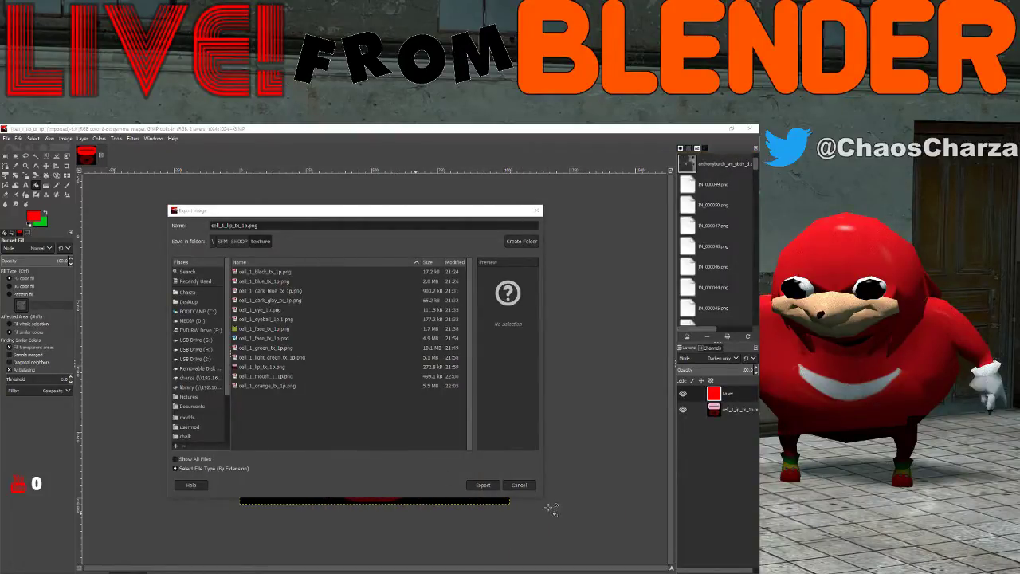
- Export the red lip texture to the SHOOP texture folder as cell_1_lip_tx_1p.psd
{"action": "left_click", "coordinate": [288, 226]}
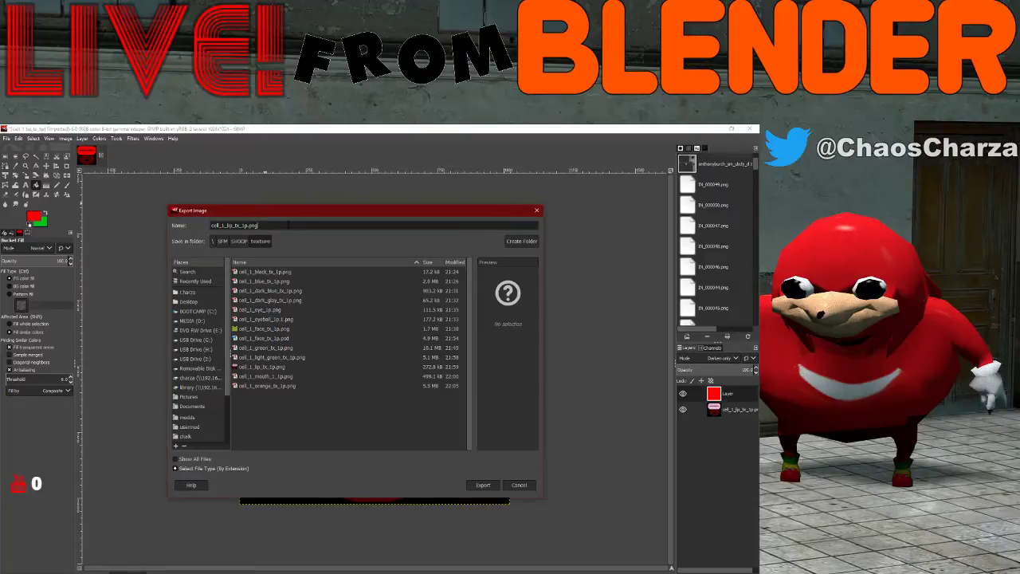
{"action": "key", "text": "BackSpace"}
{"action": "key", "text": "BackSpace"}
{"action": "key", "text": "BackSpace"}
{"action": "type", "text": "psd"}
{"action": "key", "text": "Return"}
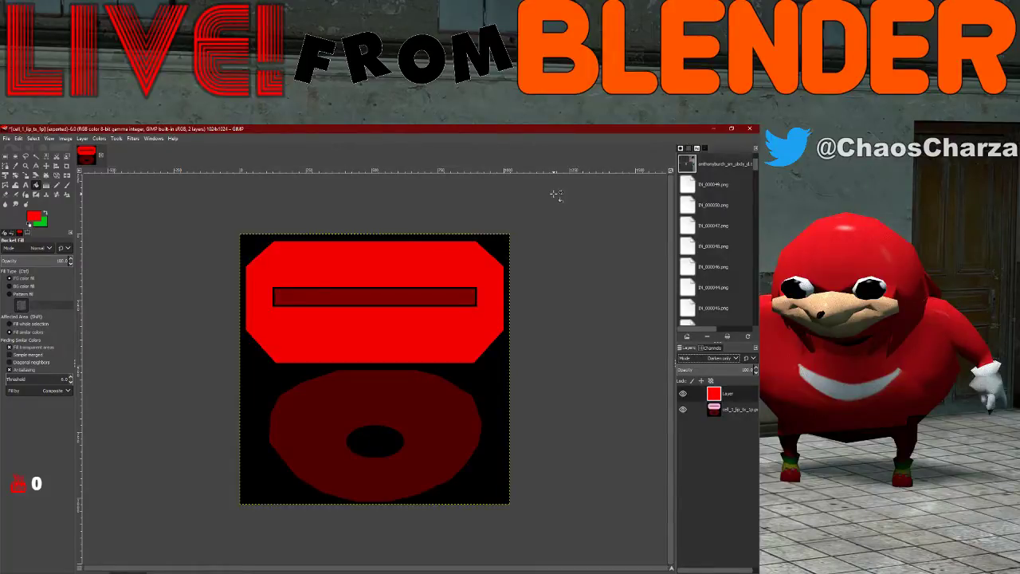
- Switch to Blender and open the texture settings of the Body's lip material
{"action": "left_click", "coordinate": [713, 127]}
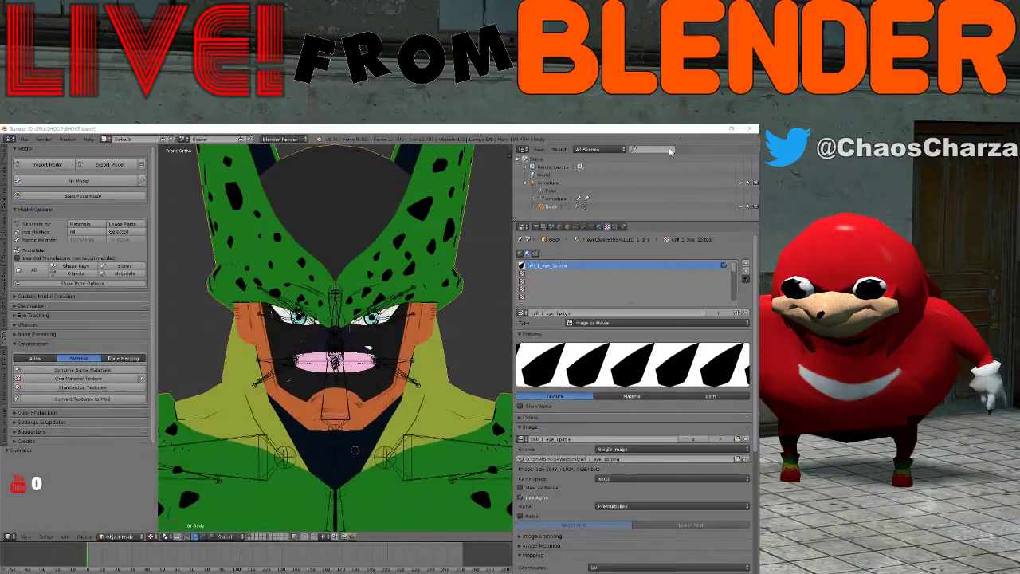
{"action": "left_click", "coordinate": [598, 227]}
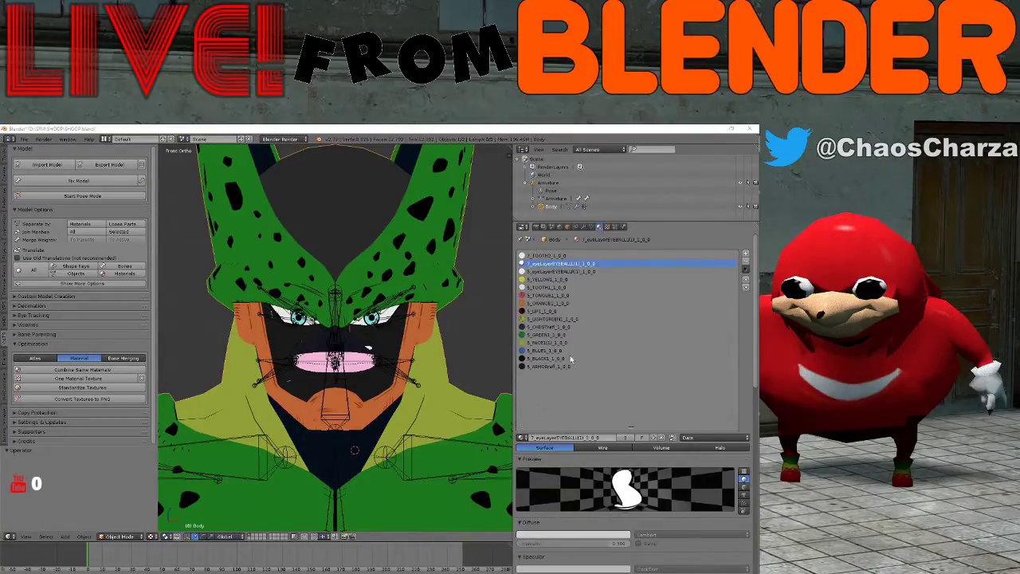
{"action": "left_click", "coordinate": [551, 312]}
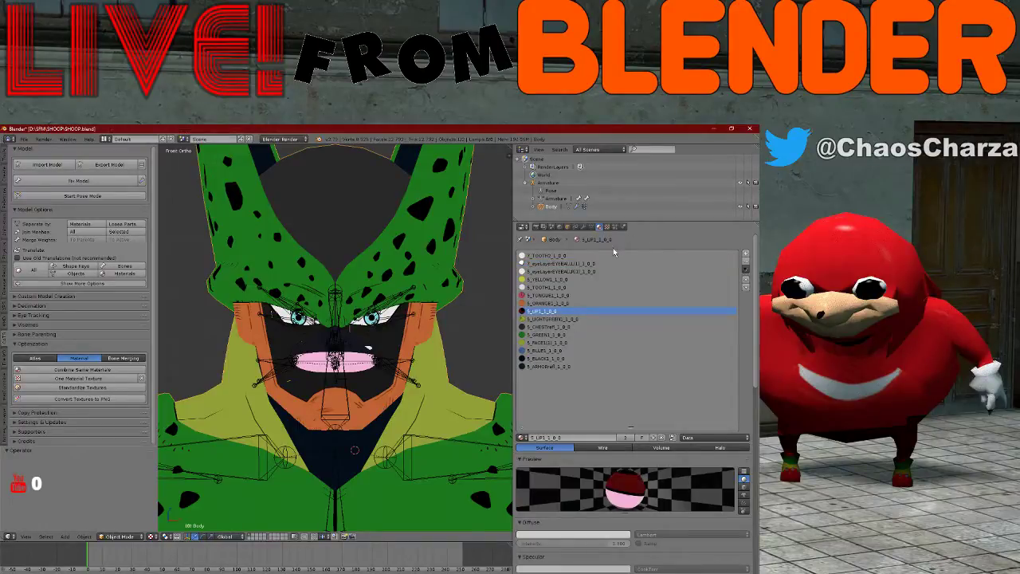
{"action": "left_click", "coordinate": [607, 227]}
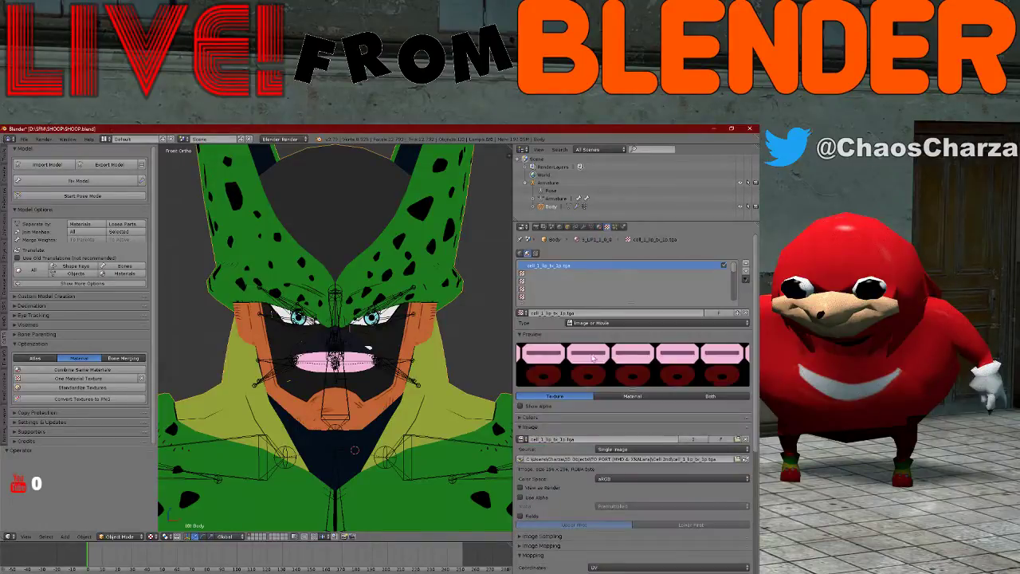
- Load cell_1_lip_tx_1p.png from the SHOOP texture folder as the lip texture's image
{"action": "left_click", "coordinate": [743, 460]}
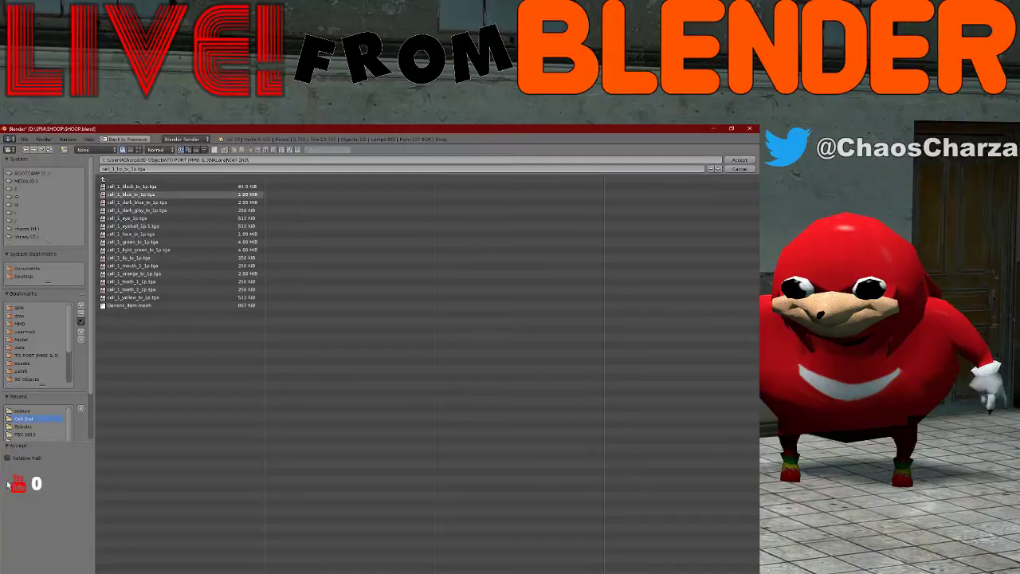
{"action": "left_click", "coordinate": [31, 411]}
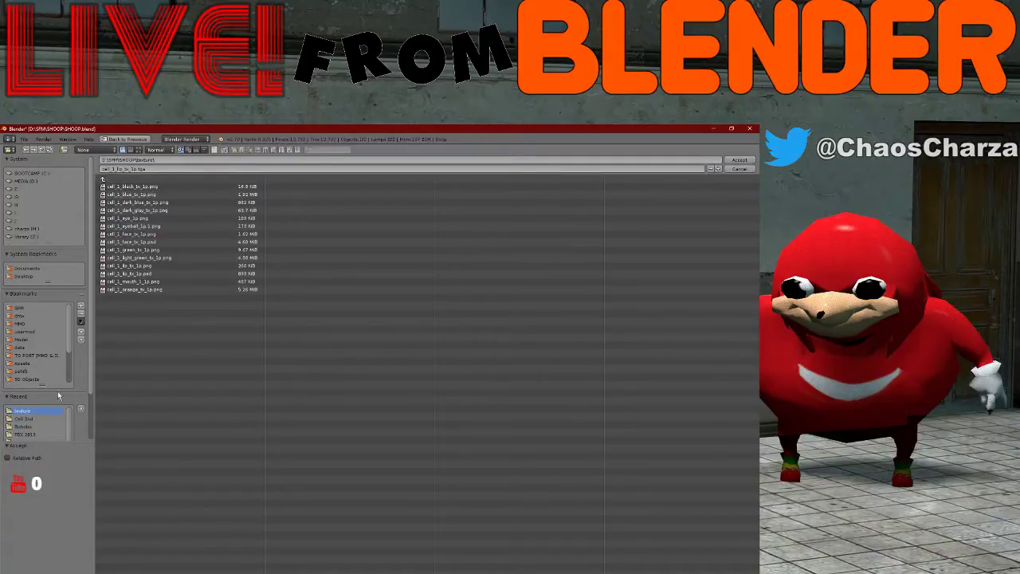
{"action": "double_click", "coordinate": [171, 274]}
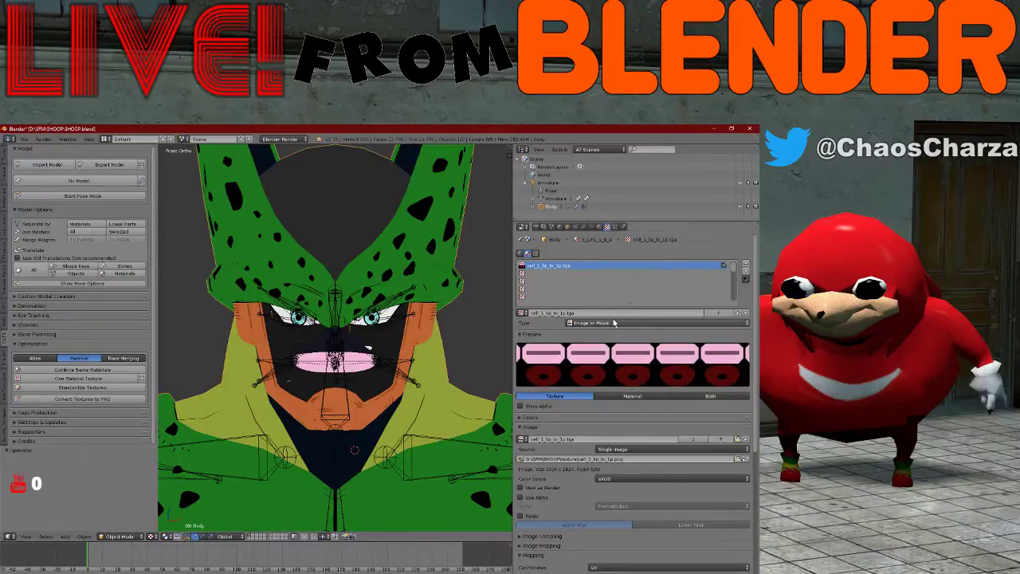
- Set the lip texture's image source to cell_1_lip_tx_1p.psd in the SHOOP texture folder
{"action": "left_click", "coordinate": [737, 460]}
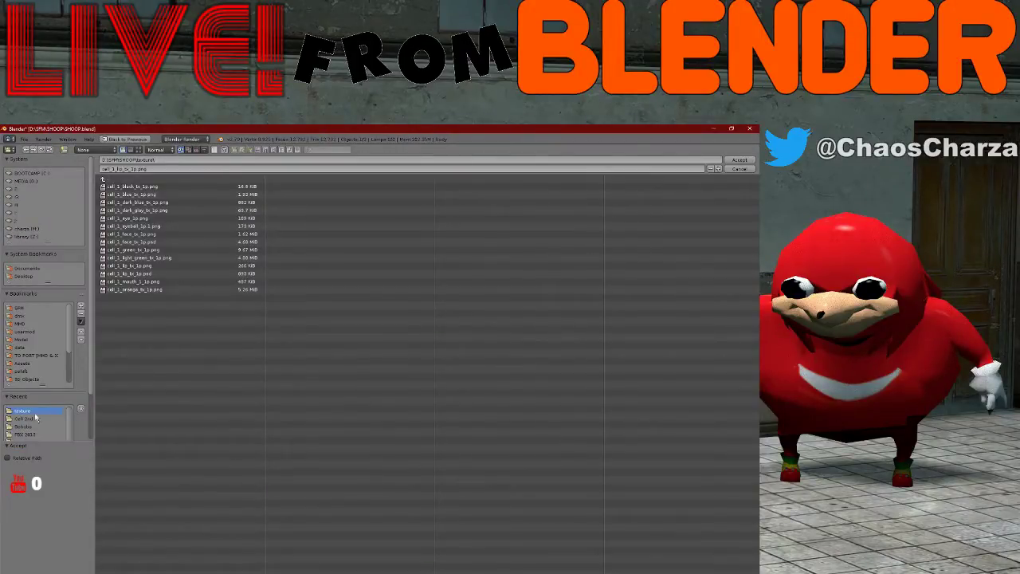
{"action": "double_click", "coordinate": [169, 275]}
{"action": "scroll", "coordinate": [400, 415], "scroll_direction": "up", "scroll_amount": 3}
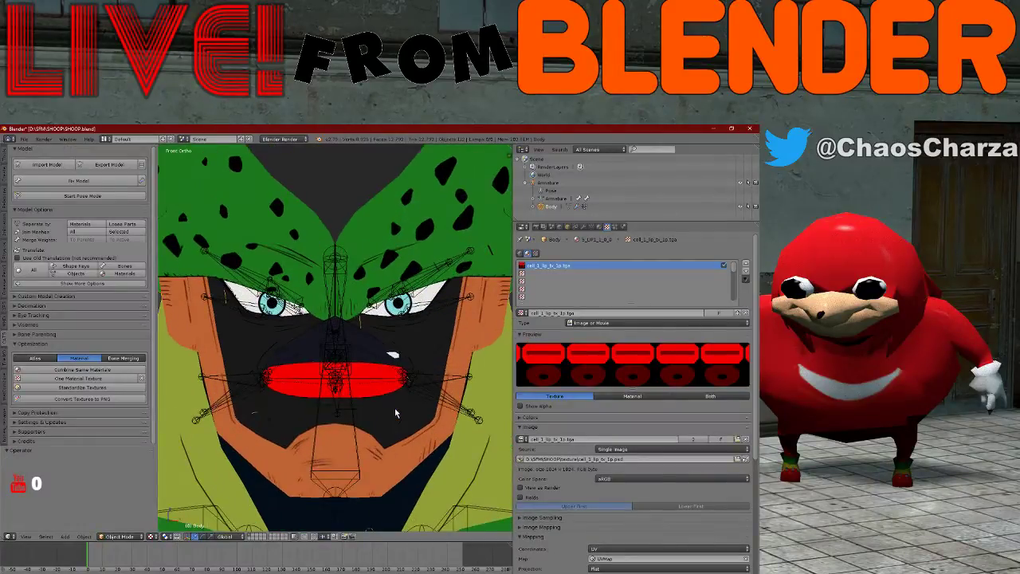
- Examine the red lips on the model's face from an angled view and from the front
{"action": "scroll", "coordinate": [395, 410], "scroll_direction": "down", "scroll_amount": 2}
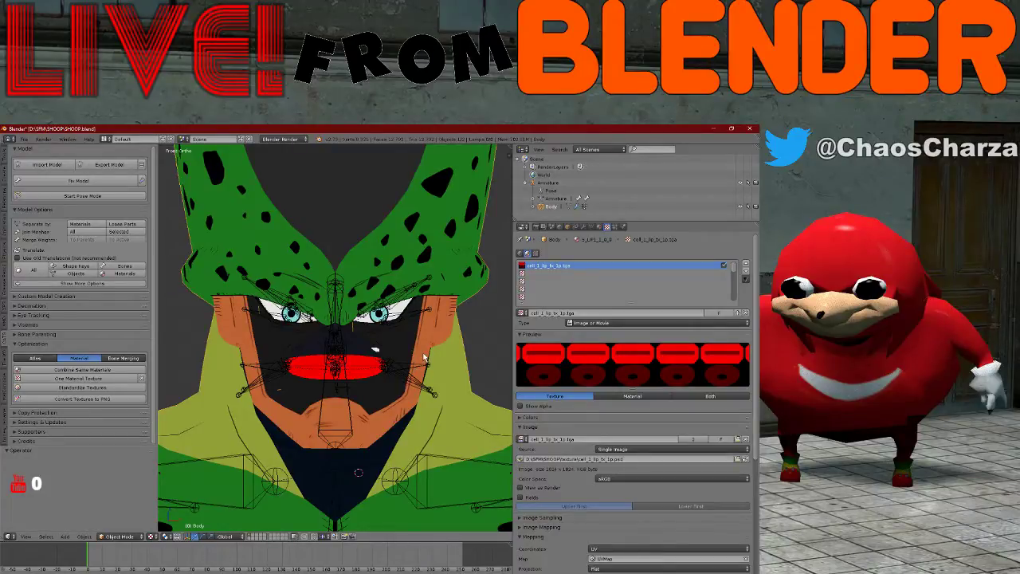
{"action": "key", "text": "KP_6"}
{"action": "key", "text": "KP_6"}
{"action": "key", "text": "KP_6"}
{"action": "key", "text": "KP_6"}
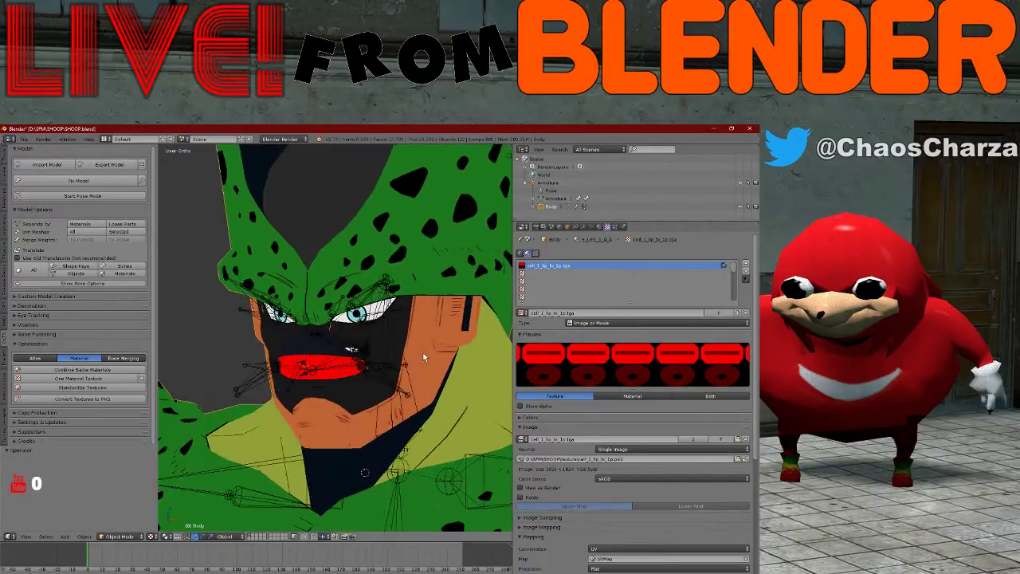
{"action": "key", "text": "KP_1"}
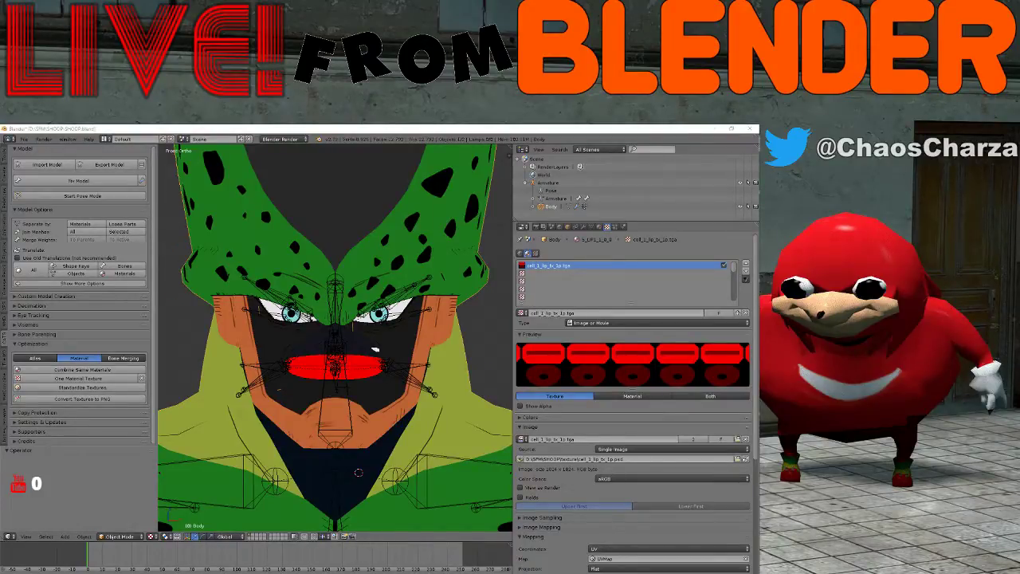
- Switch to GIMP, close the lip image without saving, and open the eyeball texture cell_1_eyeball_1p.1.png
{"action": "key", "text": "alt+Tab"}
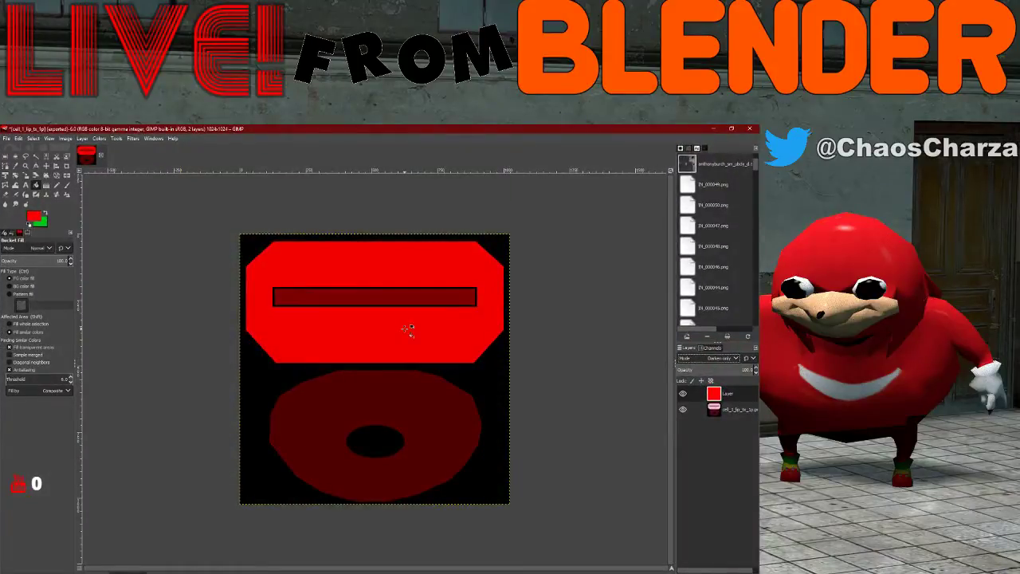
{"action": "left_click", "coordinate": [101, 156]}
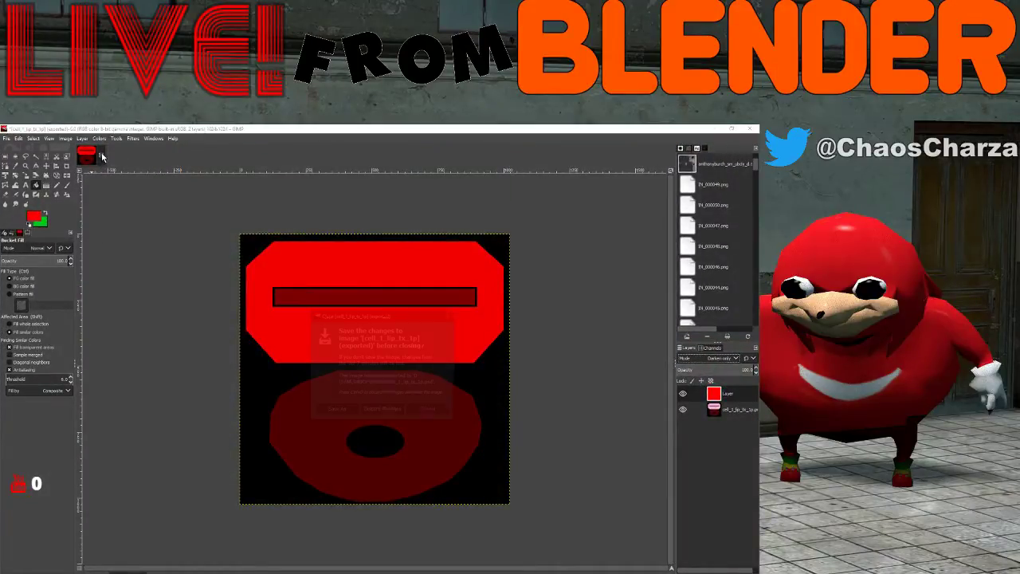
{"action": "left_click", "coordinate": [394, 409]}
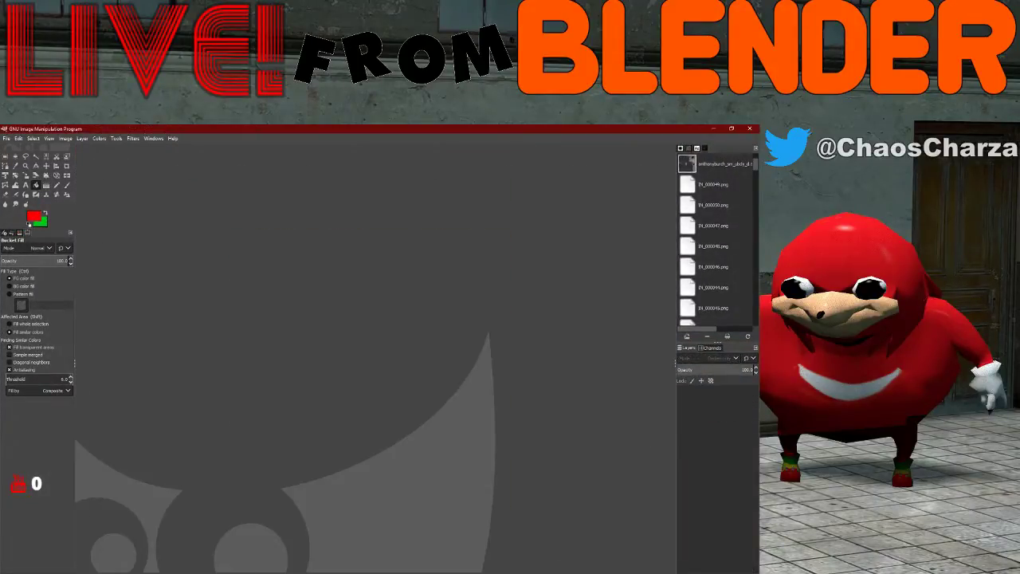
{"action": "key", "text": "alt+Tab"}
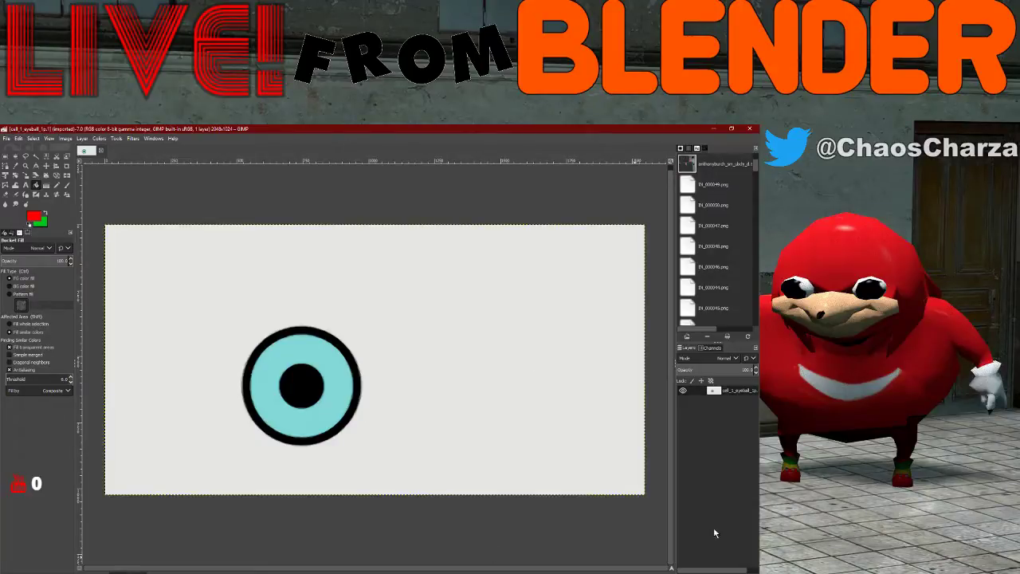
{"action": "key", "text": "alt+Tab"}
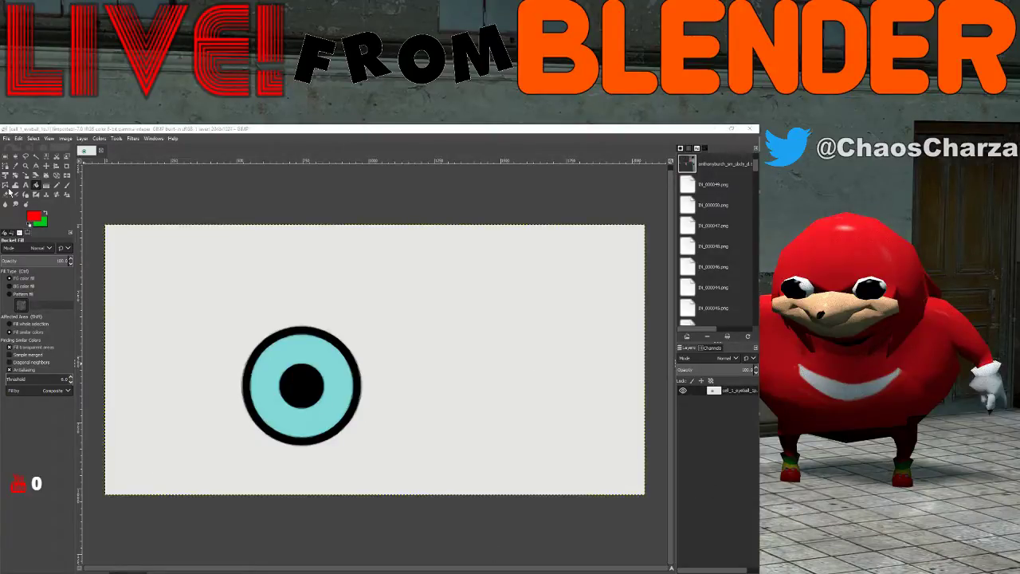
{"action": "key", "text": "alt+Tab"}
{"action": "left_click", "coordinate": [292, 380], "text": "shift"}
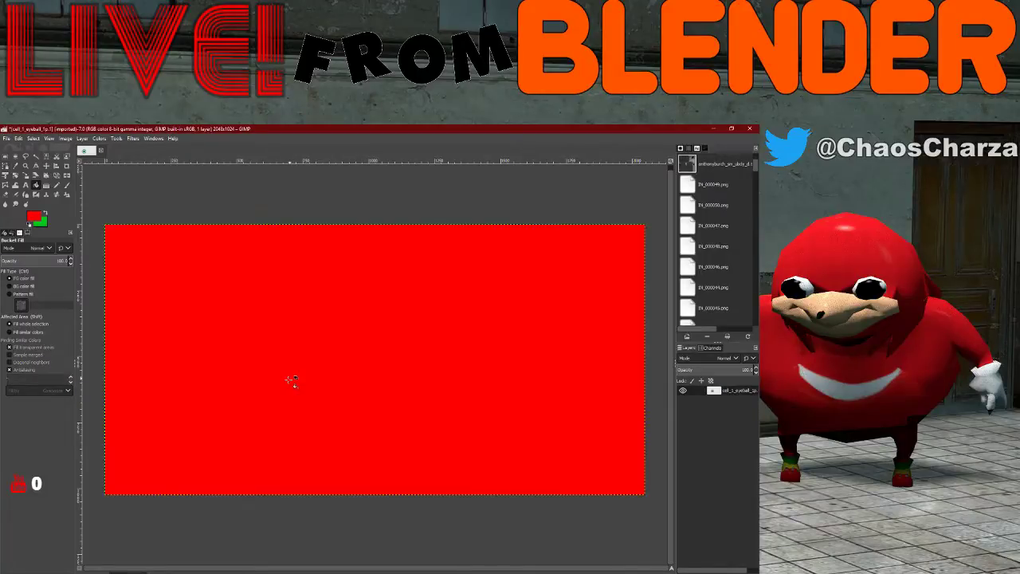
{"action": "key", "text": "ctrl+z"}
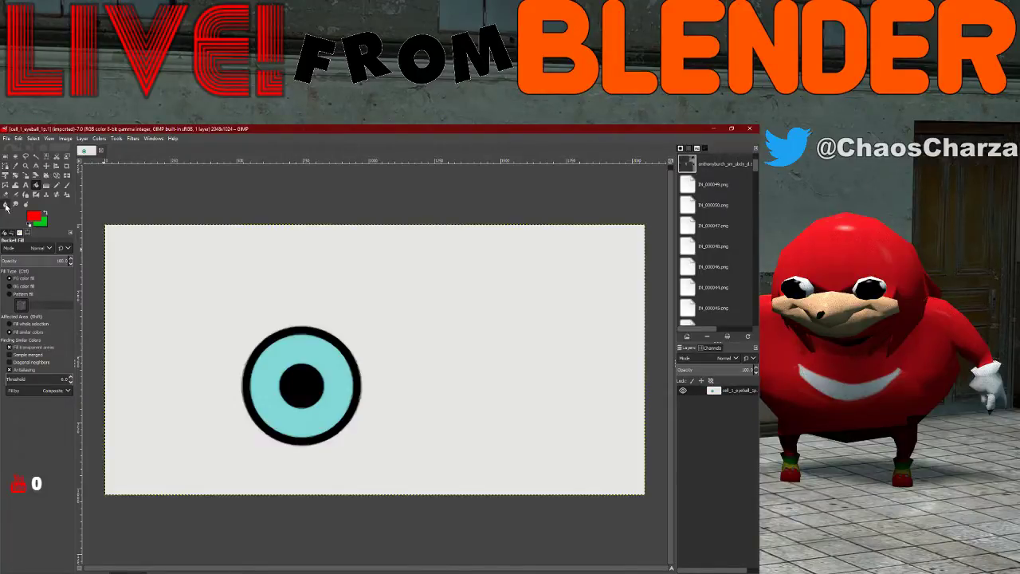
- Select the eye's blue iris with Fuzzy Select and add the surrounding black ring to the selection
{"action": "left_click", "coordinate": [36, 157]}
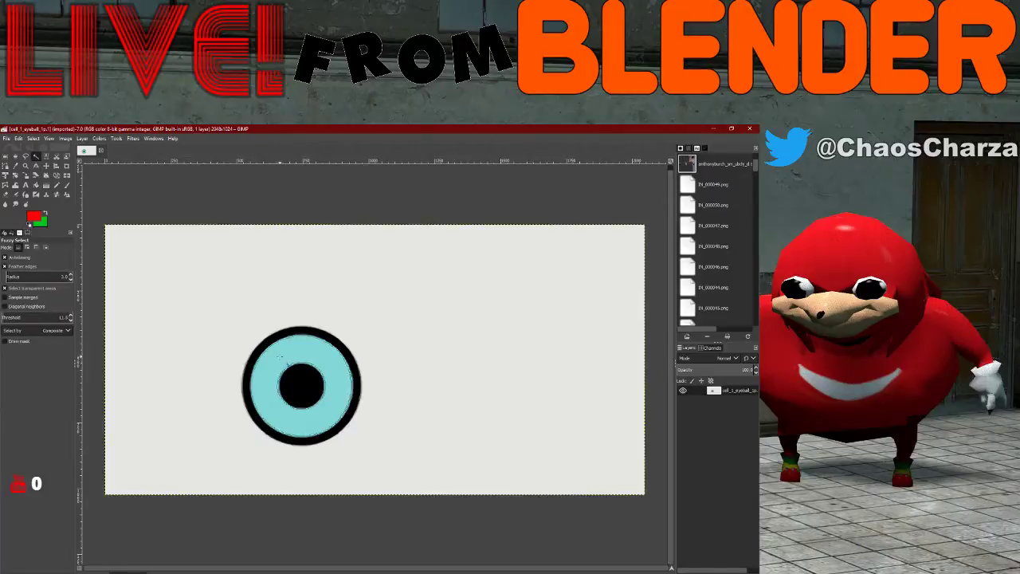
{"action": "left_click", "coordinate": [279, 361]}
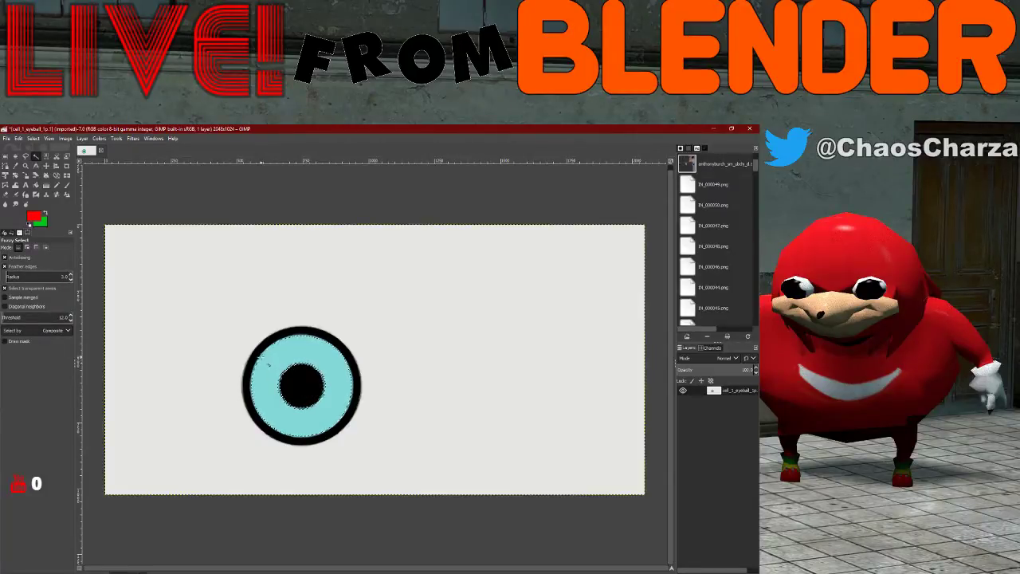
{"action": "key", "text": "shift"}
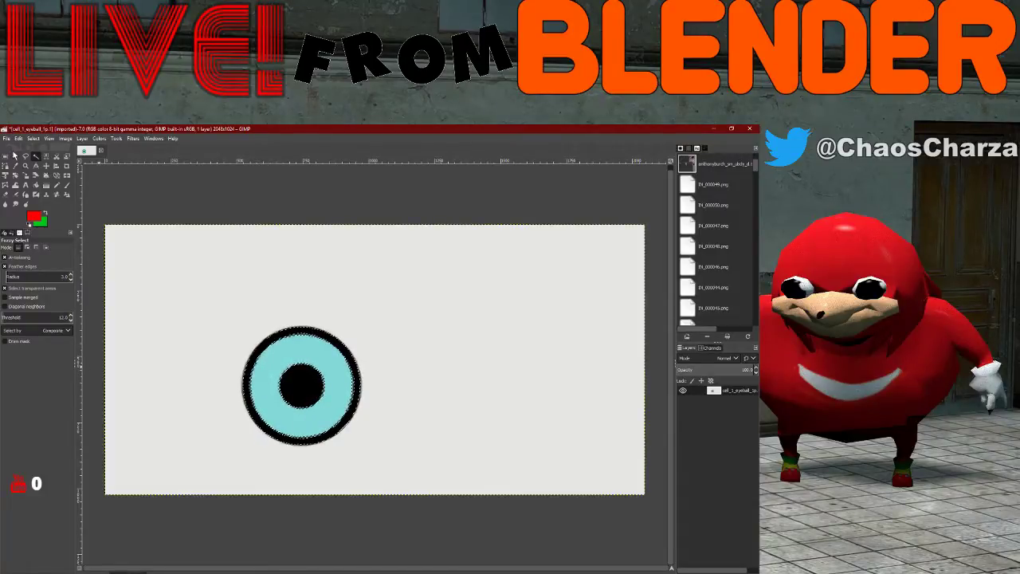
- Try to fill the gaps in the eye selection by adding elliptical selections over the iris
{"action": "left_click", "coordinate": [15, 156]}
{"action": "left_click_drag", "start_coordinate": [259, 334], "coordinate": [338, 411]}
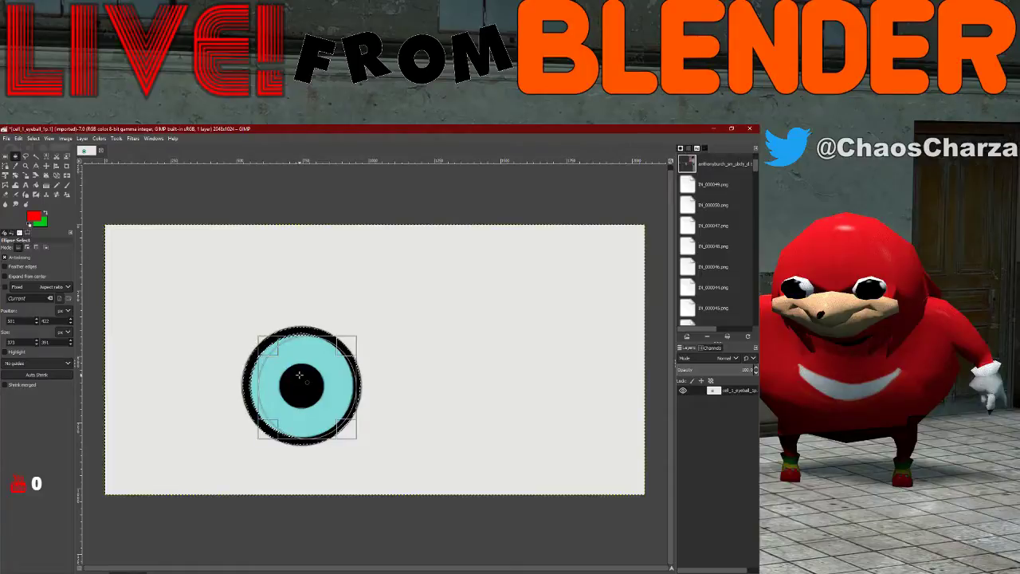
{"action": "left_click", "coordinate": [268, 360]}
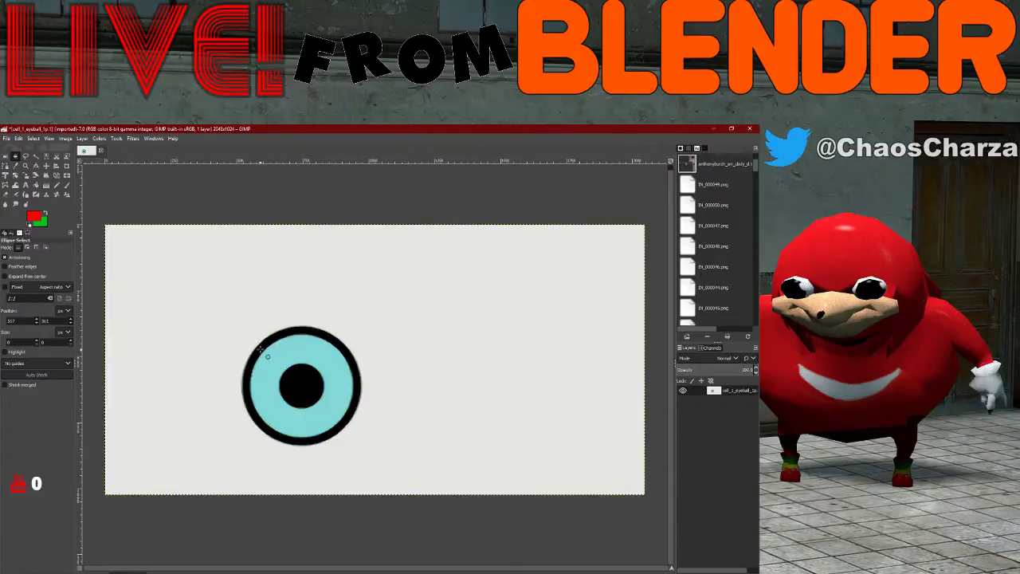
{"action": "left_click_drag", "start_coordinate": [262, 344], "coordinate": [305, 420]}
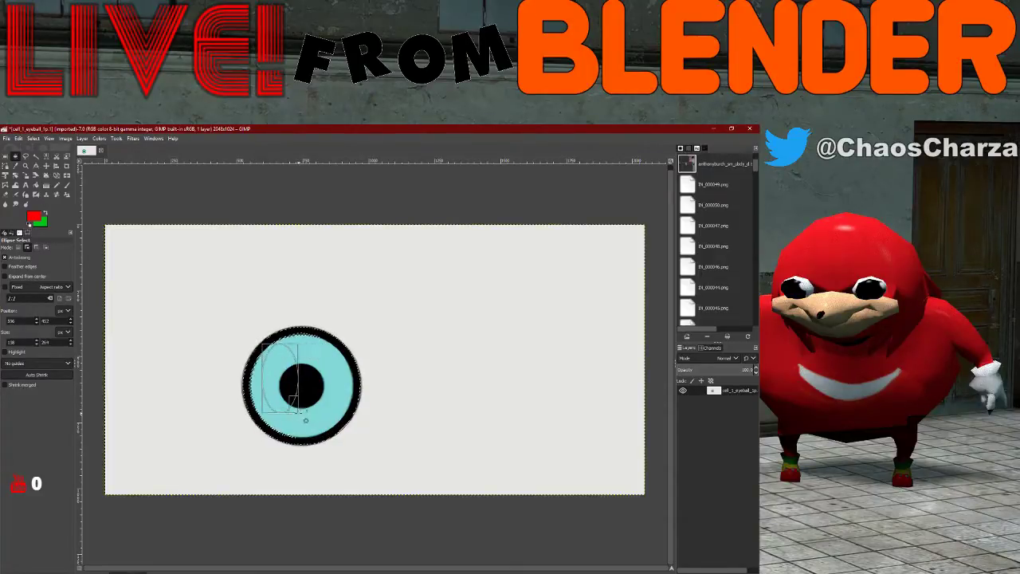
{"action": "key", "text": "shift"}
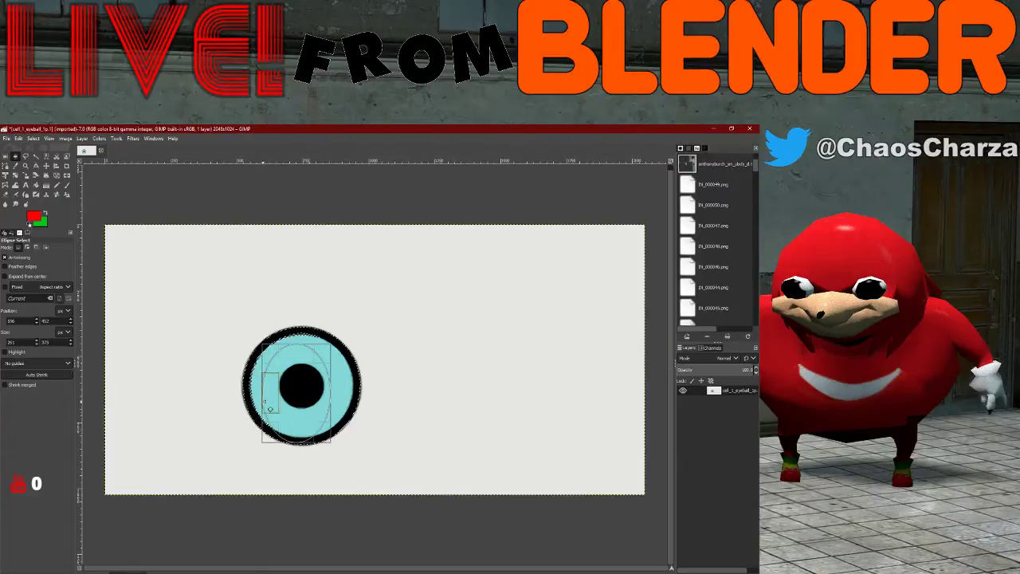
{"action": "left_click_drag", "start_coordinate": [259, 356], "coordinate": [287, 415]}
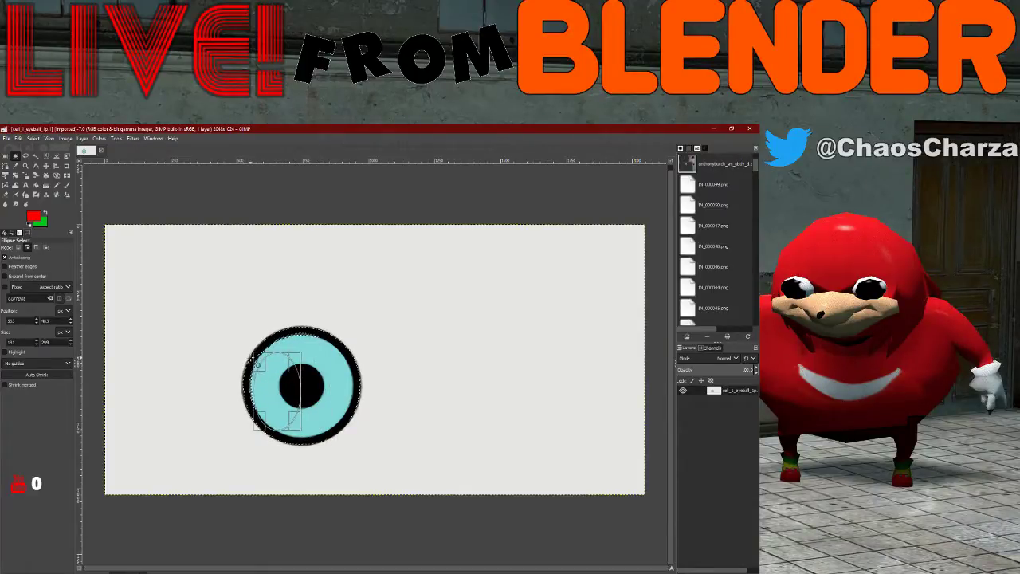
{"action": "left_click_drag", "start_coordinate": [258, 361], "coordinate": [263, 403]}
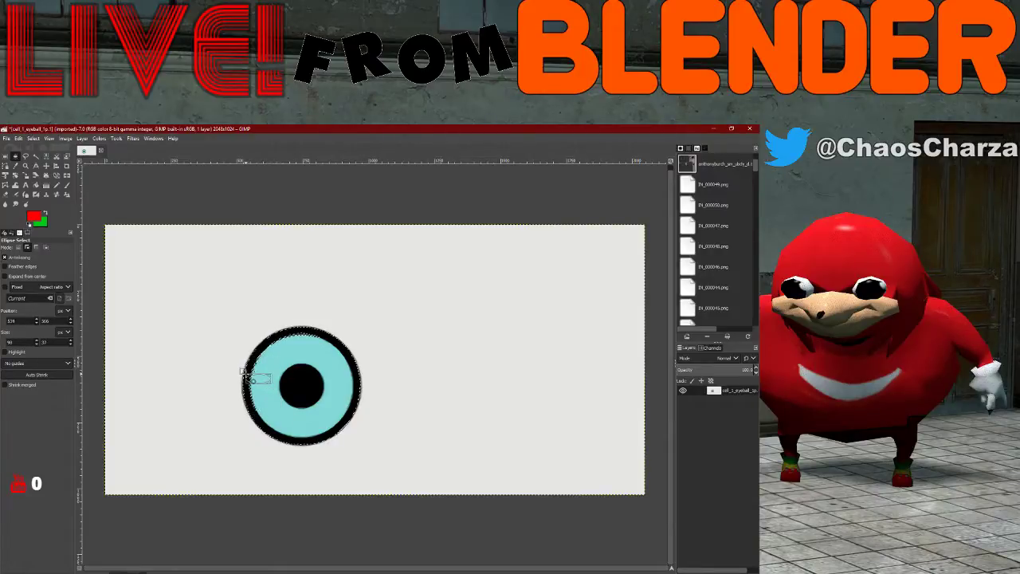
{"action": "key", "text": "ctrl+shift+a"}
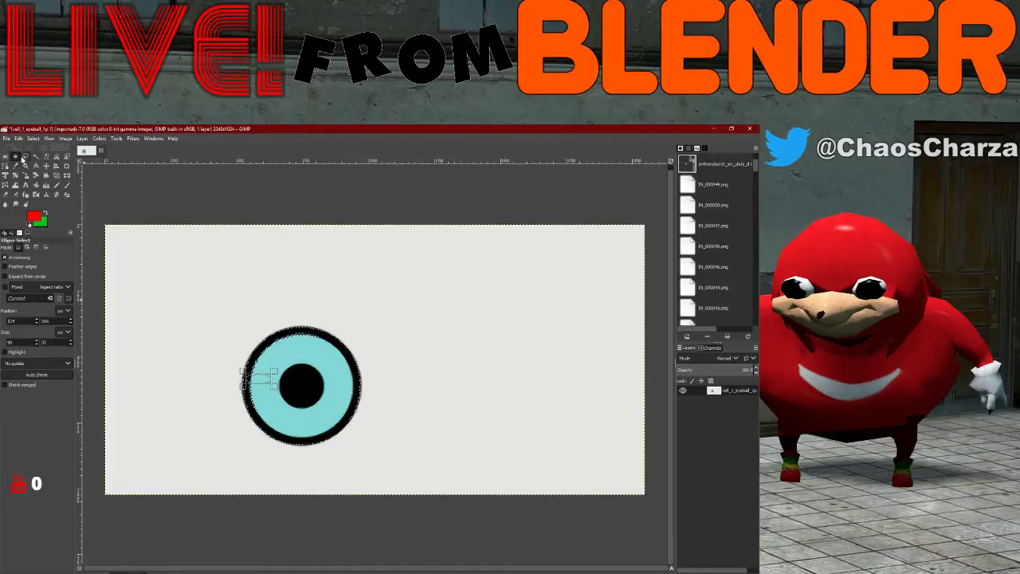
- Complete the selection with Free Select so it covers the whole eye disc out to the black ring's outer edge
{"action": "left_click", "coordinate": [25, 156]}
{"action": "key", "text": "shift"}
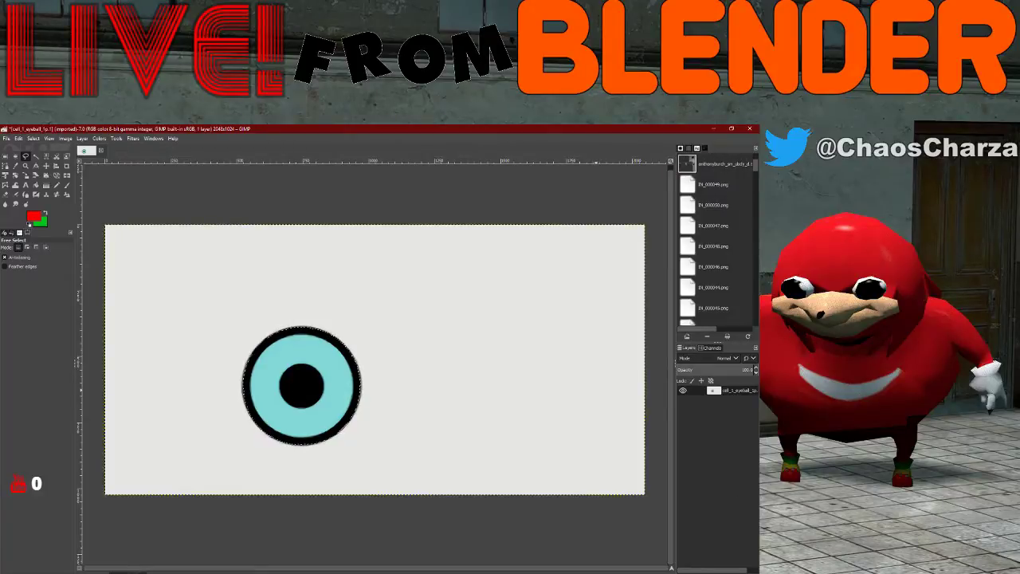
- Add a new 2048 x 1024 px layer filled with transparency above the eyeball image
{"action": "key", "text": "shift+ctrl+n"}
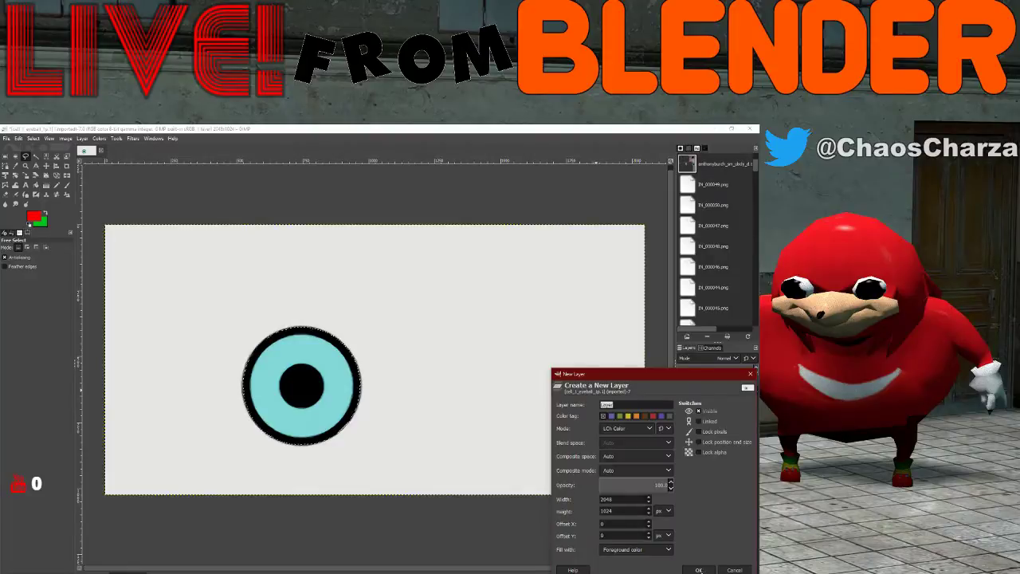
{"action": "left_click", "coordinate": [635, 549]}
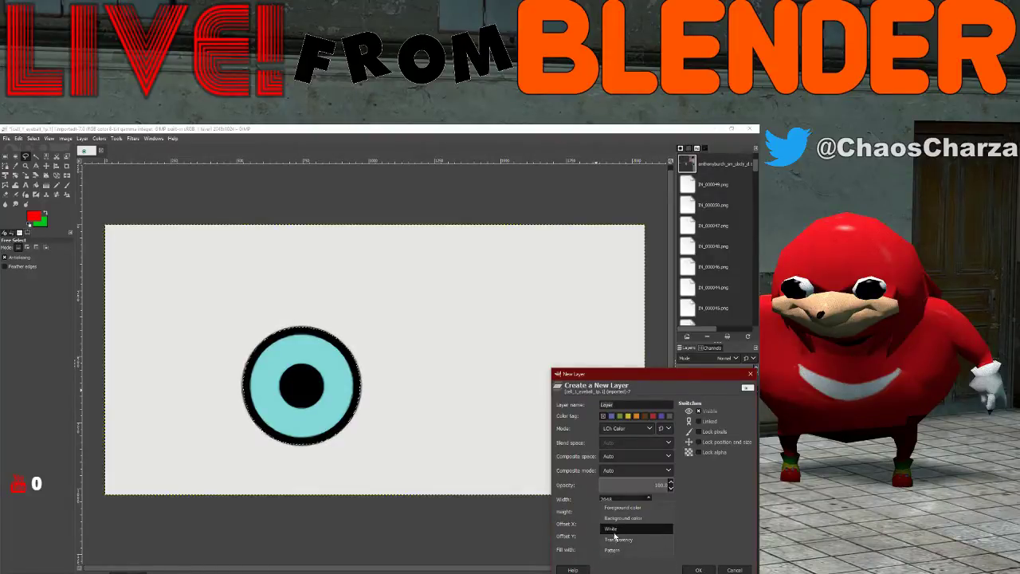
{"action": "left_click", "coordinate": [668, 562]}
{"action": "left_click", "coordinate": [698, 570]}
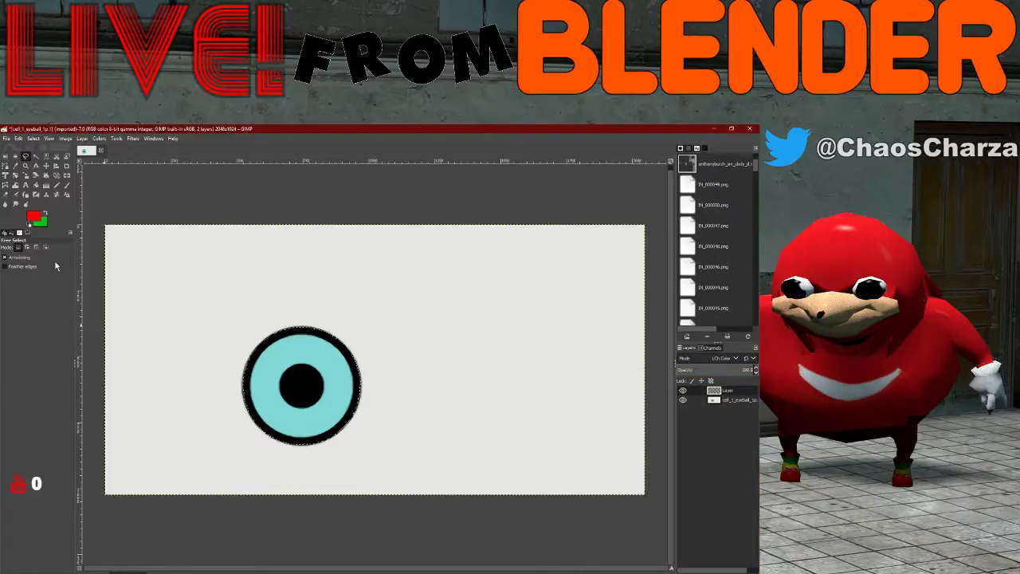
- Set the foreground colour to black (000000) and bucket-fill the eye selection on the new layer
{"action": "left_click", "coordinate": [32, 217]}
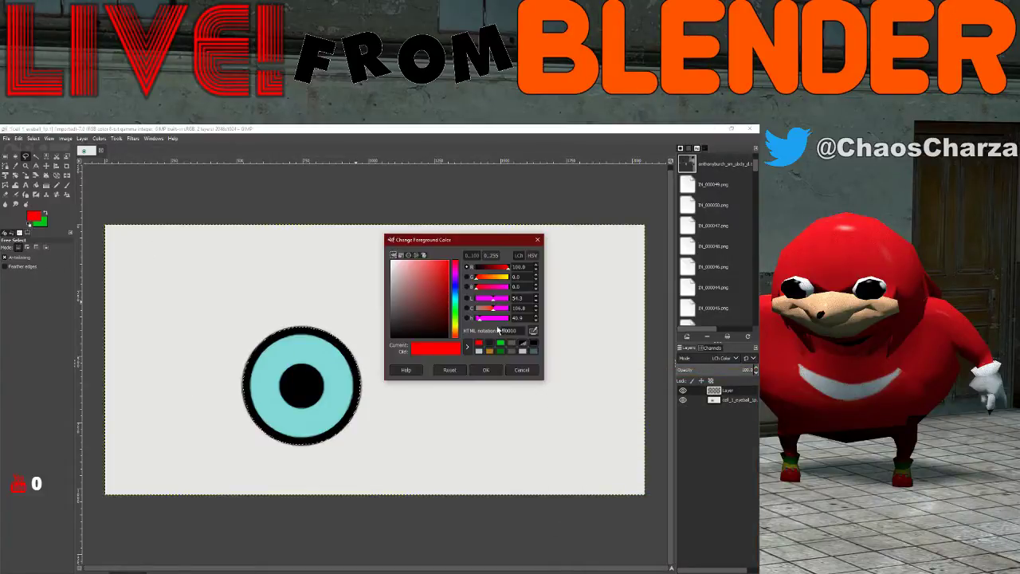
{"action": "left_click_drag", "start_coordinate": [420, 324], "coordinate": [565, 521]}
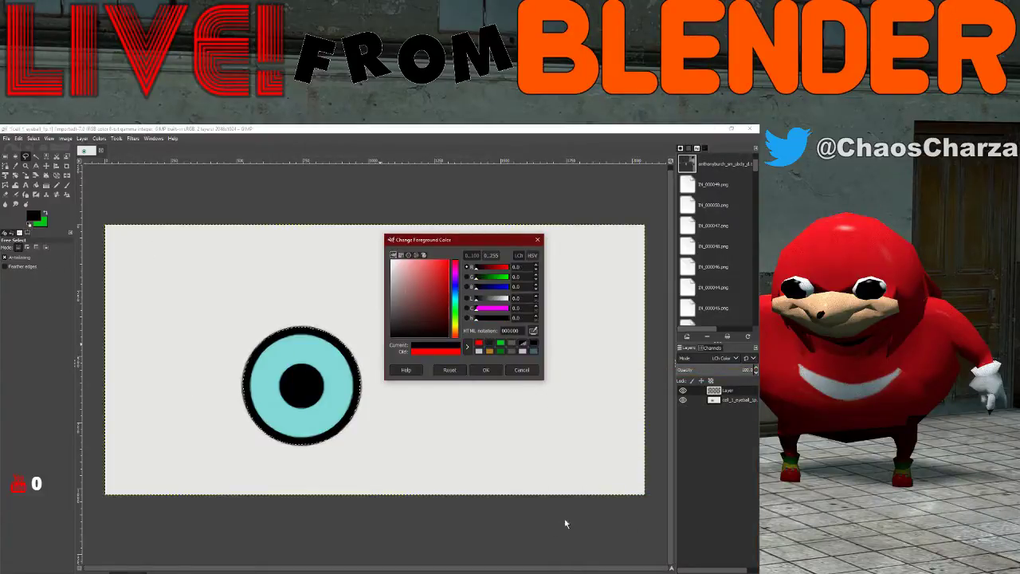
{"action": "left_click", "coordinate": [486, 369]}
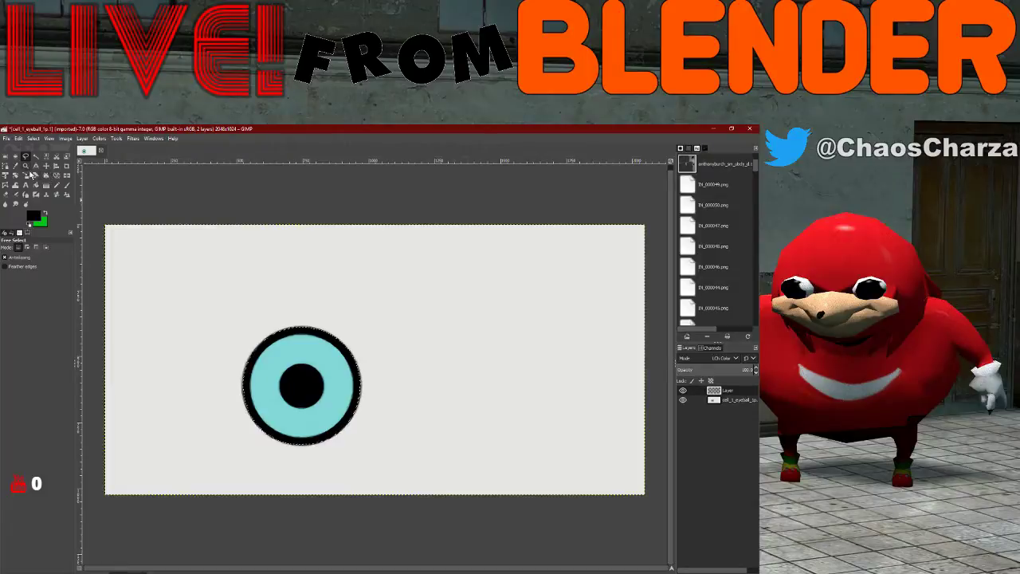
{"action": "left_click", "coordinate": [36, 185]}
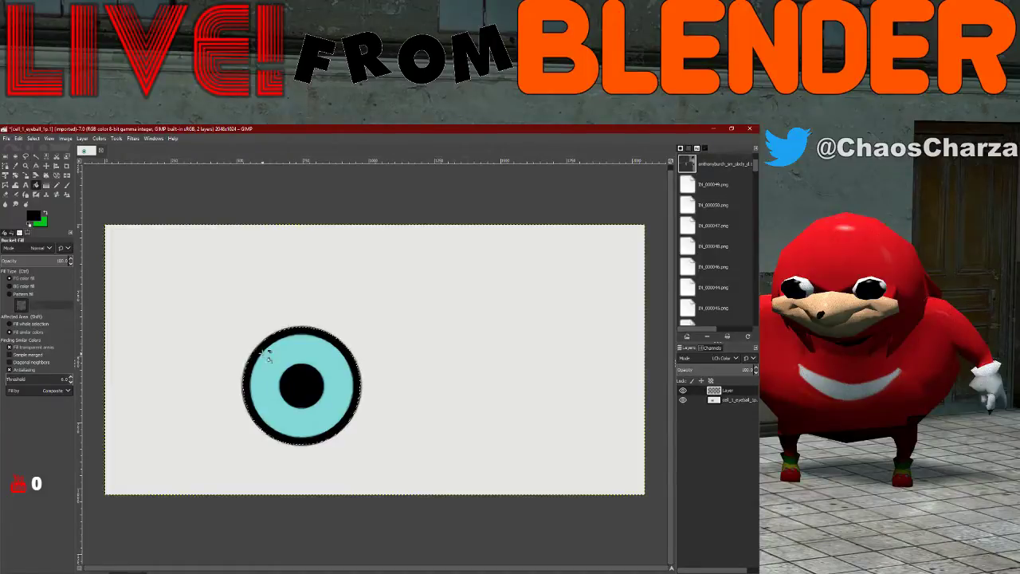
- Change the new layer's blend mode to Normal and clear the eye selection
{"action": "left_click", "coordinate": [726, 358]}
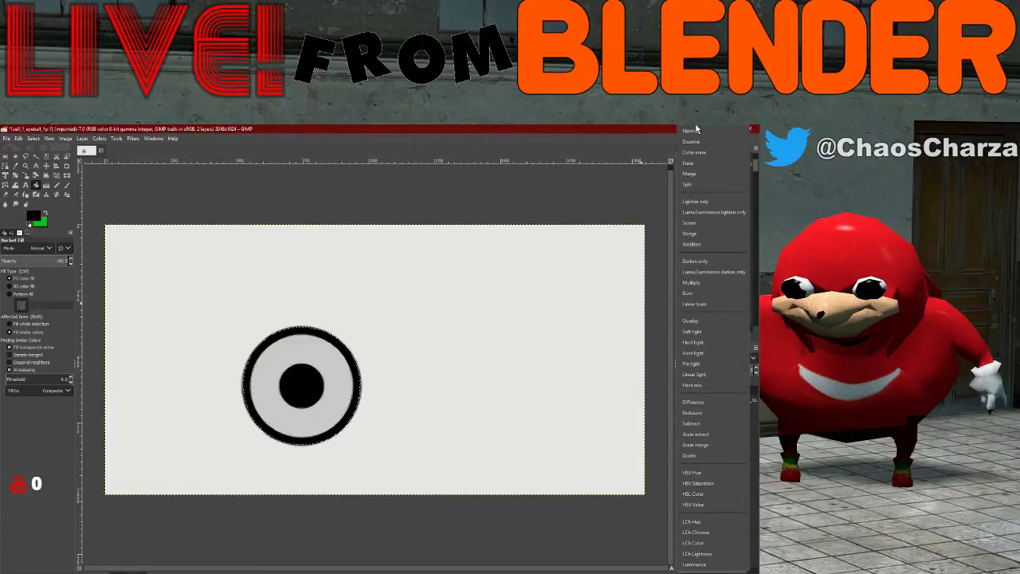
{"action": "left_click", "coordinate": [696, 131]}
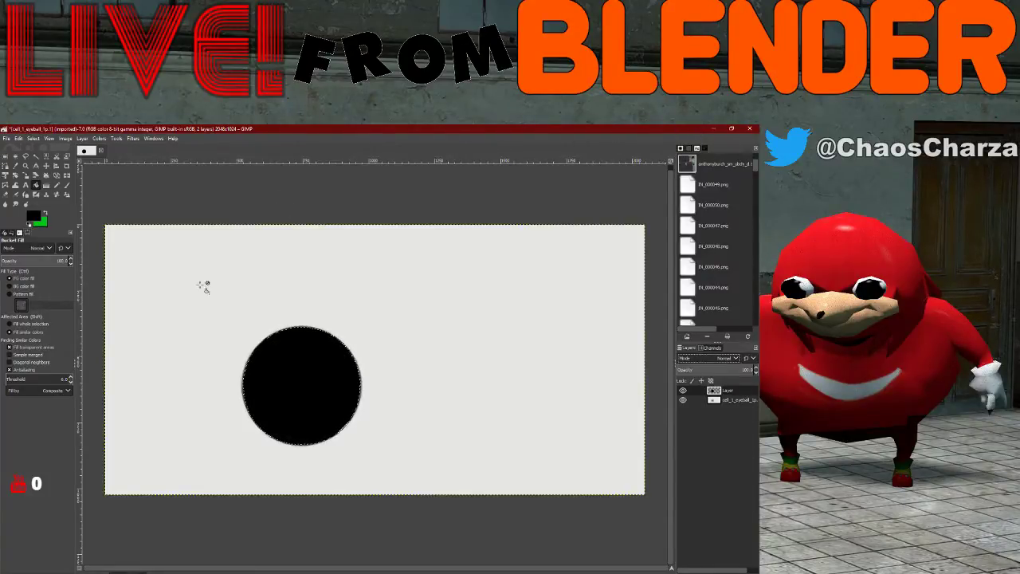
{"action": "left_click", "coordinate": [5, 157]}
{"action": "left_click", "coordinate": [311, 229]}
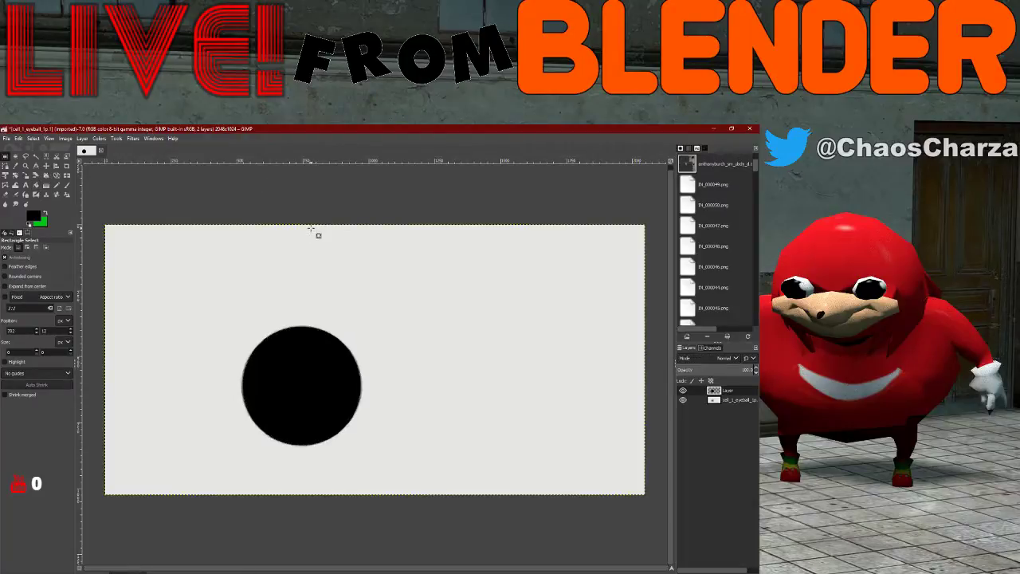
- Export the blackened eyeball texture to the SHOOP texture folder as cell_1_eyeball_1p.1.psd
{"action": "left_click", "coordinate": [6, 138]}
{"action": "left_click", "coordinate": [6, 138]}
{"action": "left_click", "coordinate": [6, 138]}
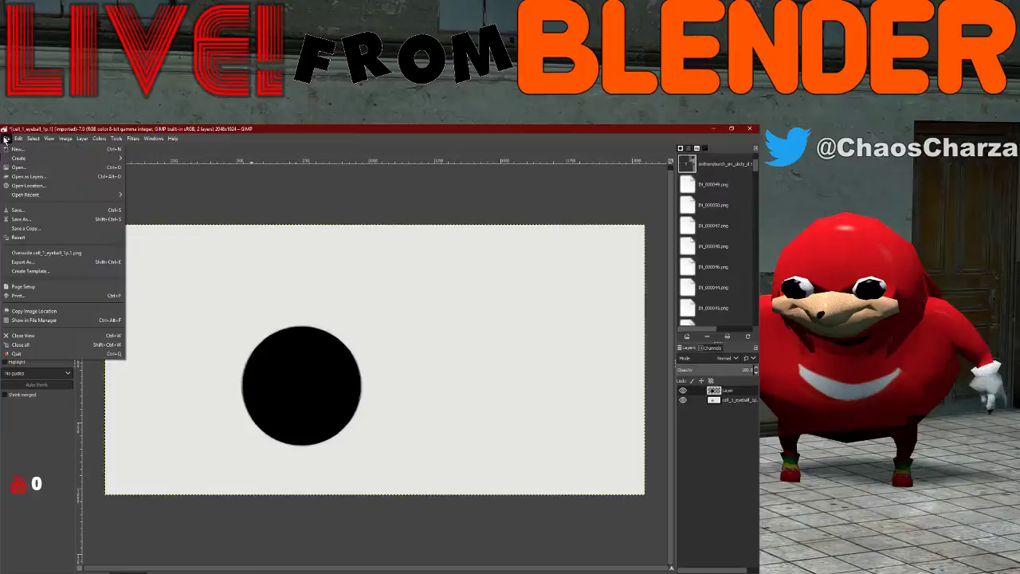
{"action": "left_click", "coordinate": [55, 265]}
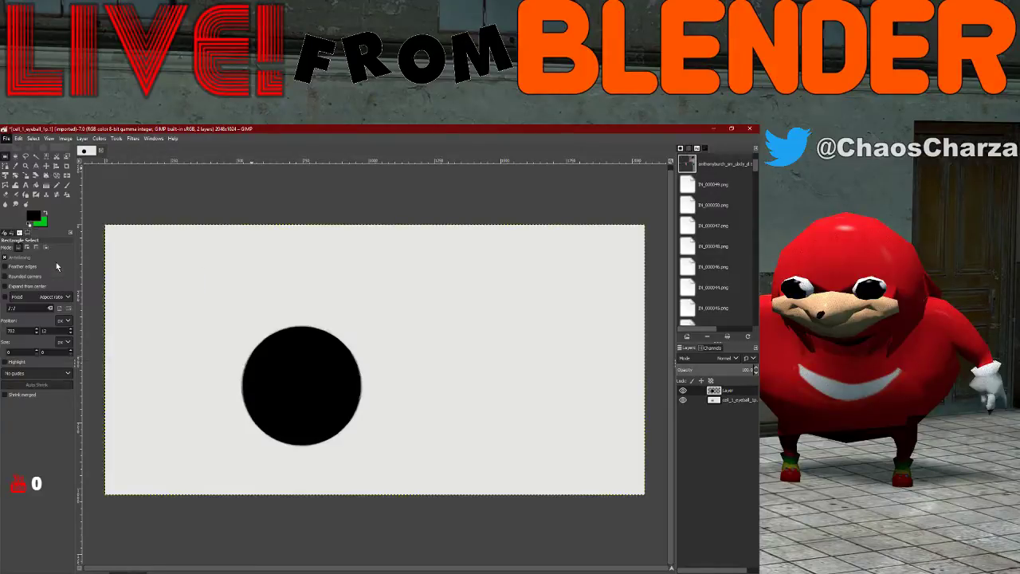
{"action": "key", "text": "End"}
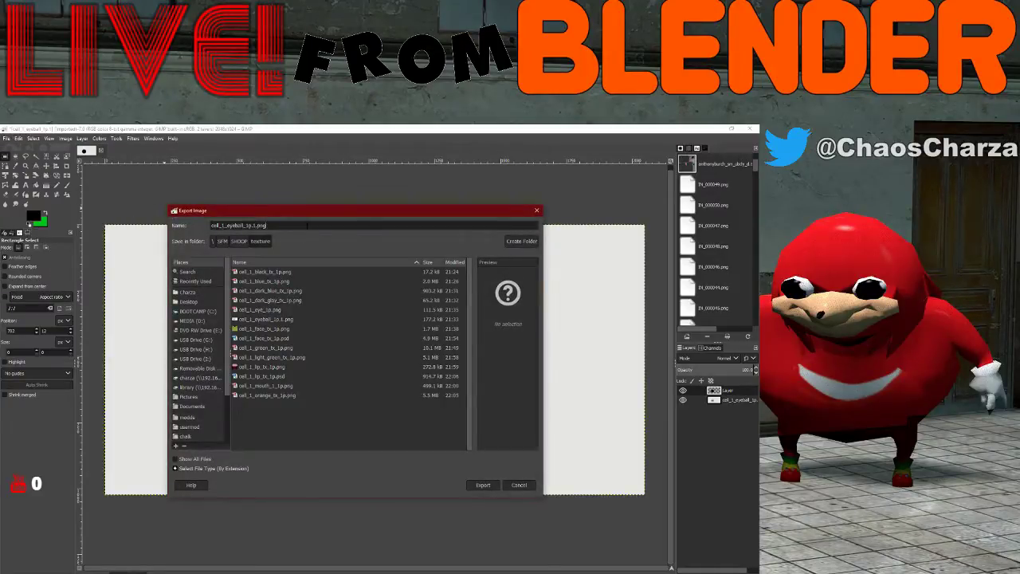
{"action": "key", "text": "BackSpace"}
{"action": "key", "text": "BackSpace"}
{"action": "type", "text": "d"}
{"action": "key", "text": "Return"}
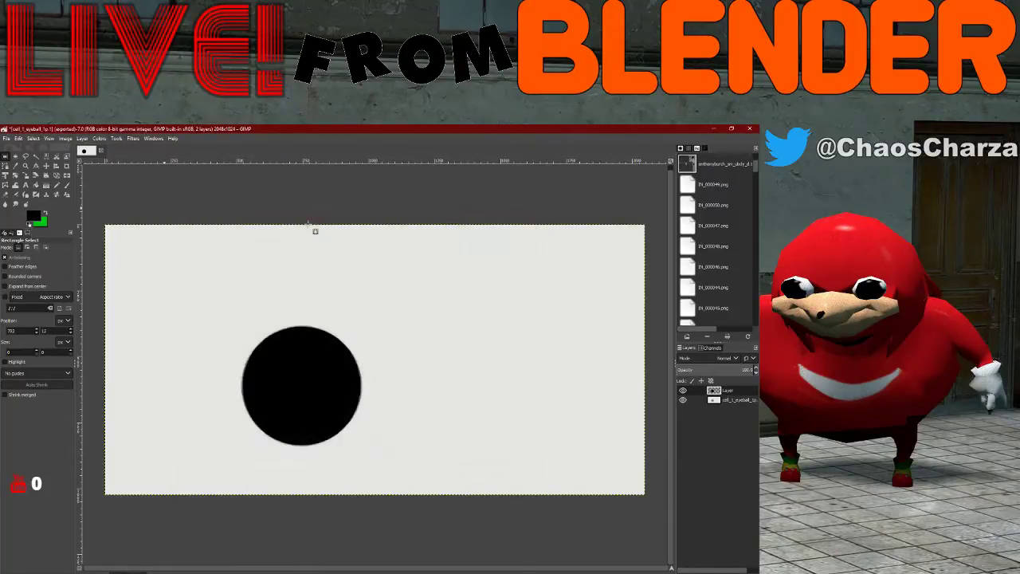
- Switch to Blender and point the eyeball material's image texture to cell_1_eyeball_1p.1.psd in the SHOOP texture folder
{"action": "left_click", "coordinate": [713, 128]}
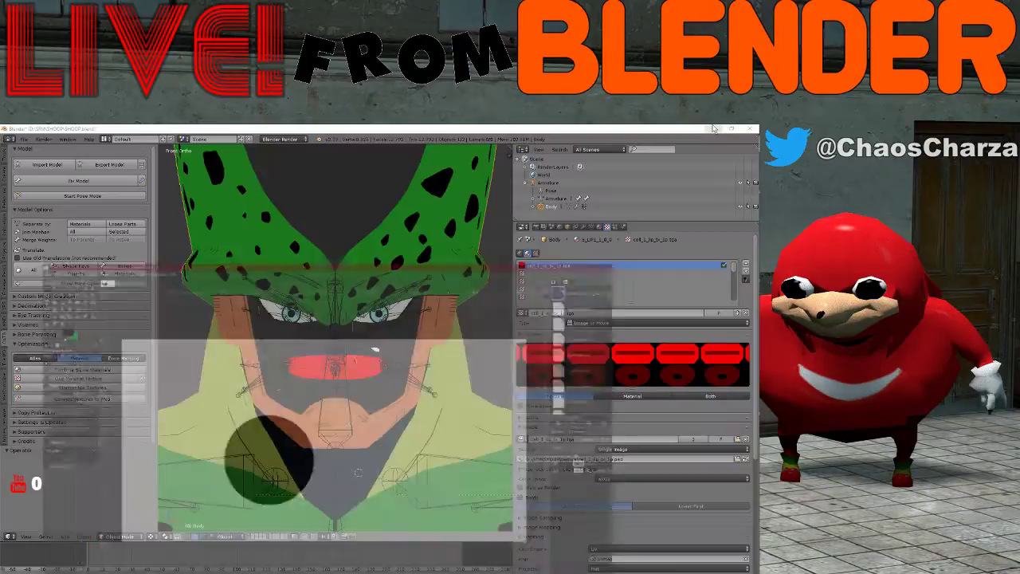
{"action": "left_click", "coordinate": [599, 227]}
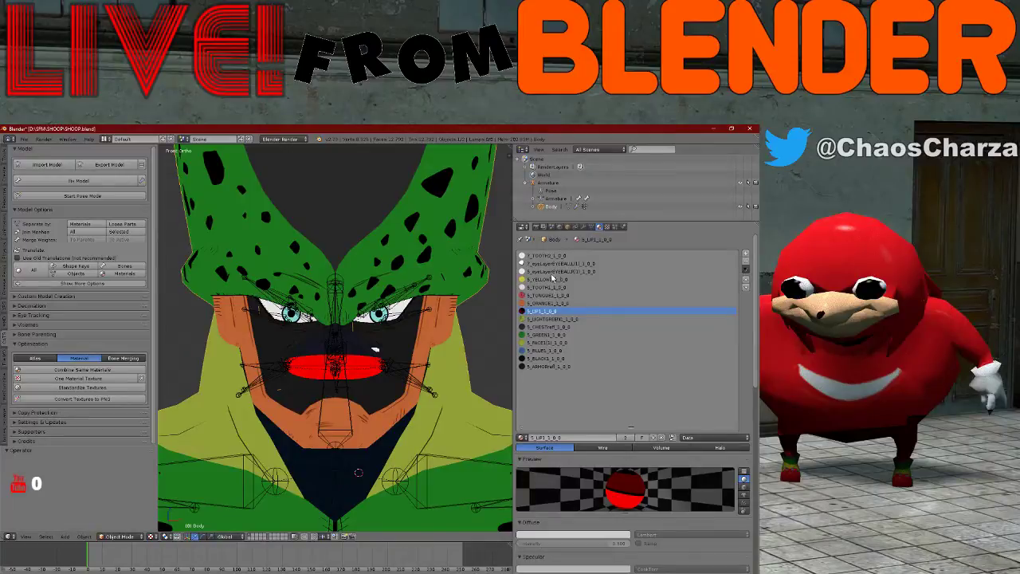
{"action": "left_click", "coordinate": [556, 272]}
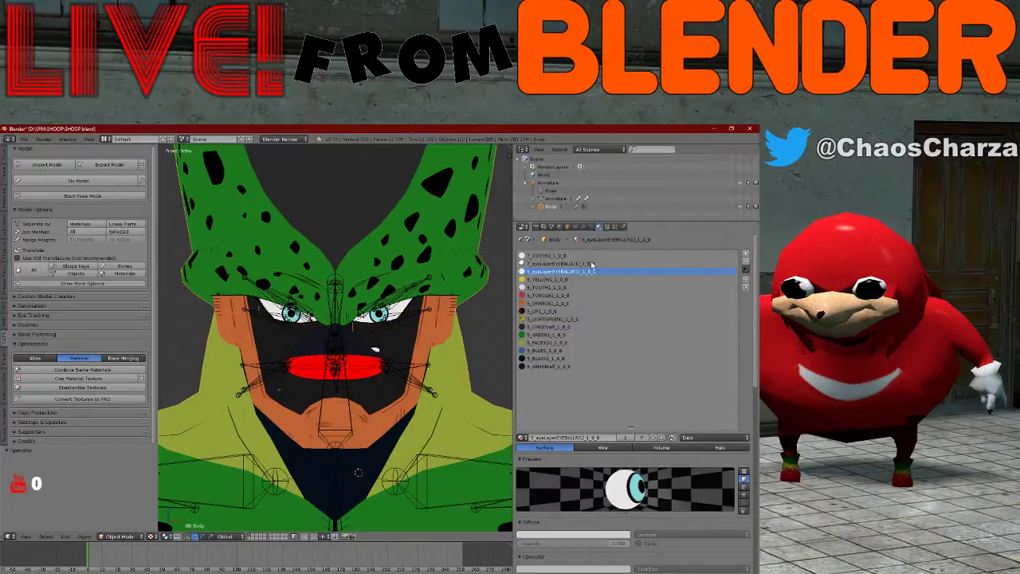
{"action": "left_click", "coordinate": [587, 264]}
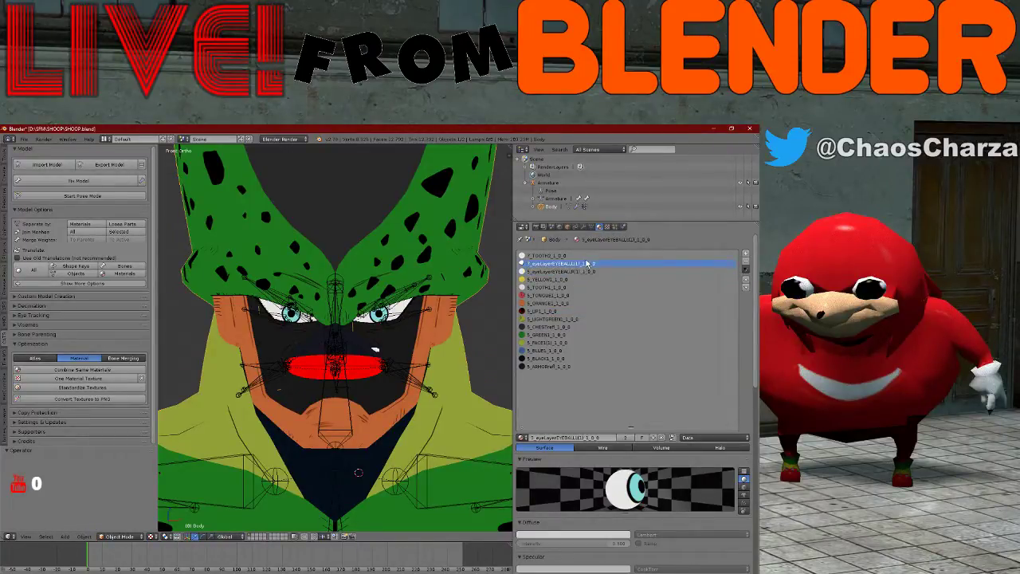
{"action": "left_click", "coordinate": [607, 227]}
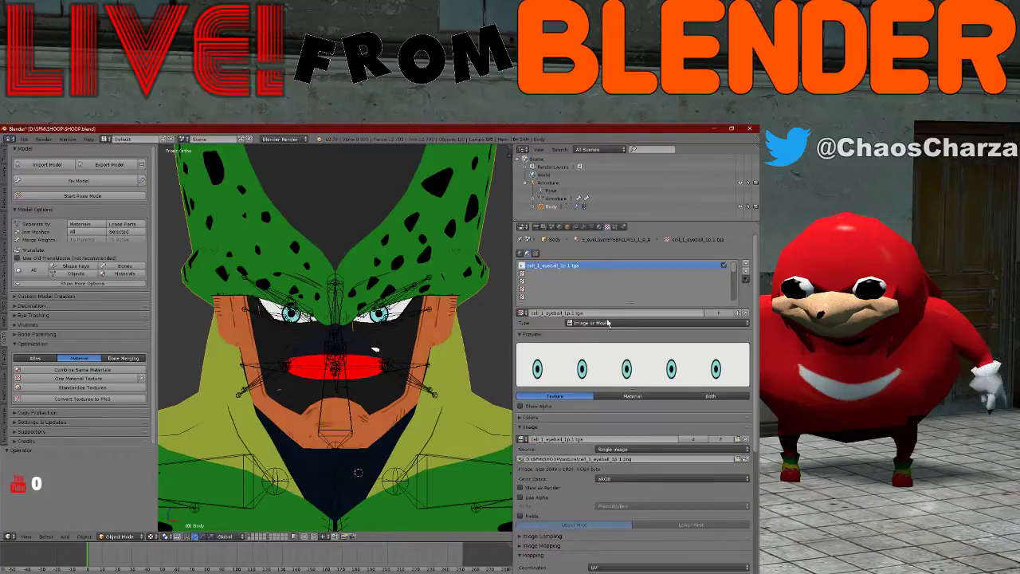
{"action": "left_click", "coordinate": [712, 458]}
{"action": "left_click", "coordinate": [712, 458]}
{"action": "key", "text": "BackSpace"}
{"action": "key", "text": "BackSpace"}
{"action": "key", "text": "Return"}
- Examine the model's blackened eyes and red lips from the front, side and angled views, near and far
{"action": "scroll", "coordinate": [416, 418], "scroll_direction": "up", "scroll_amount": 4}
{"action": "scroll", "coordinate": [416, 415], "scroll_direction": "down", "scroll_amount": 7}
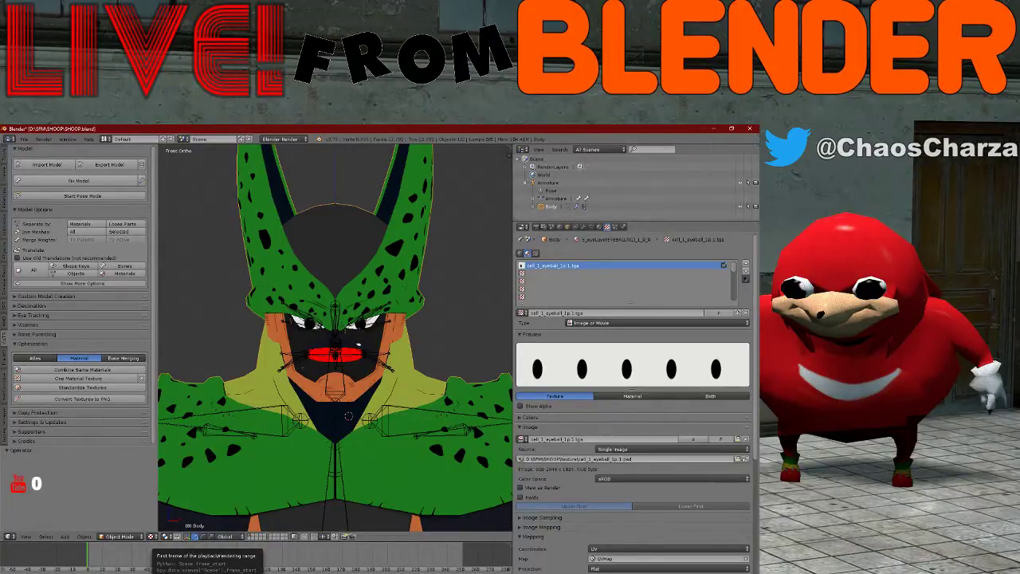
{"action": "scroll", "coordinate": [323, 469], "scroll_direction": "down", "scroll_amount": 5}
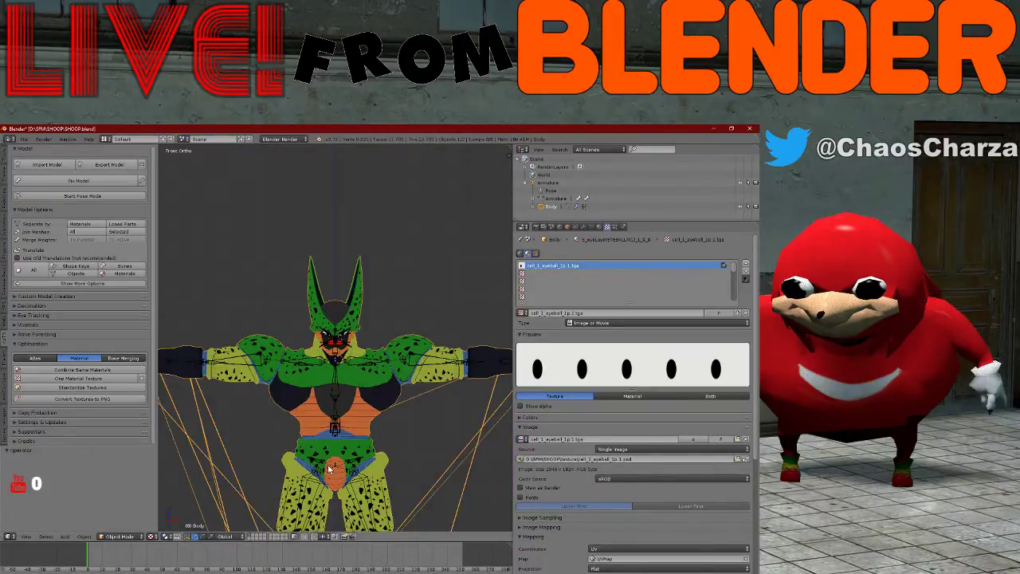
{"action": "scroll", "coordinate": [328, 470], "scroll_direction": "up", "scroll_amount": 6}
{"action": "middle_click_drag", "start_coordinate": [329, 466], "coordinate": [327, 463]}
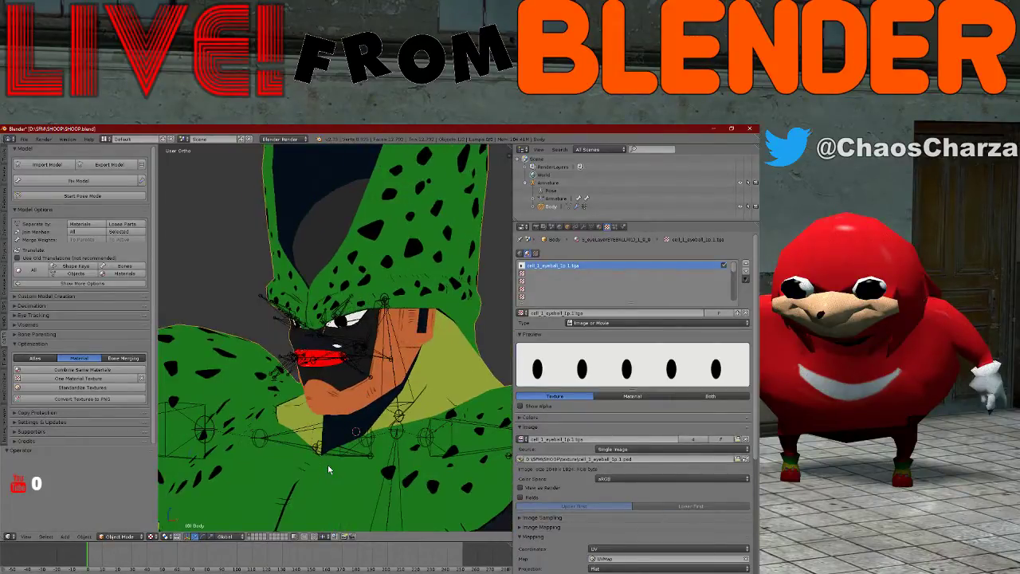
{"action": "key", "text": "KP_1"}
{"action": "scroll", "coordinate": [342, 454], "scroll_direction": "down", "scroll_amount": 4}
{"action": "scroll", "coordinate": [342, 458], "scroll_direction": "up", "scroll_amount": 4}
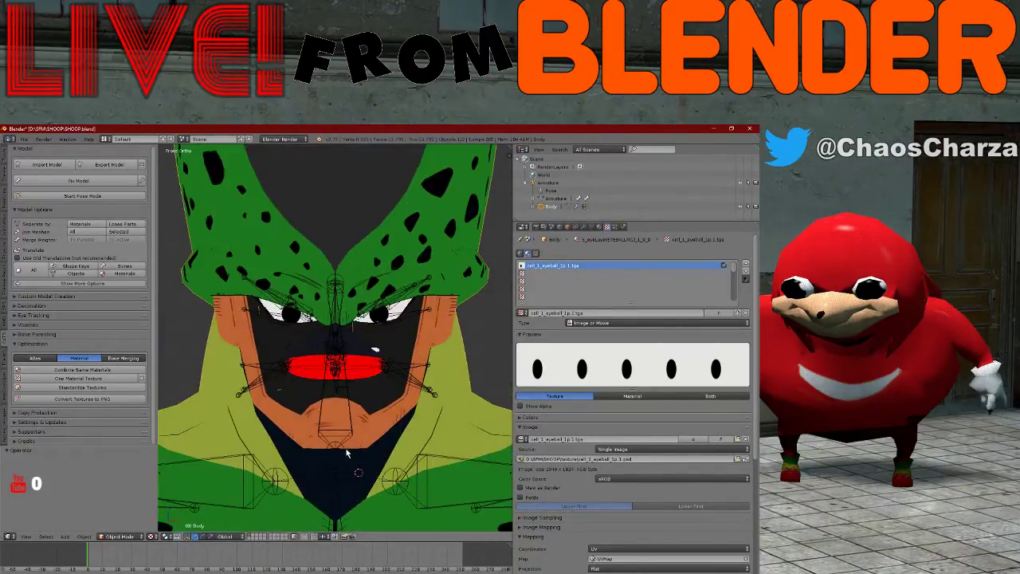
{"action": "scroll", "coordinate": [303, 362], "scroll_direction": "down", "scroll_amount": 5}
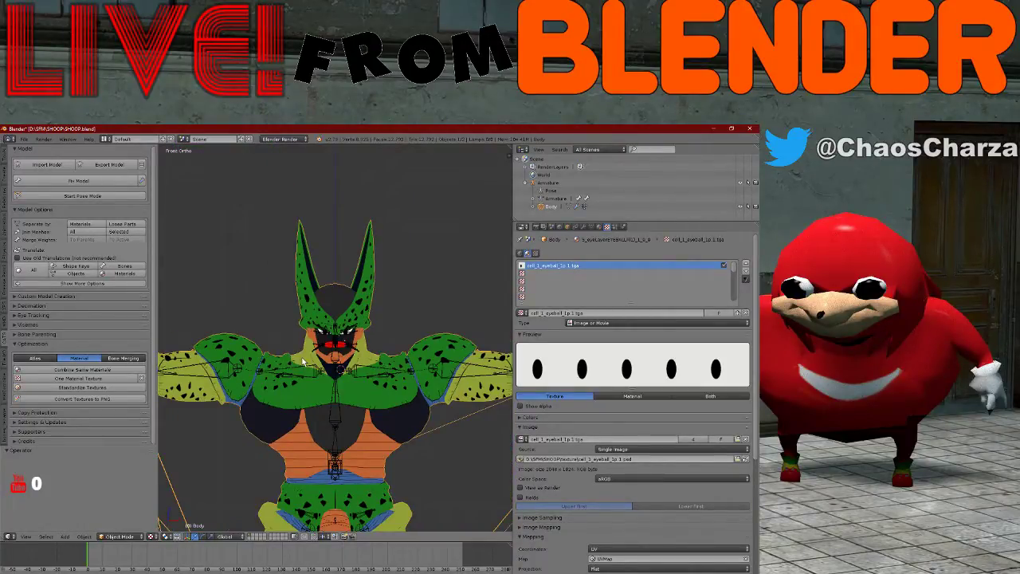
{"action": "key", "text": "KP_3"}
{"action": "scroll", "coordinate": [300, 357], "scroll_direction": "down", "scroll_amount": 5}
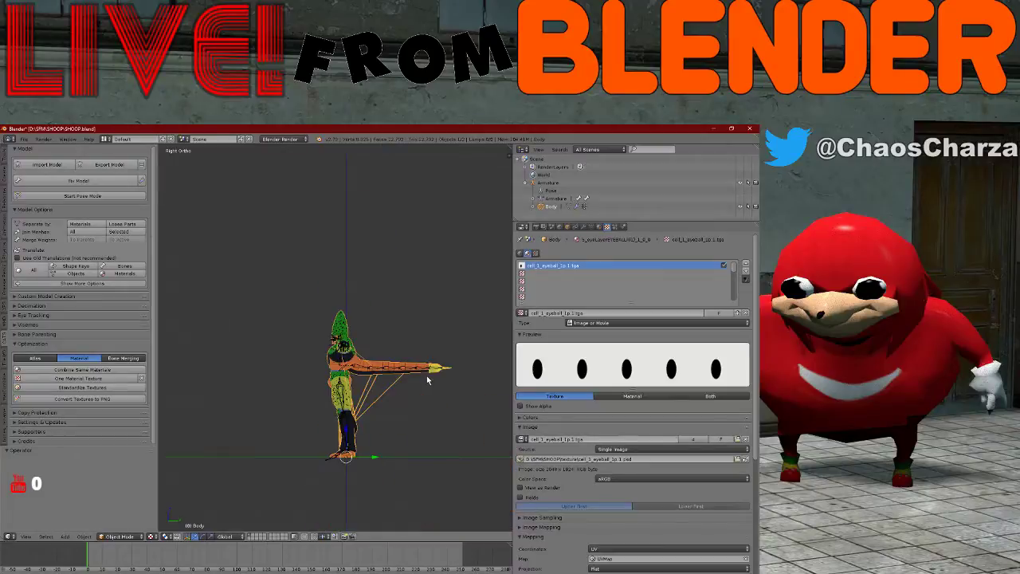
{"action": "scroll", "coordinate": [426, 376], "scroll_direction": "up", "scroll_amount": 10}
{"action": "key", "text": "KP_1"}
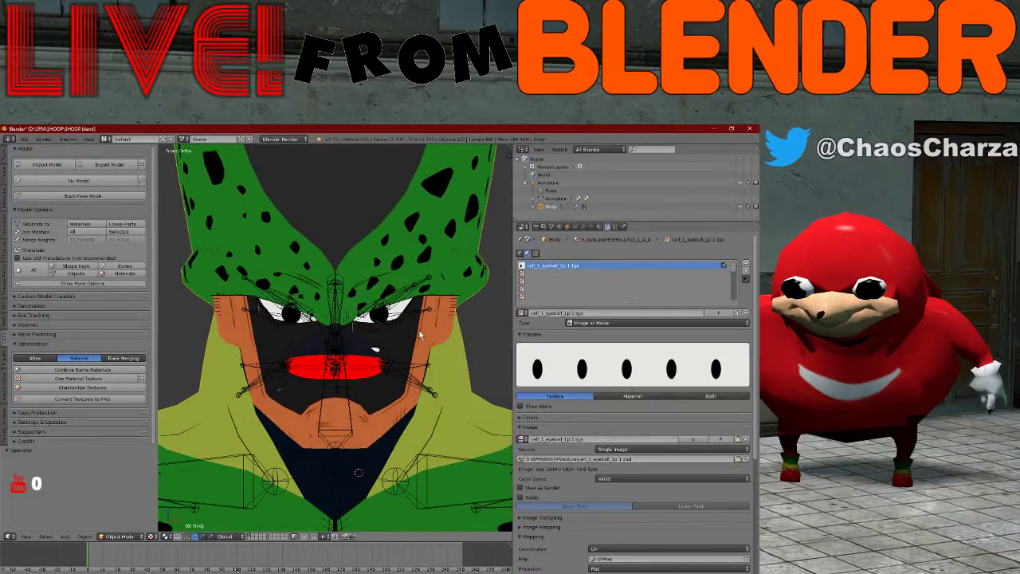
{"action": "scroll", "coordinate": [418, 329], "scroll_direction": "down", "scroll_amount": 3}
{"action": "scroll", "coordinate": [418, 329], "scroll_direction": "up", "scroll_amount": 3}
{"action": "middle_click_drag", "start_coordinate": [402, 336], "coordinate": [432, 337]}
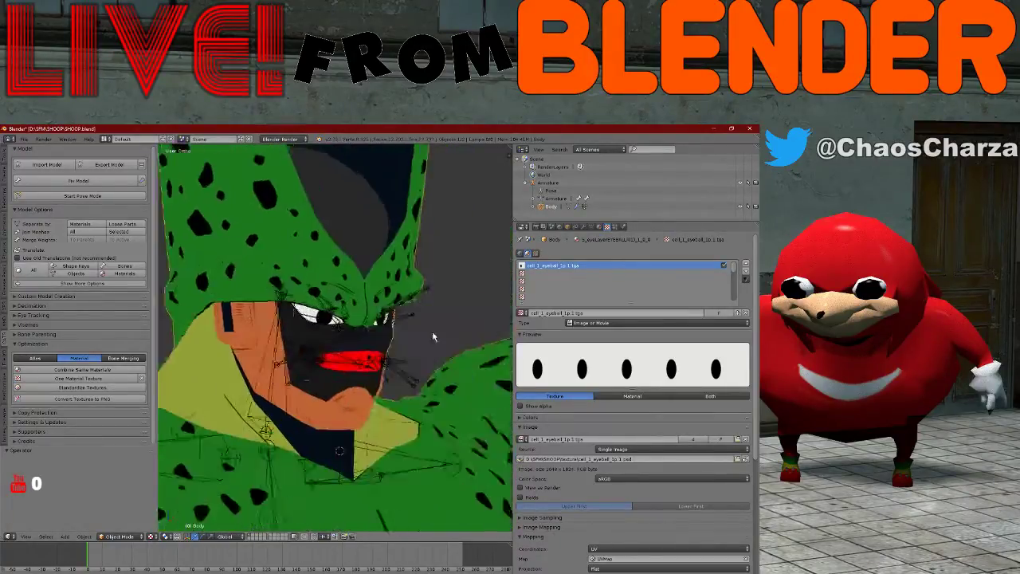
{"action": "key", "text": "KP_1"}
- Switch to GIMP, add a new 2048 x 1024 px transparent layer and move it beneath the eyeball image layer
{"action": "left_click", "coordinate": [200, 572]}
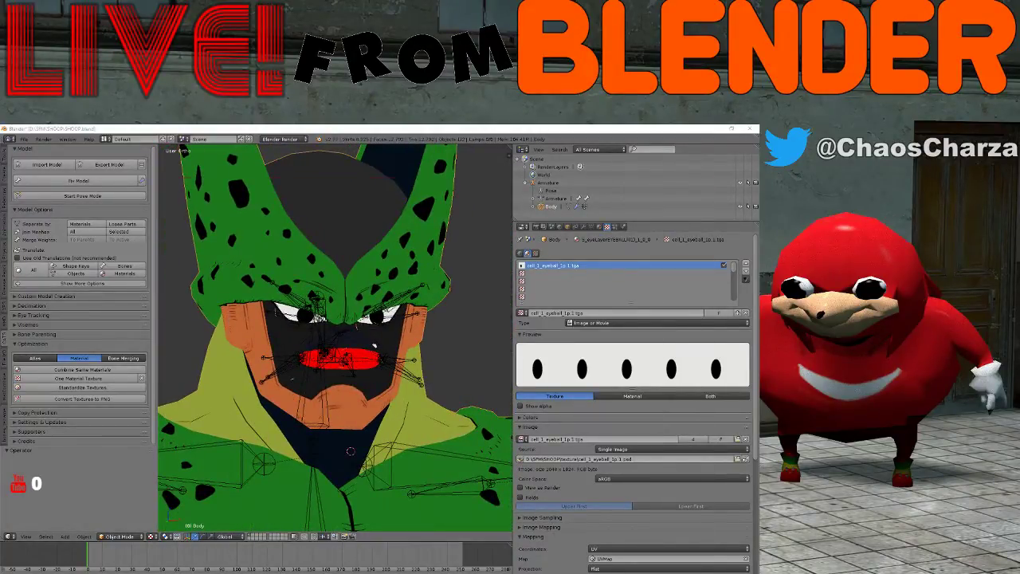
{"action": "left_click", "coordinate": [729, 403]}
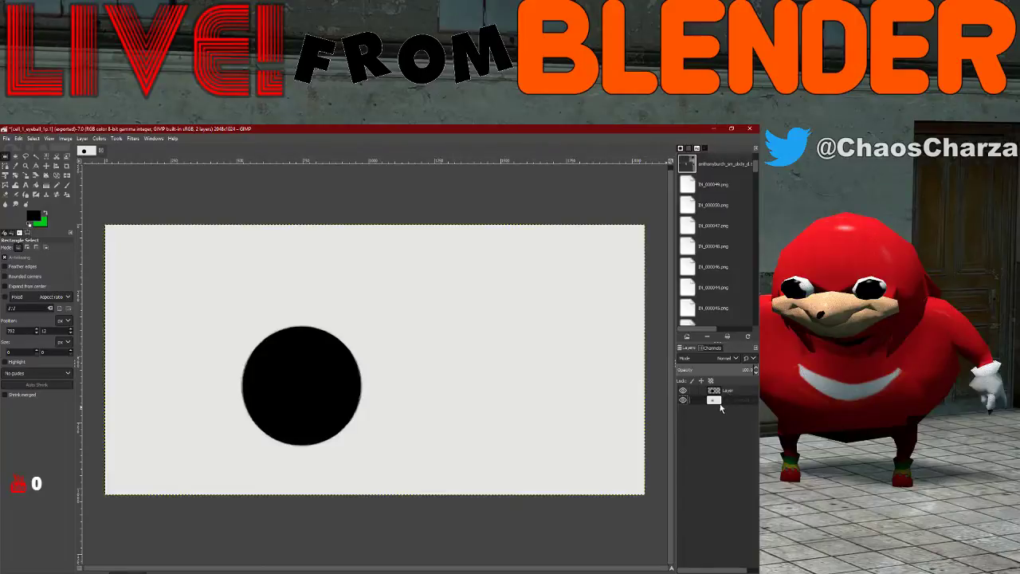
{"action": "left_click", "coordinate": [36, 156]}
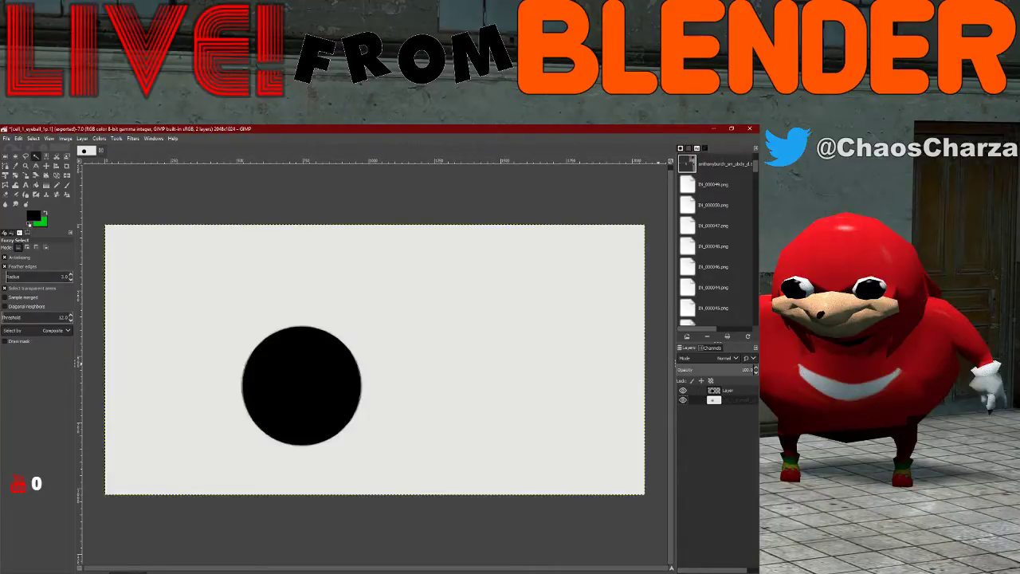
{"action": "key", "text": "shift+ctrl+n"}
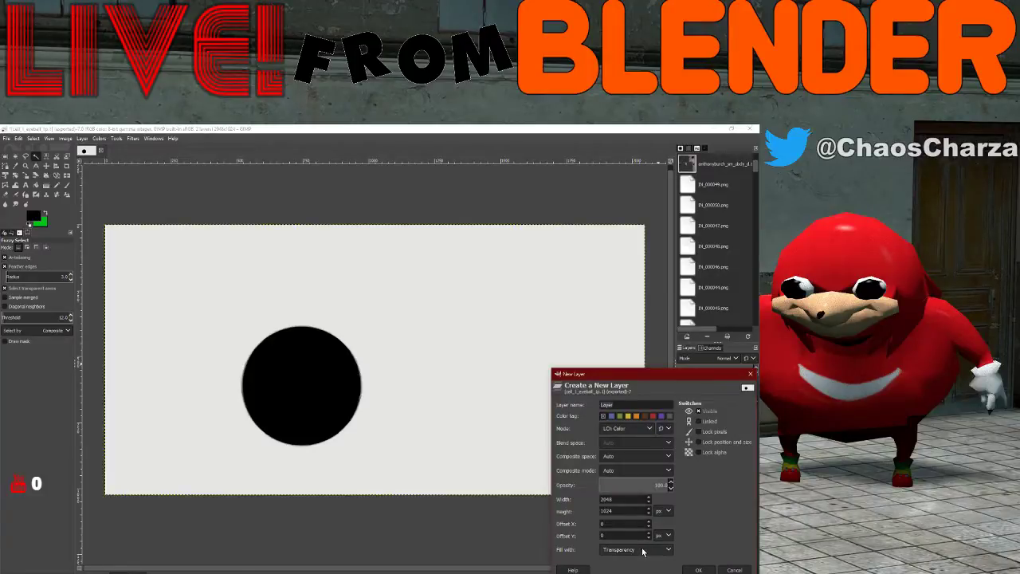
{"action": "left_click", "coordinate": [698, 570]}
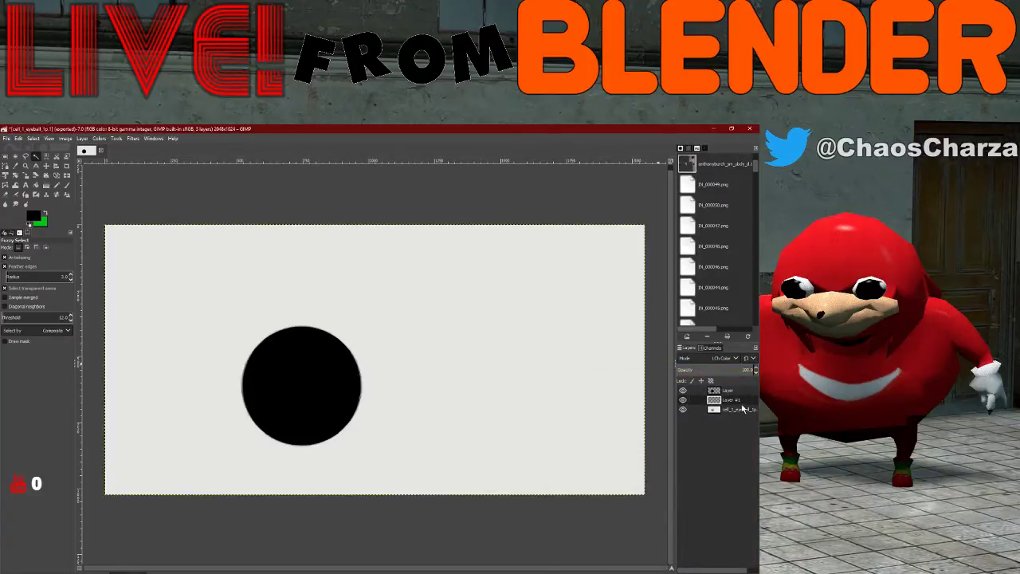
{"action": "left_click_drag", "start_coordinate": [741, 402], "coordinate": [751, 442]}
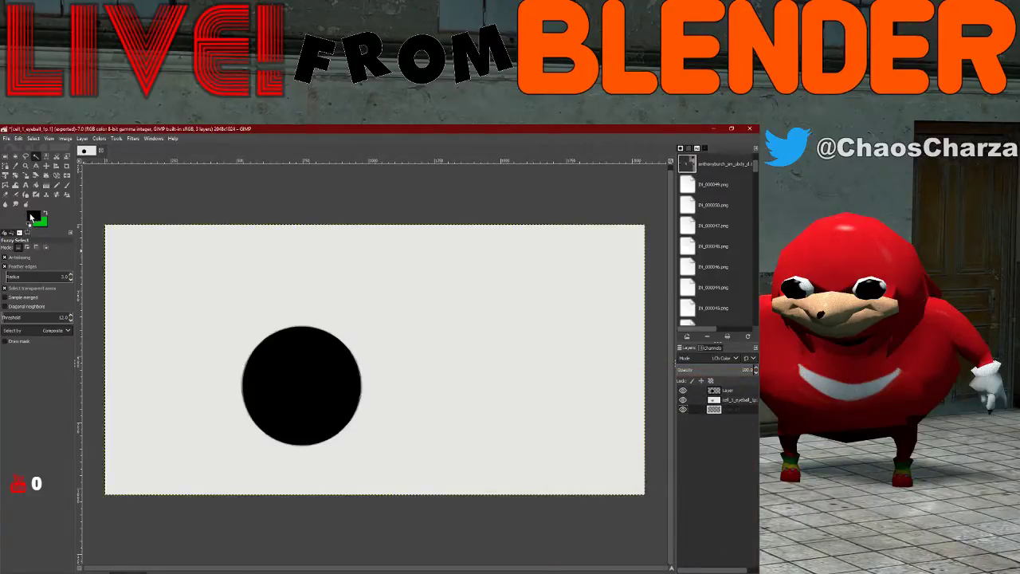
- Set the foreground colour to white (ffffff) and bucket-fill the new bottom layer
{"action": "left_click", "coordinate": [32, 216]}
{"action": "left_click_drag", "start_coordinate": [436, 288], "coordinate": [387, 257]}
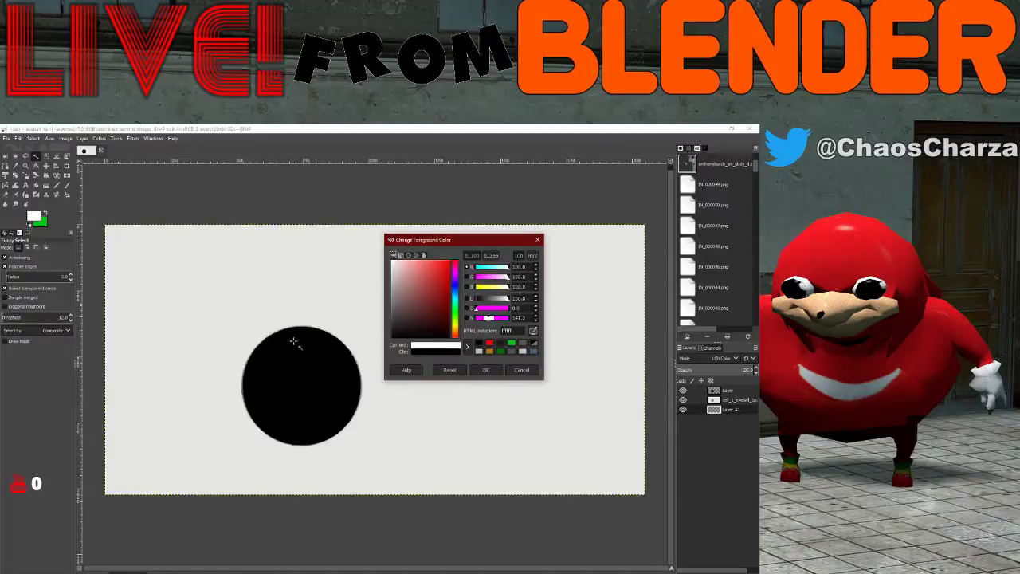
{"action": "left_click", "coordinate": [488, 371]}
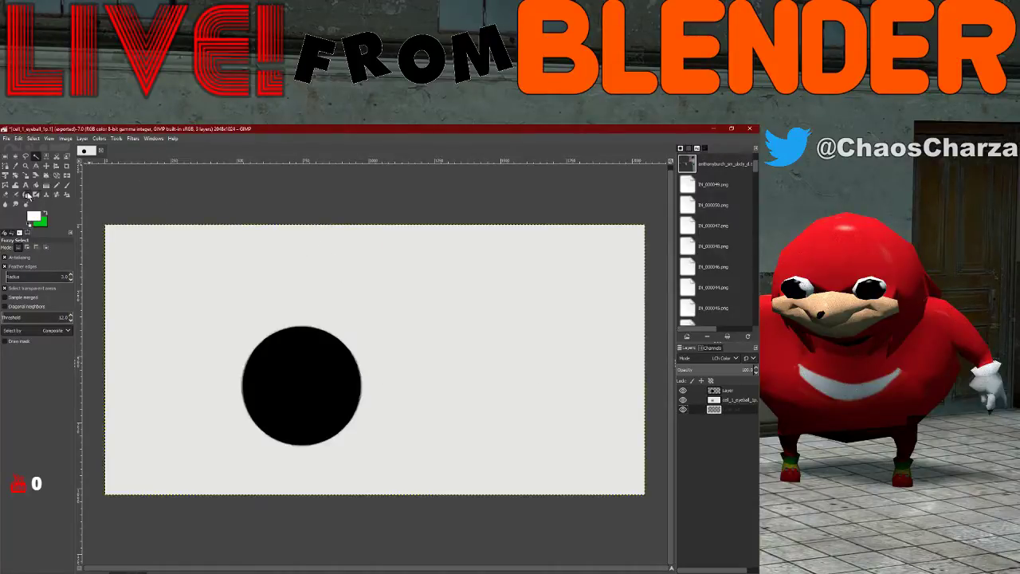
{"action": "left_click", "coordinate": [35, 184]}
{"action": "left_click", "coordinate": [520, 366]}
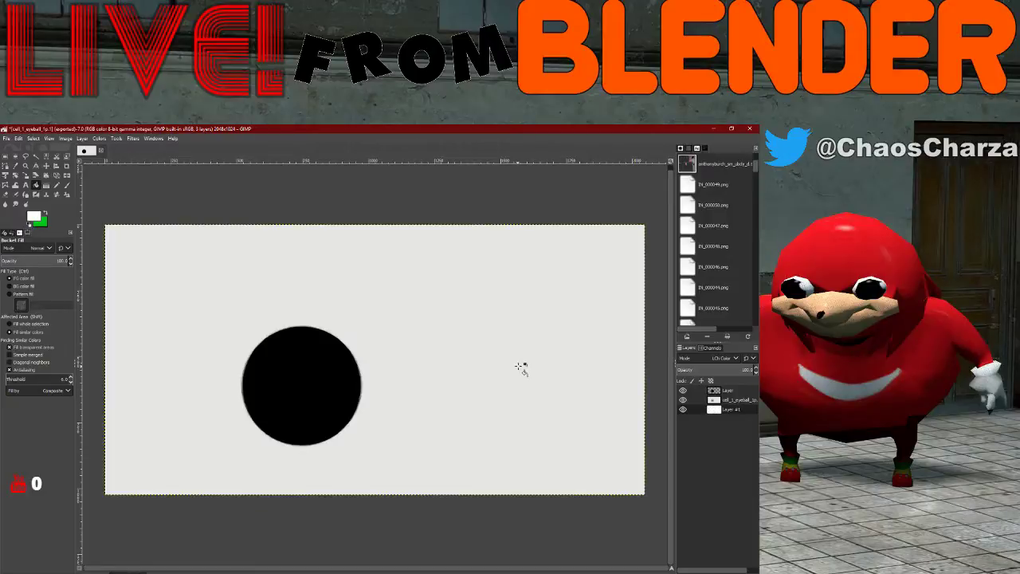
- Activate the eyeball image layer and fuzzy-select its off-white background around the black eye
{"action": "left_click", "coordinate": [36, 157]}
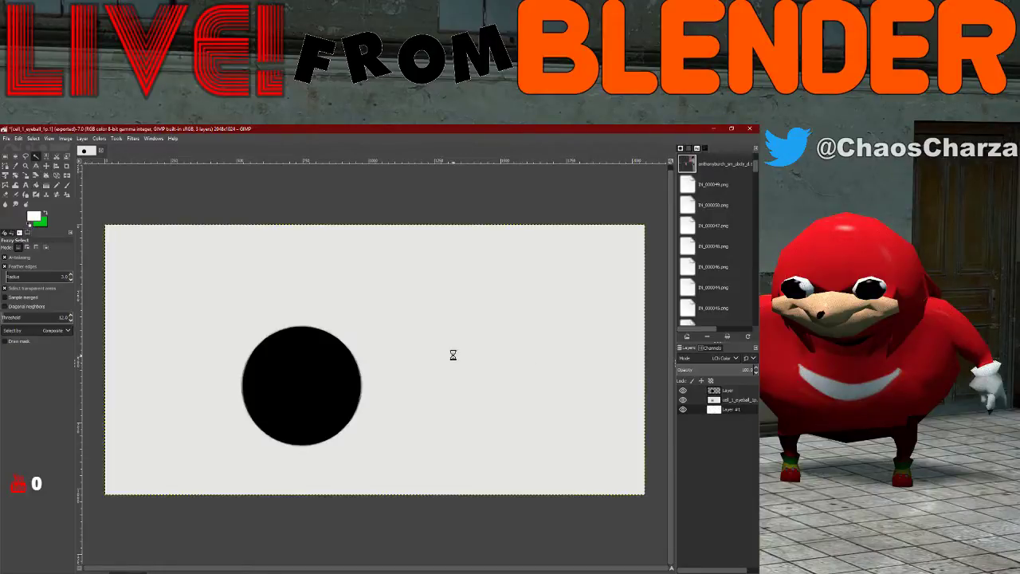
{"action": "left_click", "coordinate": [453, 354]}
{"action": "left_click", "coordinate": [720, 401]}
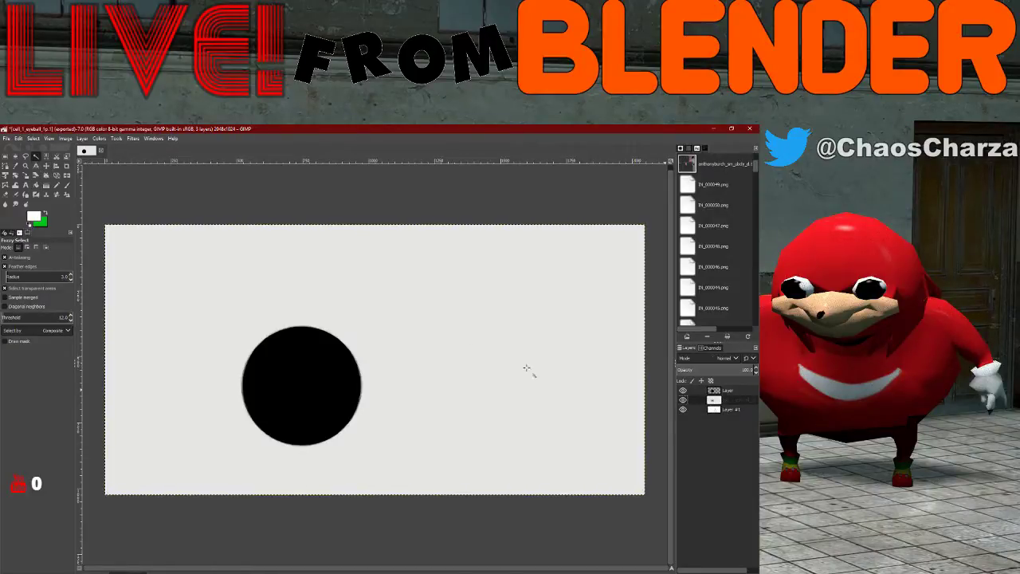
{"action": "left_click", "coordinate": [426, 351]}
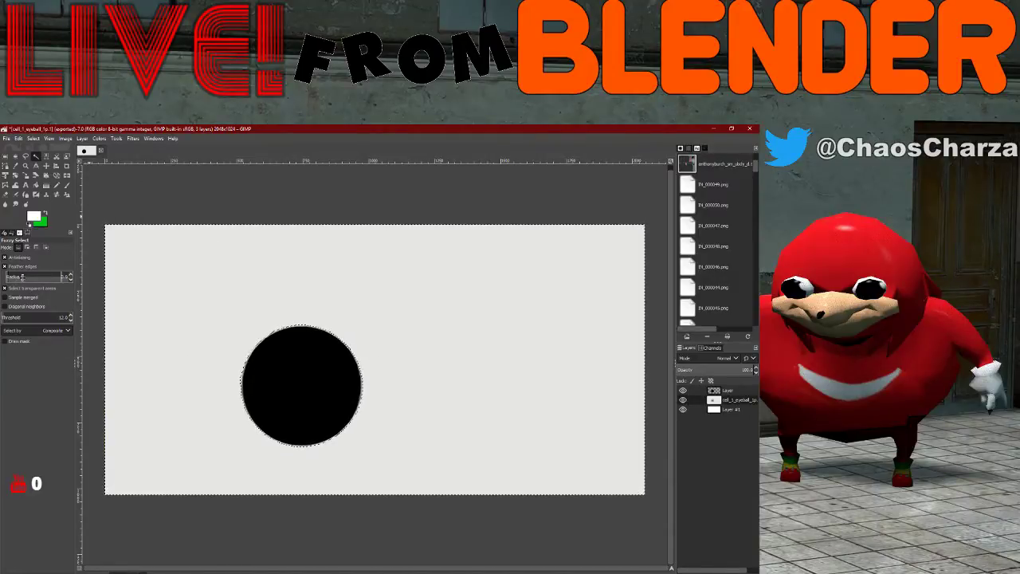
- Reselect the off-white background with Select by Color, using a higher threshold and a larger feather radius
{"action": "left_click", "coordinate": [47, 155]}
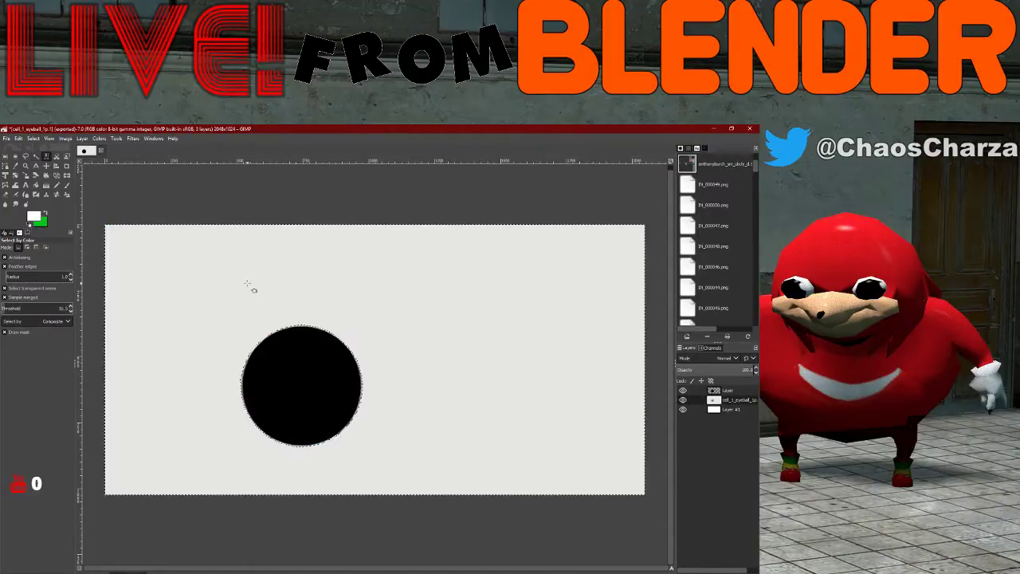
{"action": "left_click", "coordinate": [248, 284], "text": "shift"}
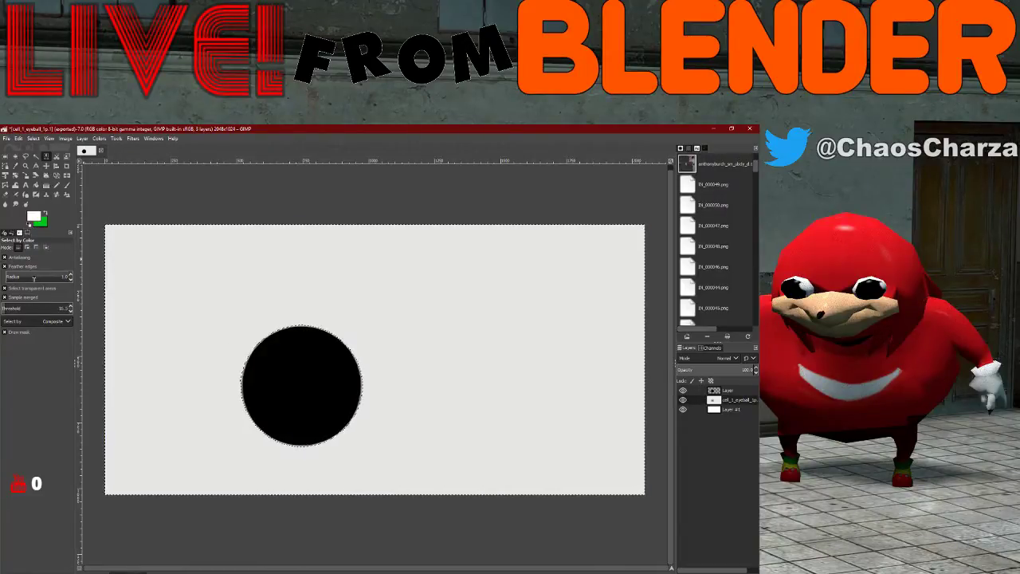
{"action": "left_click_drag", "start_coordinate": [7, 310], "coordinate": [111, 326]}
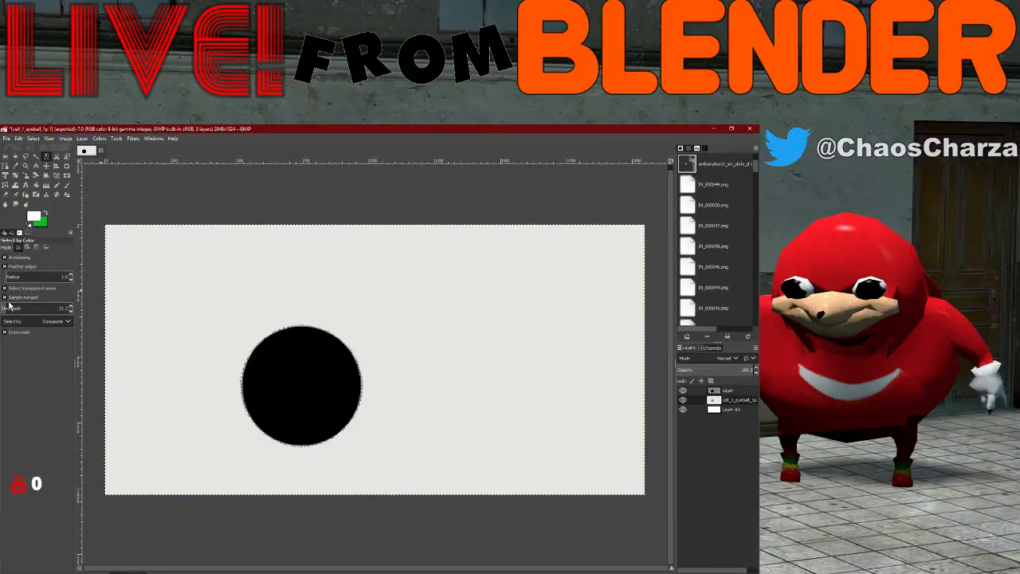
{"action": "mouse_move", "coordinate": [10, 307]}
{"action": "left_mouse_down"}
{"action": "mouse_move", "coordinate": [35, 307]}
{"action": "mouse_move", "coordinate": [3, 309]}
{"action": "mouse_move", "coordinate": [13, 307]}
{"action": "left_mouse_up"}
{"action": "left_click", "coordinate": [199, 284]}
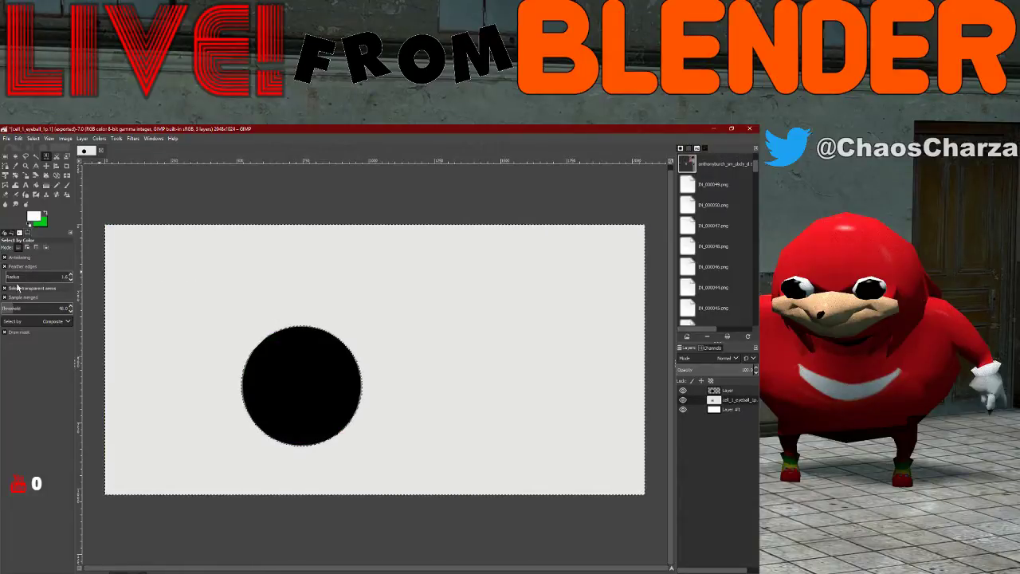
{"action": "left_click_drag", "start_coordinate": [17, 276], "coordinate": [61, 276]}
{"action": "left_click", "coordinate": [175, 304]}
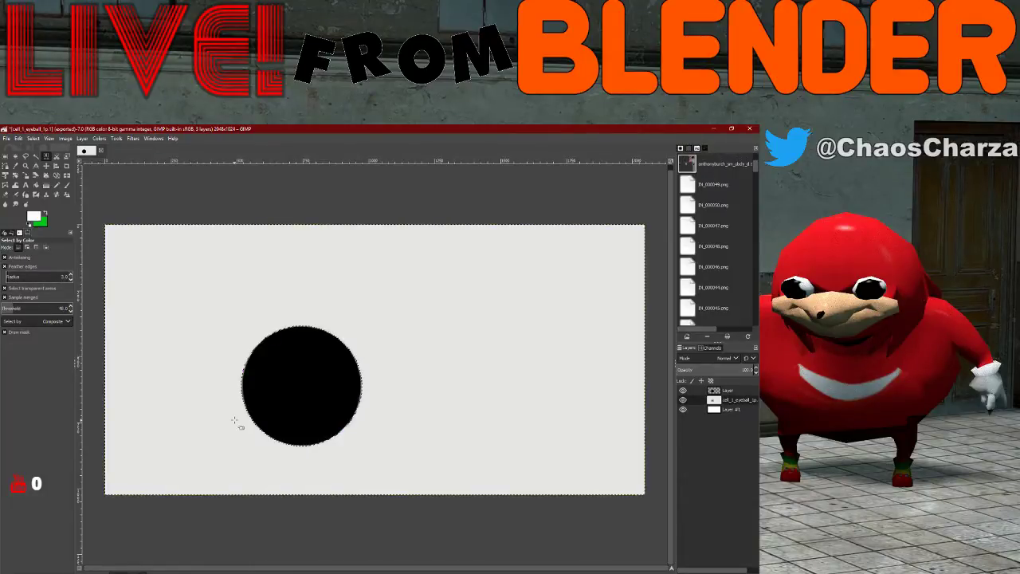
- Delete the selected off-white background from the eyeball image layer and hide that layer
{"action": "scroll", "coordinate": [219, 388], "scroll_direction": "up", "scroll_amount": 3, "text": "ctrl"}
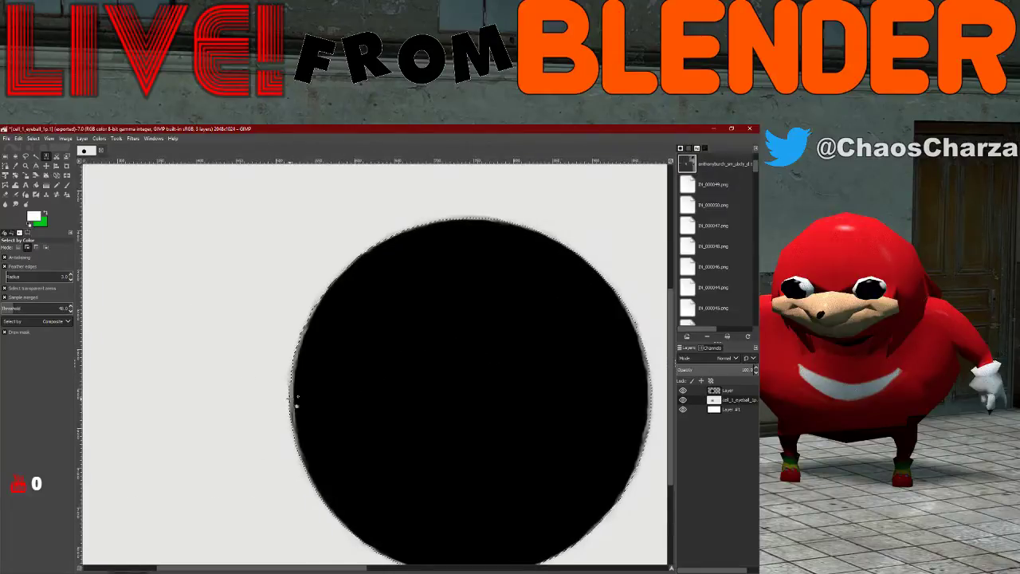
{"action": "scroll", "coordinate": [203, 401], "scroll_direction": "right", "scroll_amount": 8, "text": "shift"}
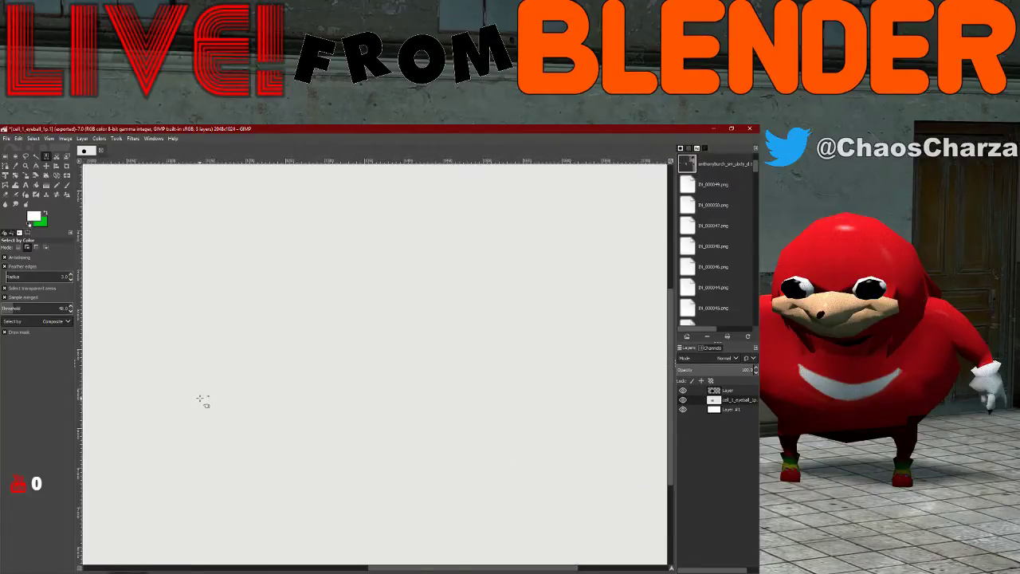
{"action": "scroll", "coordinate": [199, 403], "scroll_direction": "right", "scroll_amount": 3, "text": "shift"}
{"action": "left_click_drag", "start_coordinate": [349, 569], "coordinate": [136, 519]}
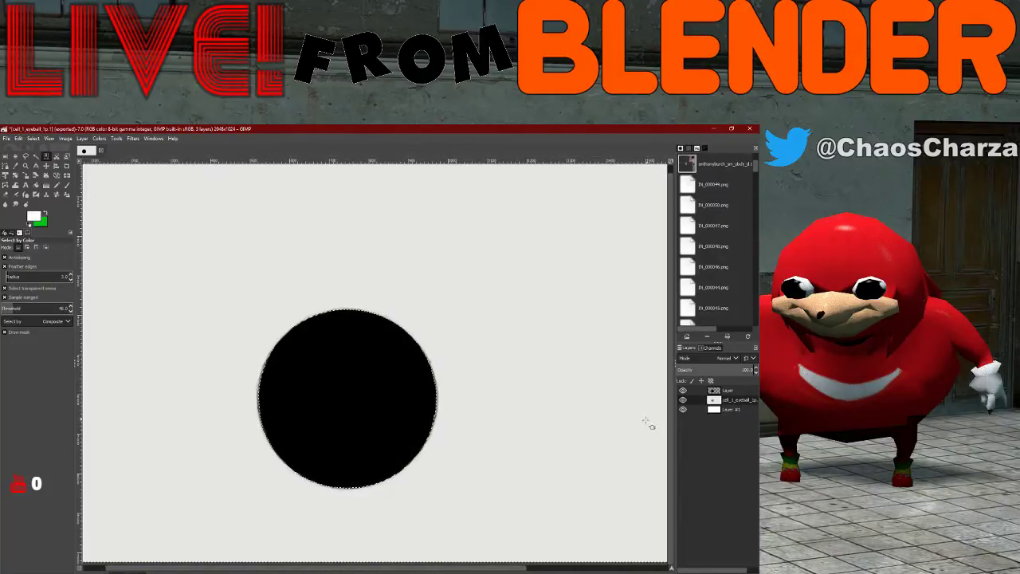
{"action": "key", "text": "Delete"}
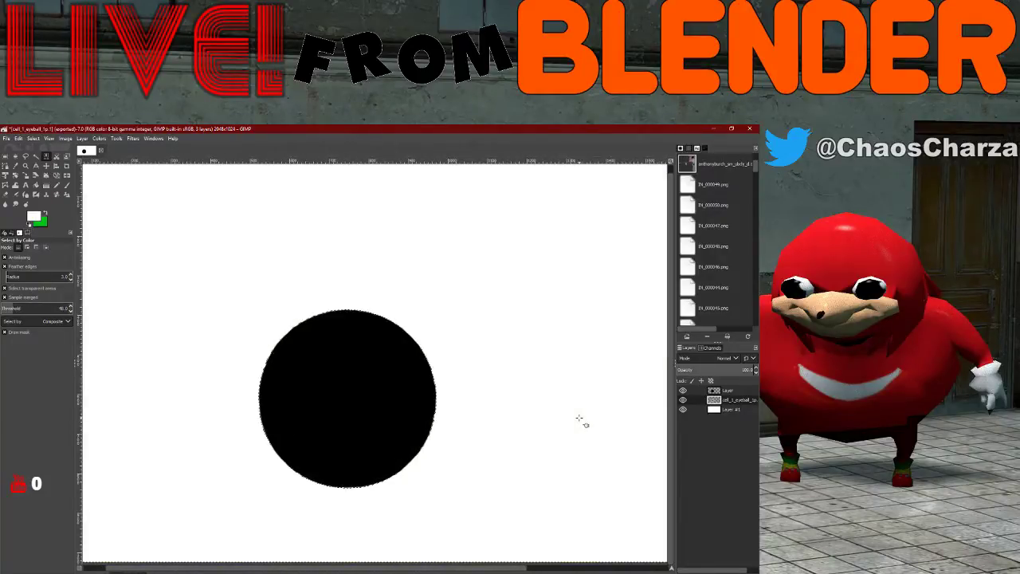
{"action": "left_click", "coordinate": [683, 399]}
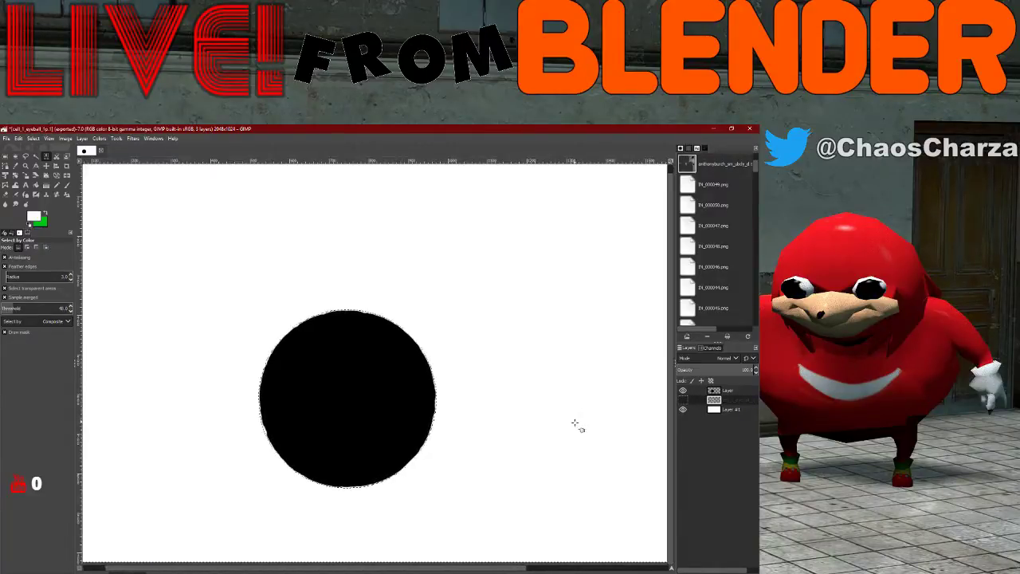
- Merge the top black layer down into the visible eyeball image layer and clear the selection
{"action": "left_click", "coordinate": [683, 400]}
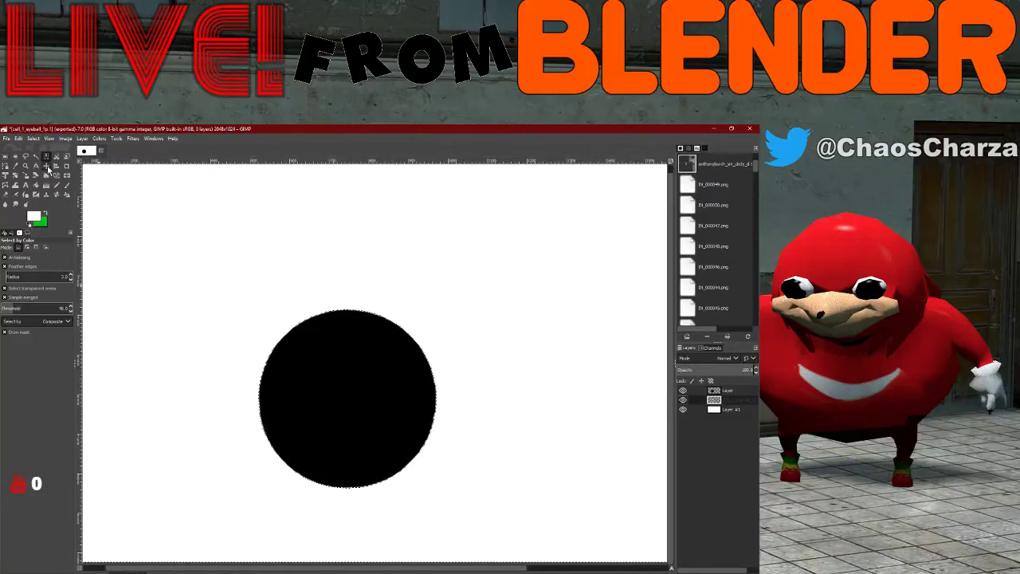
{"action": "right_click", "coordinate": [727, 390]}
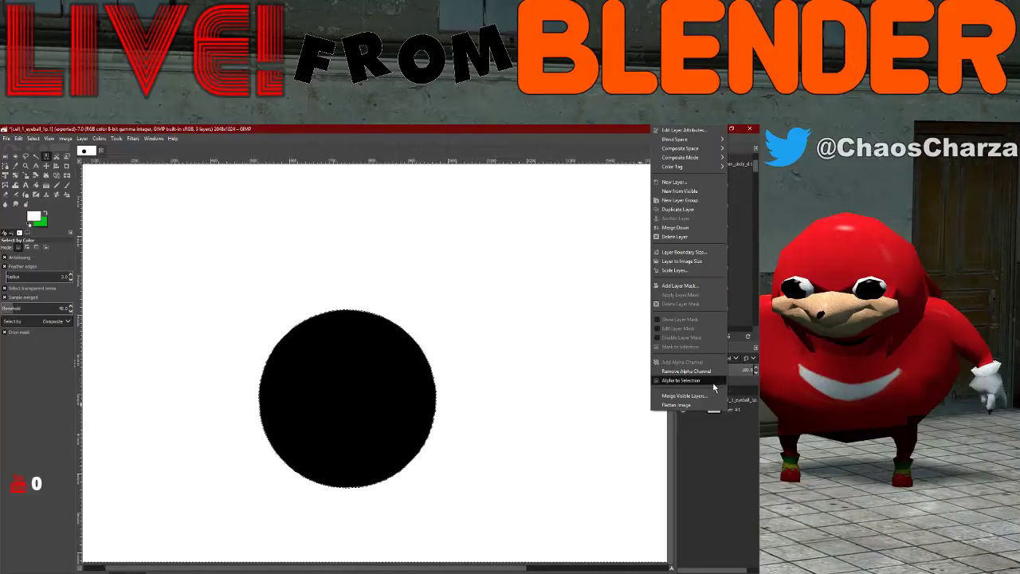
{"action": "left_click", "coordinate": [685, 228]}
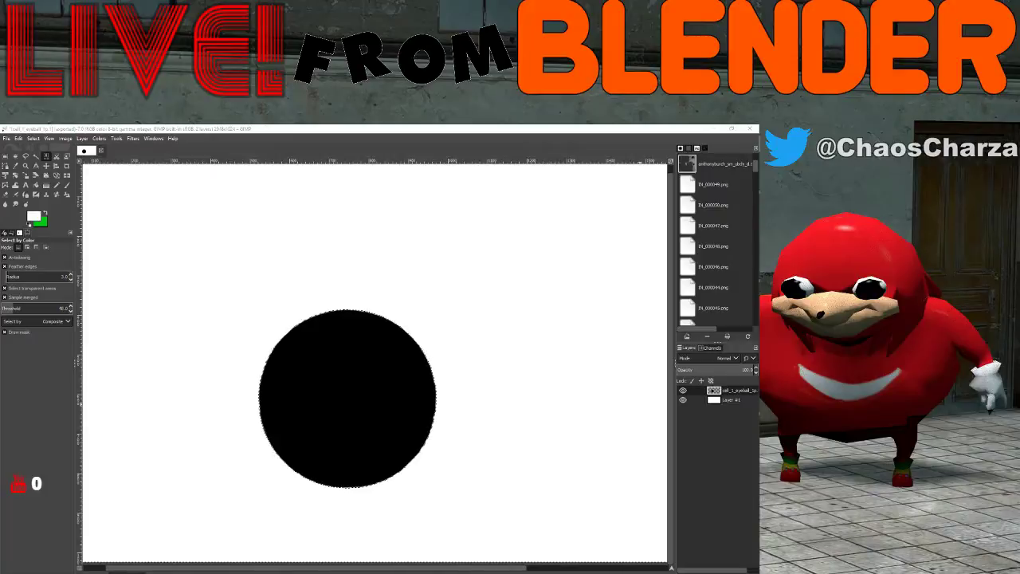
{"action": "left_click", "coordinate": [7, 158]}
{"action": "left_click", "coordinate": [355, 350]}
{"action": "scroll", "coordinate": [537, 316], "scroll_direction": "down", "scroll_amount": 4, "text": "shift"}
{"action": "scroll", "coordinate": [523, 317], "scroll_direction": "down", "scroll_amount": 2, "text": "ctrl"}
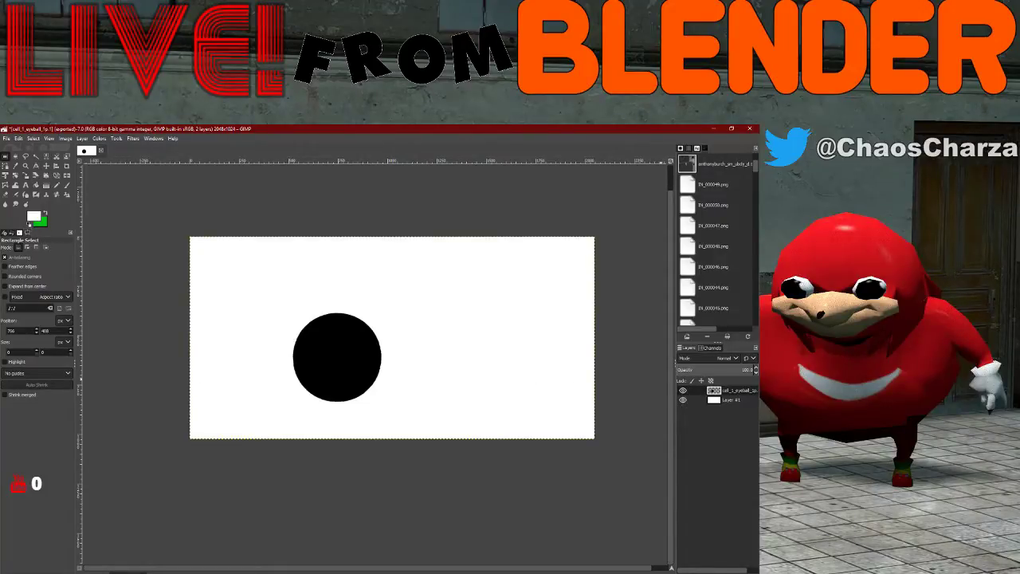
- Try duplicating the merged eyeball layer and hiding the original, and undo back to the separate layers
{"action": "key", "text": "ctrl+shift+d"}
{"action": "left_click", "coordinate": [683, 402]}
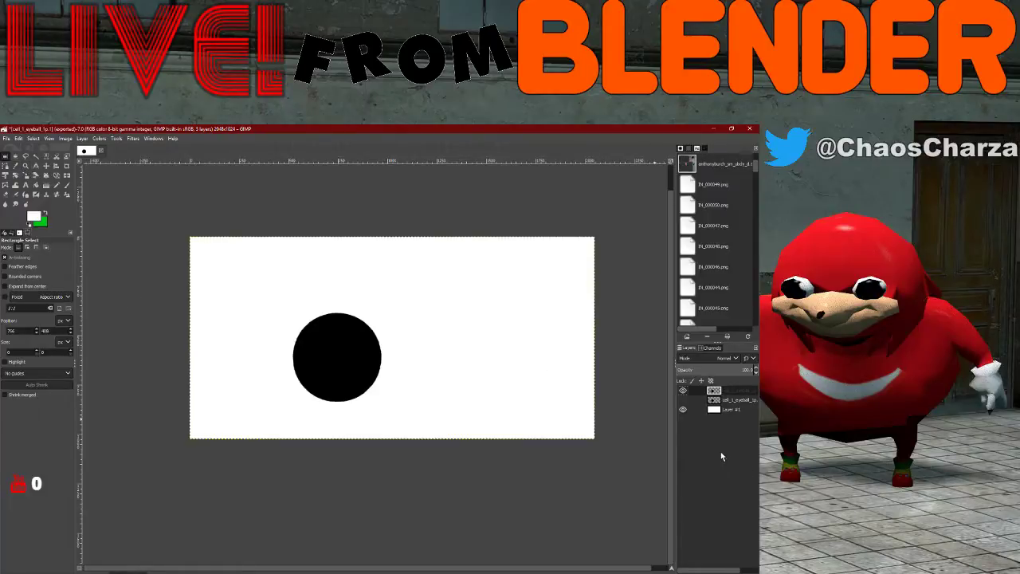
{"action": "key", "text": "ctrl+z"}
{"action": "key", "text": "ctrl+z"}
{"action": "key", "text": "ctrl+a"}
{"action": "key", "text": "ctrl+x"}
{"action": "key", "text": "ctrl+v"}
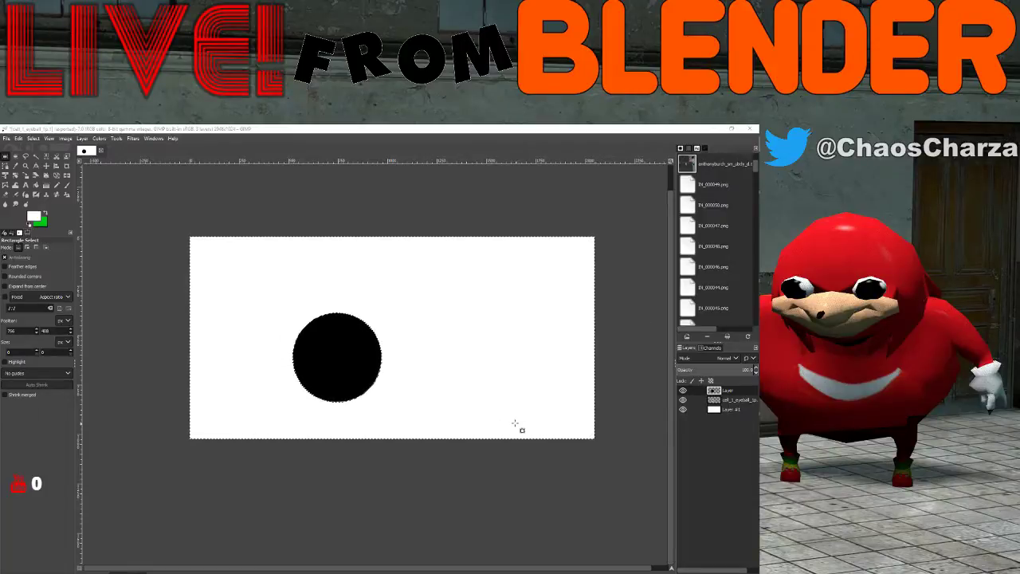
- Clear the selection around the black circle
{"action": "left_click", "coordinate": [479, 372]}
{"action": "left_click", "coordinate": [321, 346]}
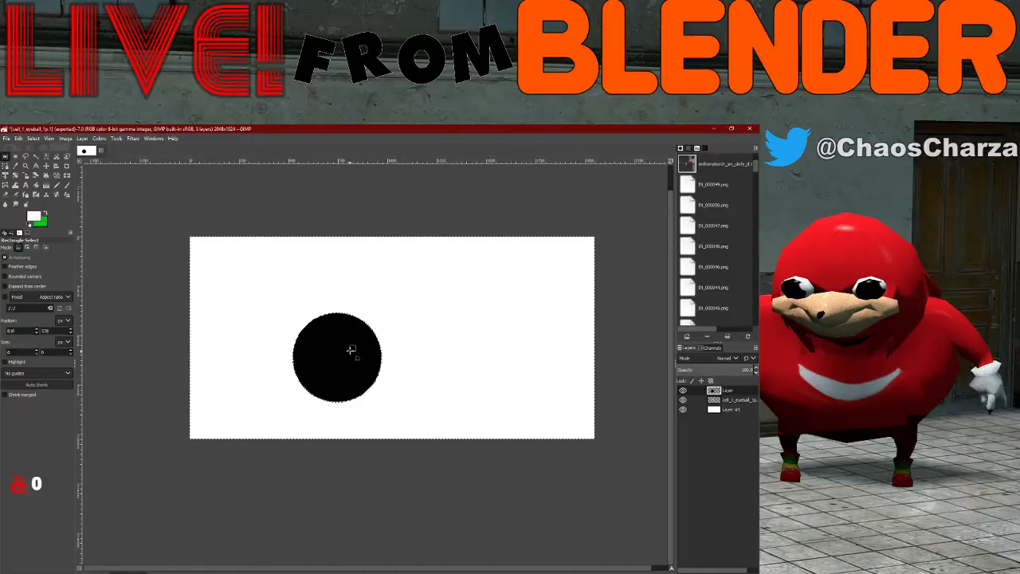
{"action": "left_click", "coordinate": [414, 307]}
{"action": "left_click", "coordinate": [730, 400]}
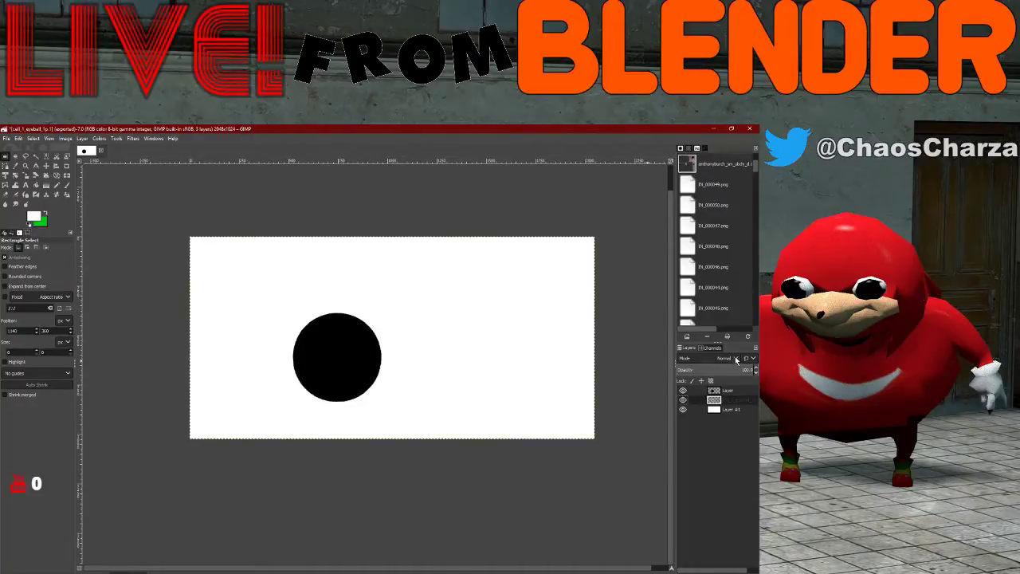
{"action": "left_click", "coordinate": [46, 165]}
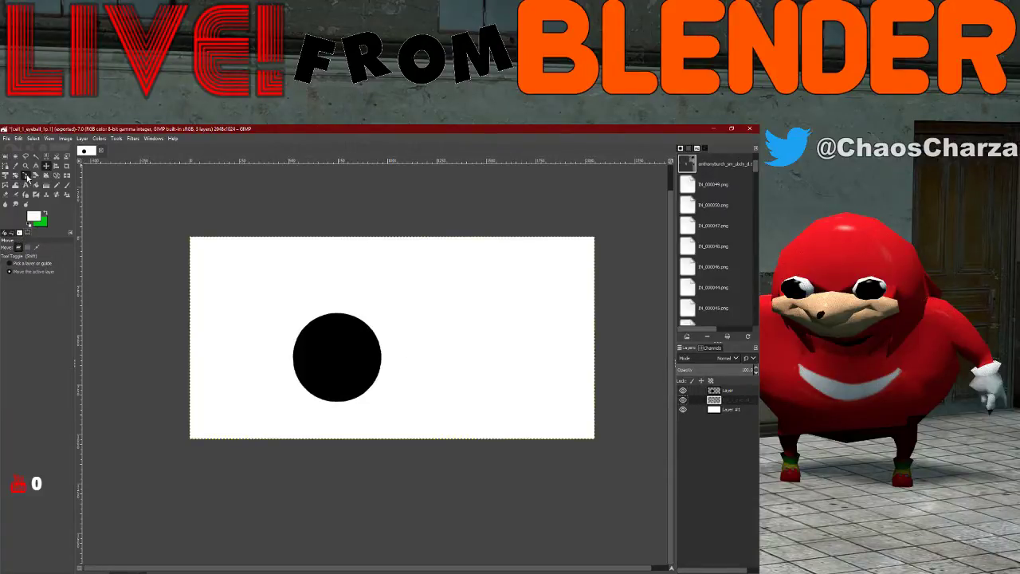
{"action": "left_click", "coordinate": [26, 175]}
{"action": "left_click", "coordinate": [337, 320]}
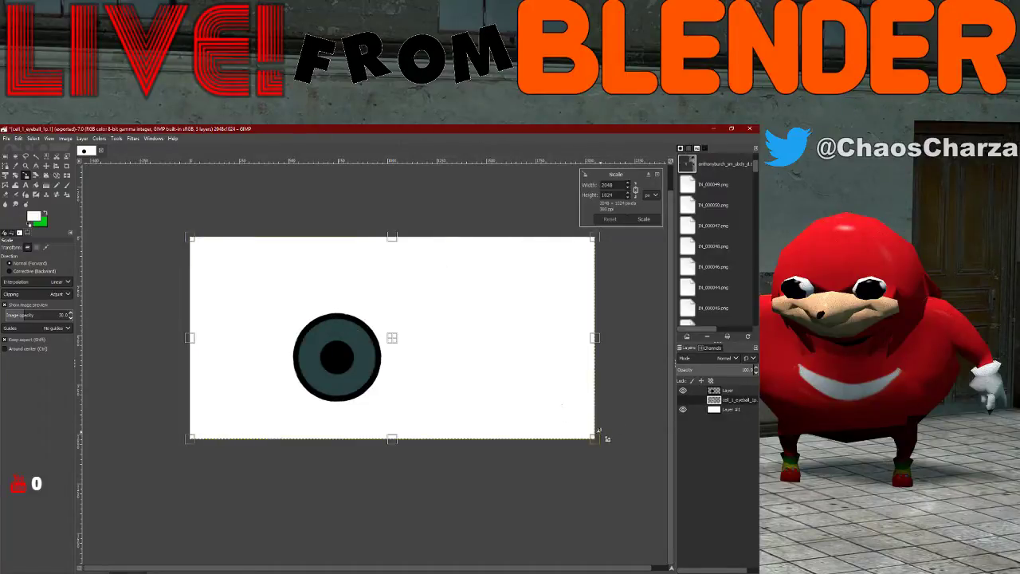
{"action": "left_click_drag", "start_coordinate": [589, 440], "coordinate": [441, 388]}
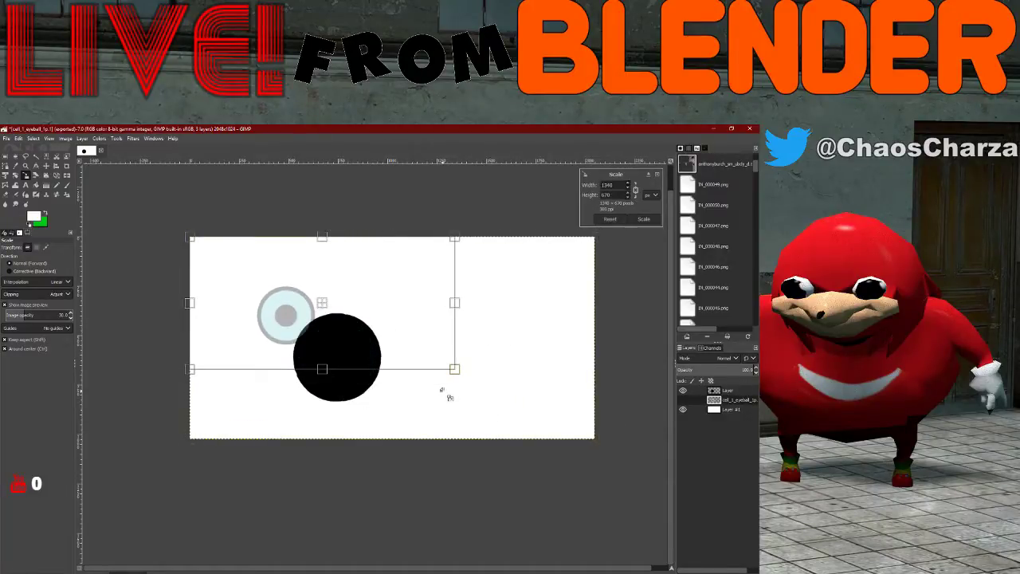
{"action": "key", "text": "ctrl+z"}
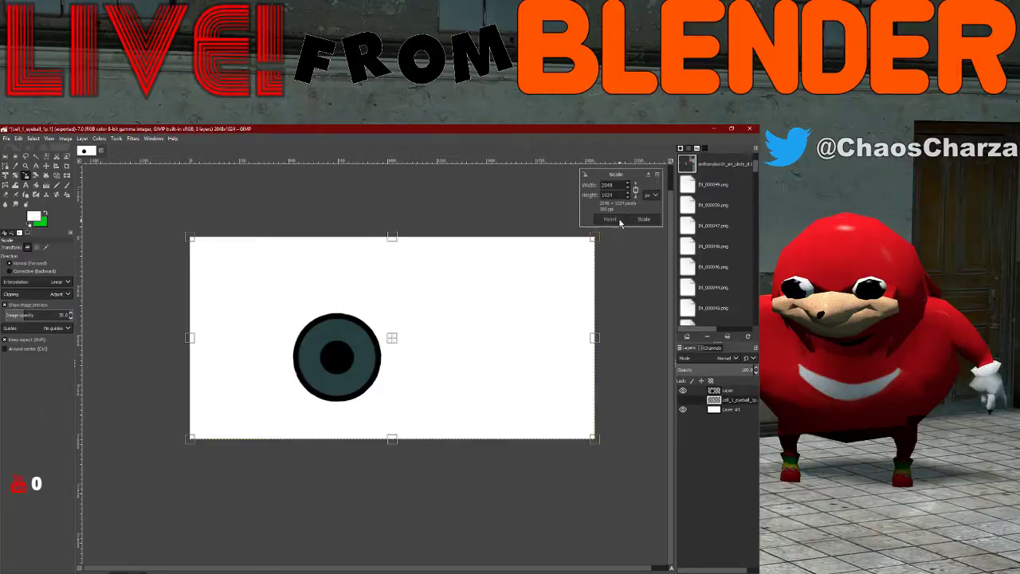
{"action": "left_click", "coordinate": [656, 175]}
- Scale the top black circle layer to about 649 × 324 px, centred over the original pupil, and hide the eyeball image layer
{"action": "left_click", "coordinate": [727, 390]}
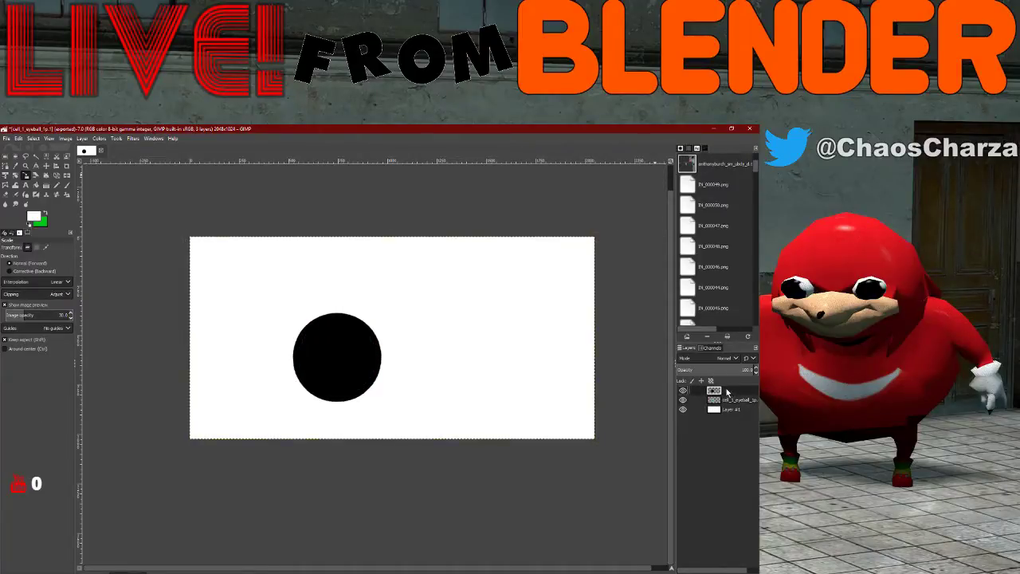
{"action": "left_click", "coordinate": [349, 385]}
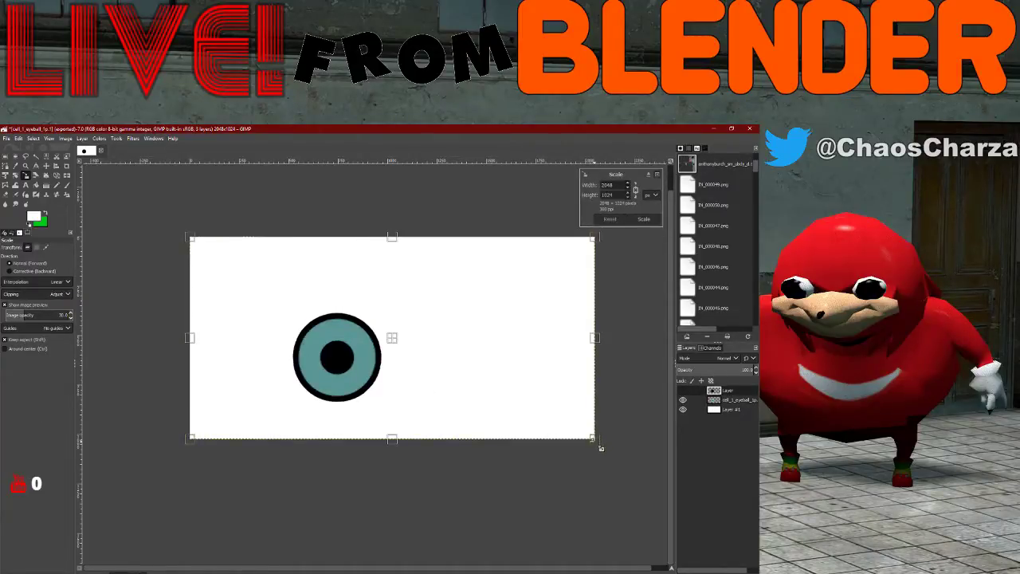
{"action": "left_click_drag", "start_coordinate": [591, 437], "coordinate": [321, 341]}
{"action": "left_click_drag", "start_coordinate": [284, 271], "coordinate": [359, 357]}
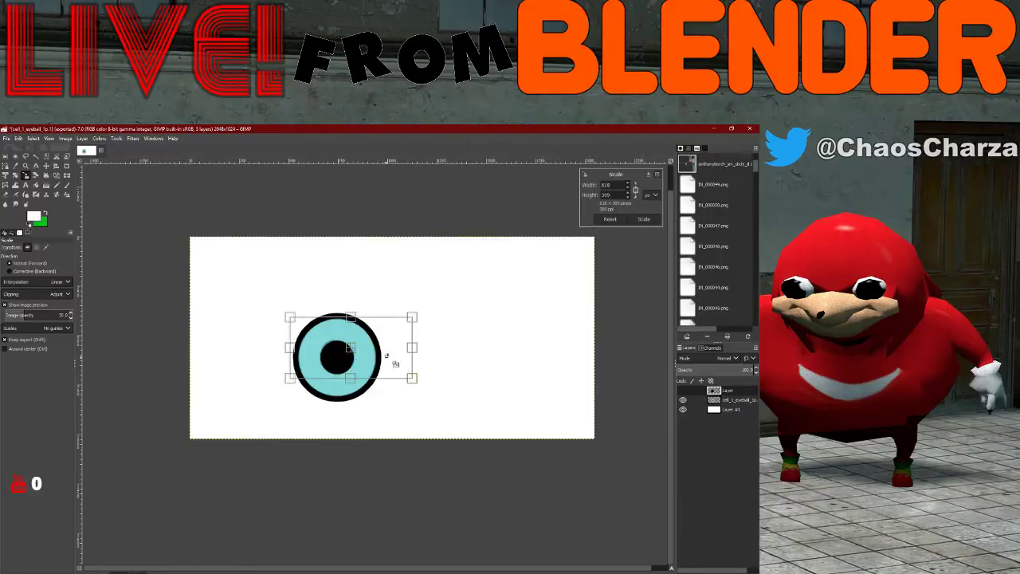
{"action": "left_click_drag", "start_coordinate": [416, 386], "coordinate": [423, 388]}
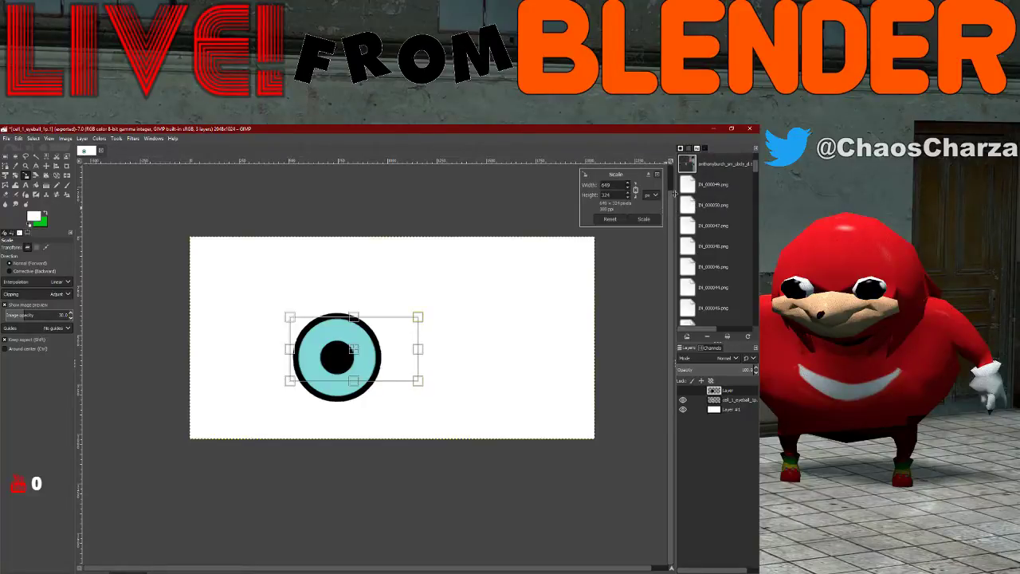
{"action": "left_click", "coordinate": [642, 219]}
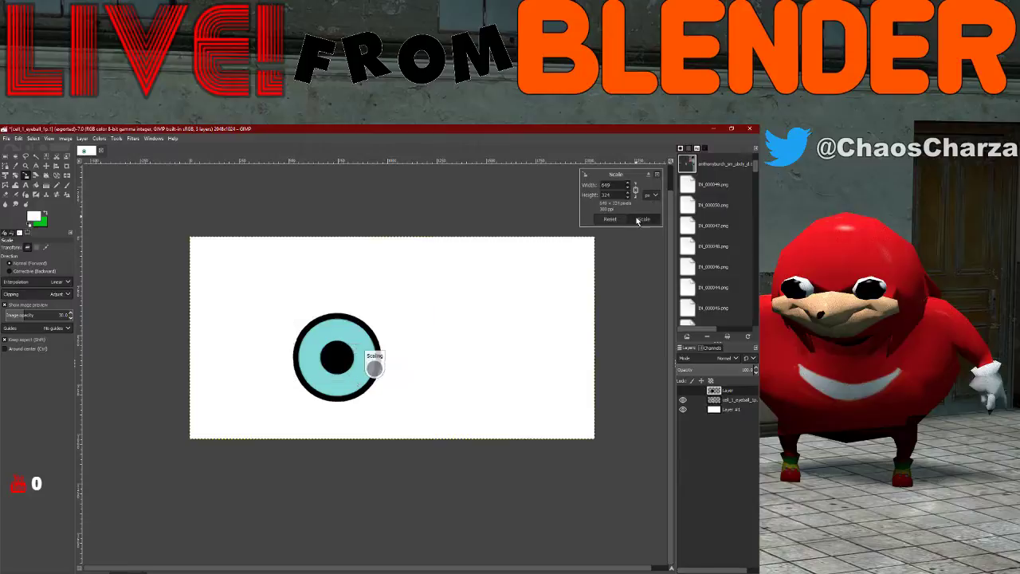
{"action": "left_click", "coordinate": [683, 400]}
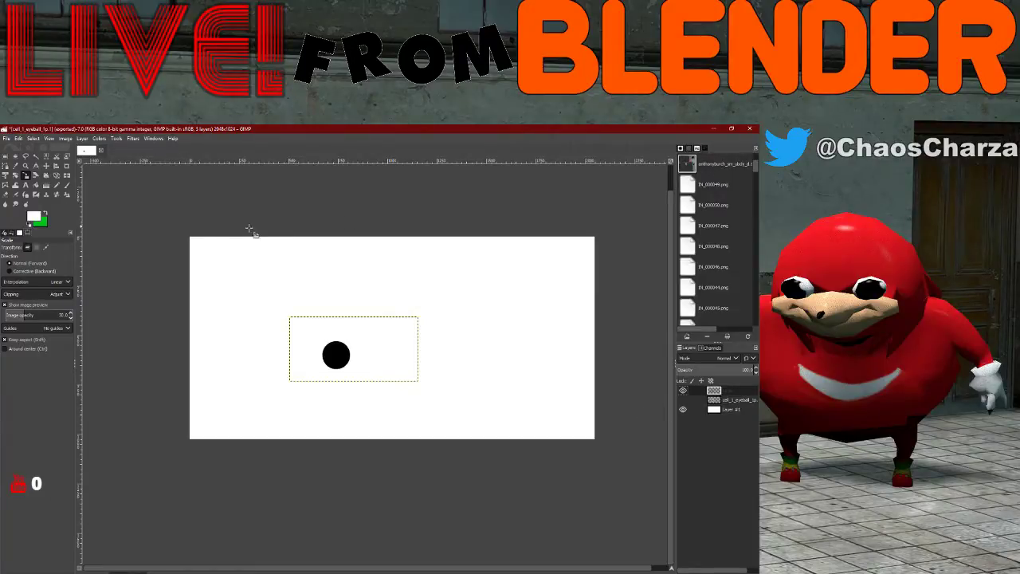
- Export the image over cell_1_eyeball_1p.1.psd and reload the eyeball texture in Blender
{"action": "left_click", "coordinate": [12, 139]}
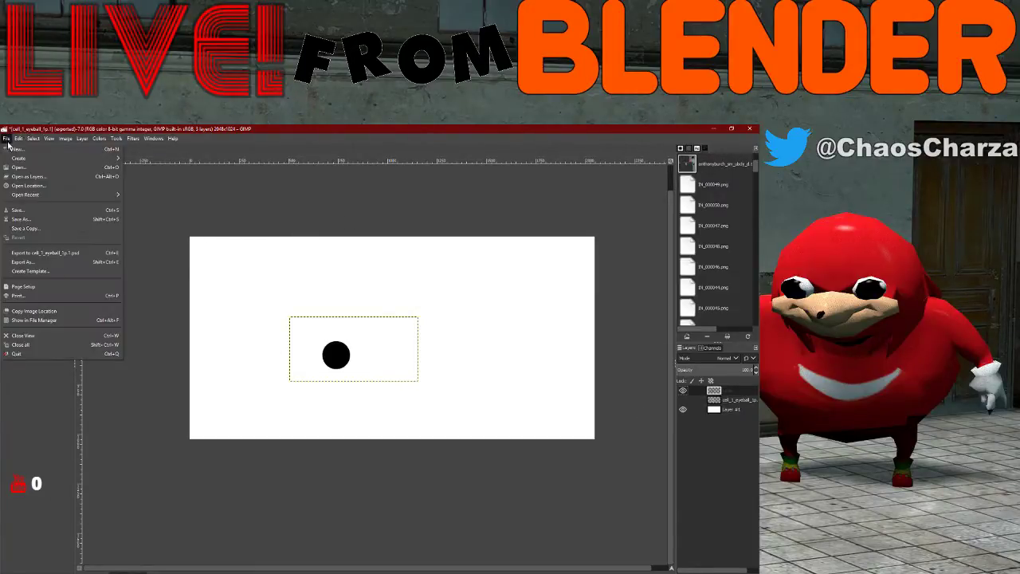
{"action": "left_click", "coordinate": [49, 256]}
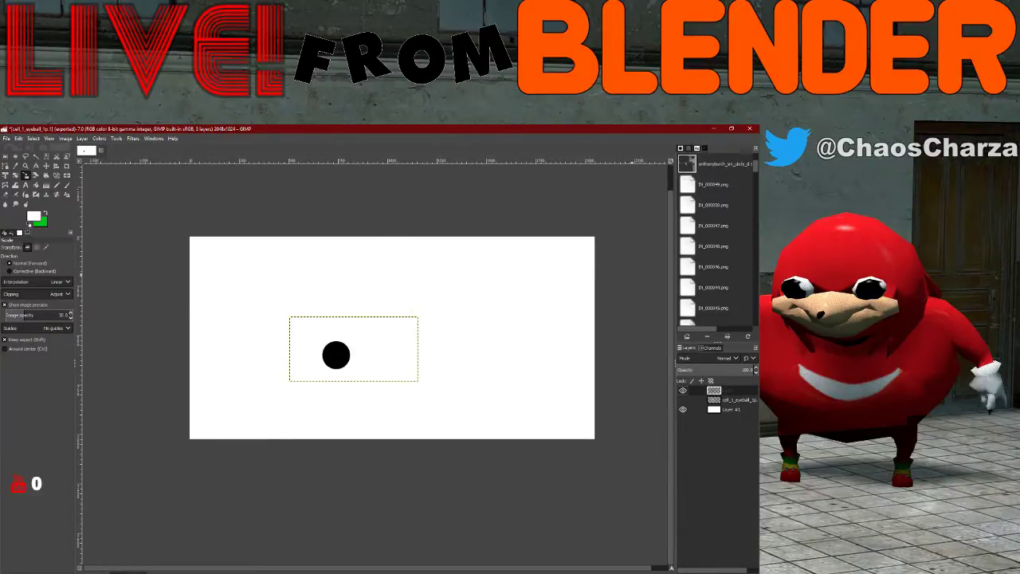
{"action": "left_click", "coordinate": [714, 129]}
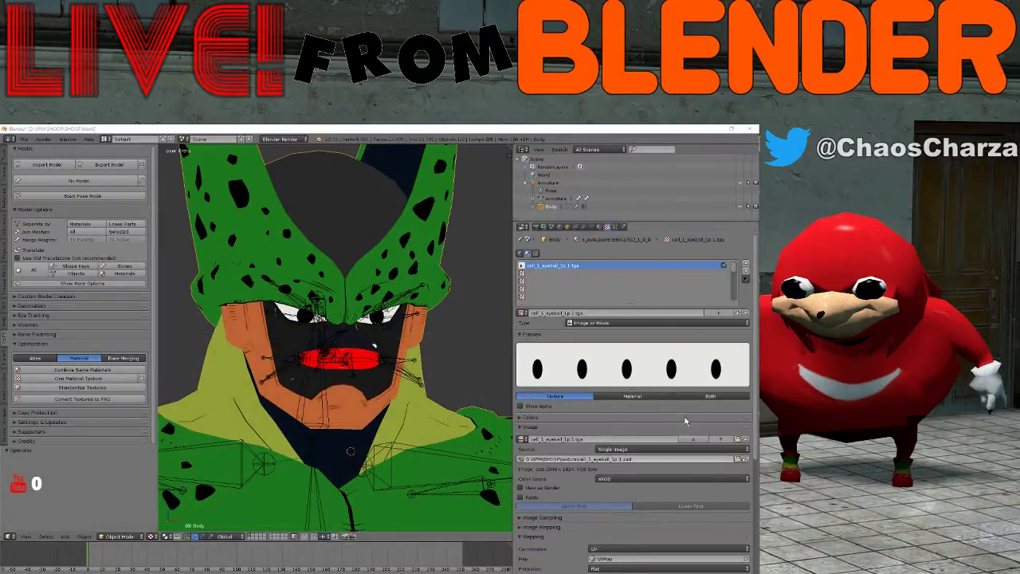
{"action": "left_click", "coordinate": [746, 459]}
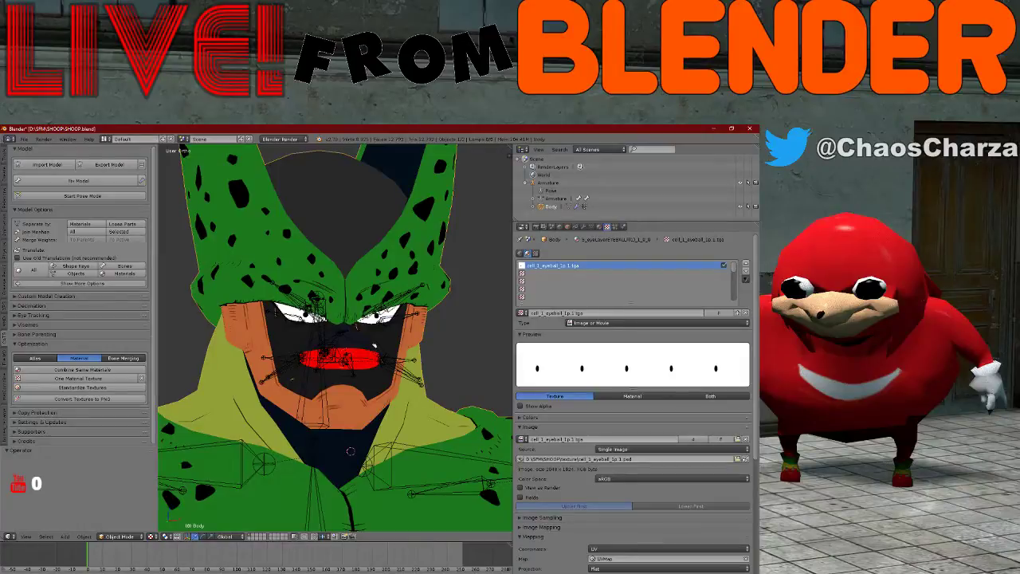
- Return to GIMP and duplicate the scaled black pupil layer
{"action": "key", "text": "alt+Tab"}
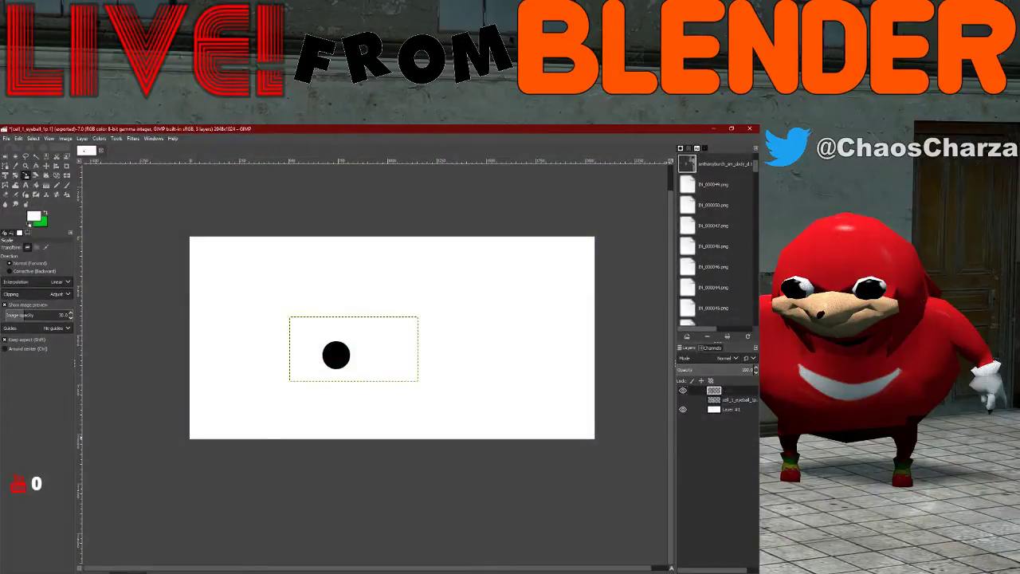
{"action": "key", "text": "ctrl+shift+d"}
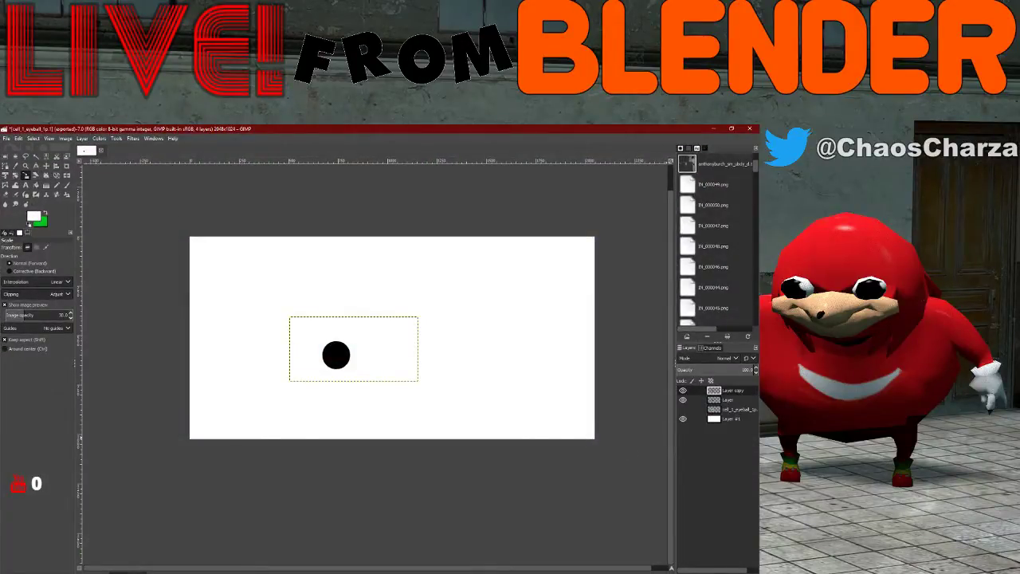
{"action": "key", "text": "alt+Tab"}
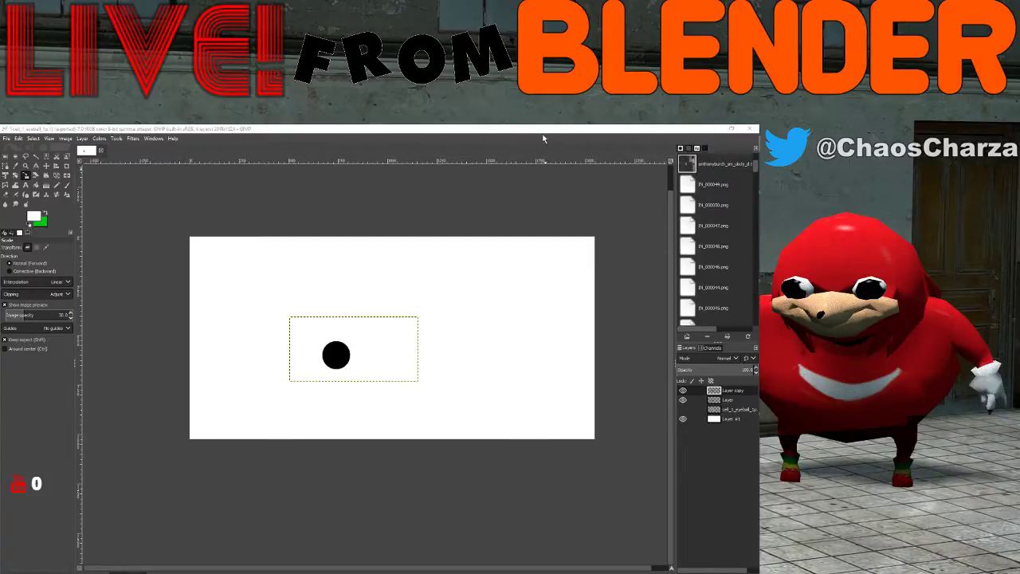
- Scale the pupil copy to about 1039 × 520 px, centred on the original iris as reference, and hide the eyeball image layer again
{"action": "left_click", "coordinate": [352, 361]}
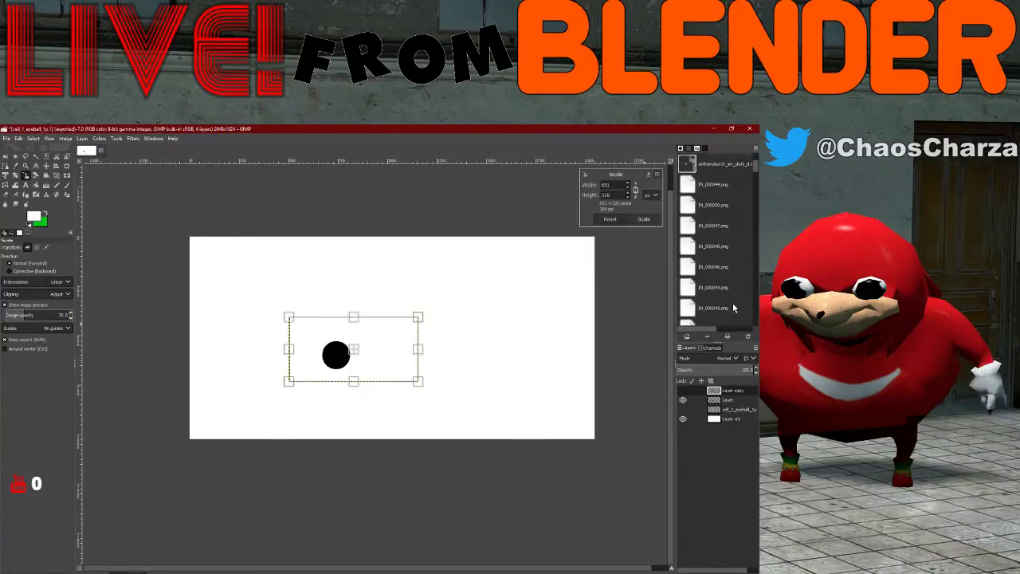
{"action": "left_click", "coordinate": [682, 409]}
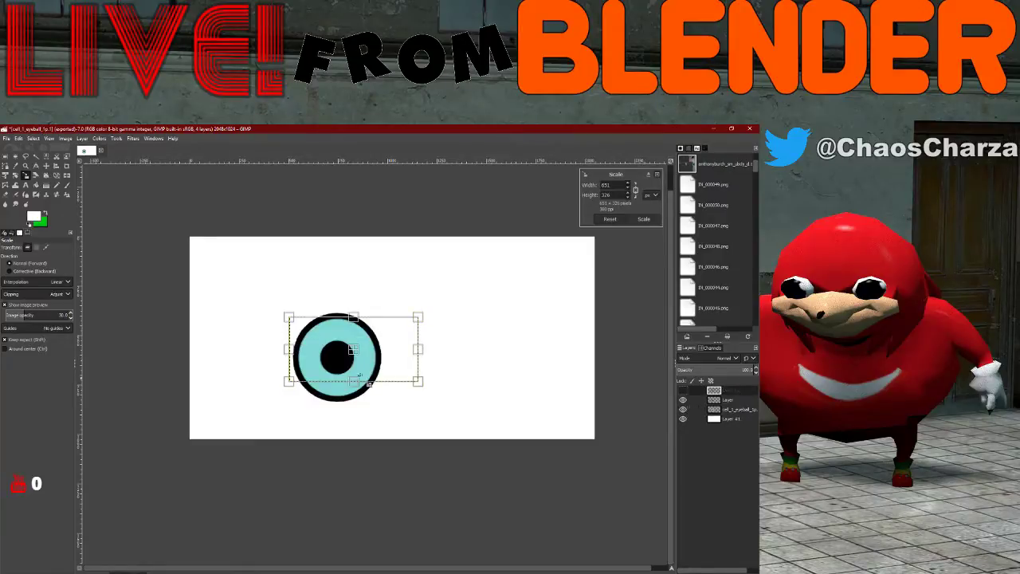
{"action": "left_click_drag", "start_coordinate": [425, 320], "coordinate": [488, 273]}
{"action": "left_click_drag", "start_coordinate": [401, 330], "coordinate": [372, 356]}
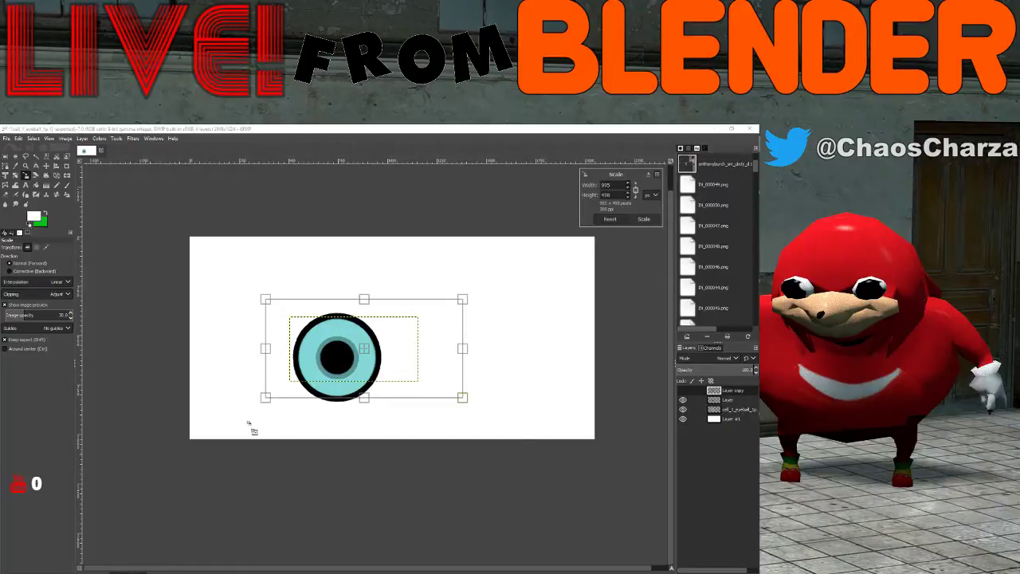
{"action": "left_click_drag", "start_coordinate": [263, 299], "coordinate": [256, 296]}
{"action": "left_click_drag", "start_coordinate": [361, 346], "coordinate": [365, 348]}
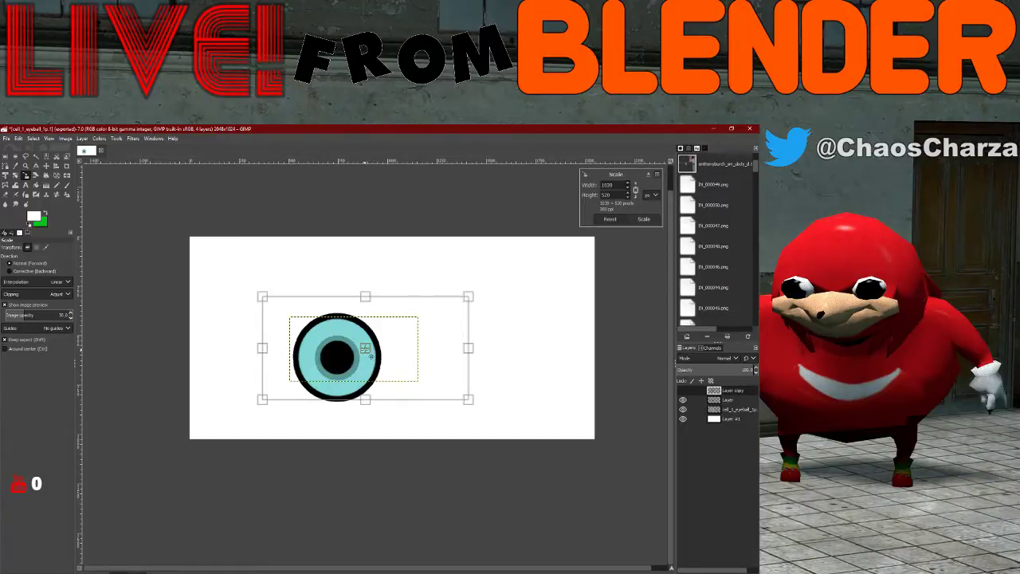
{"action": "left_click_drag", "start_coordinate": [366, 349], "coordinate": [364, 349]}
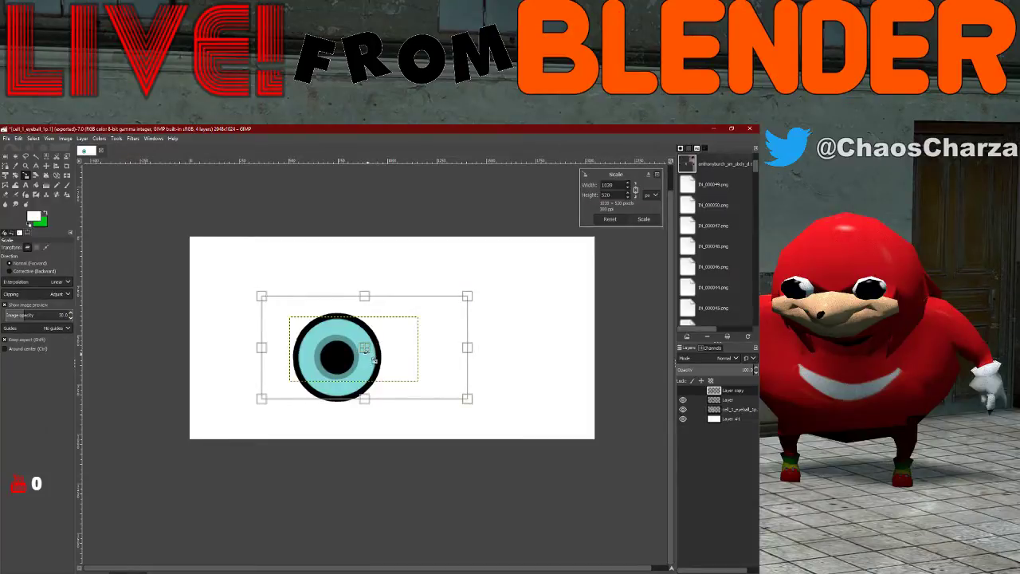
{"action": "left_click", "coordinate": [643, 219]}
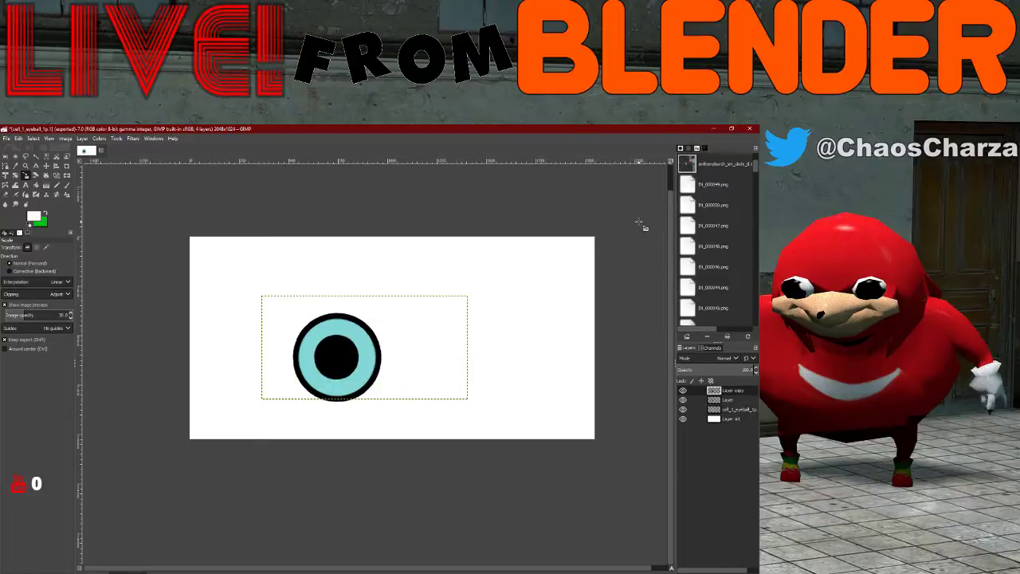
{"action": "left_click", "coordinate": [682, 408]}
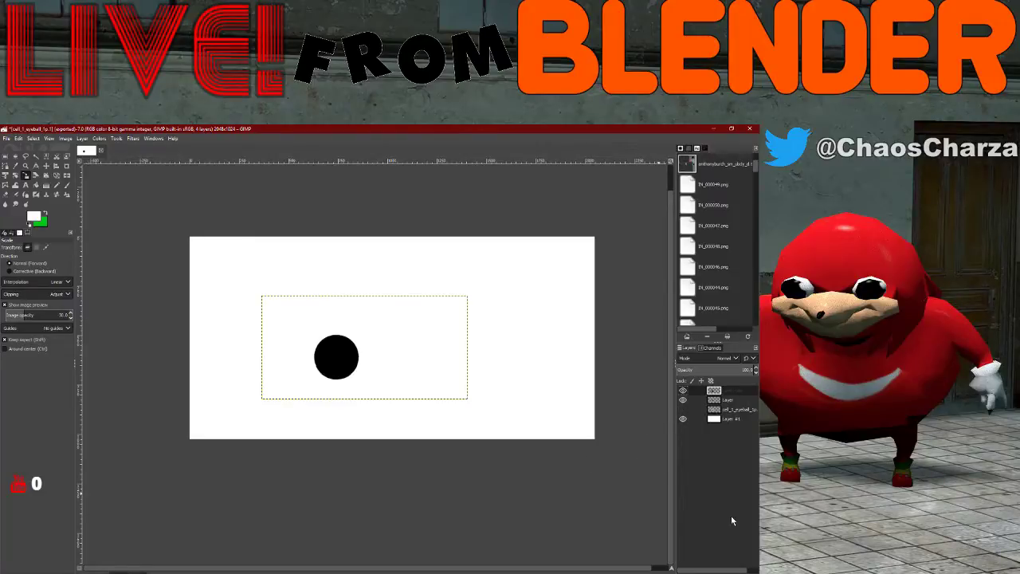
- Export the enlarged pupil image over cell_1_eyeball_1p.1.psd and switch to Blender
{"action": "left_click", "coordinate": [6, 138]}
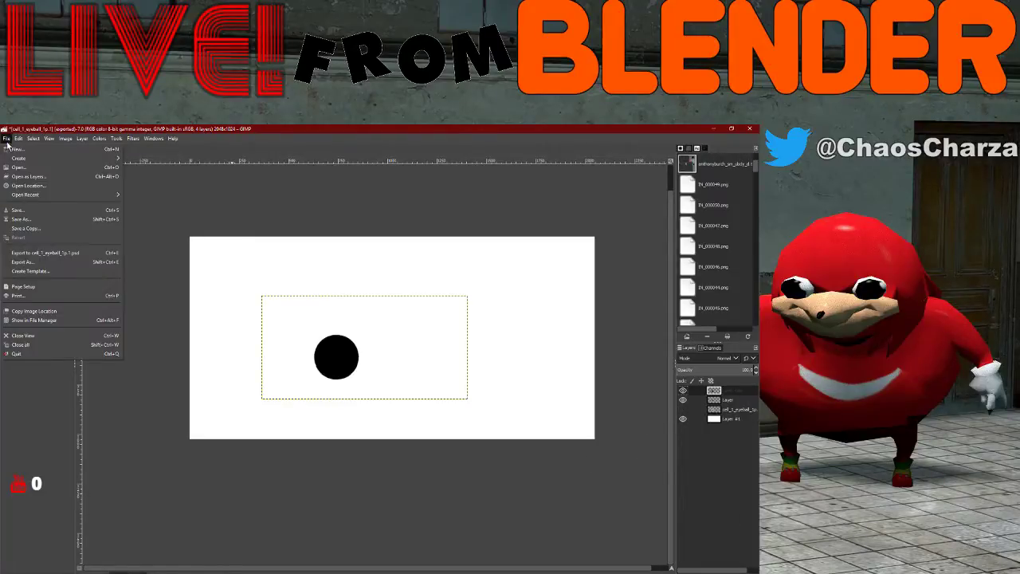
{"action": "left_click", "coordinate": [12, 253]}
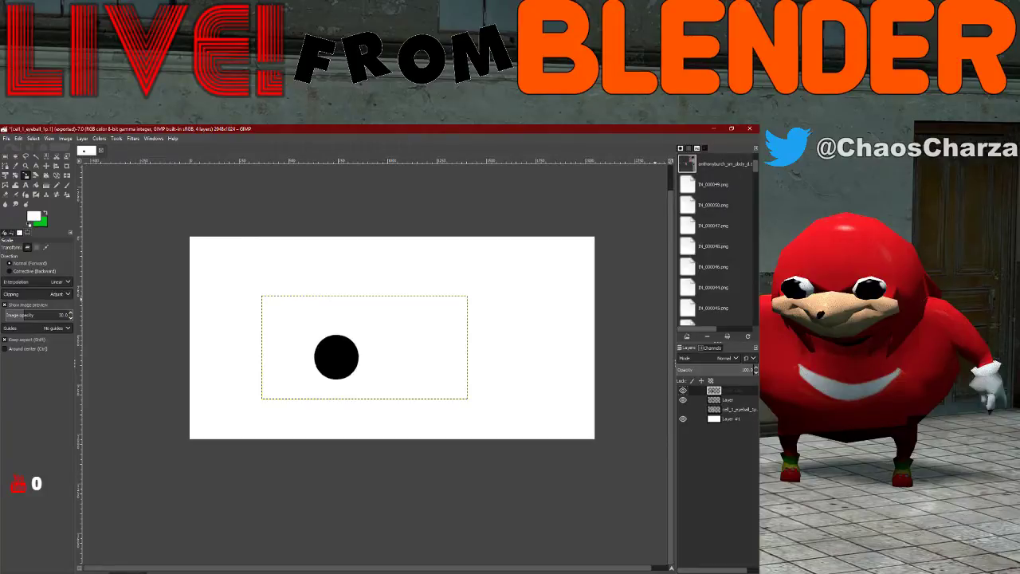
{"action": "left_click", "coordinate": [716, 128]}
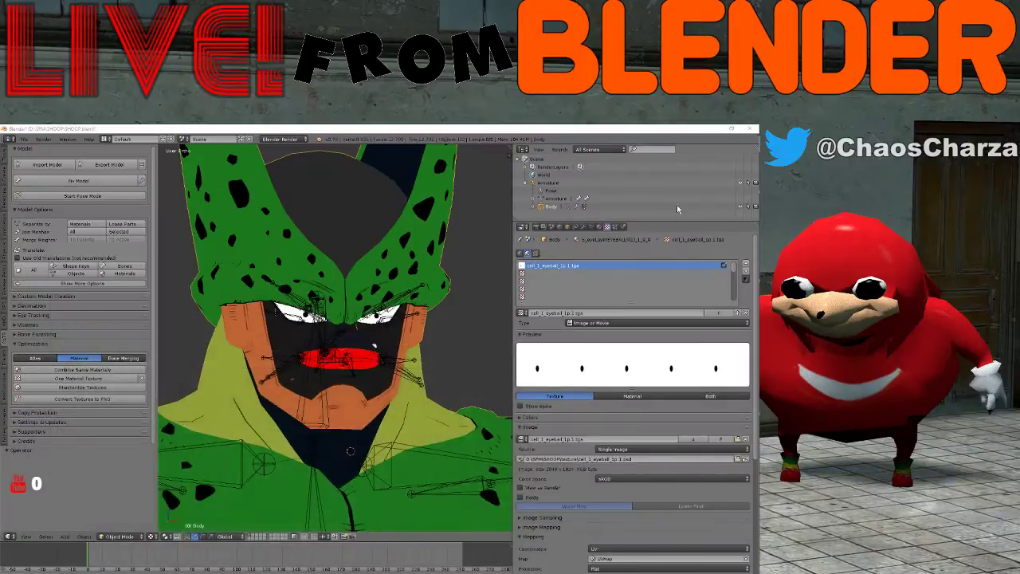
- Reload the eyeball texture from cell_1_eyeball_1p.1.psd and check the enlarged pupils from the front and right side
{"action": "left_click", "coordinate": [745, 459]}
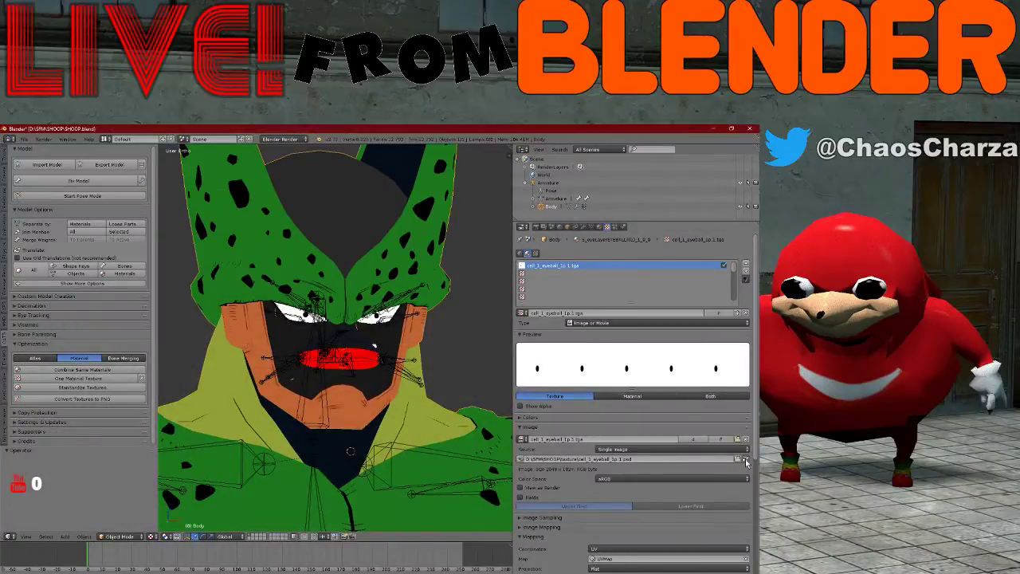
{"action": "scroll", "coordinate": [392, 366], "scroll_direction": "up", "scroll_amount": 5}
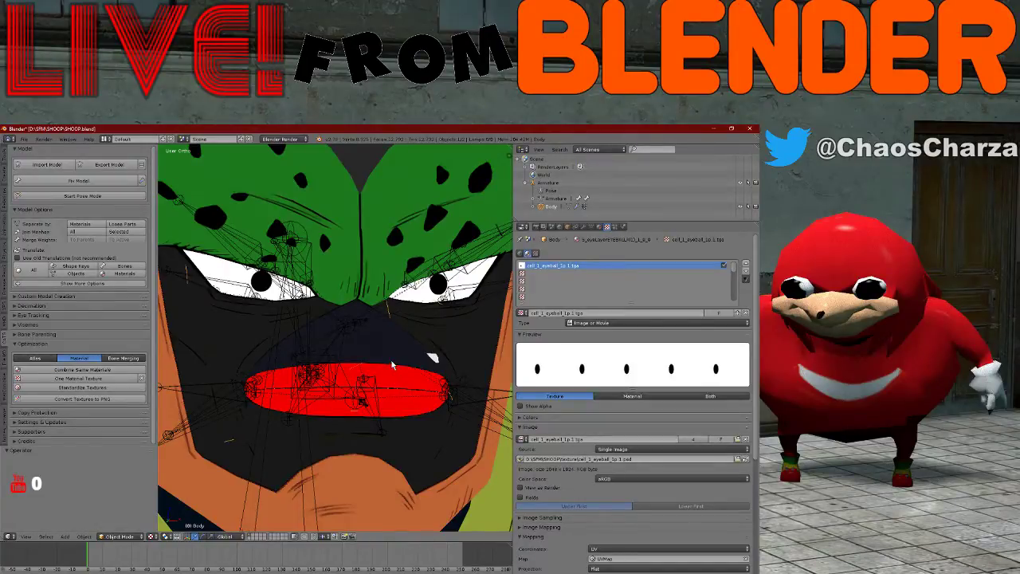
{"action": "scroll", "coordinate": [392, 367], "scroll_direction": "down", "scroll_amount": 4}
{"action": "key", "text": "KP_1"}
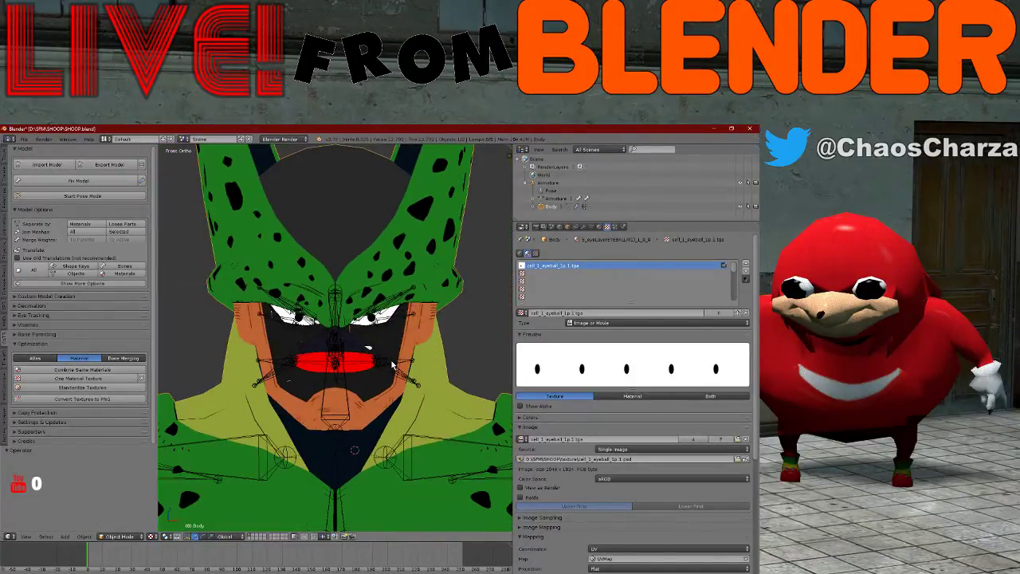
{"action": "scroll", "coordinate": [382, 370], "scroll_direction": "up", "scroll_amount": 4}
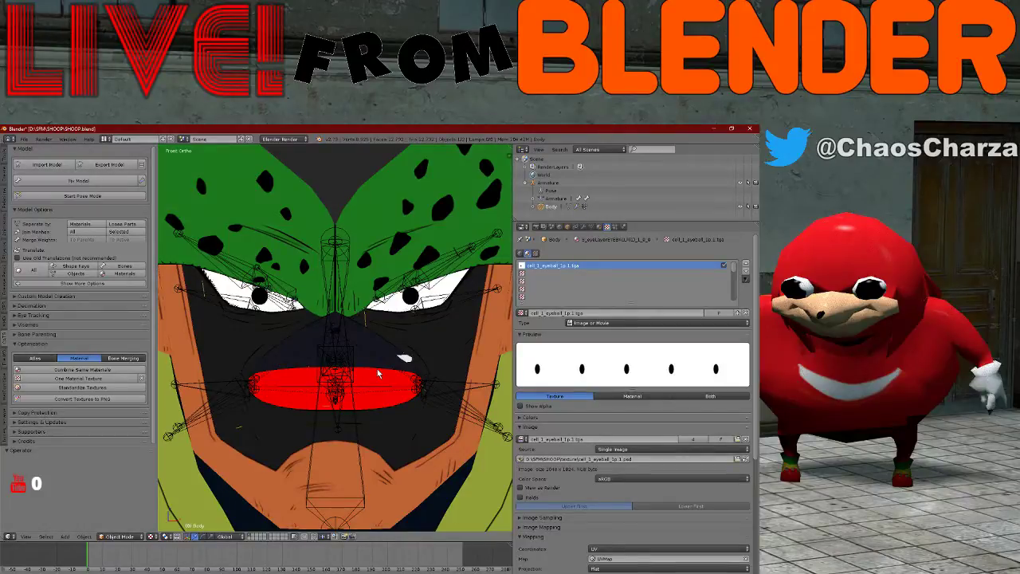
{"action": "key", "text": "KP_3"}
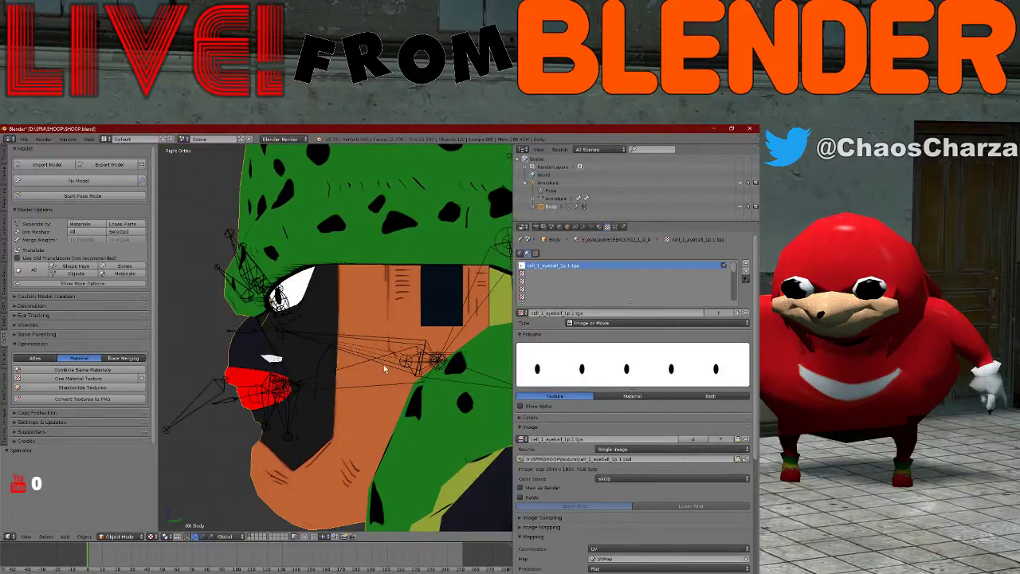
{"action": "scroll", "coordinate": [377, 368], "scroll_direction": "down", "scroll_amount": 3}
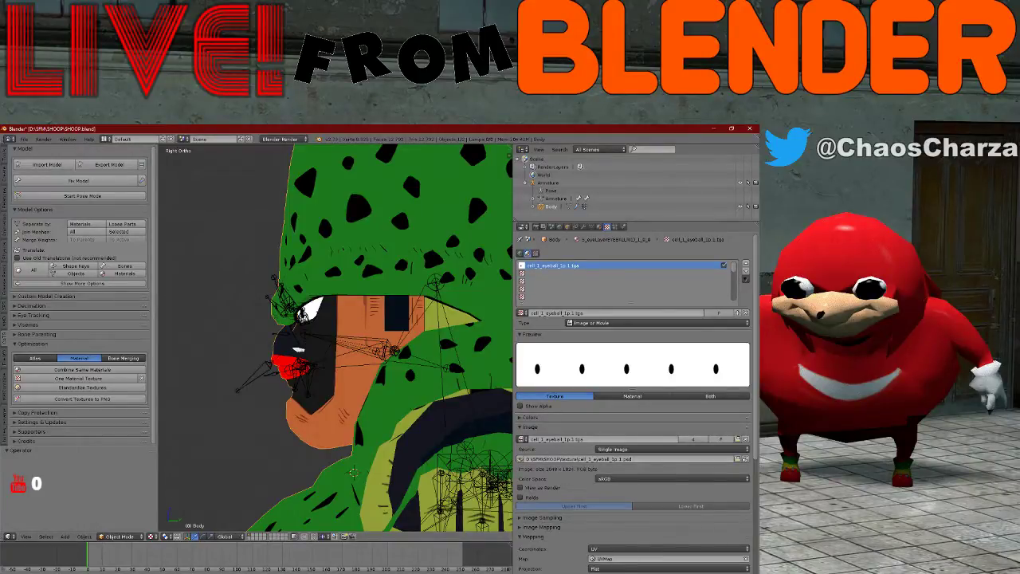
- Return to GIMP, close the exported eyeball image without saving its changes, and switch back to Blender
{"action": "key", "text": "alt+Tab"}
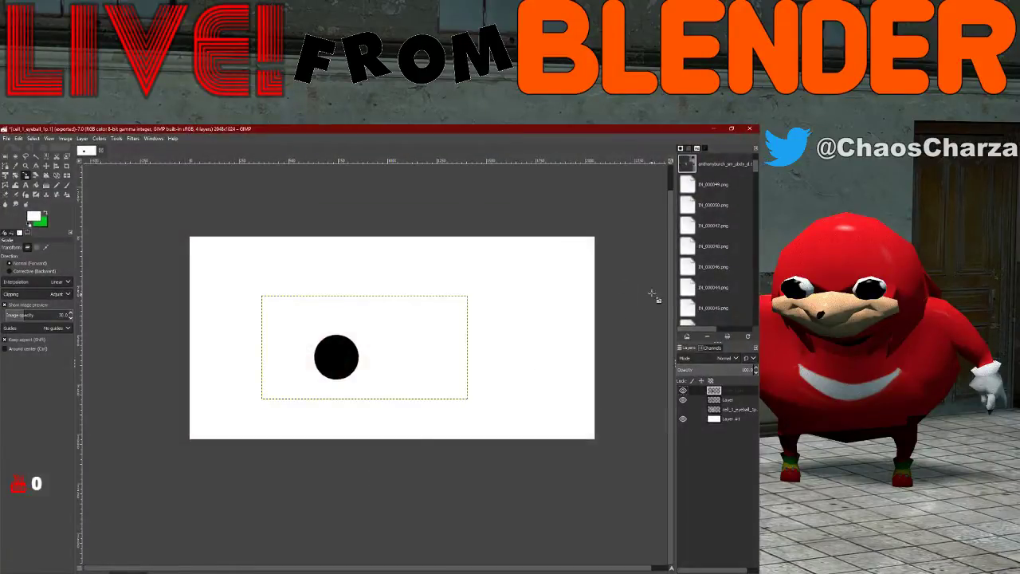
{"action": "left_click", "coordinate": [100, 151]}
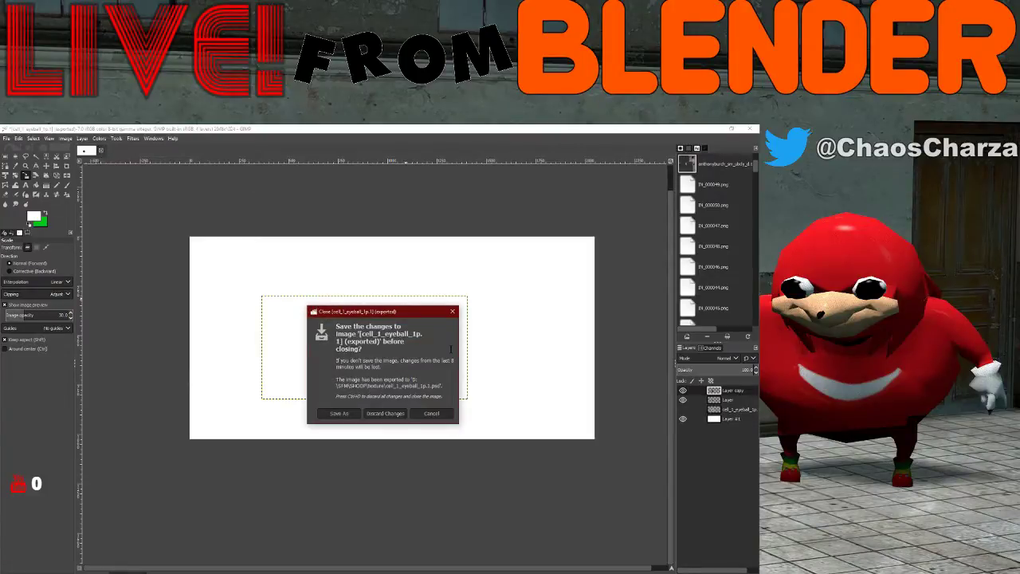
{"action": "left_click", "coordinate": [396, 416]}
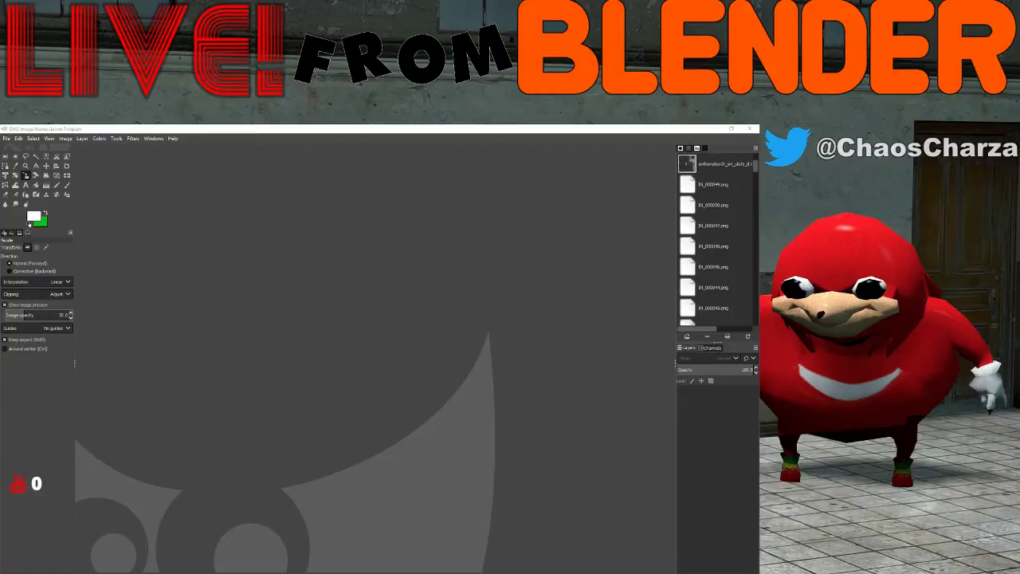
{"action": "key", "text": "alt+Tab"}
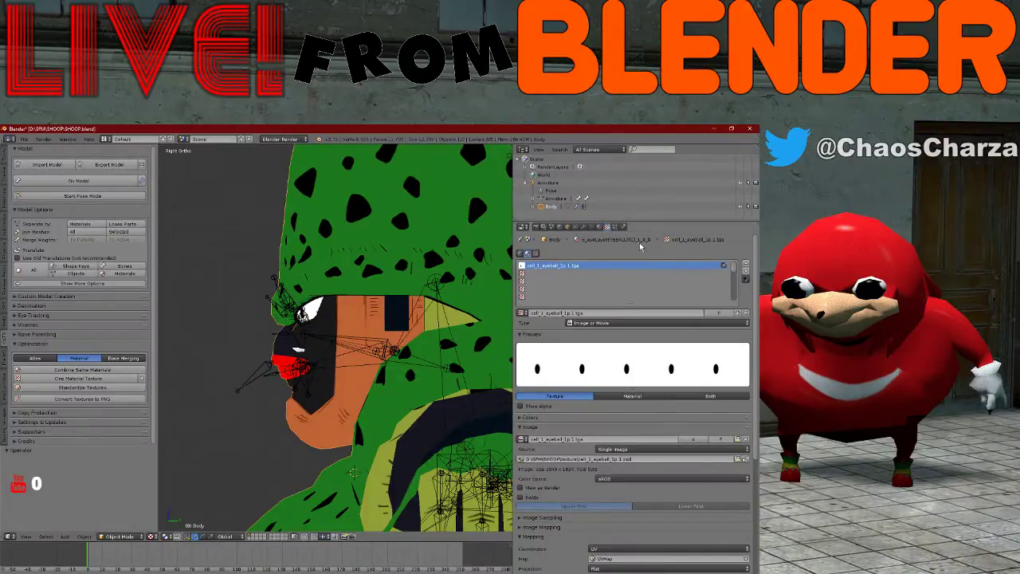
- Check which parts of the body use the BLACK material's cell_1_black_tx_1p.tga by switching that texture off and on
{"action": "left_click", "coordinate": [598, 228]}
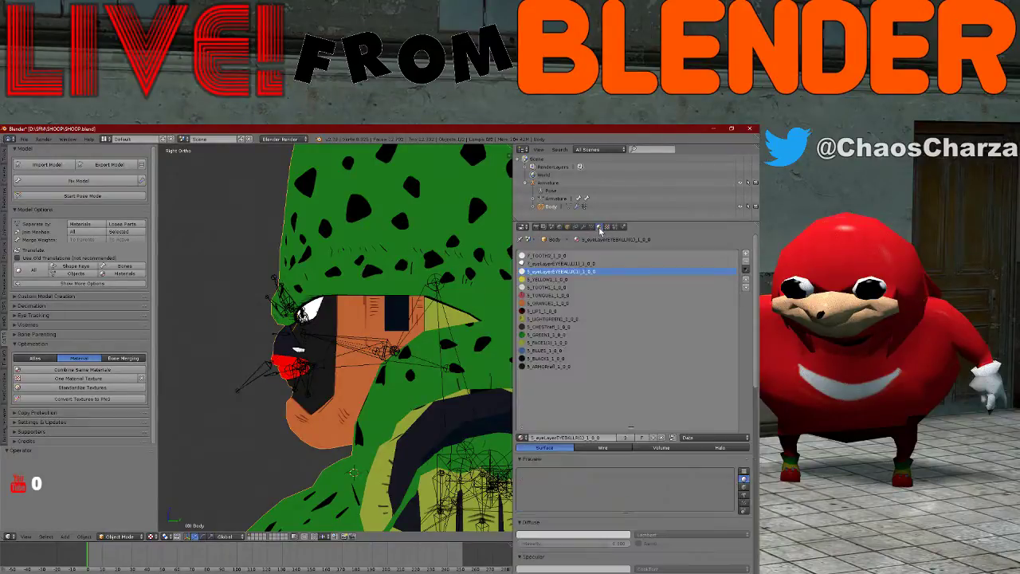
{"action": "left_click", "coordinate": [547, 359]}
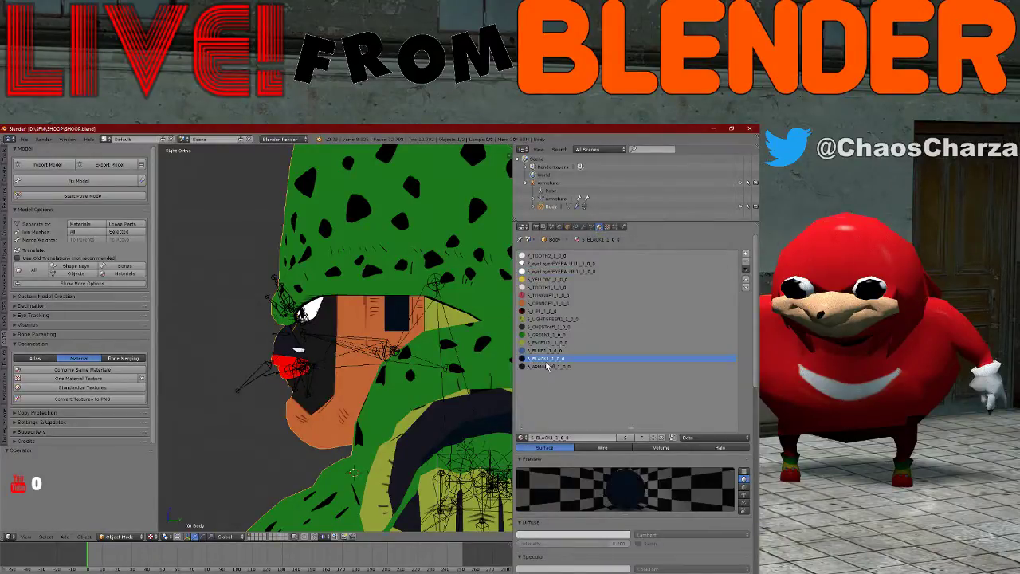
{"action": "left_click", "coordinate": [606, 227]}
{"action": "left_click", "coordinate": [723, 265]}
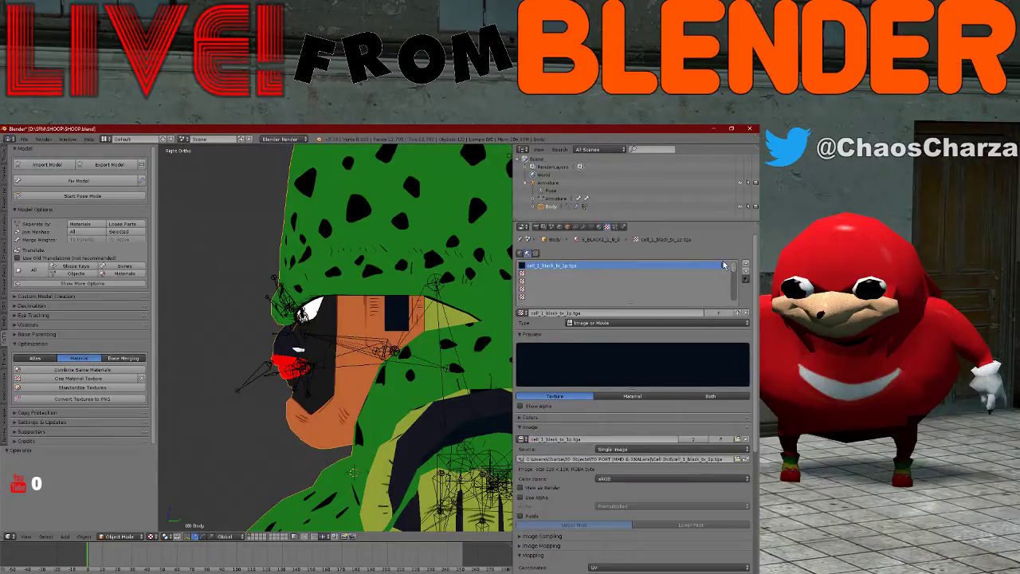
{"action": "left_click", "coordinate": [724, 266]}
- Check which parts use cell_1_dark_blue_tx_1p.tga in the last material by switching that texture off and on
{"action": "left_click", "coordinate": [599, 228]}
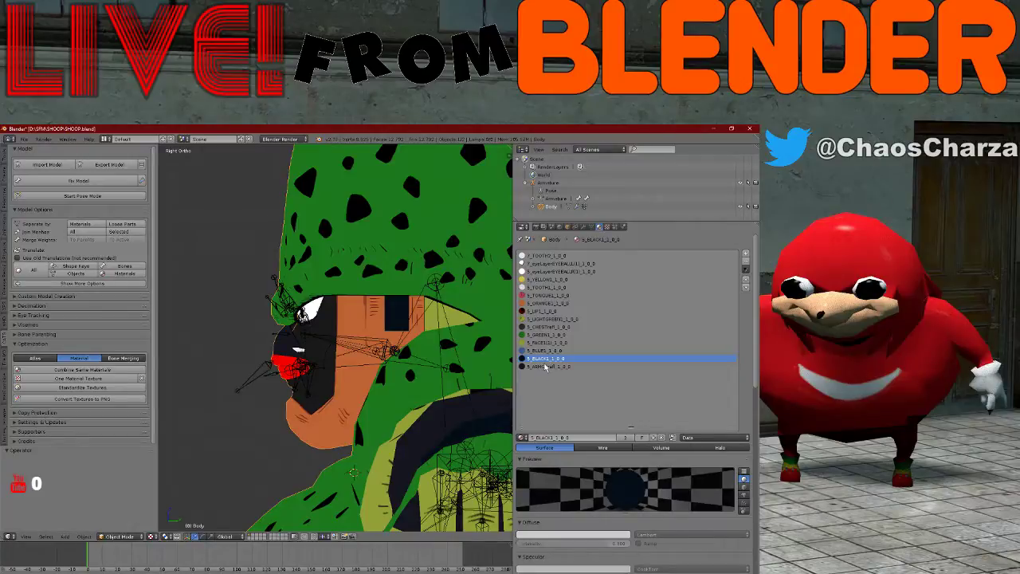
{"action": "left_click", "coordinate": [547, 366]}
{"action": "left_click", "coordinate": [607, 227]}
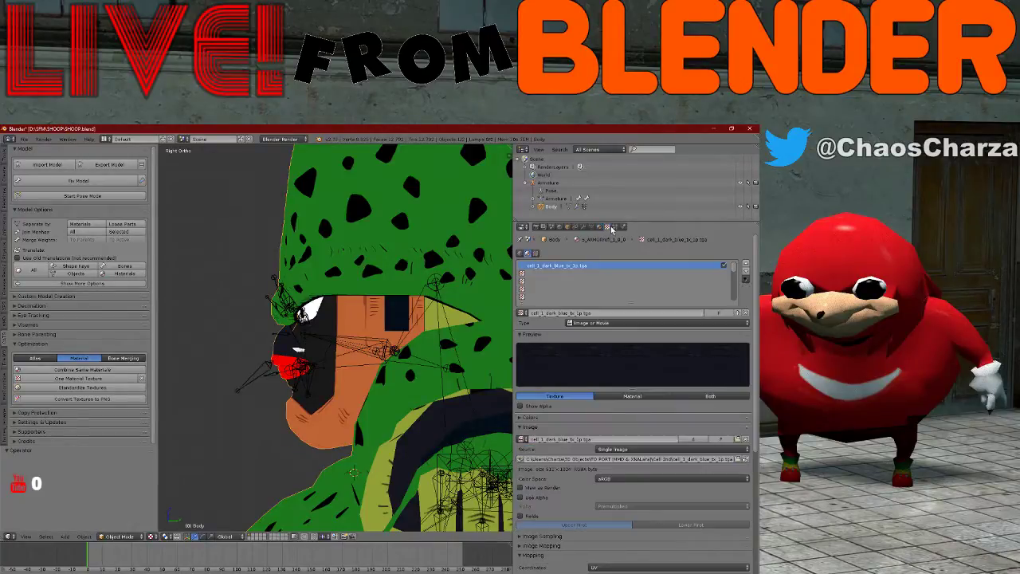
{"action": "left_click", "coordinate": [724, 266]}
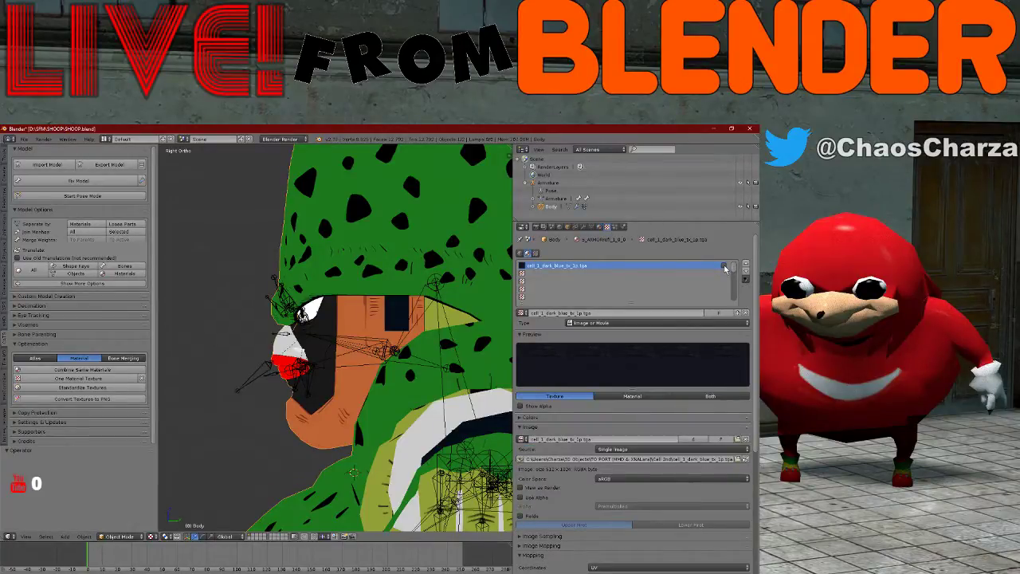
{"action": "left_click", "coordinate": [724, 266]}
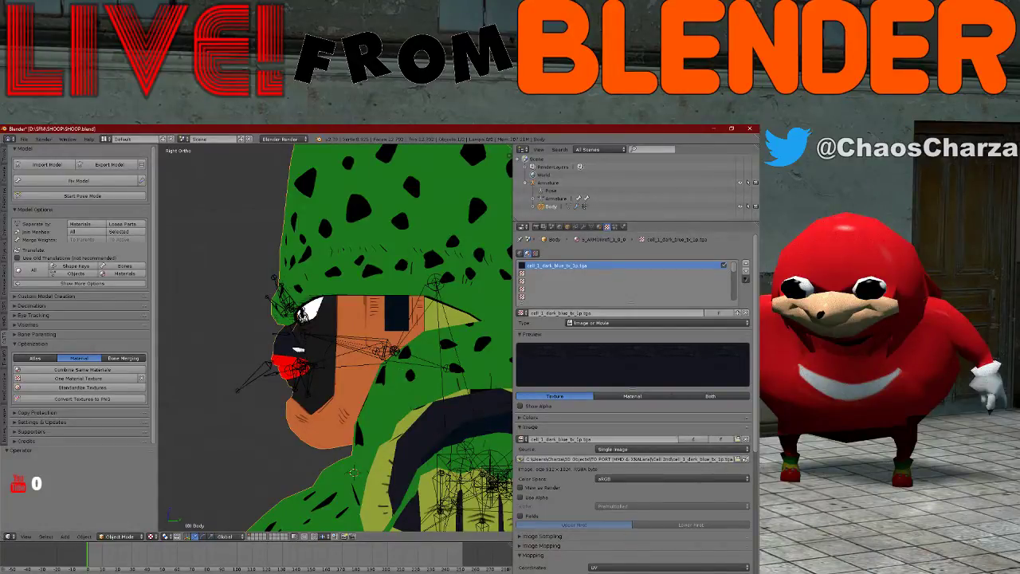
- Switch to GIMP, close the open image, open the cell_1_face_tx_1p texture and examine its layers by toggling their visibility
{"action": "left_click", "coordinate": [356, 572]}
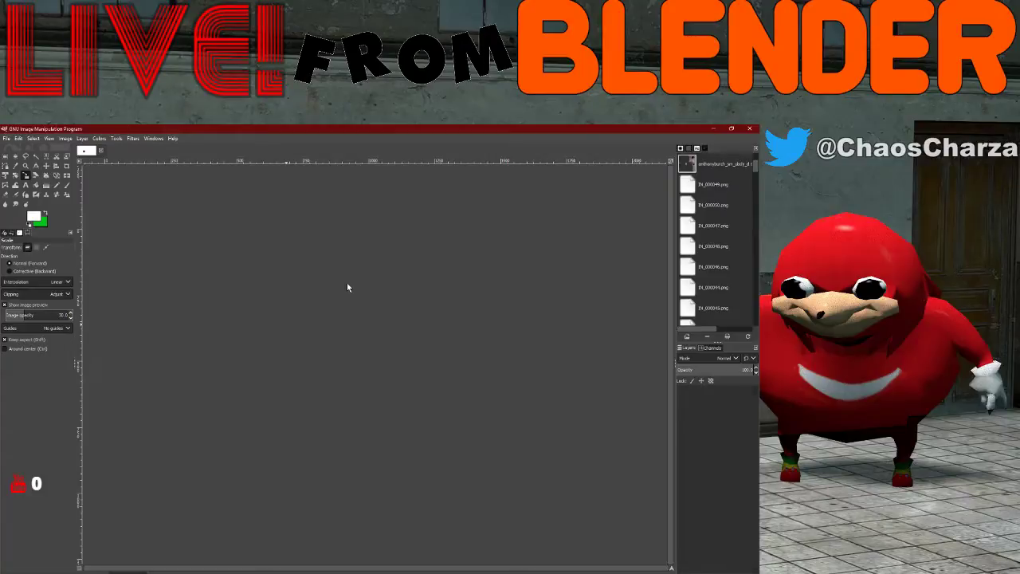
{"action": "left_click", "coordinate": [101, 150]}
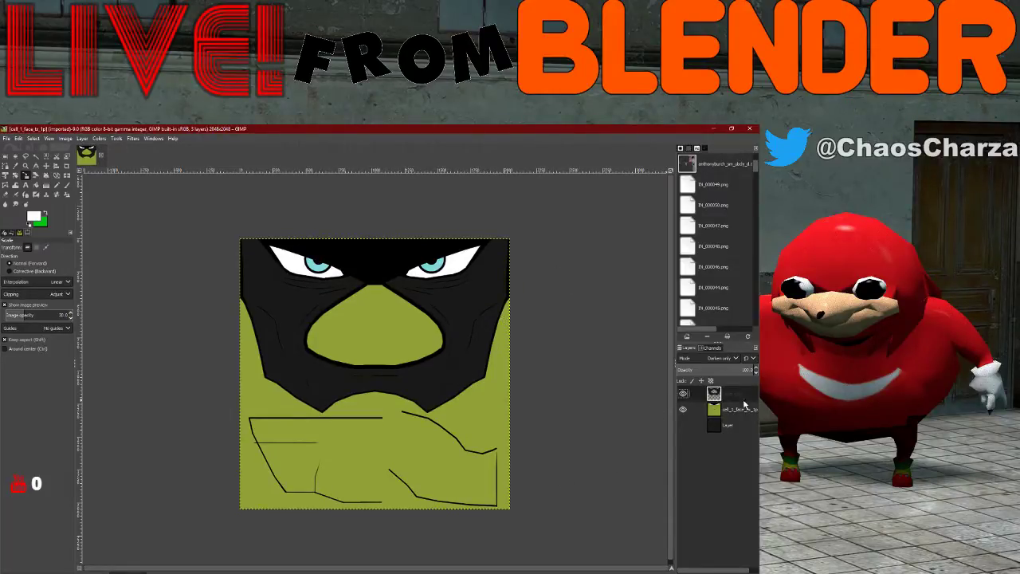
{"action": "right_click", "coordinate": [714, 398]}
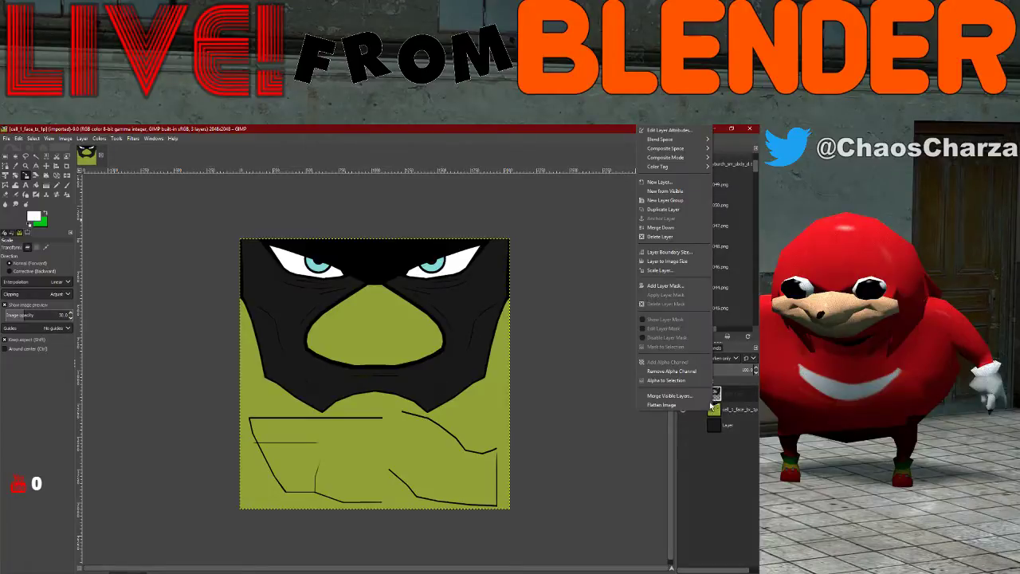
{"action": "left_click", "coordinate": [718, 441]}
{"action": "left_click", "coordinate": [717, 427]}
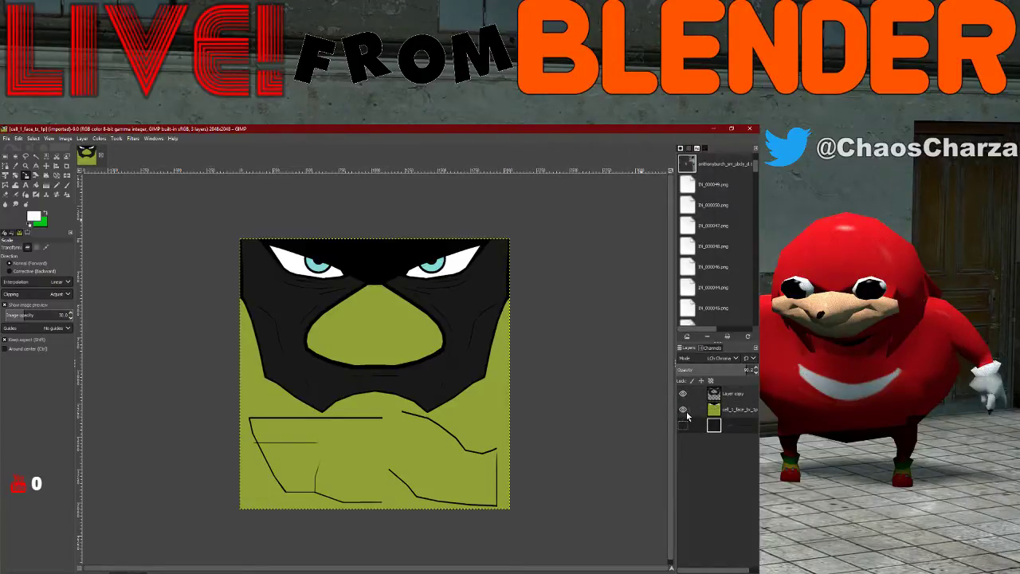
{"action": "left_click", "coordinate": [682, 410]}
{"action": "left_click", "coordinate": [682, 424]}
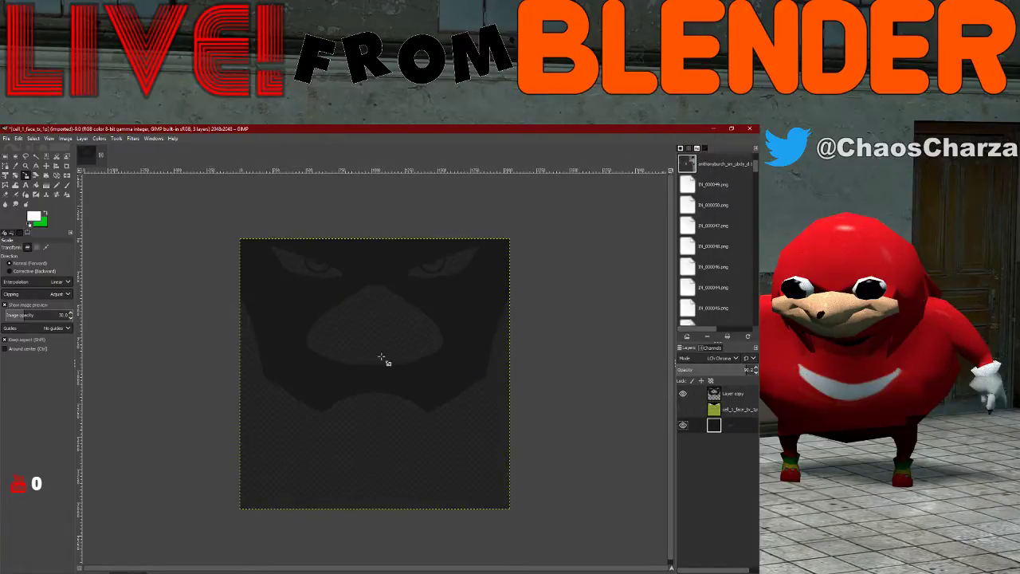
{"action": "left_click", "coordinate": [683, 409]}
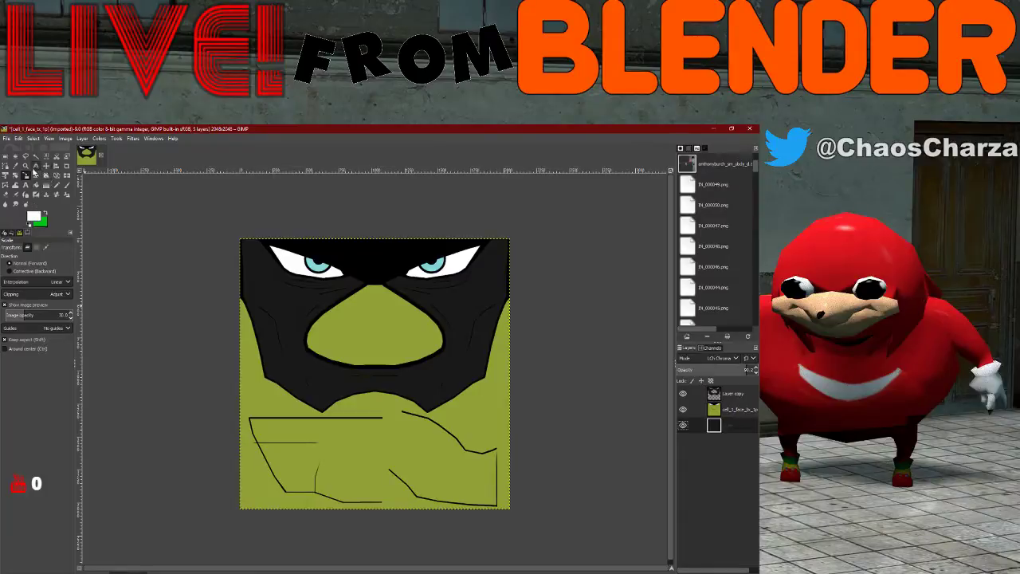
- Merge the Layer copy down into the cell_1_face_tx_1p layer
{"action": "left_click", "coordinate": [726, 394]}
{"action": "right_click", "coordinate": [726, 395]}
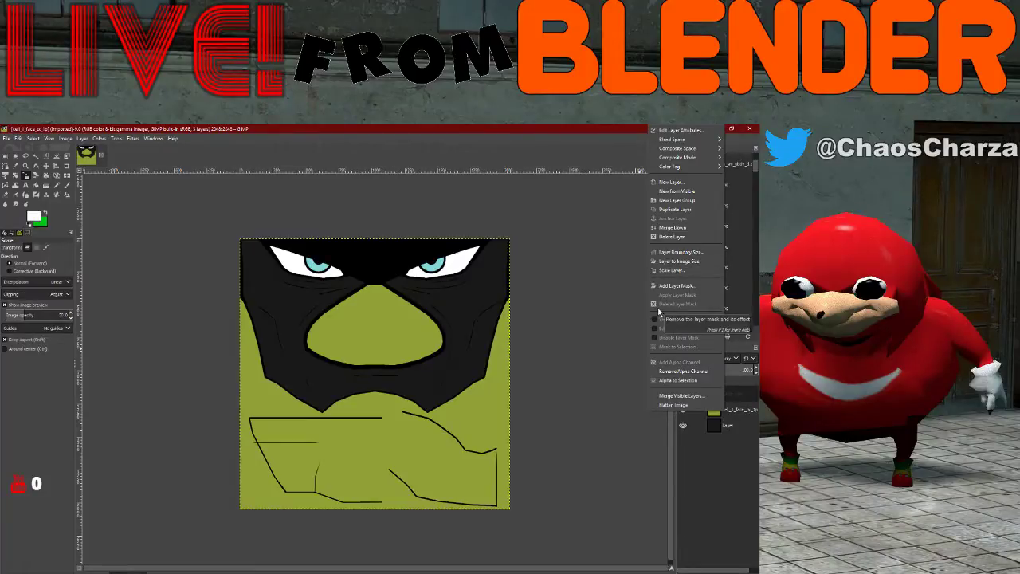
{"action": "left_click", "coordinate": [670, 237]}
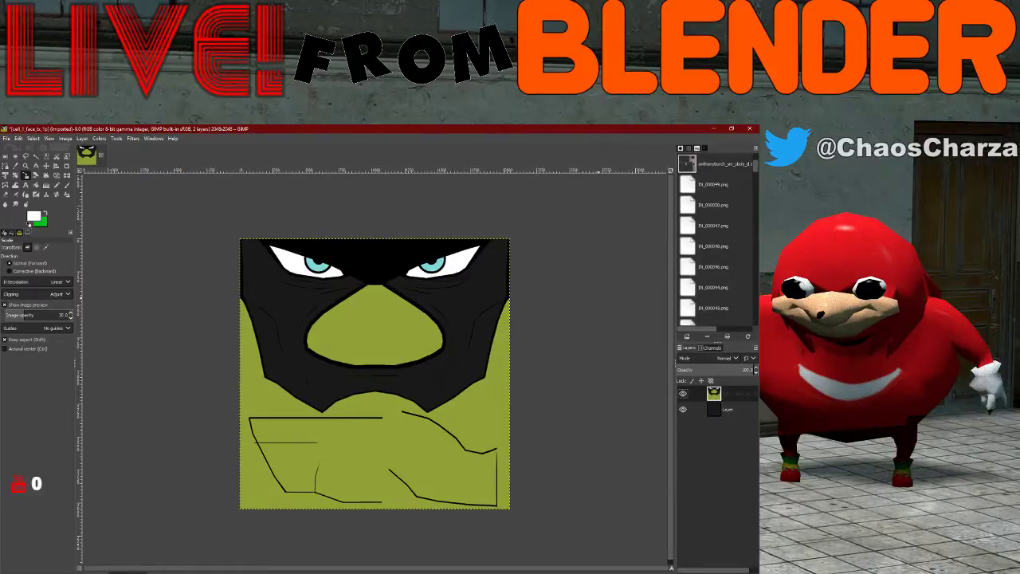
- Sample the dark grey of the face mask as the foreground colour with the Color Picker
{"action": "key", "text": "alt+Tab"}
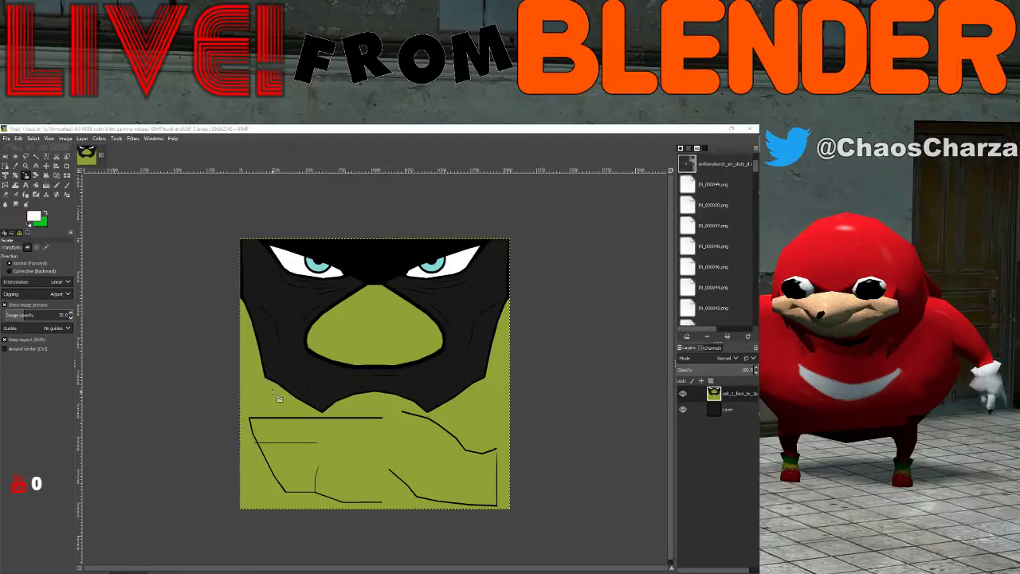
{"action": "left_click", "coordinate": [16, 165]}
{"action": "left_click", "coordinate": [270, 287]}
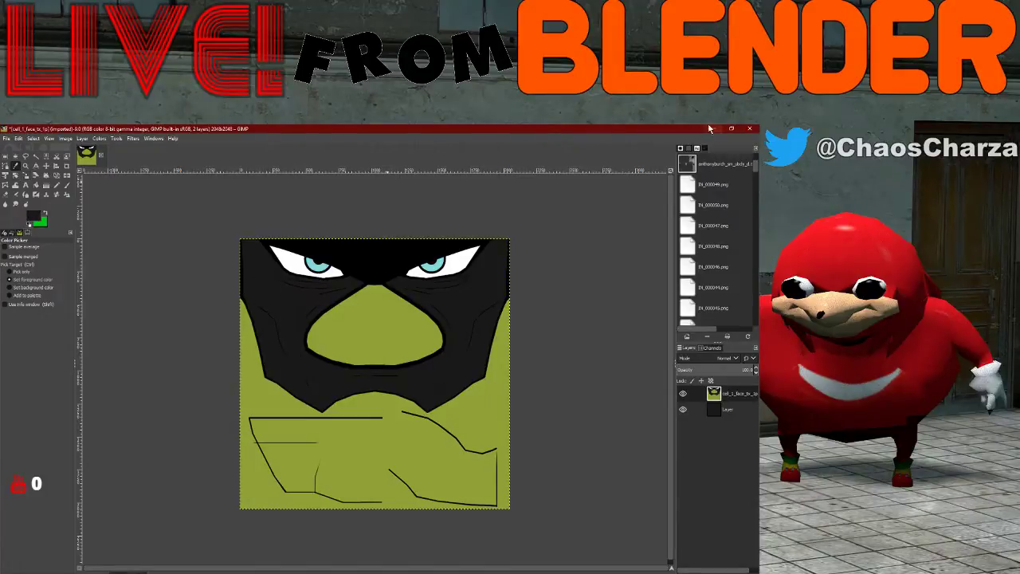
- Check the model in Blender, return to GIMP and close the face texture, discarding its changes
{"action": "left_click", "coordinate": [715, 129]}
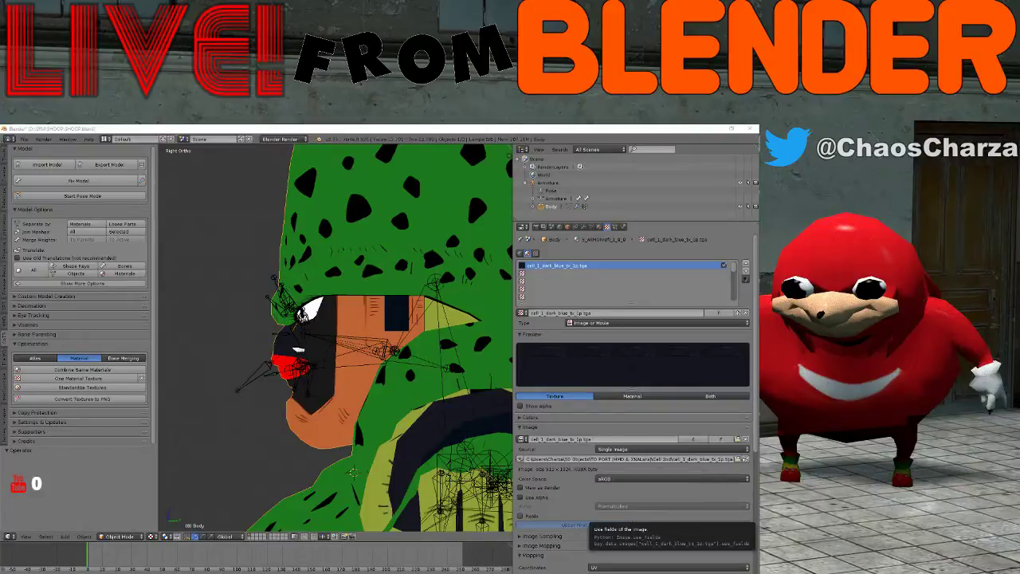
{"action": "key", "text": "alt+Tab"}
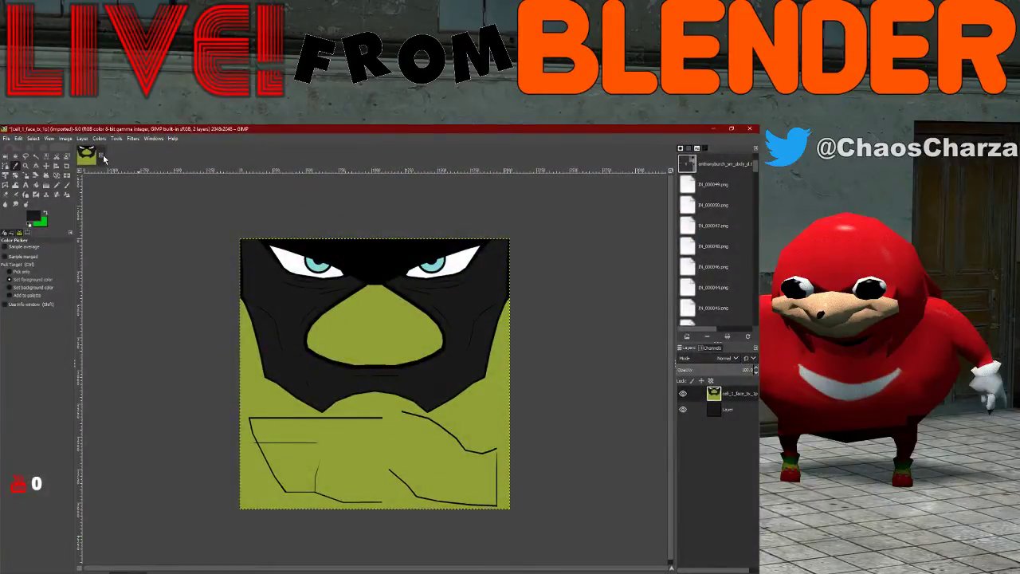
{"action": "left_click", "coordinate": [102, 155]}
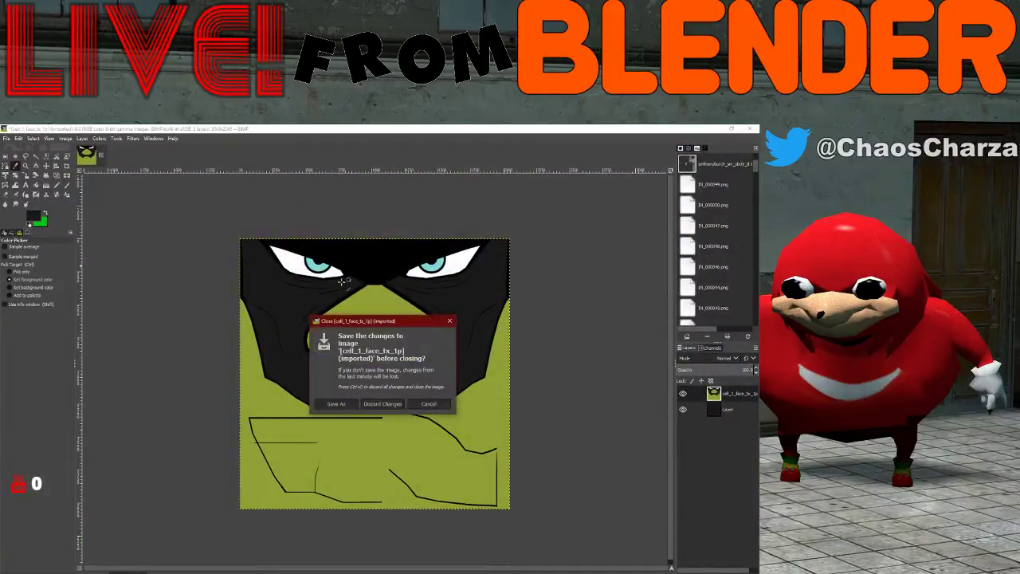
{"action": "left_click", "coordinate": [384, 404]}
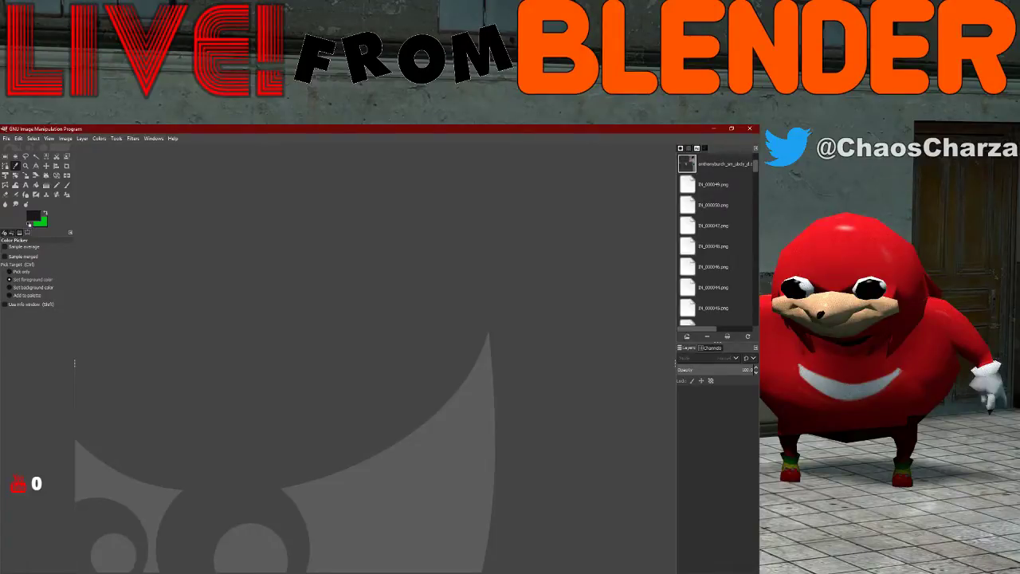
- Check the dark blue texture's file in Blender and open cell_1_dark_blue_tx_1p as an image in GIMP
{"action": "key", "text": "alt+Tab"}
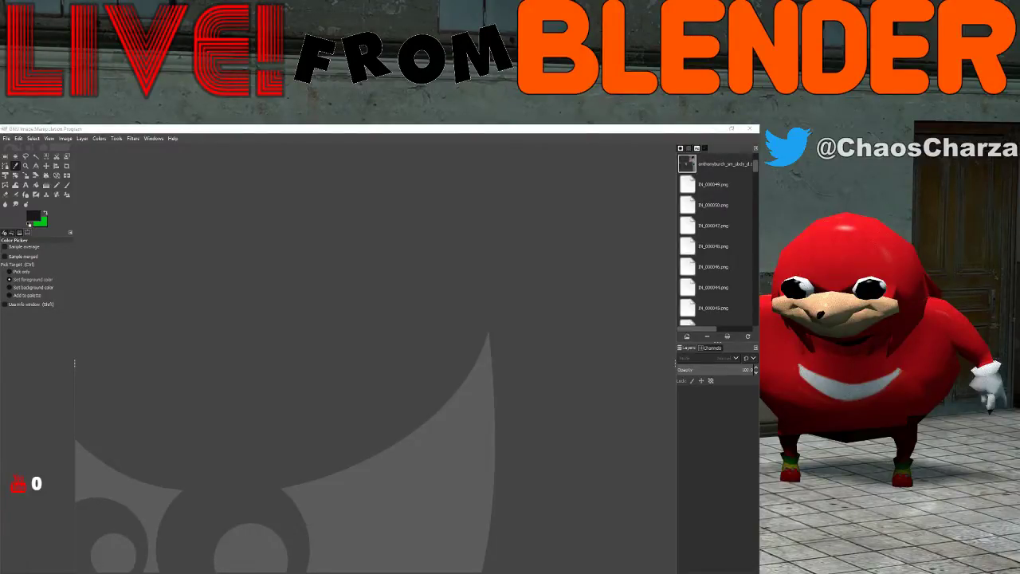
{"action": "key", "text": "alt+Tab"}
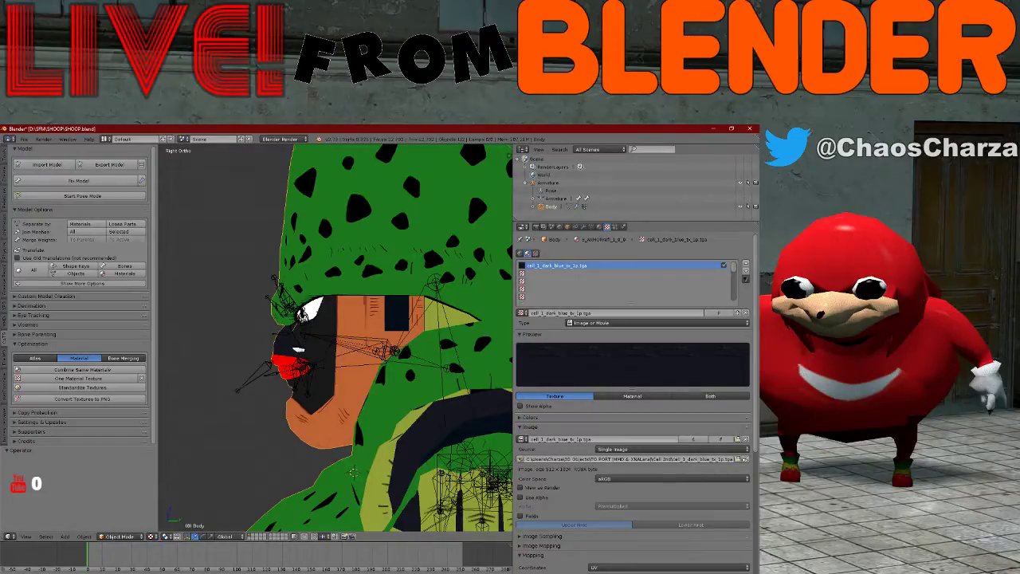
{"action": "key", "text": "alt+Tab"}
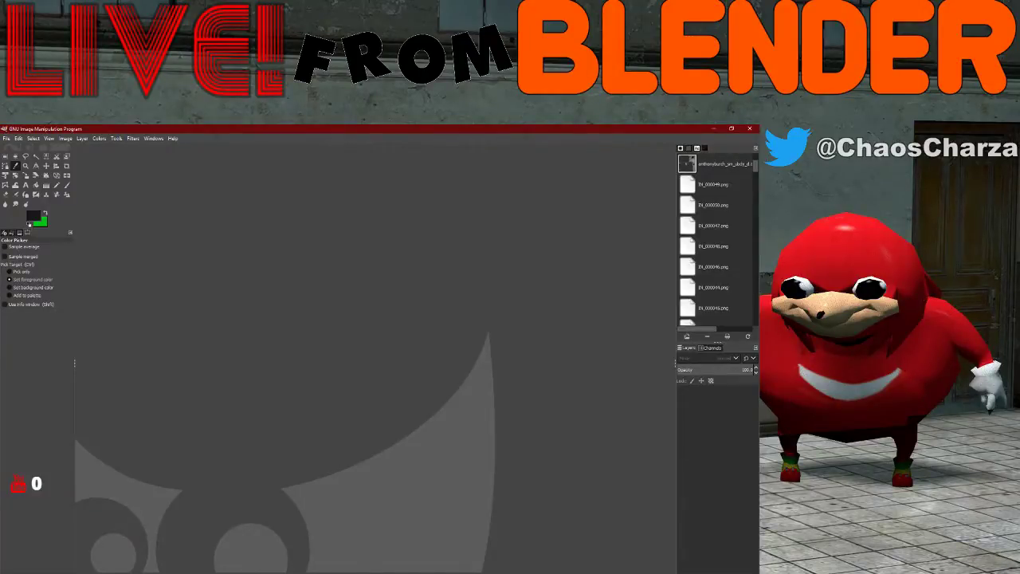
{"action": "key", "text": "alt+Tab"}
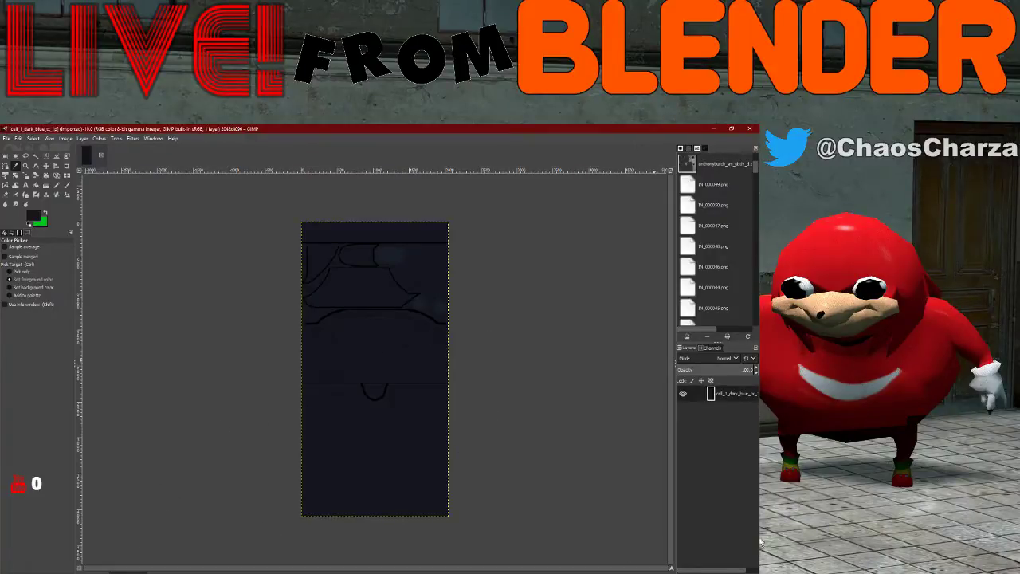
- Add a new layer filled with the foreground colour in Darken only mode above the dark blue texture
{"action": "key", "text": "ctrl+shift+n"}
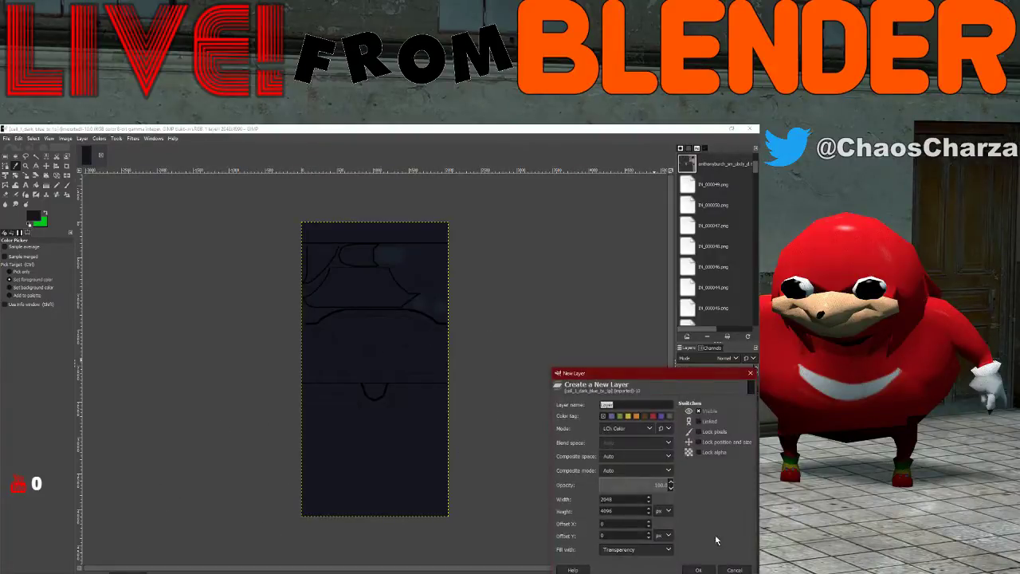
{"action": "left_click", "coordinate": [658, 553]}
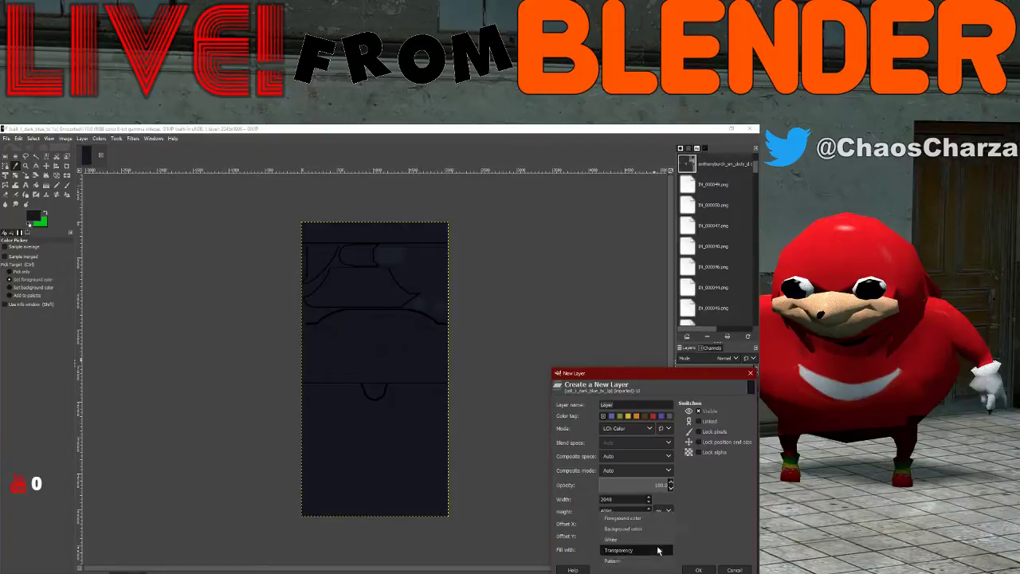
{"action": "left_click", "coordinate": [629, 515]}
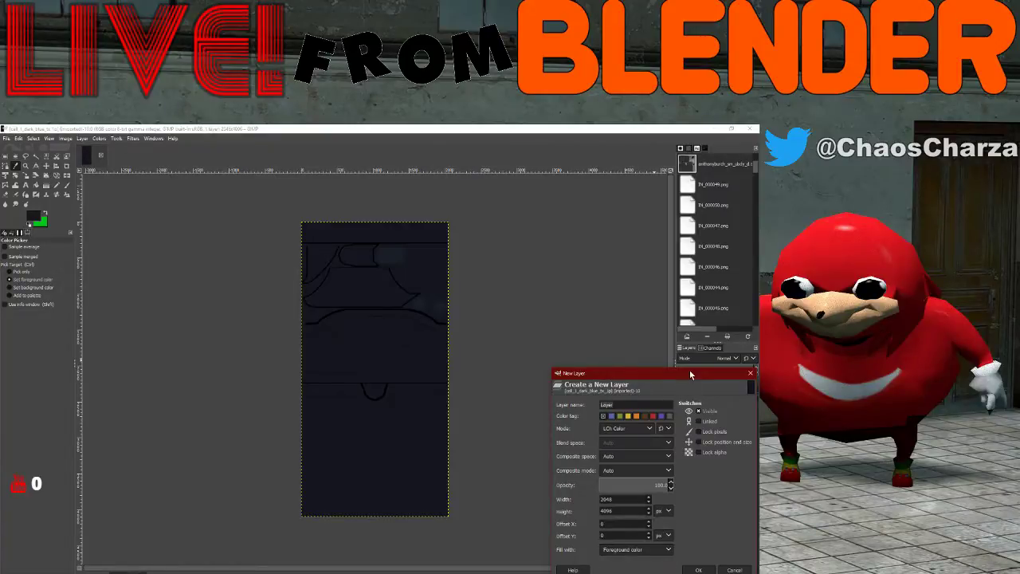
{"action": "left_click", "coordinate": [638, 429]}
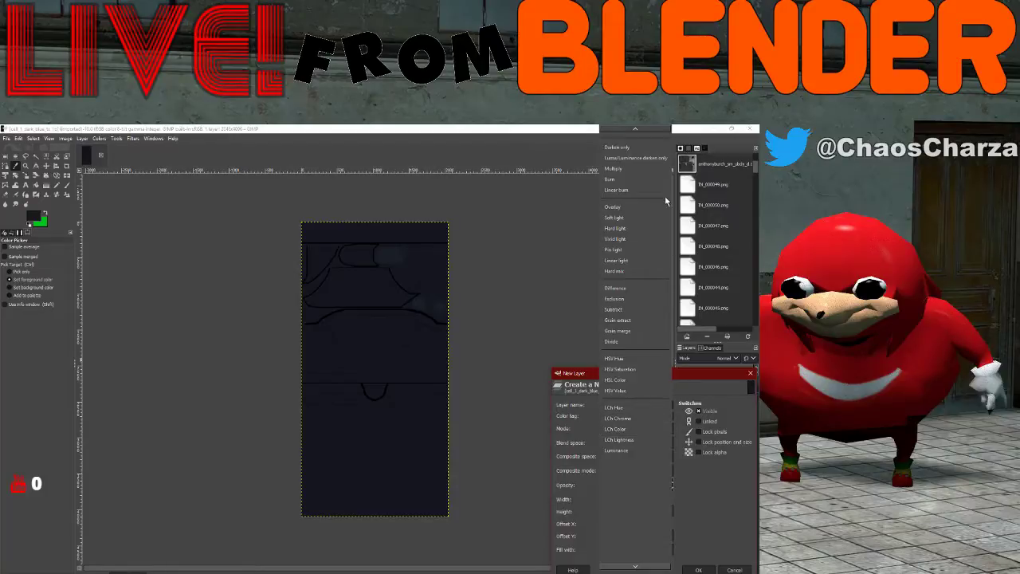
{"action": "left_click", "coordinate": [636, 295]}
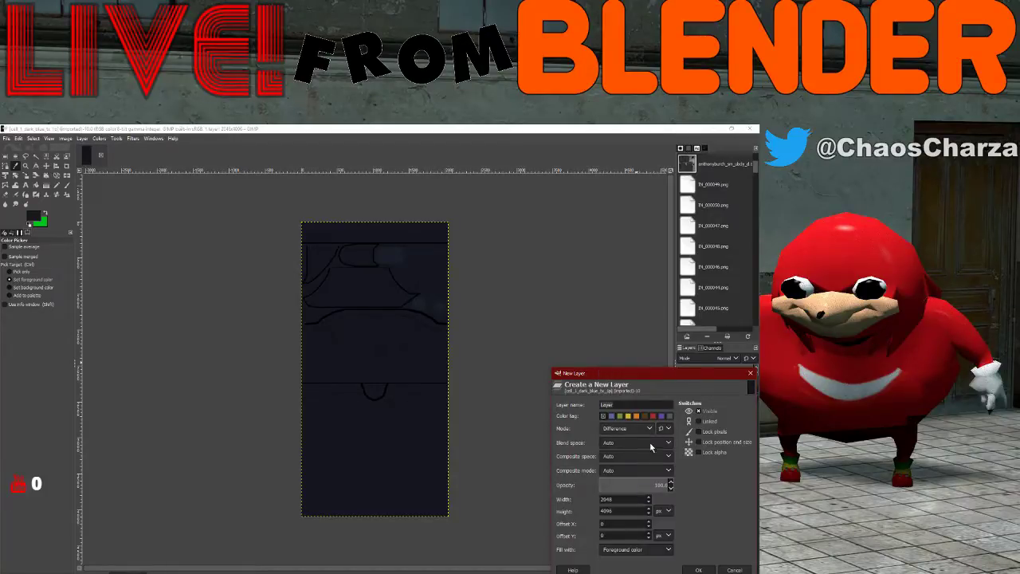
{"action": "left_click", "coordinate": [628, 429]}
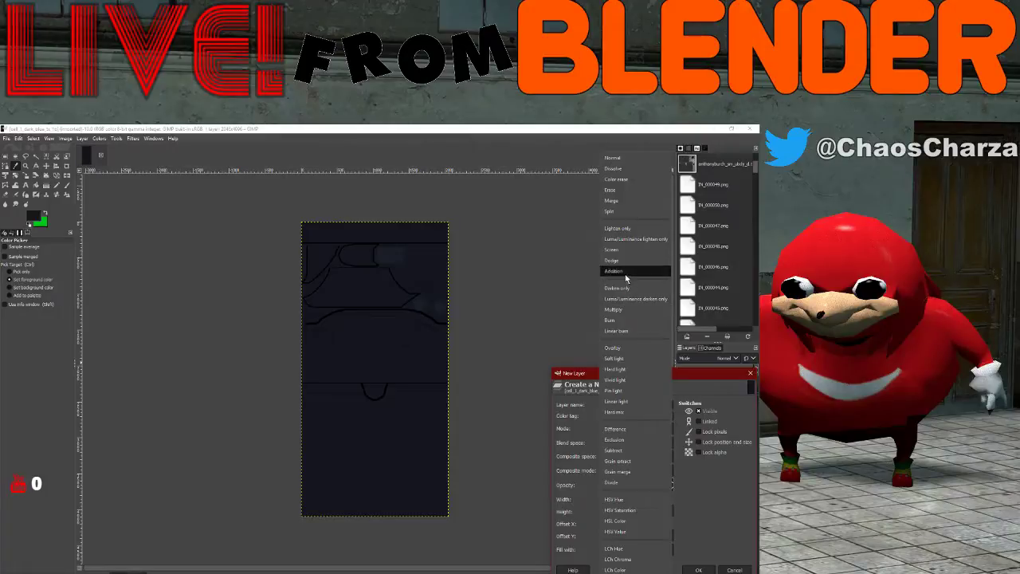
{"action": "left_click", "coordinate": [625, 288]}
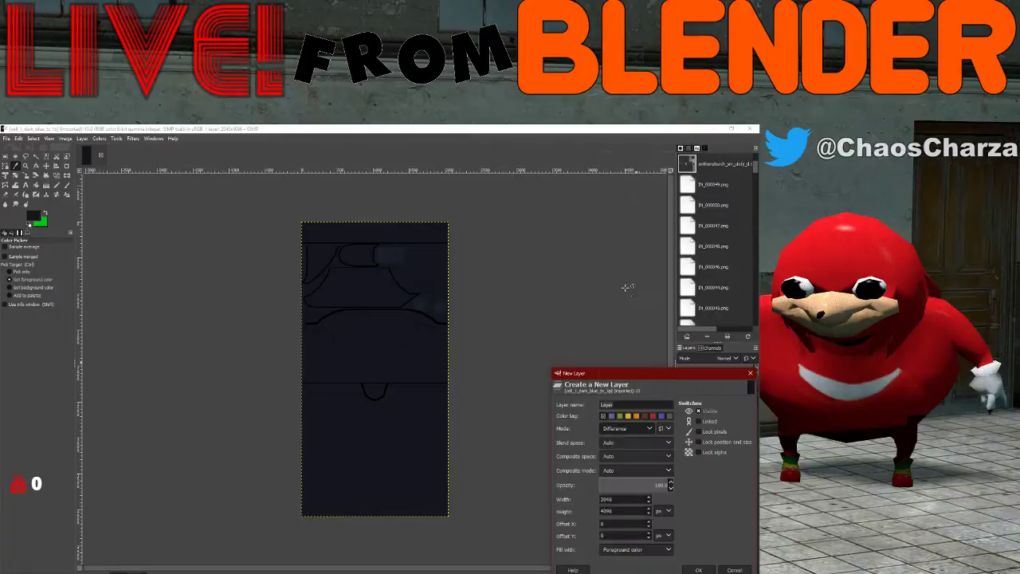
{"action": "left_click", "coordinate": [698, 570]}
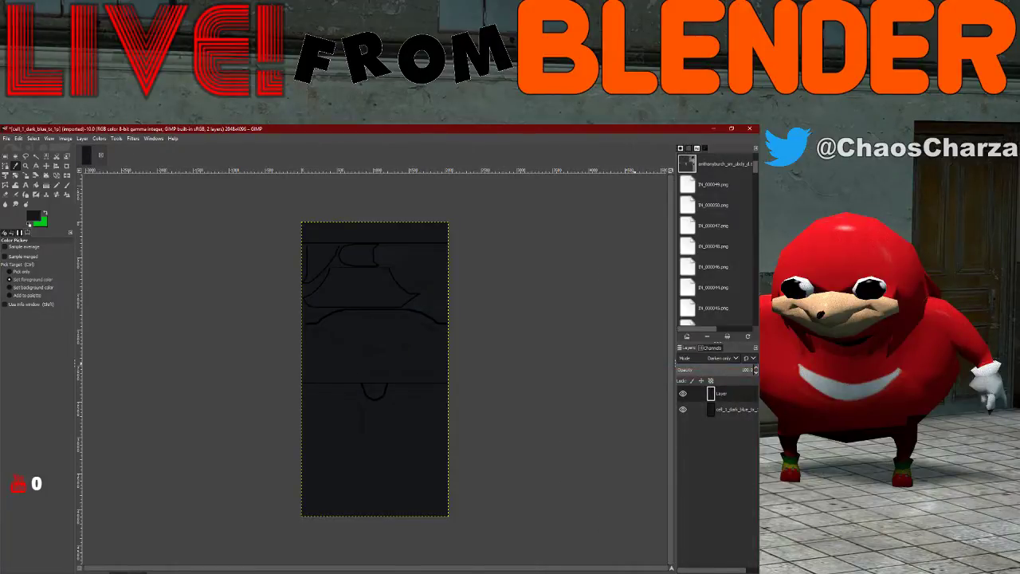
- Export the image as cell_1_dark_blue_tx_1p.psd in the SHOOP texture folder
{"action": "left_click", "coordinate": [6, 139]}
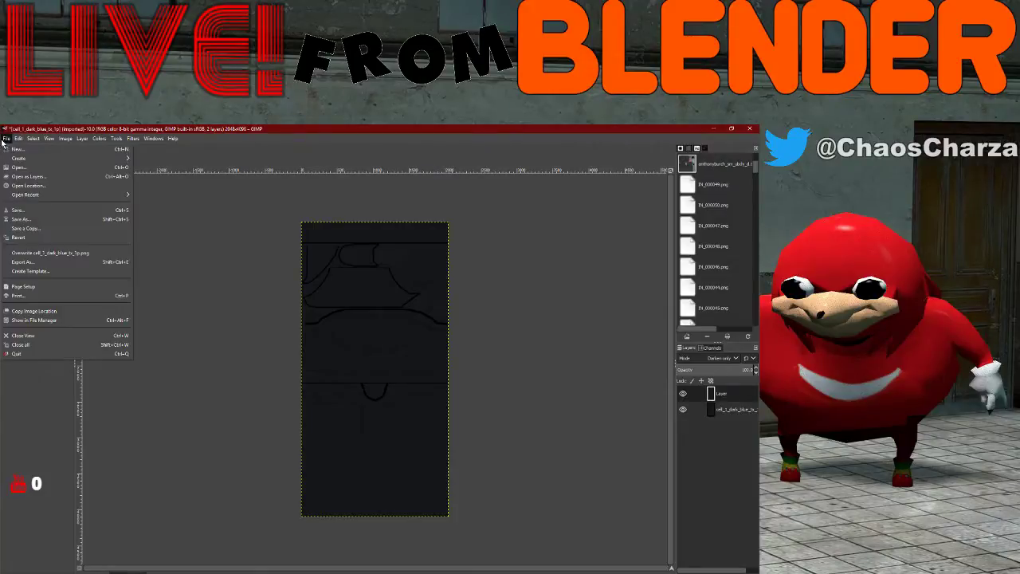
{"action": "left_click", "coordinate": [38, 263]}
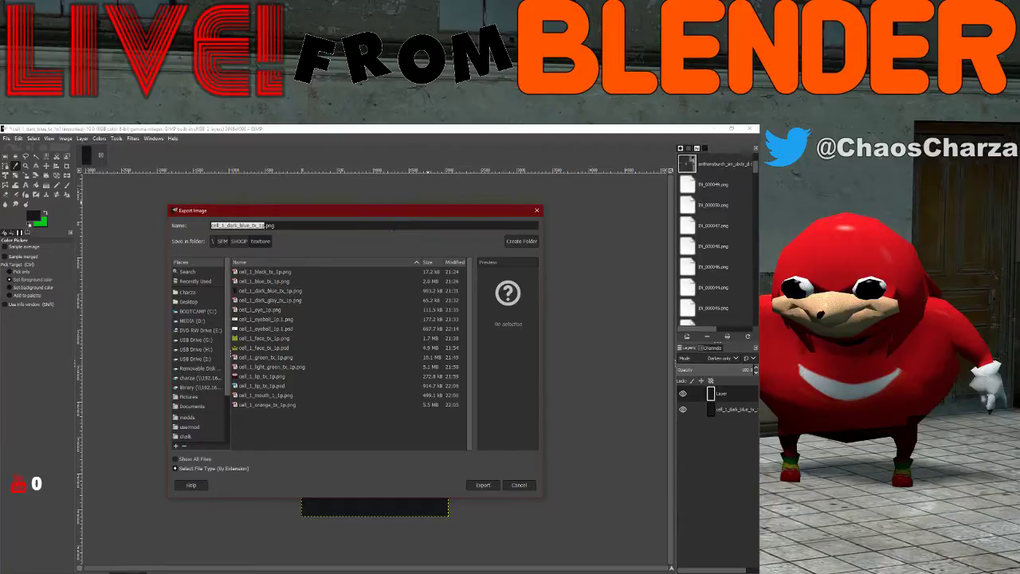
{"action": "key", "text": "End"}
{"action": "key", "text": "BackSpace"}
{"action": "key", "text": "BackSpace"}
{"action": "type", "text": "sd"}
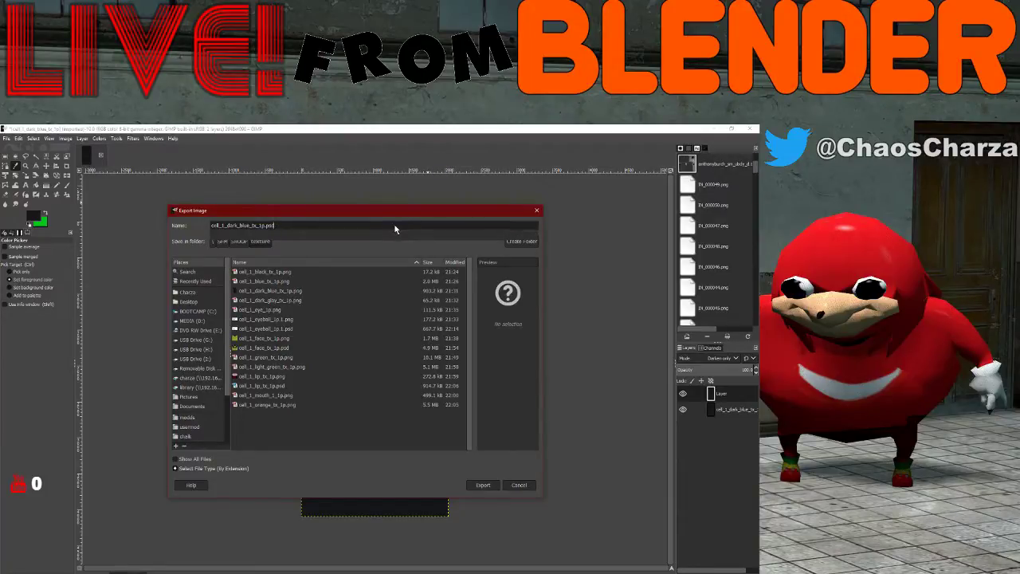
{"action": "key", "text": "Return"}
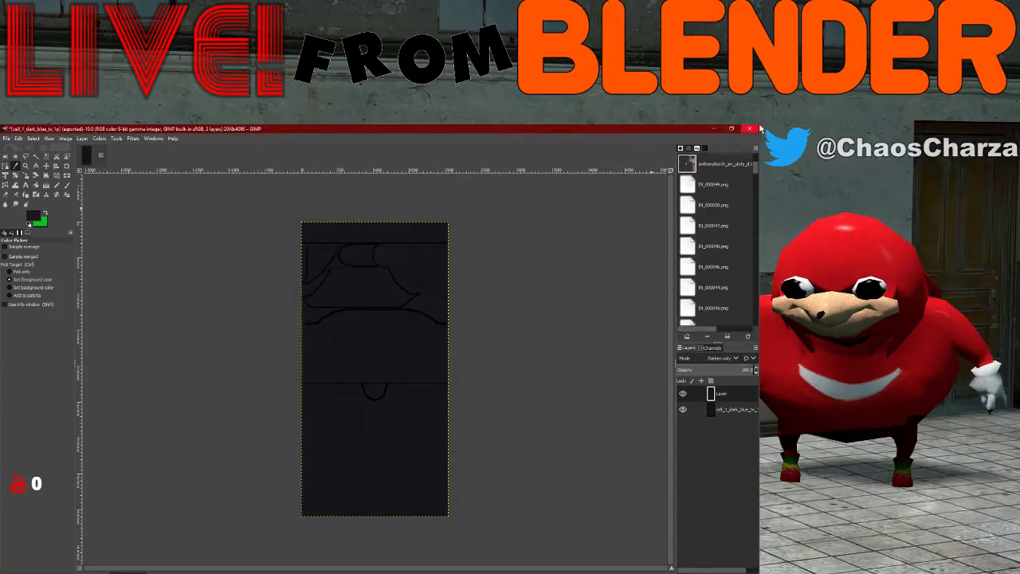
- Switch to Blender, replace the dark blue texture's image with cell_1_dark_blue_tx_1p.psd from the SHOOP texture folder and inspect the face from the front
{"action": "left_click", "coordinate": [712, 129]}
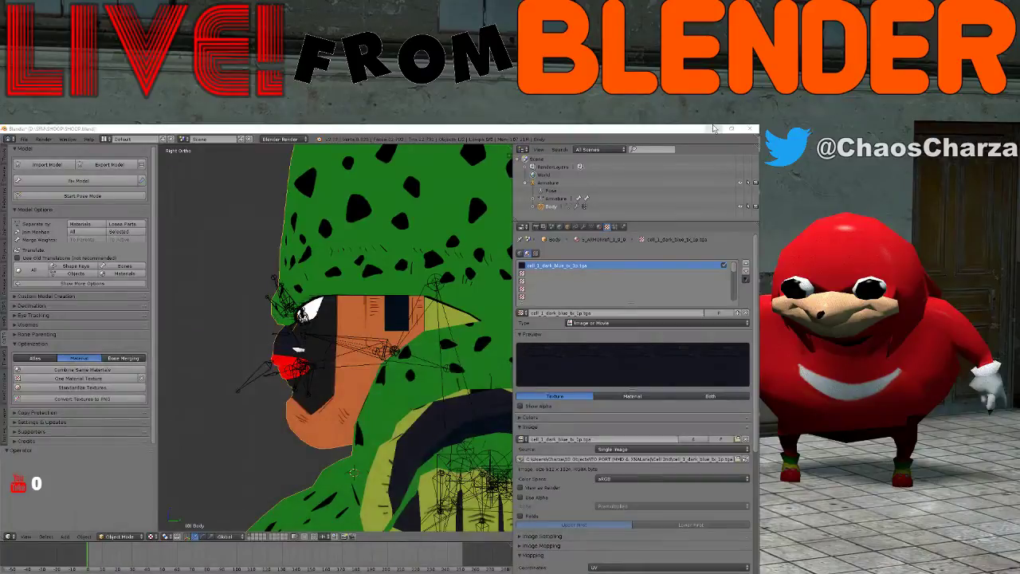
{"action": "left_click", "coordinate": [737, 459]}
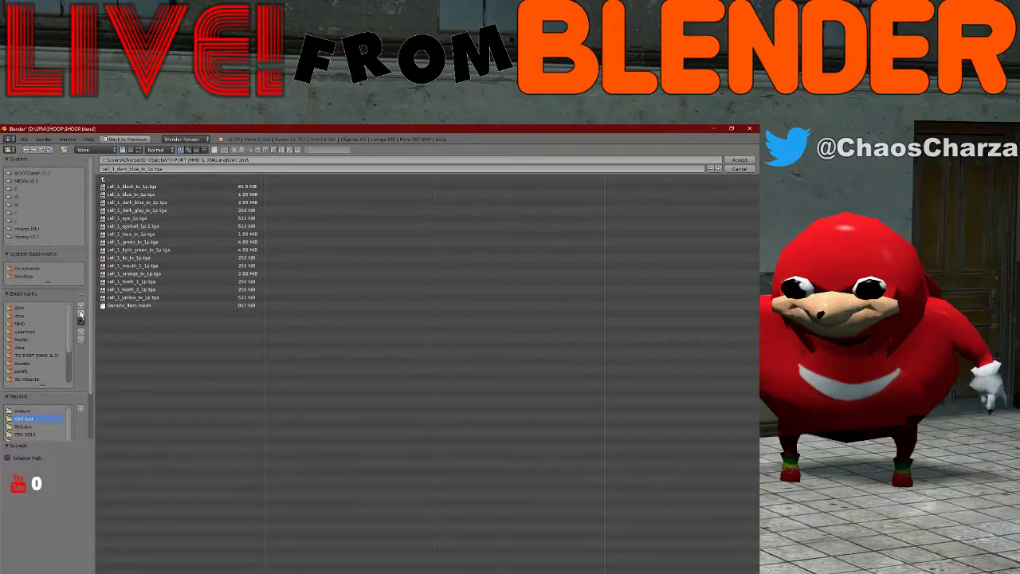
{"action": "left_click", "coordinate": [22, 411]}
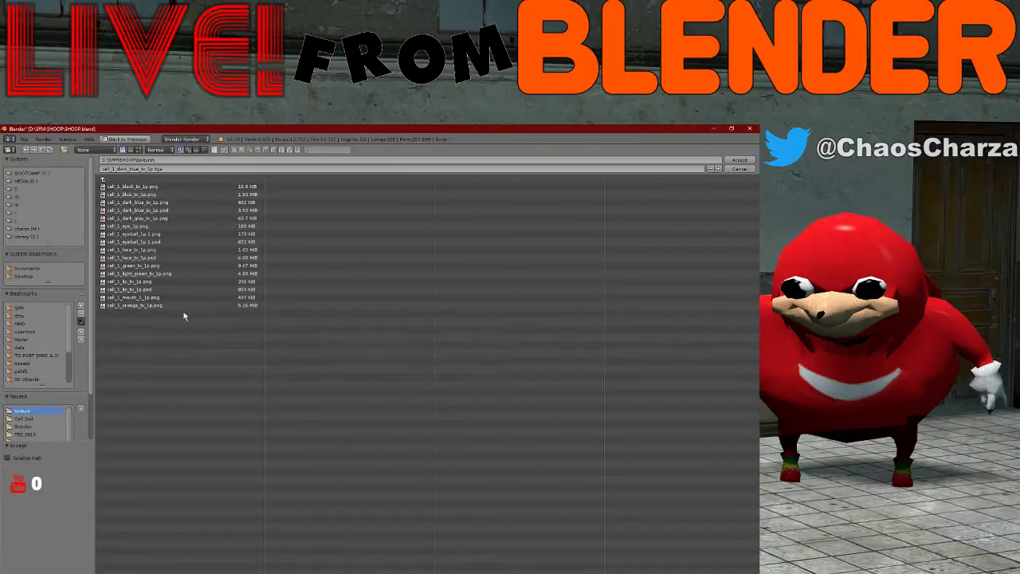
{"action": "left_click", "coordinate": [194, 211]}
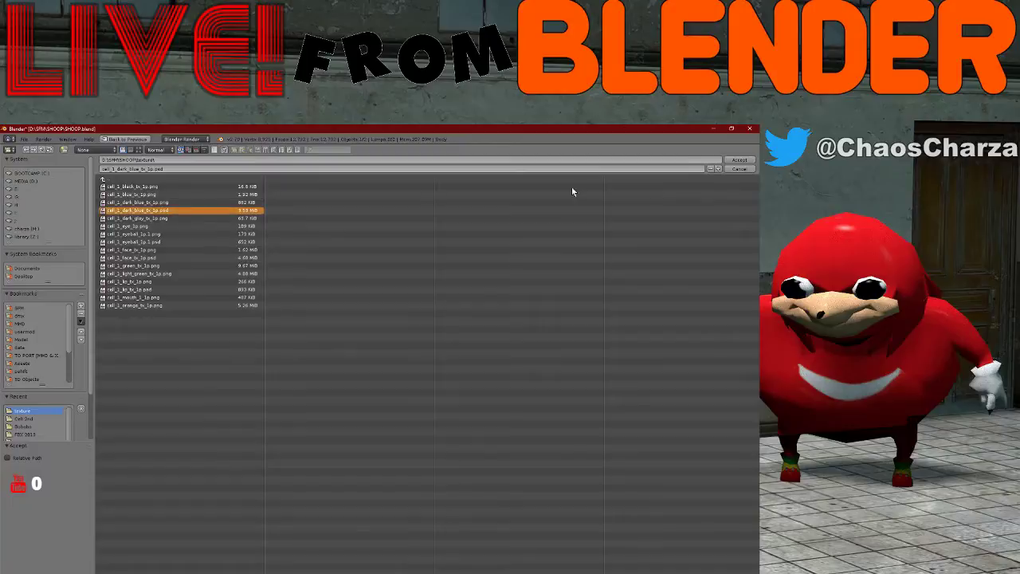
{"action": "left_click", "coordinate": [739, 162]}
{"action": "scroll", "coordinate": [268, 386], "scroll_direction": "up", "scroll_amount": 4}
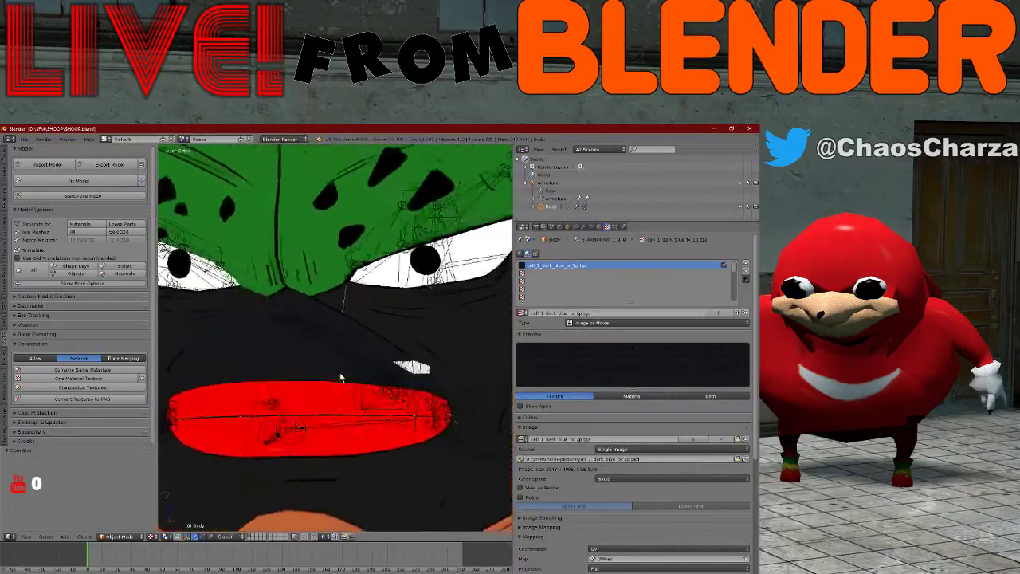
{"action": "middle_click_drag", "start_coordinate": [340, 377], "coordinate": [364, 389]}
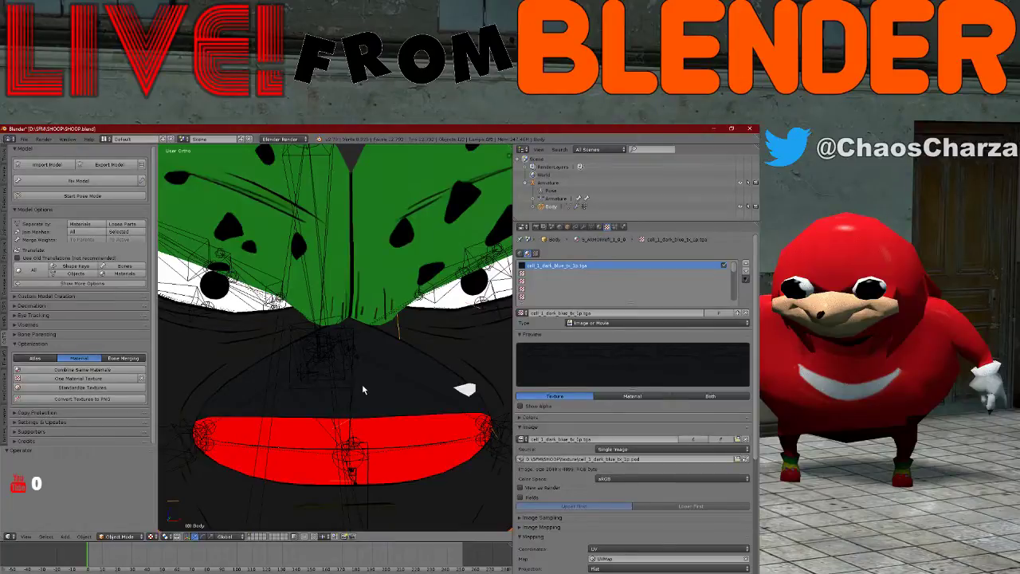
{"action": "scroll", "coordinate": [362, 384], "scroll_direction": "down", "scroll_amount": 4}
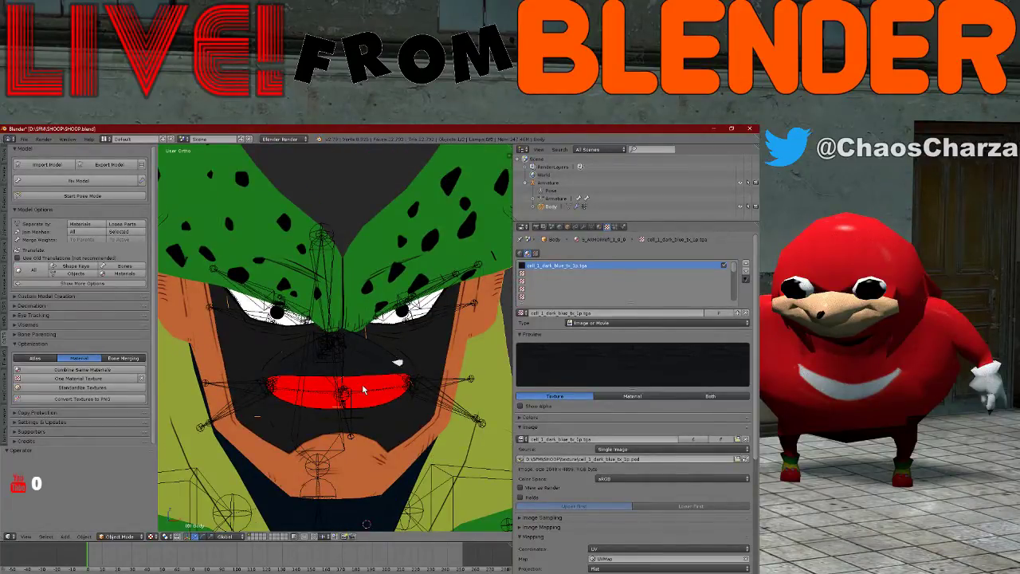
{"action": "key", "text": "KP_1"}
{"action": "scroll", "coordinate": [362, 384], "scroll_direction": "down", "scroll_amount": 3}
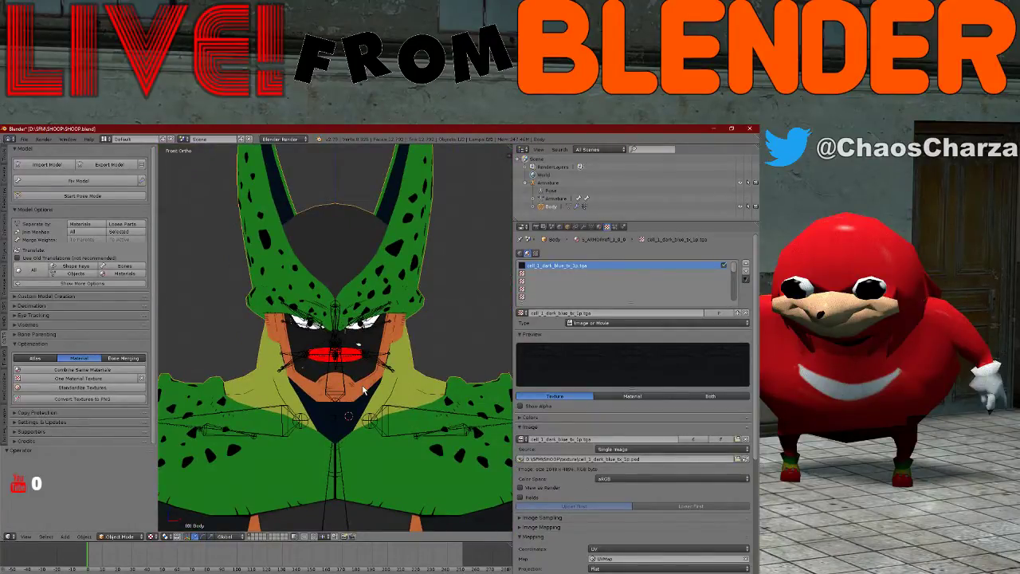
- Select the light green material's texture and browse to the SHOOP texture folder for its replacement image
{"action": "left_click", "coordinate": [599, 227]}
{"action": "left_click", "coordinate": [569, 319]}
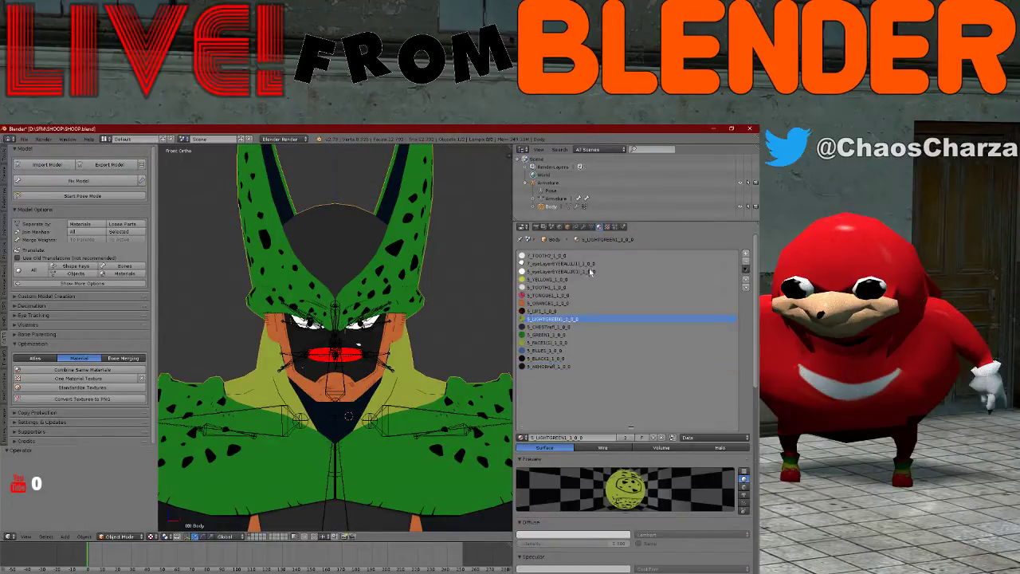
{"action": "left_click", "coordinate": [608, 229]}
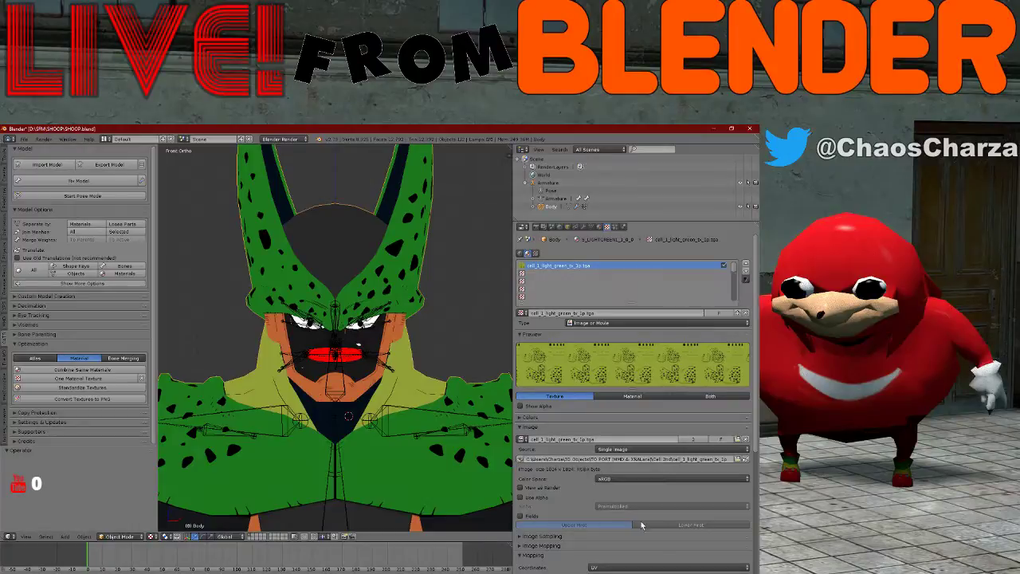
{"action": "left_click", "coordinate": [738, 460]}
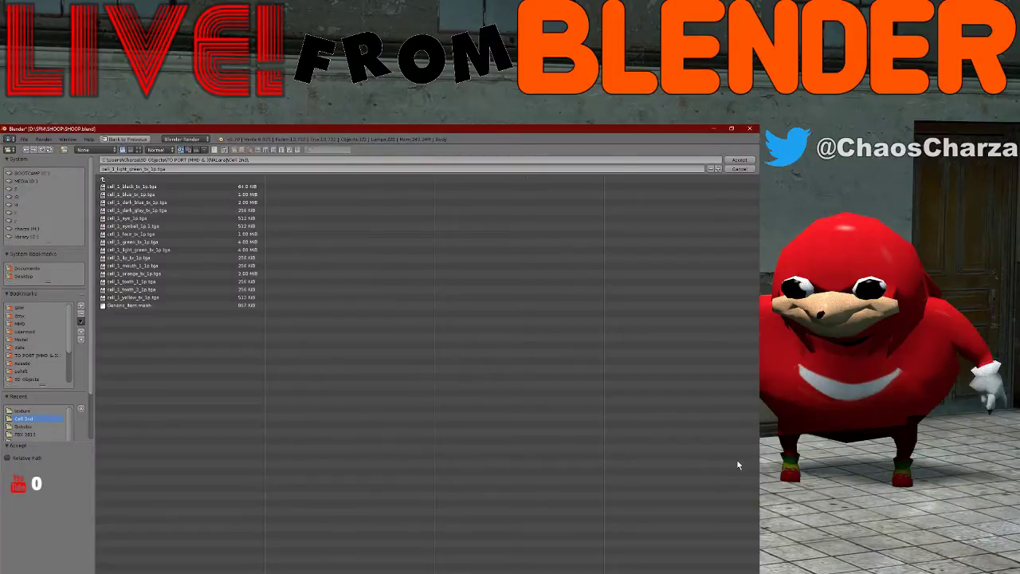
{"action": "left_click", "coordinate": [44, 411]}
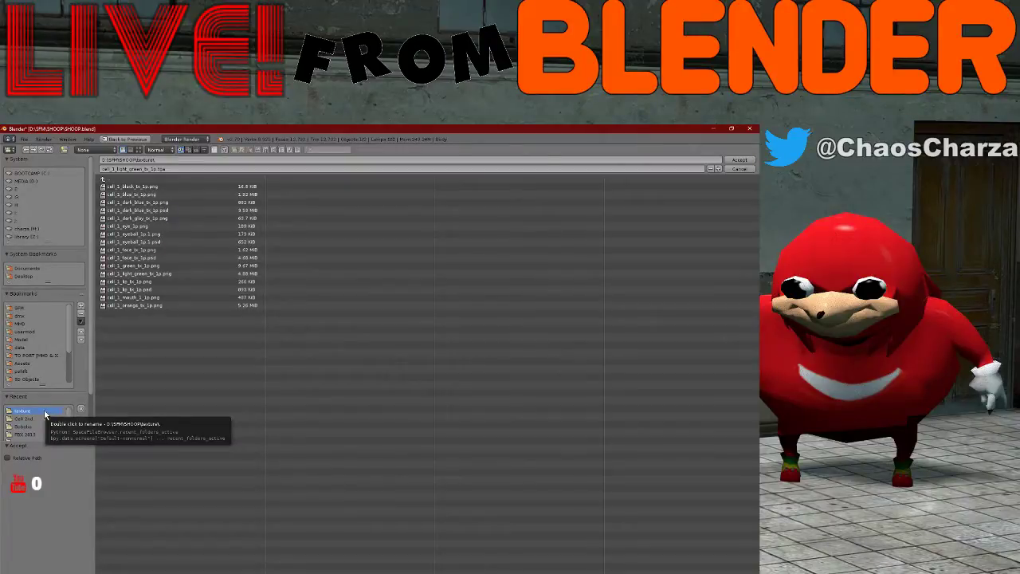